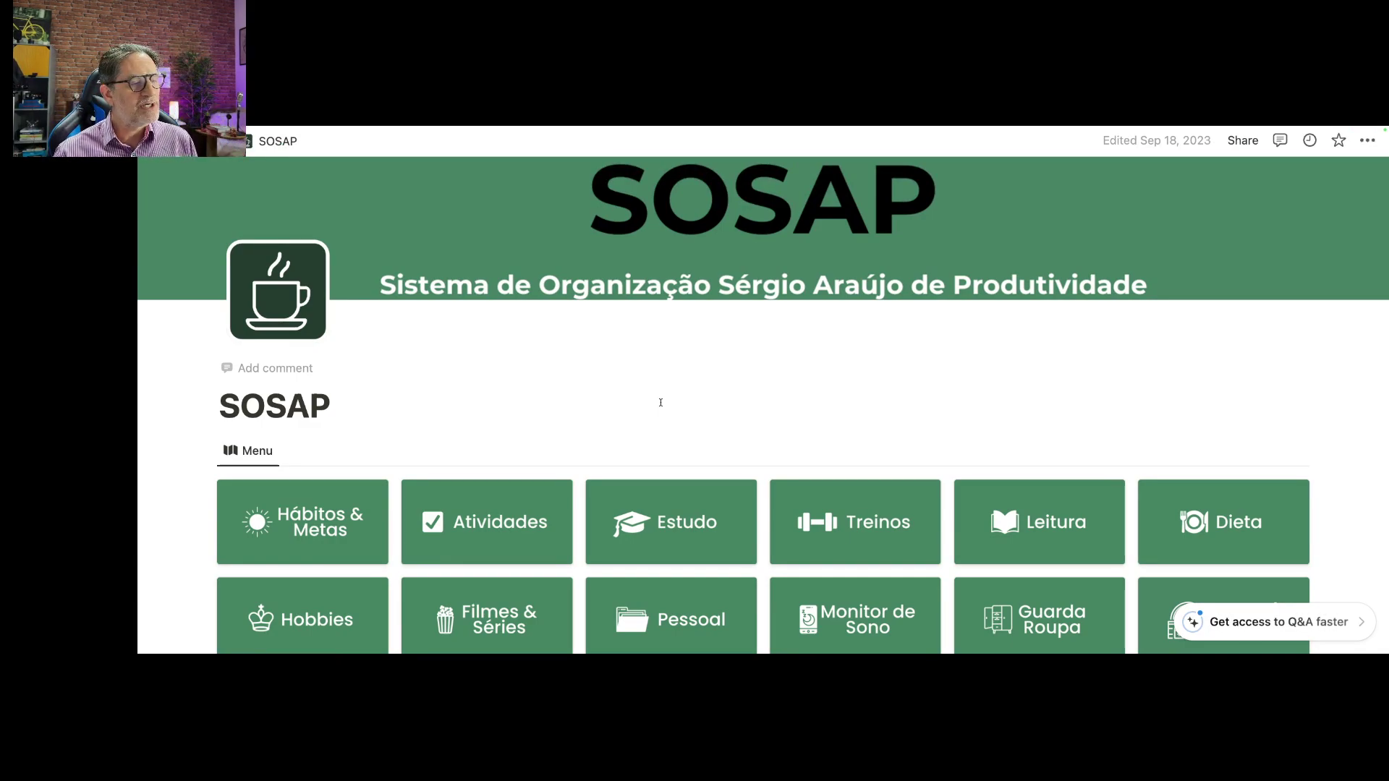
# - Open the Estágio Farmacêutico III course page from the Dashboard disciplinas of the SOSAP menu
pyautogui.scroll(-5, 732, 447)
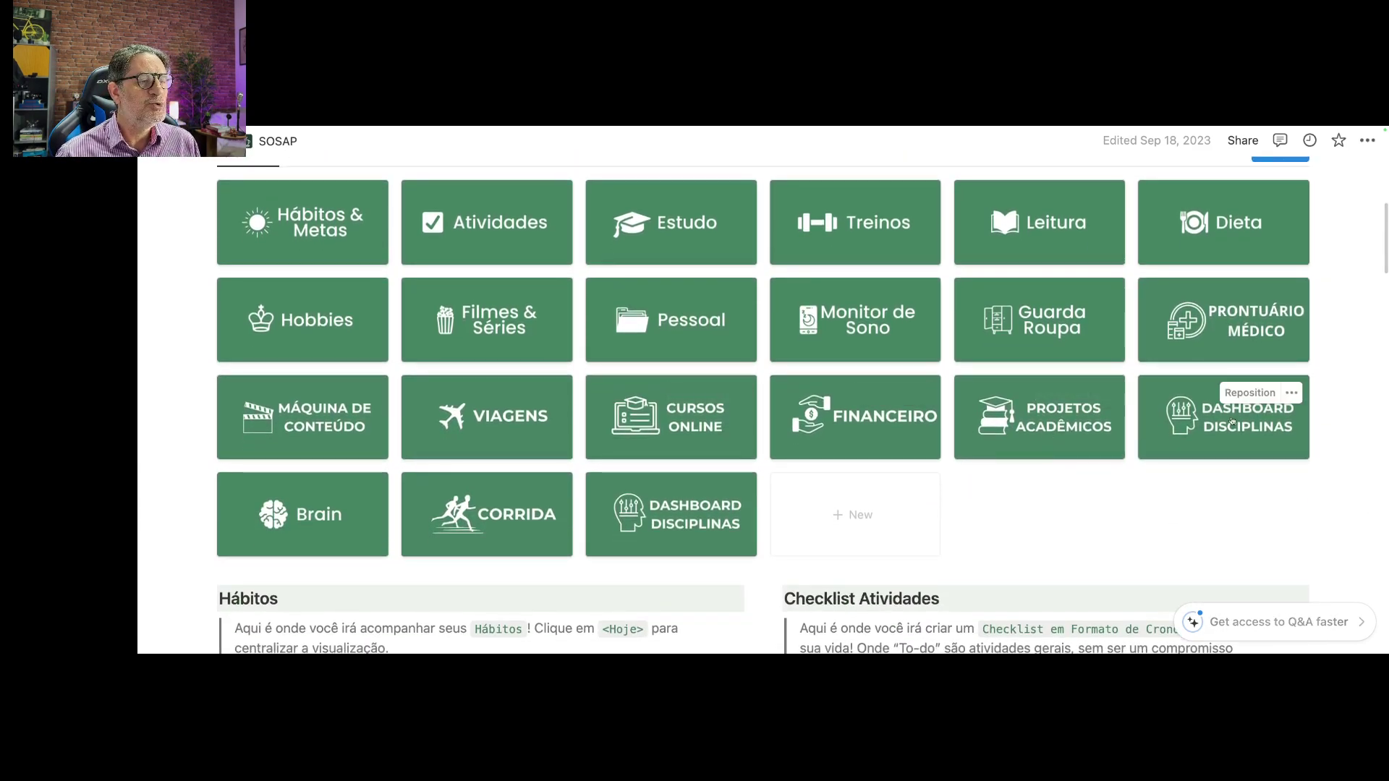
pyautogui.click(1232, 421)
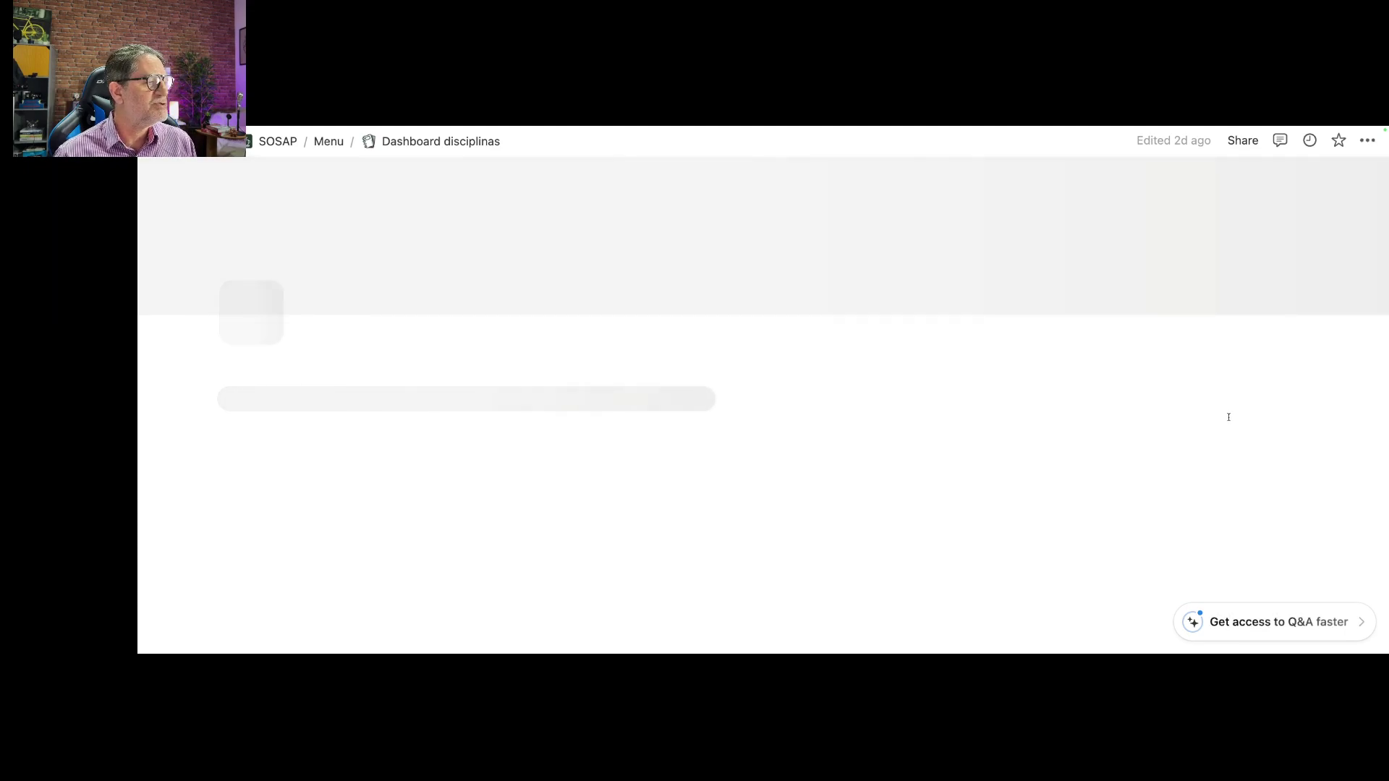
pyautogui.scroll(-5, 1018, 447)
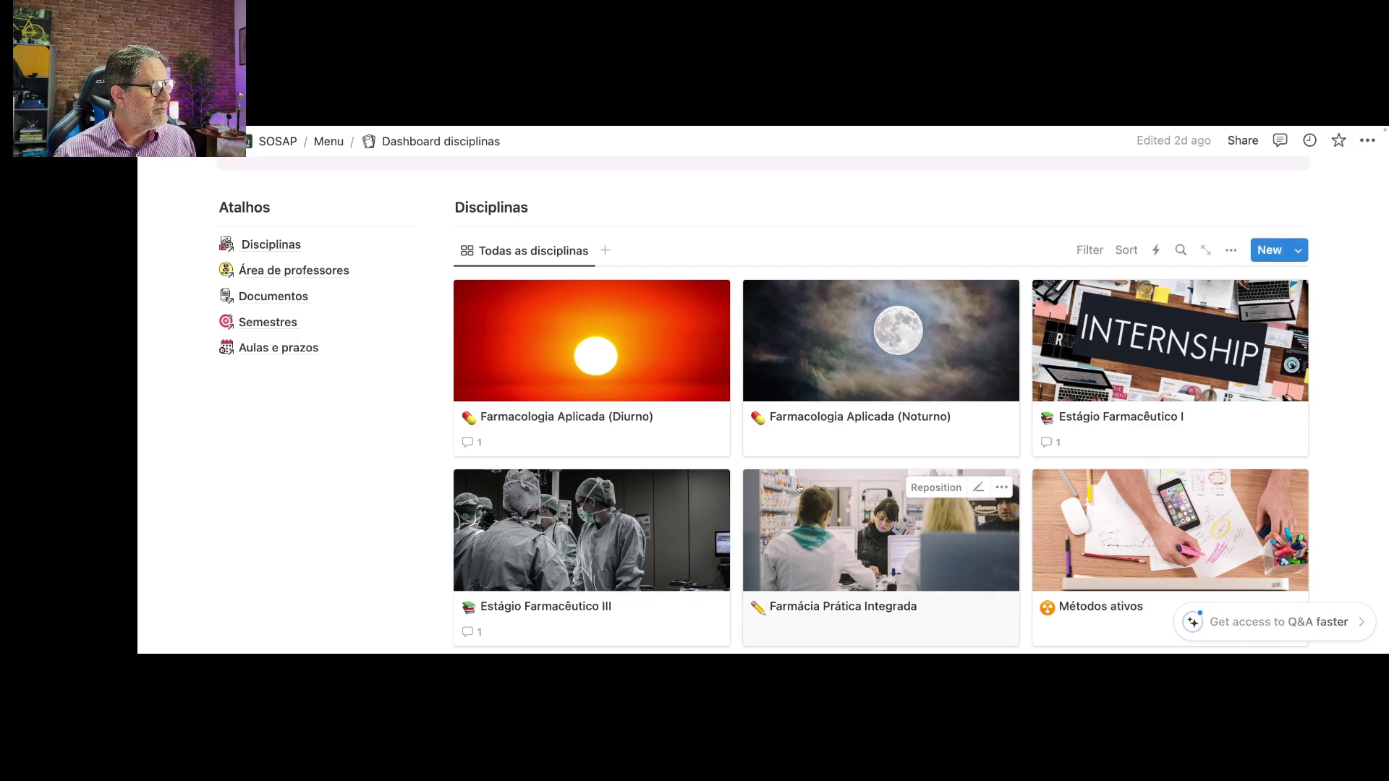
pyautogui.click(601, 528)
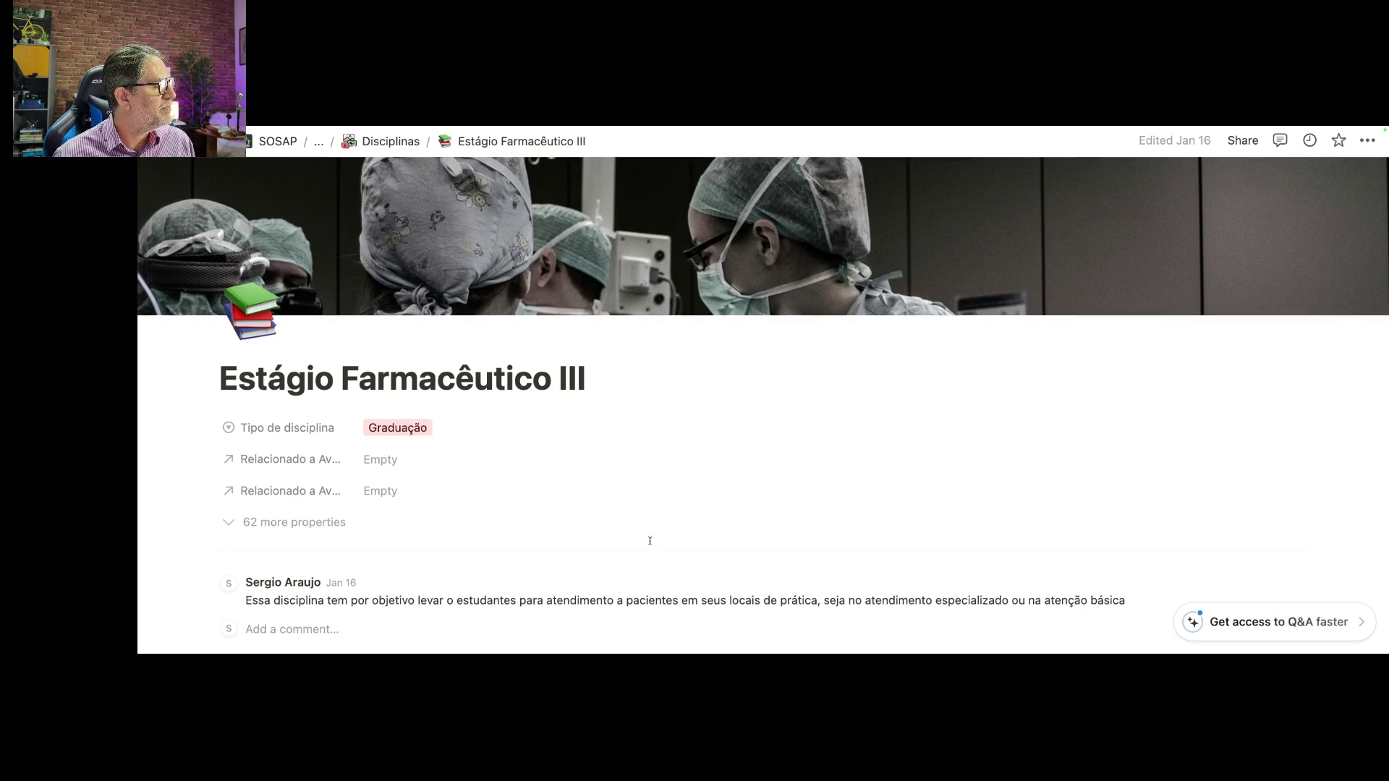
# - Examine the course page's properties, description comment, course information section and list of documents
pyautogui.scroll(-2, 644, 538)
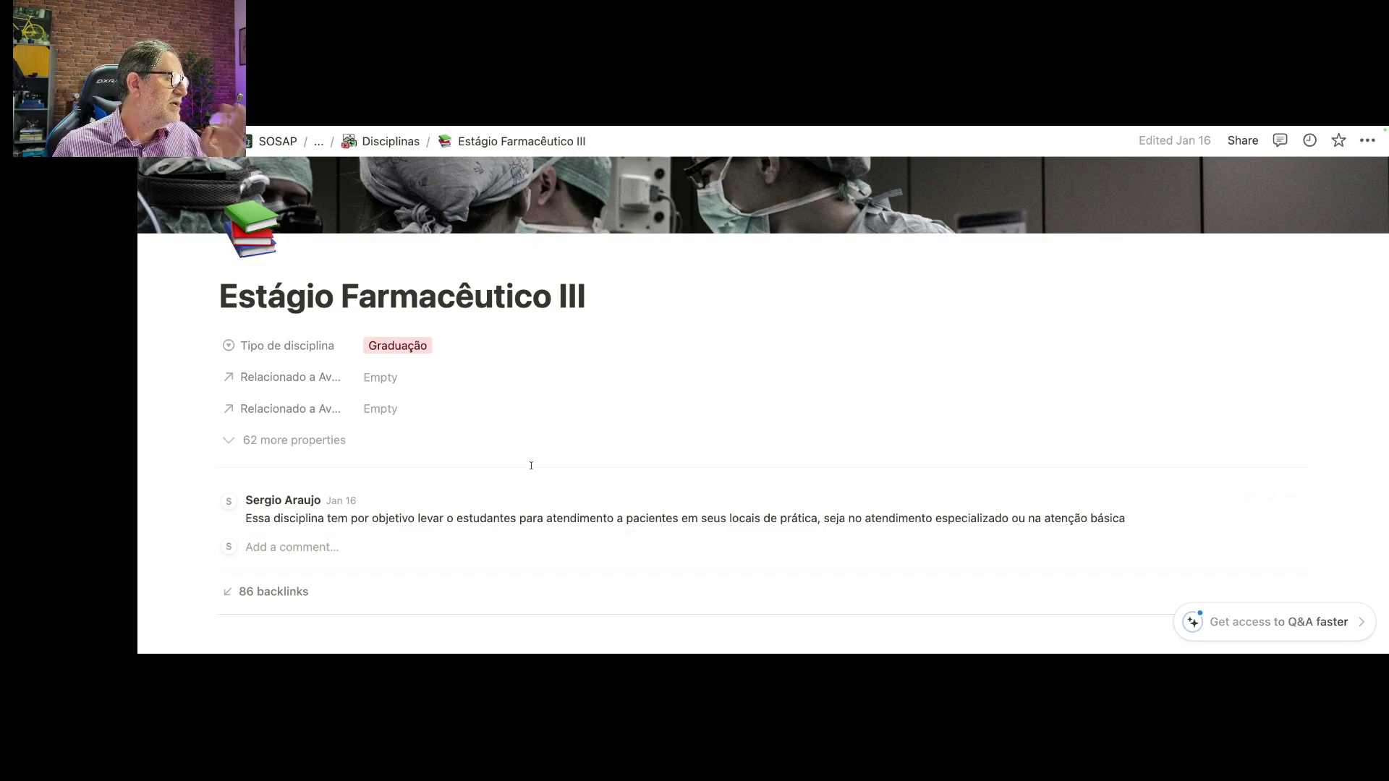
pyautogui.scroll(-1, 509, 454)
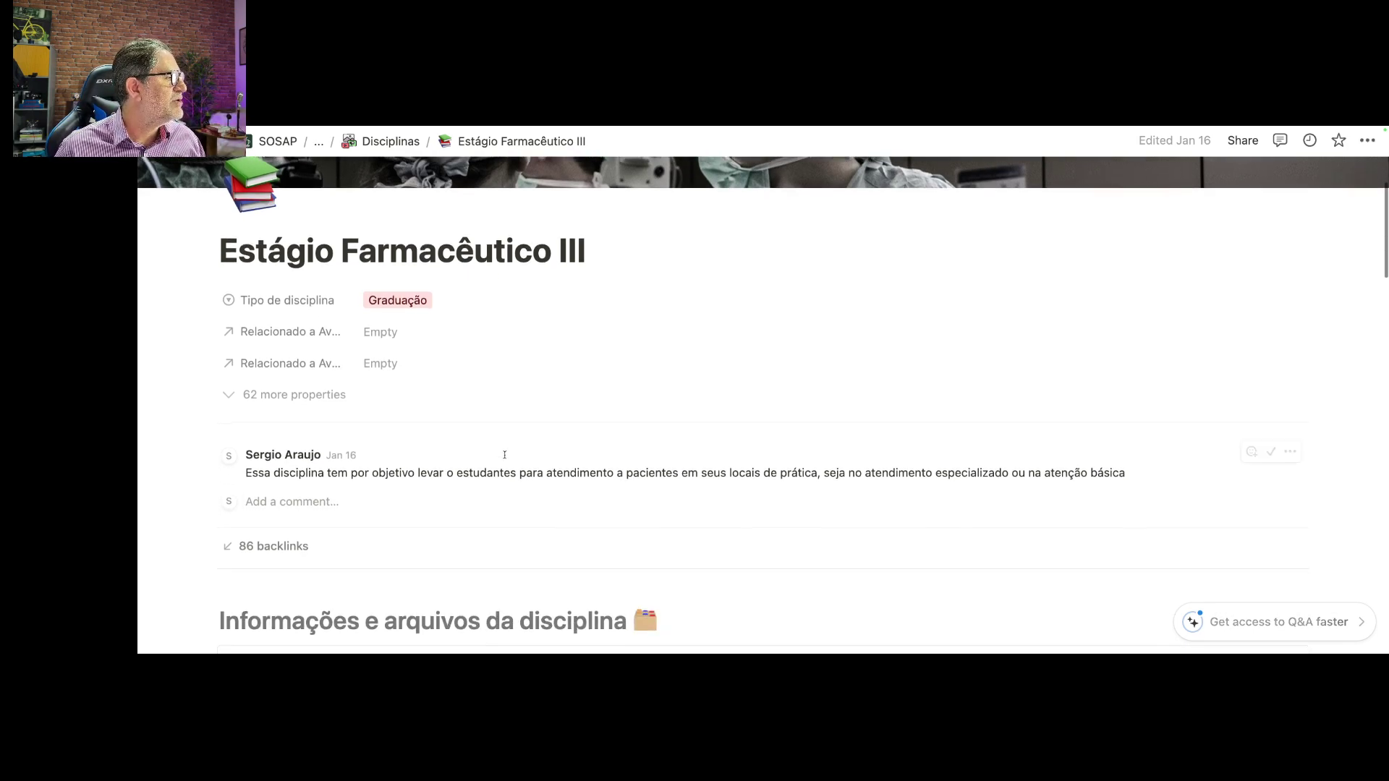
pyautogui.scroll(-1, 452, 385)
pyautogui.scroll(-7, 452, 385)
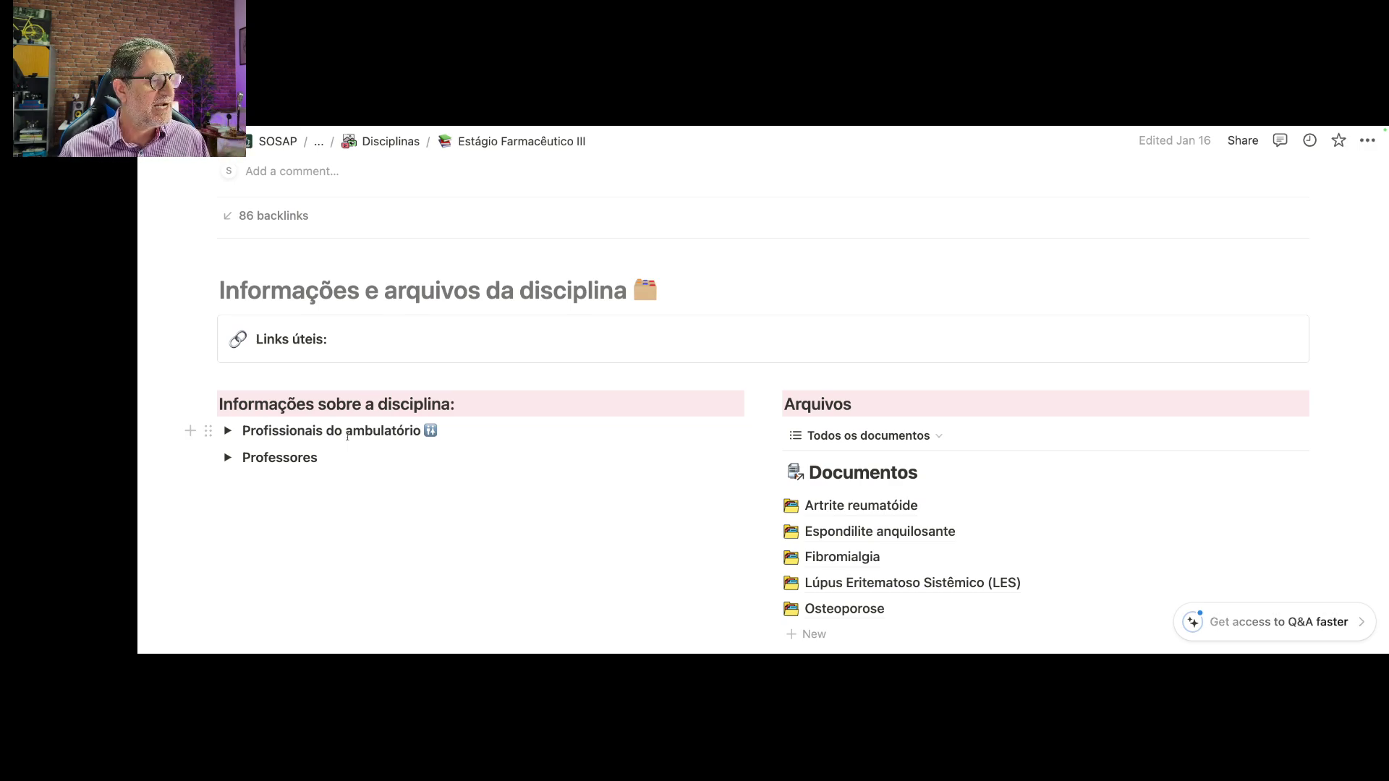
pyautogui.scroll(-2, 844, 464)
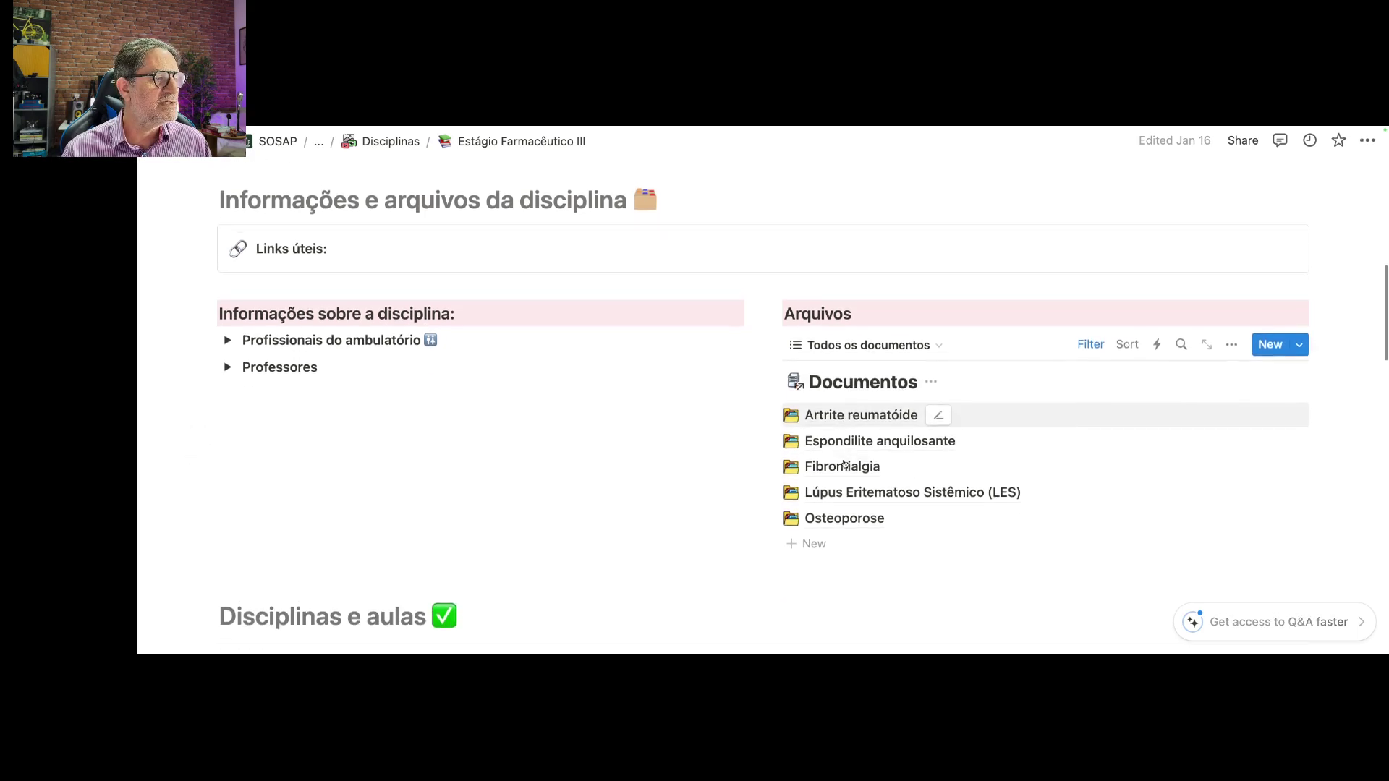
pyautogui.scroll(-2, 845, 464)
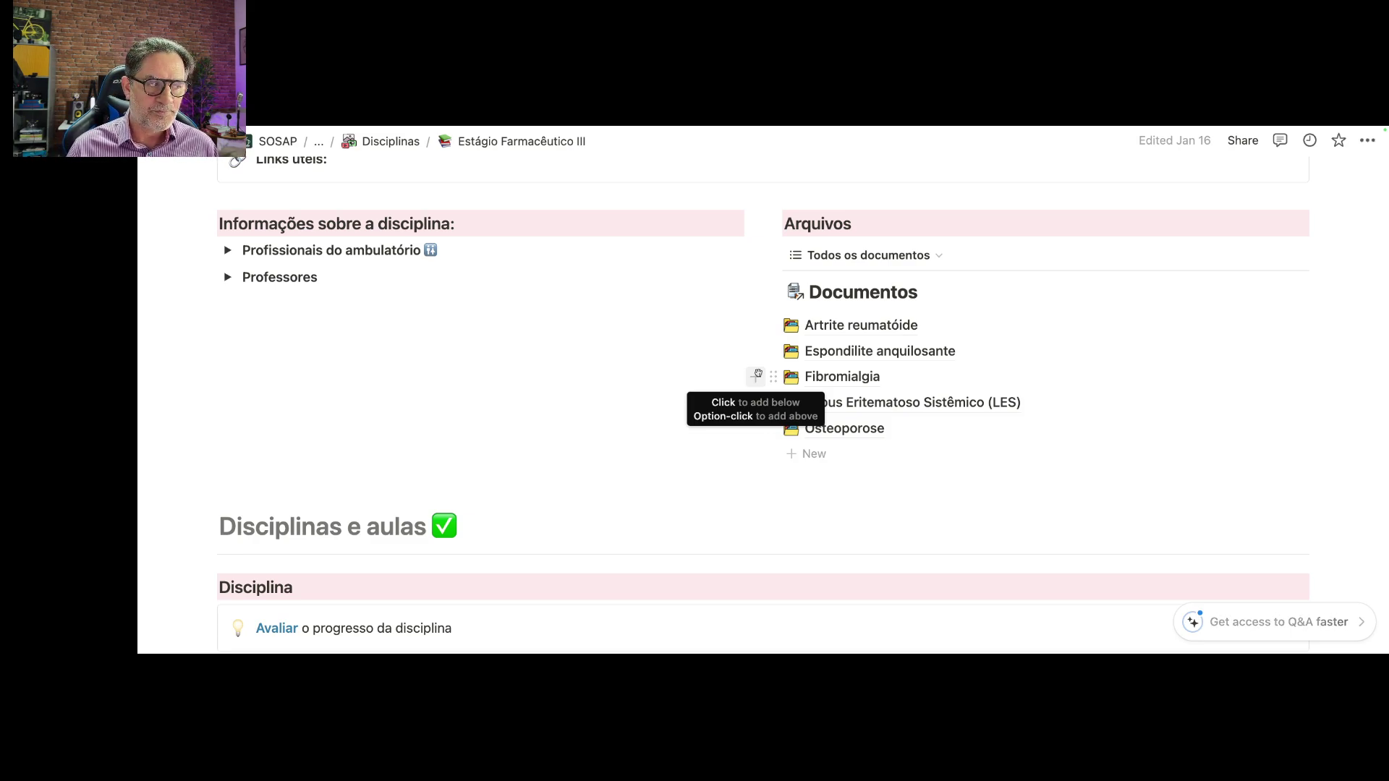
pyautogui.scroll(-2, 836, 345)
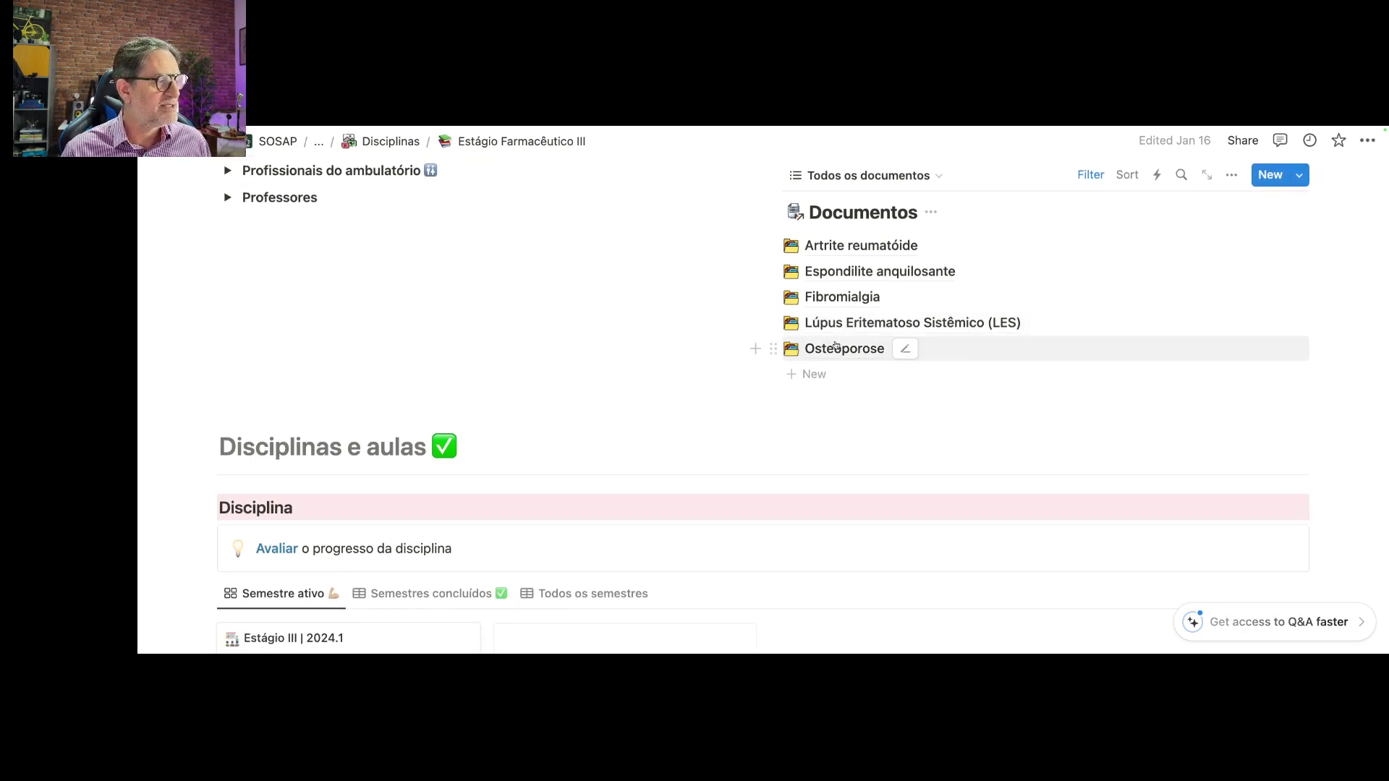
pyautogui.scroll(-7, 835, 346)
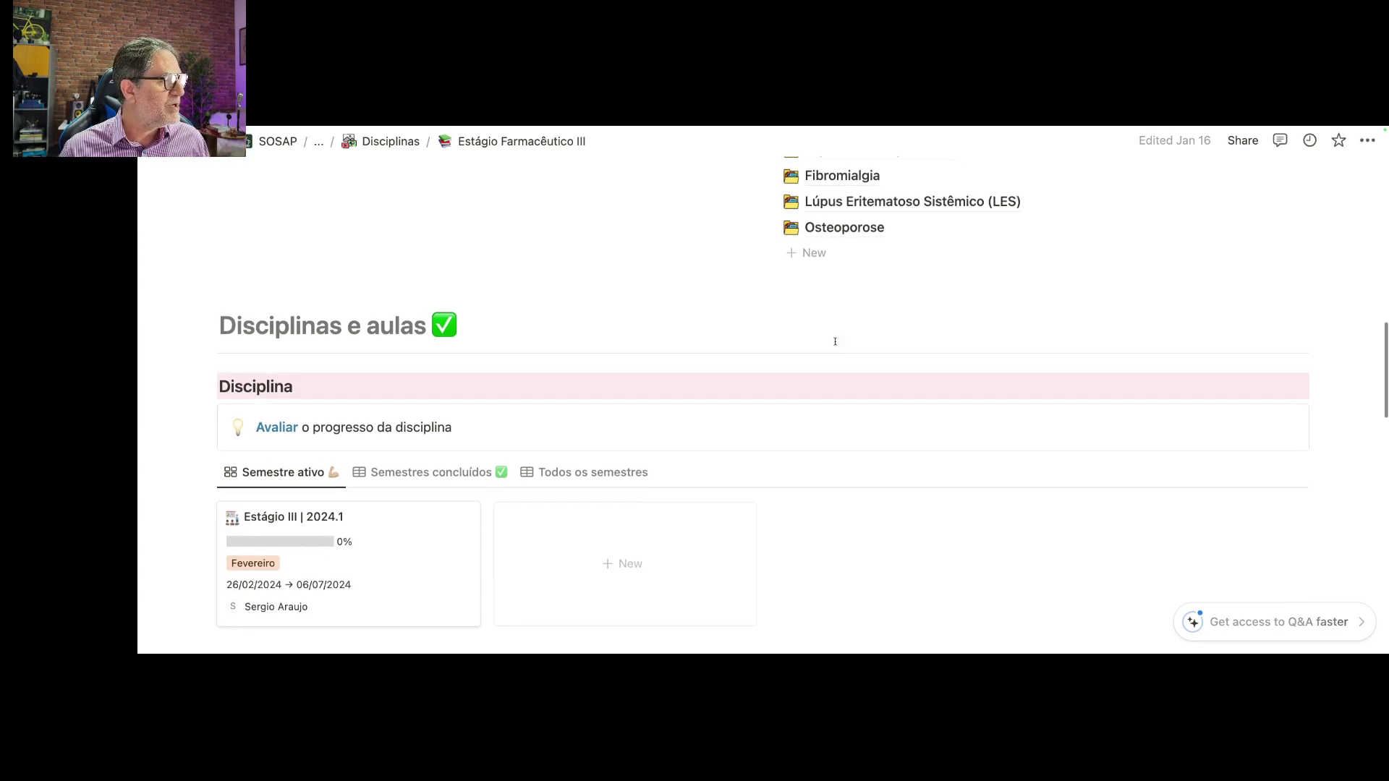
# - Review the course's completed semesters and all semesters under Disciplina, and return to the Semestre ativo view
pyautogui.scroll(-1, 835, 342)
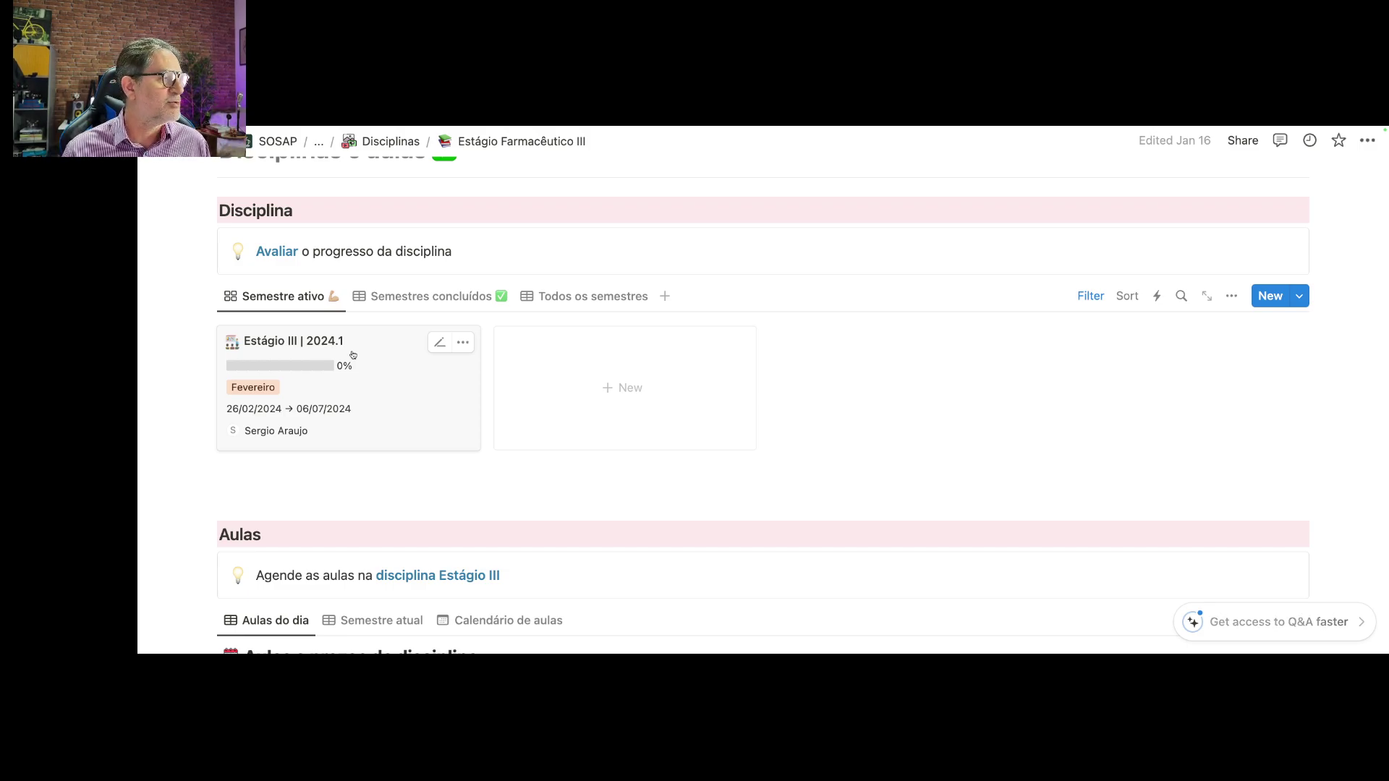
pyautogui.click(420, 298)
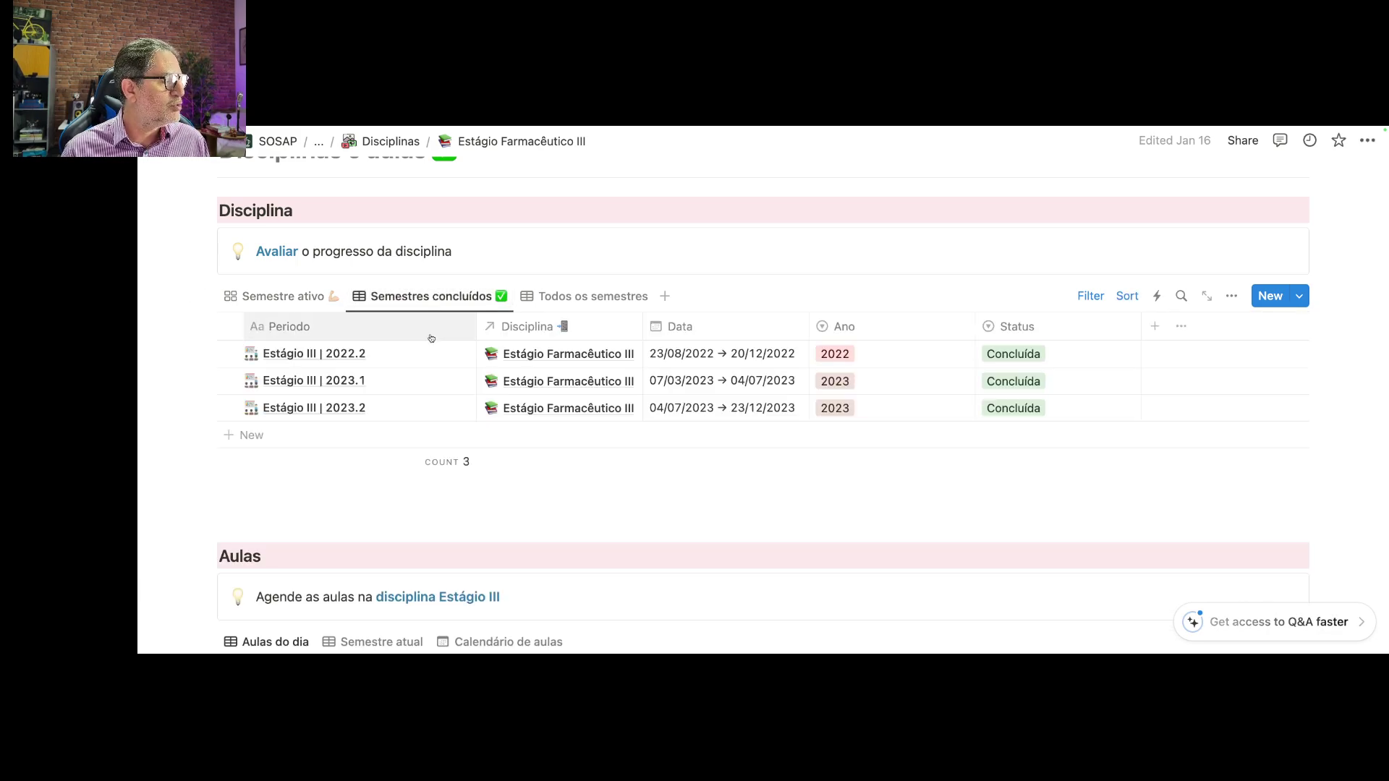
pyautogui.click(572, 296)
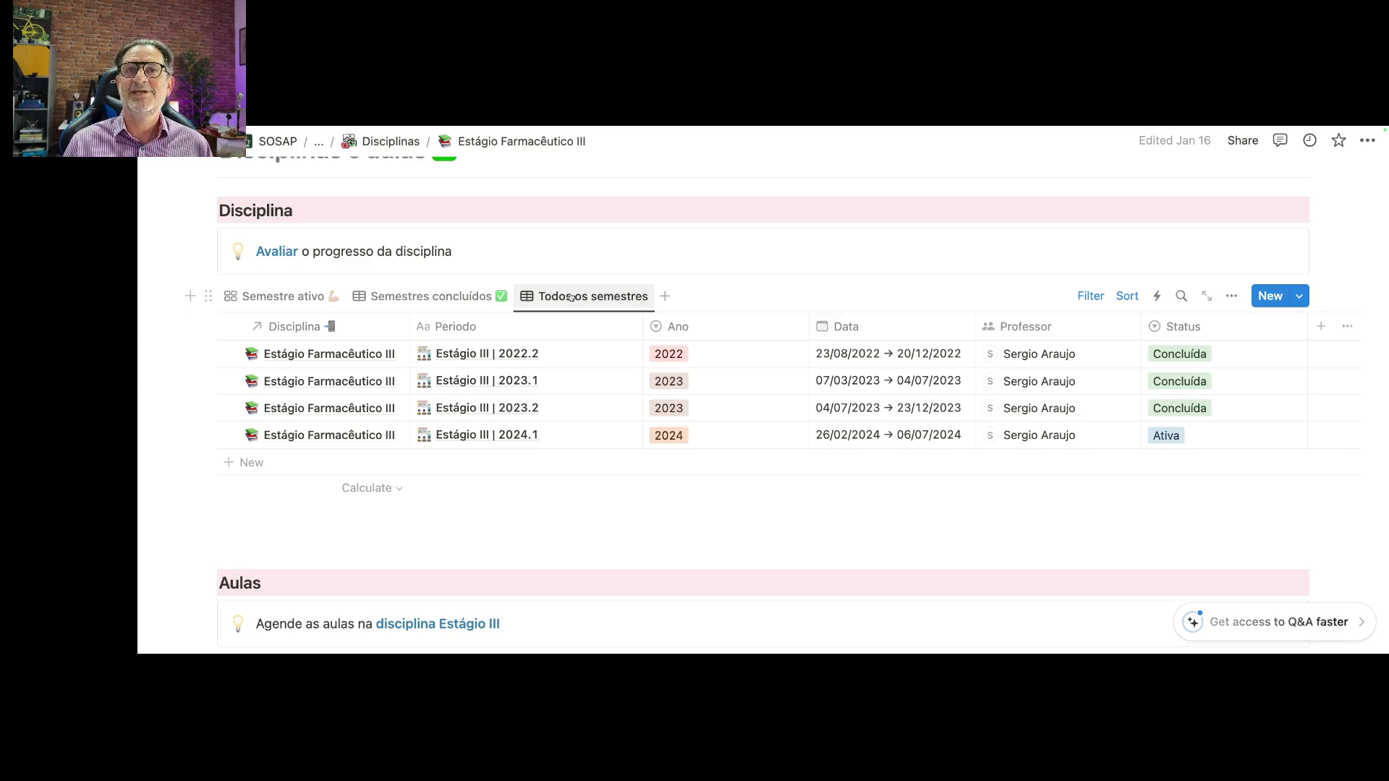
pyautogui.click(287, 295)
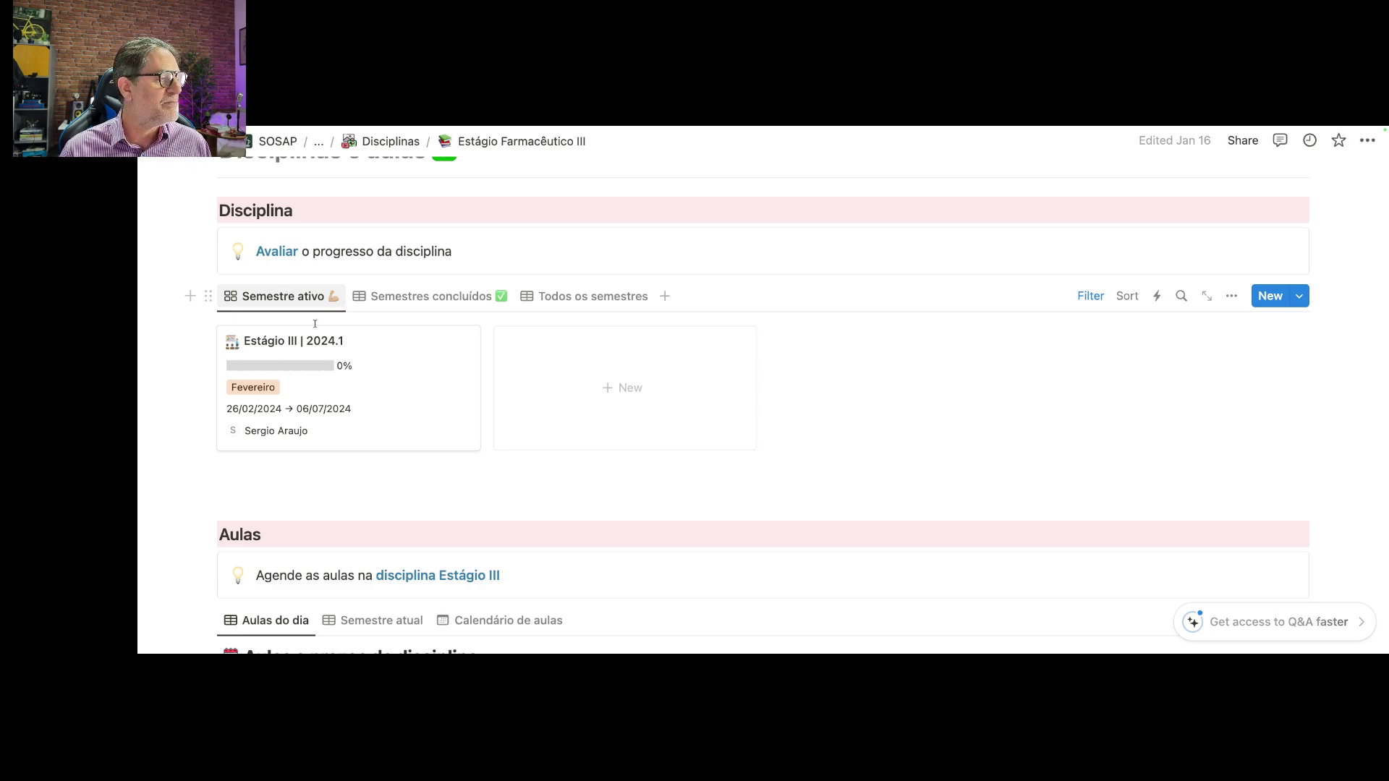
# - Inspect the filter rules of the Aulas do dia view in the Aulas section, and close them
pyautogui.scroll(-5, 368, 355)
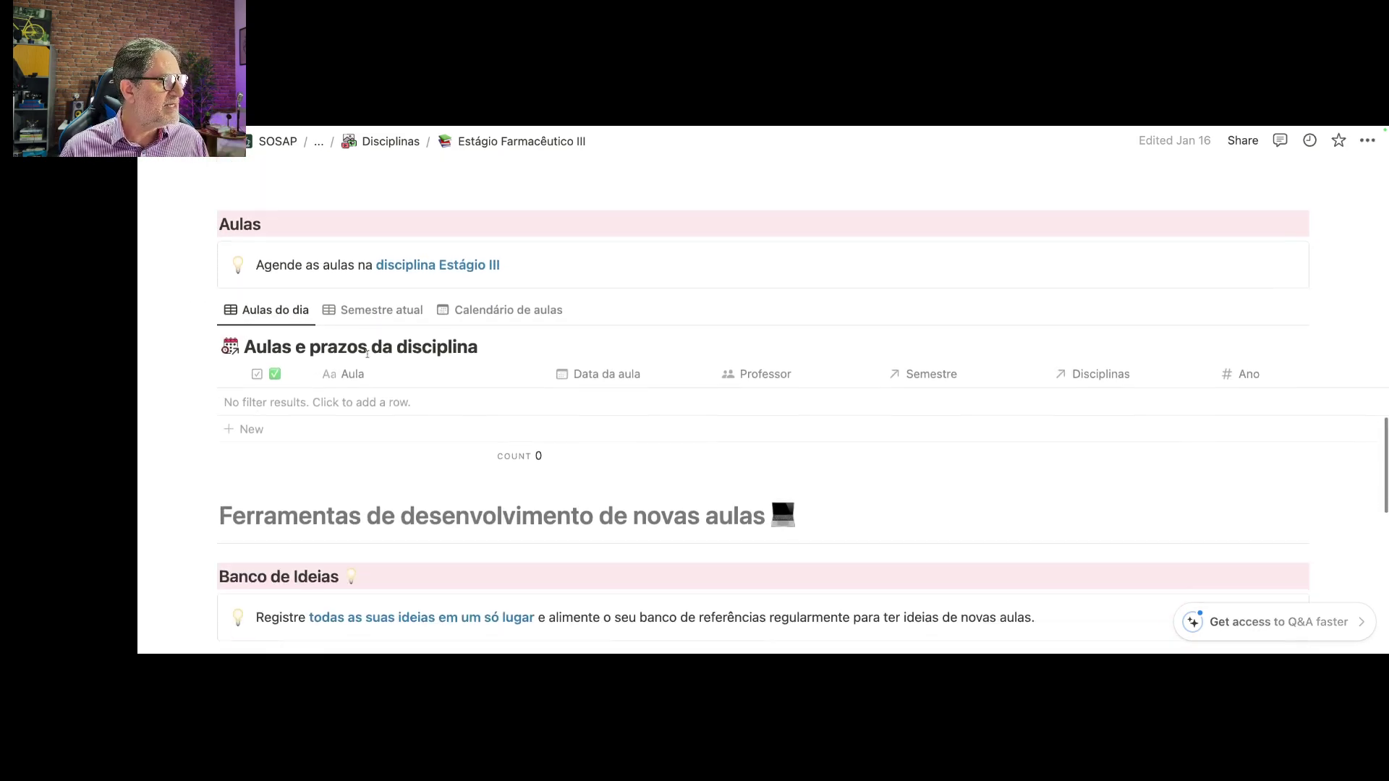
pyautogui.scroll(-1, 368, 354)
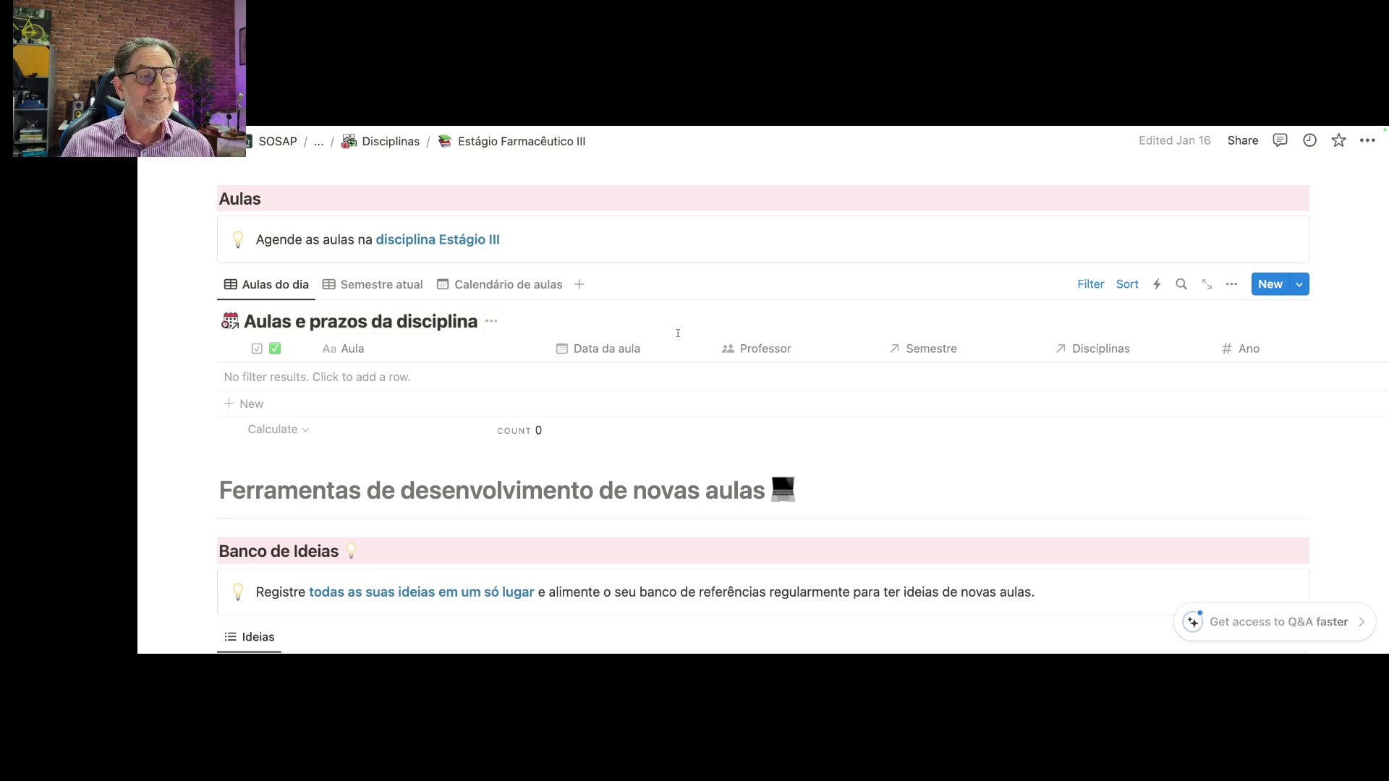
pyautogui.click(1091, 283)
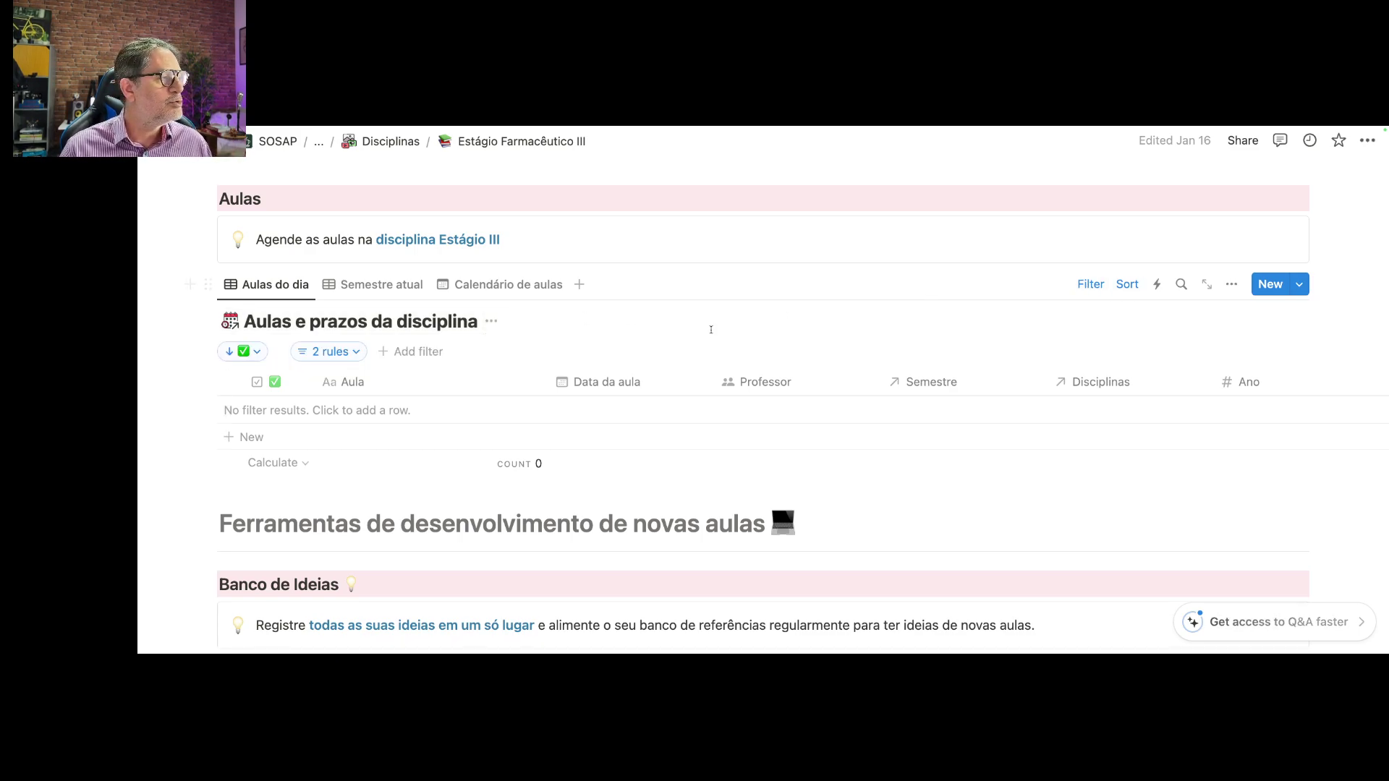
pyautogui.click(339, 352)
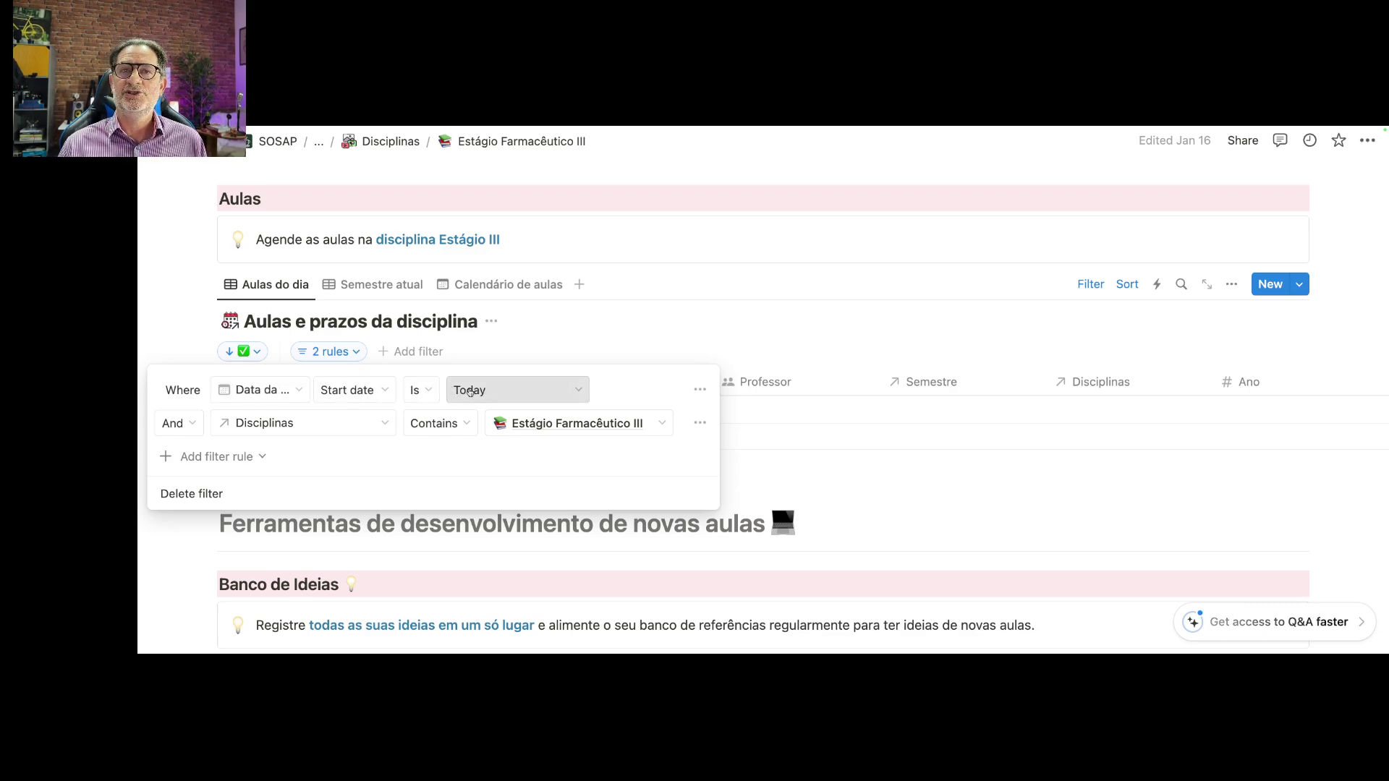
pyautogui.click(623, 204)
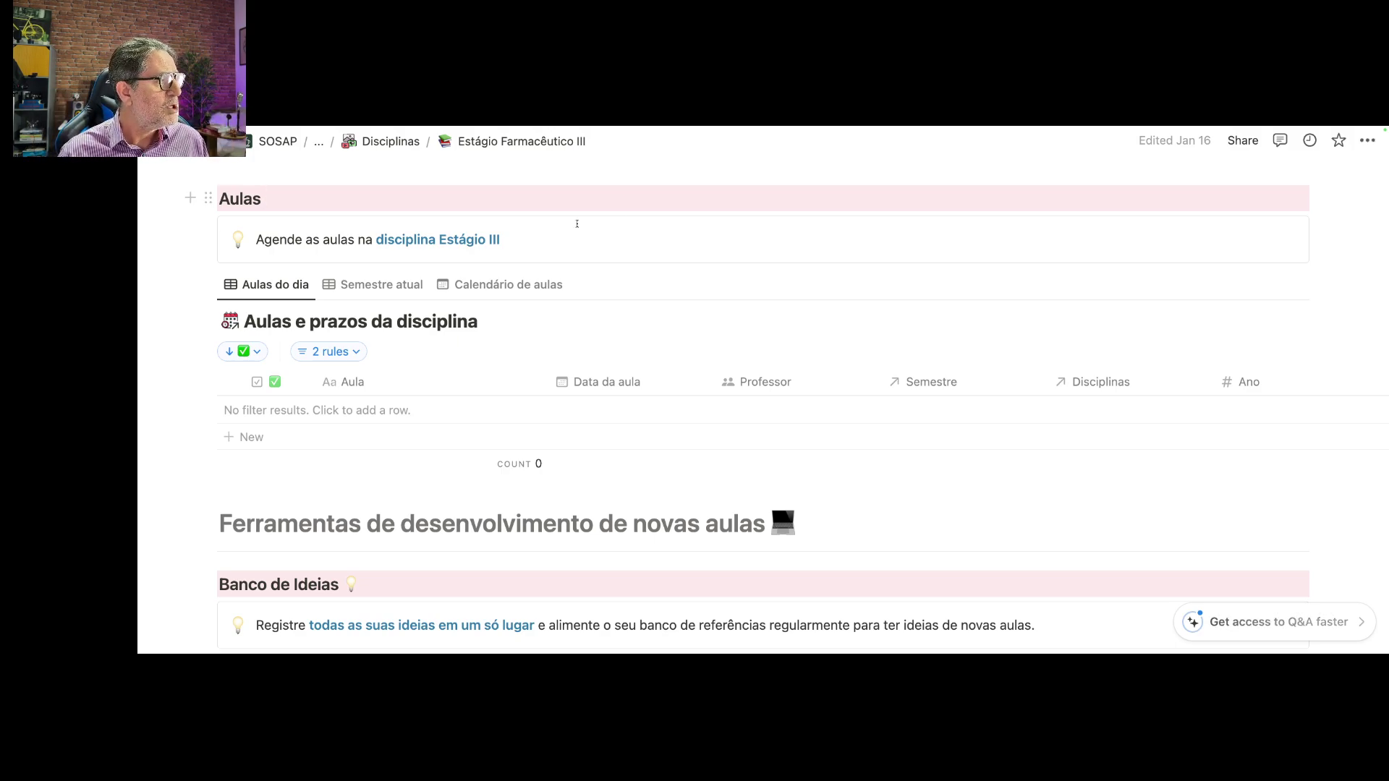
# - Look through the Semestre atual and Calendário de aulas views of the lessons, and return to Aulas do dia
pyautogui.click(390, 289)
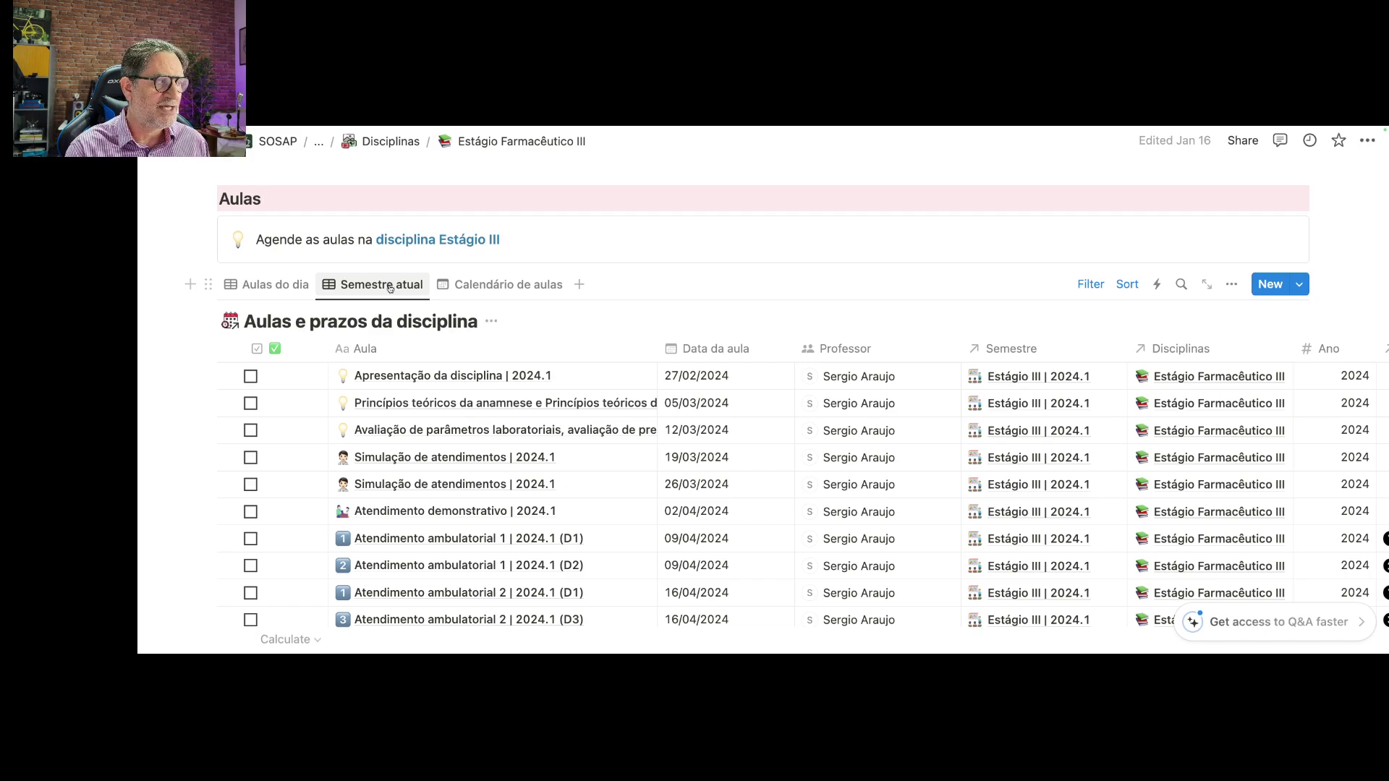
pyautogui.click(488, 285)
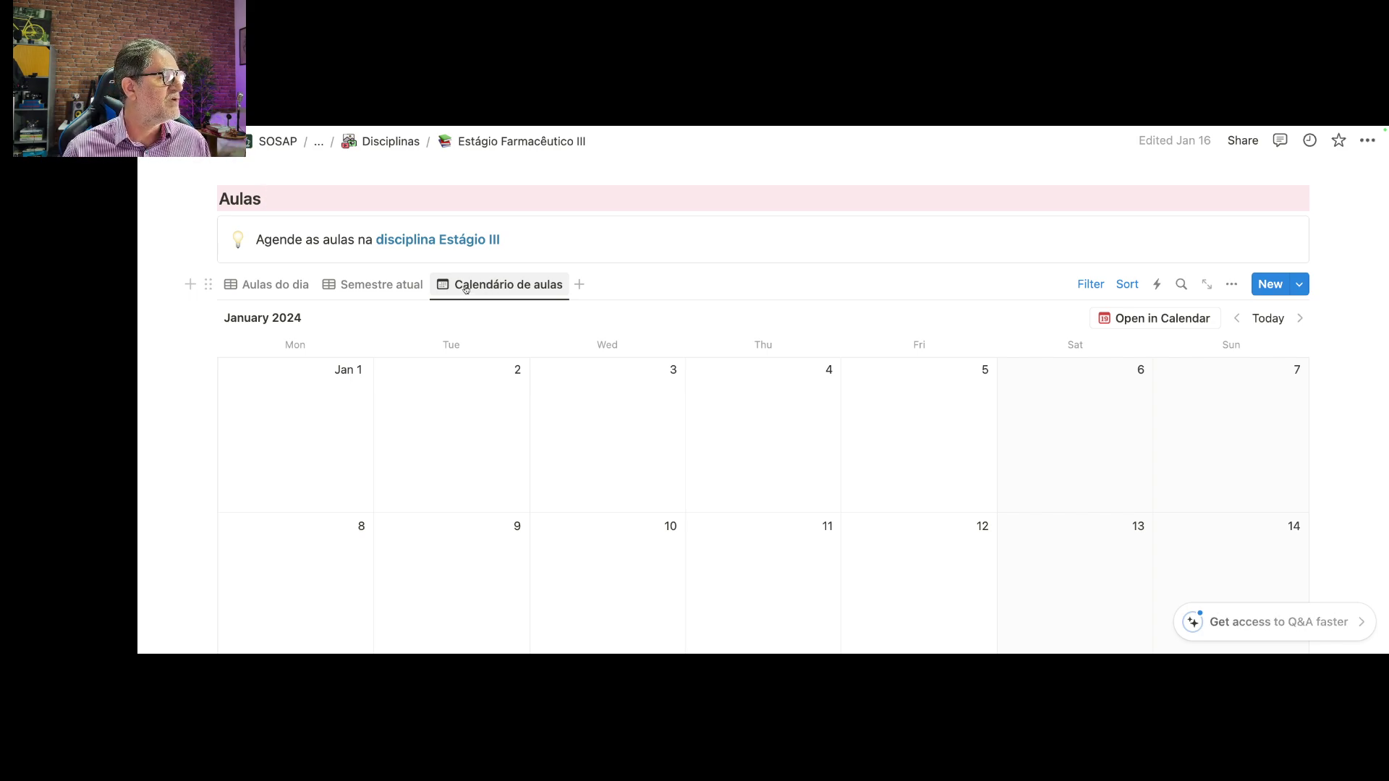
pyautogui.click(254, 287)
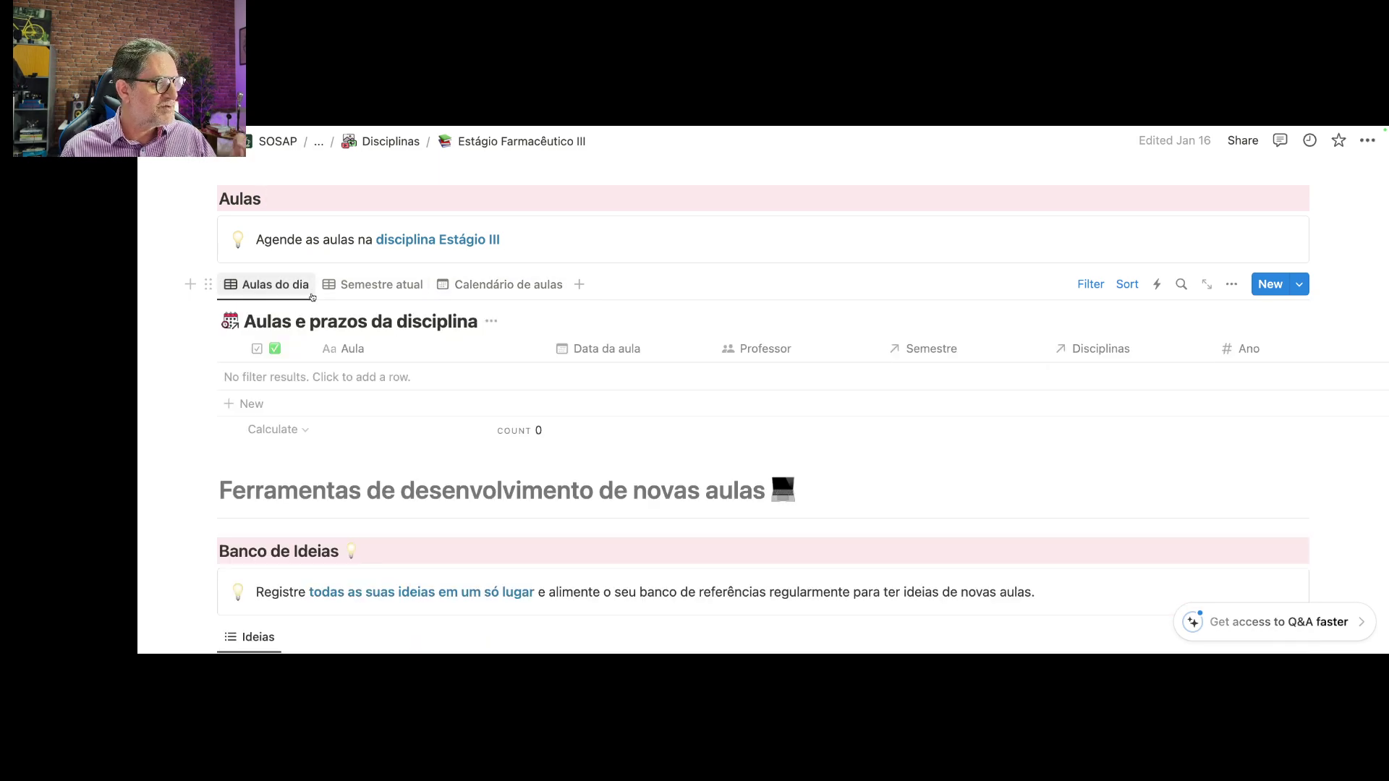
# - Examine the Banco de Ideias section and the 2024.1 board in Esteira de atendimentos
pyautogui.scroll(-5, 443, 348)
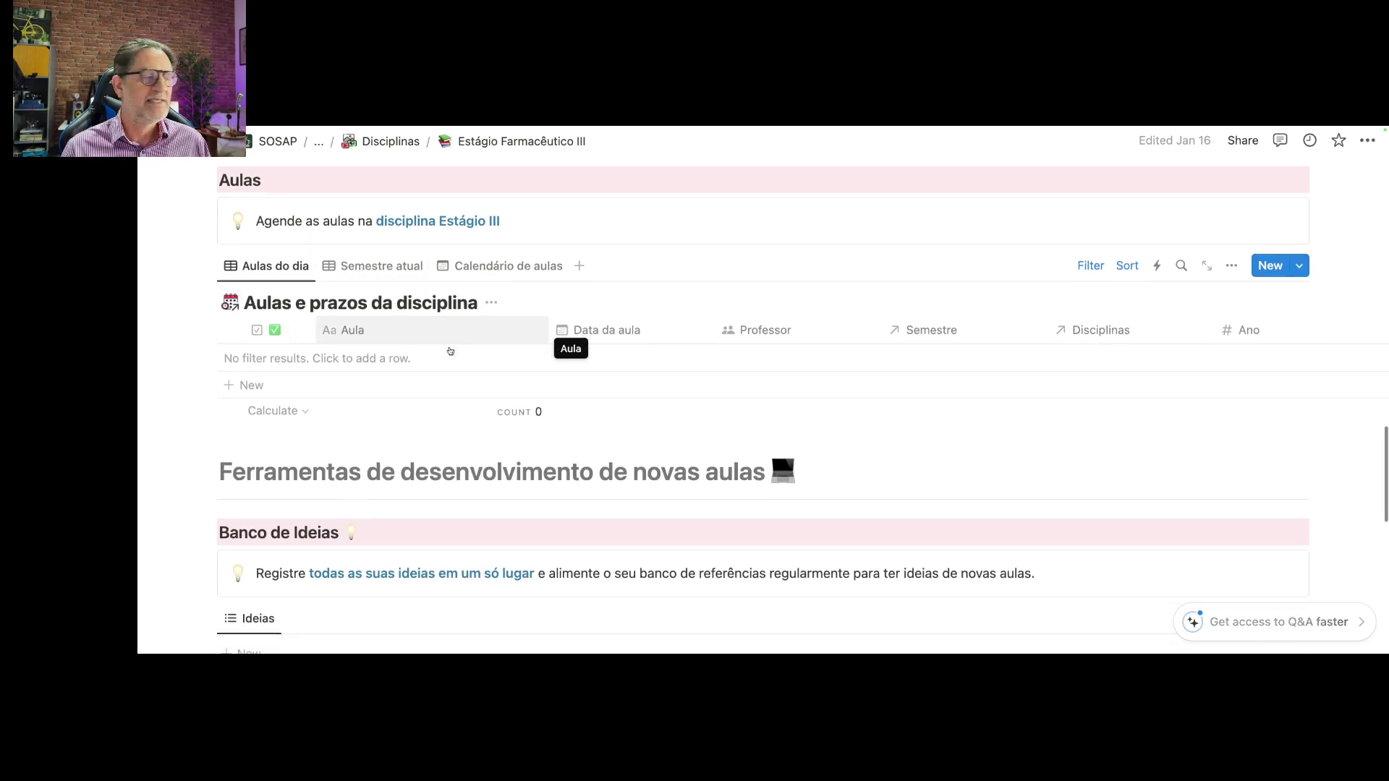
pyautogui.scroll(-3, 449, 347)
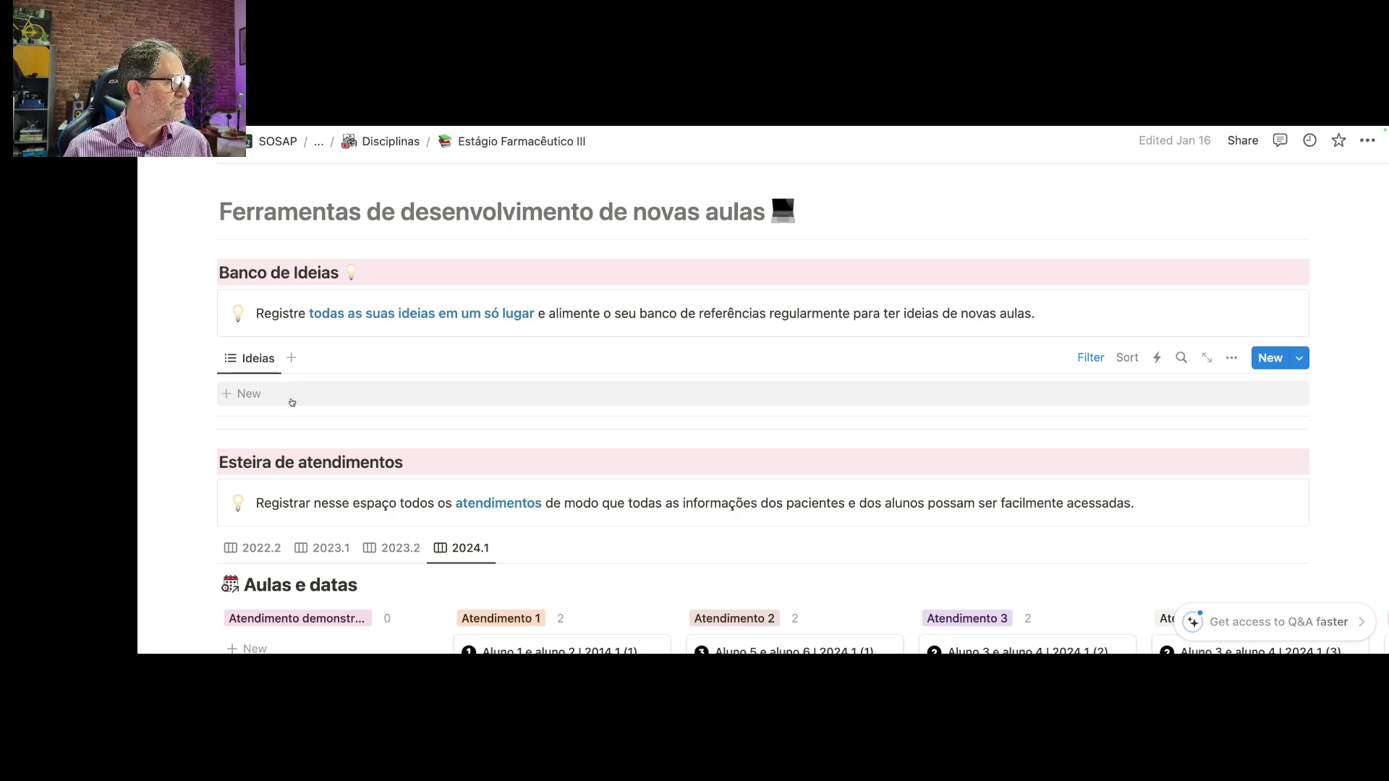
pyautogui.scroll(-3, 282, 405)
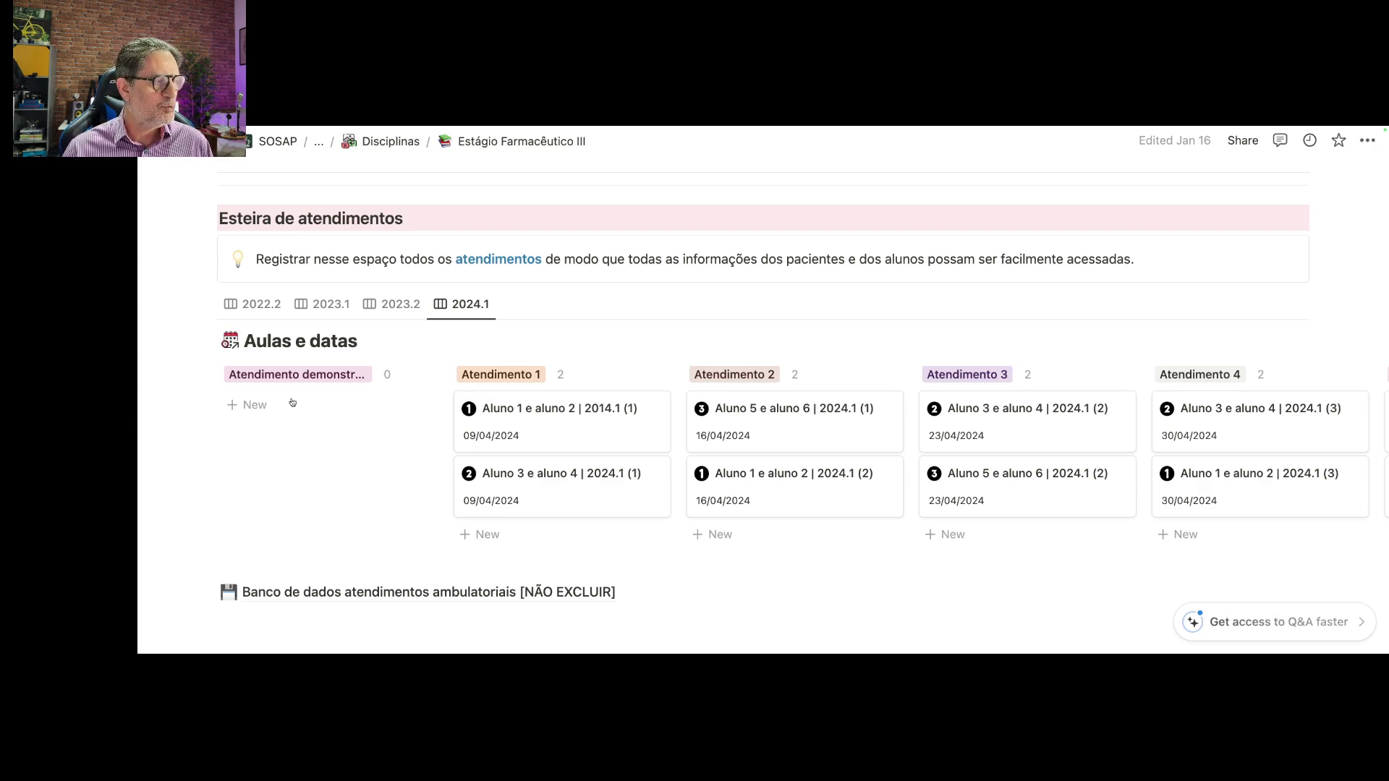
# - Open the active semester card Estágio III | 2024.1 as a full page
pyautogui.scroll(6, 364, 379)
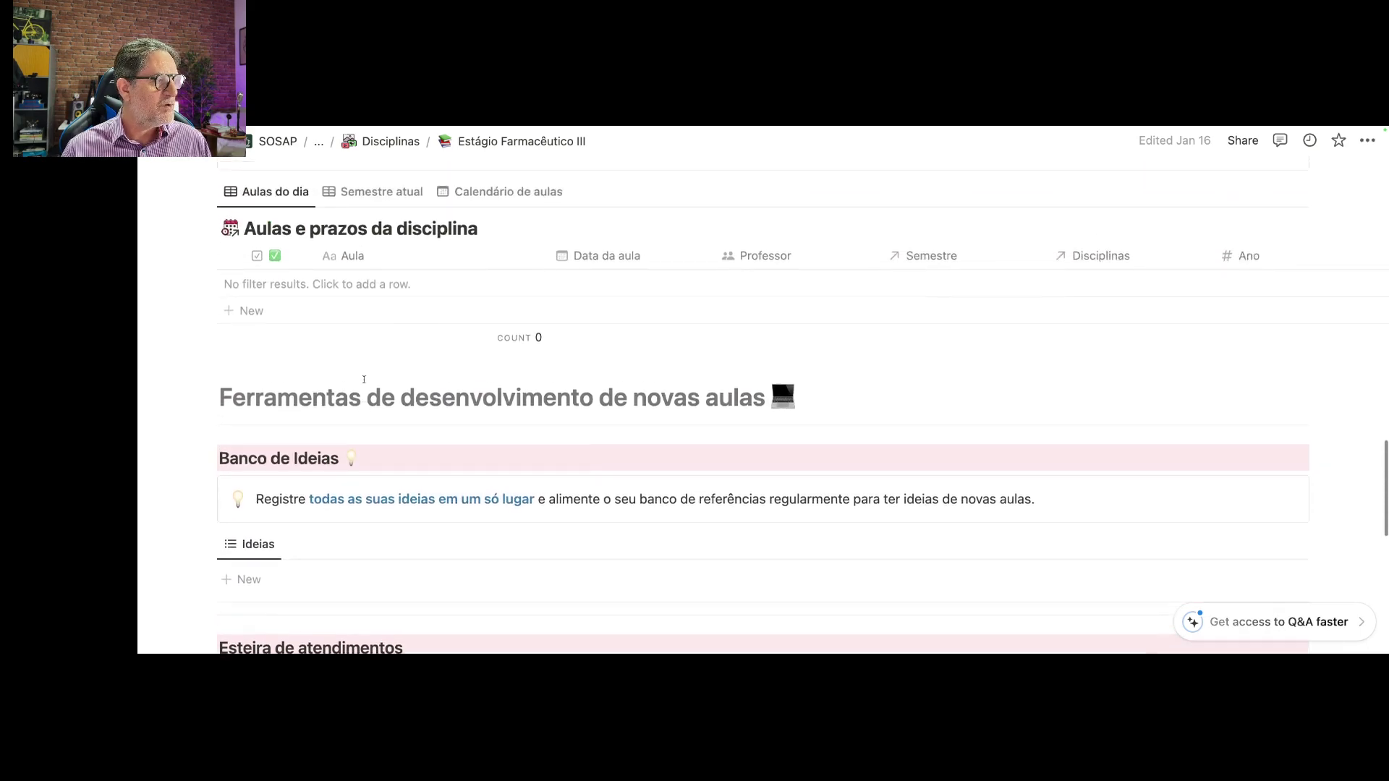
pyautogui.scroll(6, 364, 380)
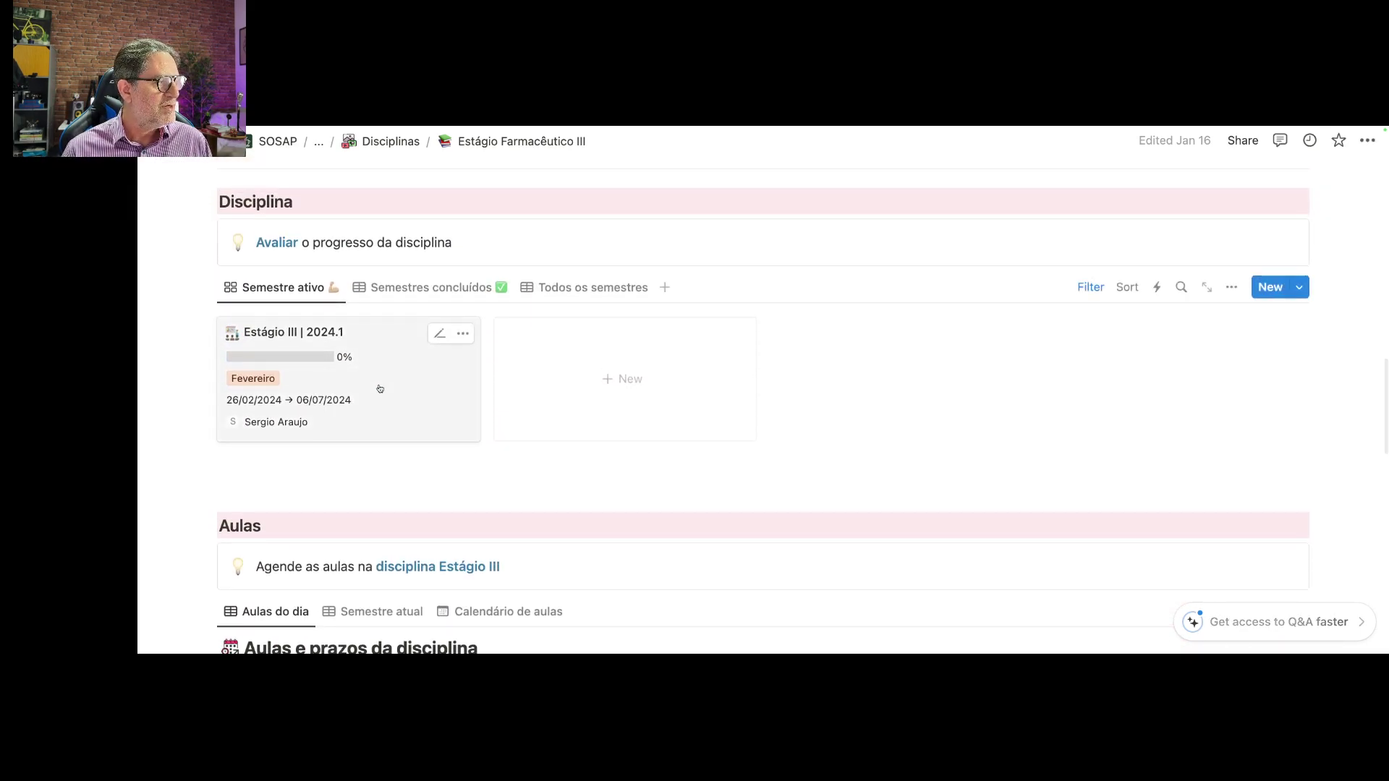
pyautogui.click(379, 389)
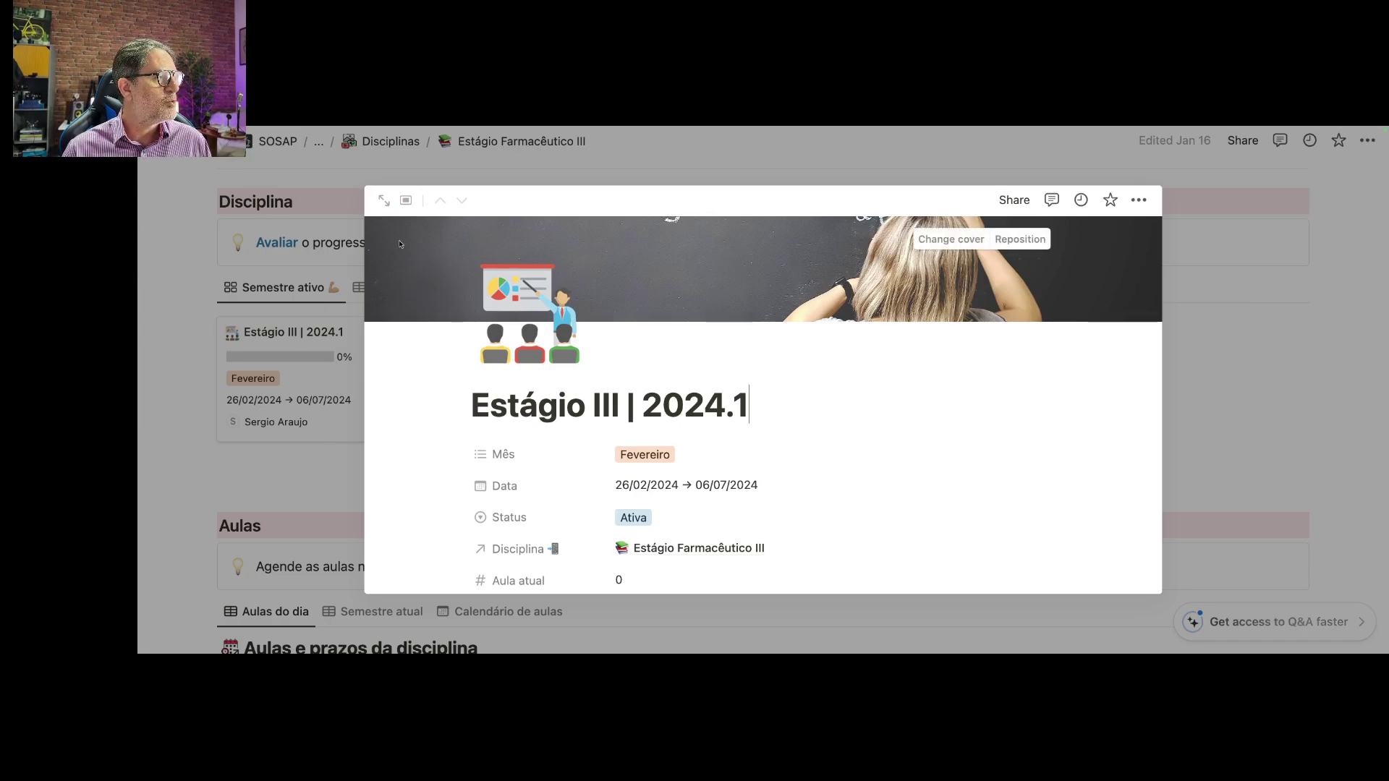
pyautogui.click(384, 200)
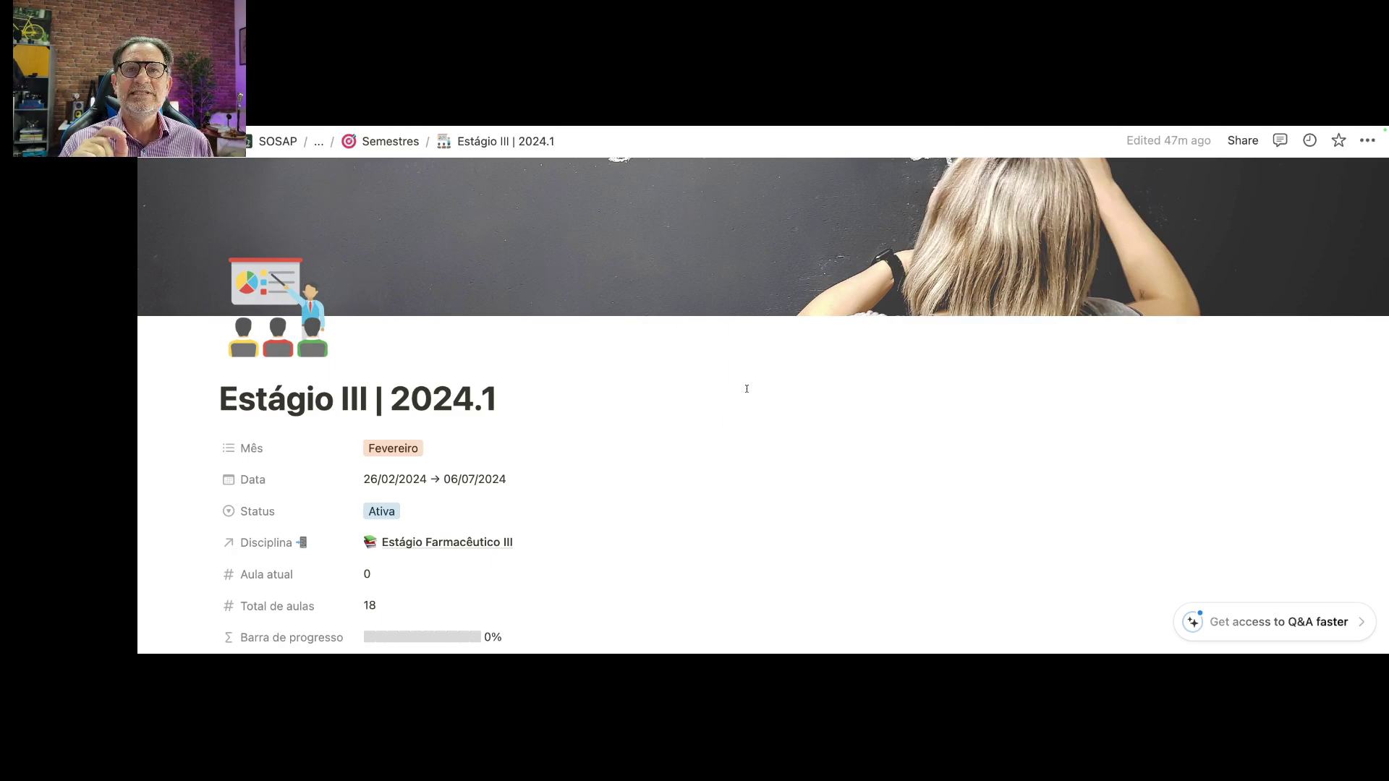
# - Review the semester page's properties and its available Status options, down to the Aulas do semestre section
pyautogui.scroll(-5, 746, 390)
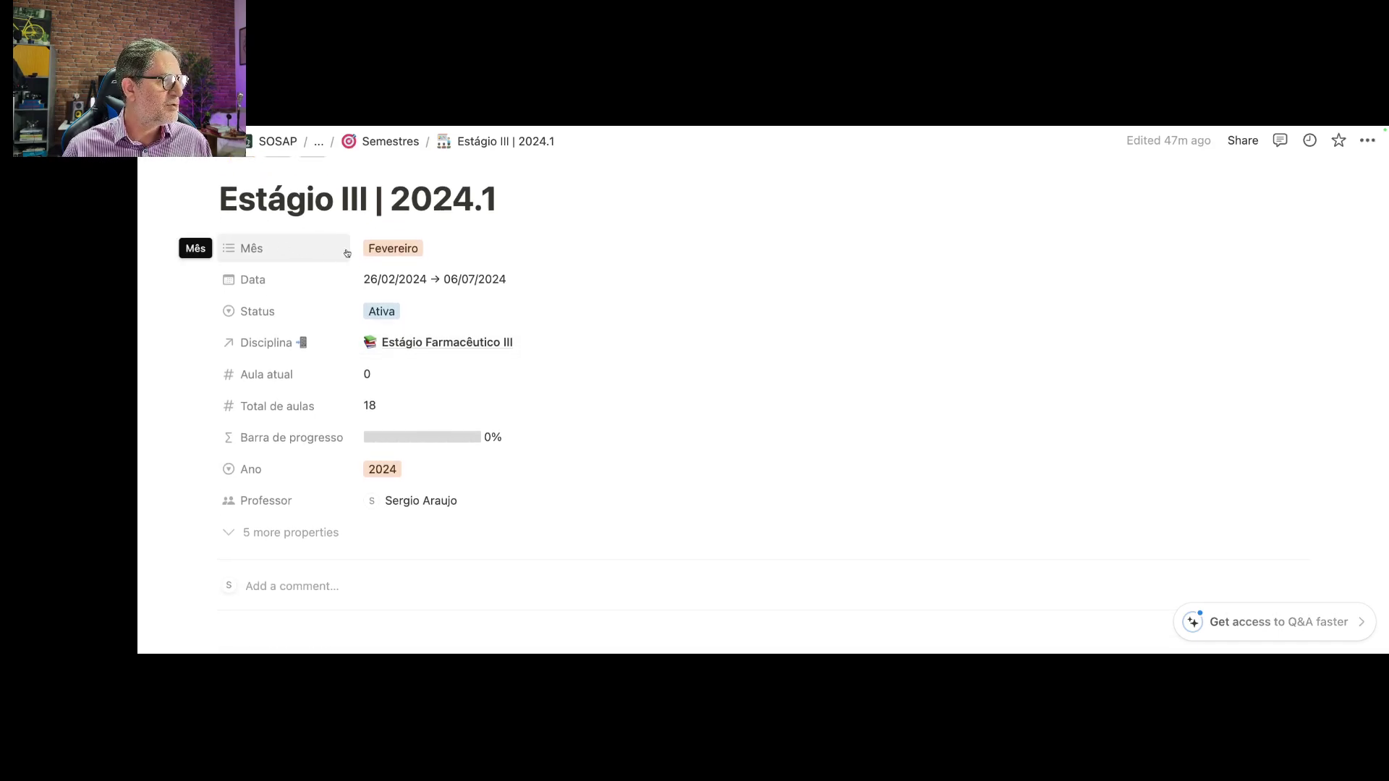
pyautogui.click(387, 311)
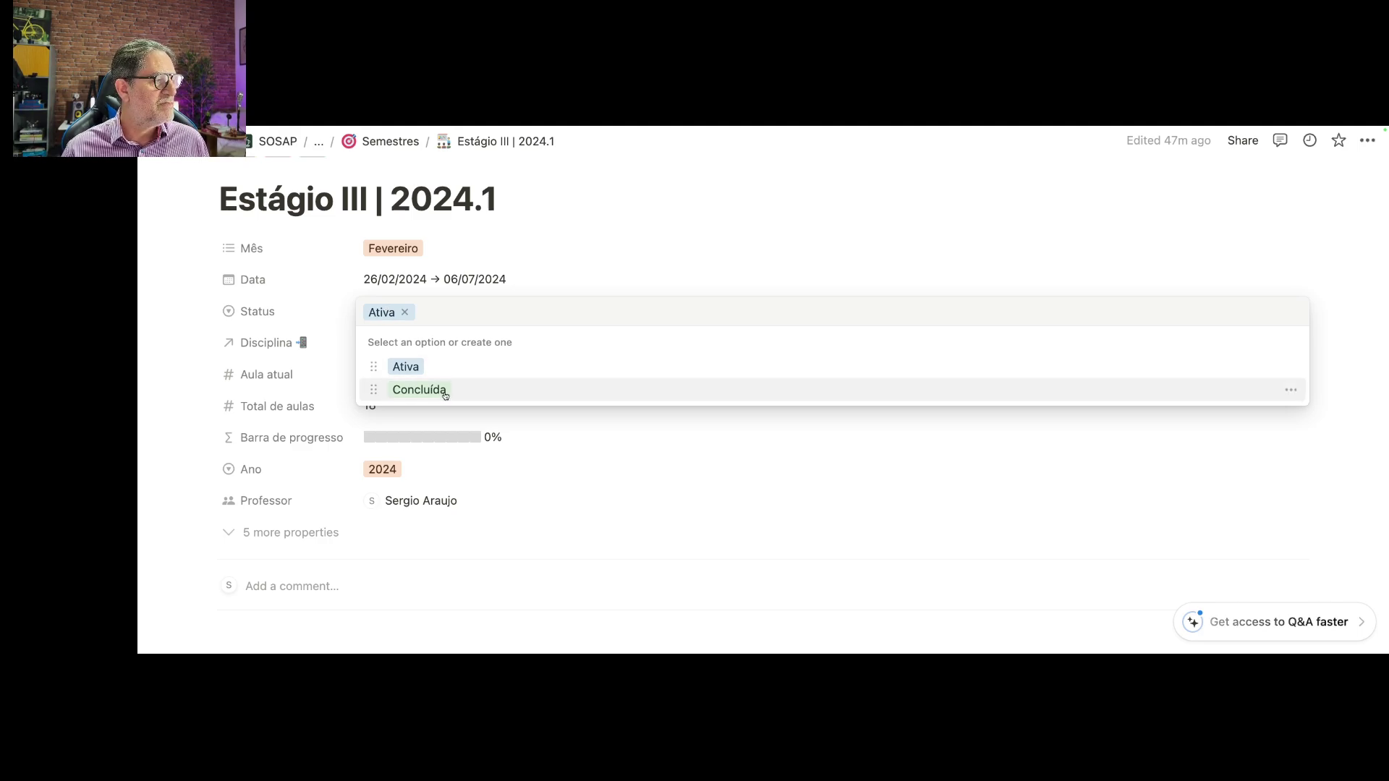
pyautogui.click(578, 264)
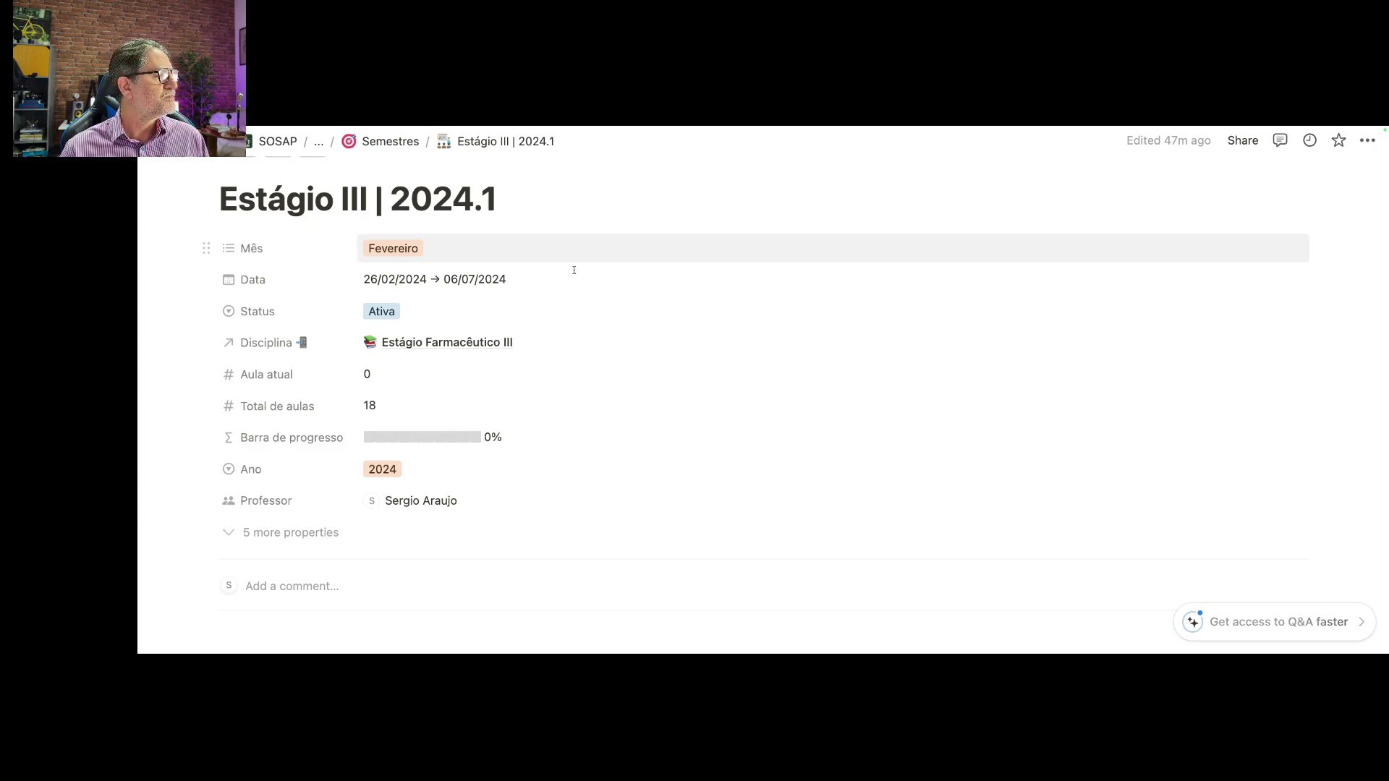
pyautogui.scroll(-2, 571, 271)
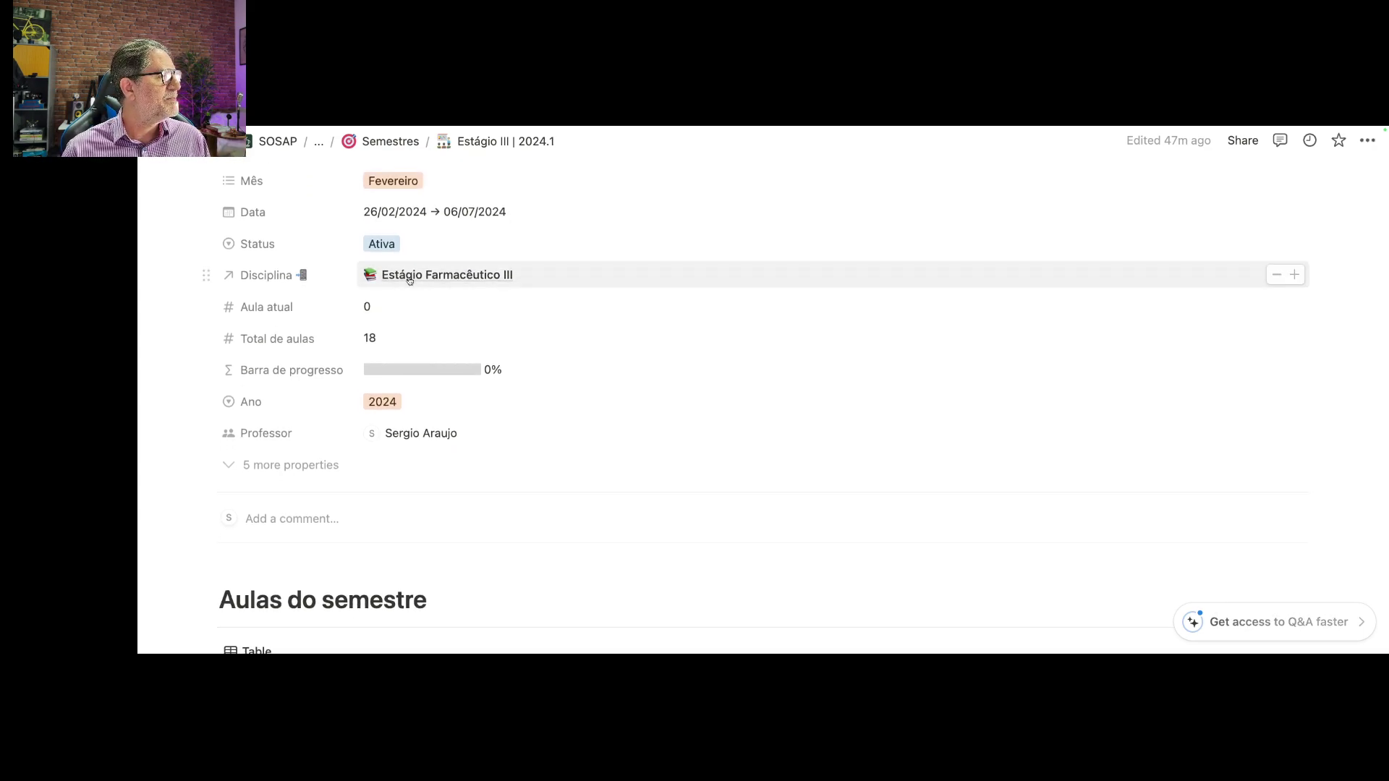
pyautogui.scroll(-2, 485, 282)
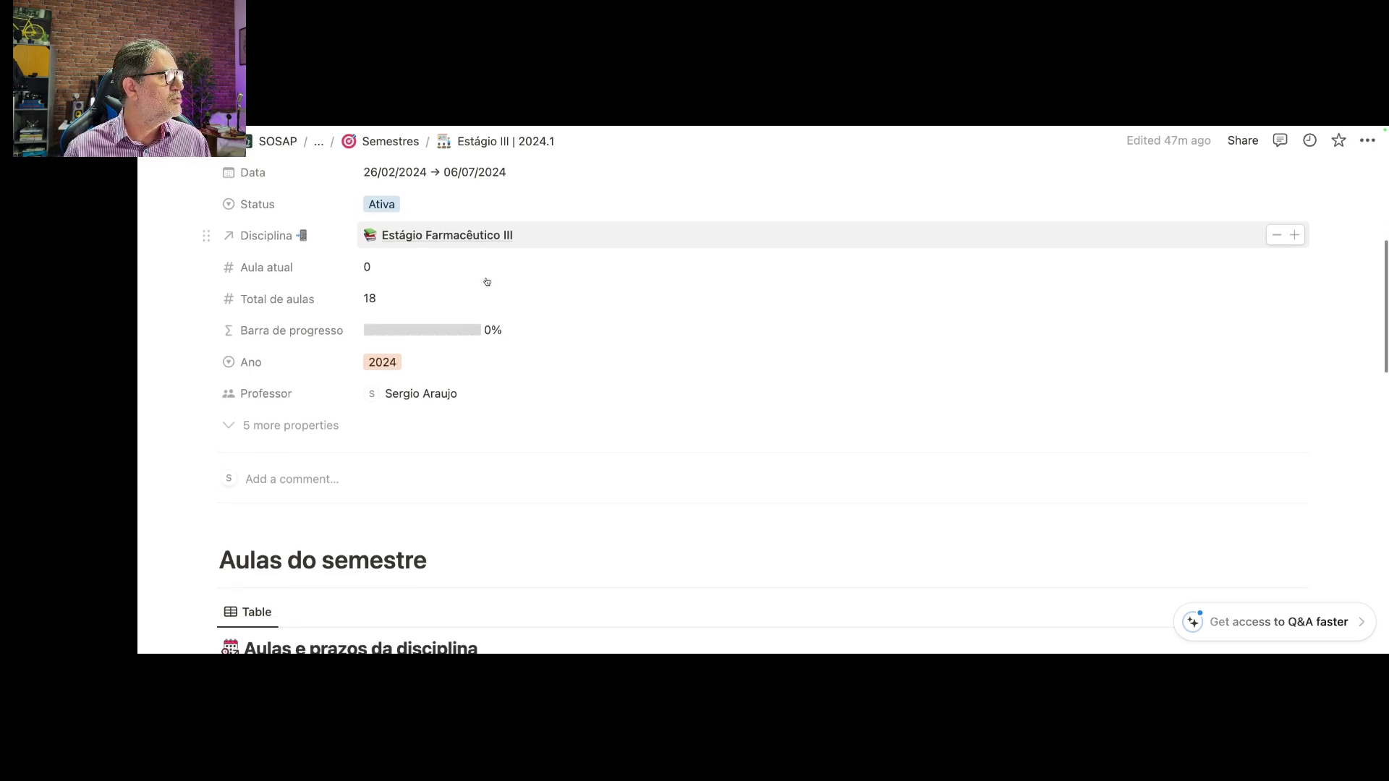
# - Test the semester's progress bar by setting the Aula atual property to 1 and 12, with Total de aulas at 18
pyautogui.click(362, 285)
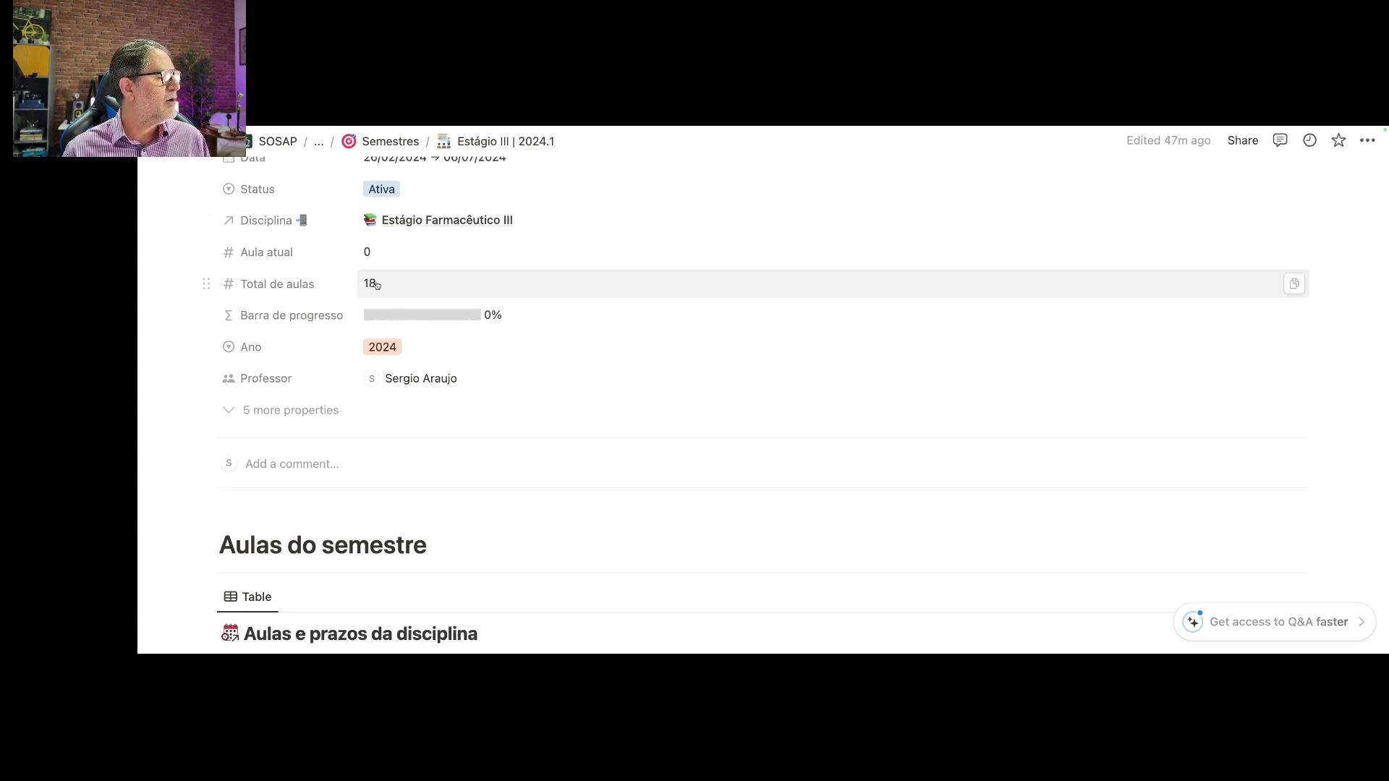
pyautogui.write('18')
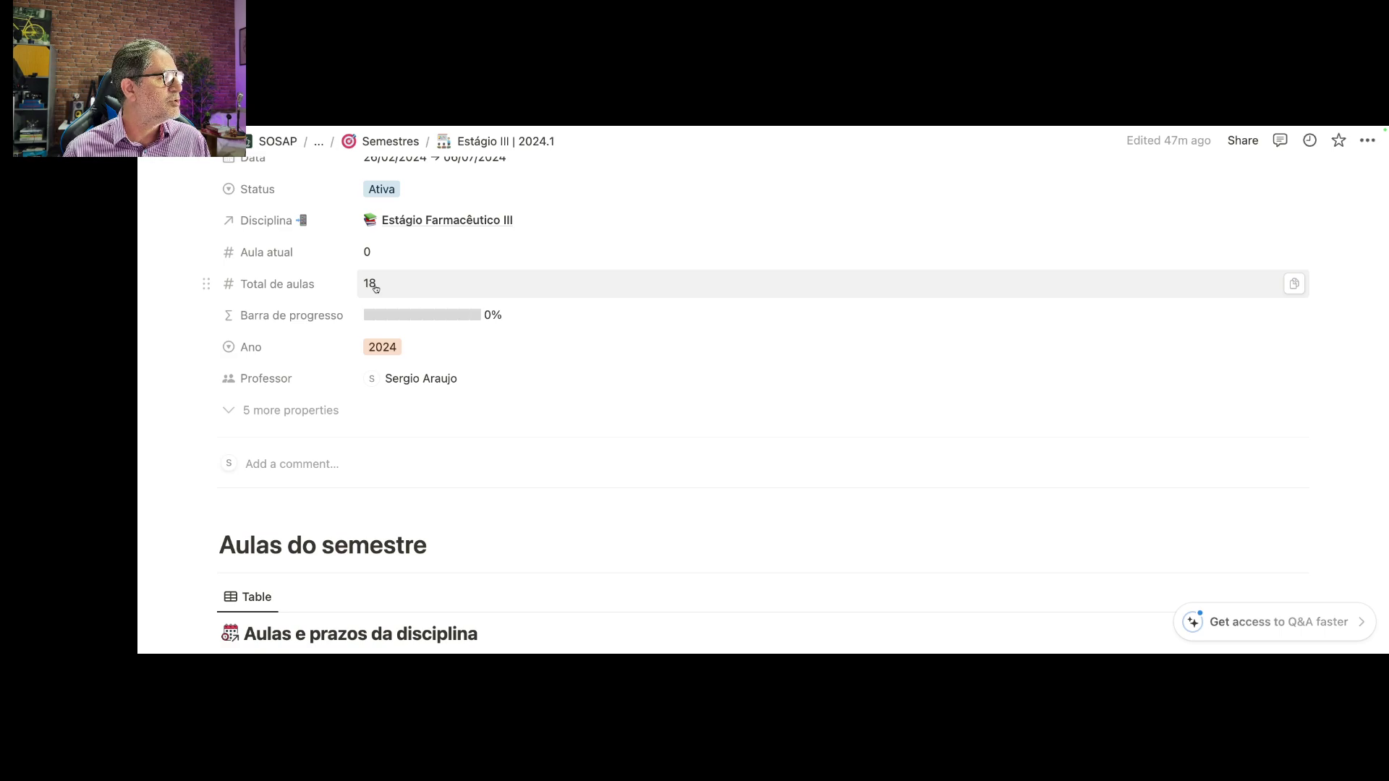
pyautogui.click(383, 255)
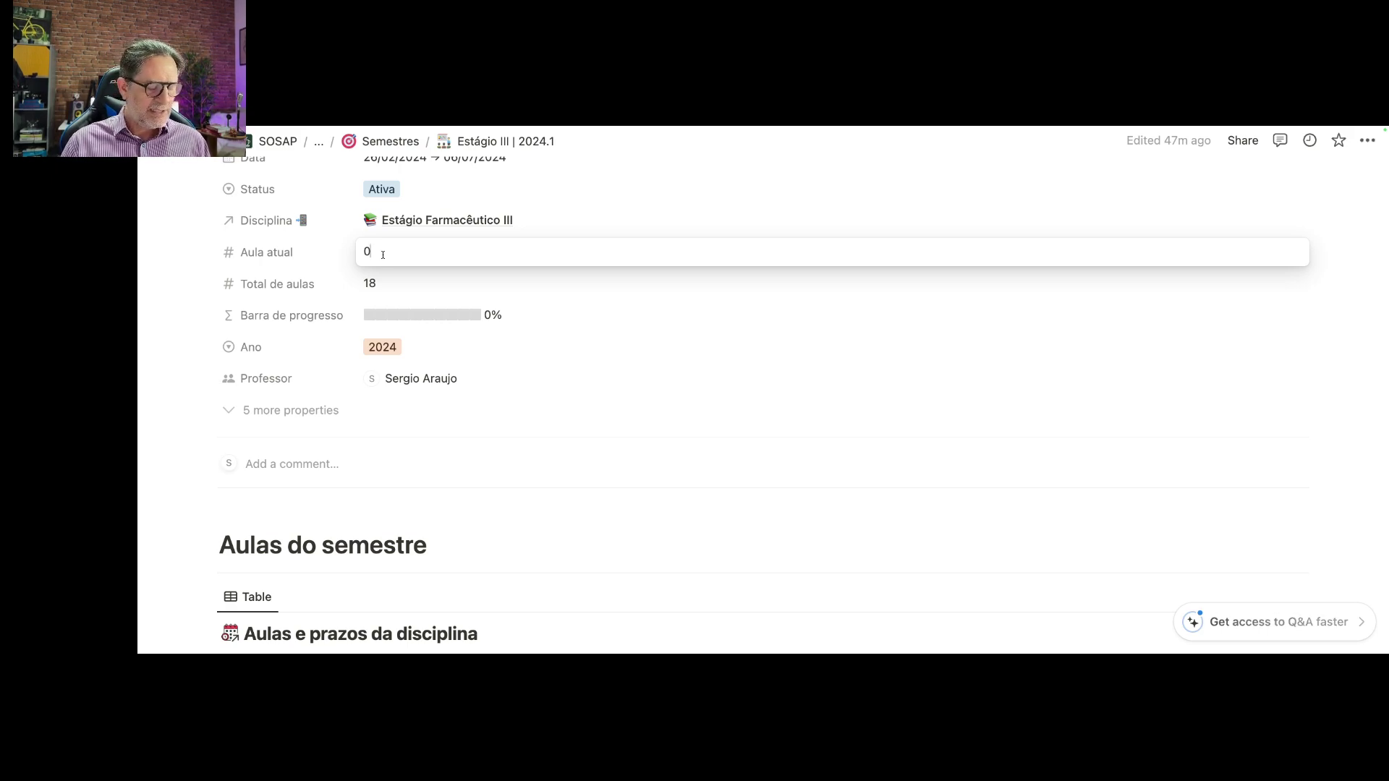
pyautogui.press('BackSpace')
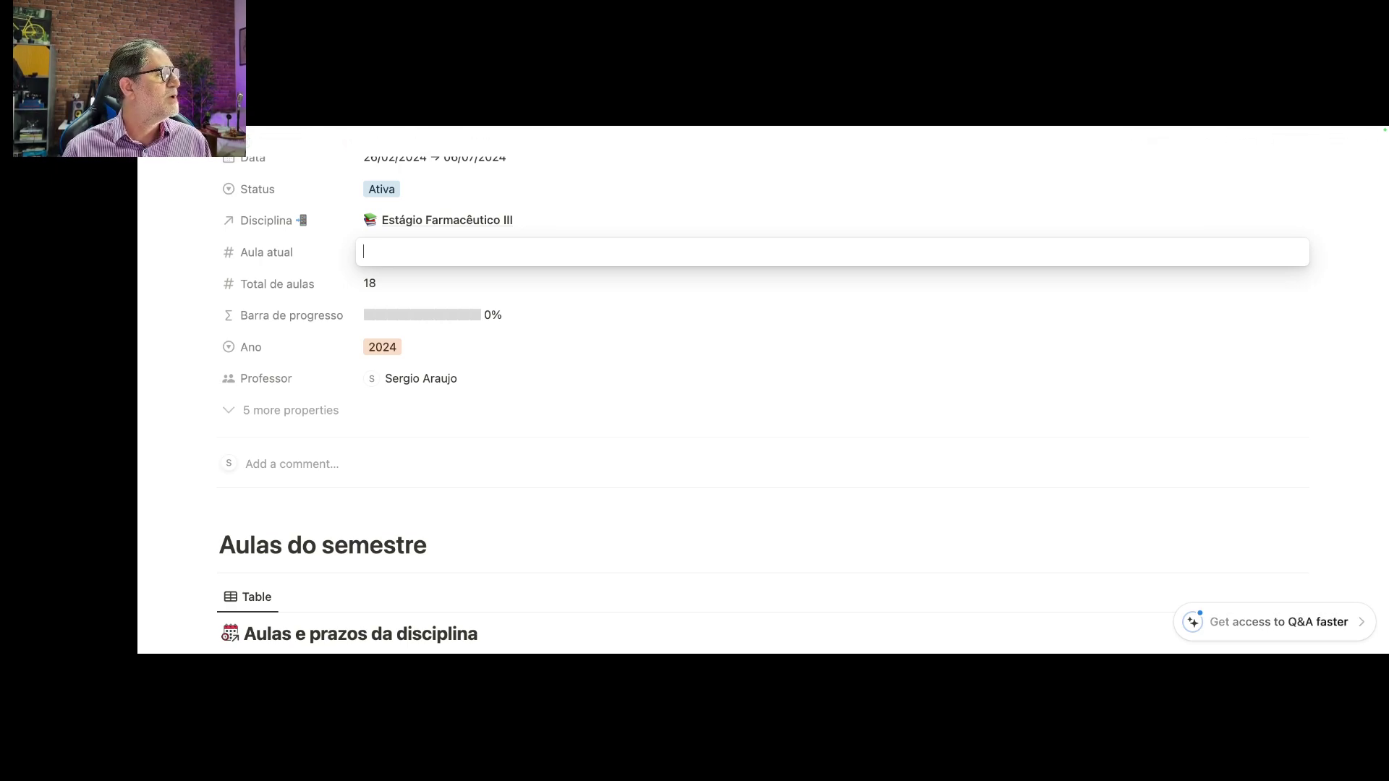
pyautogui.write('1')
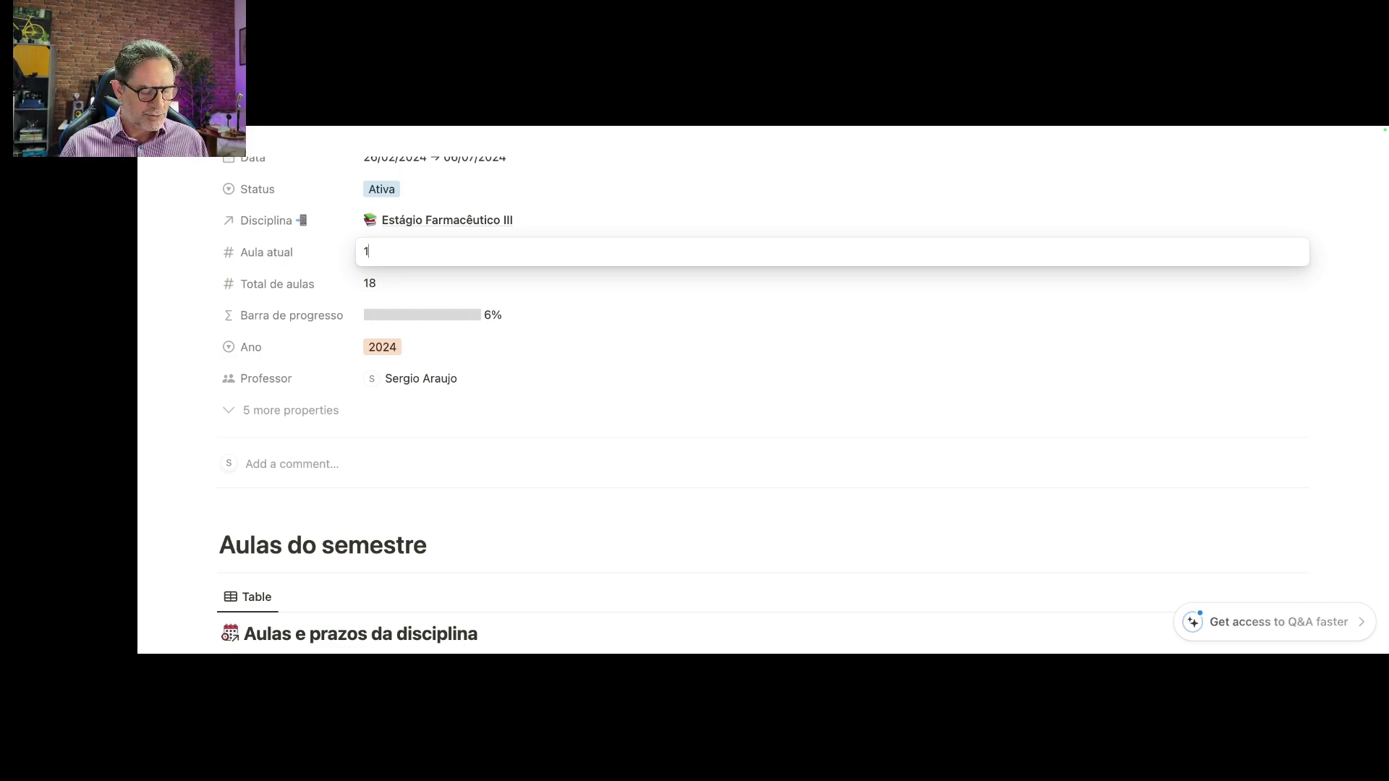
pyautogui.write('2')
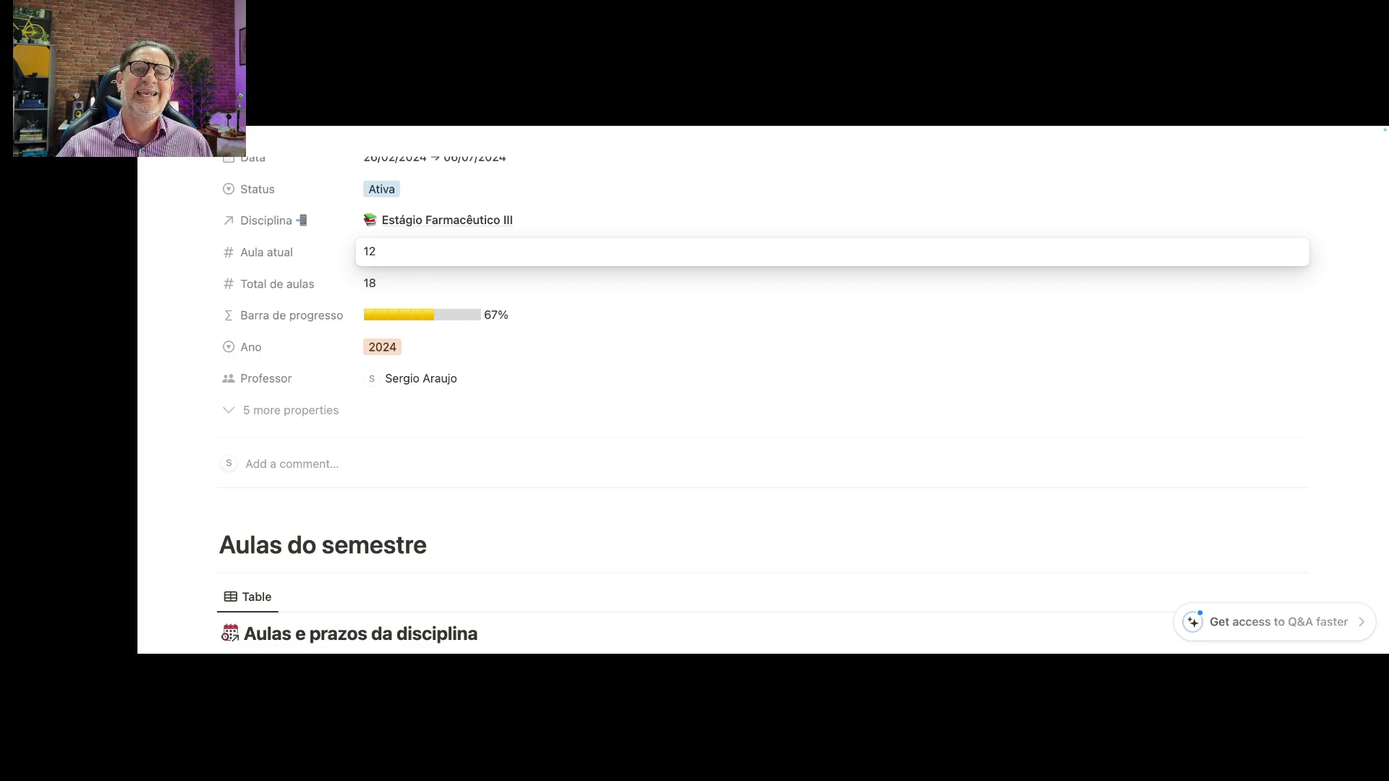
# - Reset the semester's Aula atual property to 0
pyautogui.press('BackSpace')
pyautogui.press('BackSpace')
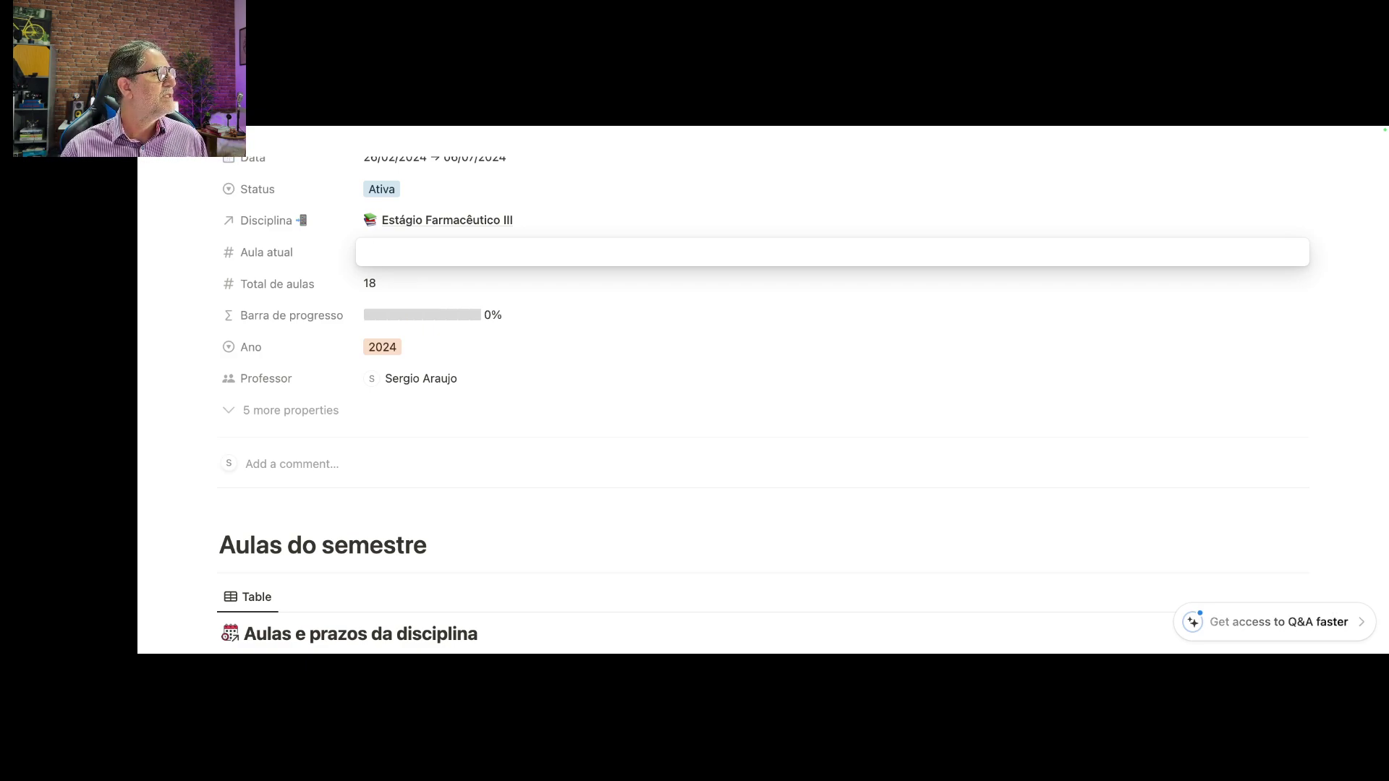
pyautogui.write('0')
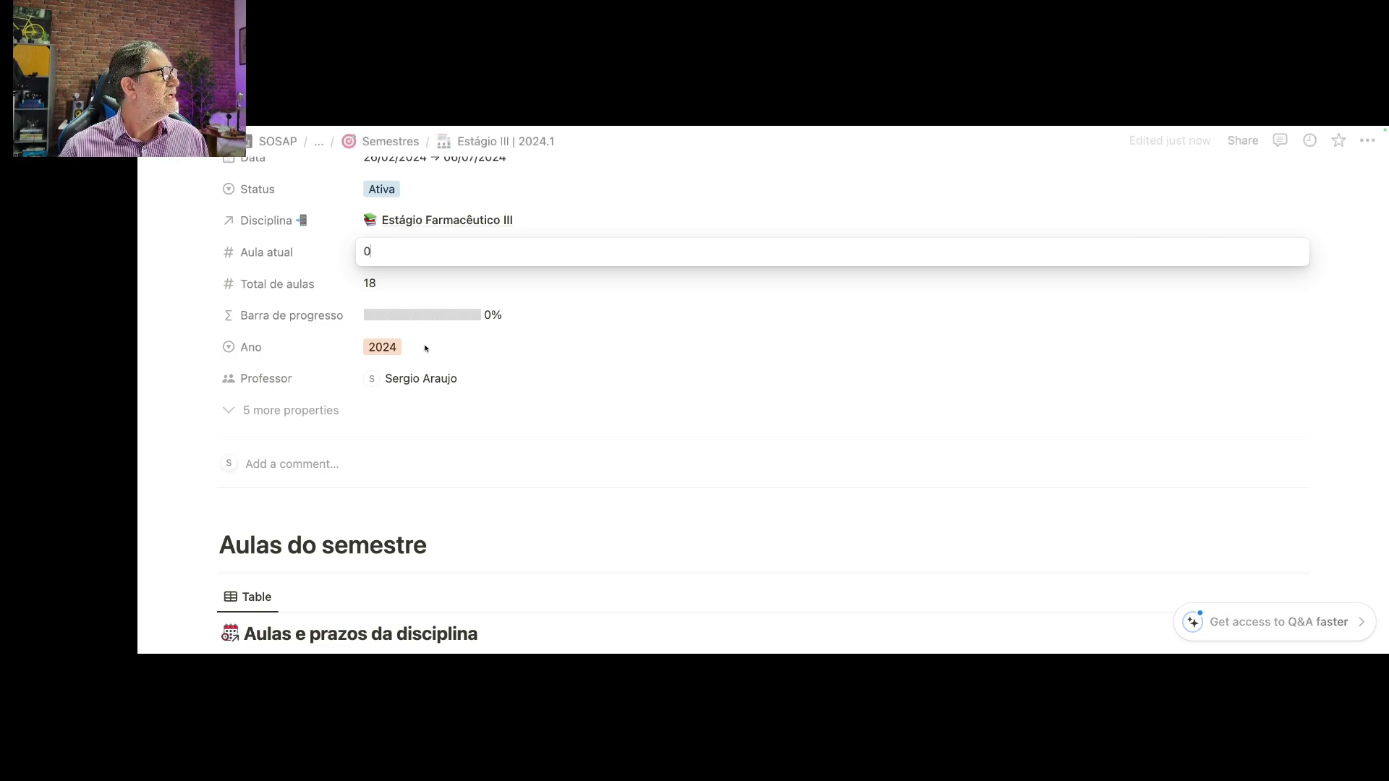
pyautogui.press('Return')
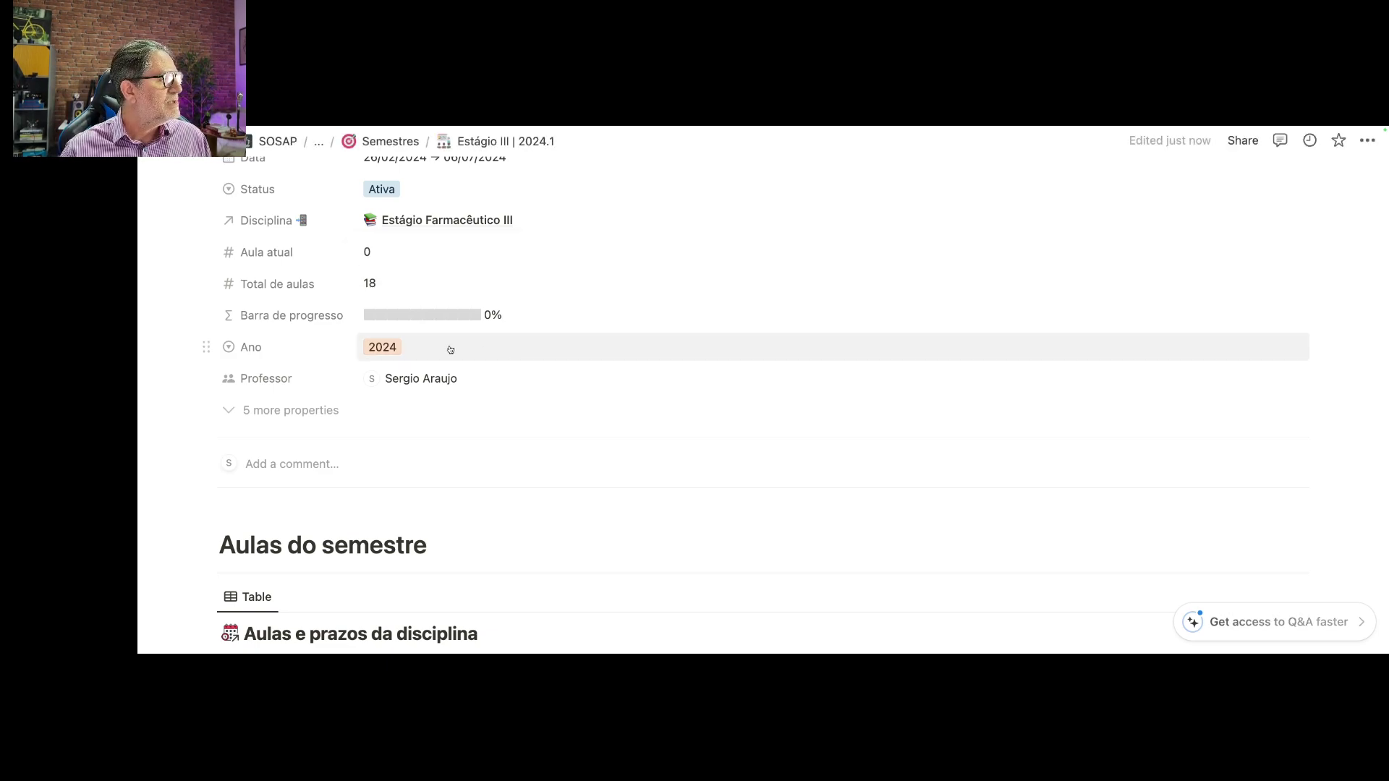
# - Look through the lessons and dates in the Aulas e prazos da disciplina table down to Reposição | 2024.1, and return to its start
pyautogui.scroll(-1, 430, 347)
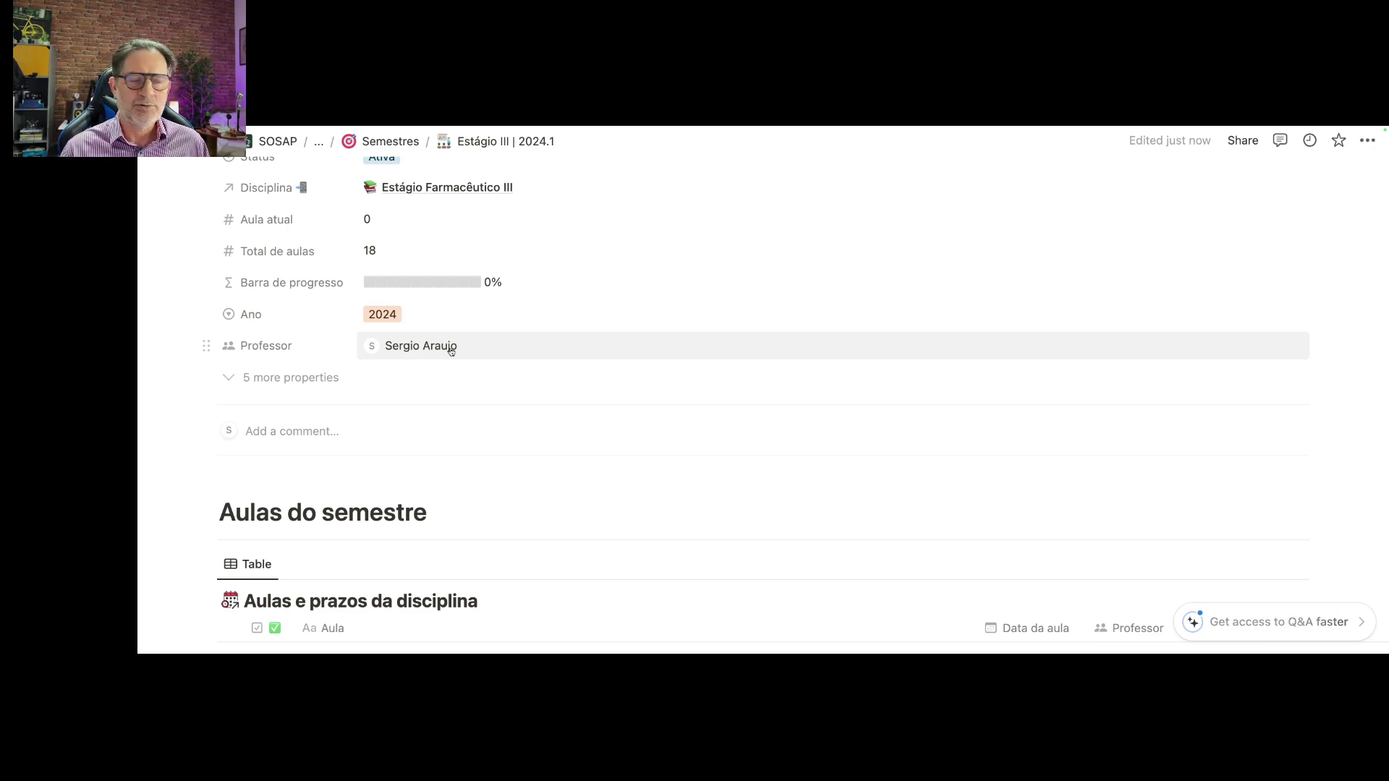
pyautogui.scroll(-5, 450, 351)
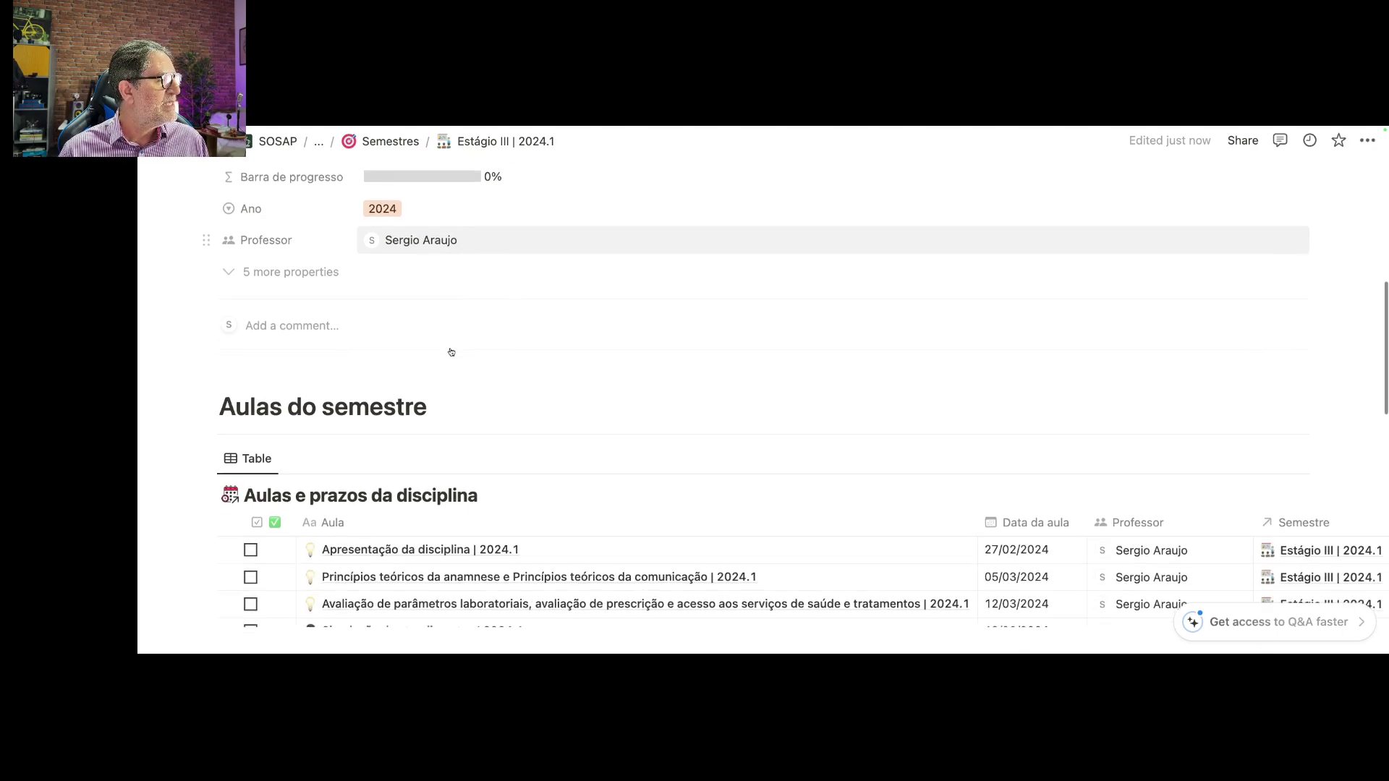
pyautogui.scroll(-1, 451, 352)
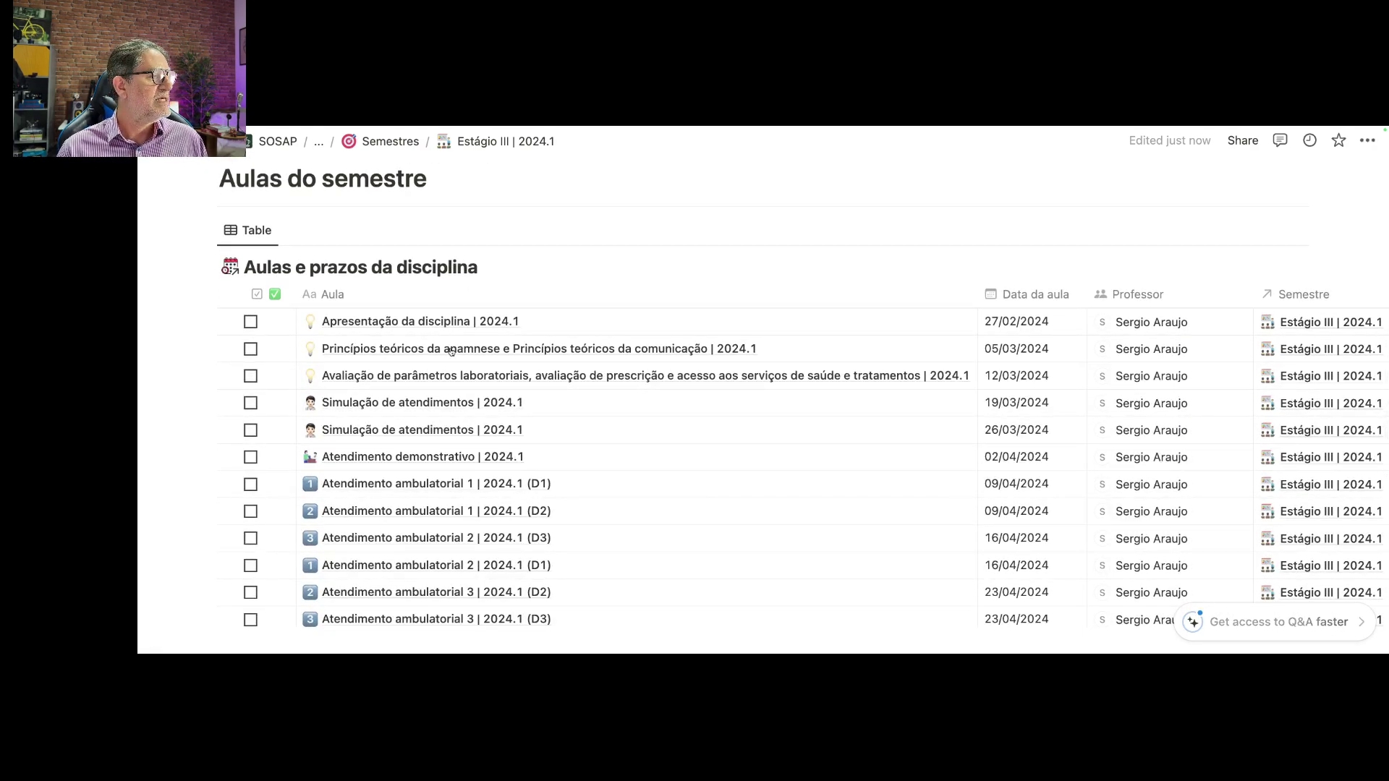
pyautogui.scroll(-1, 451, 351)
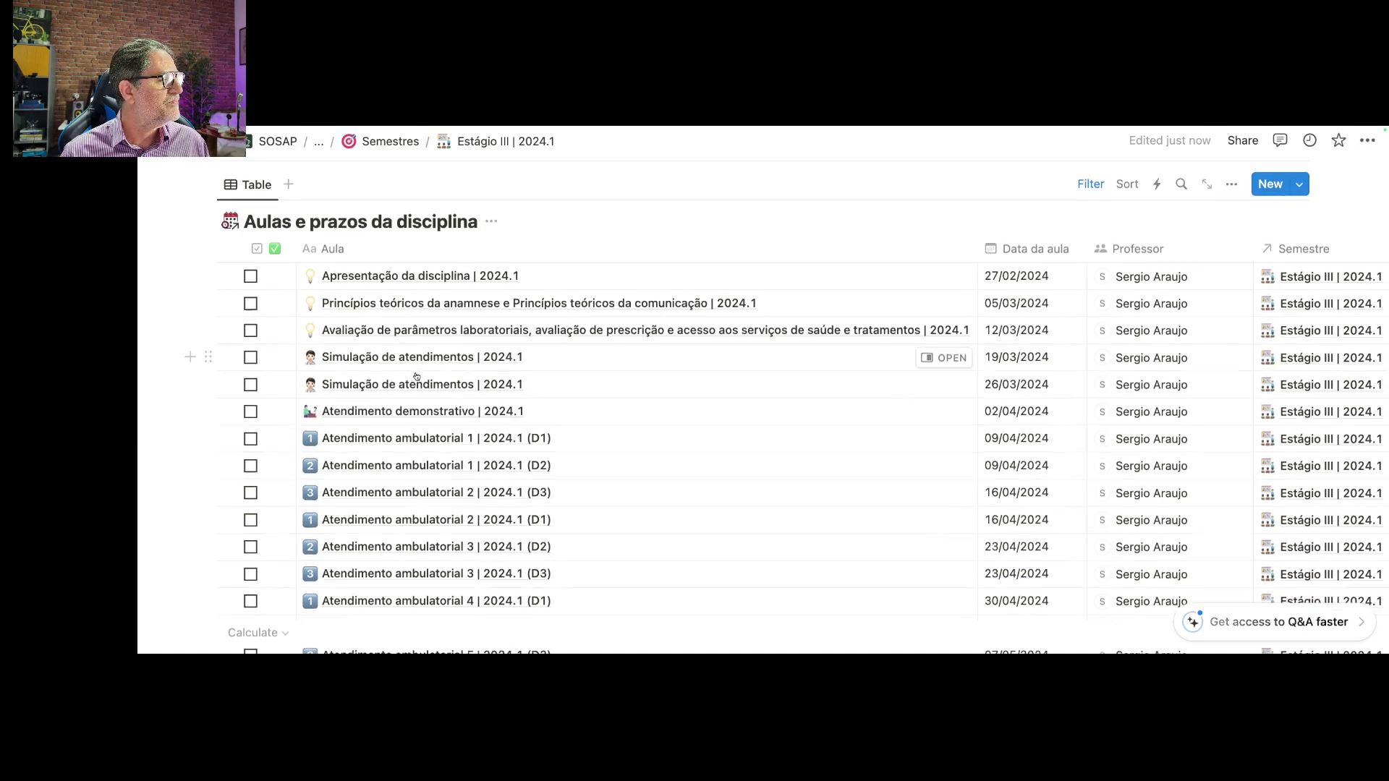
pyautogui.scroll(-3, 362, 348)
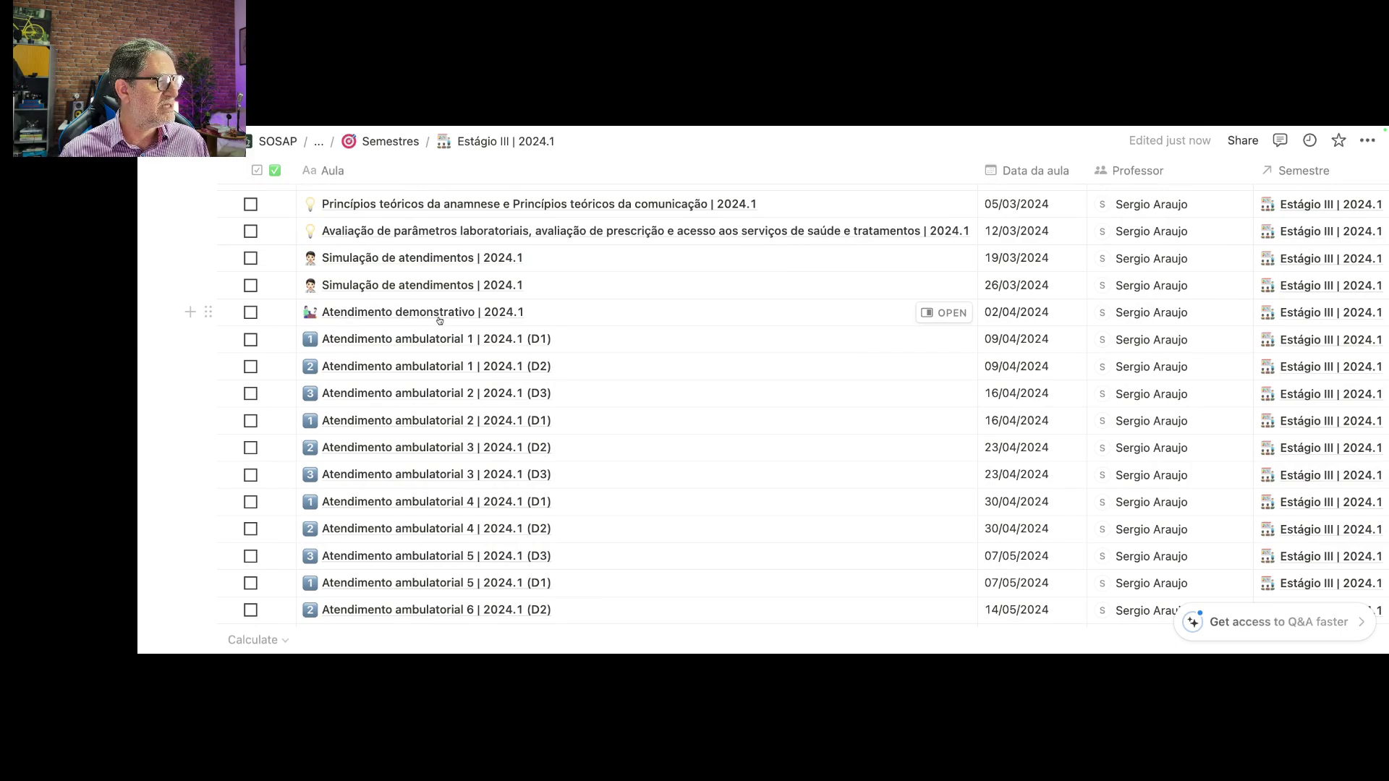
pyautogui.scroll(-3, 441, 324)
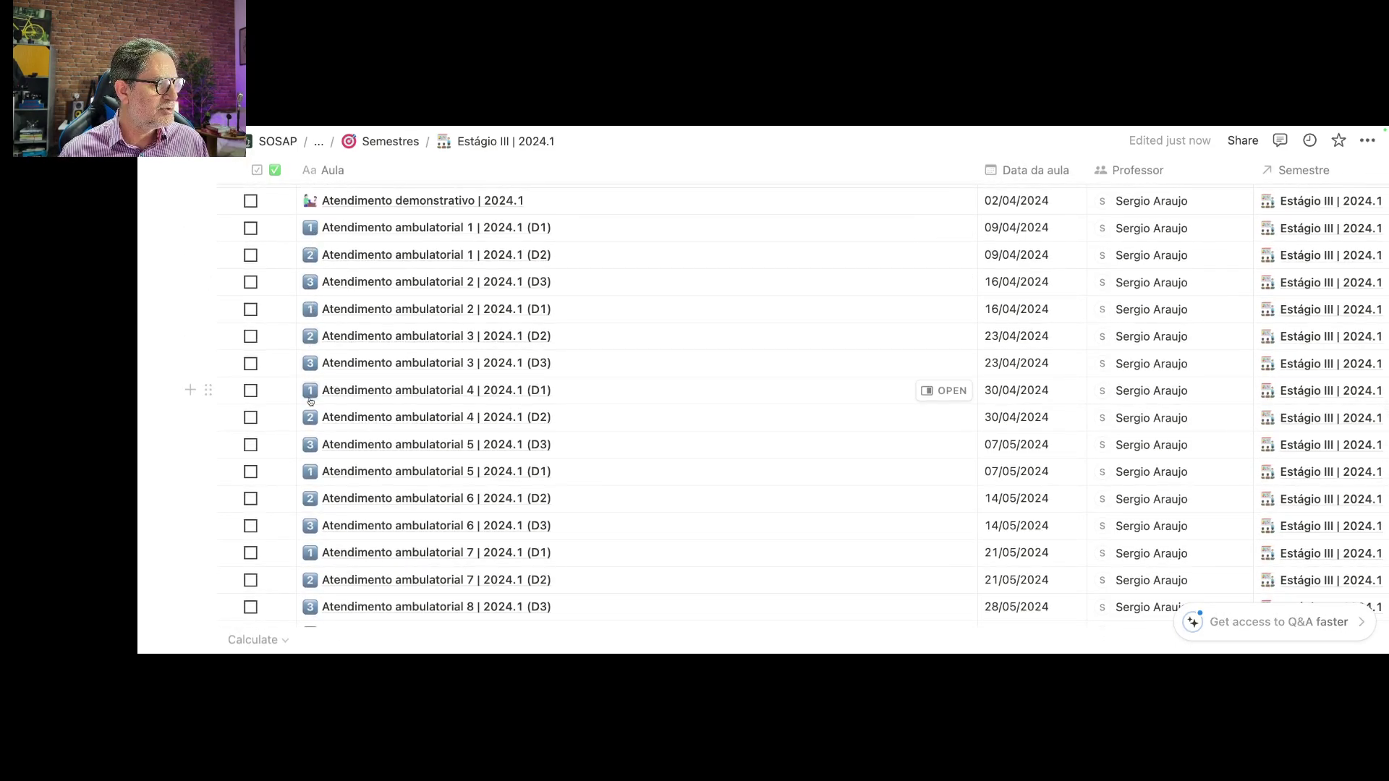
pyautogui.scroll(-9, 310, 390)
pyautogui.scroll(-1, 310, 402)
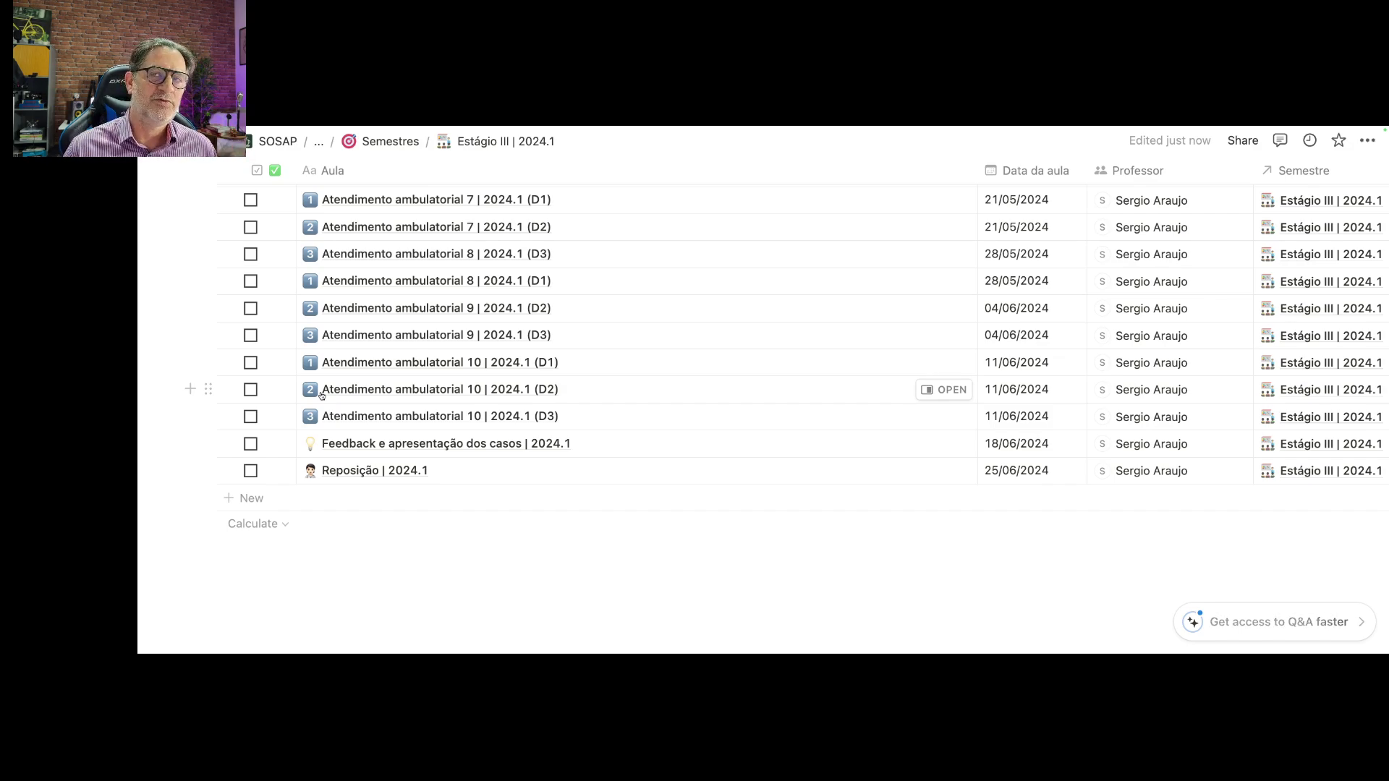
pyautogui.scroll(10, 322, 395)
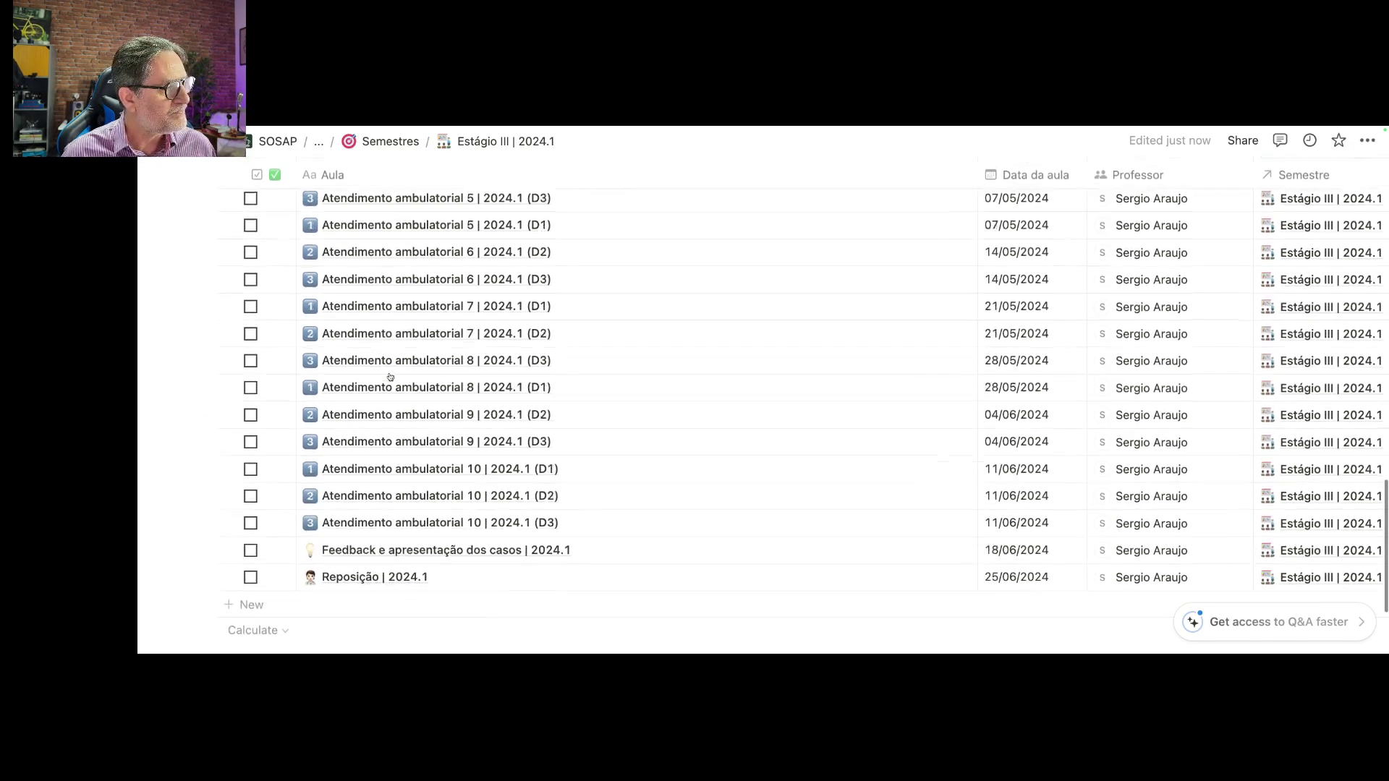
pyautogui.scroll(5, 390, 376)
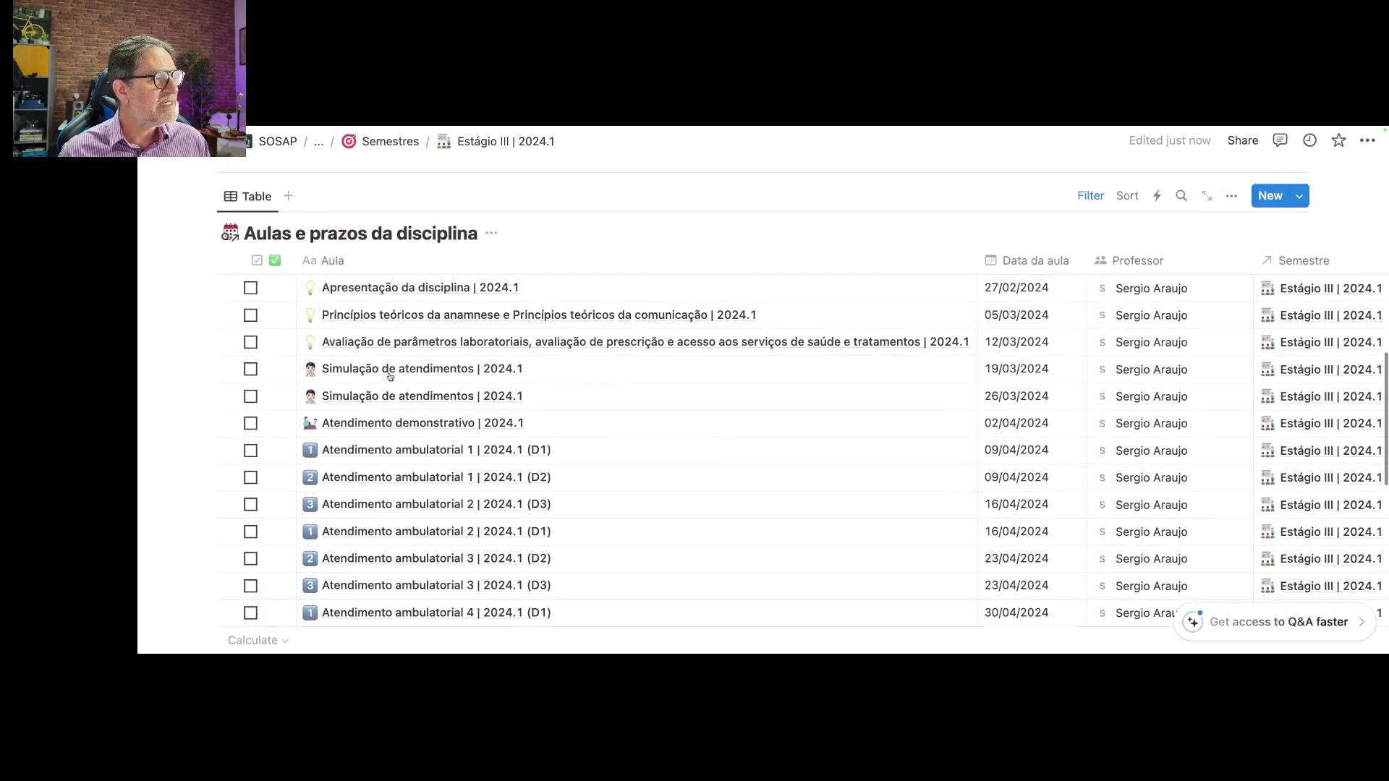
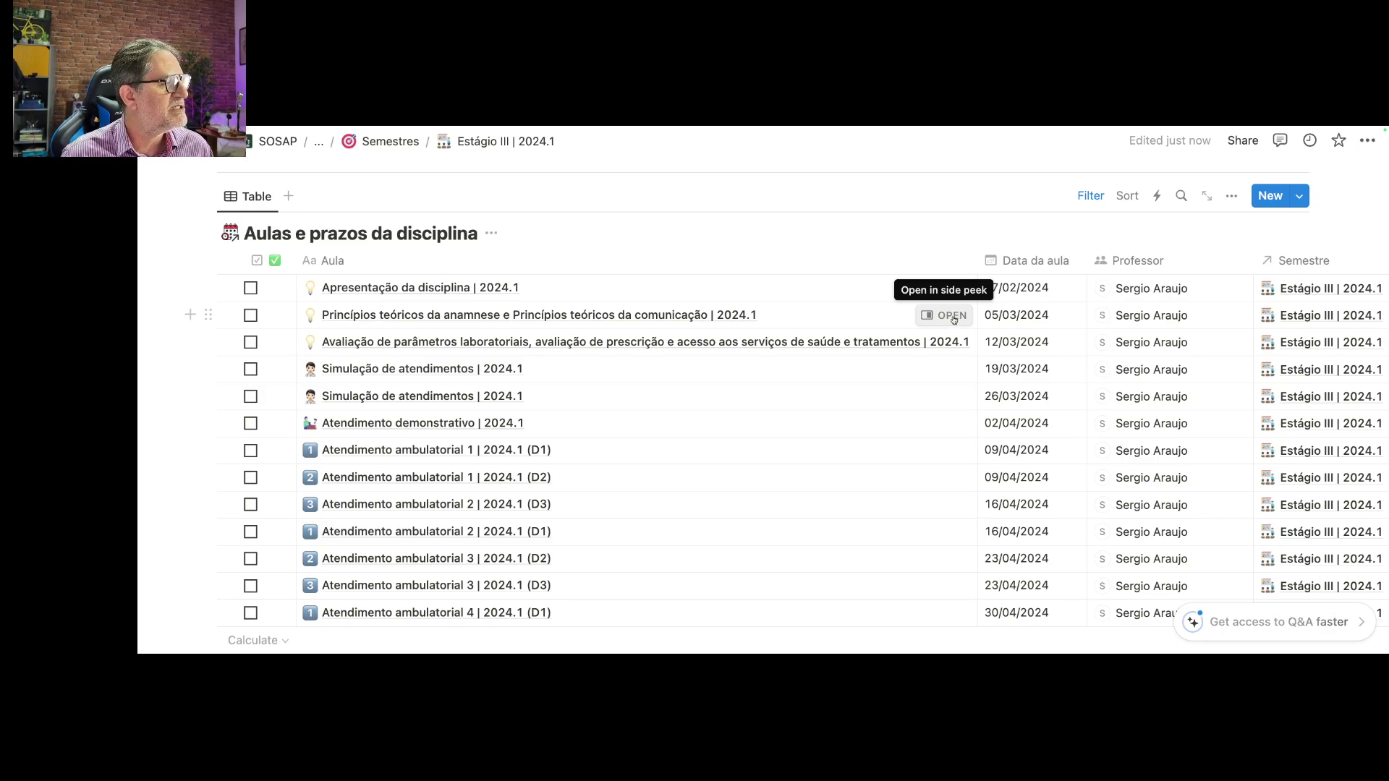
# - Review the 05/03/2024 Princípios teóricos da anamnese lesson in side peek, from its properties down to Vídeoaulas, and close it
pyautogui.click(954, 319)
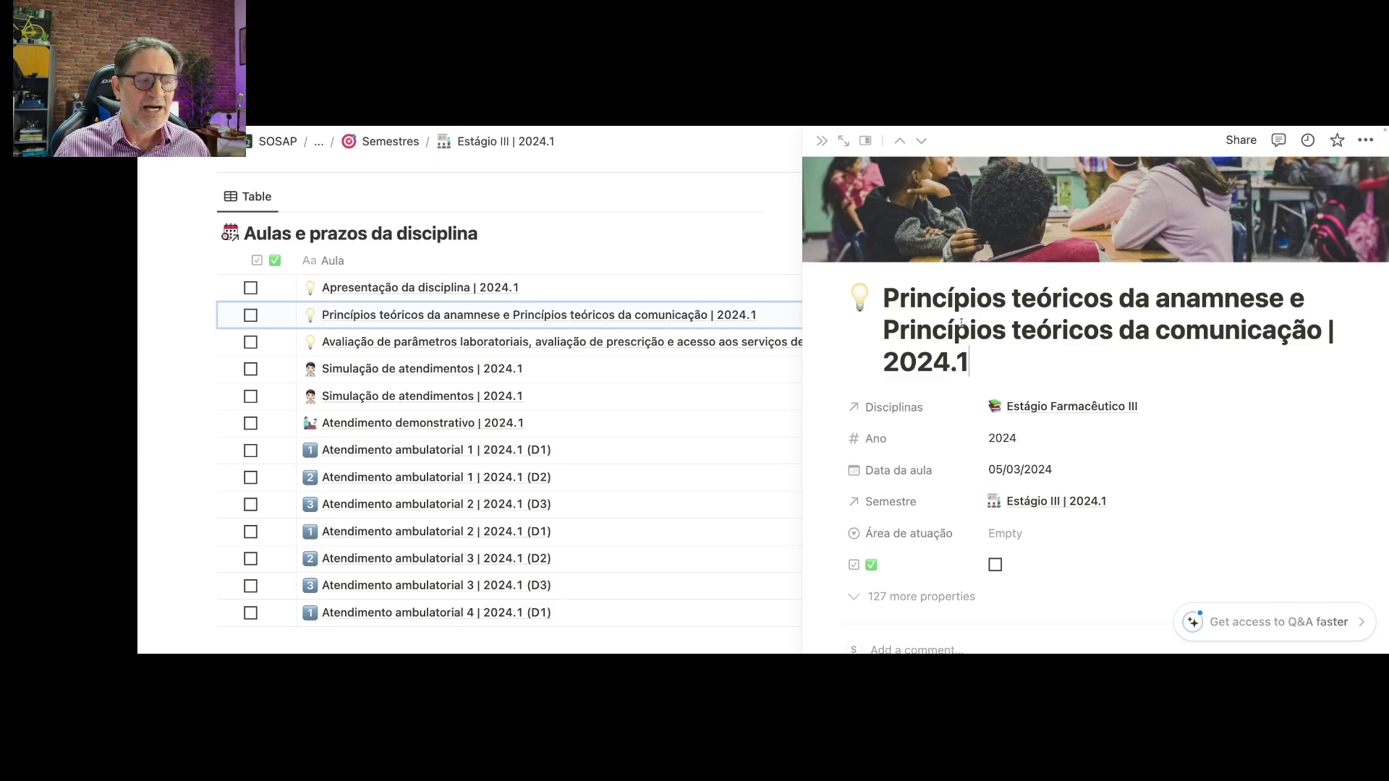
pyautogui.scroll(-5, 988, 377)
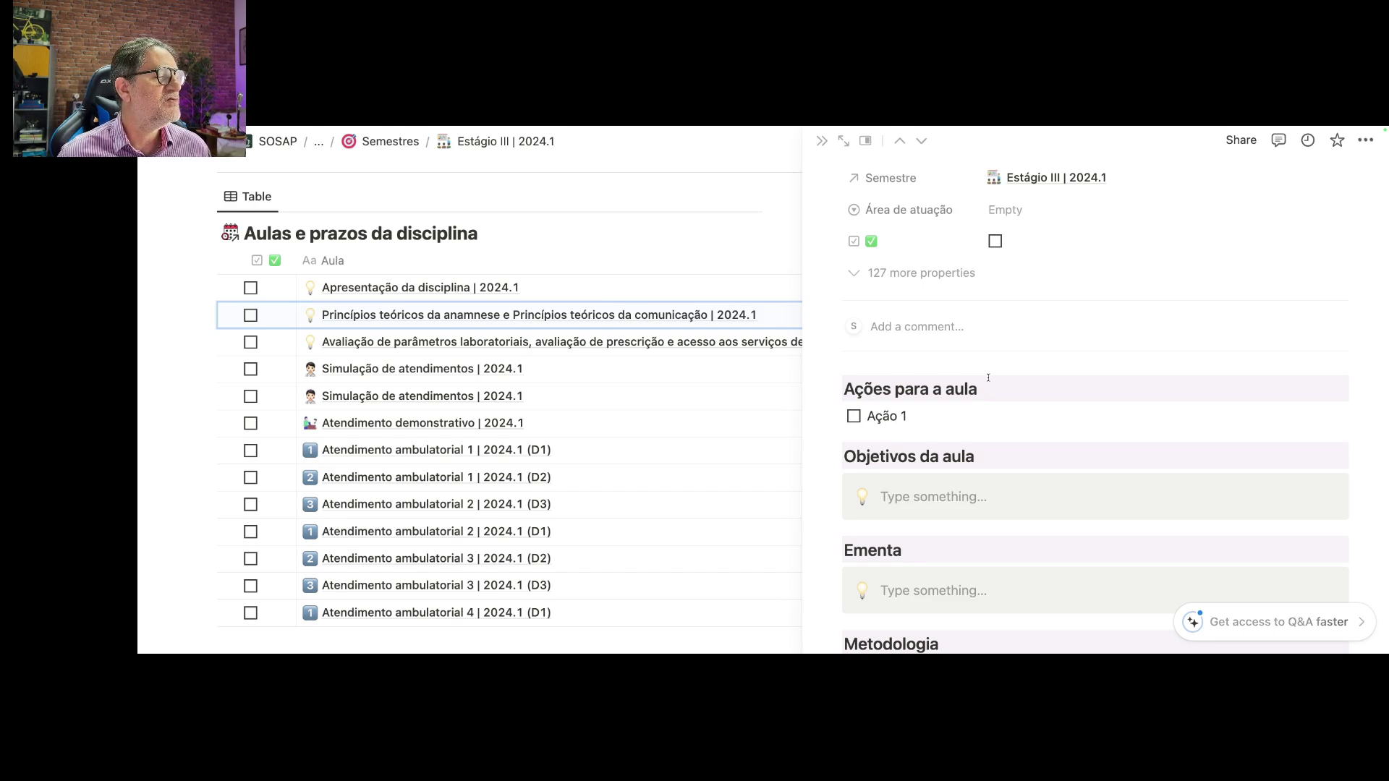
pyautogui.scroll(-3, 988, 378)
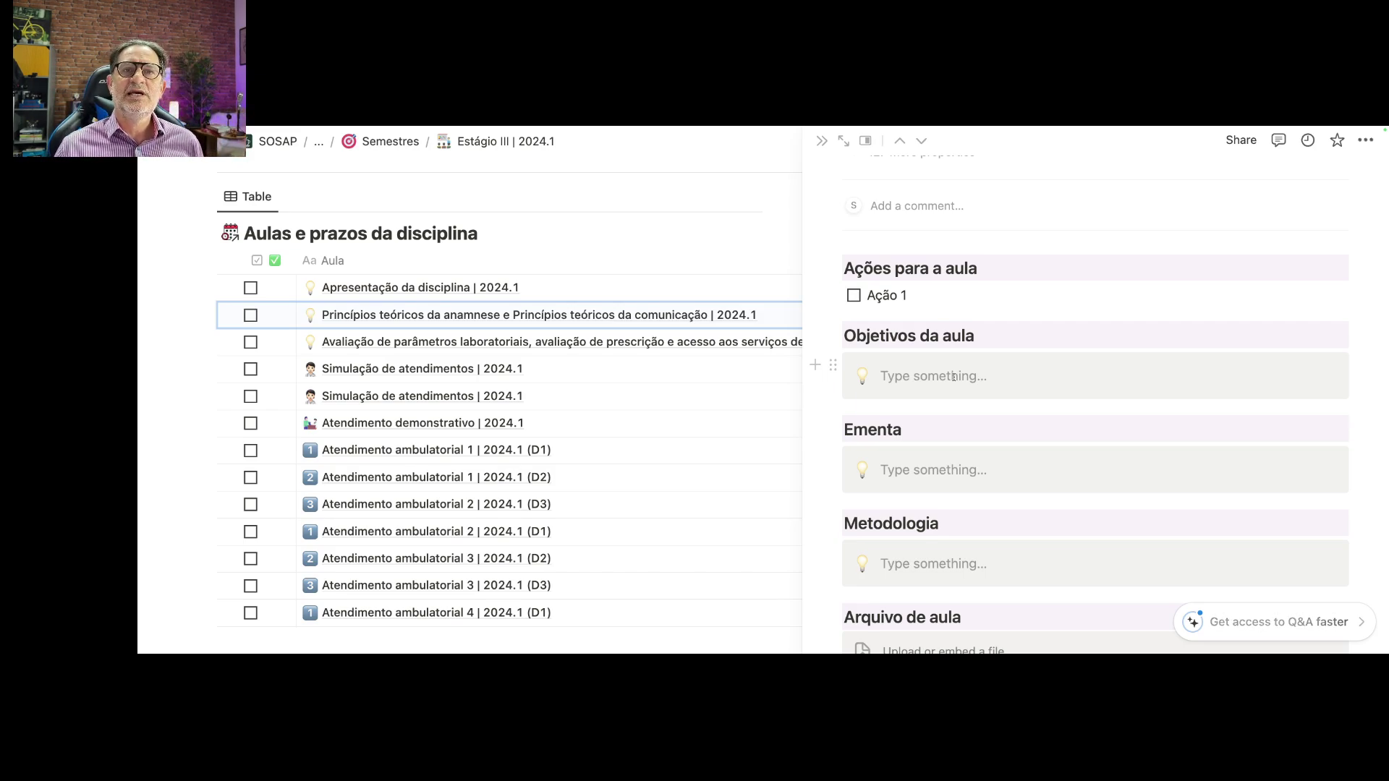
pyautogui.scroll(-3, 949, 382)
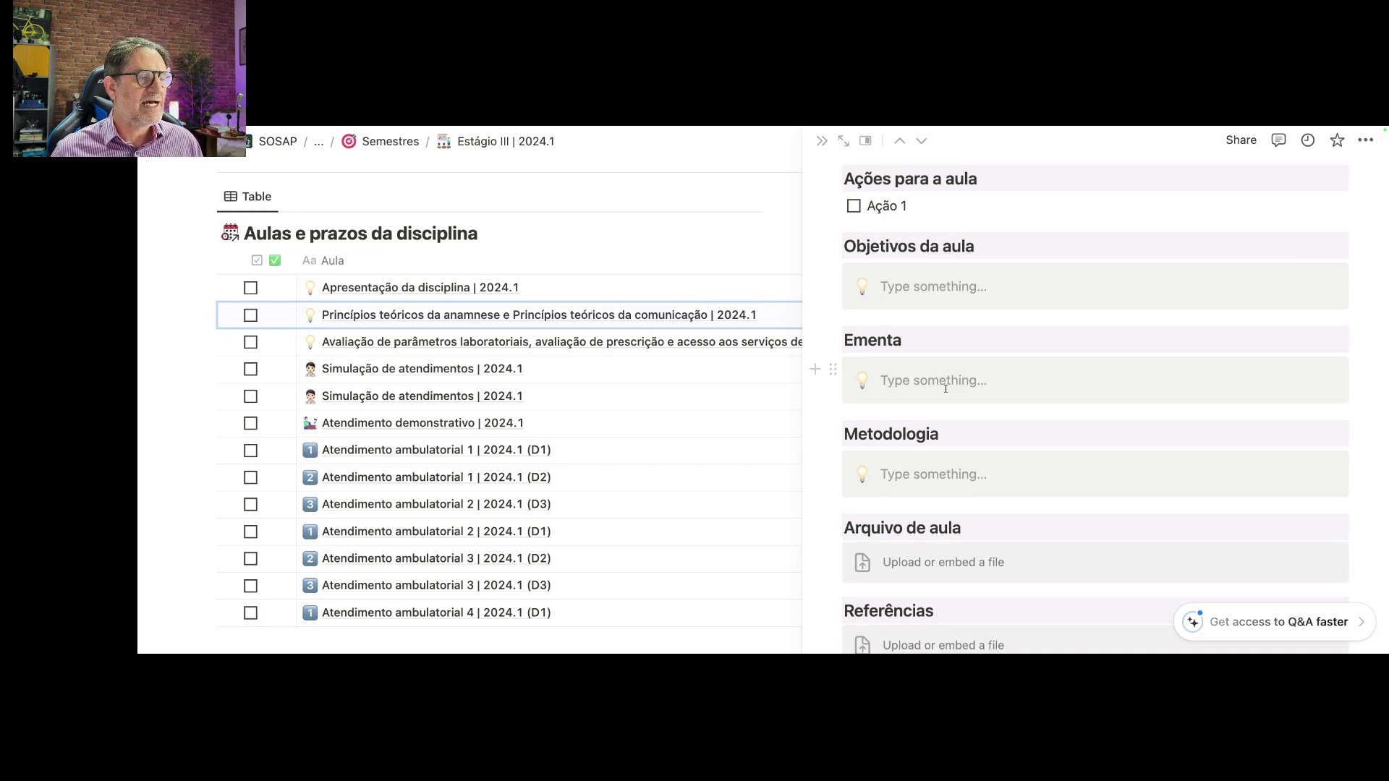
pyautogui.scroll(-3, 945, 388)
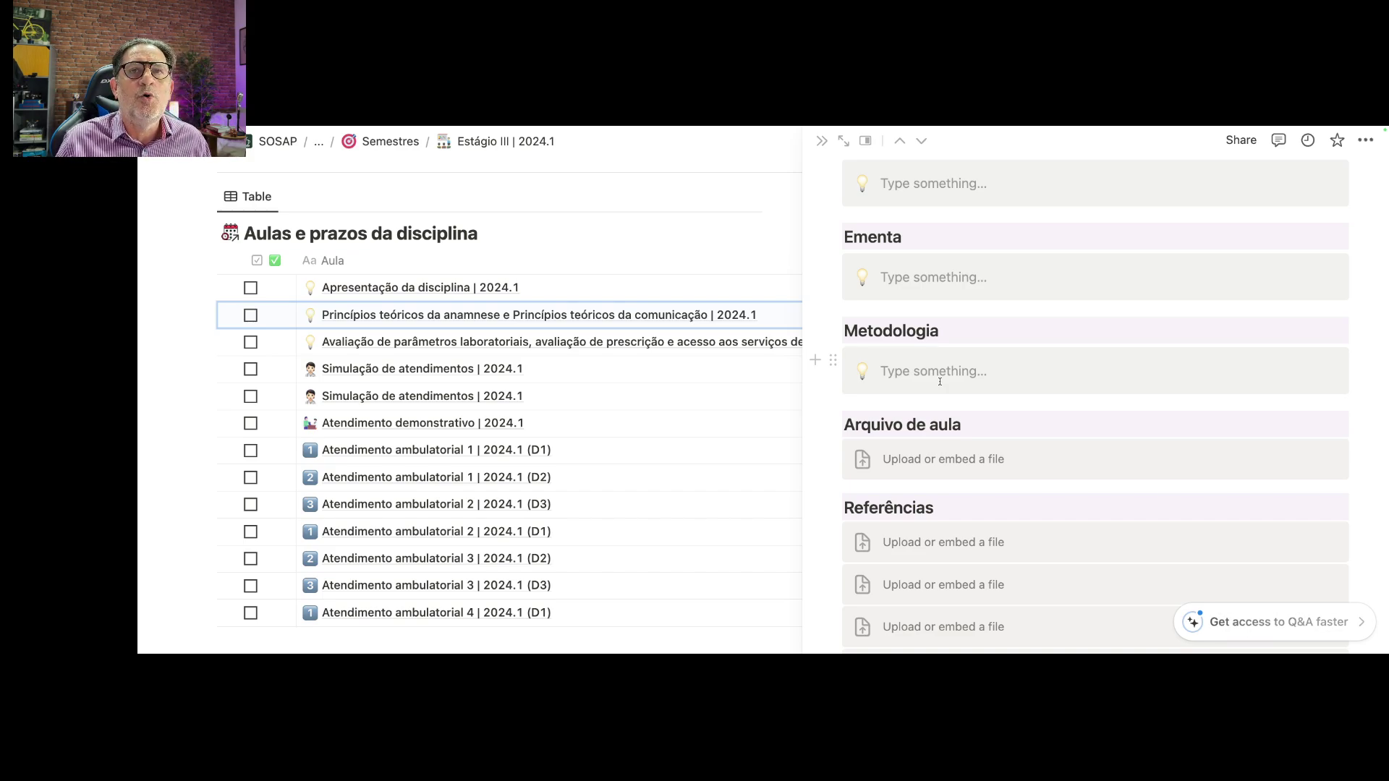
pyautogui.scroll(-3, 940, 381)
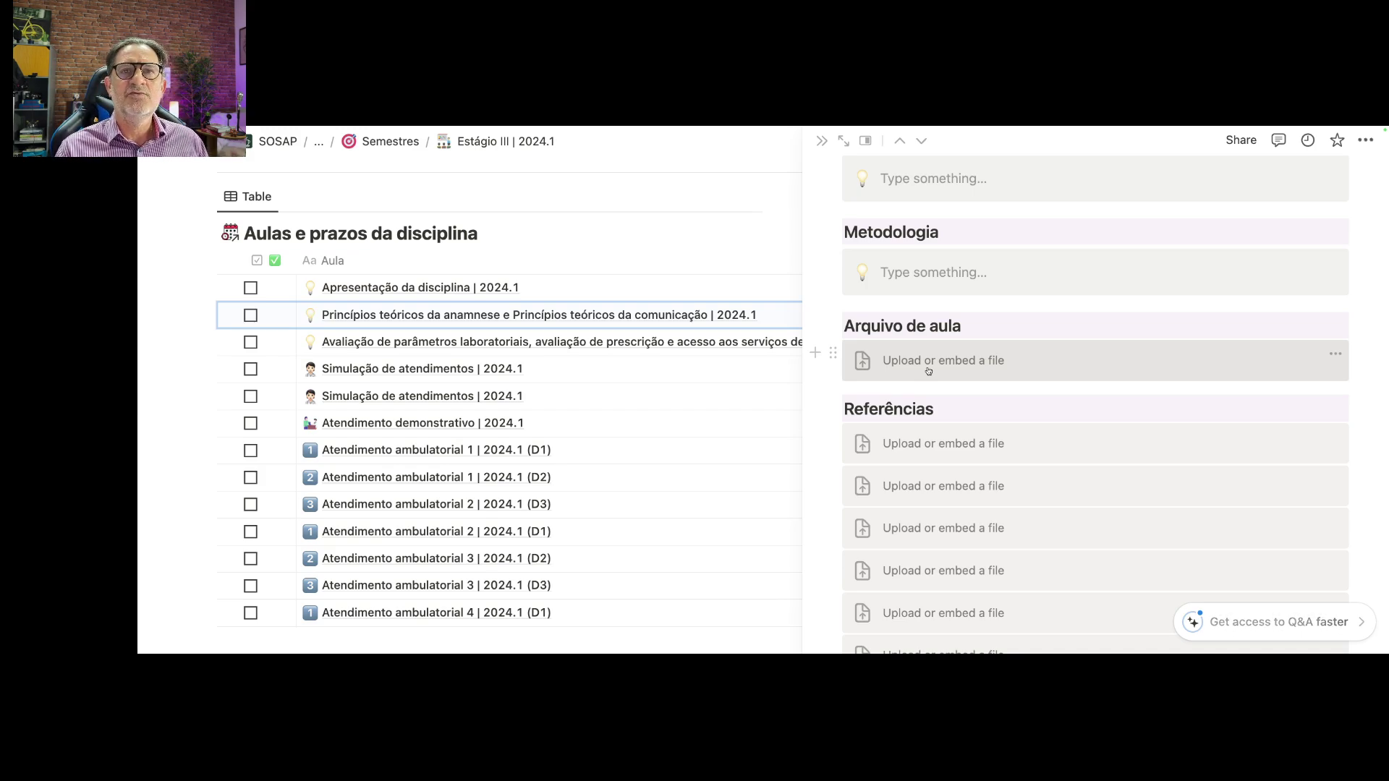
pyautogui.scroll(-4, 933, 377)
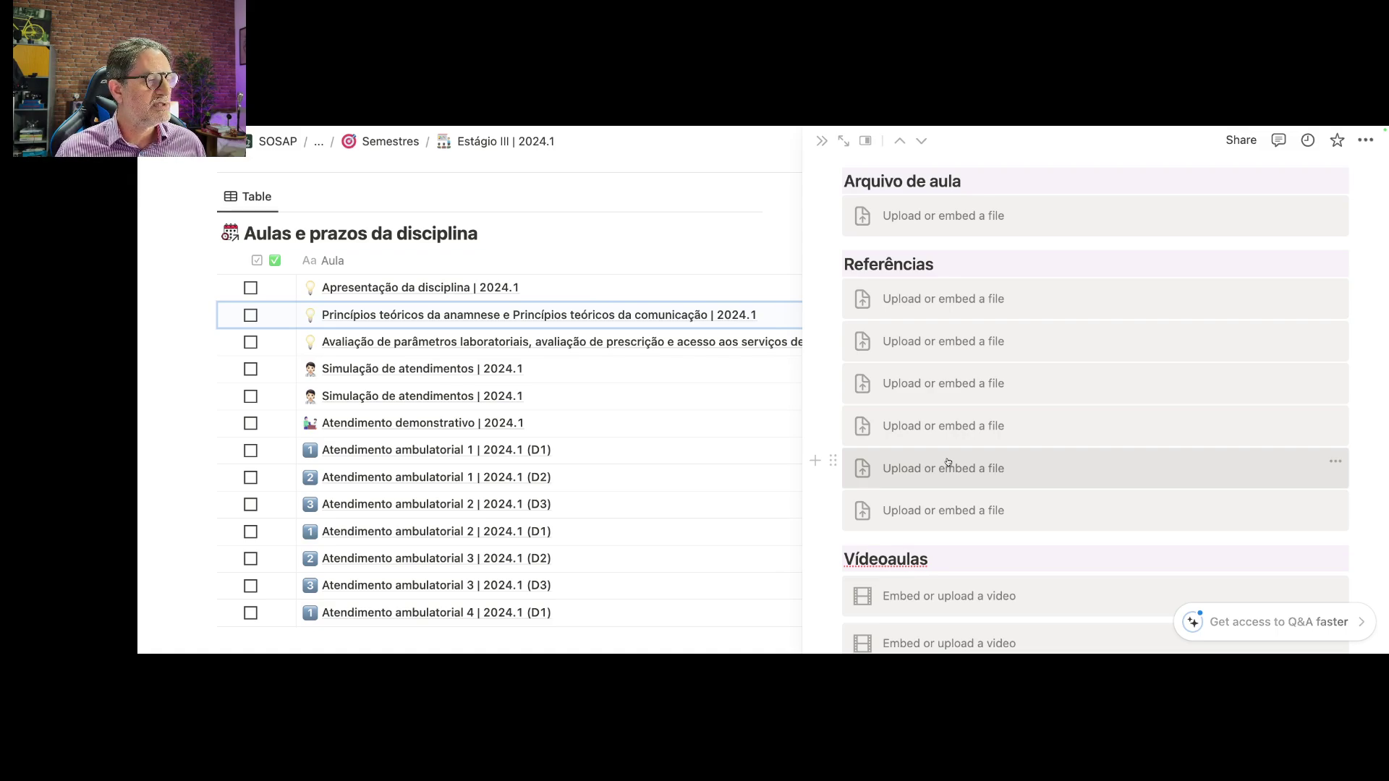
pyautogui.scroll(-3, 947, 463)
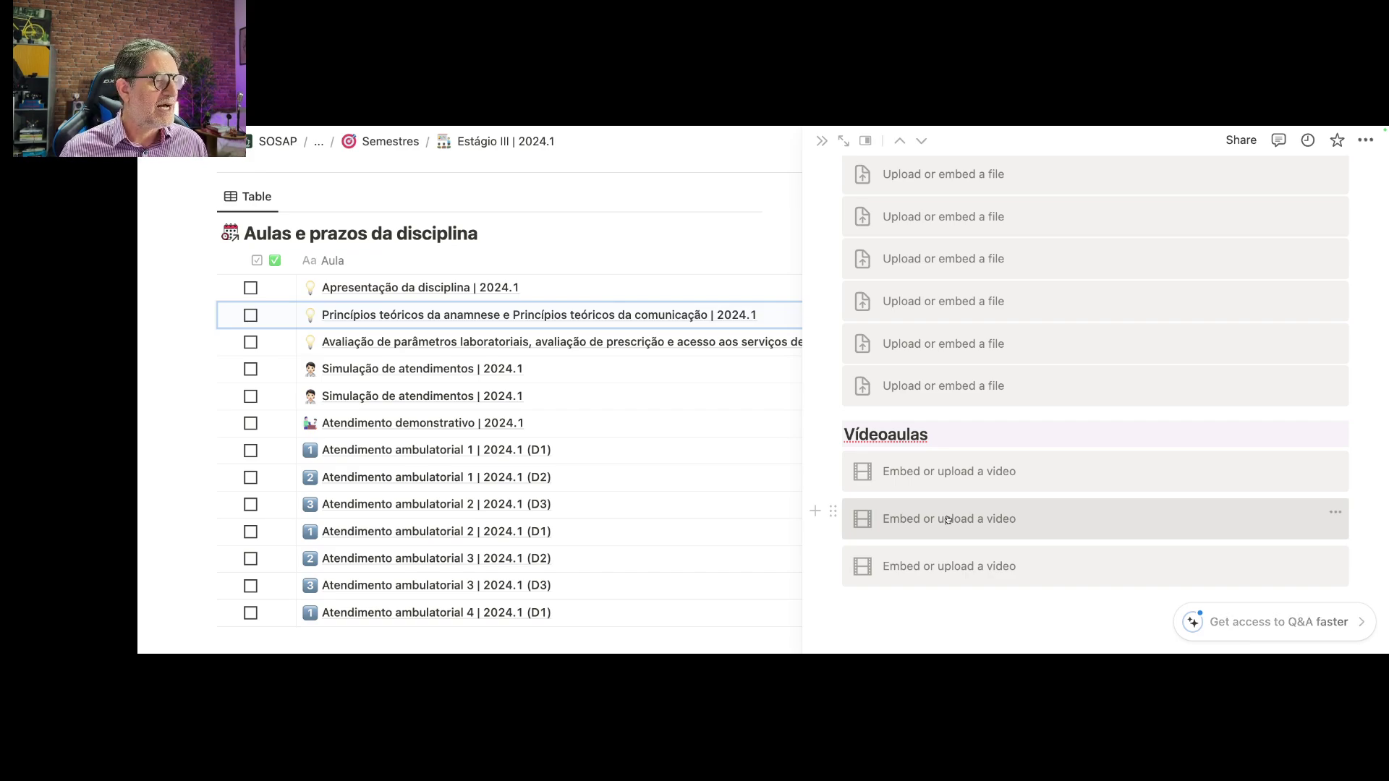
pyautogui.scroll(5, 947, 519)
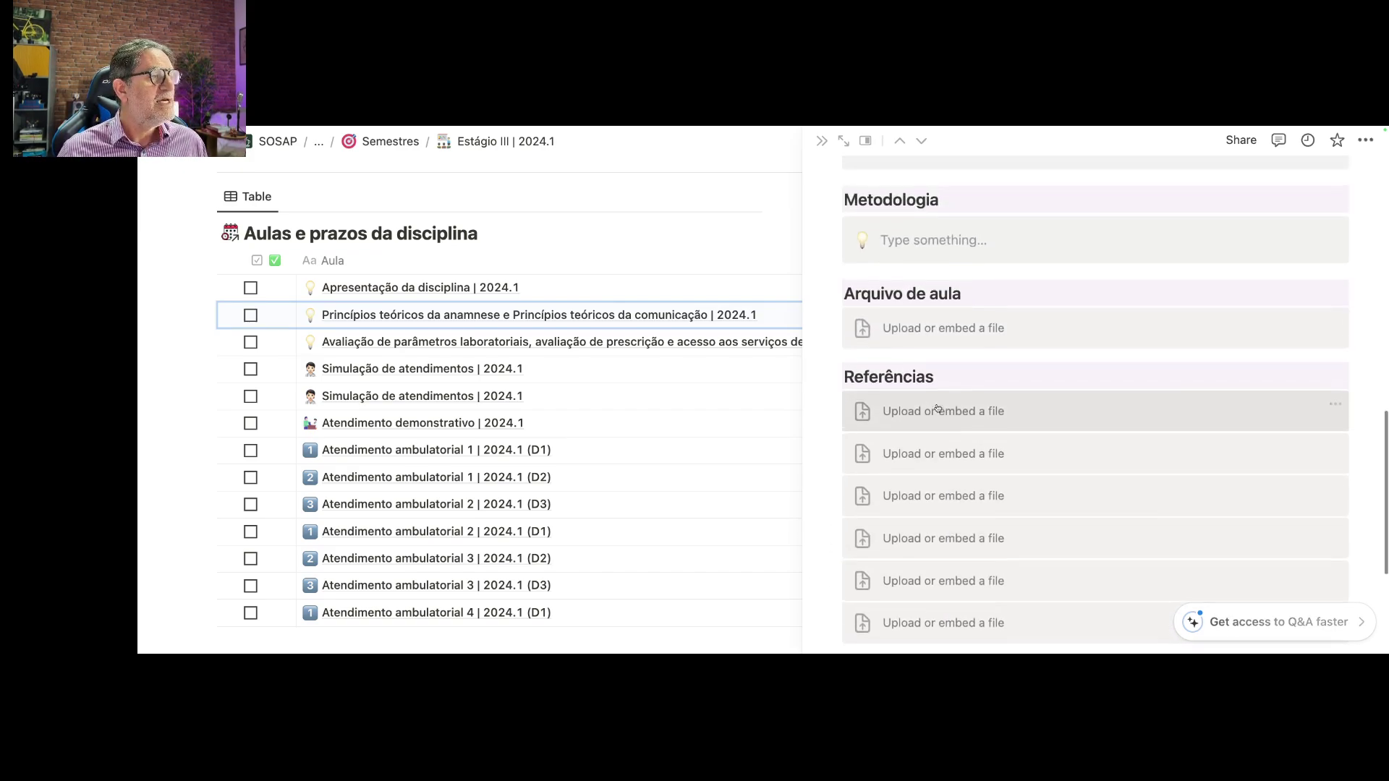
pyautogui.click(823, 143)
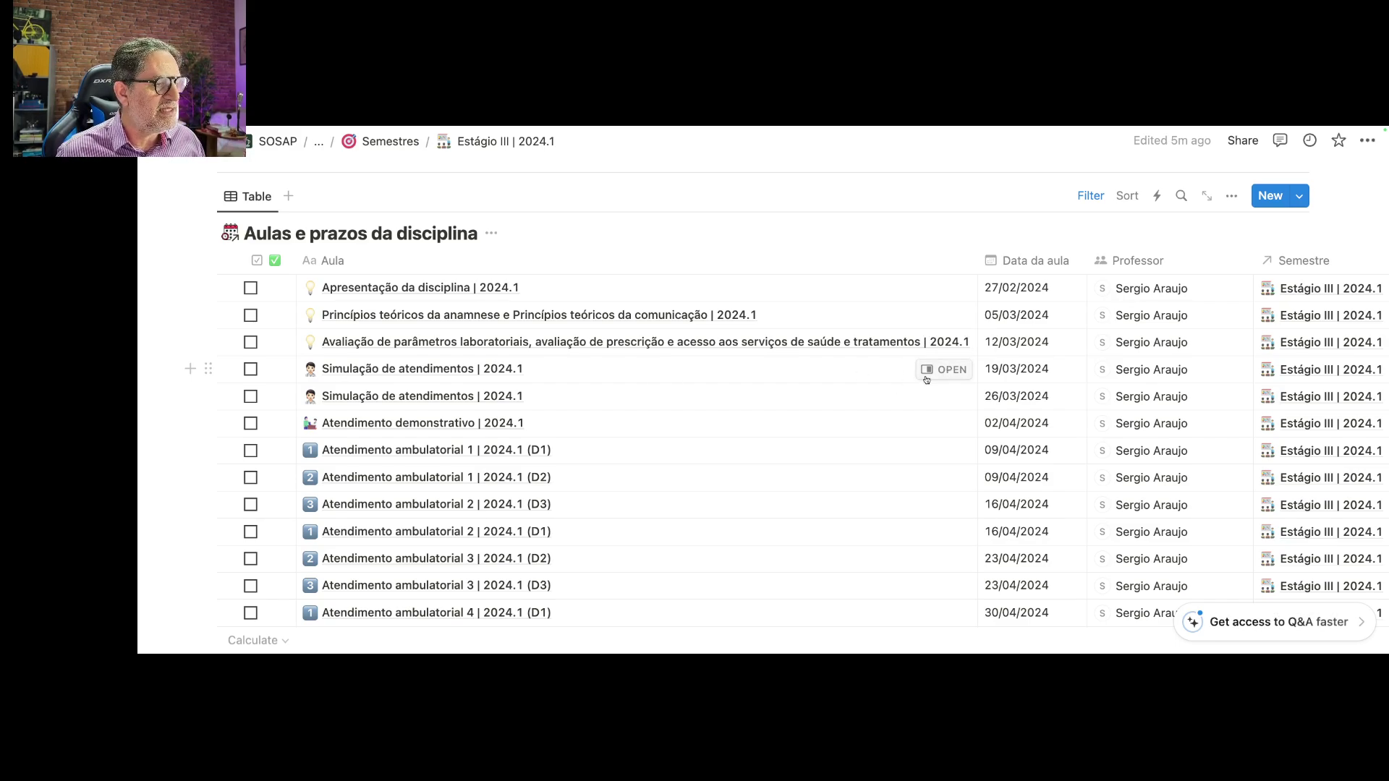
# - Open the 19/03/2024 Simulação de atendimentos | 2024.1 lesson as a full page and turn on Small text and Full width
pyautogui.click(942, 370)
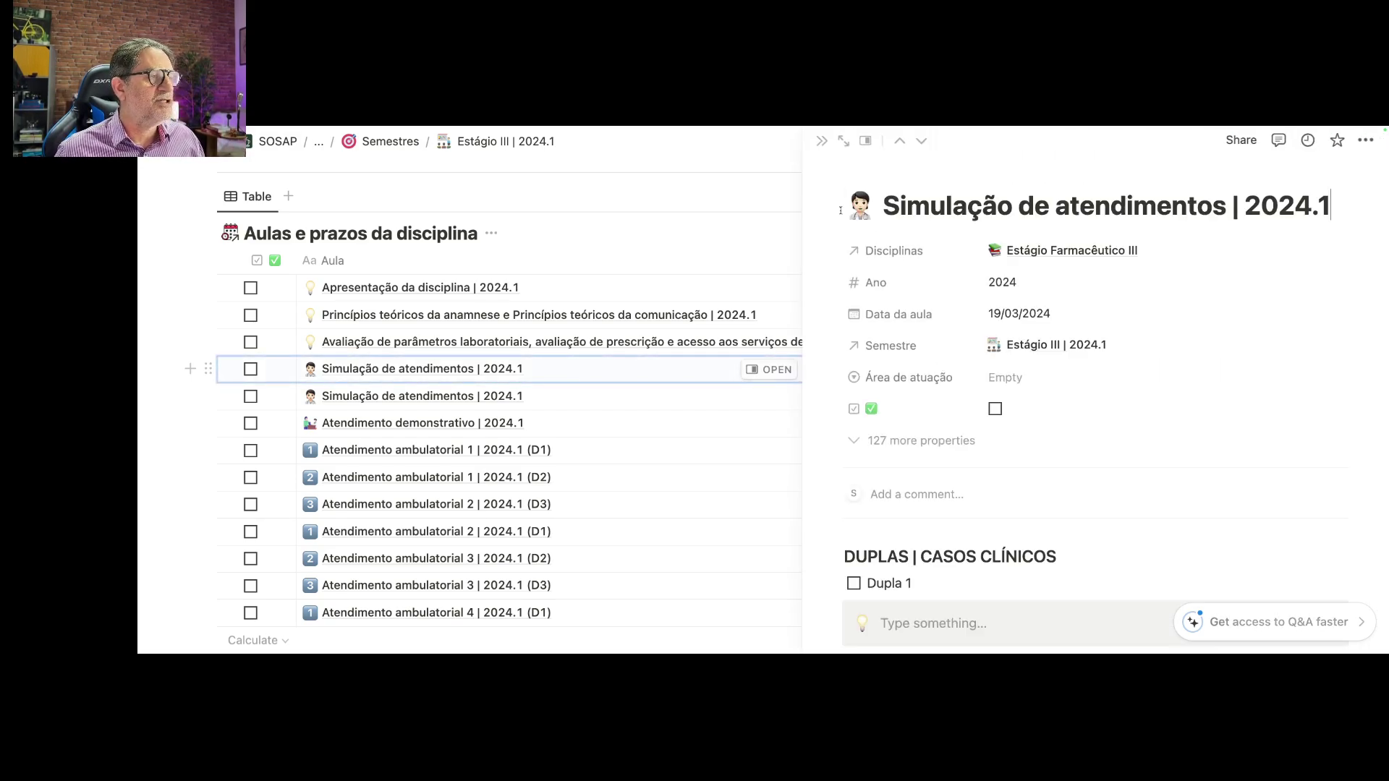
pyautogui.click(844, 140)
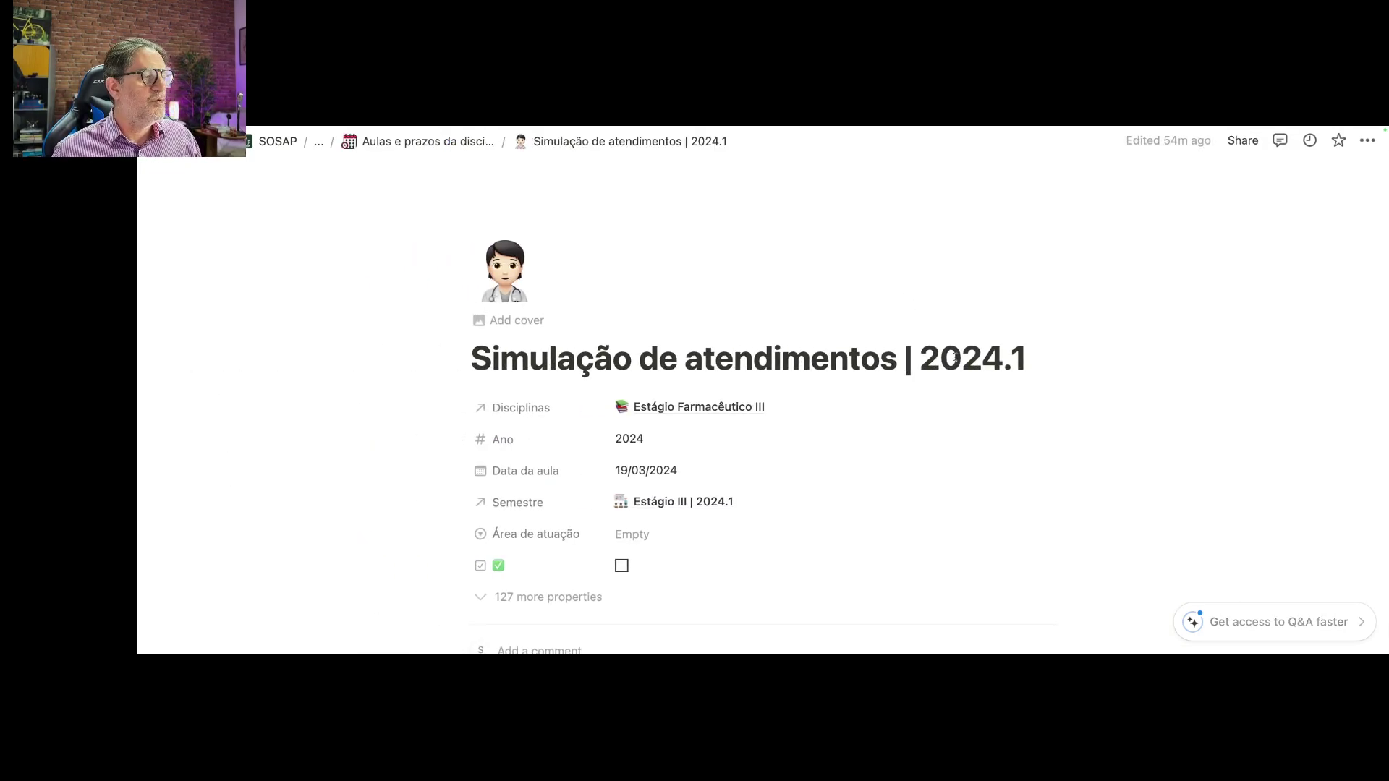
pyautogui.click(1367, 140)
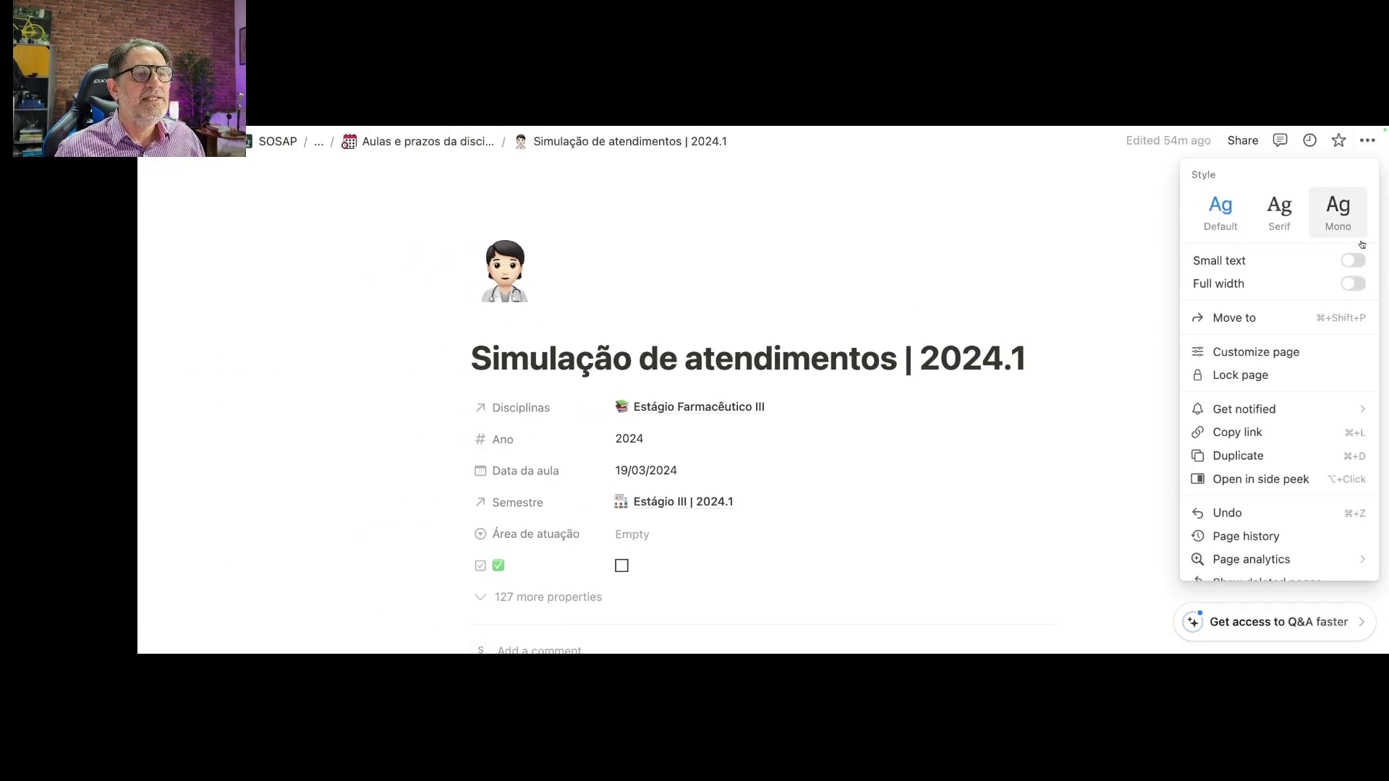
pyautogui.click(1353, 260)
pyautogui.click(1353, 283)
pyautogui.click(1041, 301)
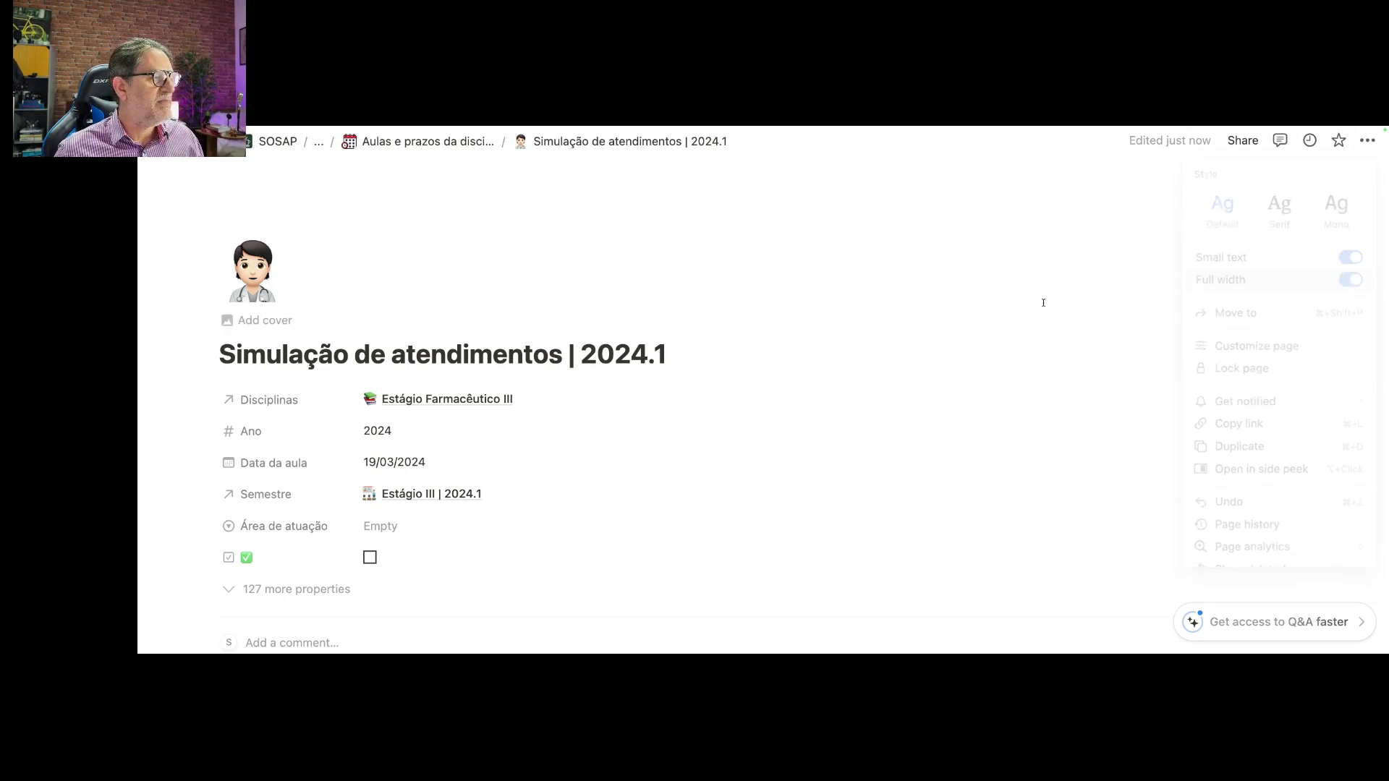
# - In the Anamnese checklist of Simulação dupla 1, tick Linguagem adequada e clara and Facilita o relato espontâneo
pyautogui.scroll(-5, 1041, 301)
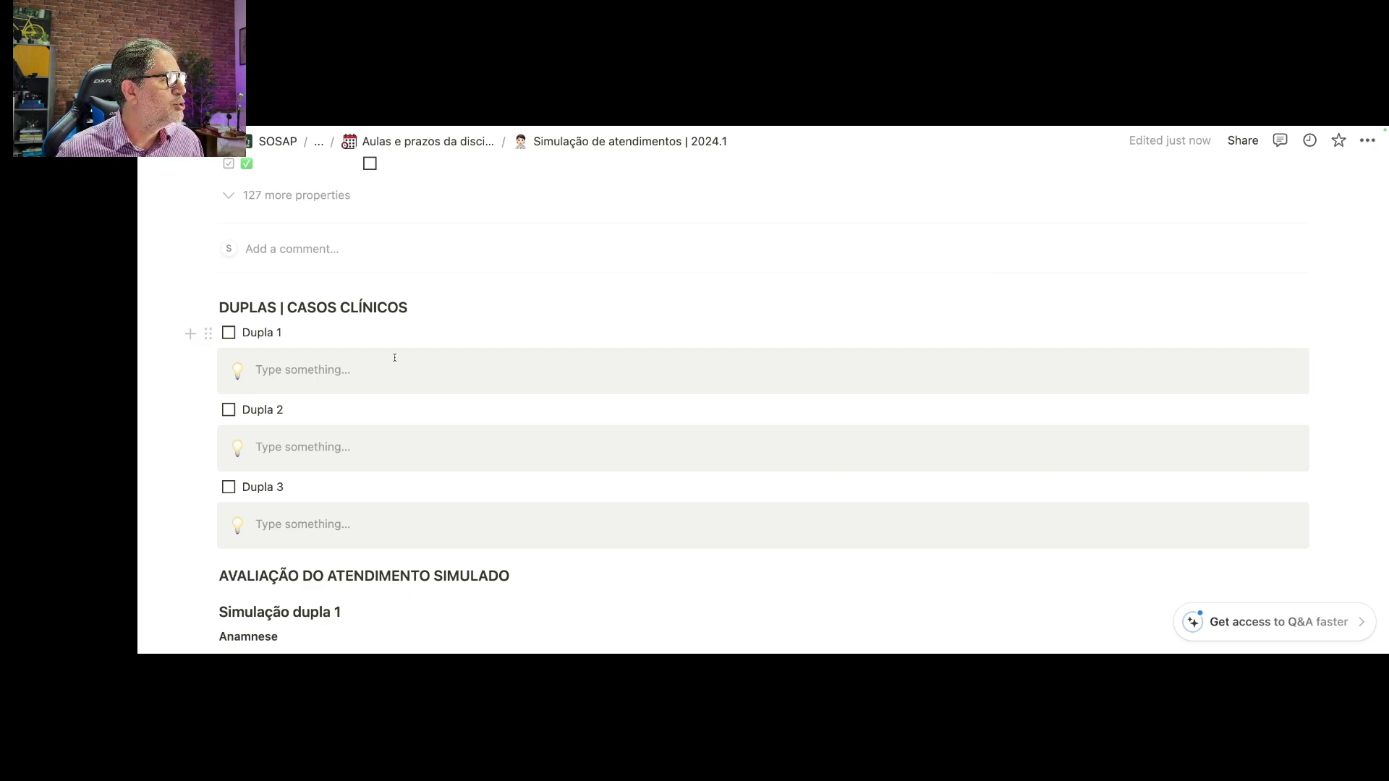
pyautogui.scroll(-2, 319, 358)
pyautogui.click(301, 303)
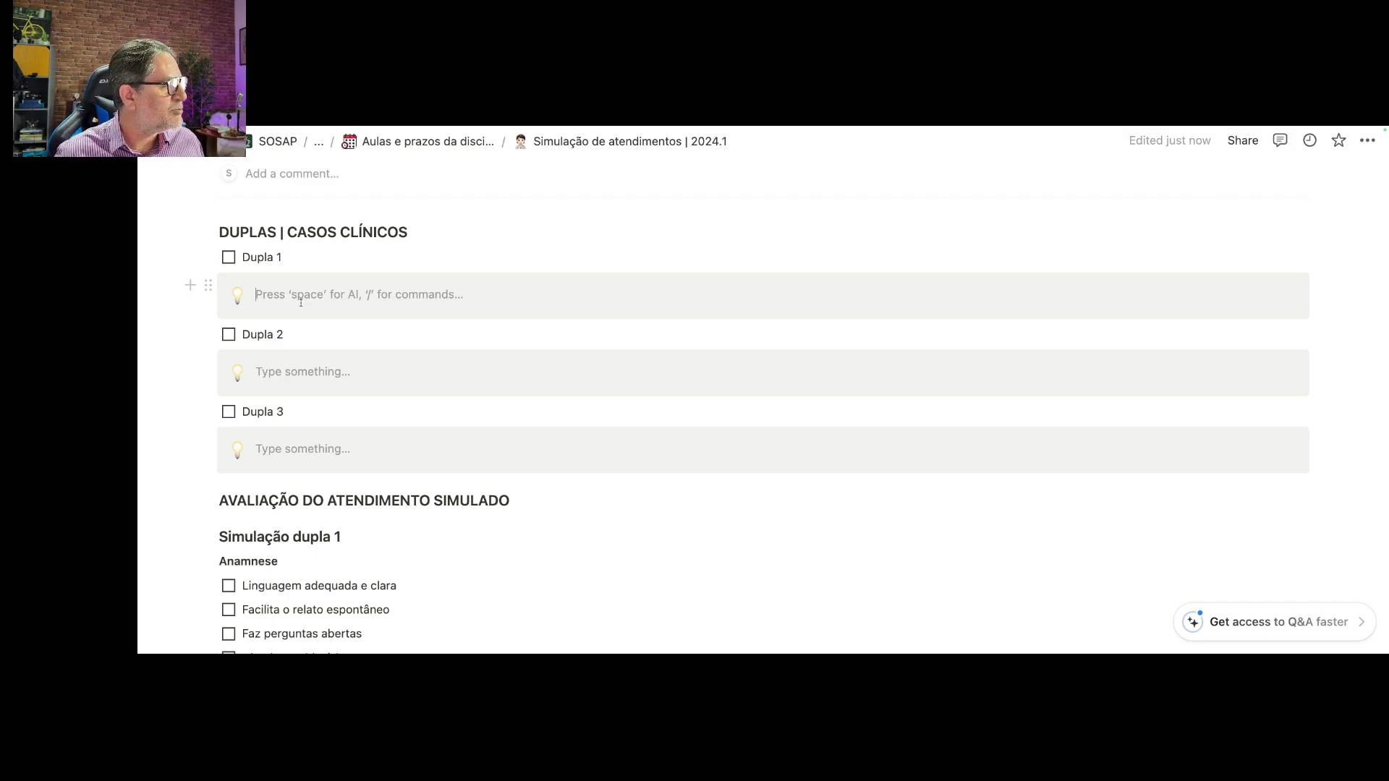
pyautogui.scroll(-5, 301, 302)
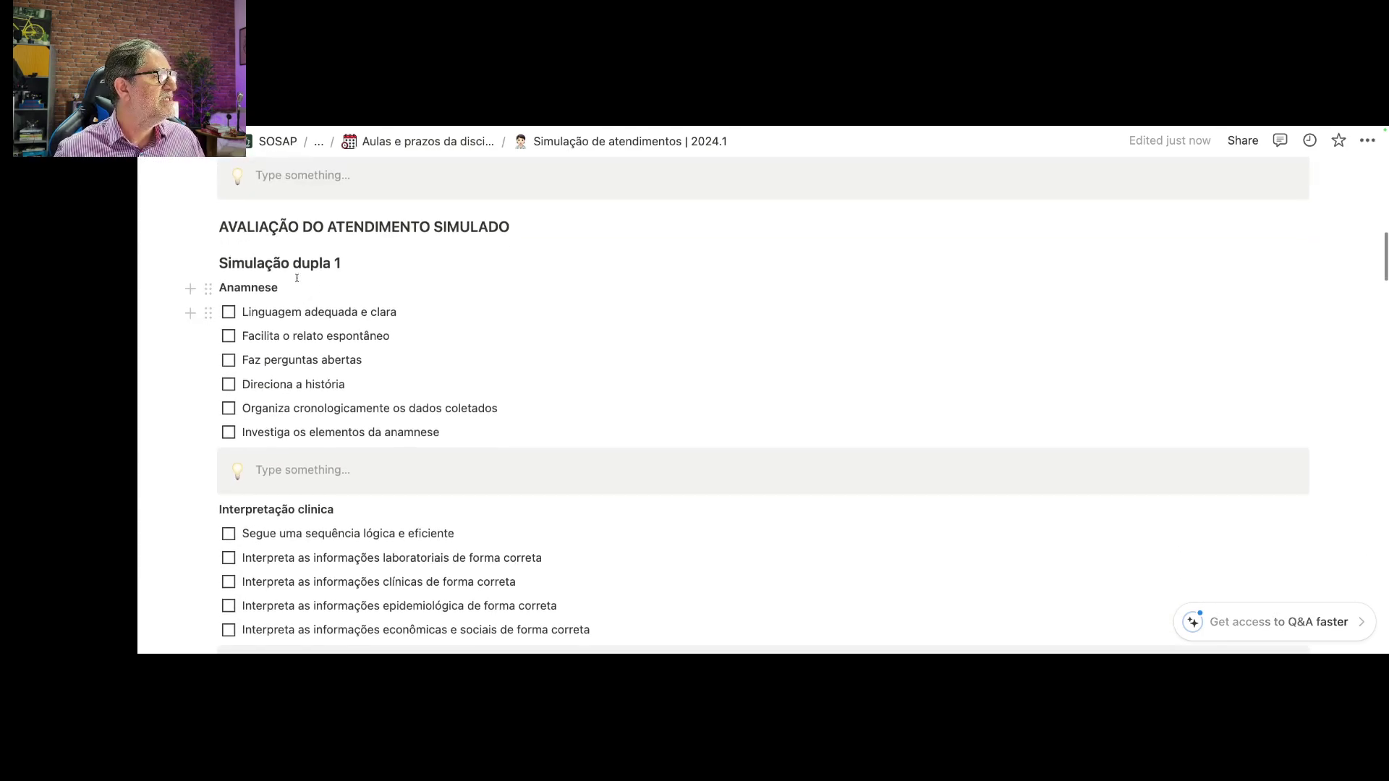
pyautogui.scroll(-1, 214, 221)
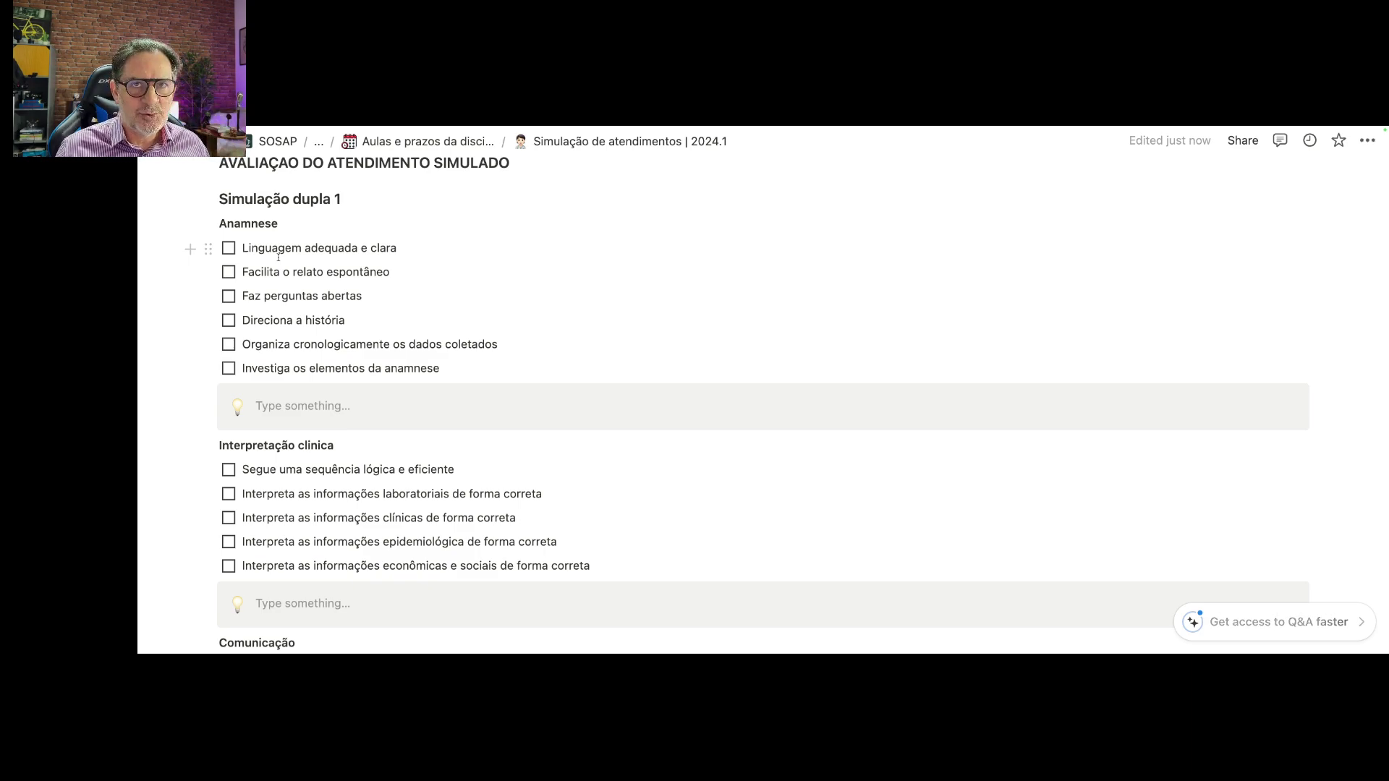
pyautogui.click(228, 248)
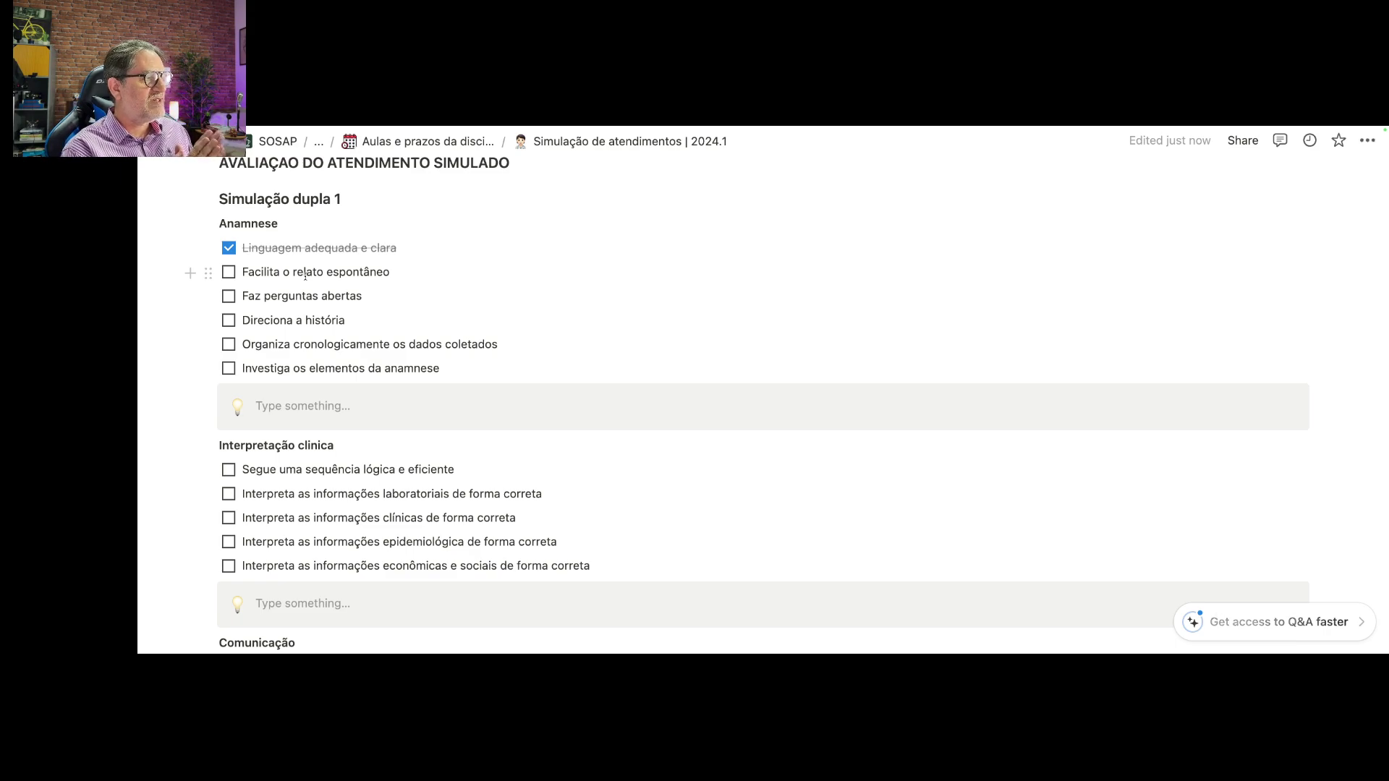
pyautogui.click(229, 272)
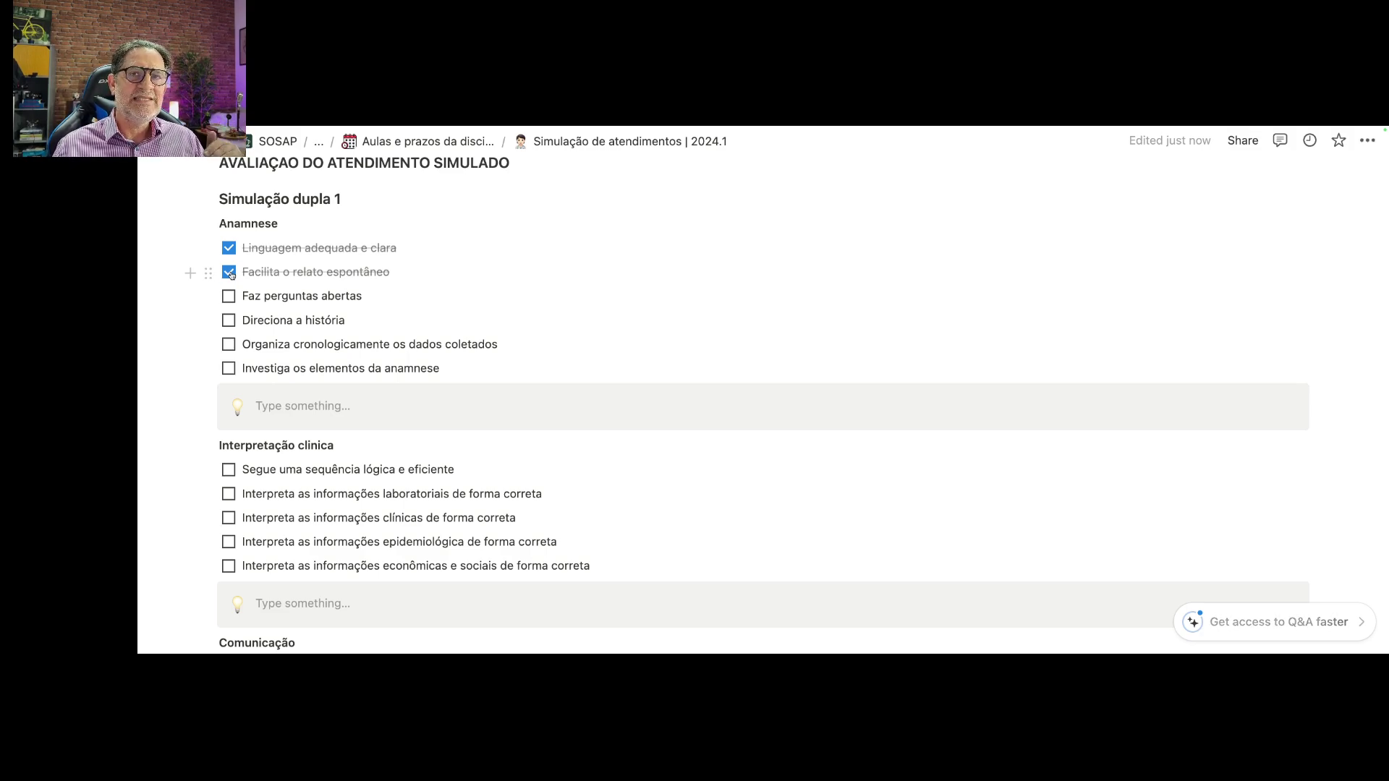
# - Review the remaining Simulação dupla 1 evaluation criteria and comment callouts, from Anamnese down to Atendimento clínico geral
pyautogui.scroll(-1, 232, 275)
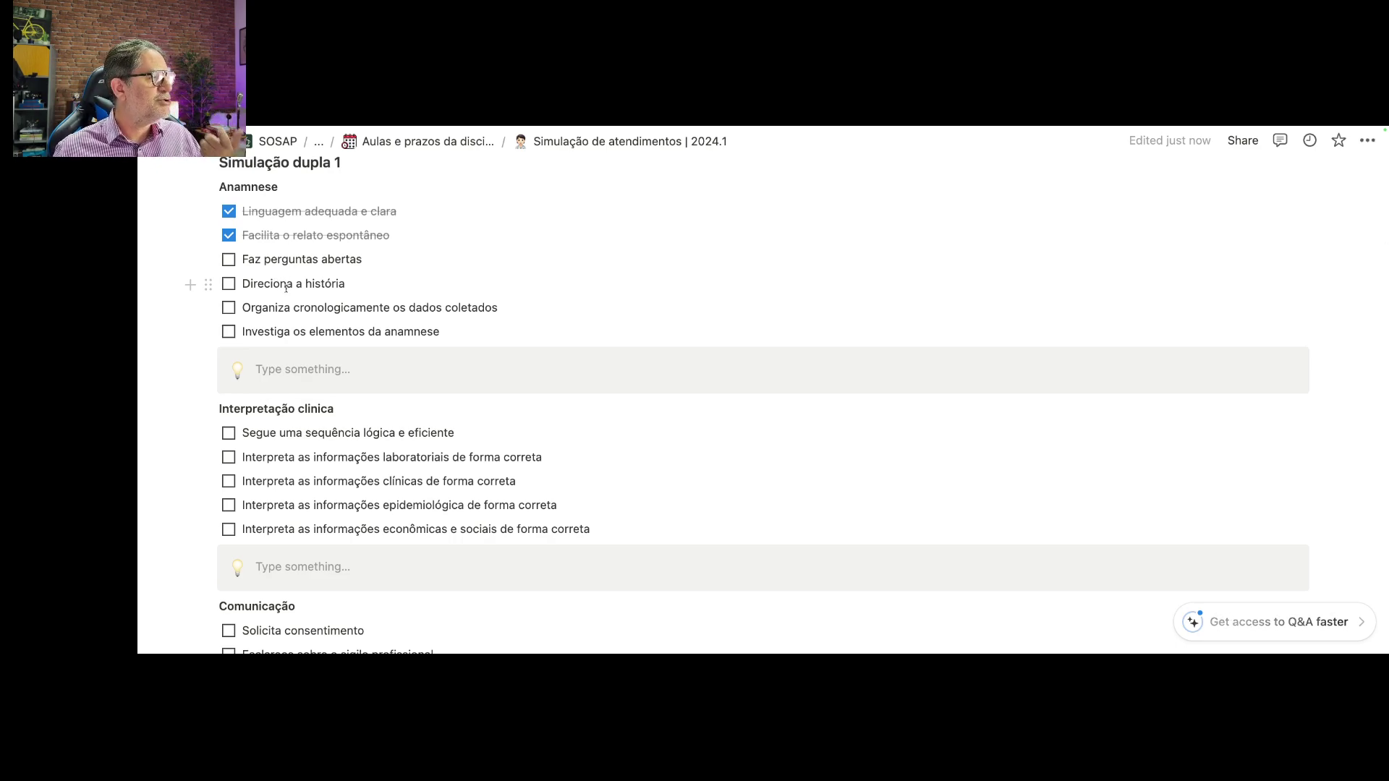
pyautogui.scroll(-1, 285, 288)
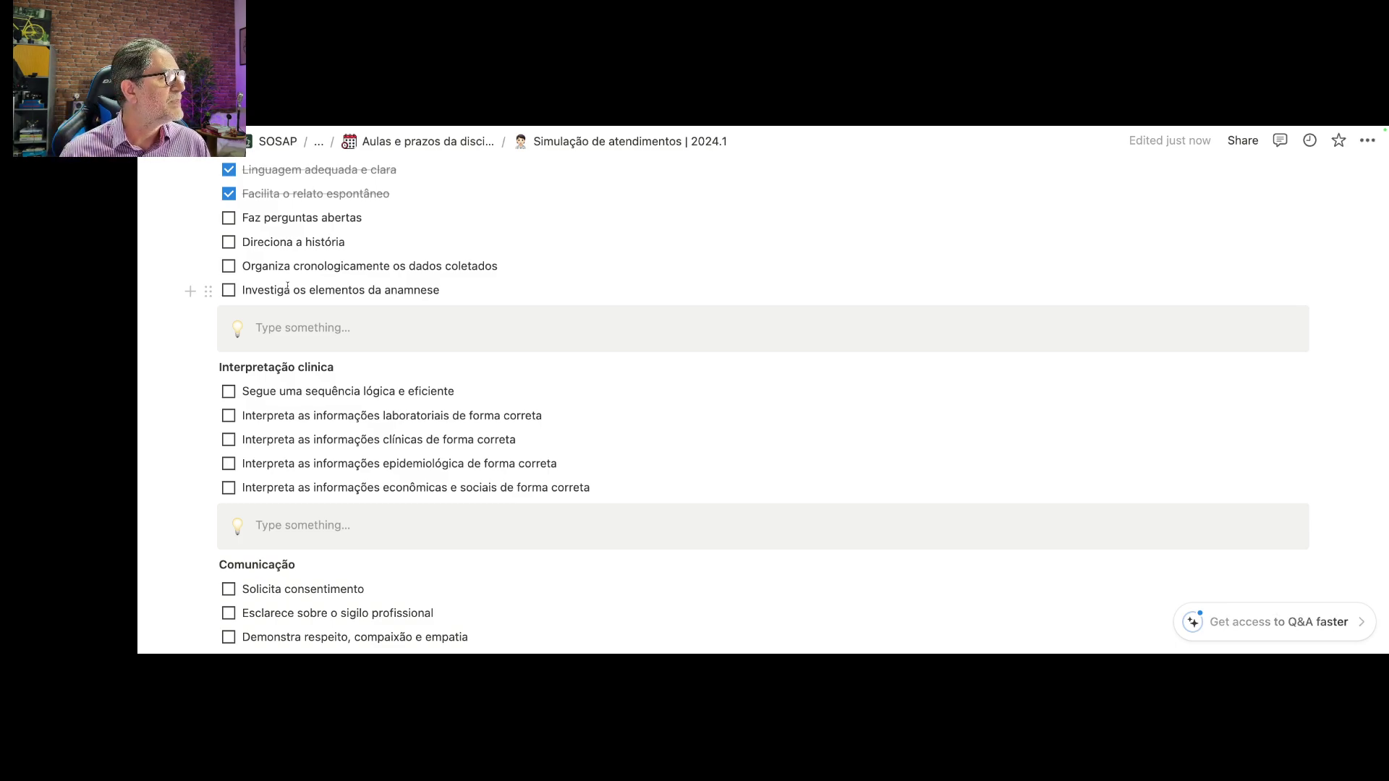
pyautogui.scroll(-3, 287, 287)
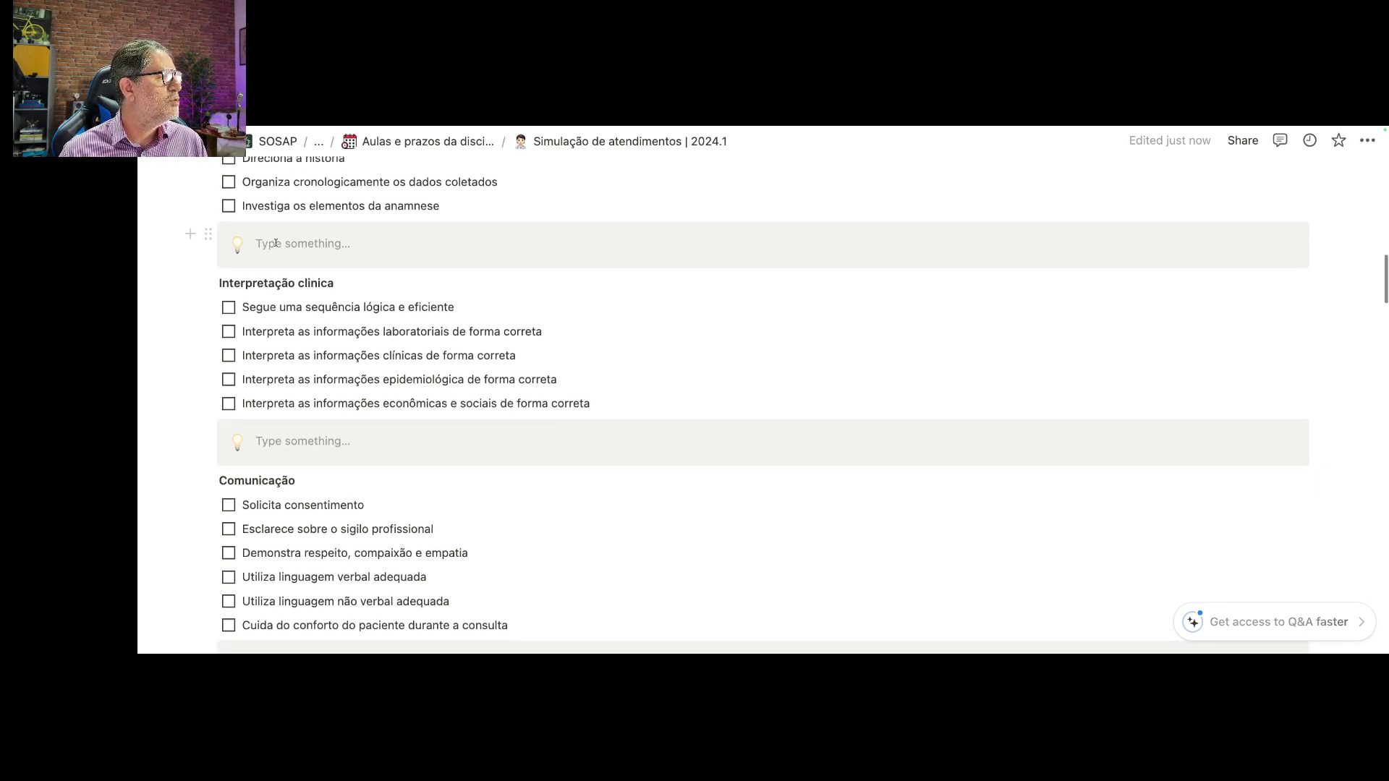
pyautogui.click(275, 243)
pyautogui.scroll(2, 276, 243)
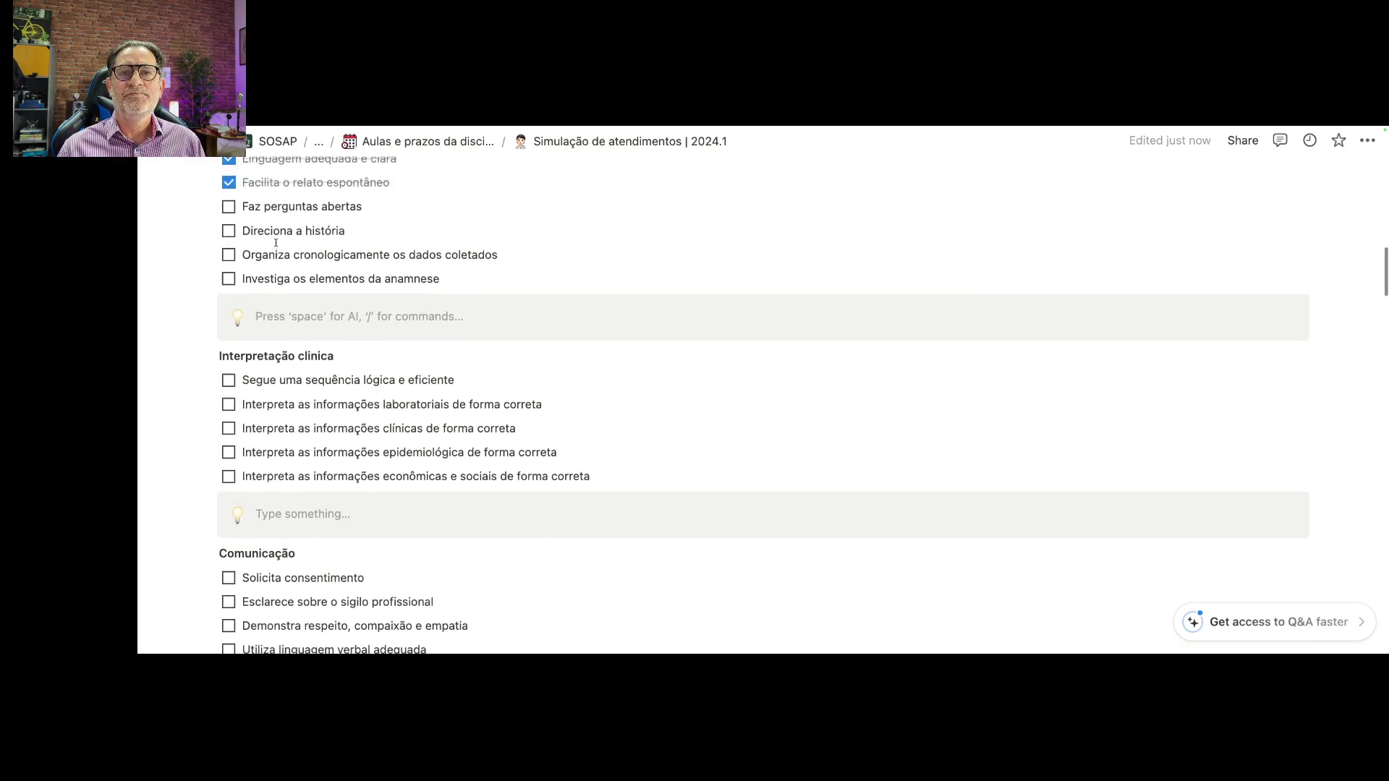
pyautogui.scroll(1, 276, 243)
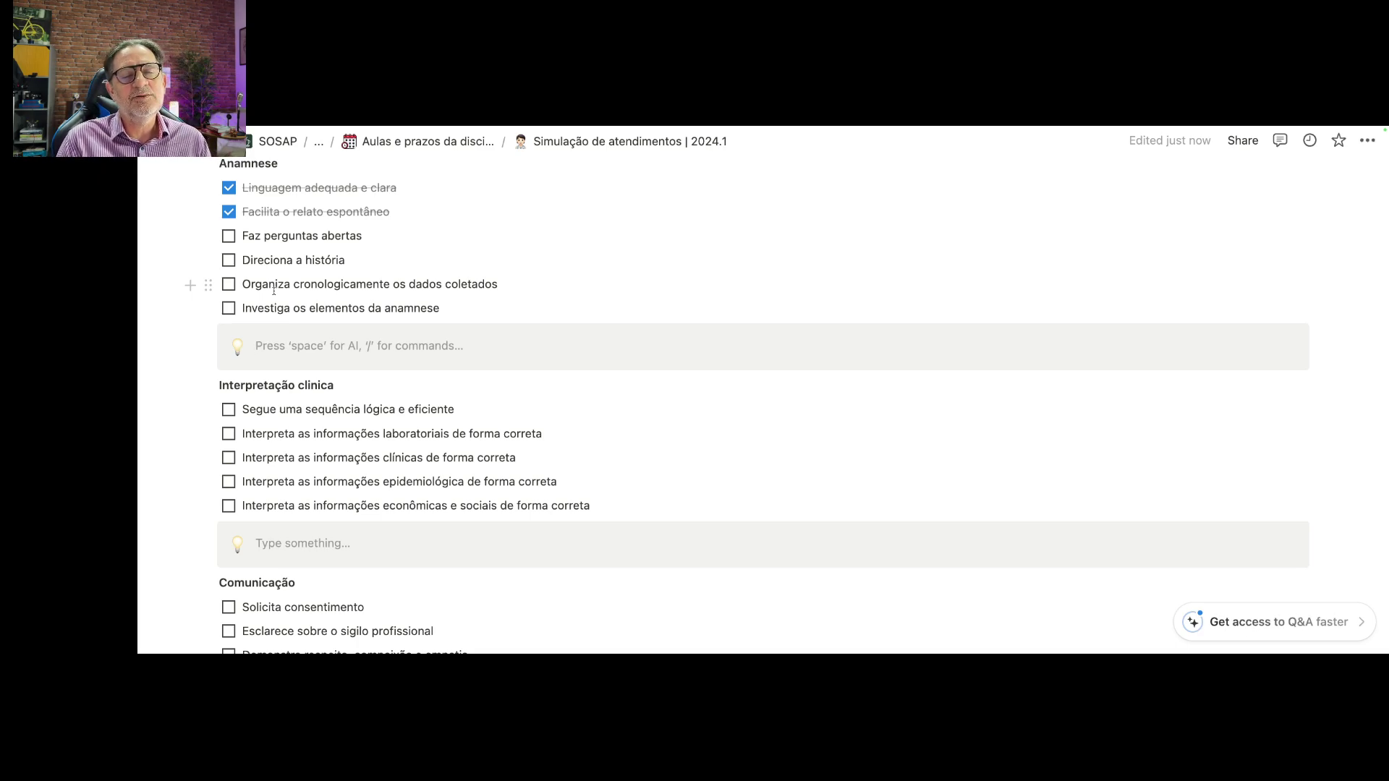
pyautogui.scroll(-3, 273, 291)
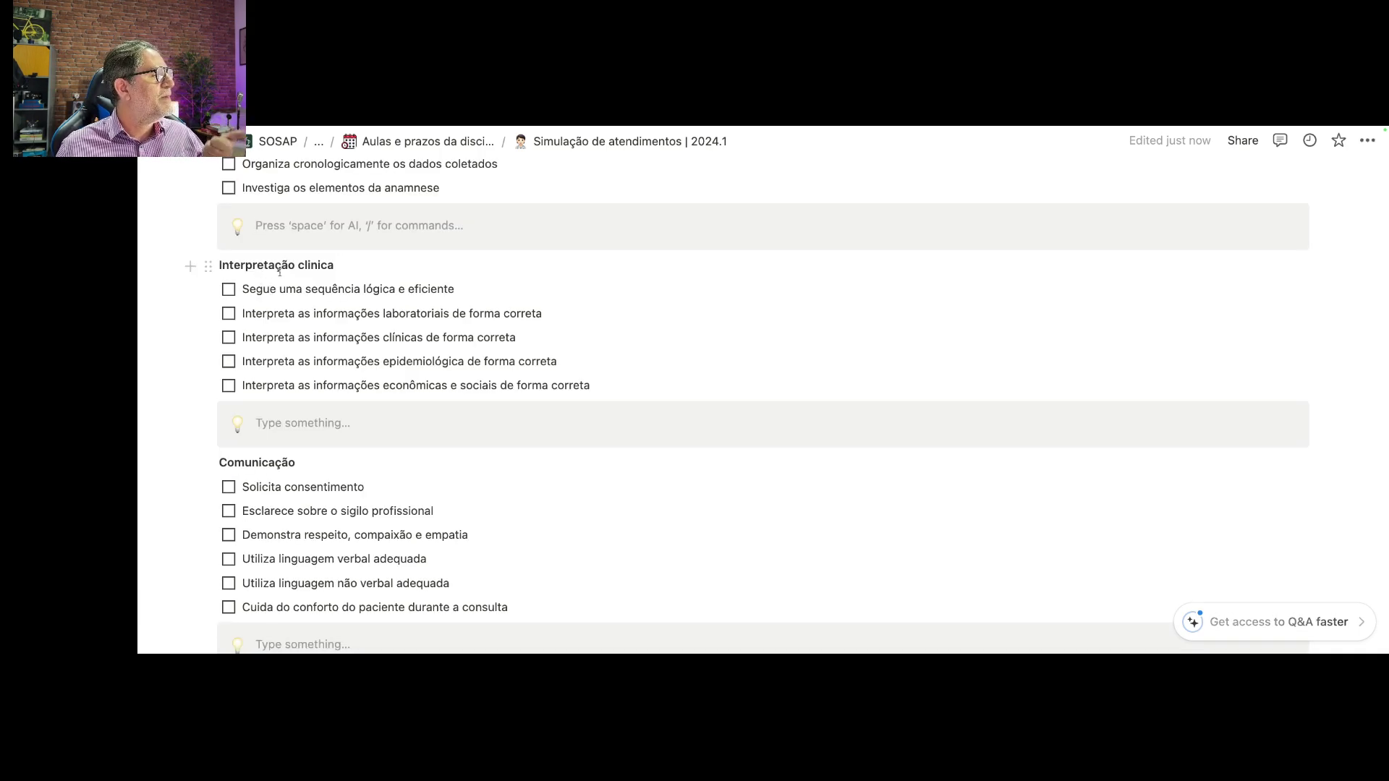
pyautogui.scroll(-3, 275, 286)
pyautogui.scroll(-7, 279, 272)
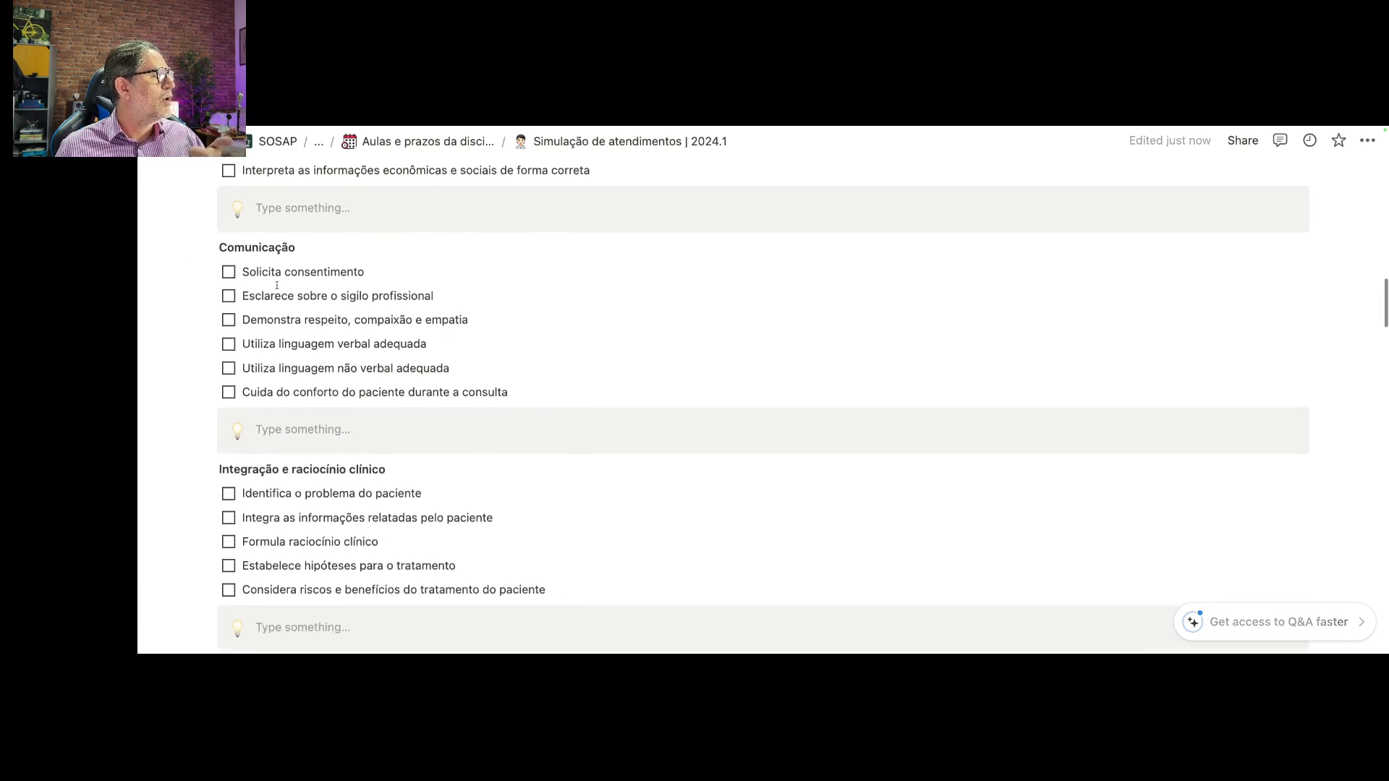
pyautogui.scroll(-4, 276, 285)
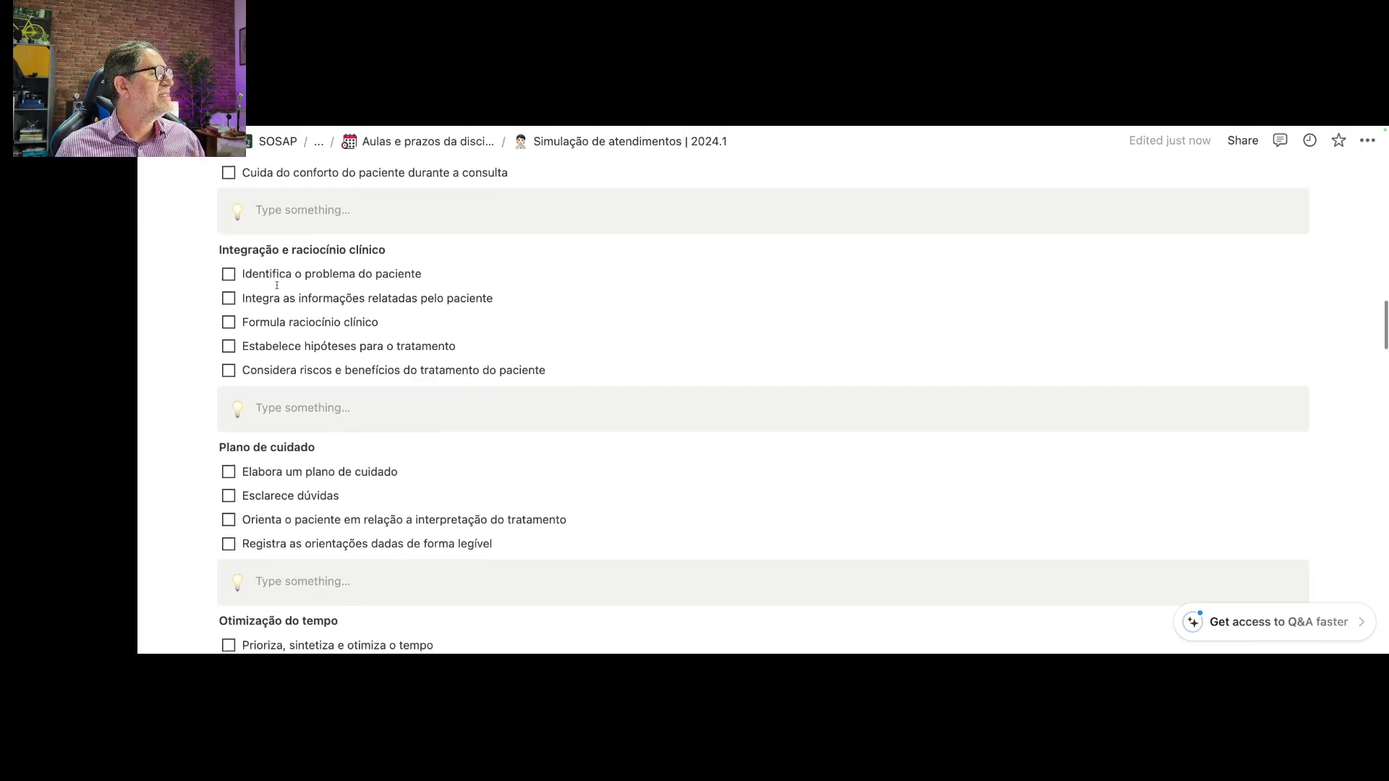
pyautogui.scroll(-5, 276, 285)
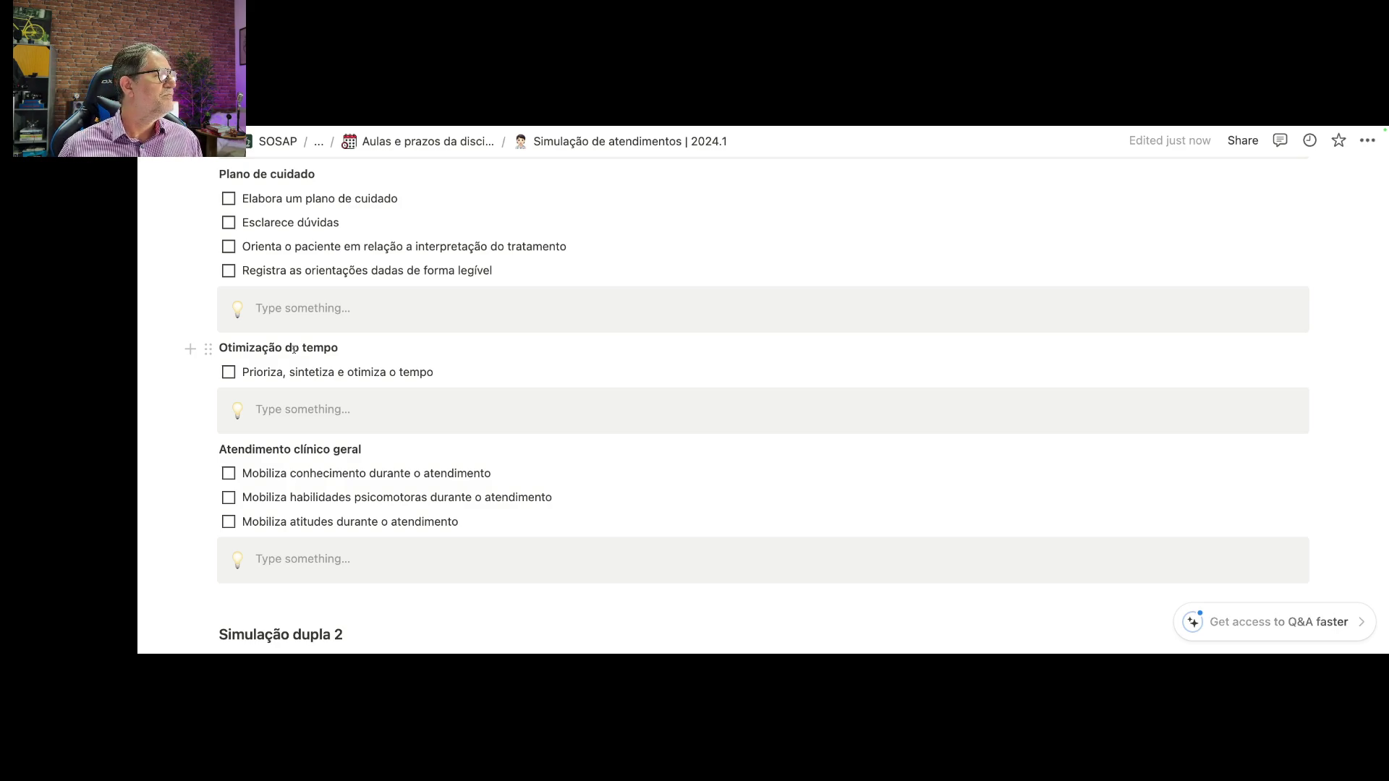
pyautogui.scroll(-4, 295, 348)
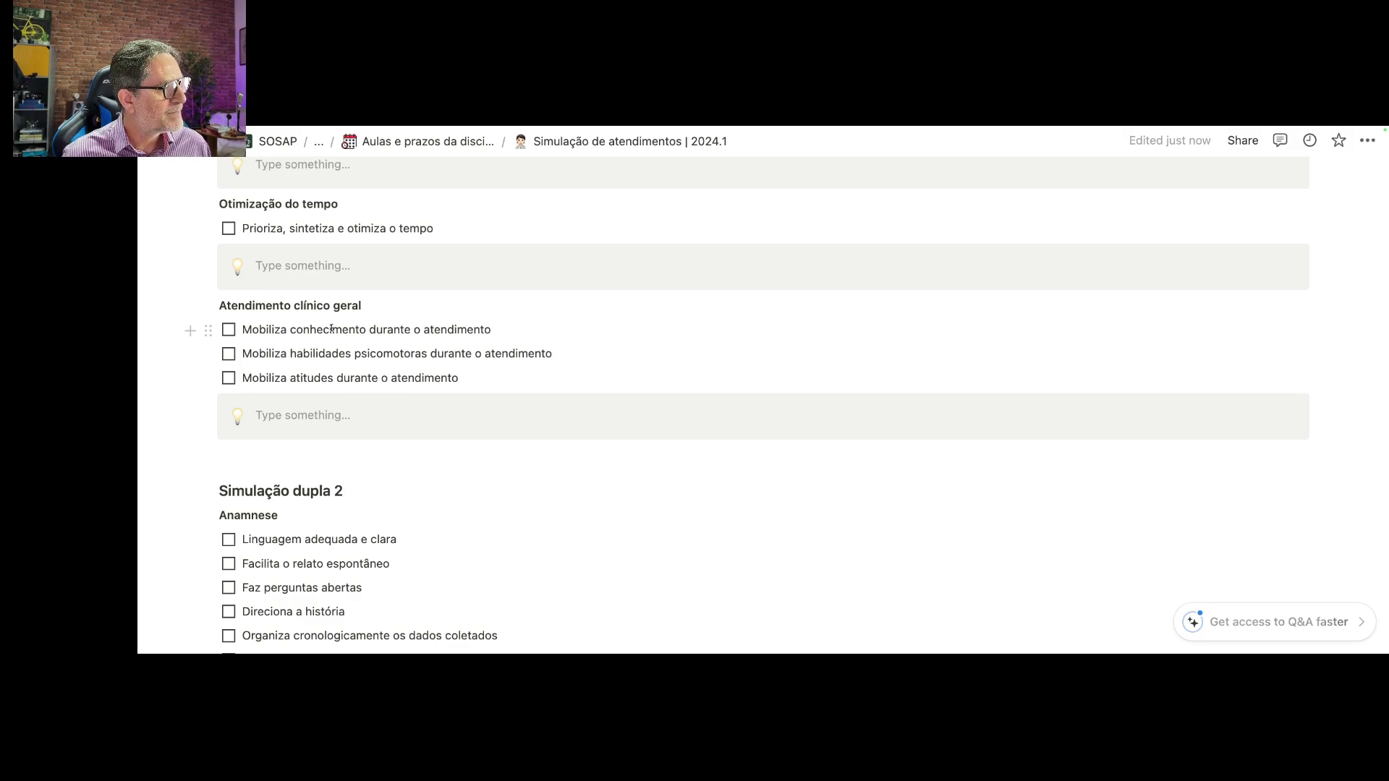
# - Go back through the comment callouts of Atendimento clínico geral, Otimização do tempo, Plano de cuidado and Integração e raciocínio clínico
pyautogui.click(307, 417)
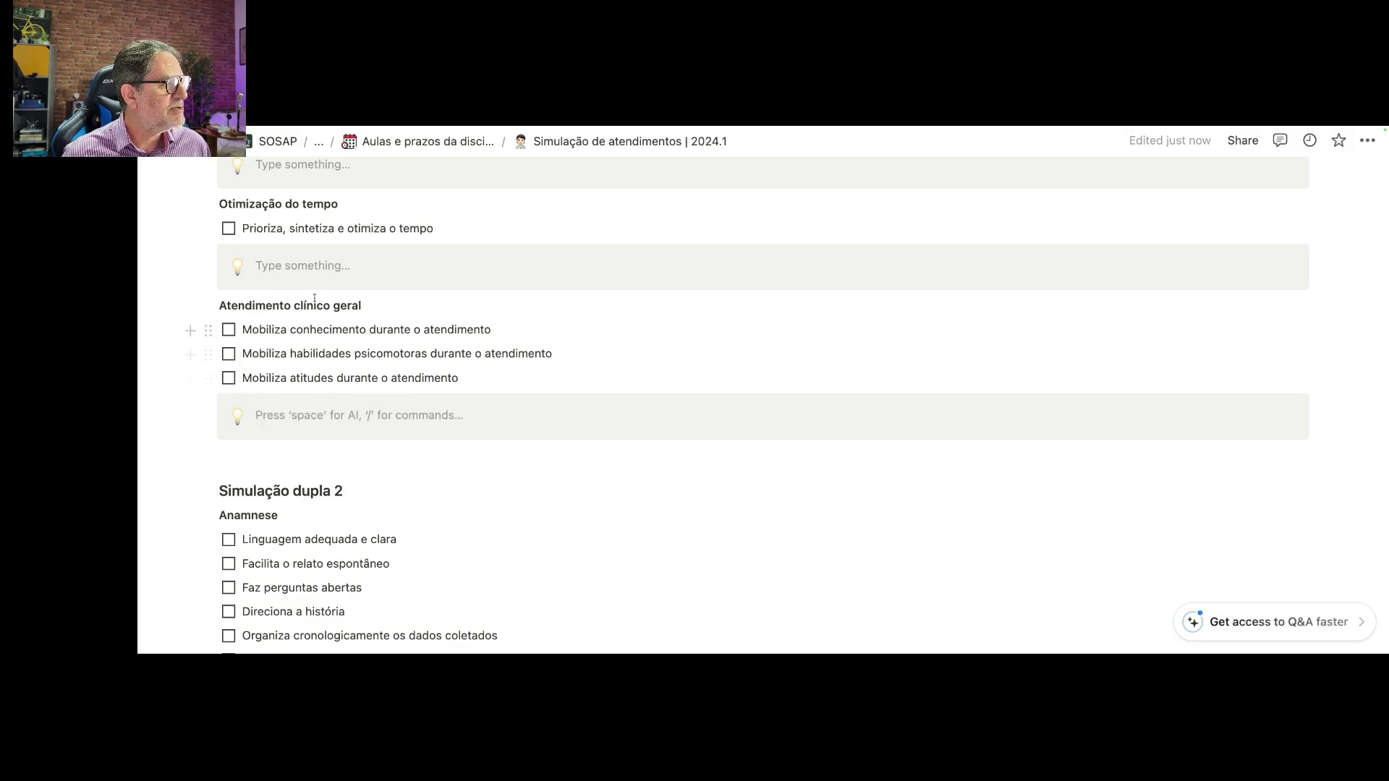
pyautogui.click(303, 266)
pyautogui.scroll(3, 304, 266)
pyautogui.scroll(1, 304, 297)
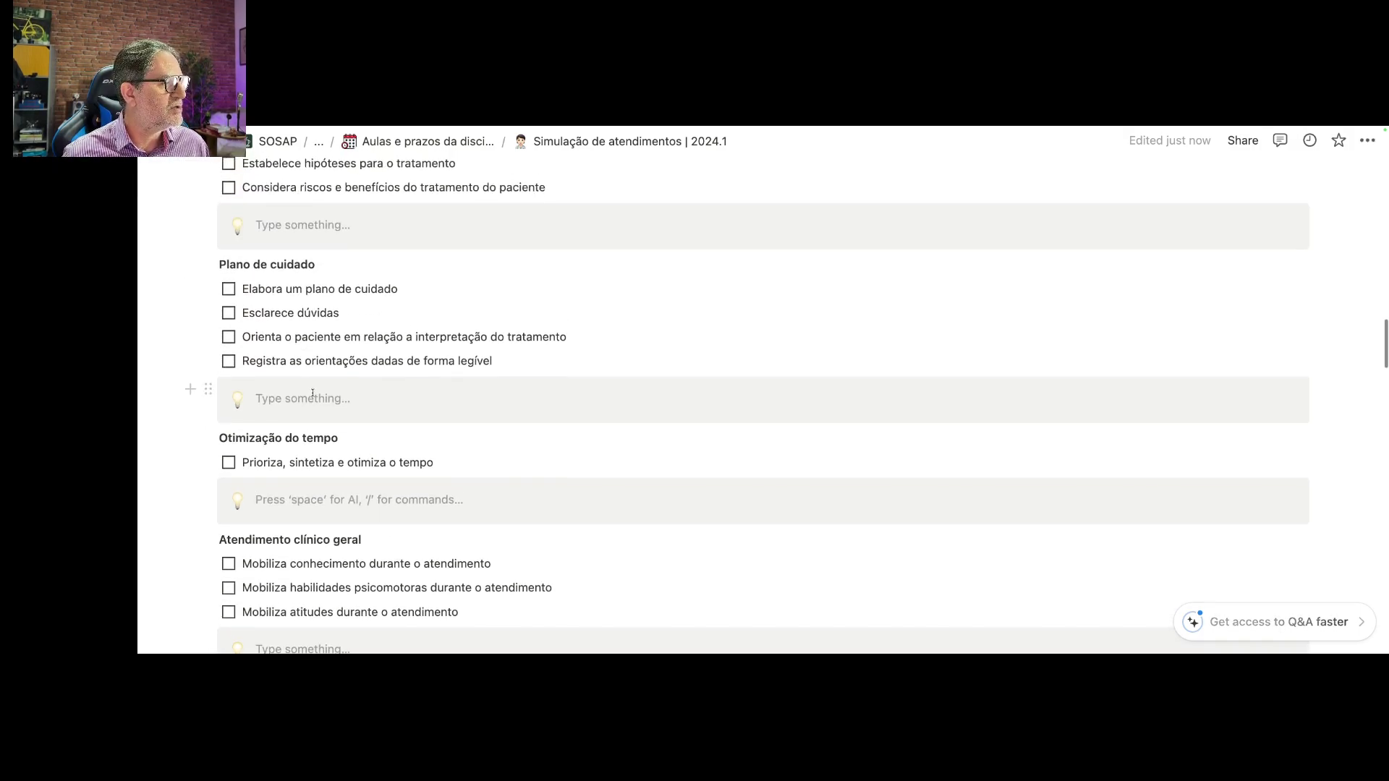
pyautogui.click(314, 391)
pyautogui.click(319, 236)
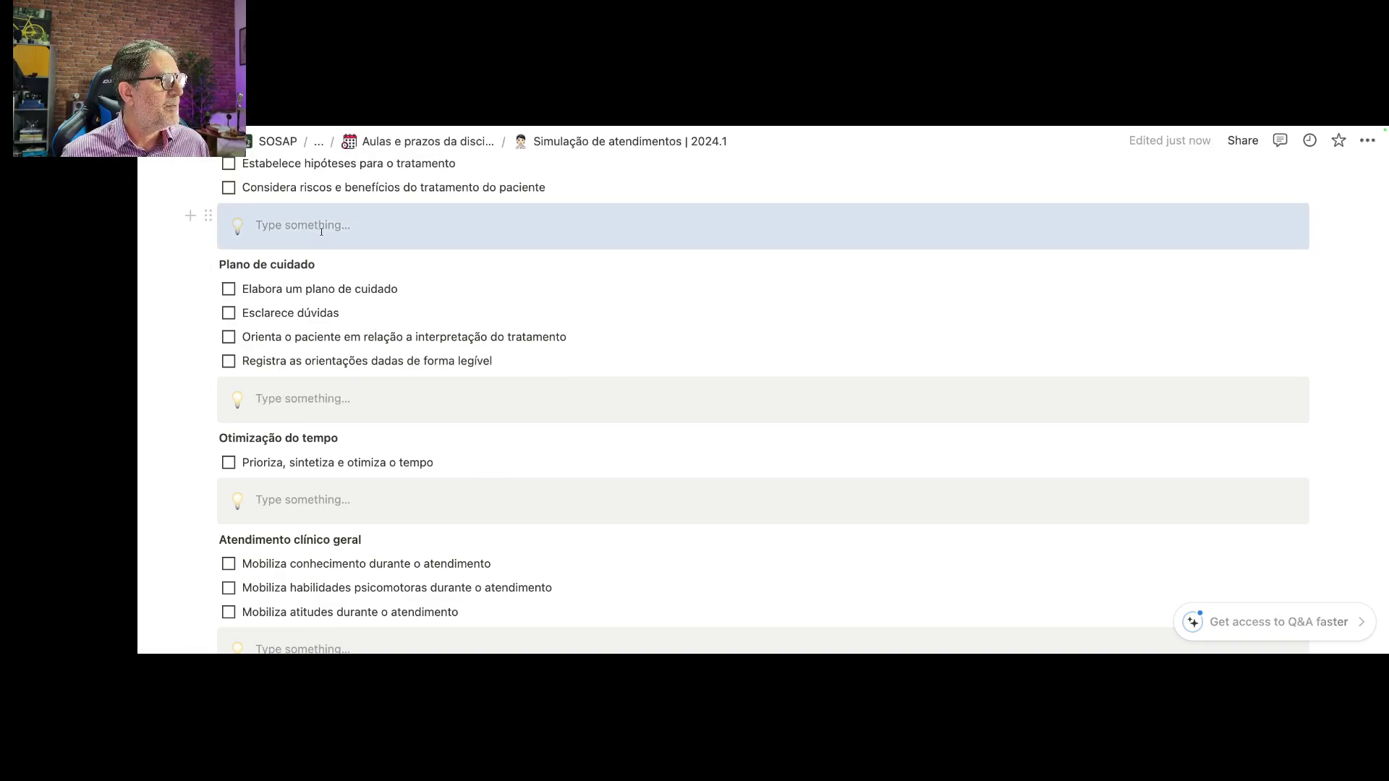
pyautogui.click(321, 228)
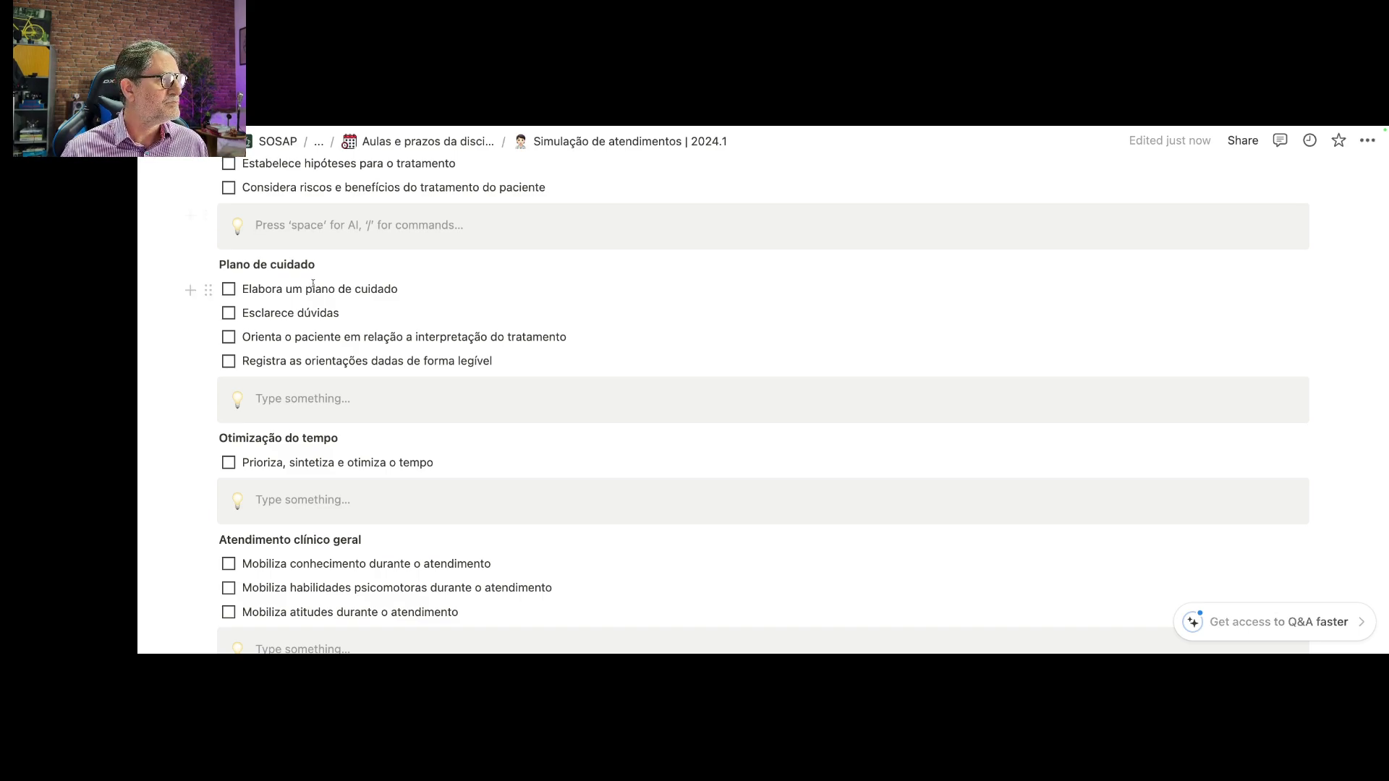
# - Return to Dashboard disciplinas and open the Estágio Farmacêutico III discipline from the Todas as disciplinas gallery
pyautogui.scroll(15, 312, 285)
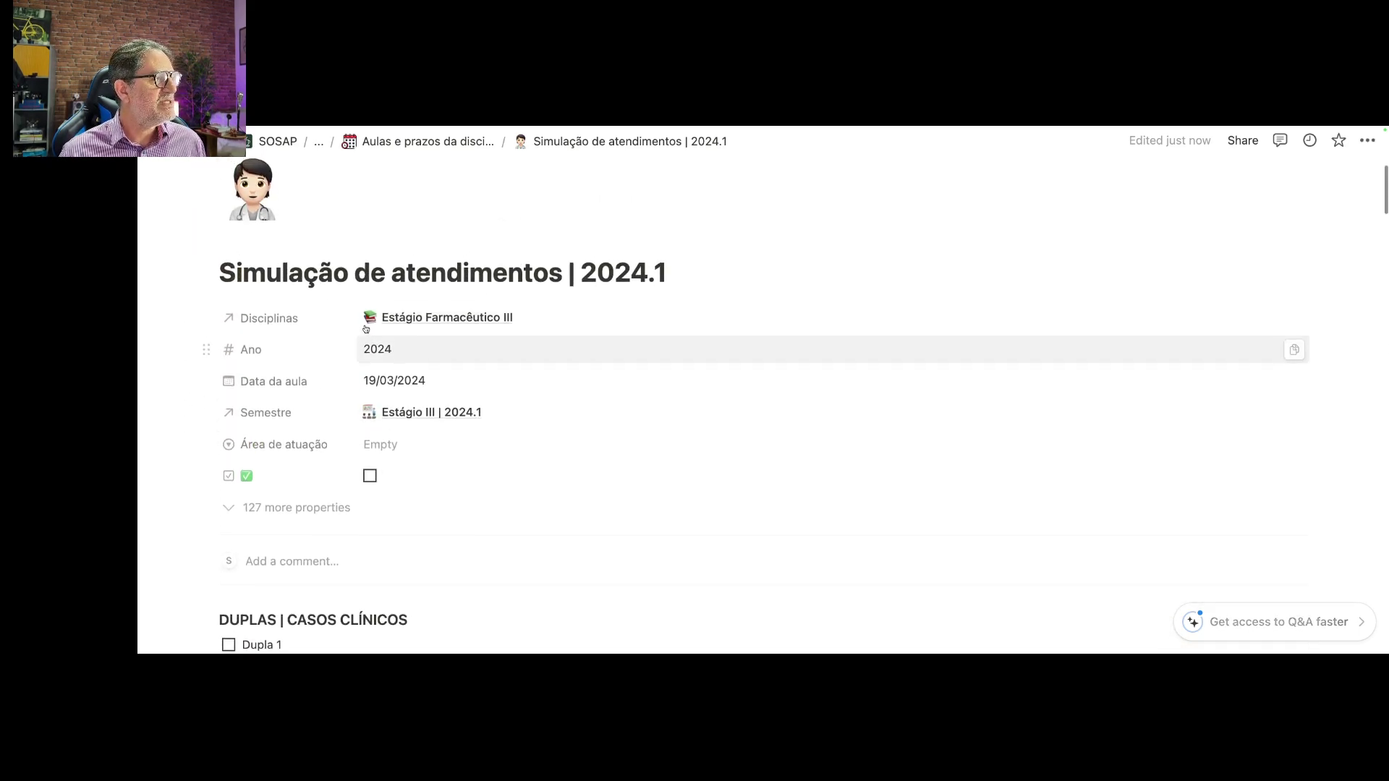
pyautogui.click(319, 143)
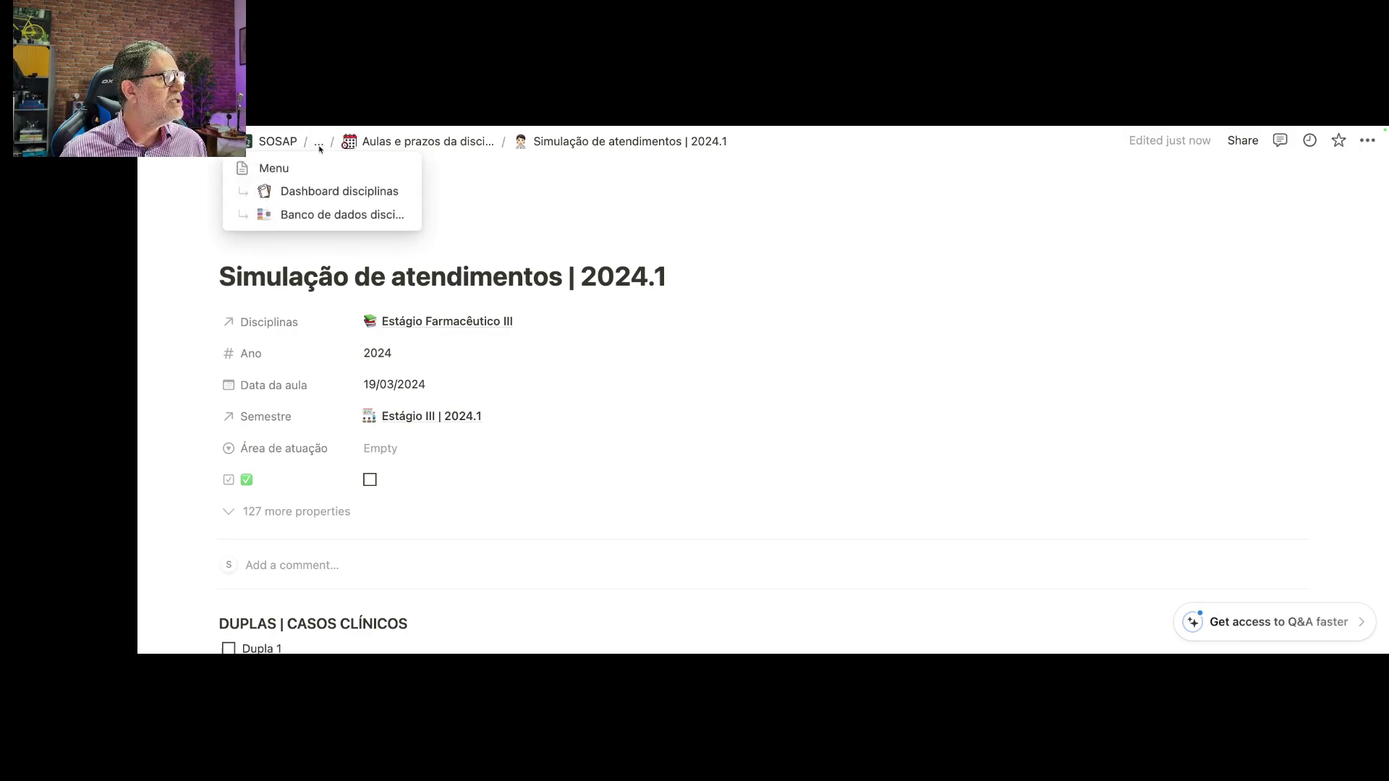
pyautogui.click(337, 191)
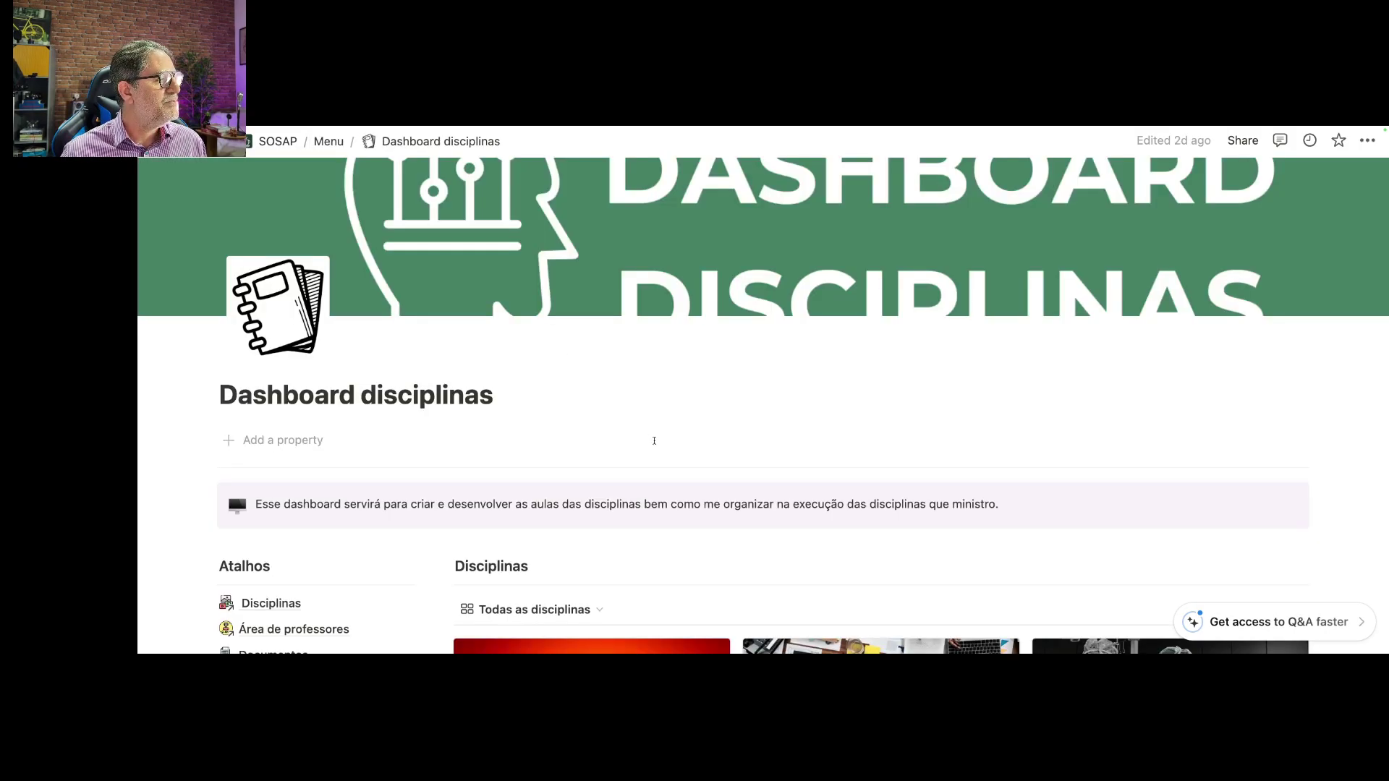
pyautogui.scroll(-10, 637, 442)
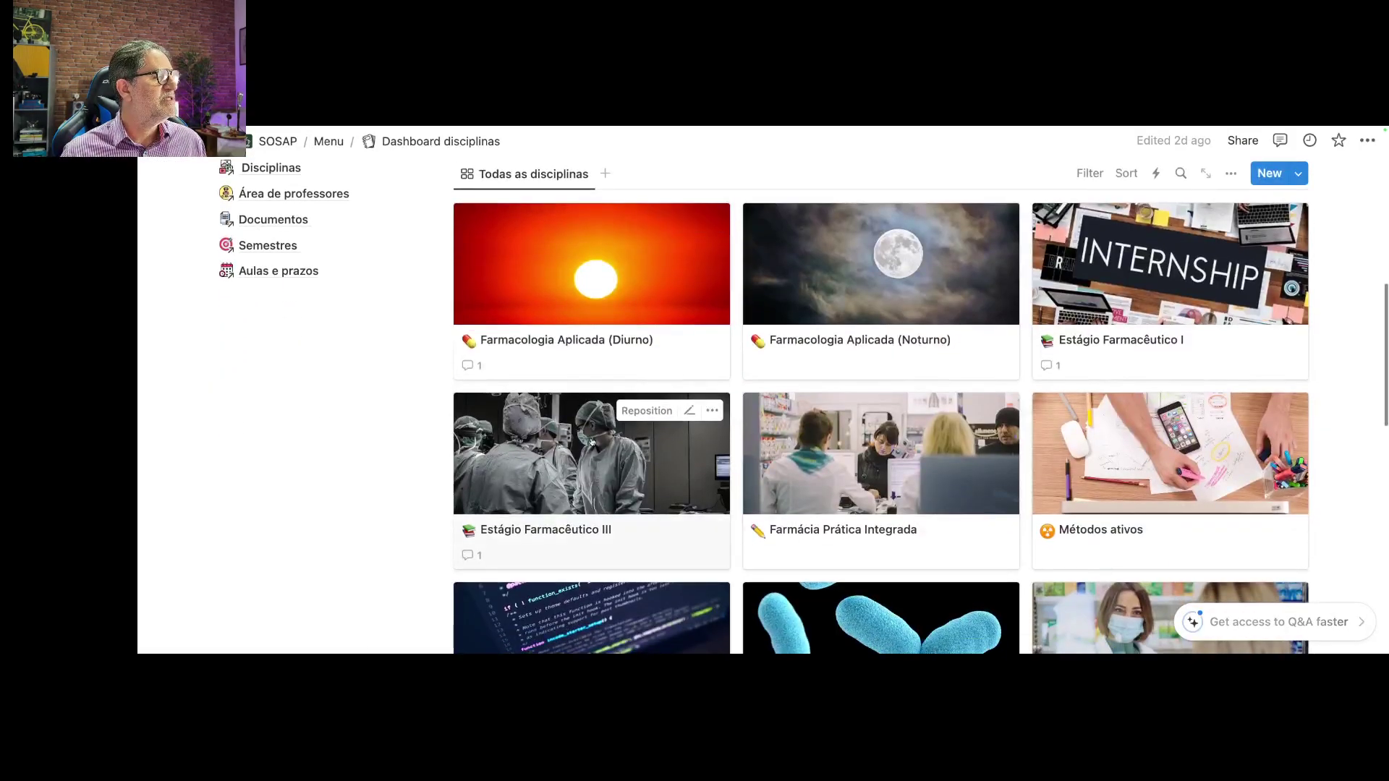
pyautogui.click(593, 442)
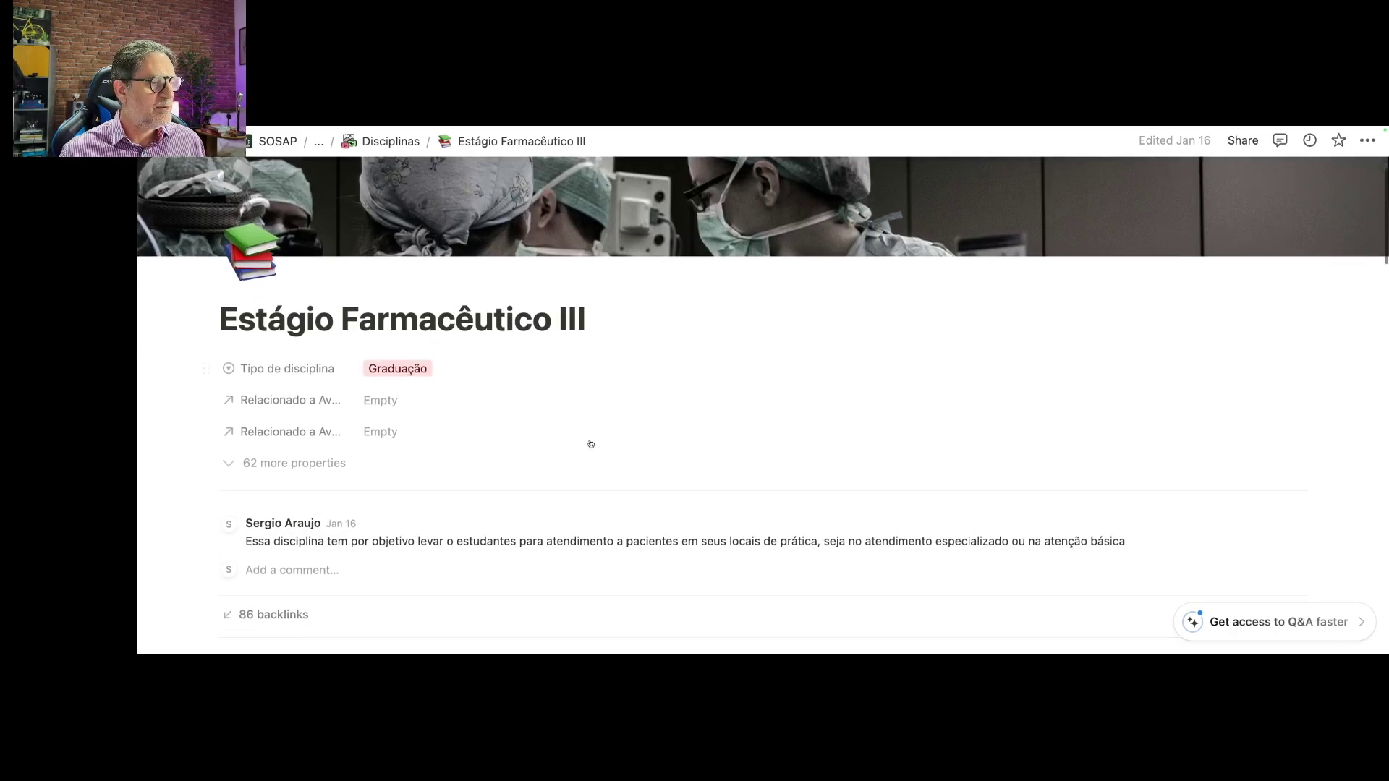
# - Open the active semester Estágio III | 2024.1 from Disciplinas e aulas as a full page
pyautogui.scroll(-5, 591, 444)
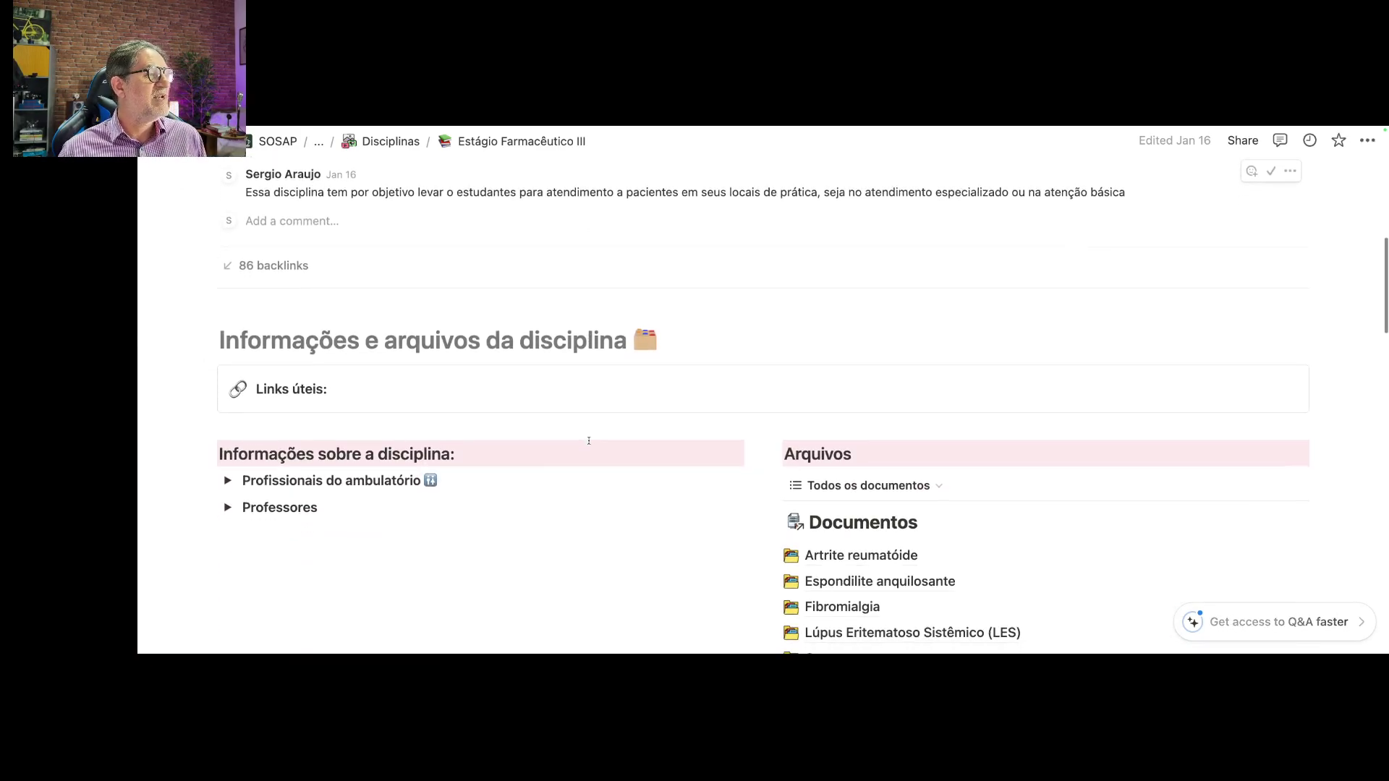
pyautogui.scroll(-8, 588, 441)
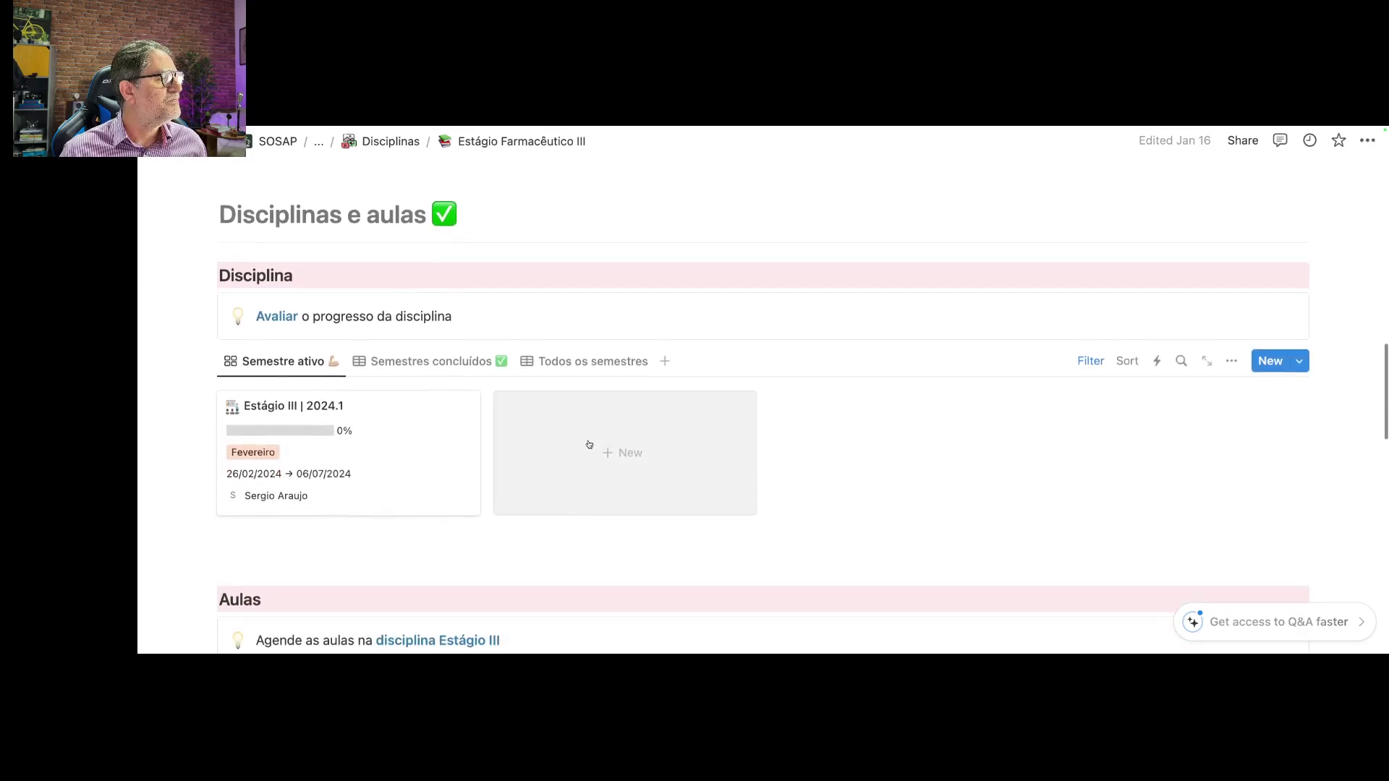
pyautogui.click(418, 430)
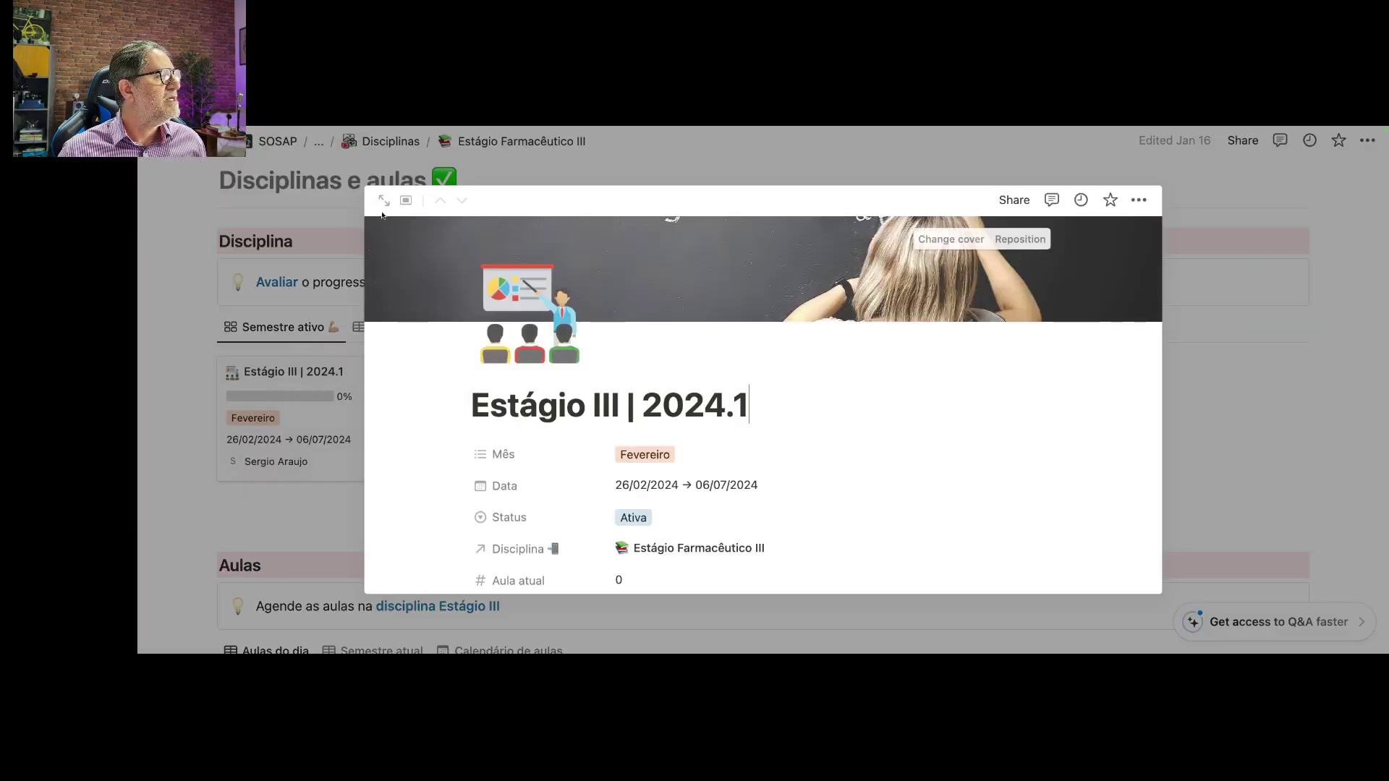
pyautogui.click(384, 200)
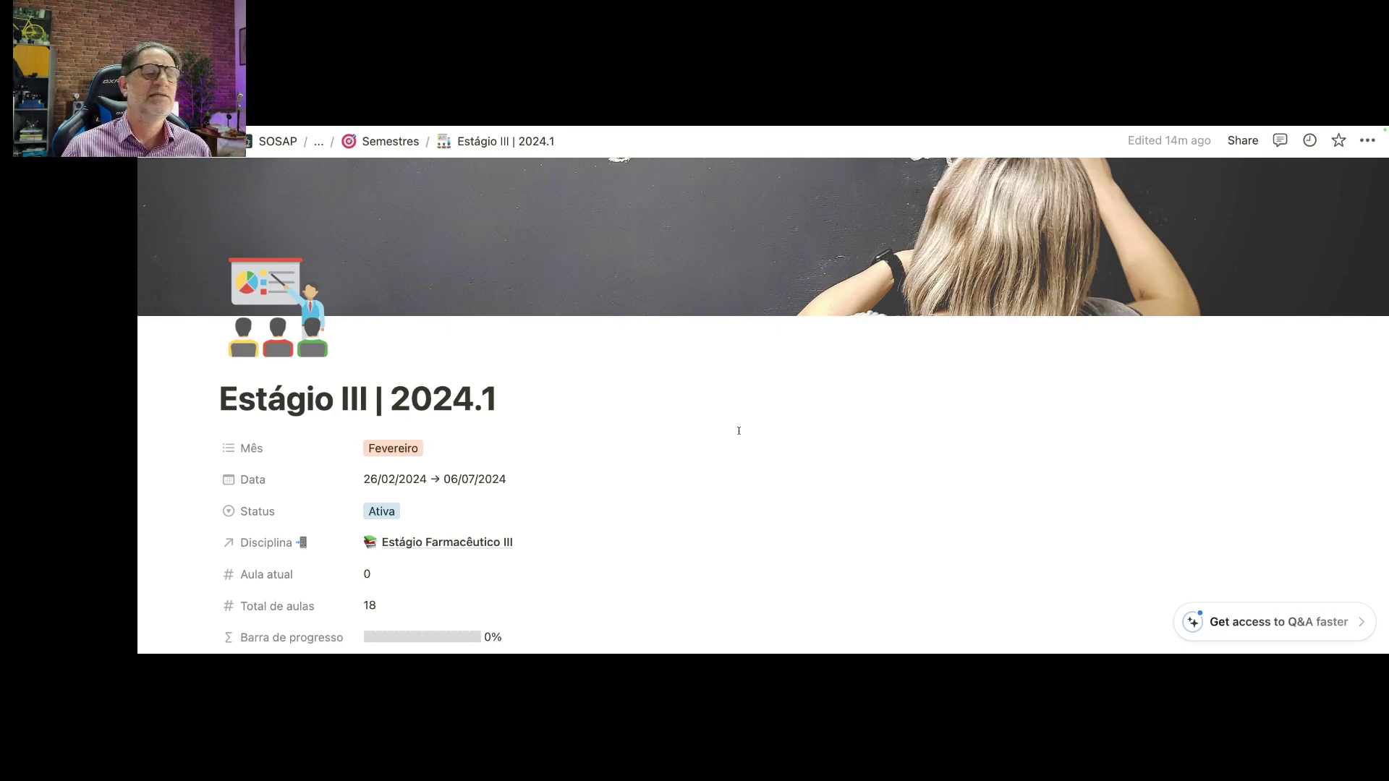
# - Review the 02/04/2024 Atendimento demonstrativo | 2024.1 lesson in side peek, down to ETAPA 2 - HISTÓRIA SOCIAL, and close it
pyautogui.scroll(-3, 738, 430)
pyautogui.scroll(-6, 755, 439)
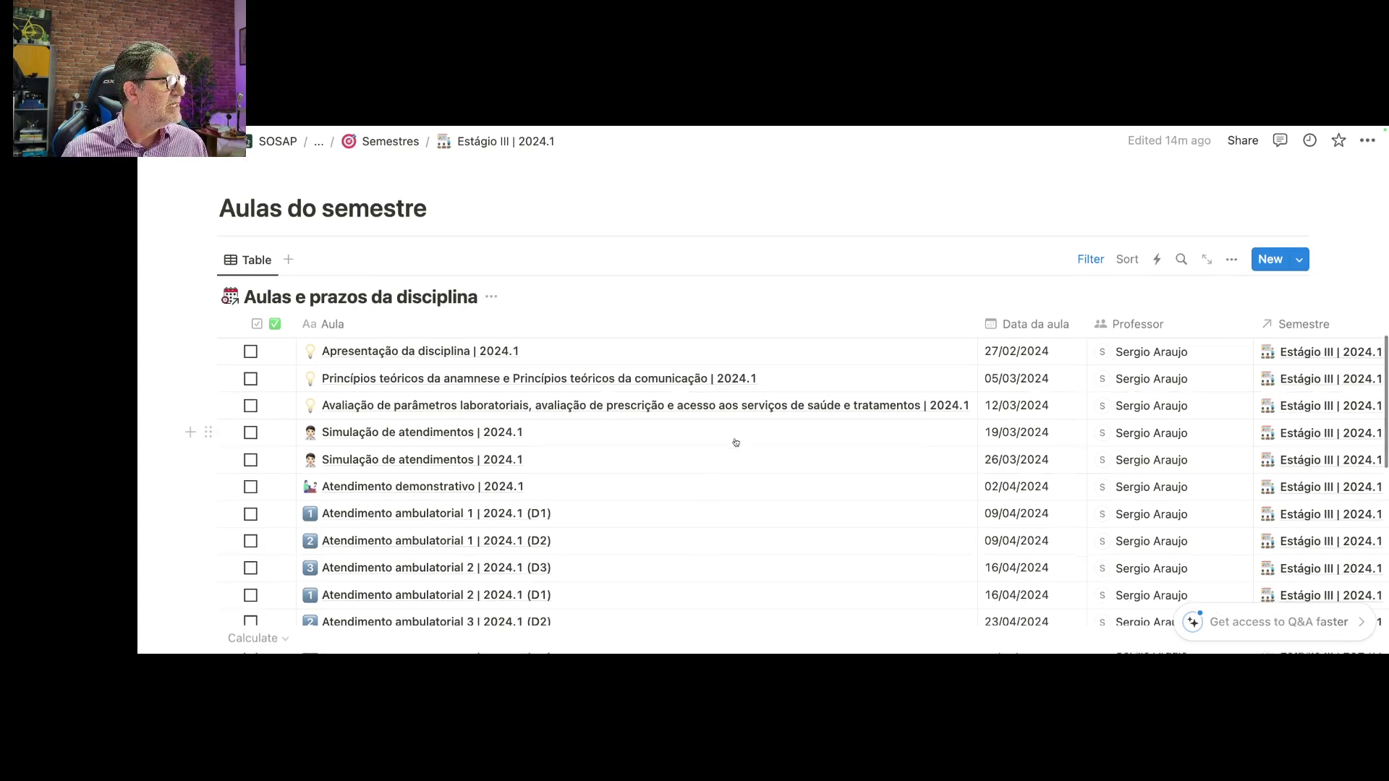
pyautogui.scroll(-3, 651, 442)
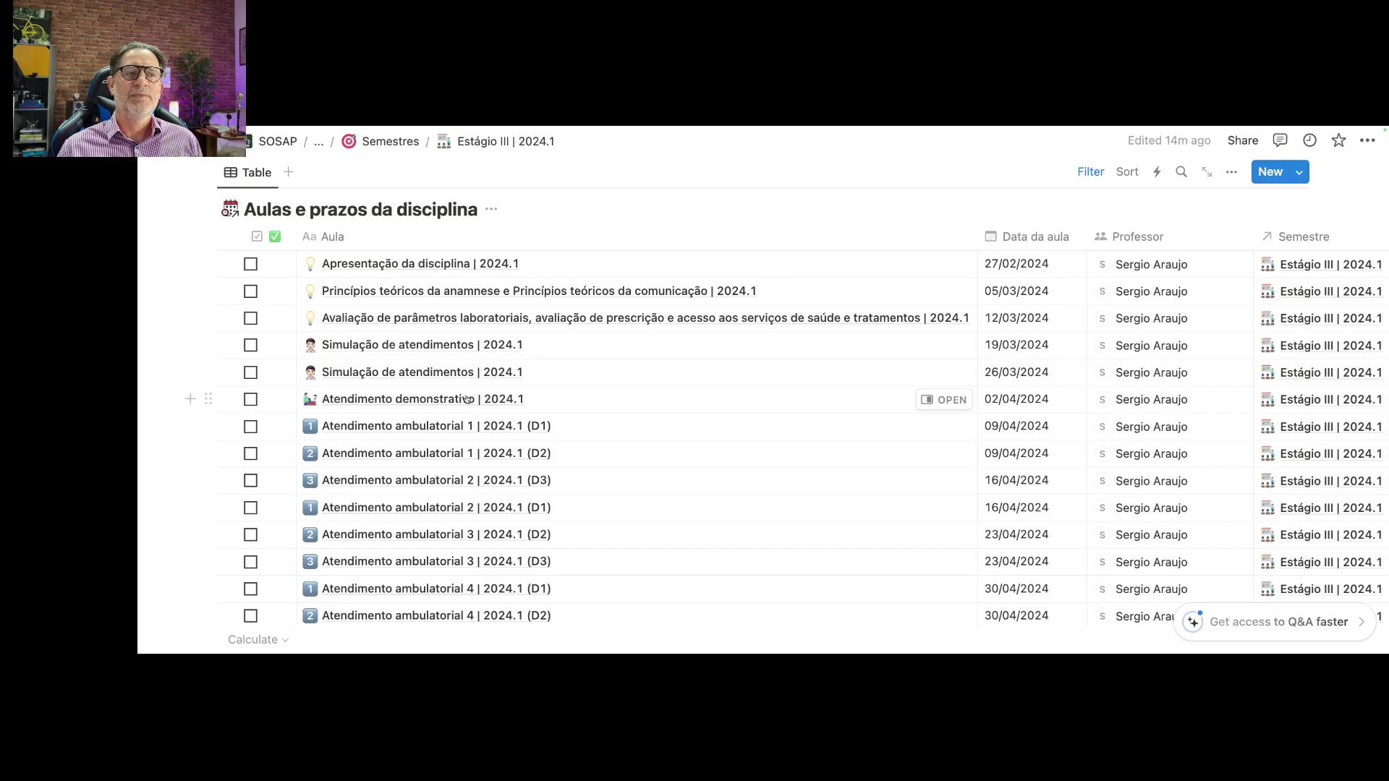
pyautogui.click(950, 405)
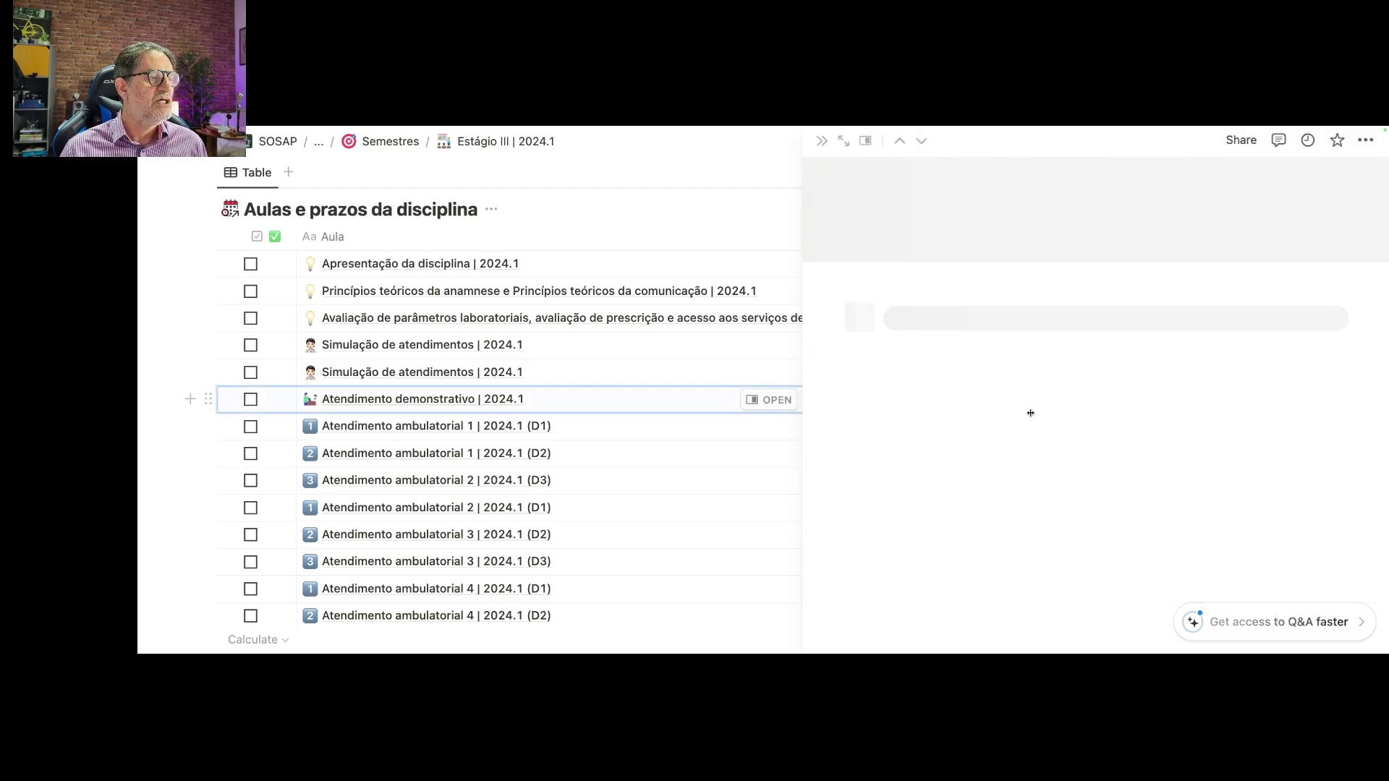
pyautogui.scroll(-5, 1030, 413)
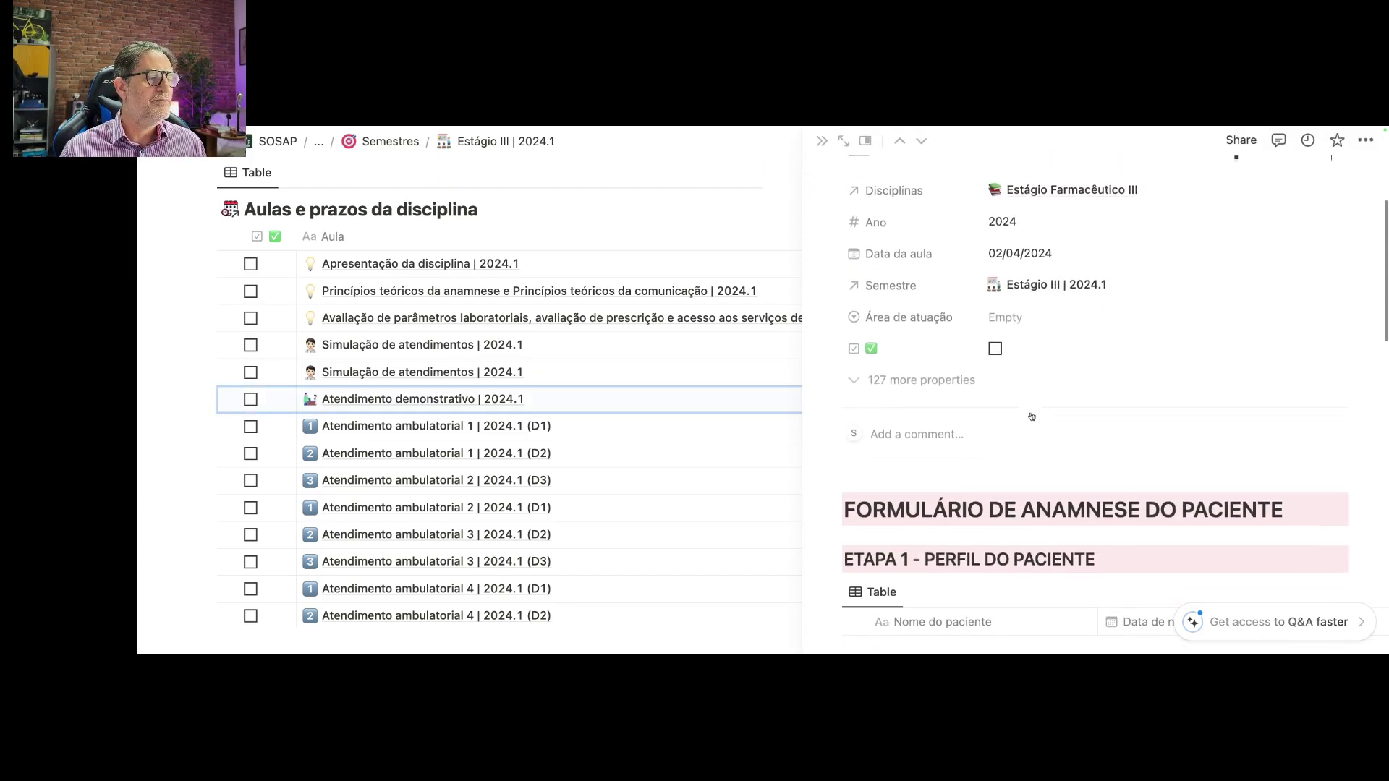
pyautogui.scroll(-3, 1031, 417)
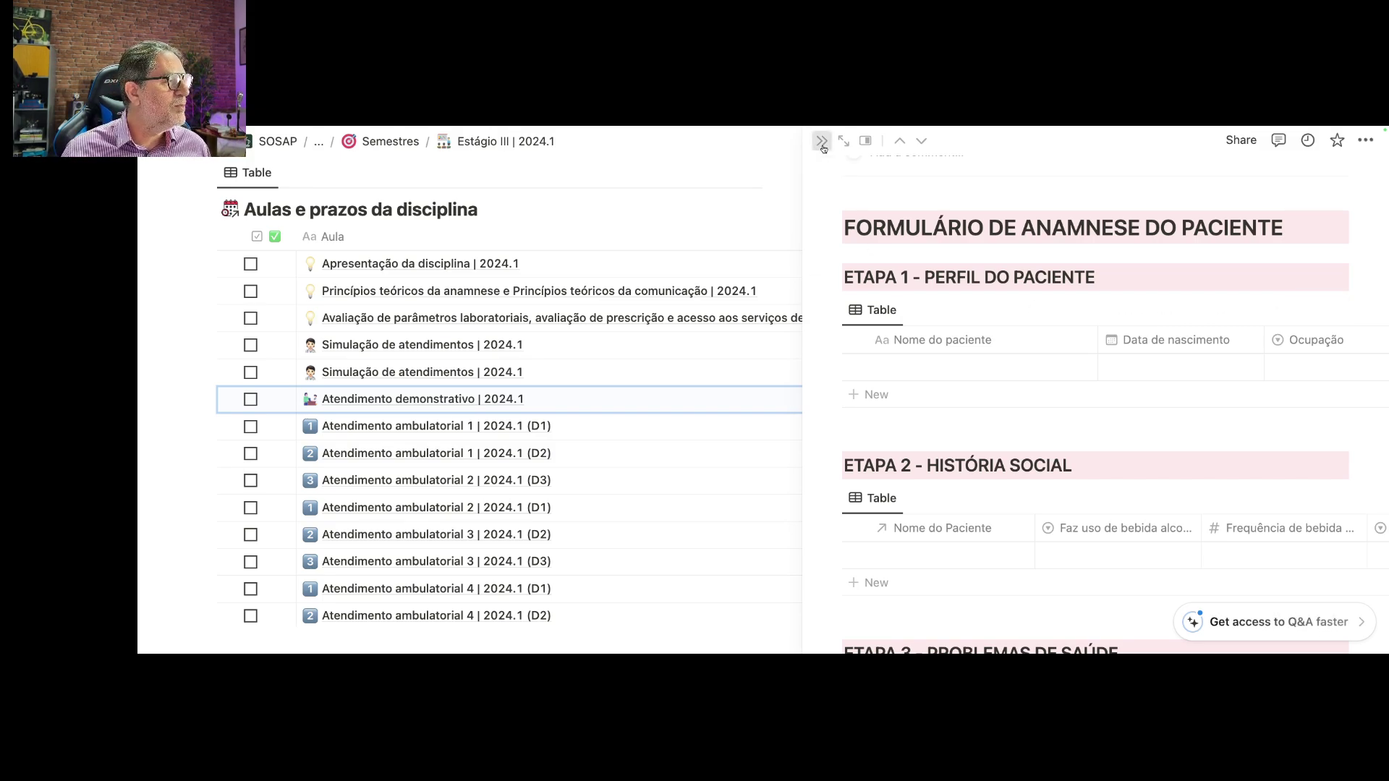
pyautogui.press('Escape')
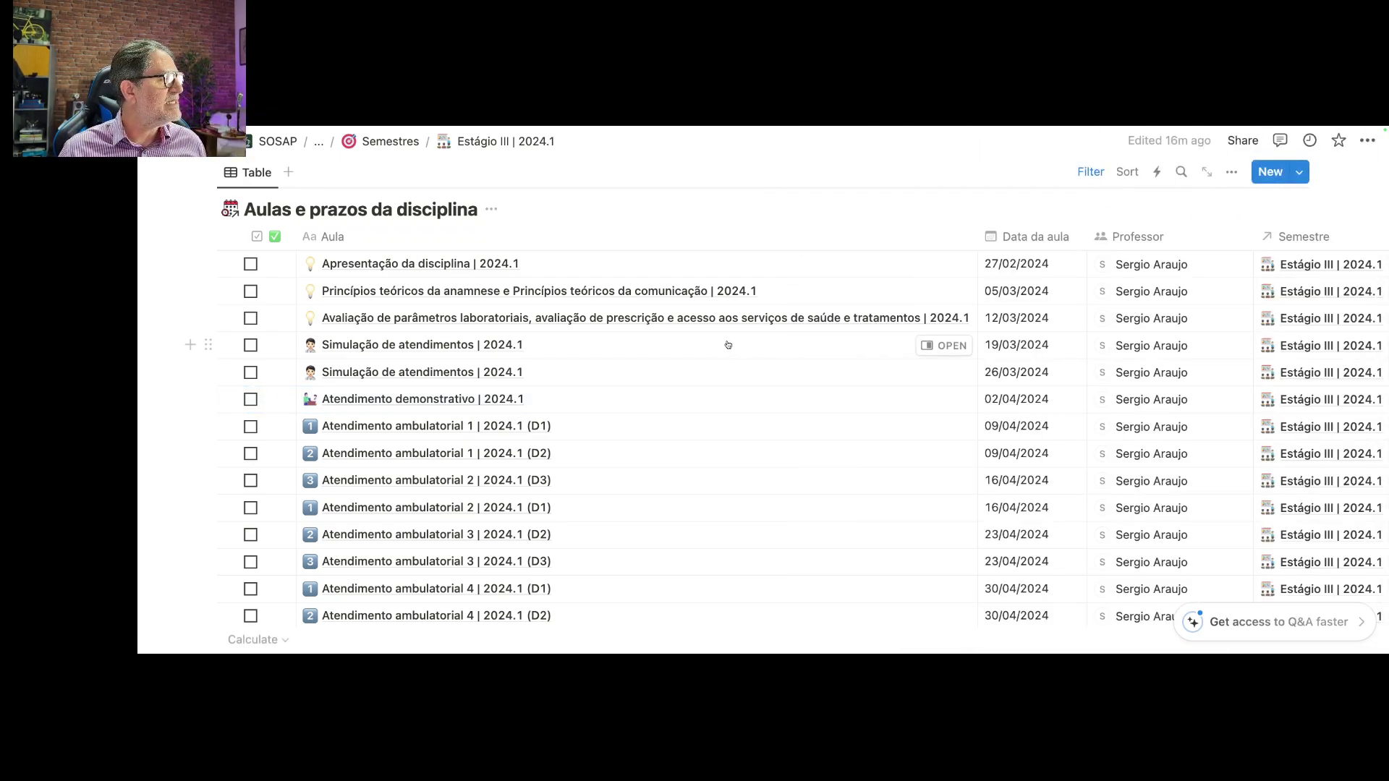
# - Review the lessons in the Aulas e prazos da disciplina table, including the student pairs linked in its Atendimento column
pyautogui.scroll(-5, 727, 340)
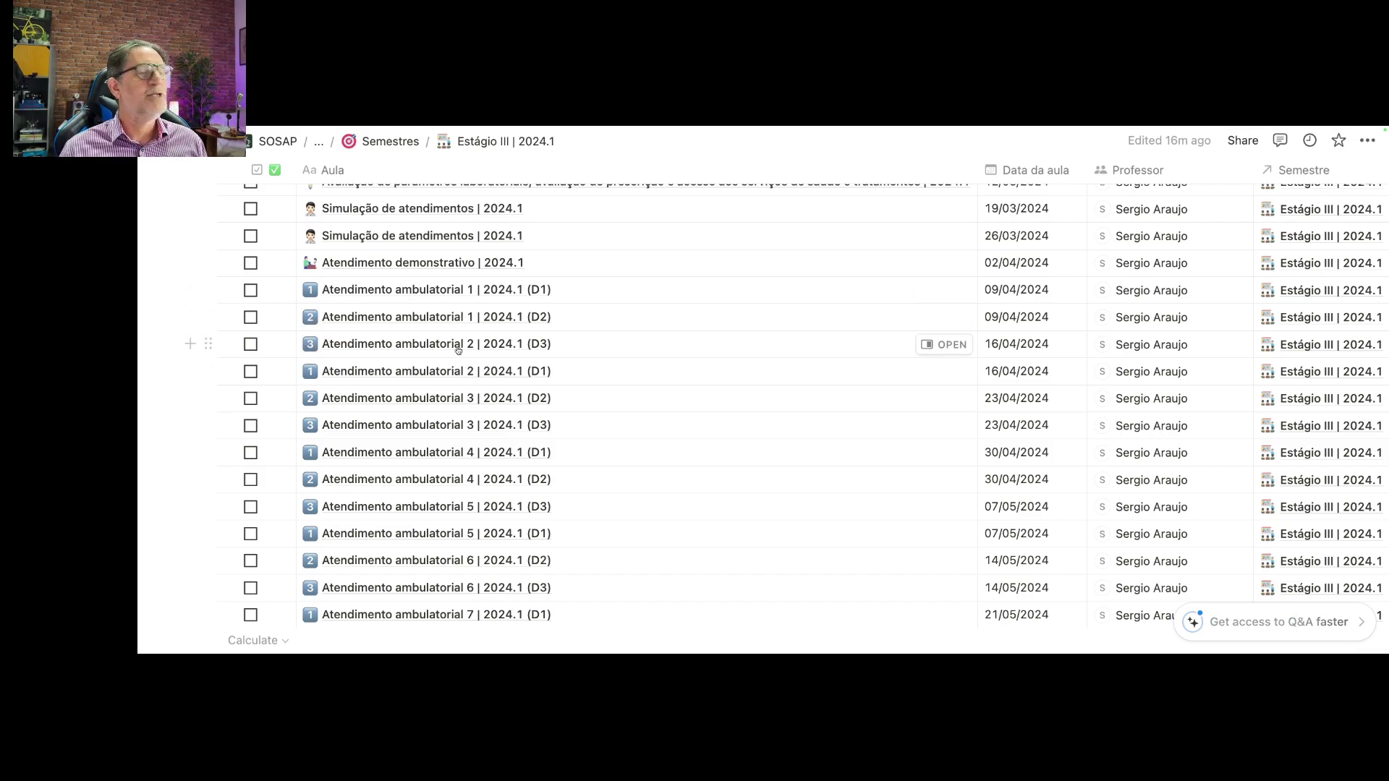
pyautogui.scroll(2, 458, 350)
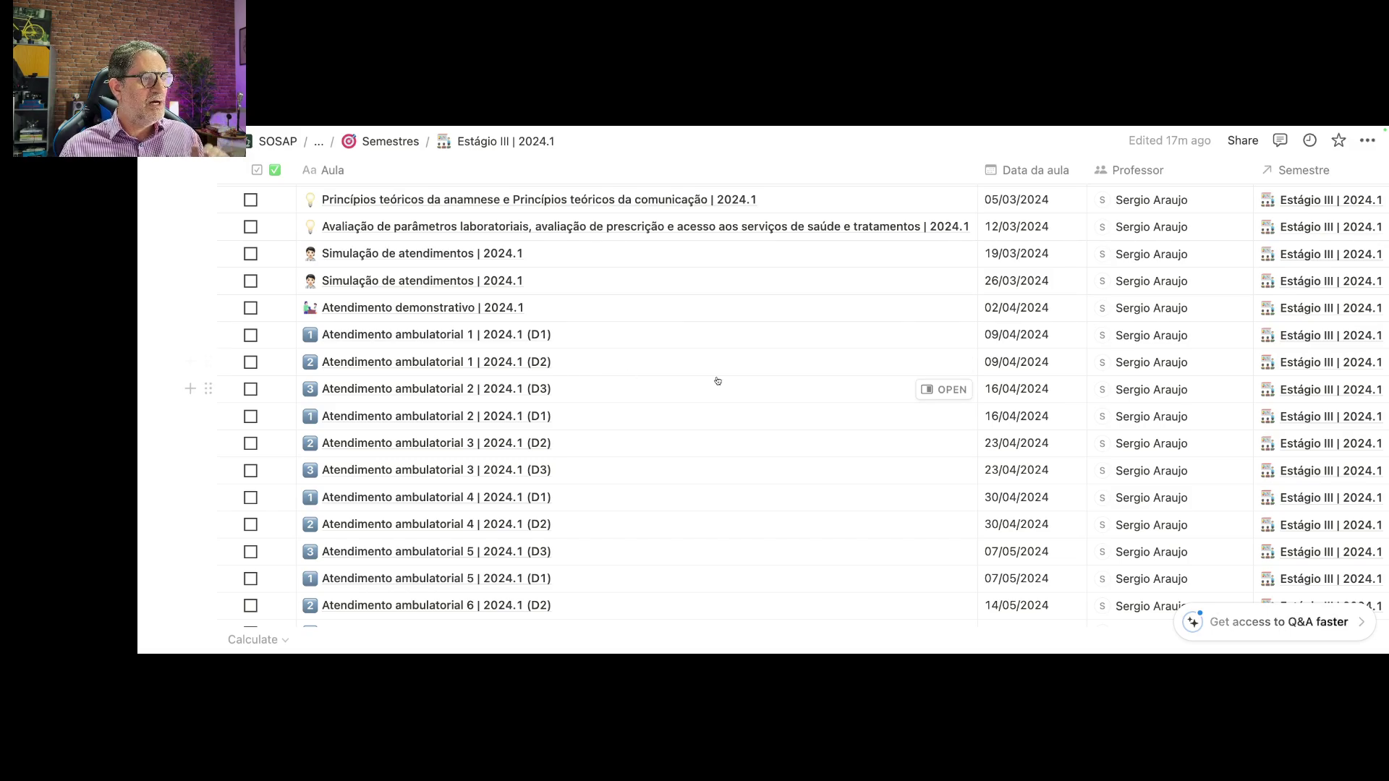
pyautogui.hscroll(10, 717, 380)
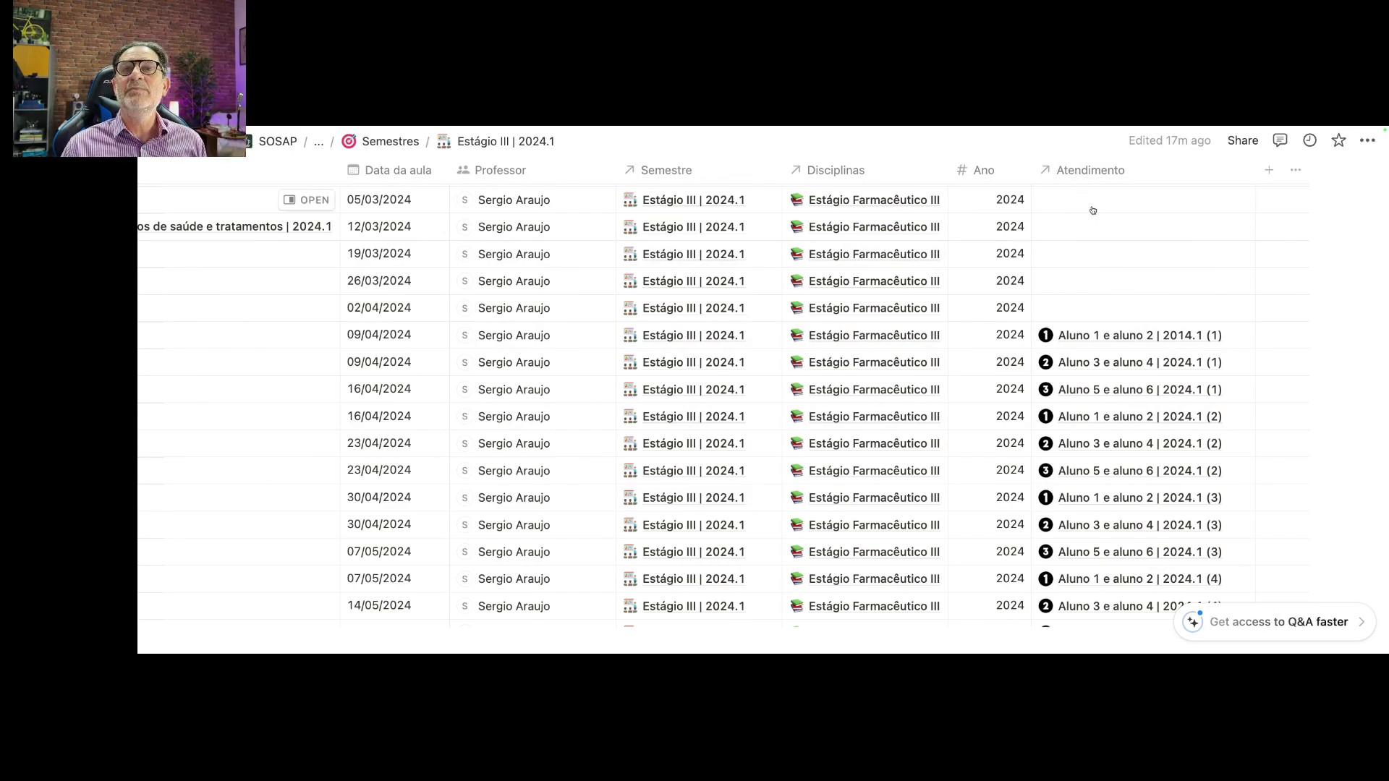
pyautogui.scroll(-3, 1096, 228)
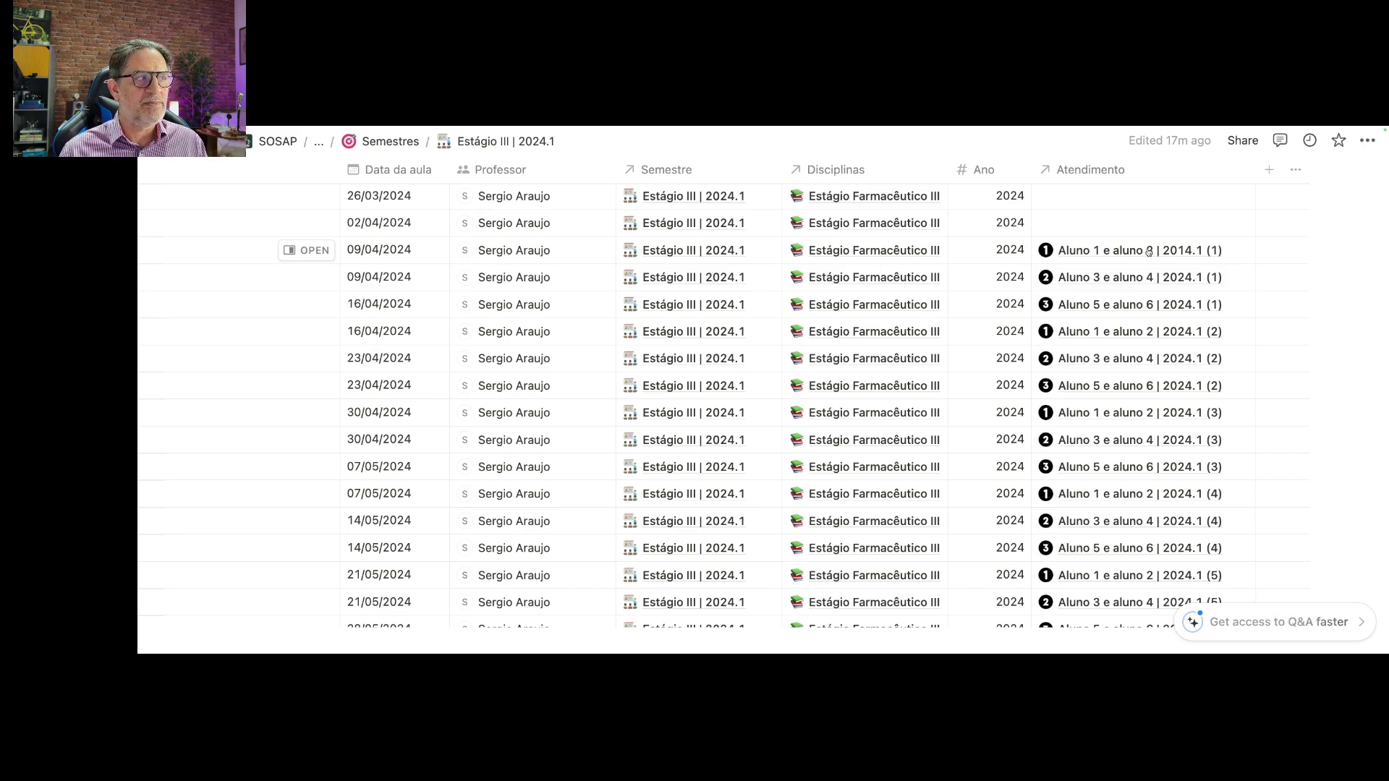
pyautogui.hscroll(-5, 1147, 250)
pyautogui.hscroll(-3, 1143, 250)
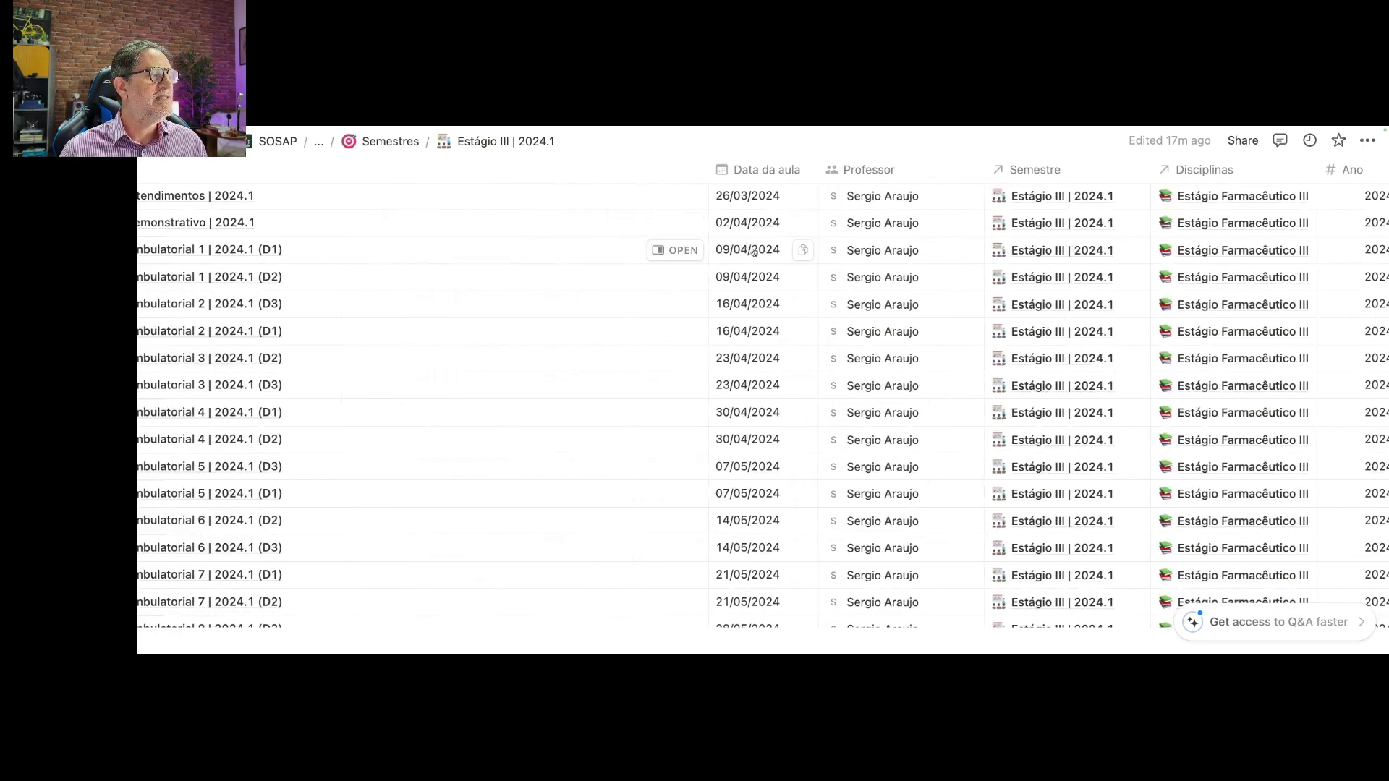
pyautogui.hscroll(-4, 773, 250)
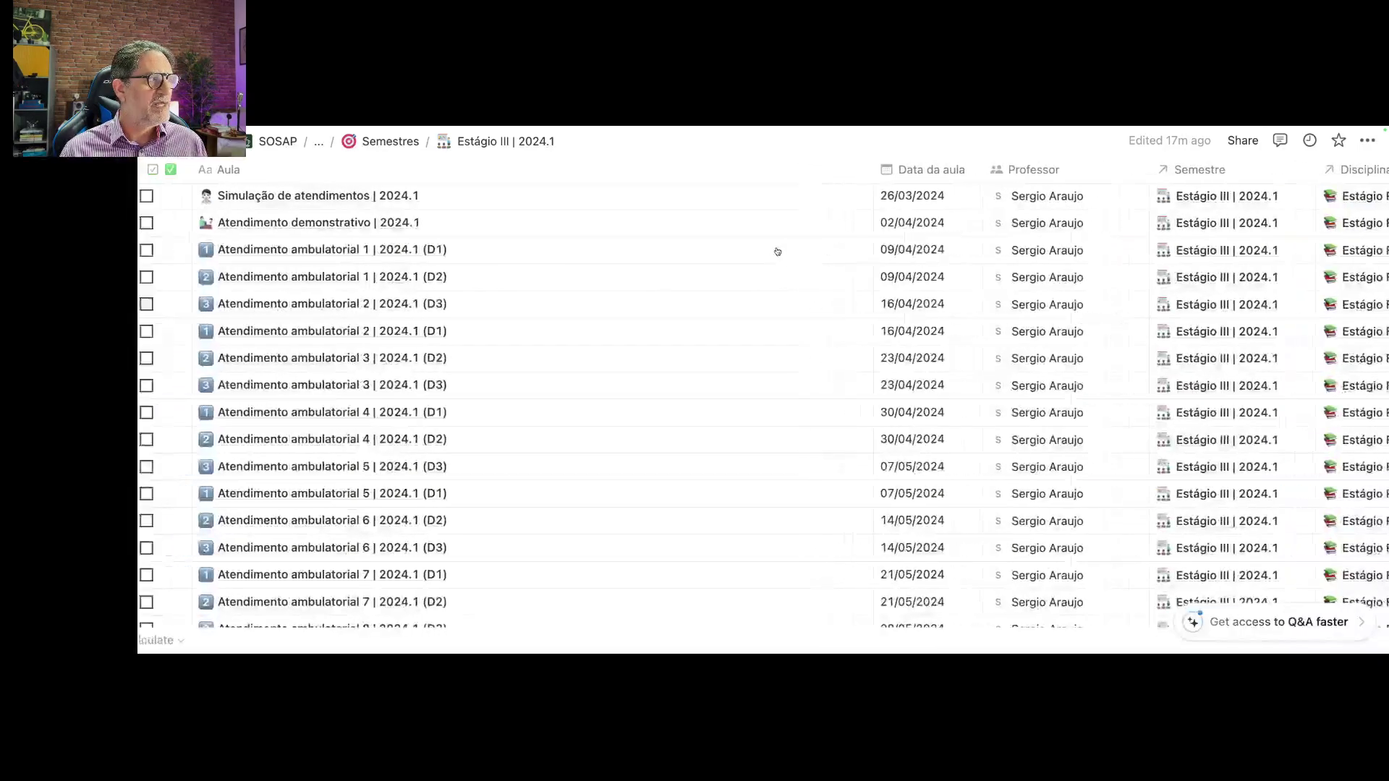
# - Go back to Dashboard disciplinas and open Estágio Farmacêutico III from the Todas as disciplinas gallery
pyautogui.click(319, 141)
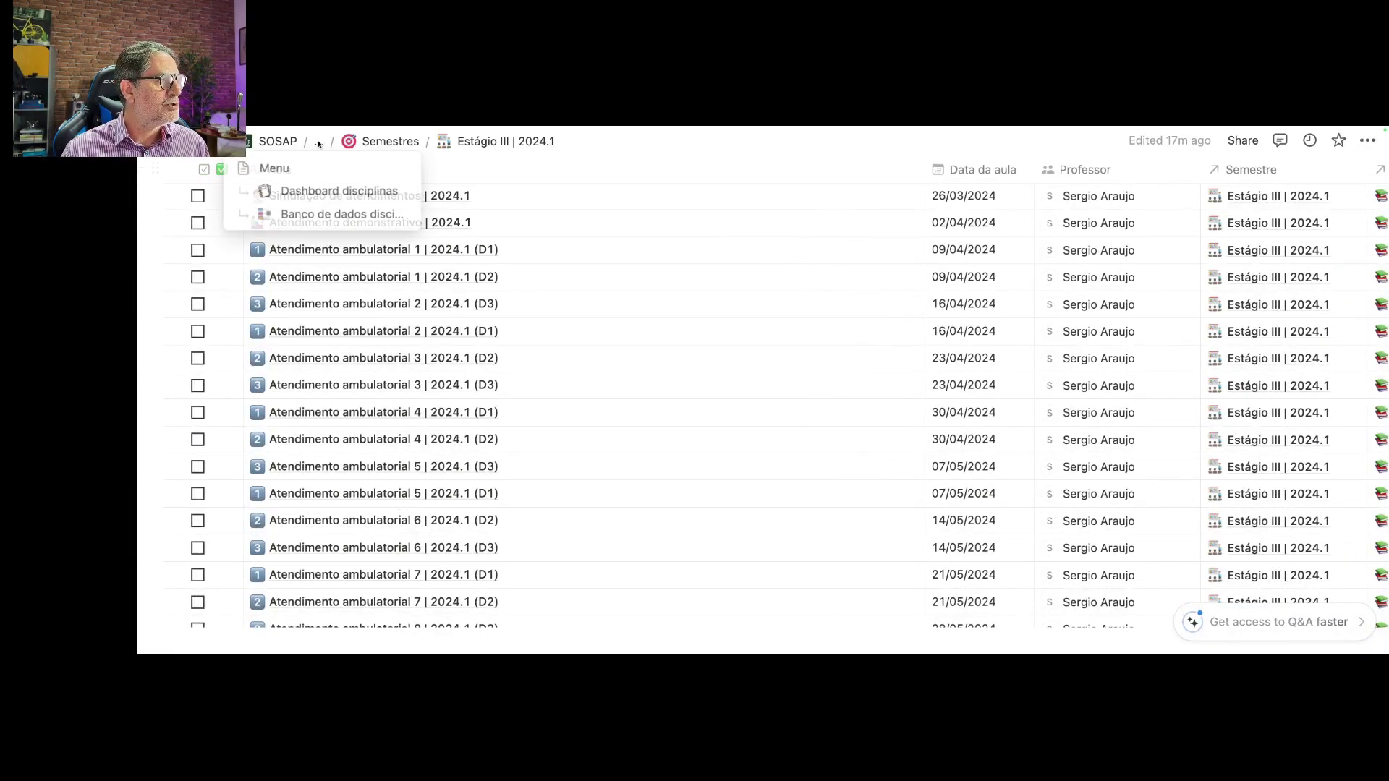
pyautogui.click(317, 141)
pyautogui.click(318, 141)
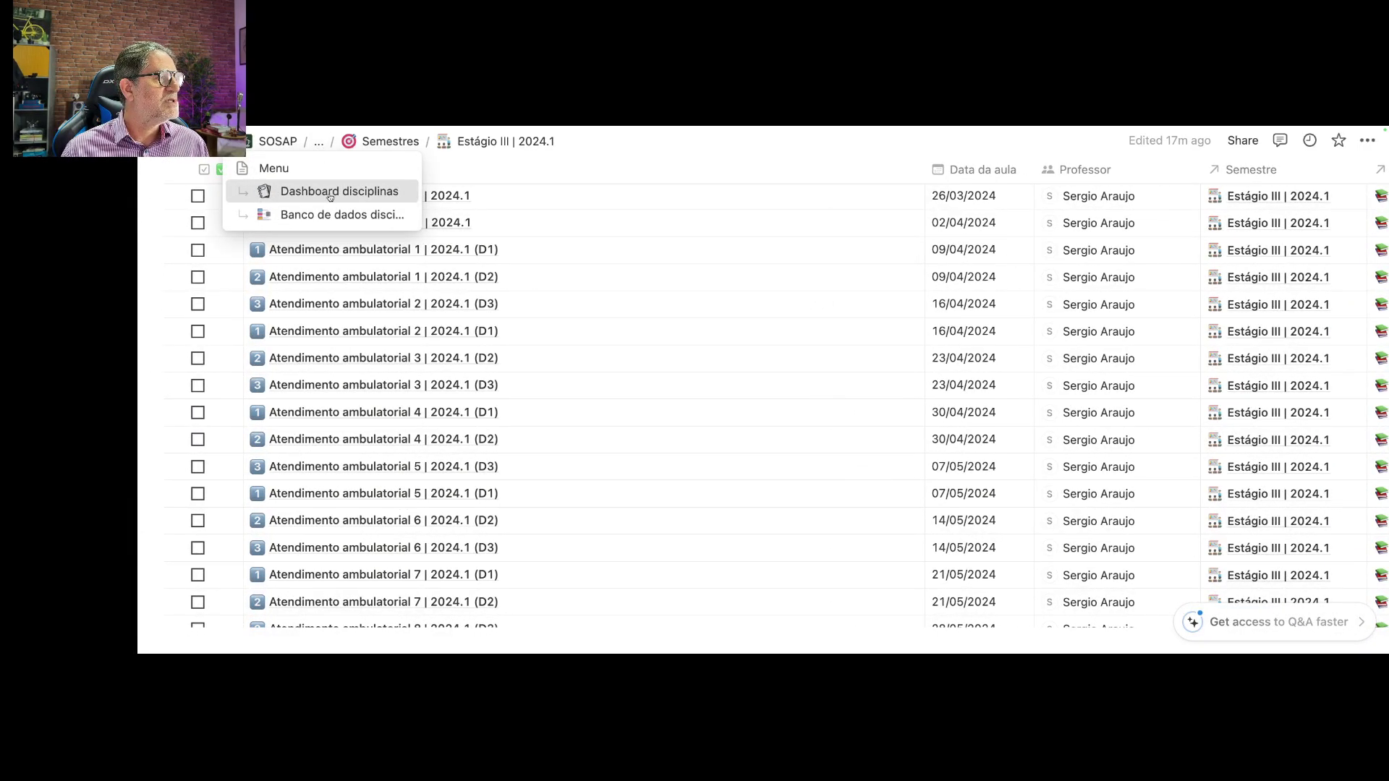
pyautogui.click(328, 192)
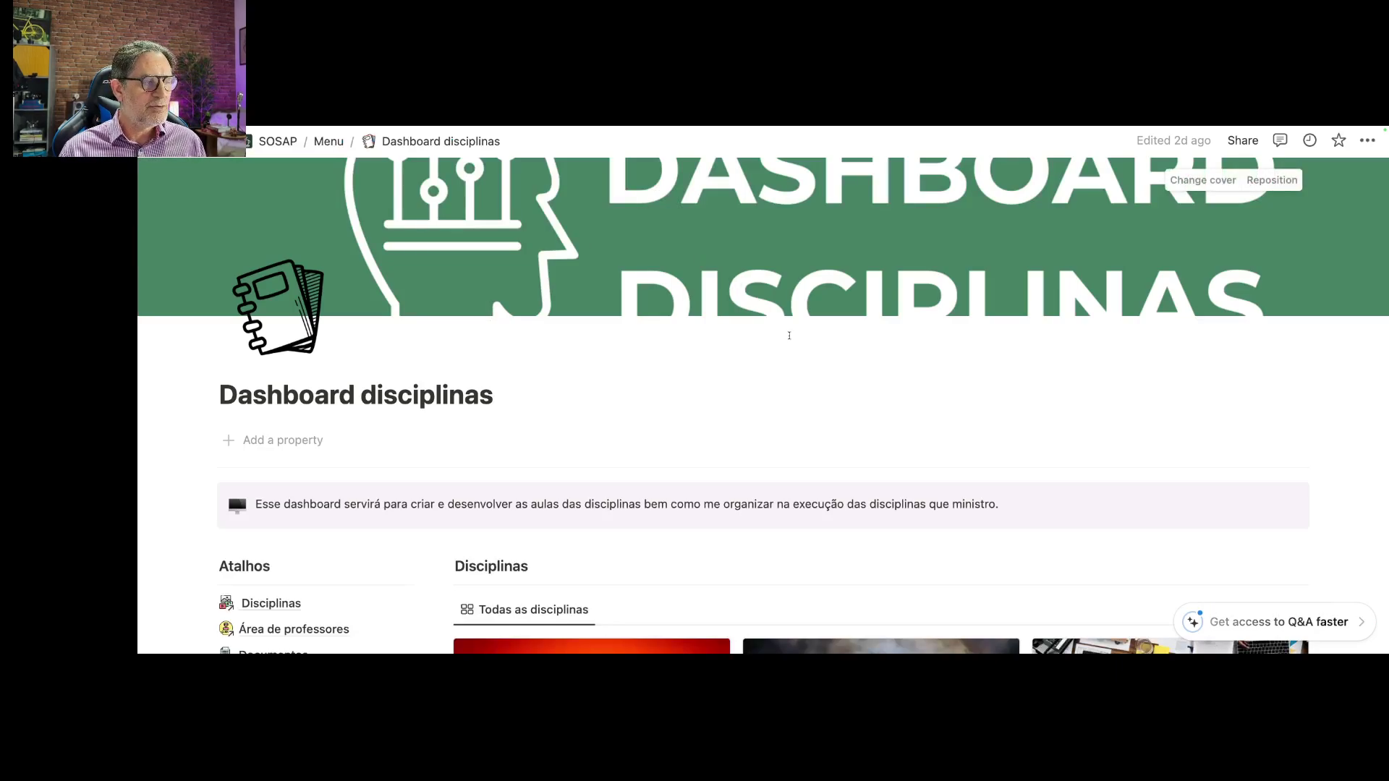
pyautogui.scroll(-5, 789, 335)
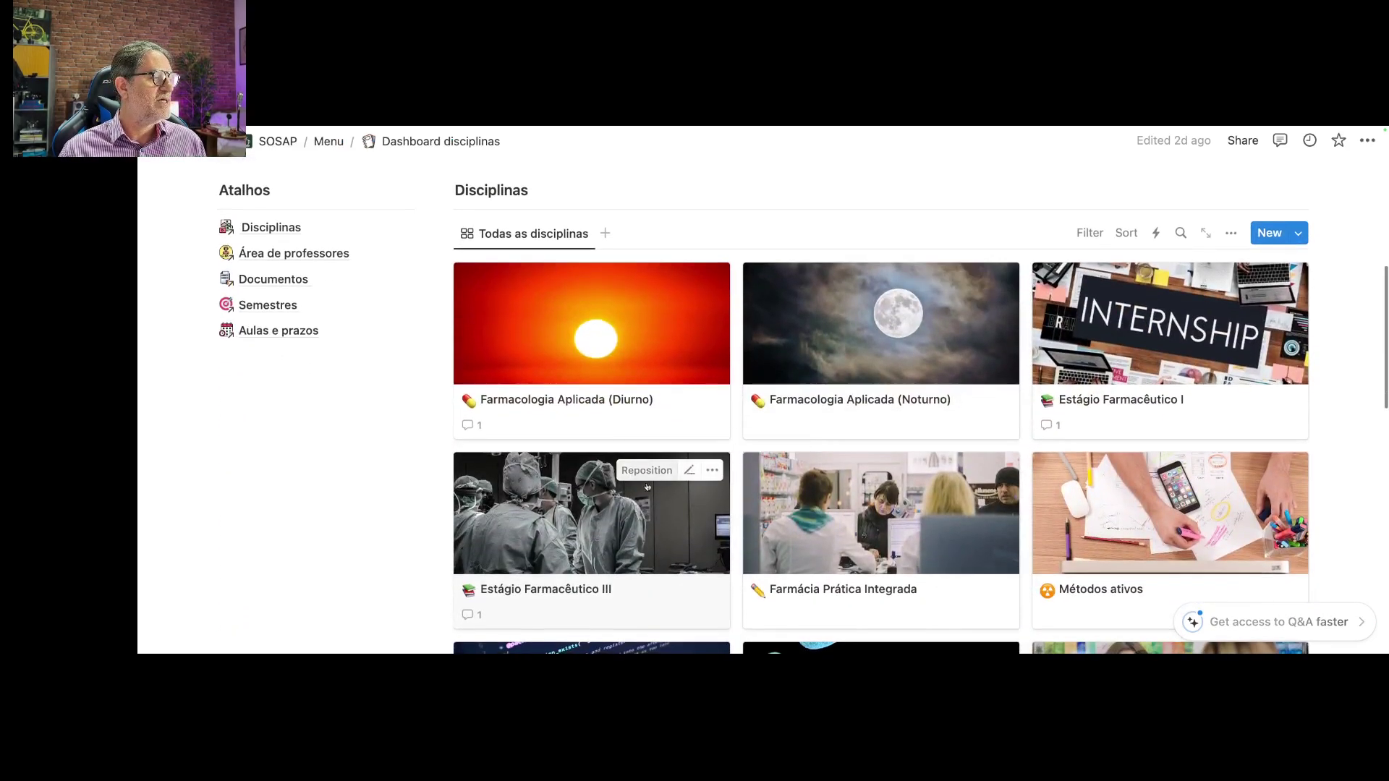
pyautogui.click(611, 513)
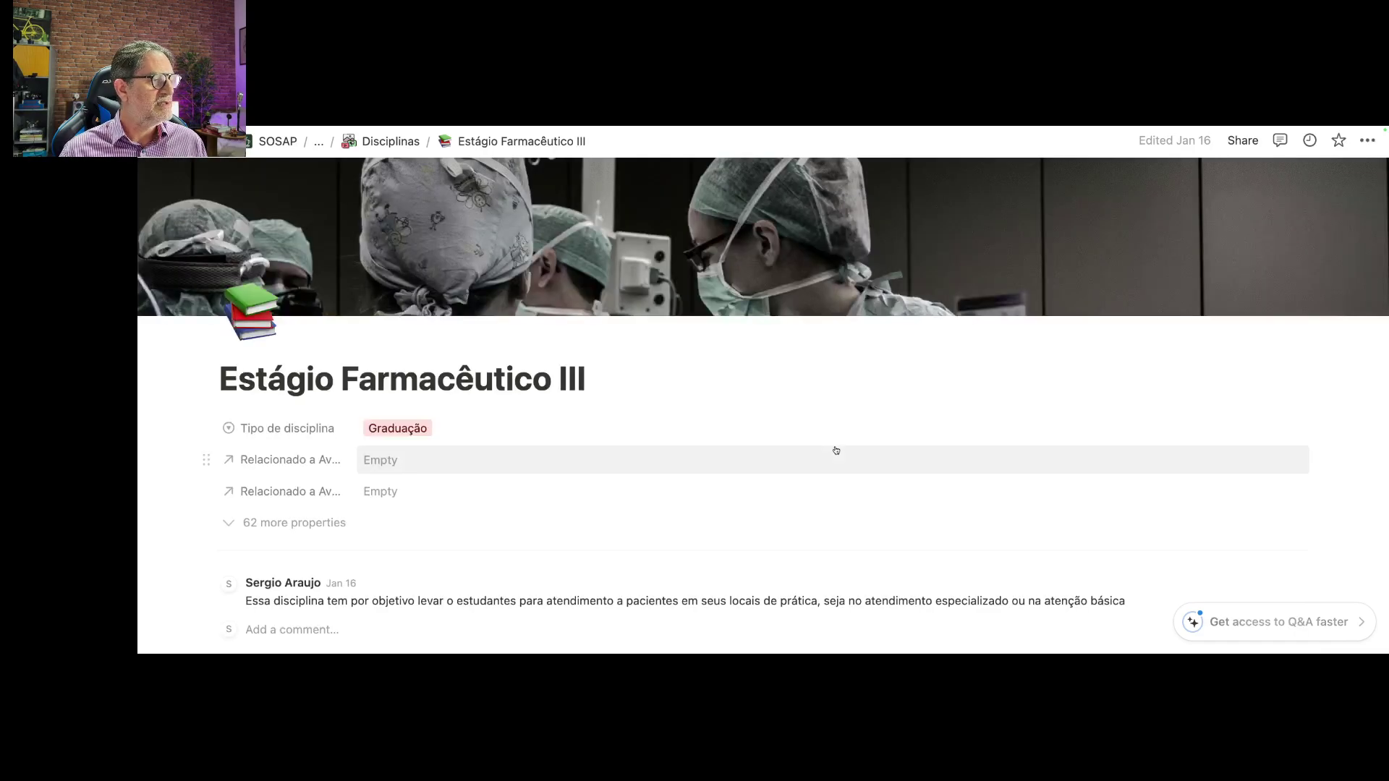
# - Examine the 2024.1 board of Esteira de atendimentos from Atendimento 1 to Atendimento 10, loading the remaining group, and return to its start
pyautogui.scroll(-10, 835, 449)
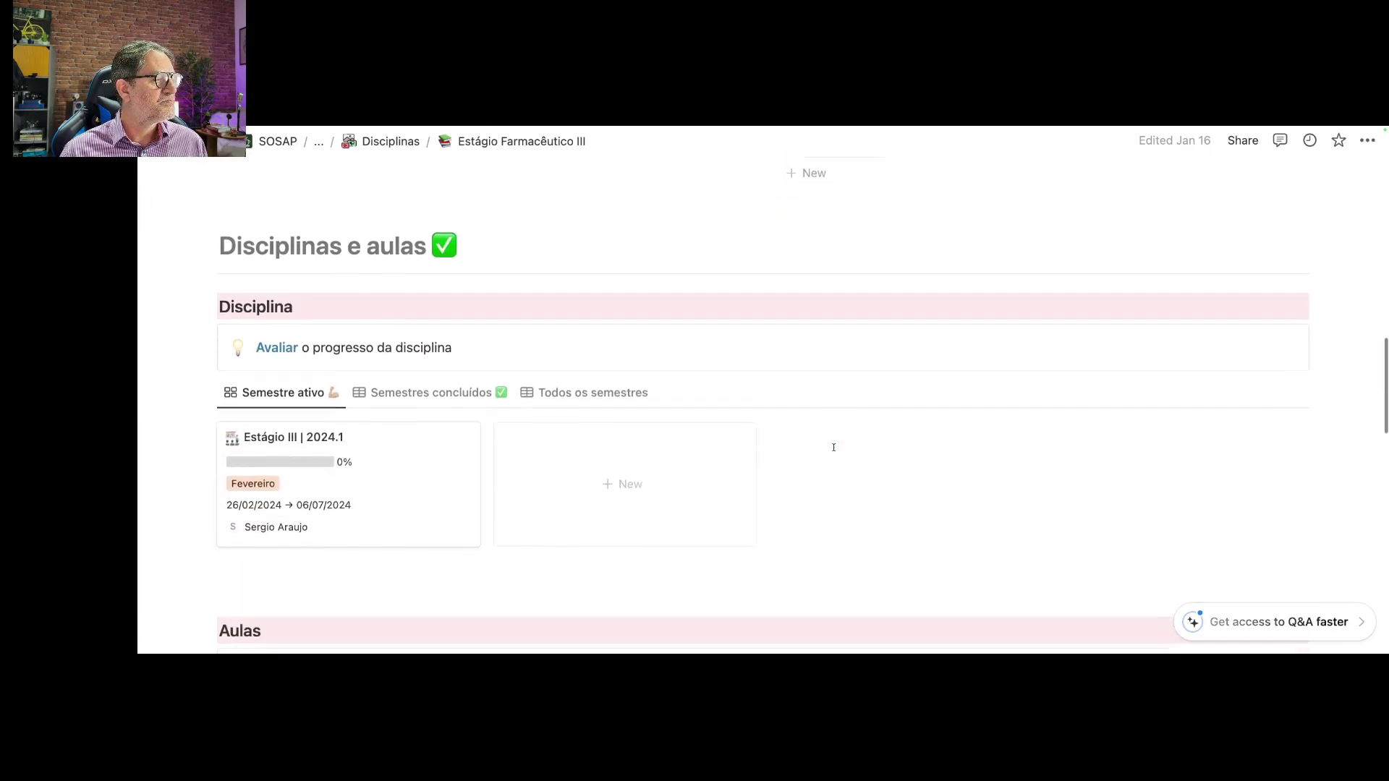
pyautogui.scroll(-12, 833, 447)
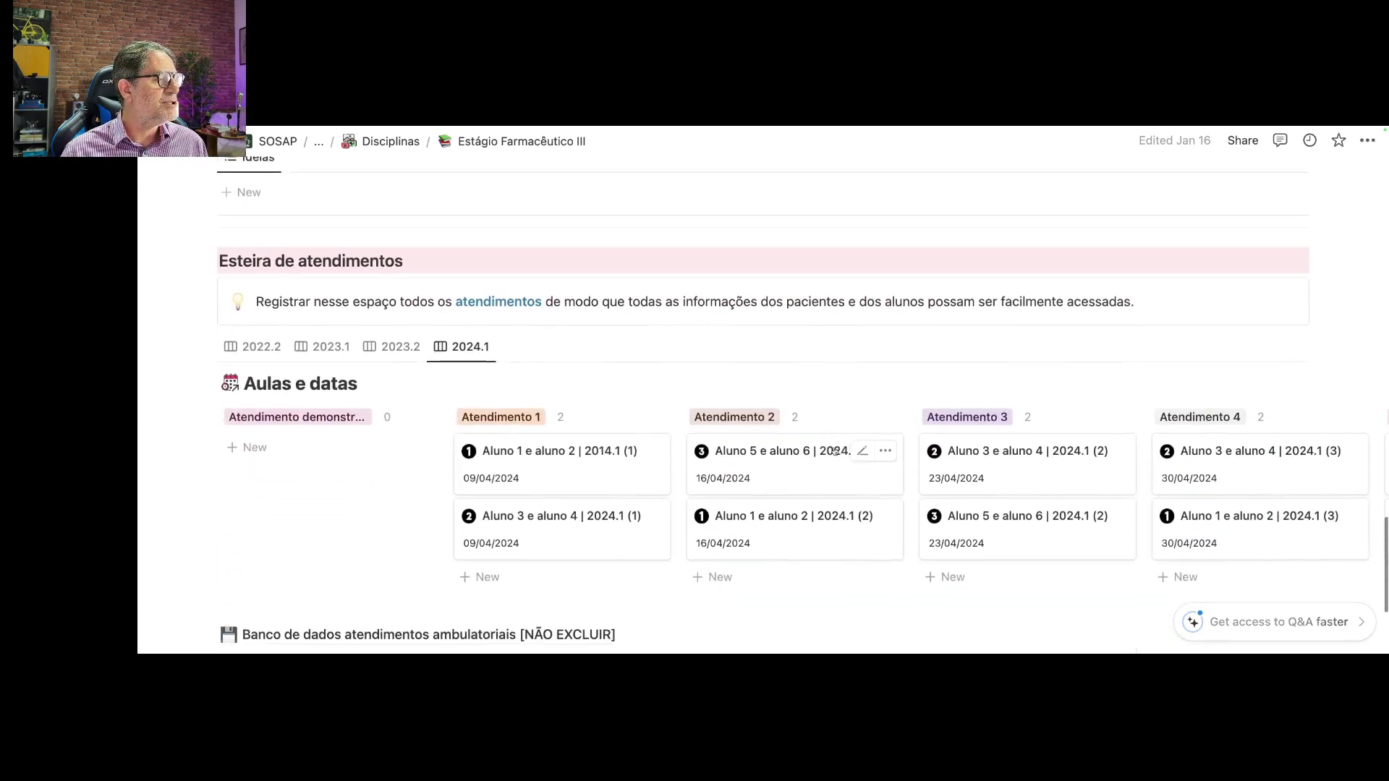
pyautogui.scroll(-2, 835, 451)
pyautogui.scroll(1, 834, 451)
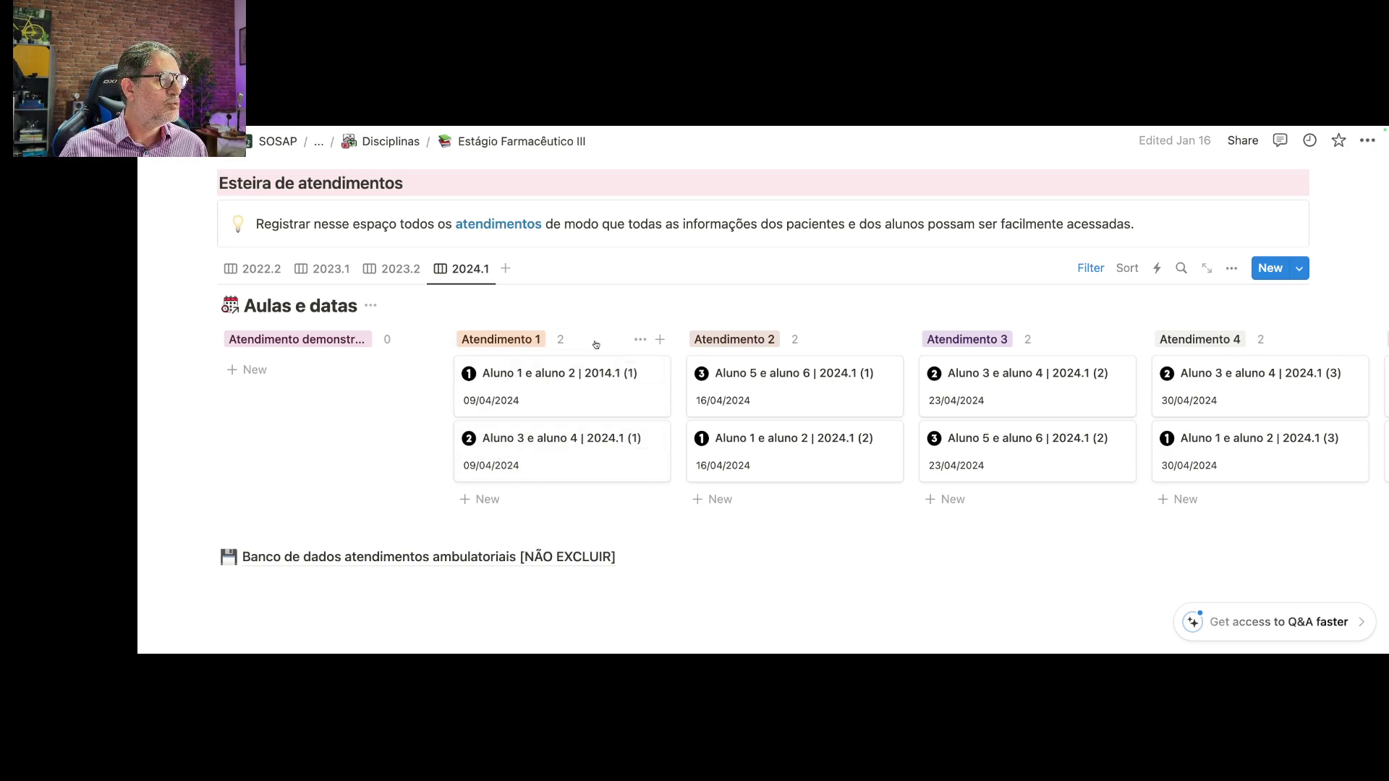
pyautogui.hscroll(15, 766, 348)
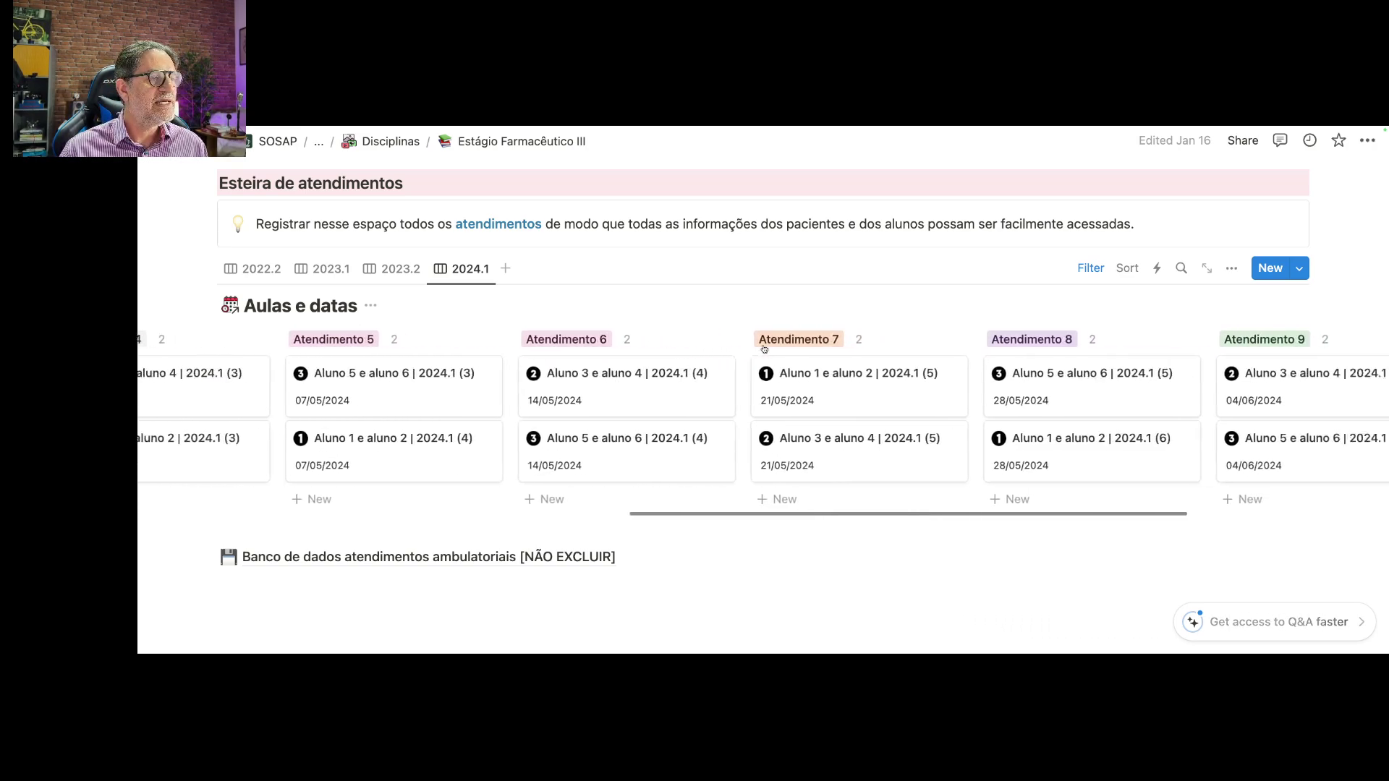
pyautogui.hscroll(4, 765, 348)
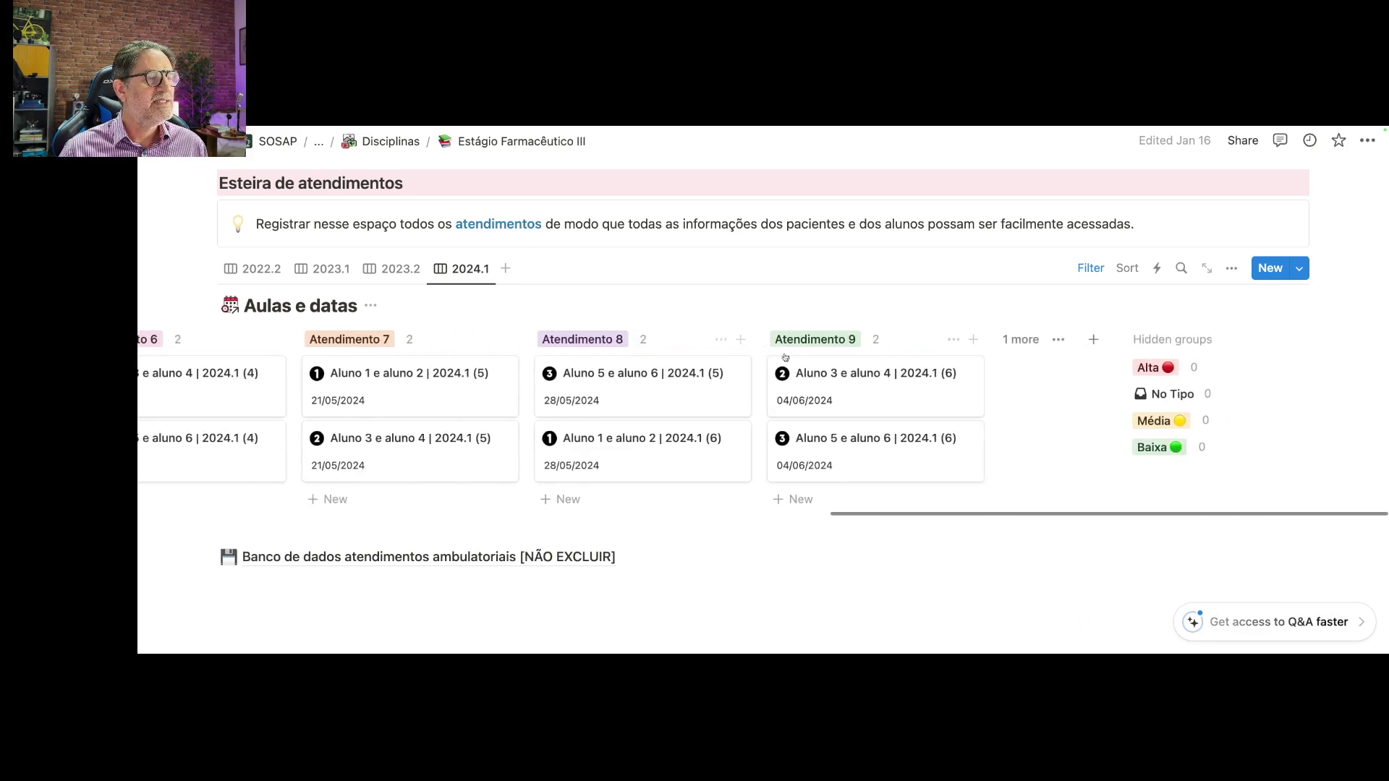
pyautogui.click(1021, 340)
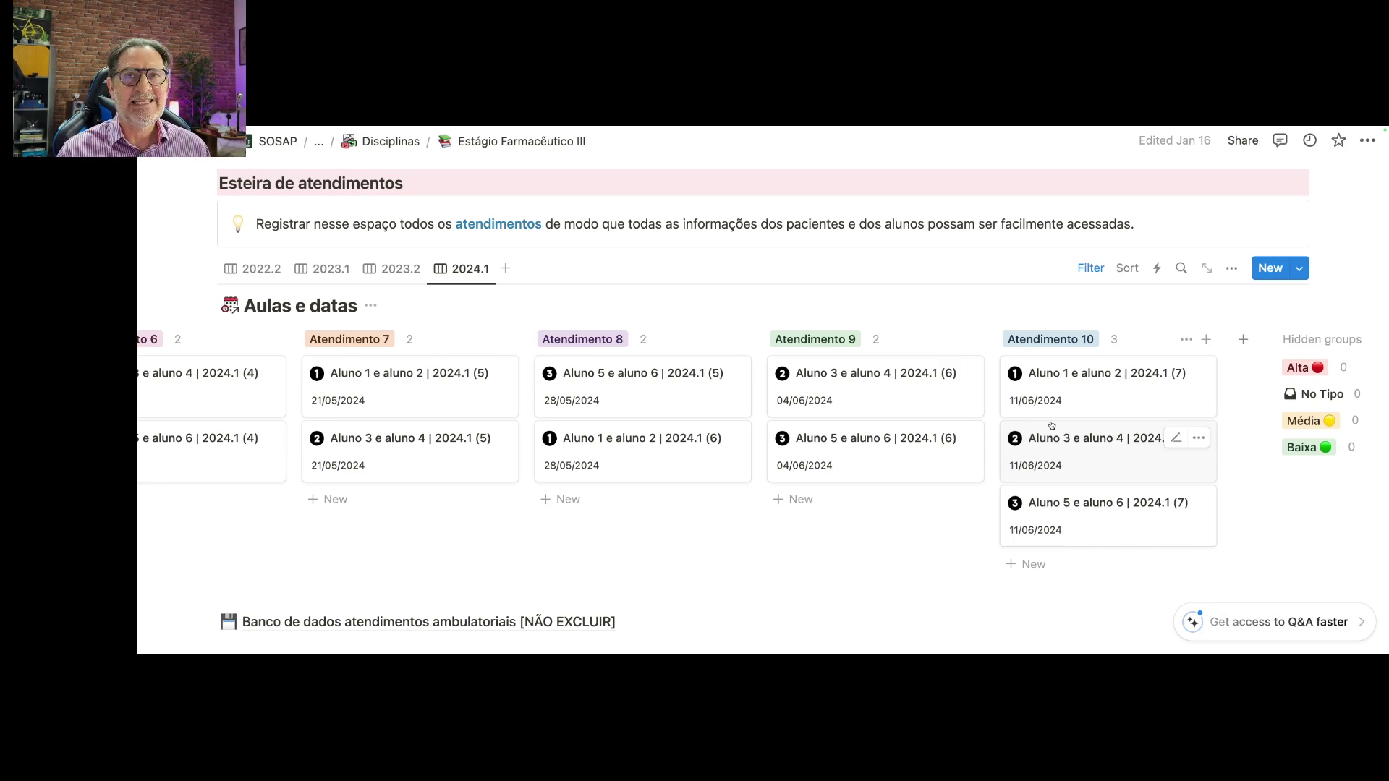
pyautogui.hscroll(-15, 1052, 427)
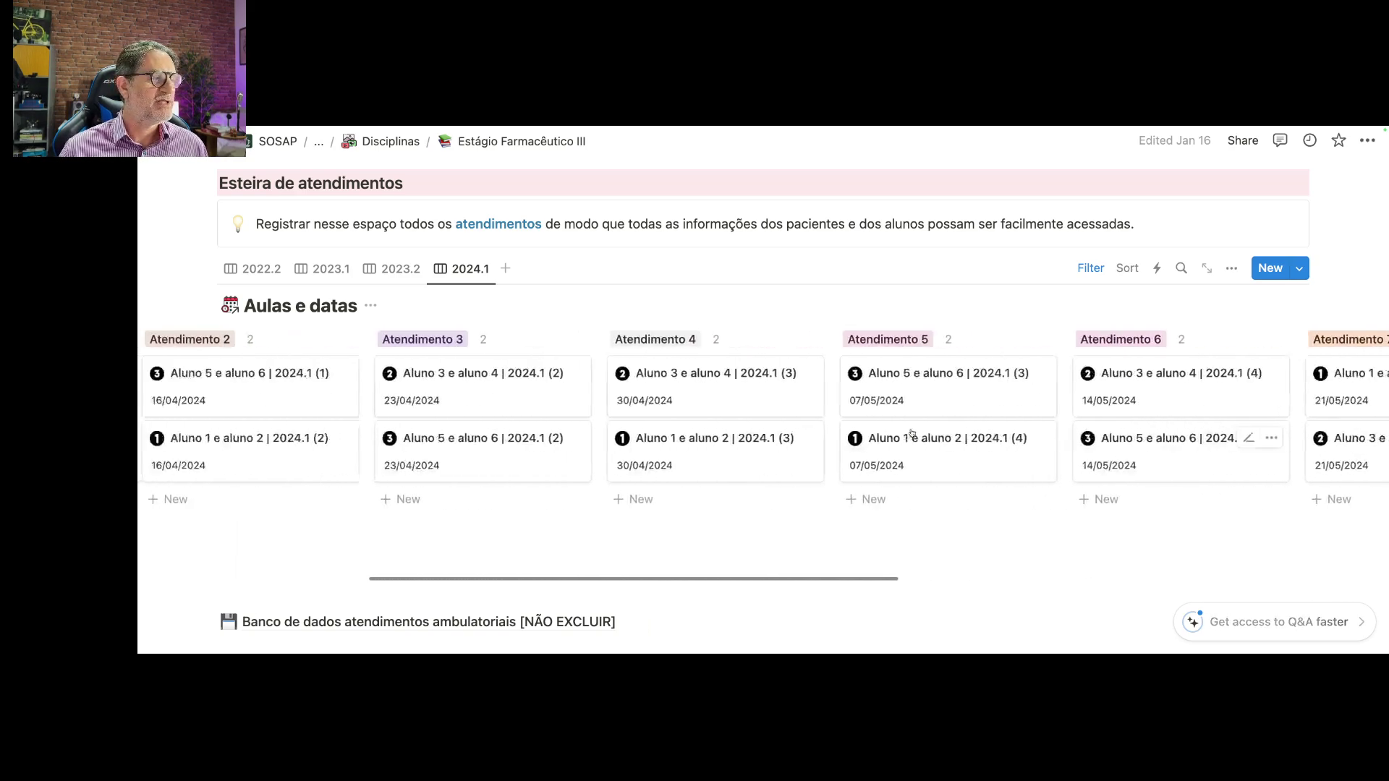
pyautogui.hscroll(-5, 912, 433)
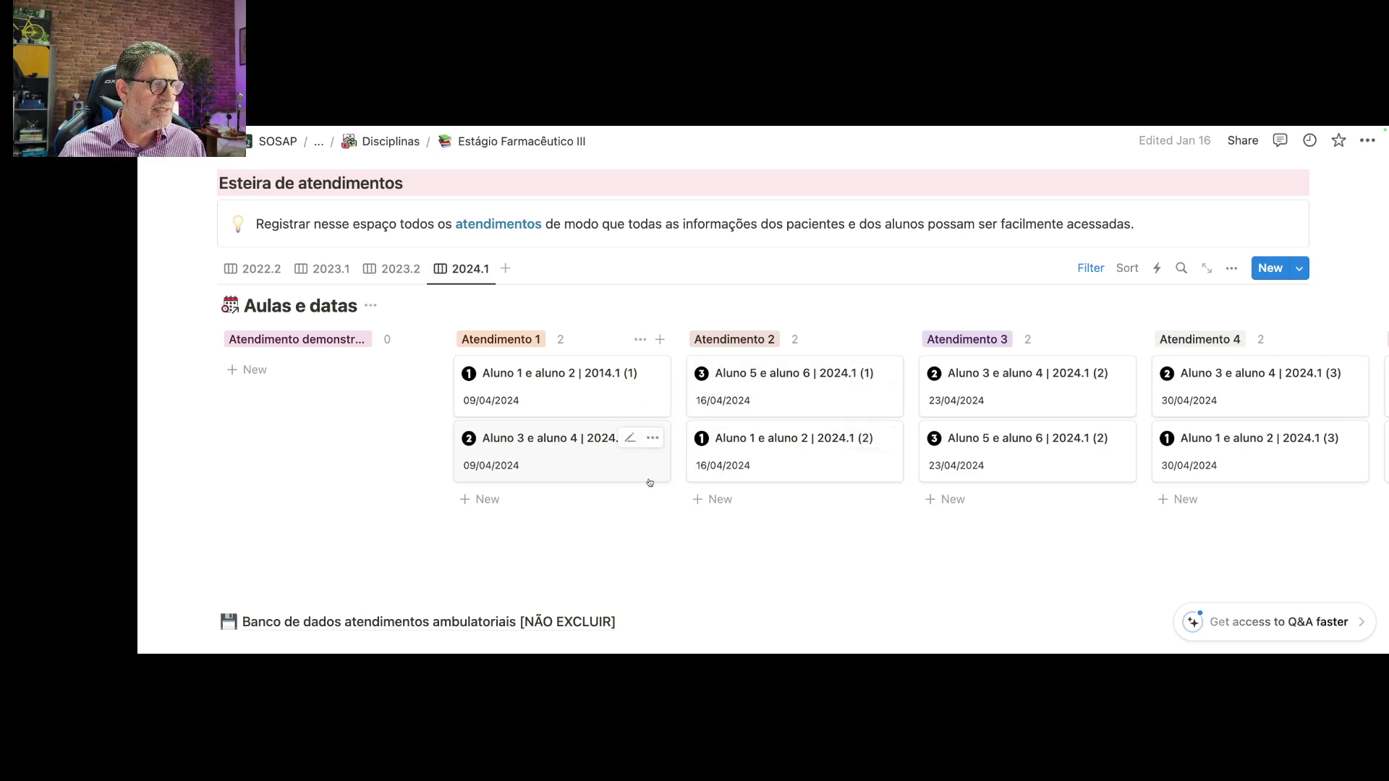
# - Move the card Aluno 5 e aluno 6 | 2024.1 (1) from Atendimento 2 to Atendimento 1 and back again
pyautogui.moveTo(777, 400); pyautogui.dragTo(591, 495)
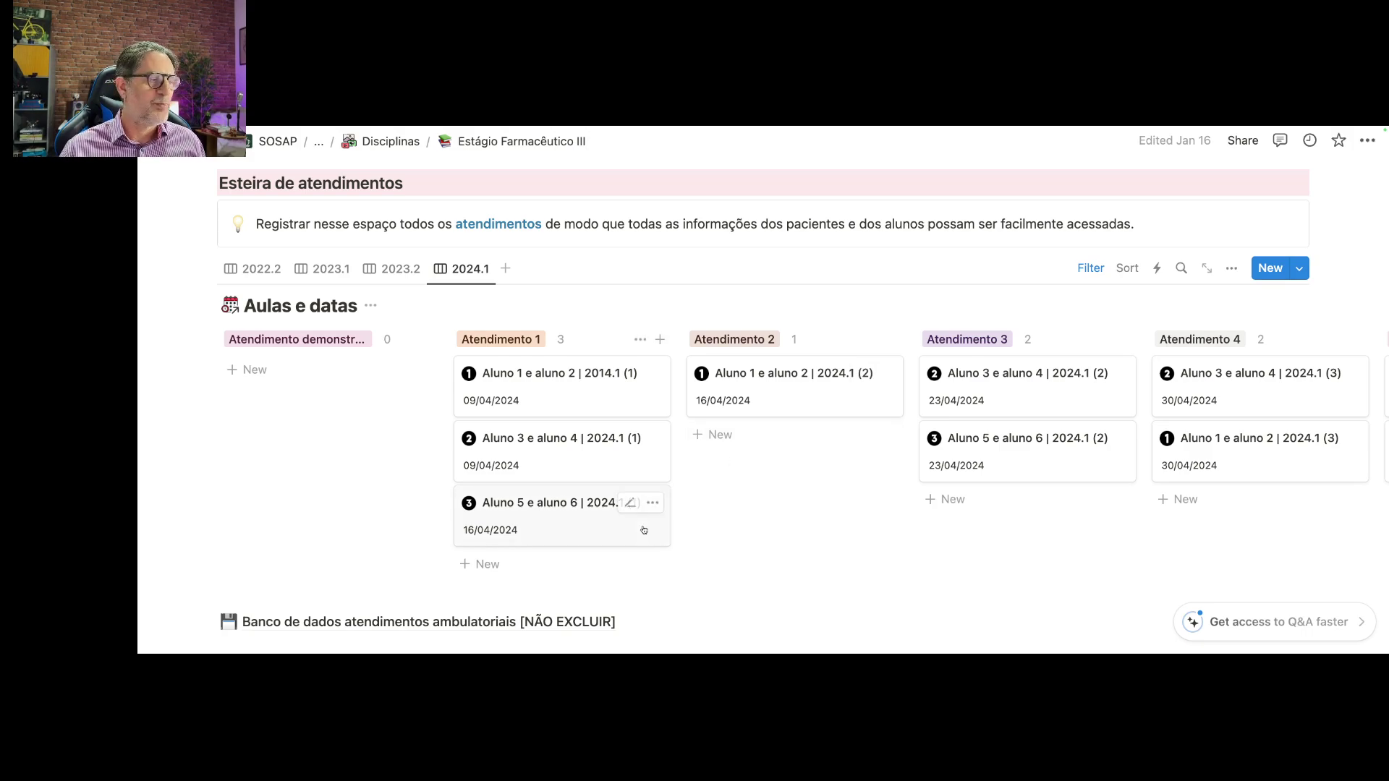
pyautogui.moveTo(574, 530); pyautogui.dragTo(677, 364)
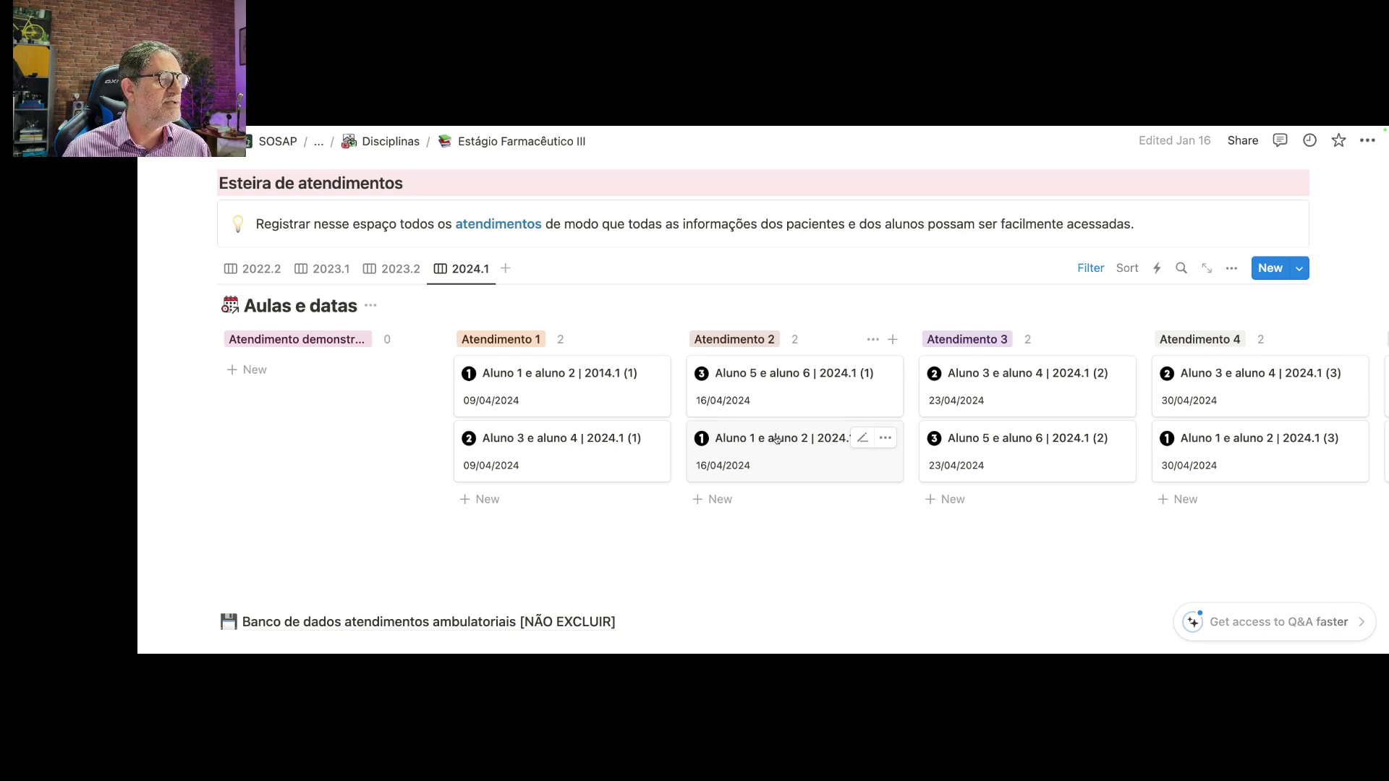
# - Open the Aluno 1 e aluno 2 | 2014.1 (1) card from Atendimento 1 as a full page
pyautogui.click(633, 402)
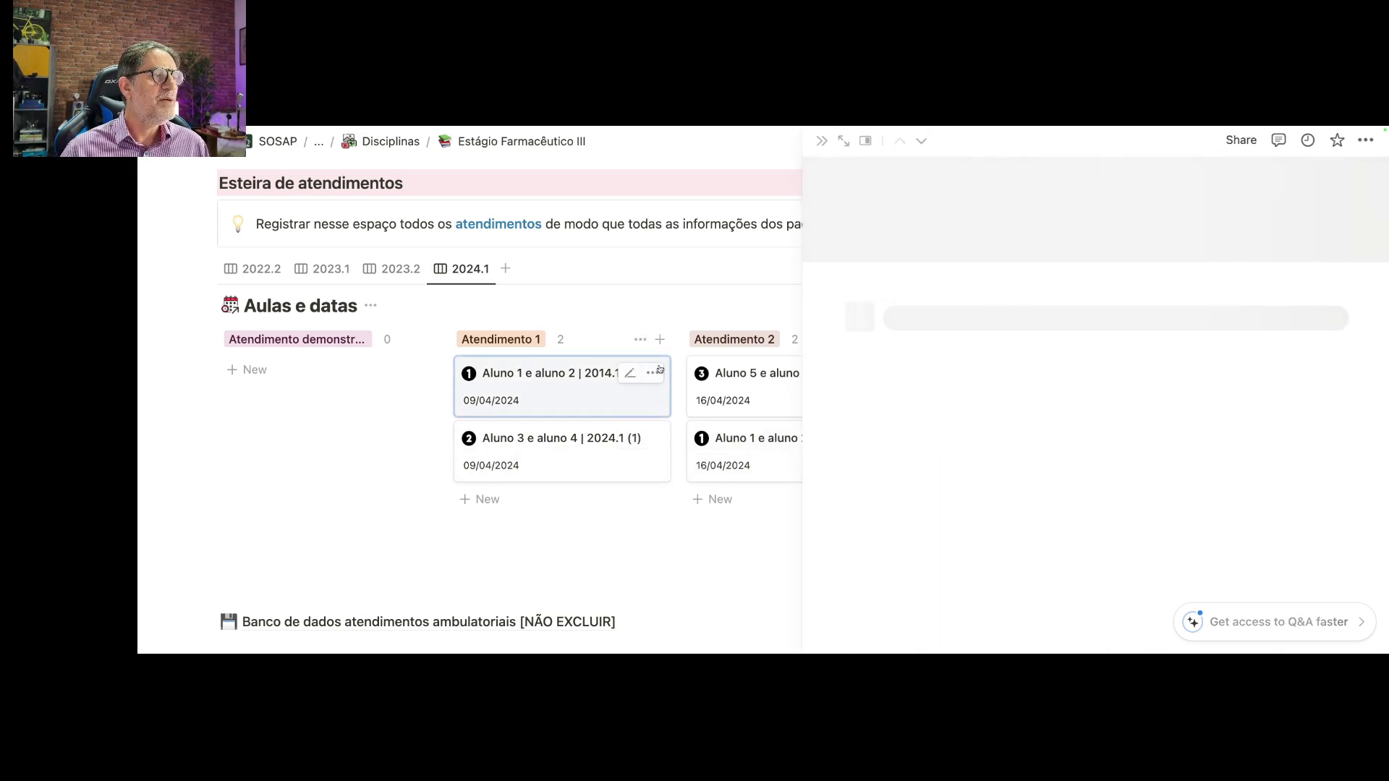
pyautogui.click(843, 141)
pyautogui.scroll(-5, 843, 358)
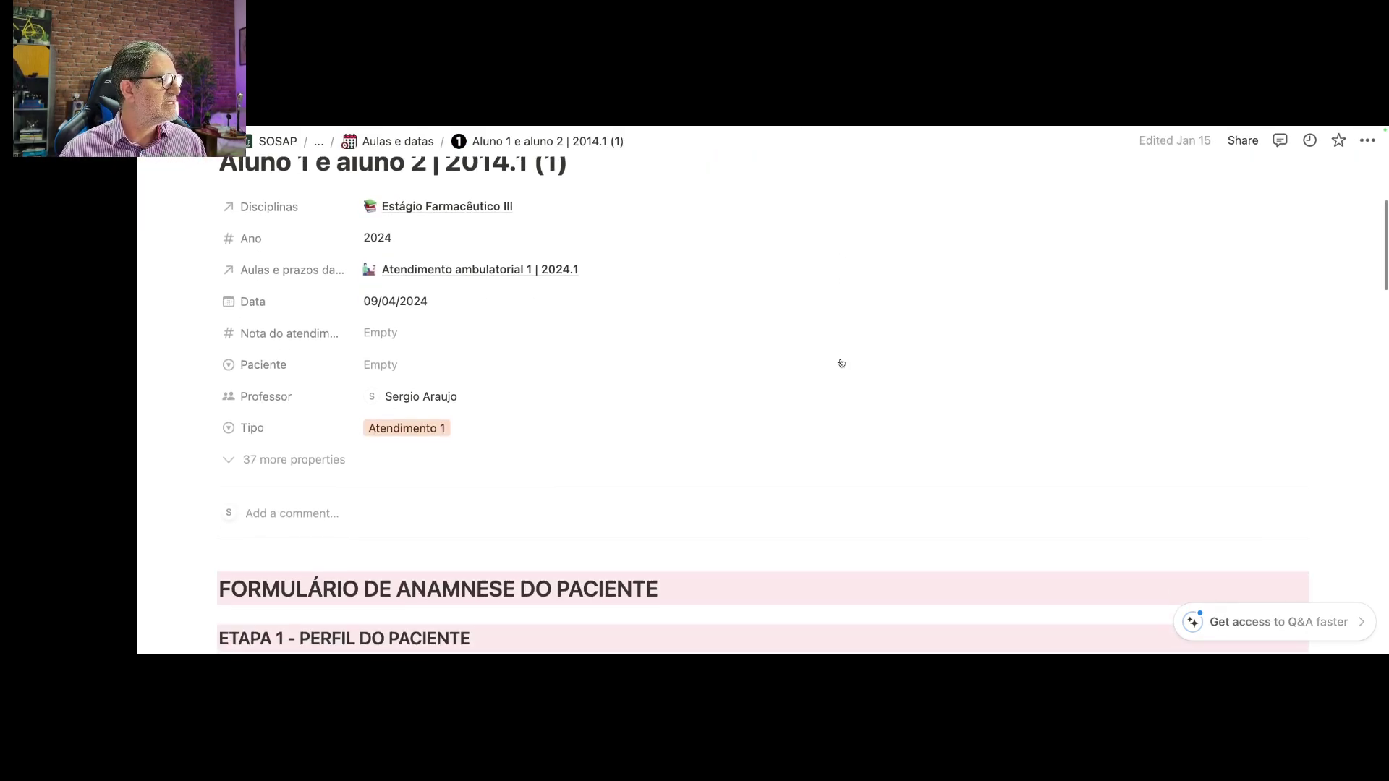
# - Examine the FORMULÁRIO DE ANAMNESE DO PACIENTE tables from ETAPA 1 - PERFIL DO PACIENTE down to ETAPA 6 - INTERVENÇÕES FARMACÊUTICAS
pyautogui.scroll(-3, 841, 363)
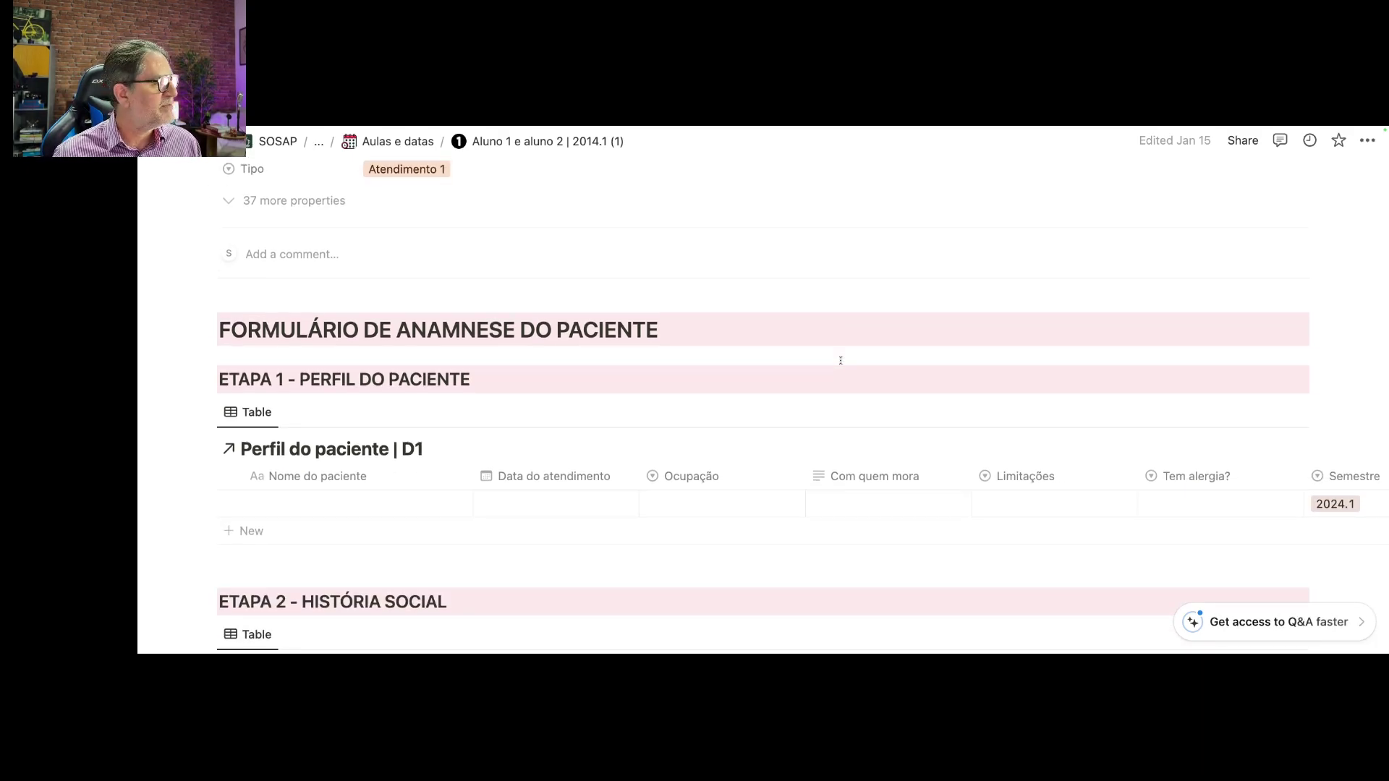
pyautogui.scroll(-2, 840, 360)
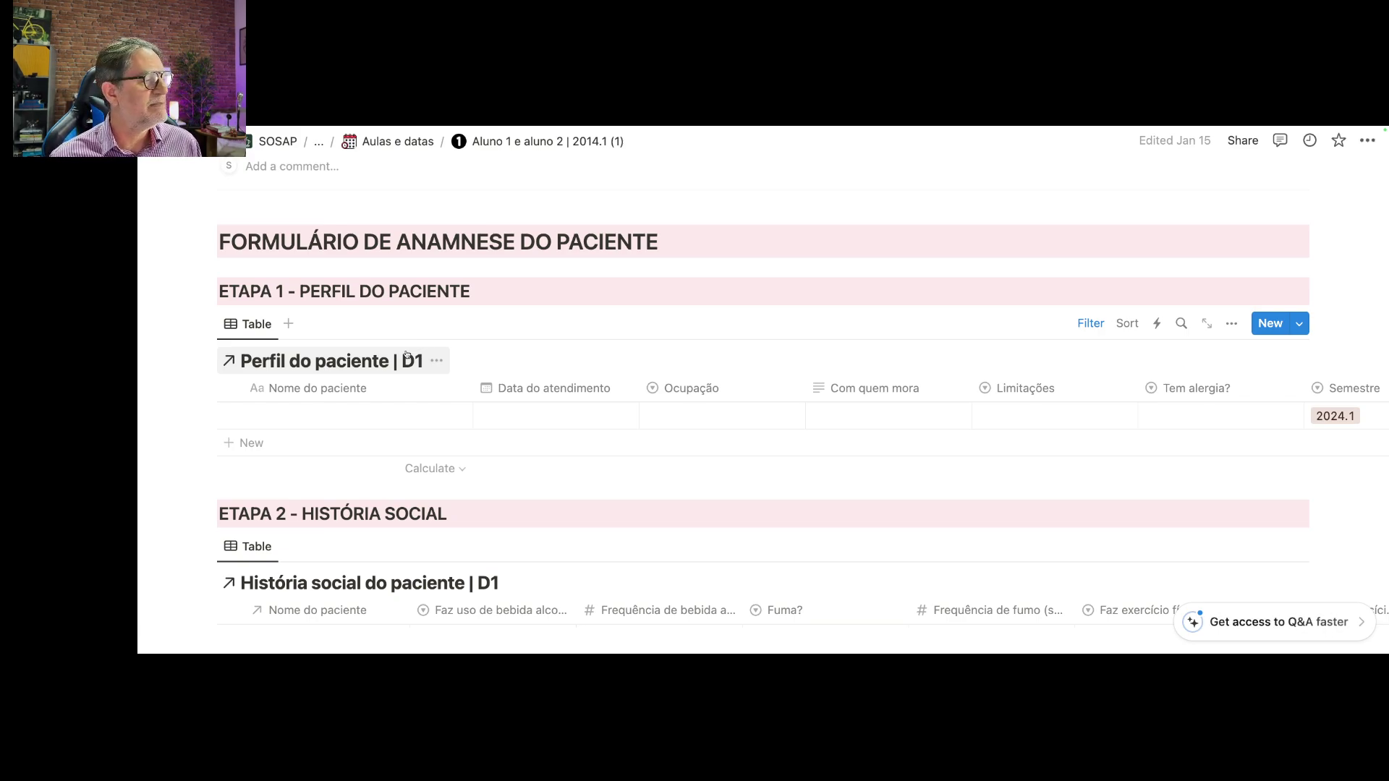
pyautogui.scroll(-5, 406, 356)
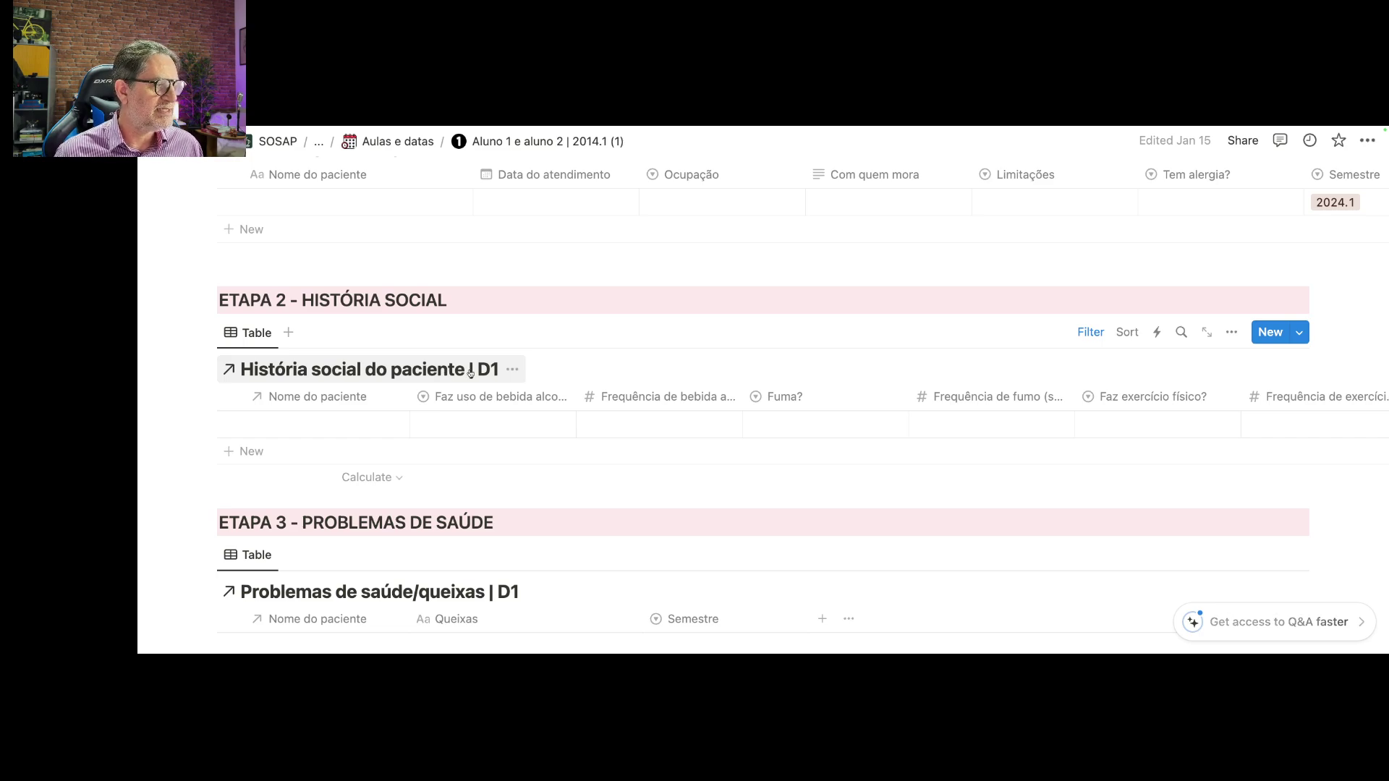
pyautogui.scroll(-5, 419, 325)
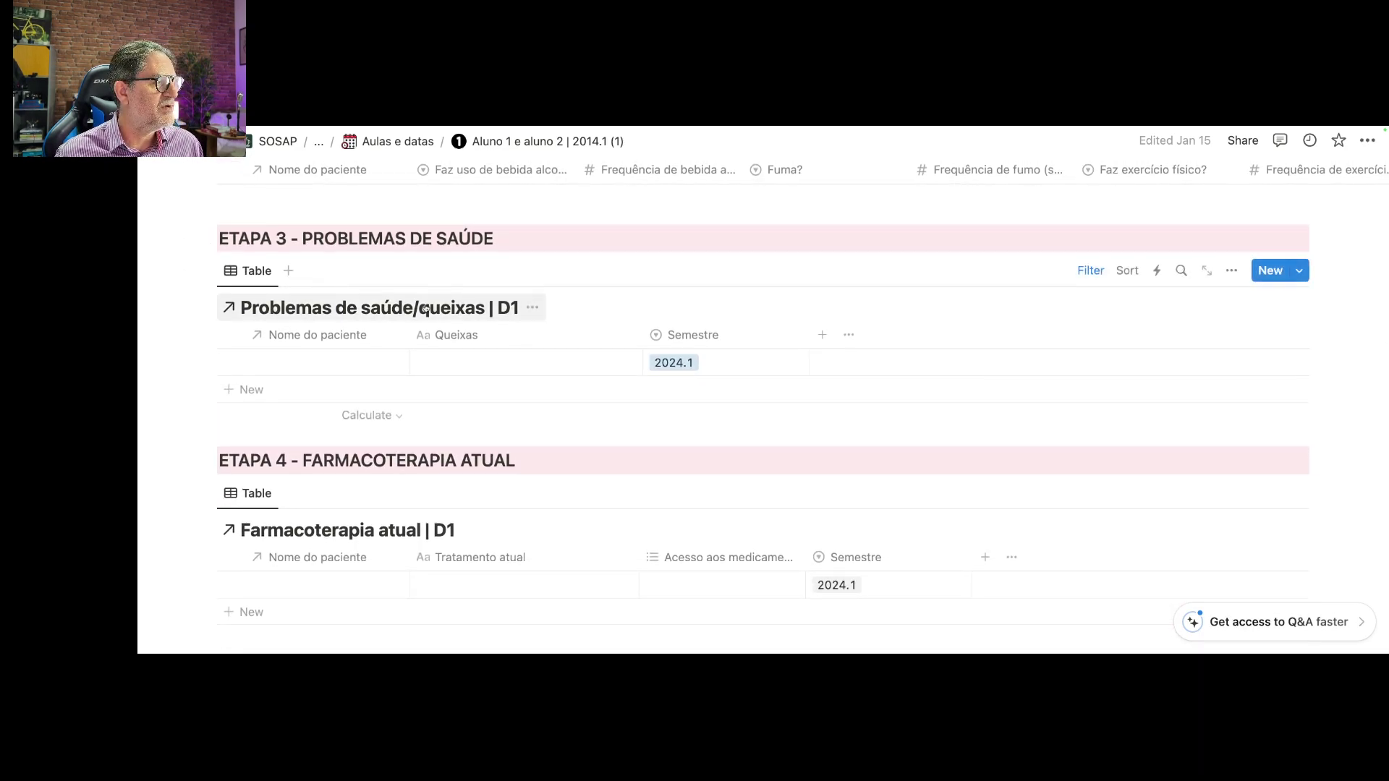
pyautogui.scroll(-4, 437, 307)
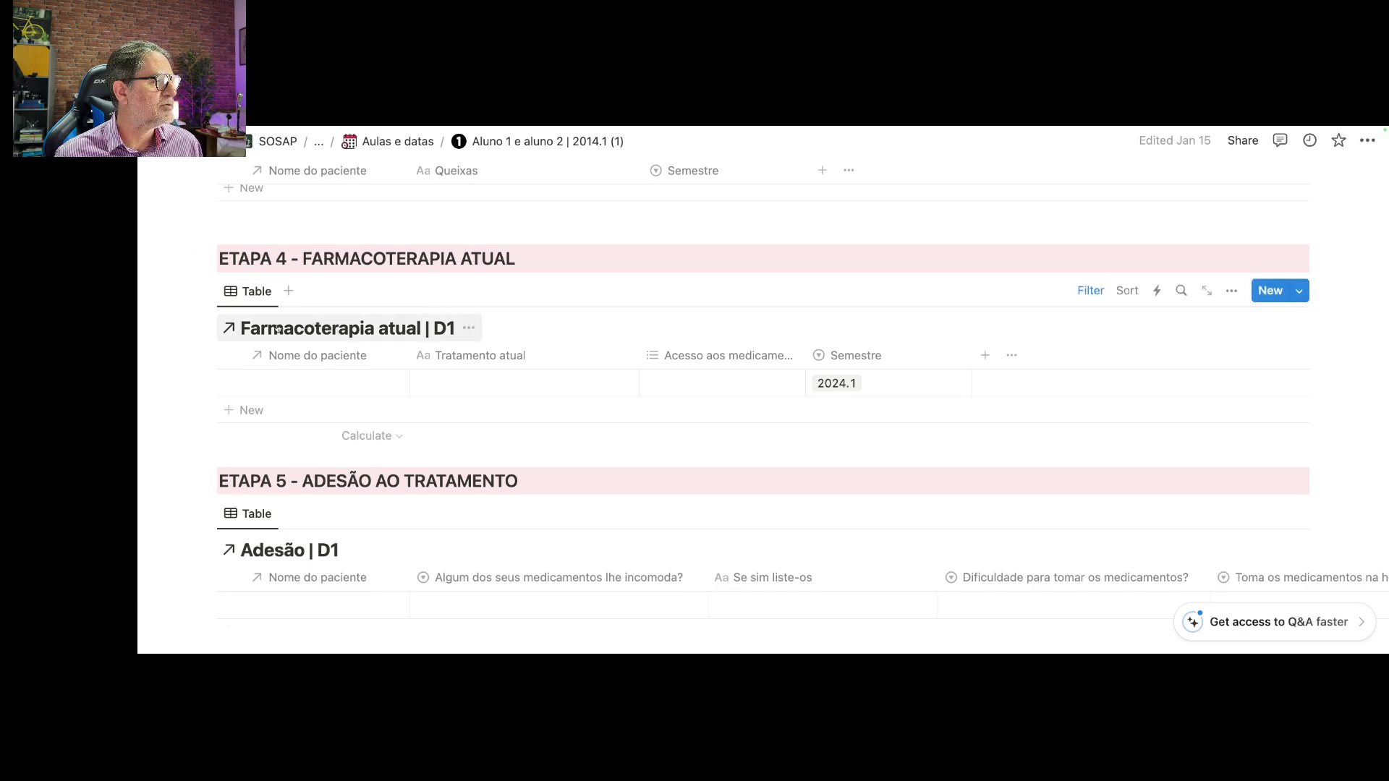
pyautogui.scroll(-4, 370, 329)
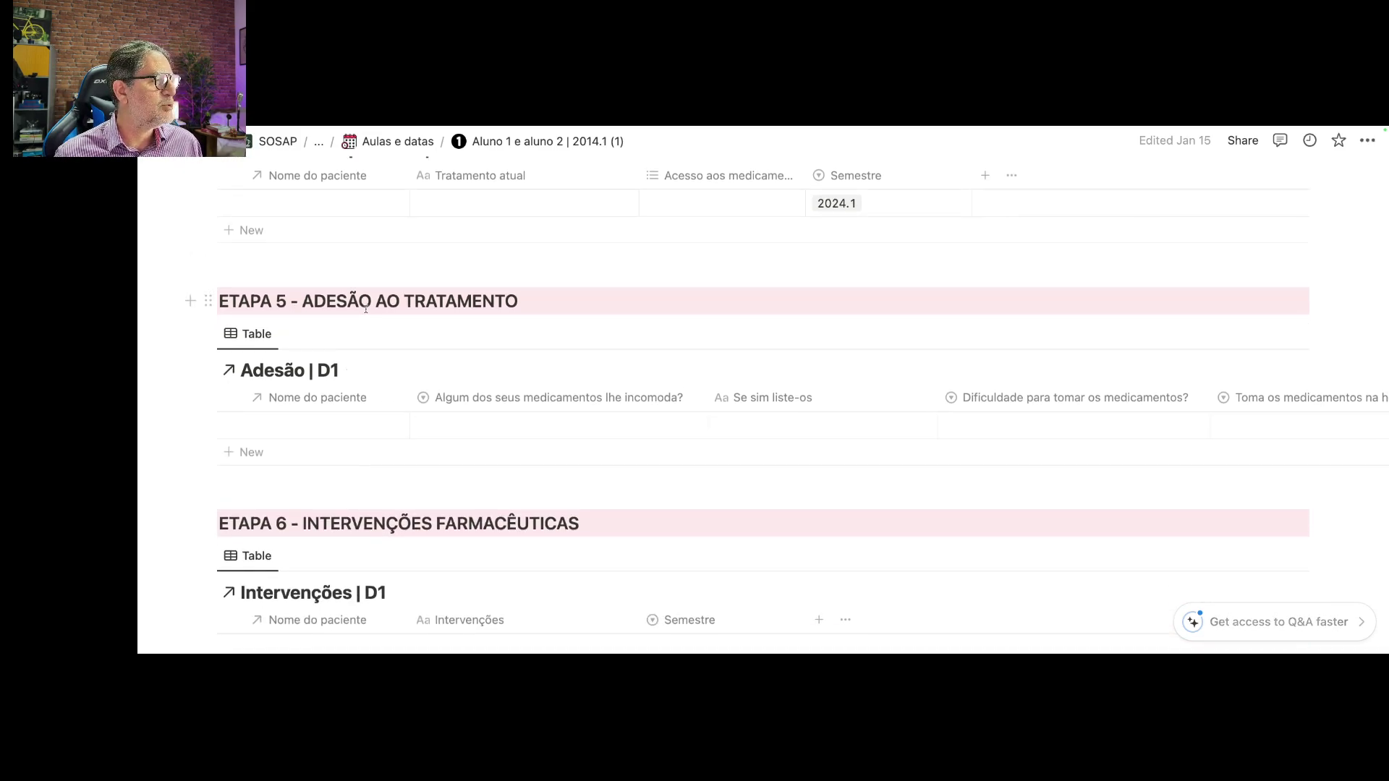
pyautogui.scroll(-4, 438, 304)
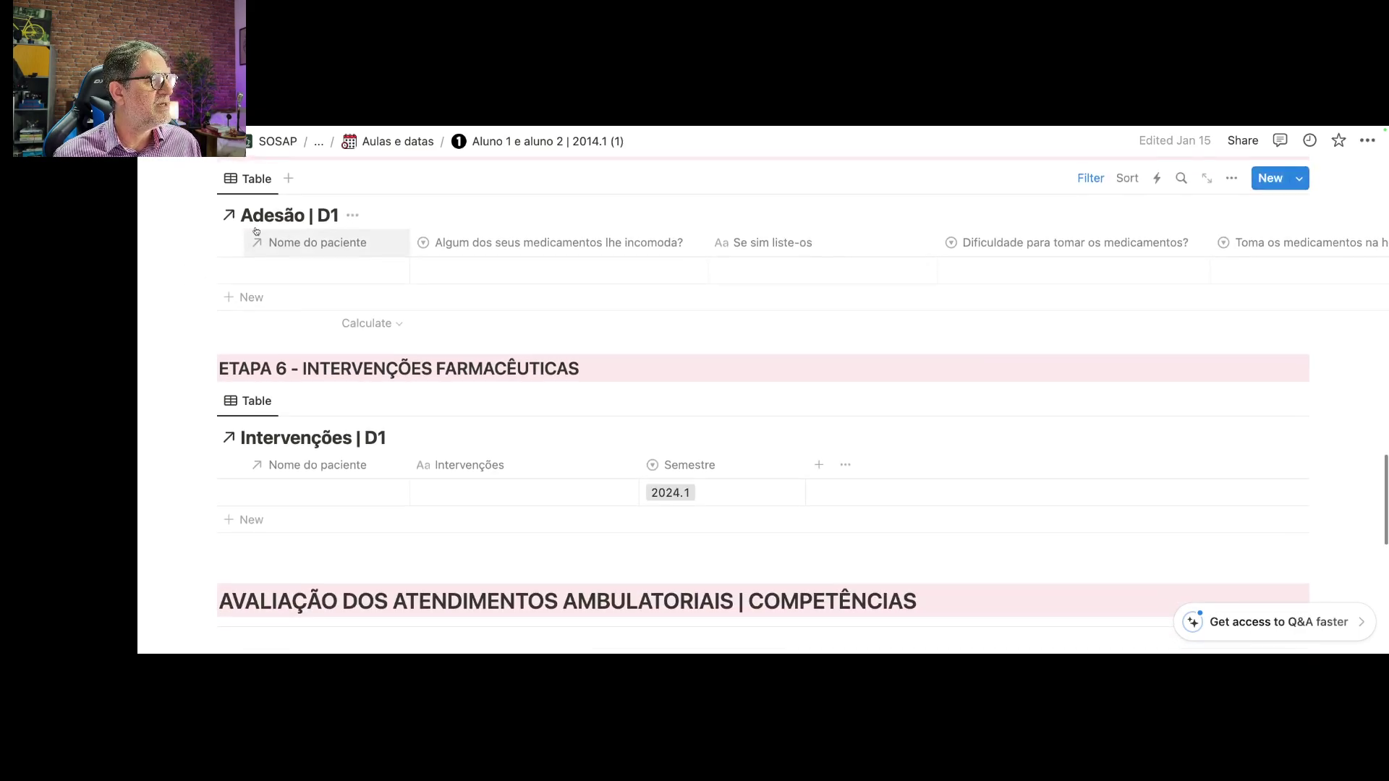
pyautogui.scroll(-3, 320, 311)
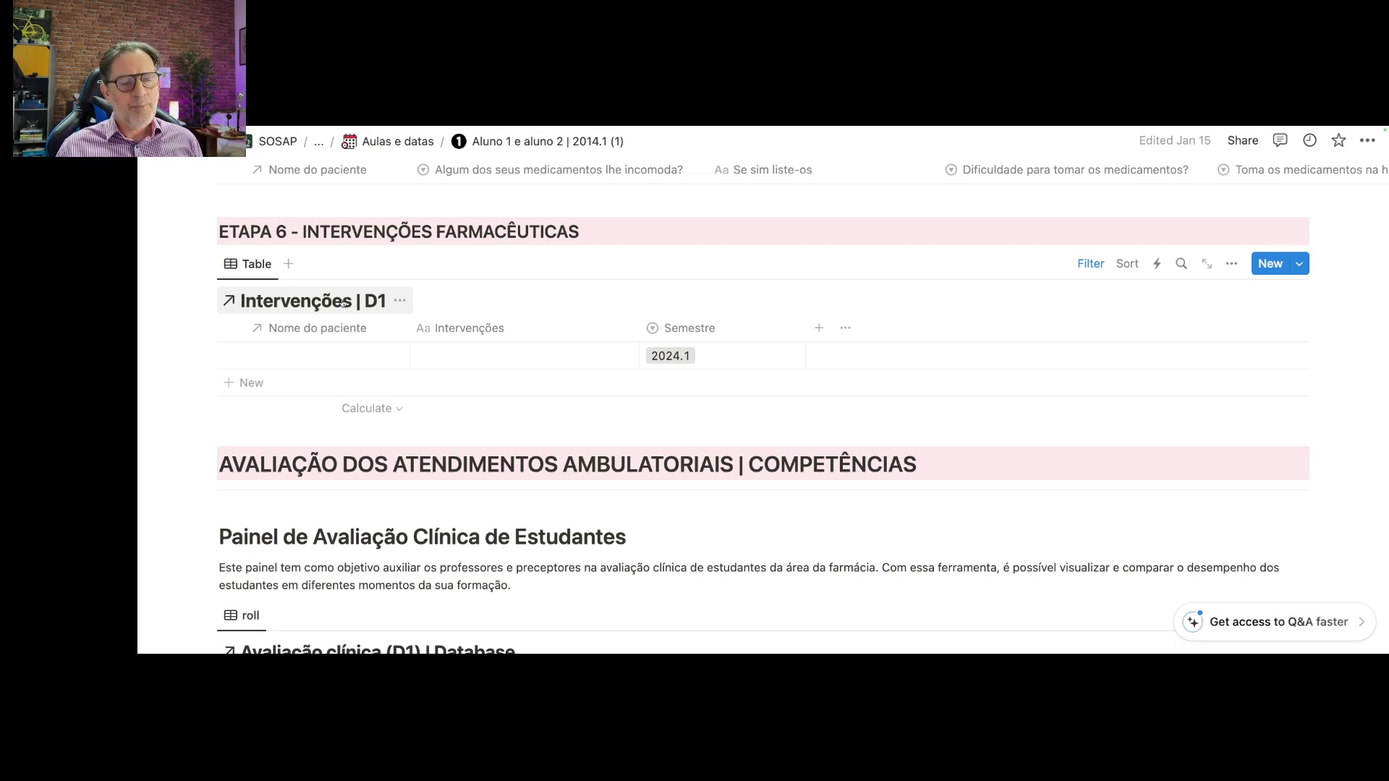
# - Return to the page properties and review the columns of the Perfil do paciente | D1 table under ETAPA 1
pyautogui.scroll(15, 343, 302)
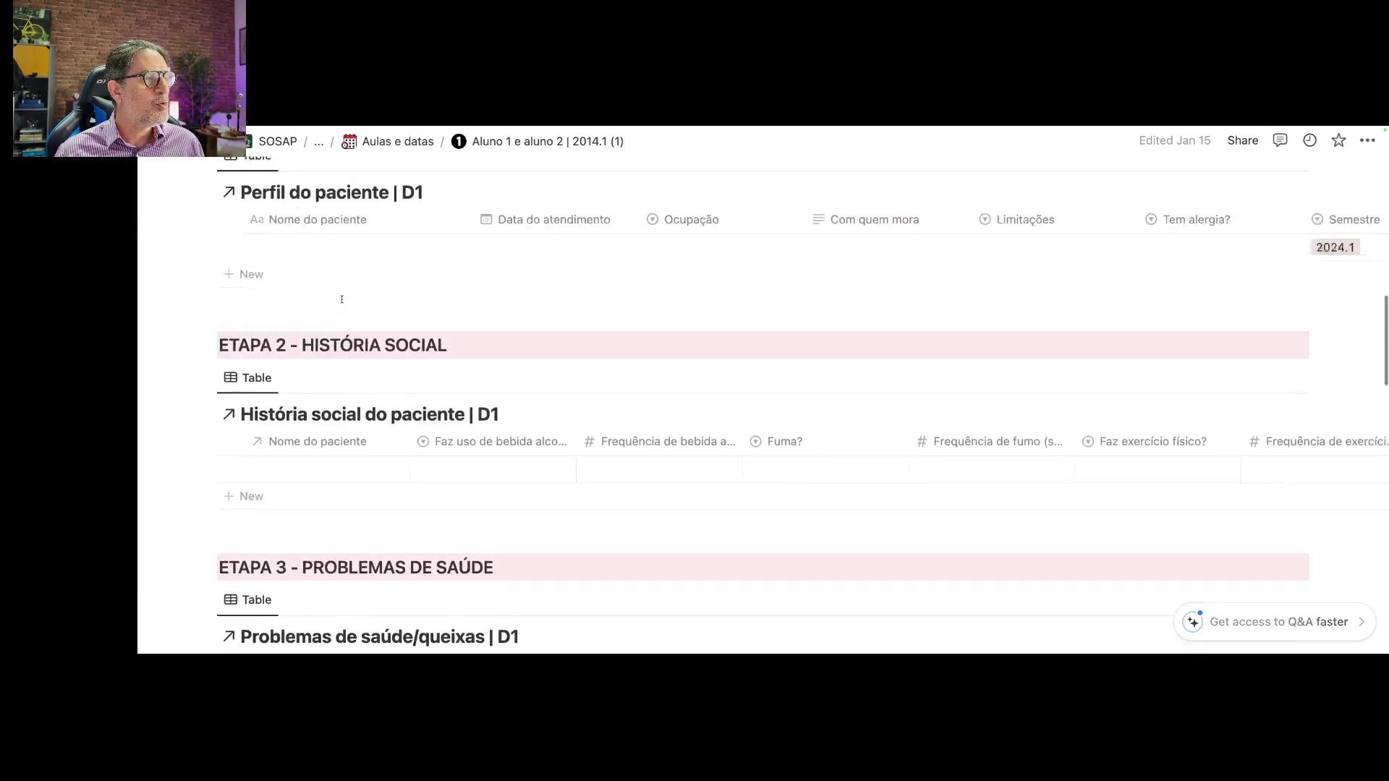
pyautogui.scroll(3, 343, 302)
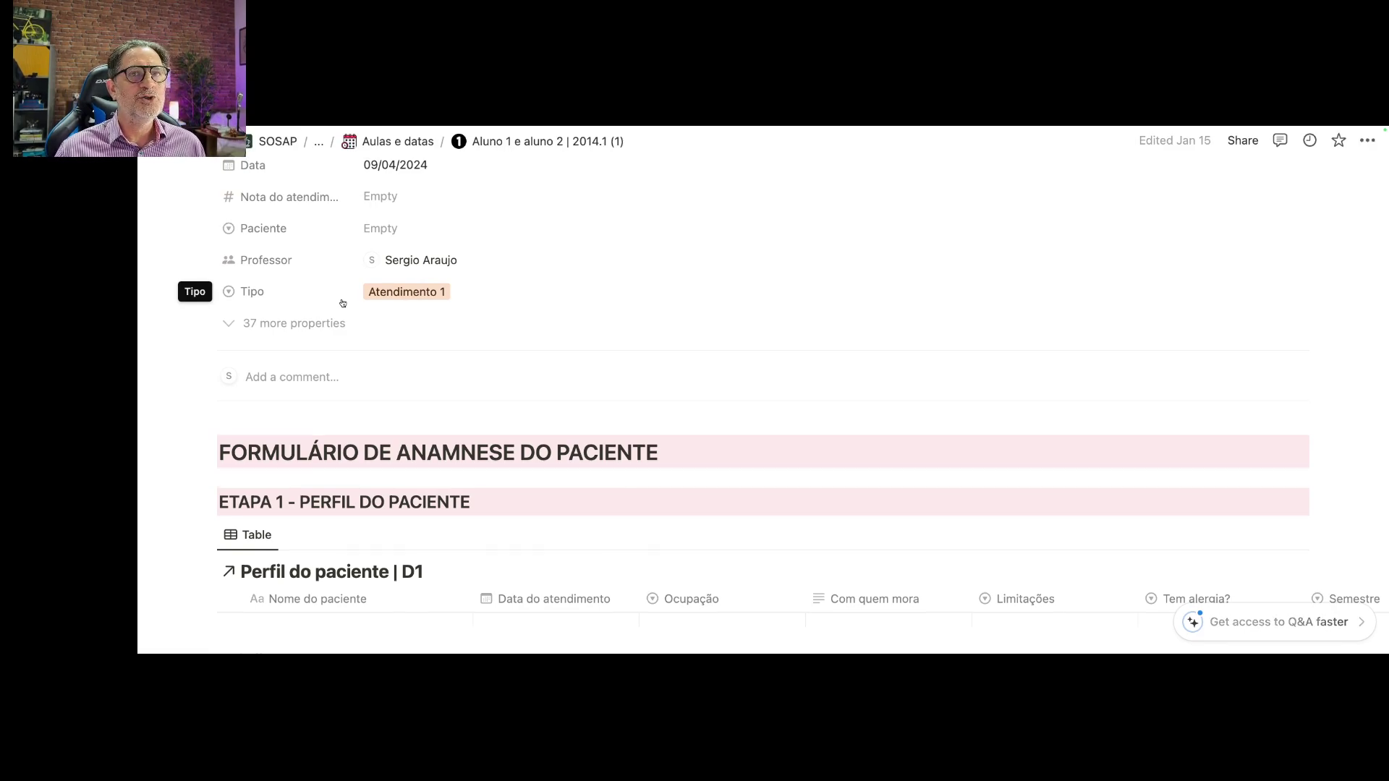
pyautogui.scroll(-1, 343, 303)
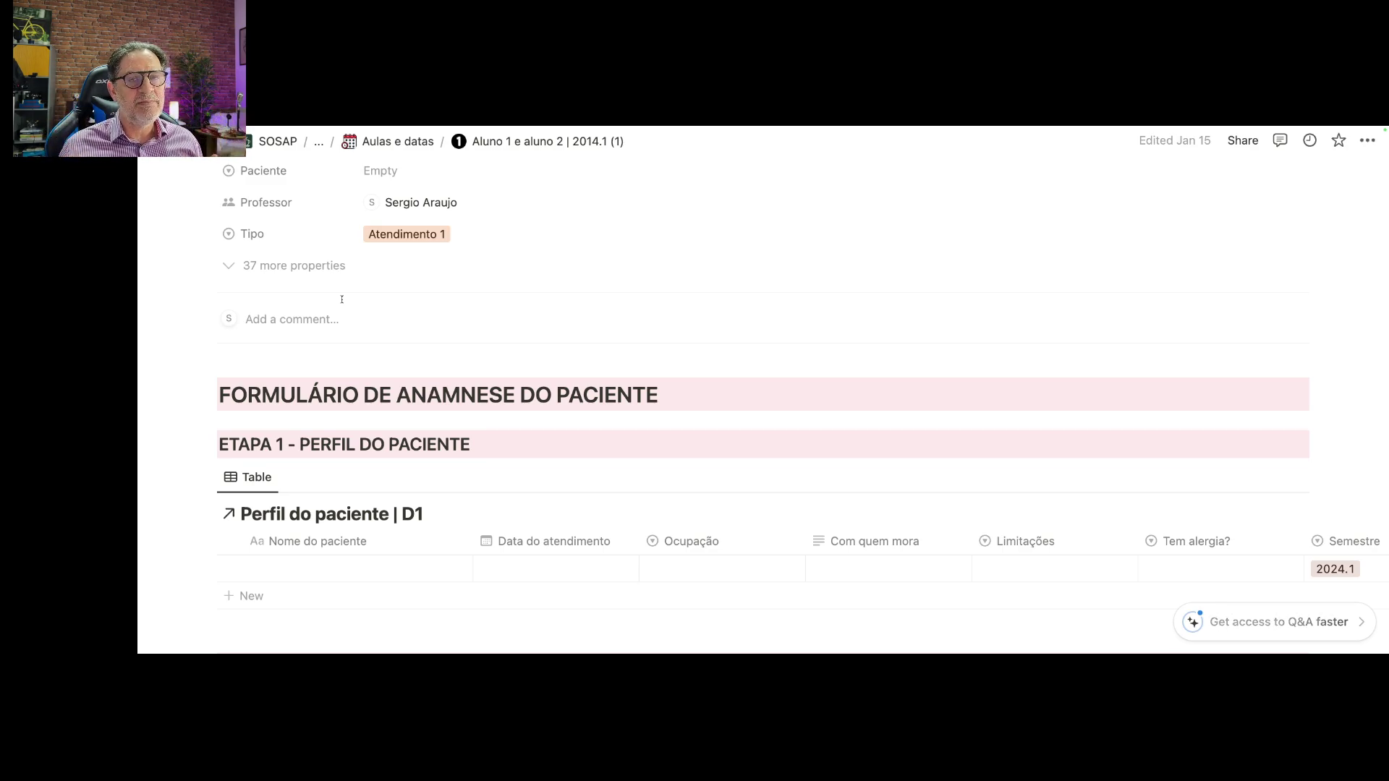
pyautogui.scroll(-5, 433, 306)
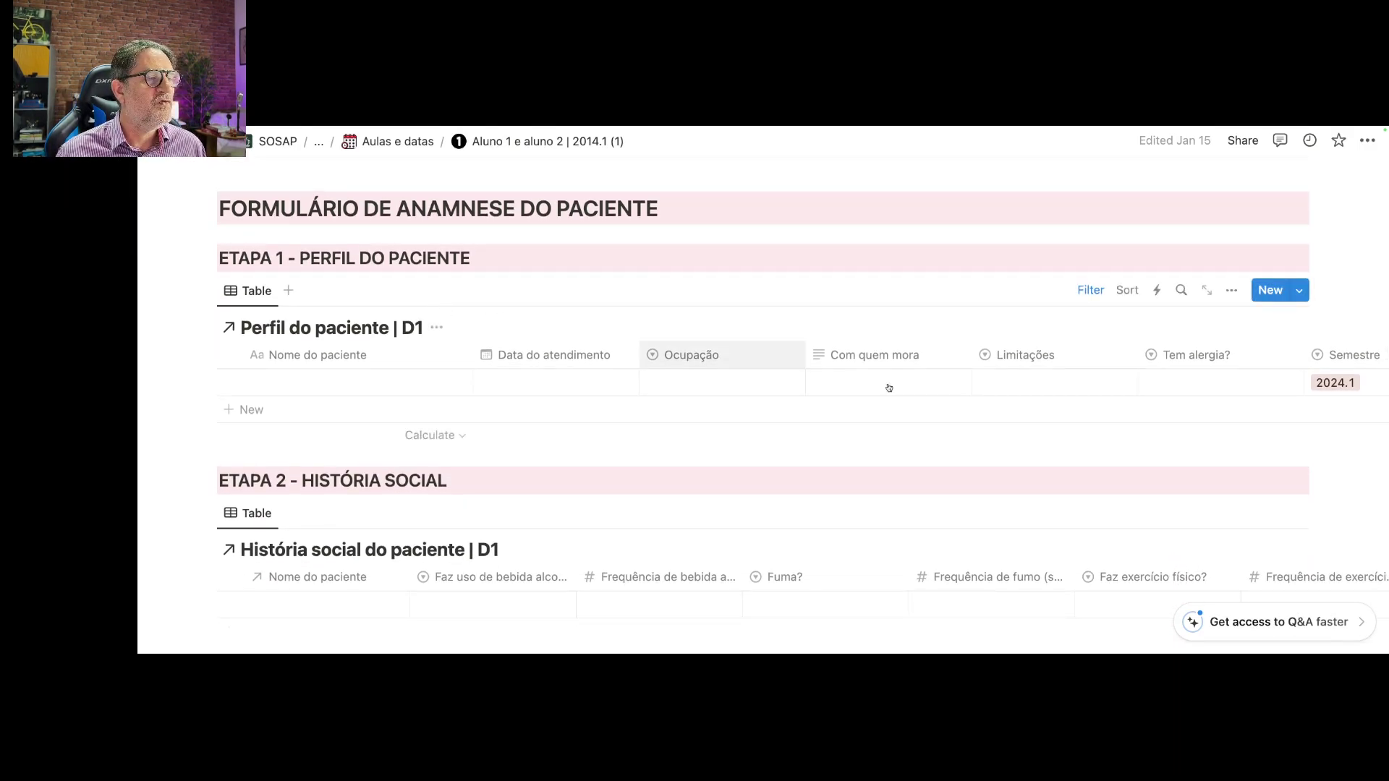
# - Check the Semestre column of the Perfil do paciente | D1 table and show the table's active filters
pyautogui.hscroll(3, 1074, 404)
pyautogui.hscroll(1, 1073, 404)
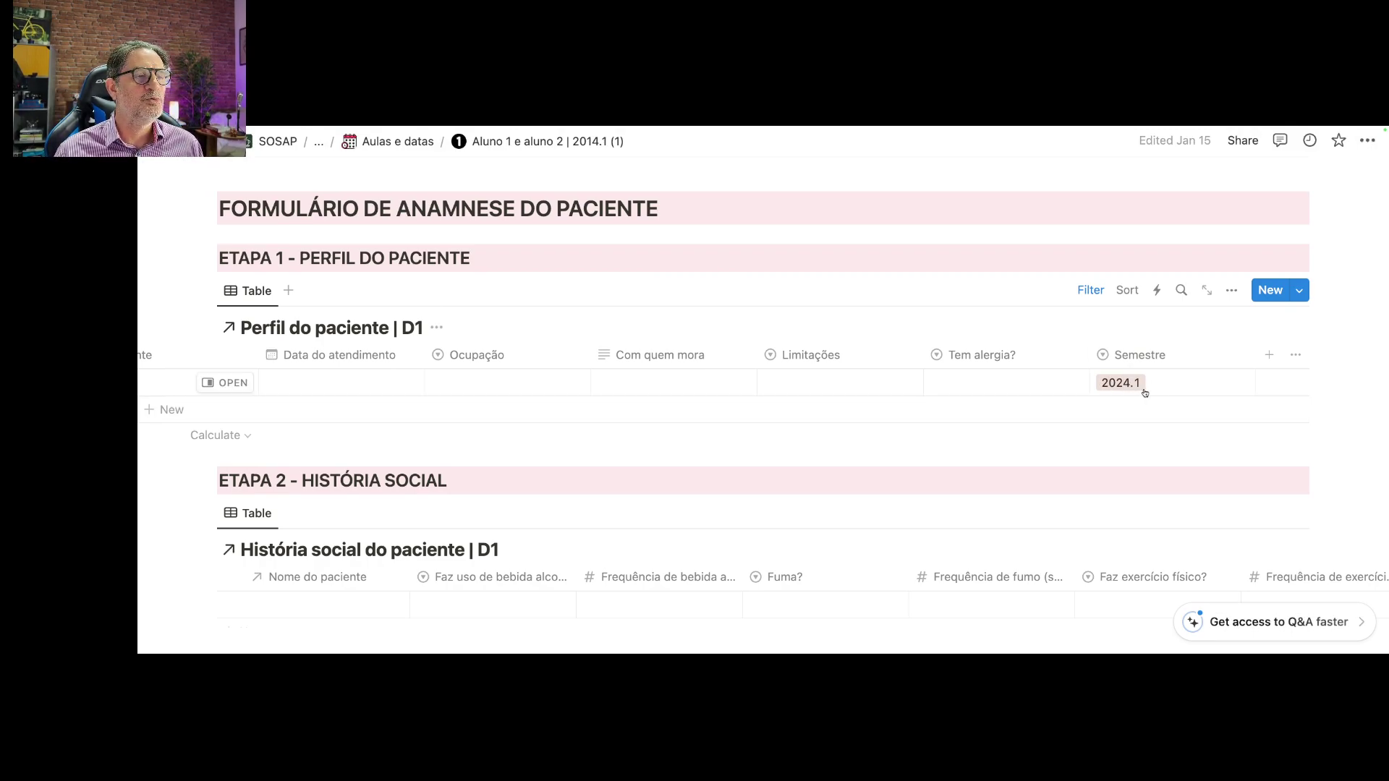
pyautogui.click(1090, 290)
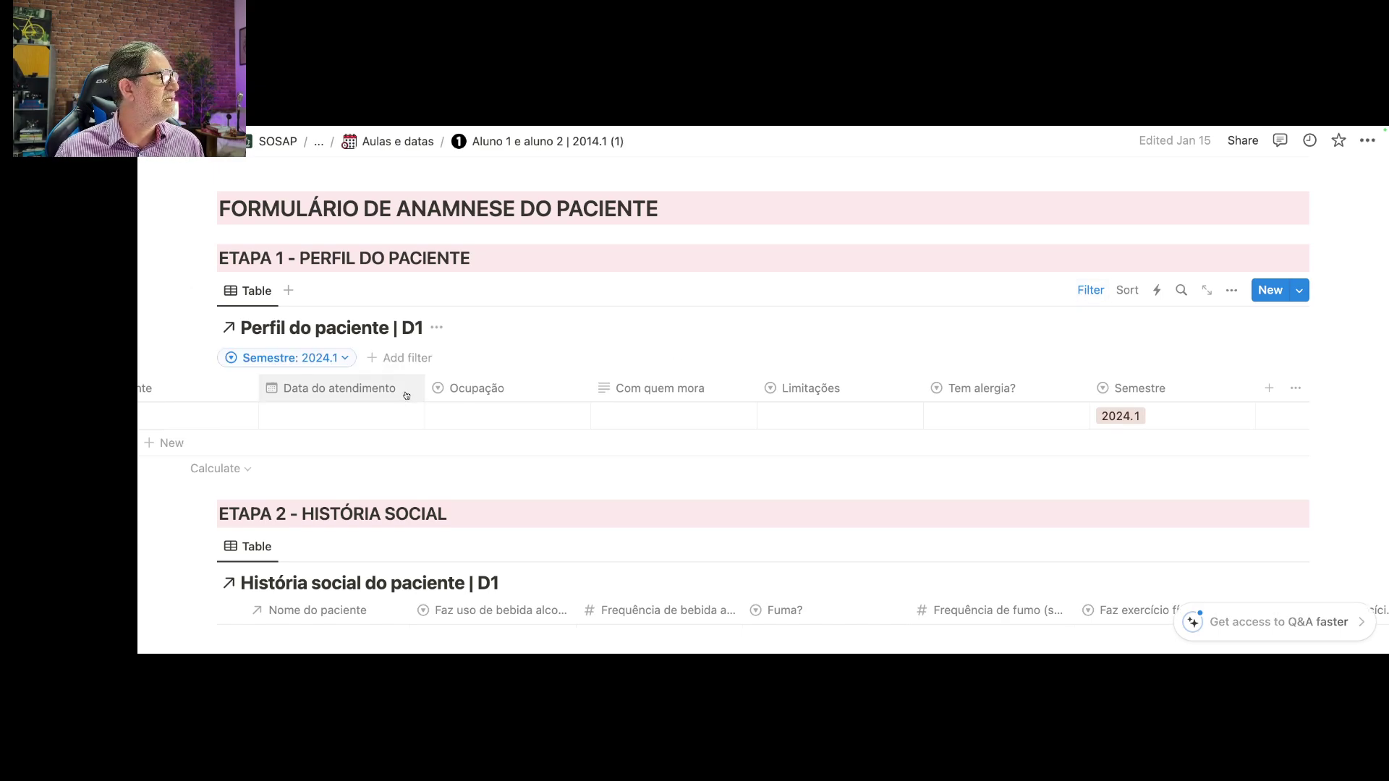
# - Enter Paciente teste as the Nome do paciente in the empty row of the Perfil do paciente | D1 table
pyautogui.hscroll(-3, 406, 391)
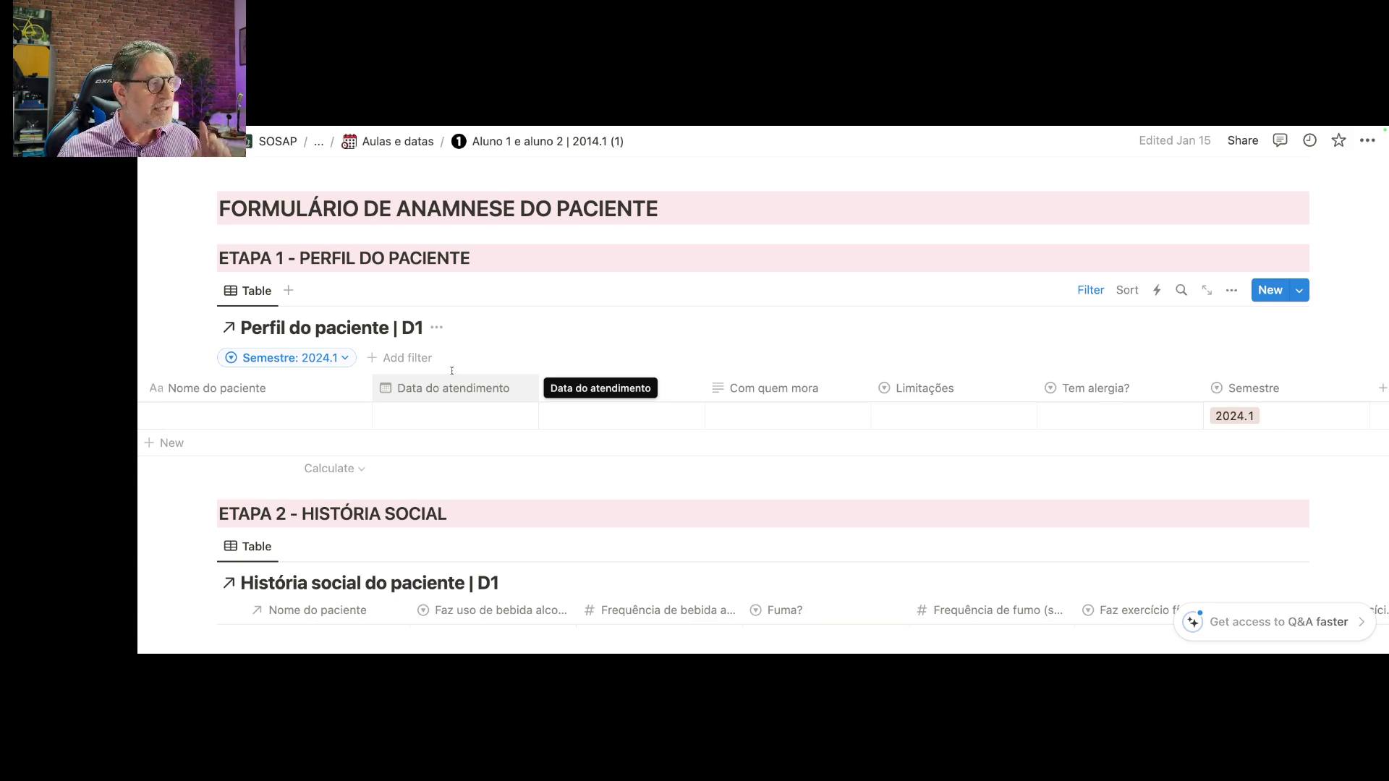
pyautogui.hscroll(-3, 486, 394)
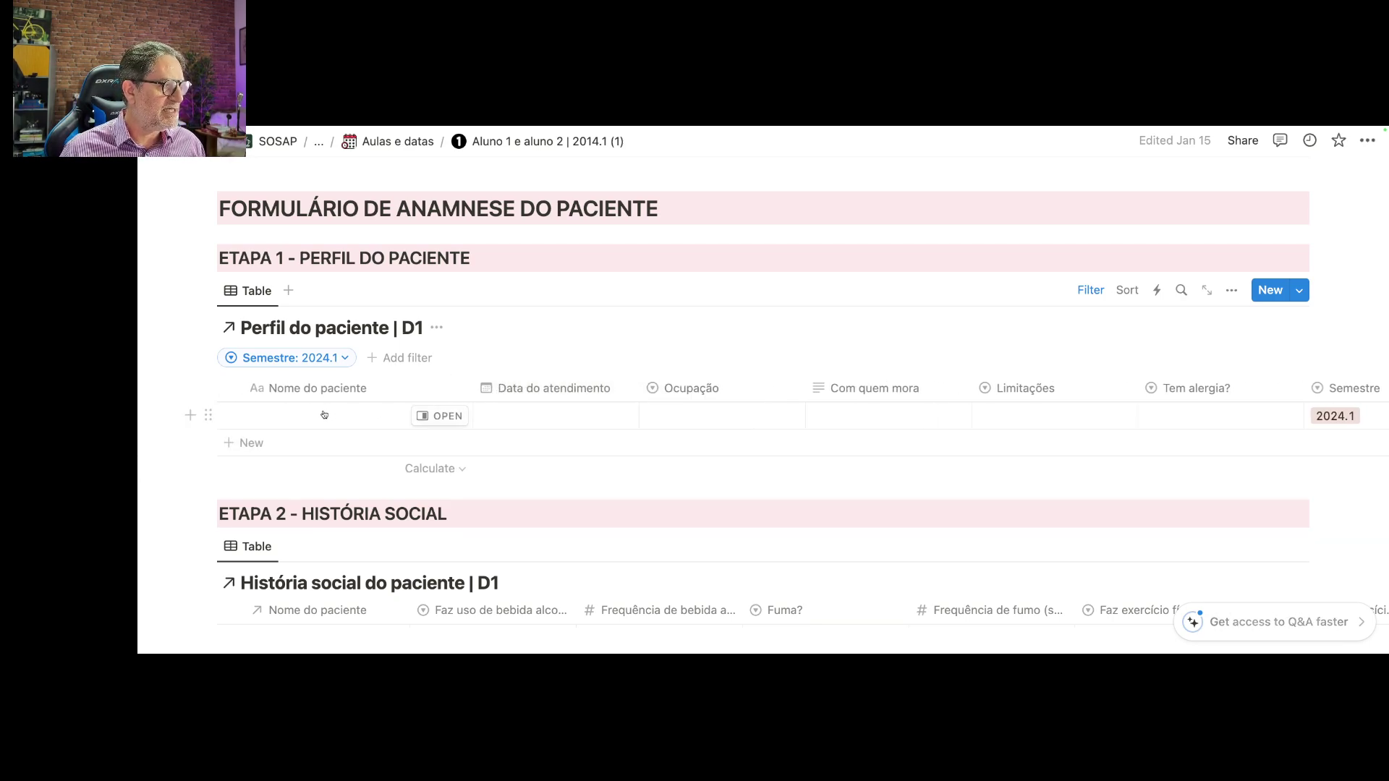
pyautogui.click(357, 416)
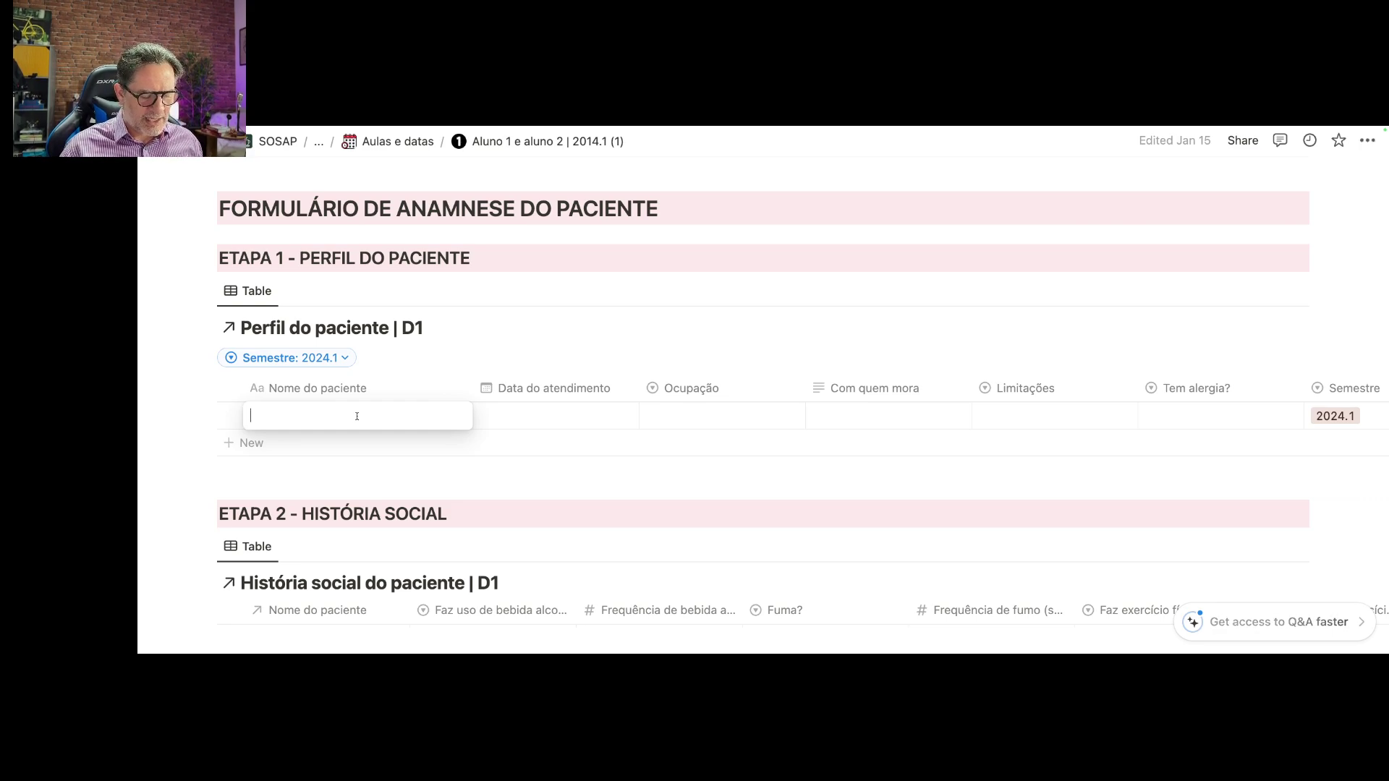
pyautogui.write('Paciente teste')
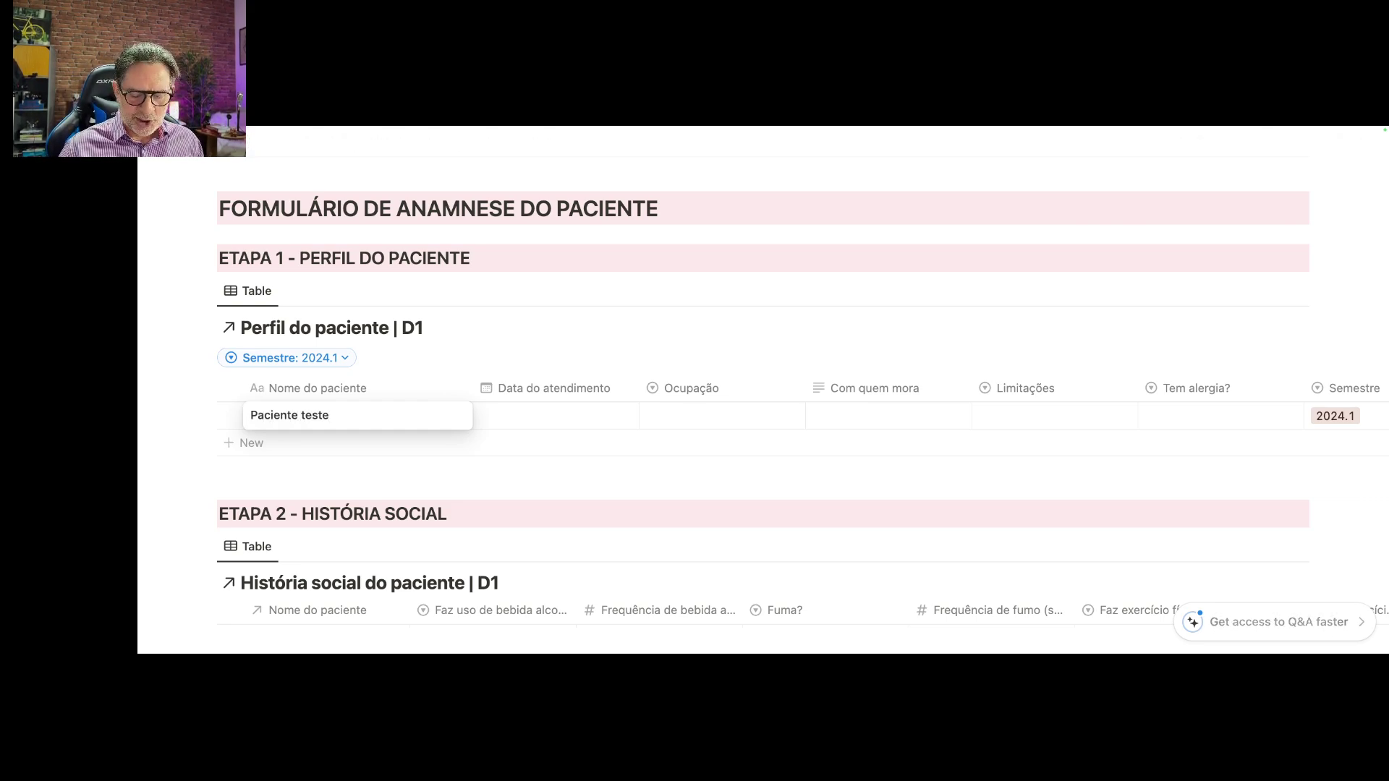
pyautogui.press('Return')
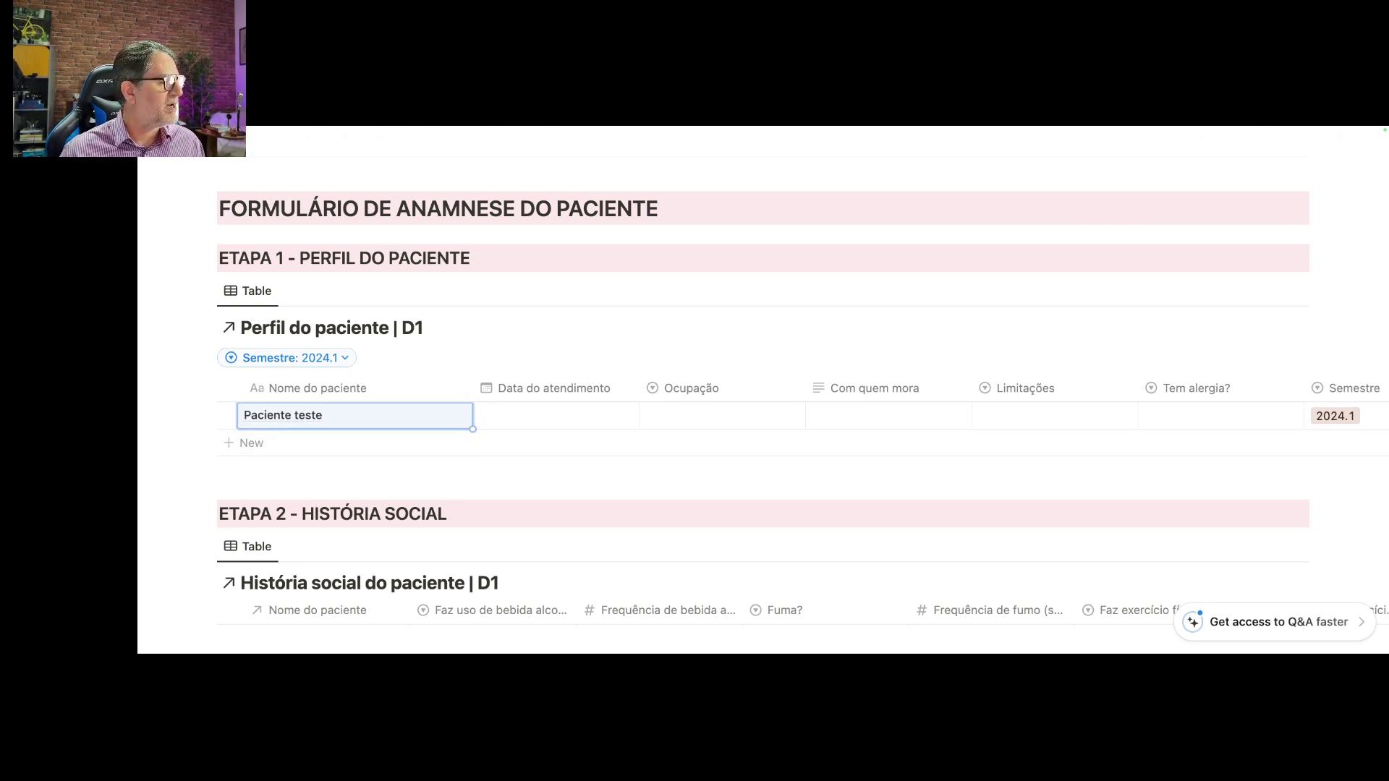
# - Set the Data do atendimento of Paciente teste to 19/01/2024 and open the row's Ocupação options
pyautogui.click(535, 417)
pyautogui.click(611, 349)
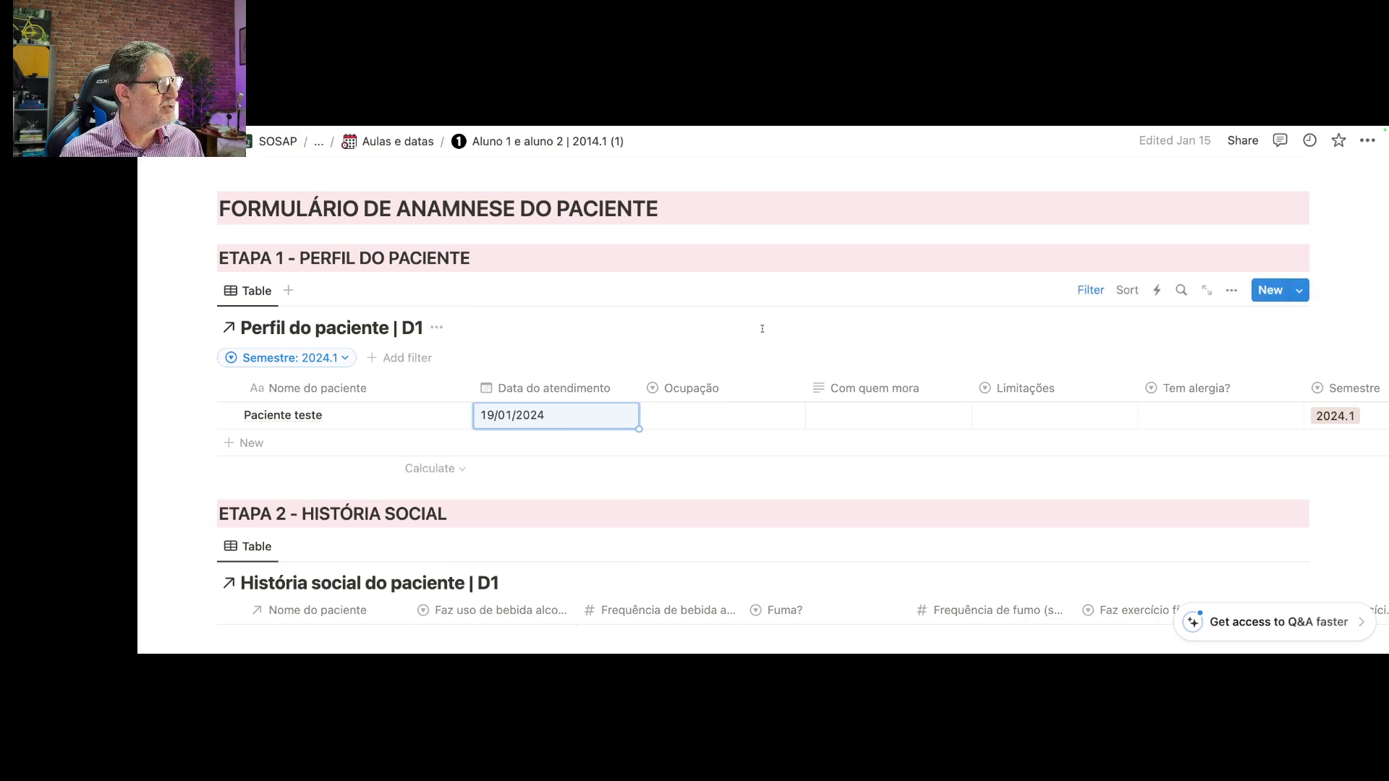
pyautogui.click(701, 420)
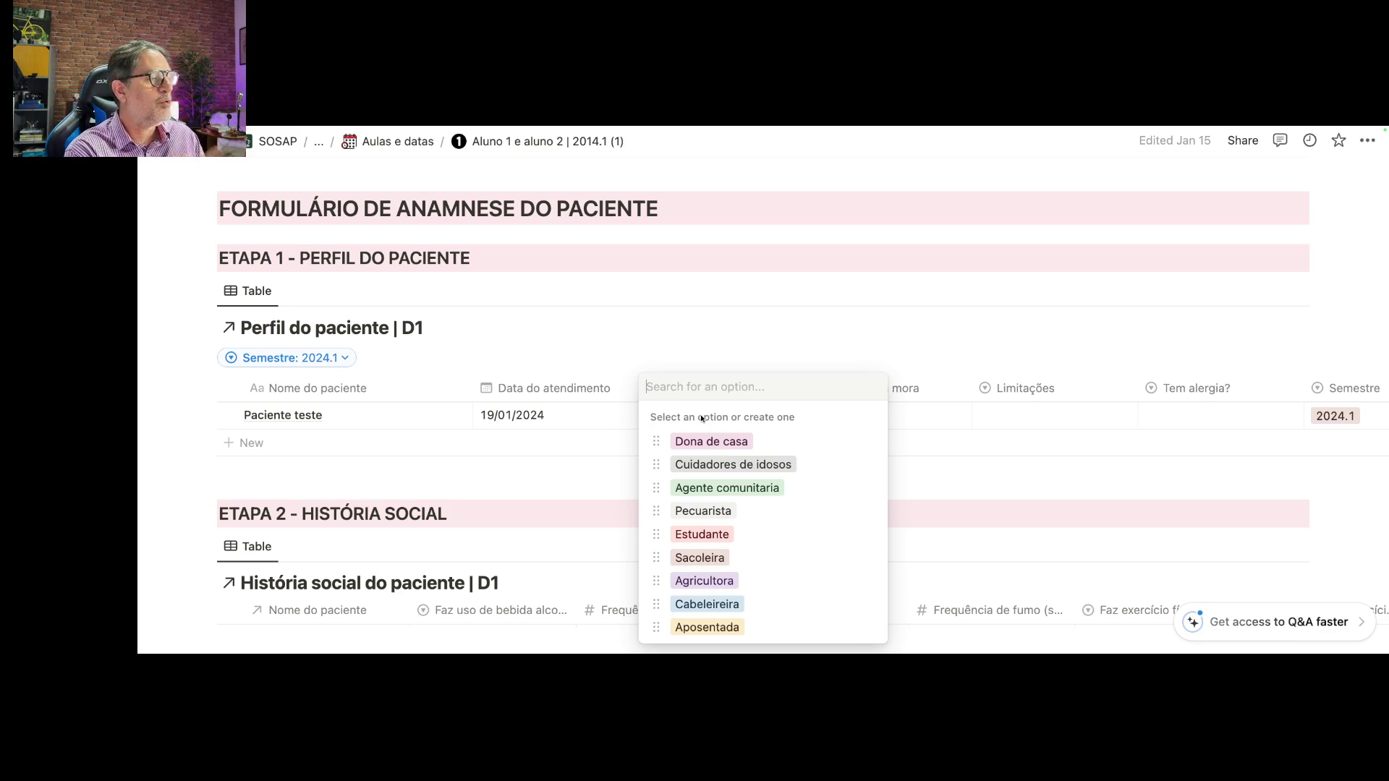
pyautogui.write('testte')
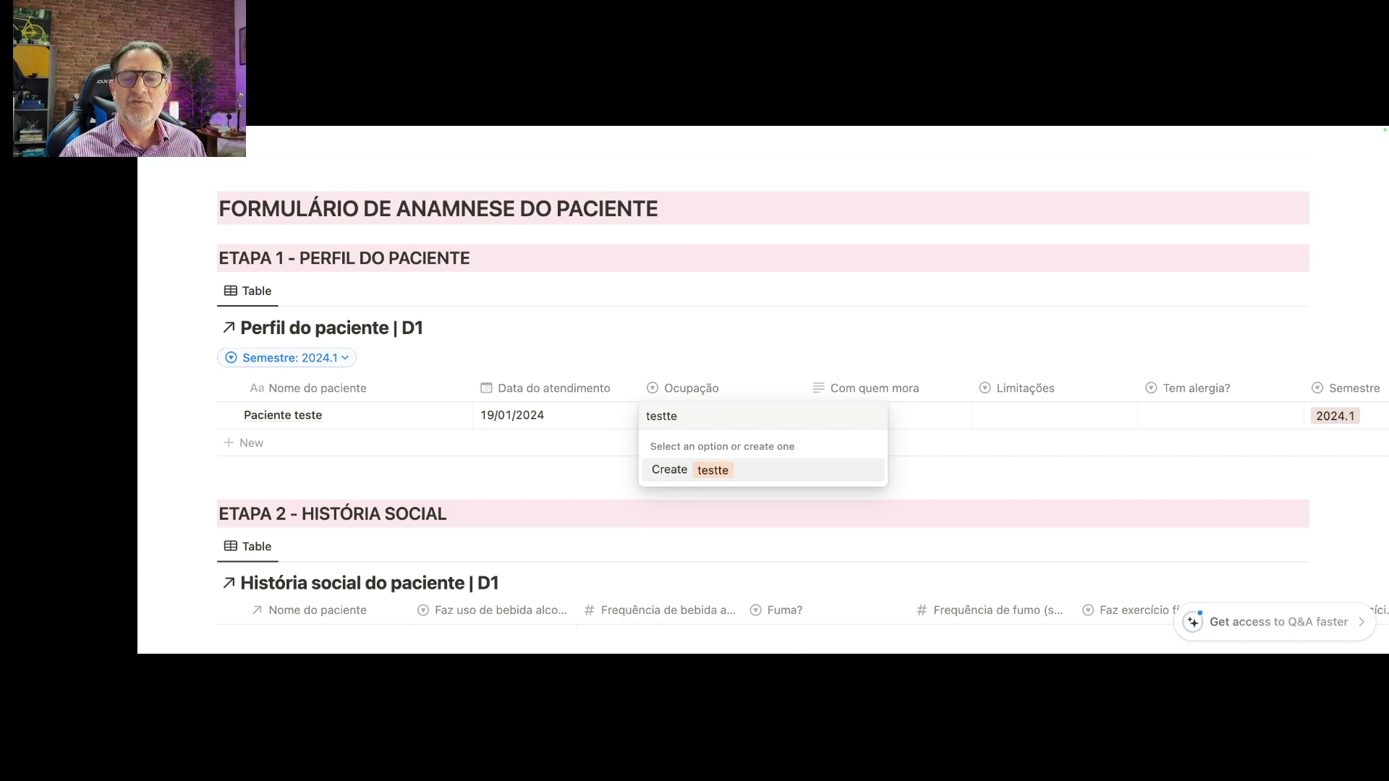
pyautogui.press('BackSpace')
pyautogui.press('BackSpace')
pyautogui.press('BackSpace')
pyautogui.press('BackSpace')
pyautogui.press('BackSpace')
pyautogui.press('BackSpace')
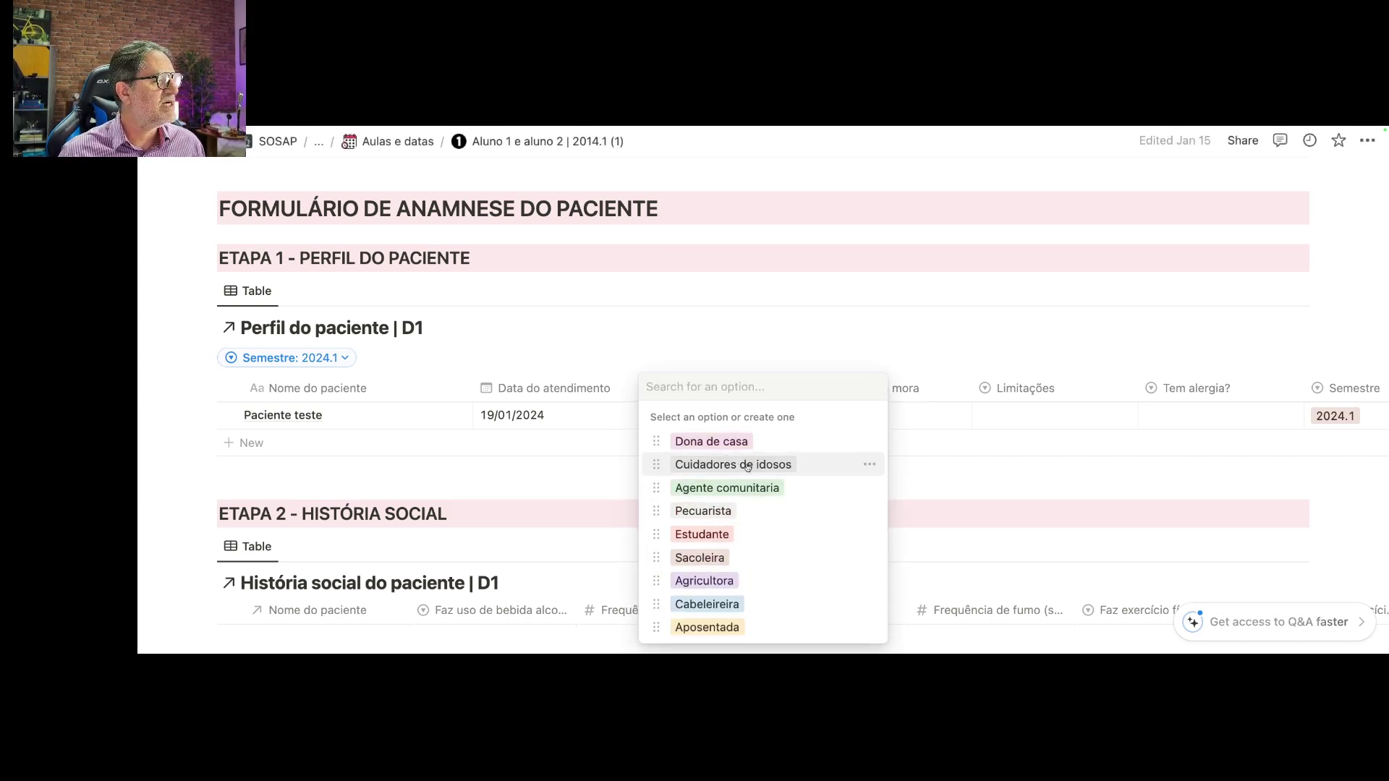
# - Set Ocupação to Agente comunitaria and Com quem mora to filhos for Paciente teste
pyautogui.click(720, 488)
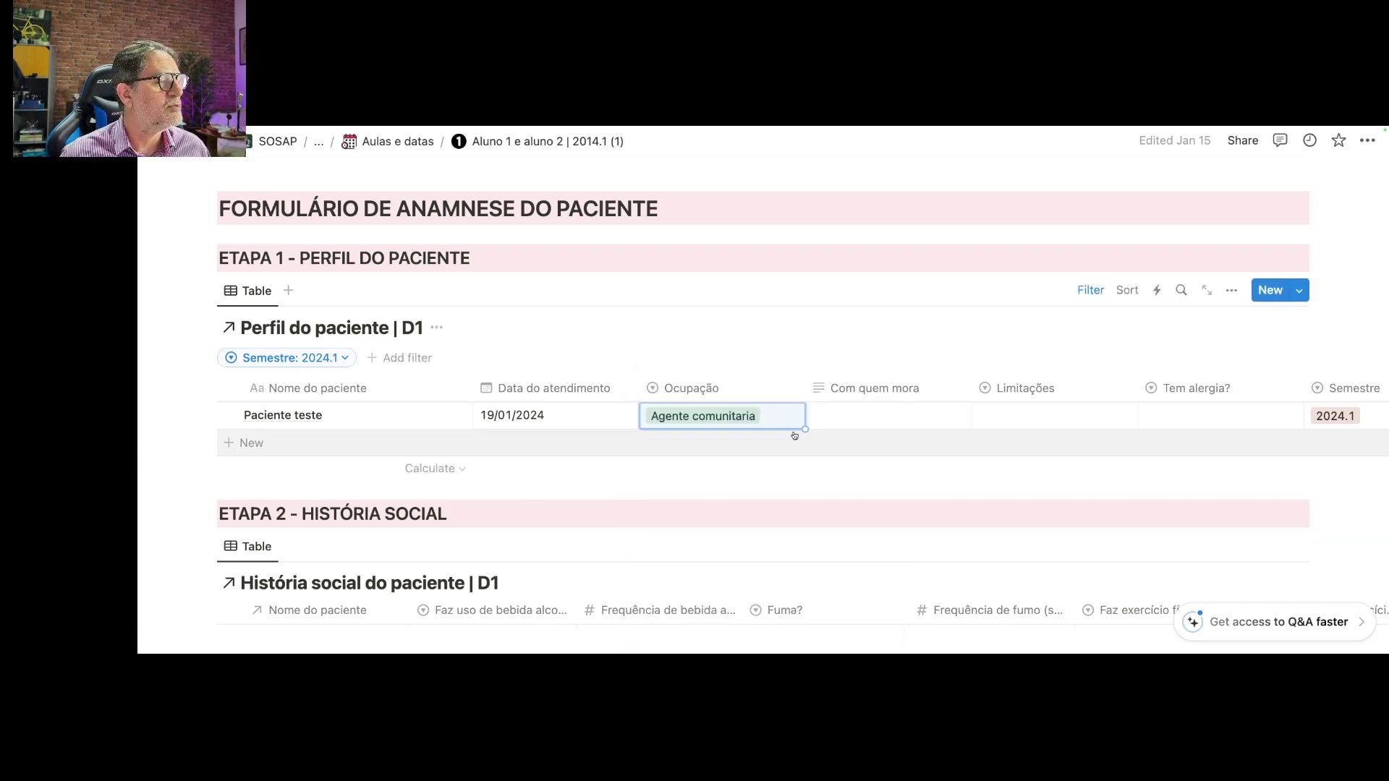
pyautogui.click(863, 417)
pyautogui.click(863, 418)
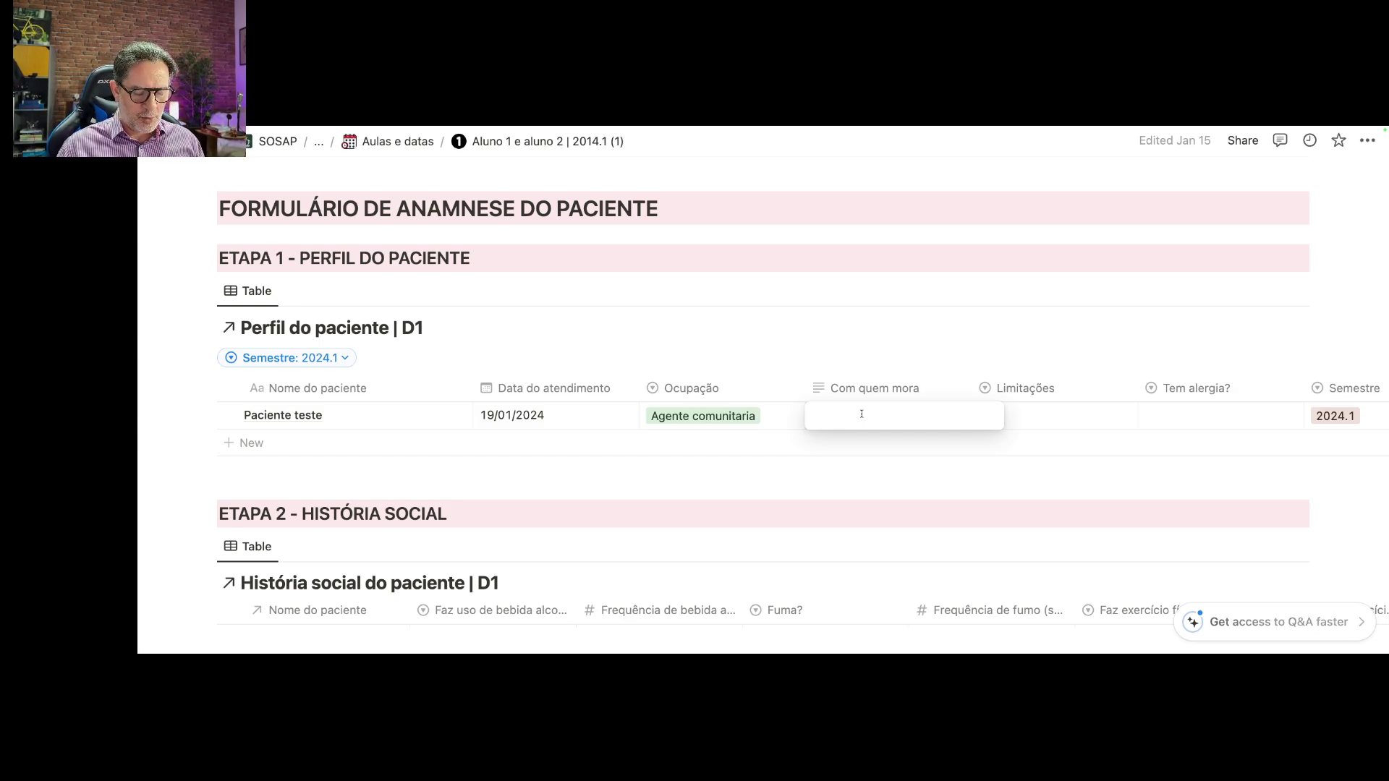
pyautogui.write('filhos')
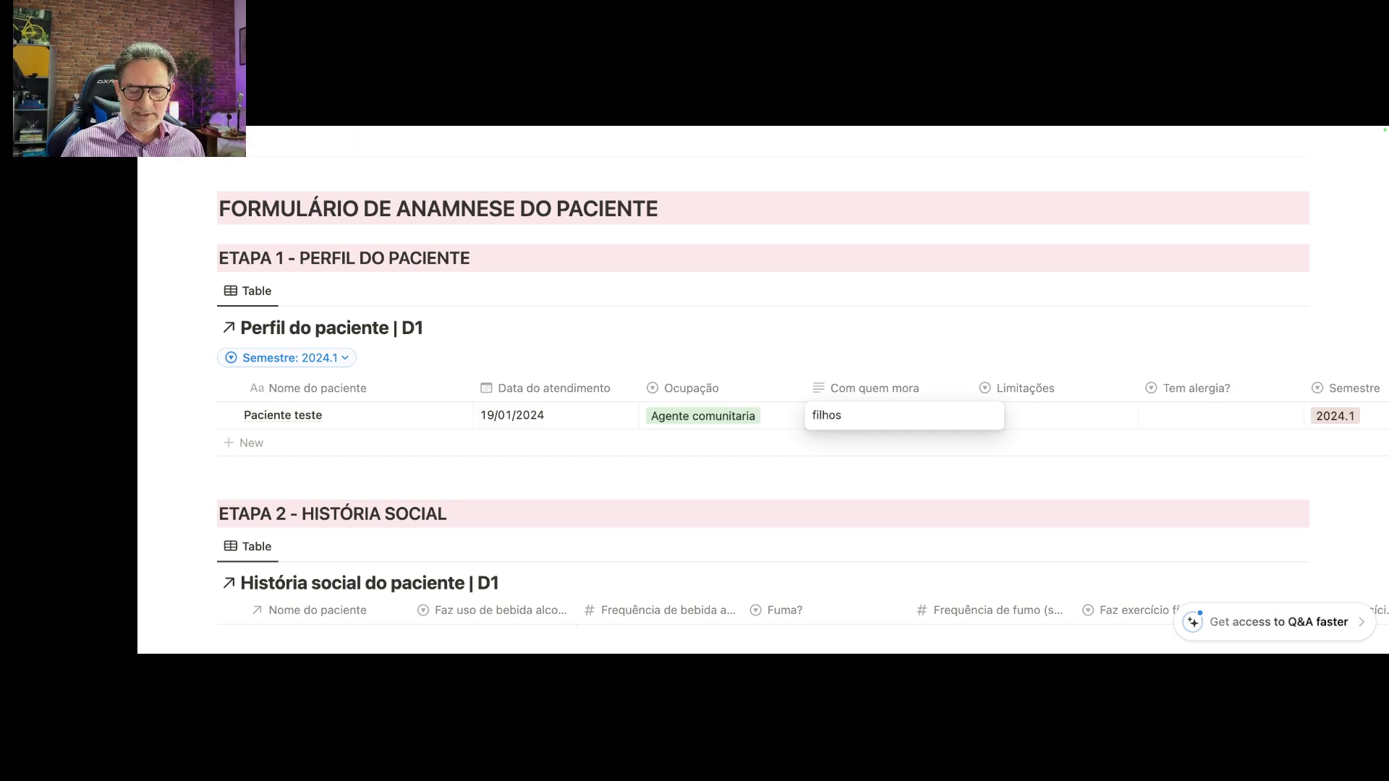
pyautogui.press('Escape')
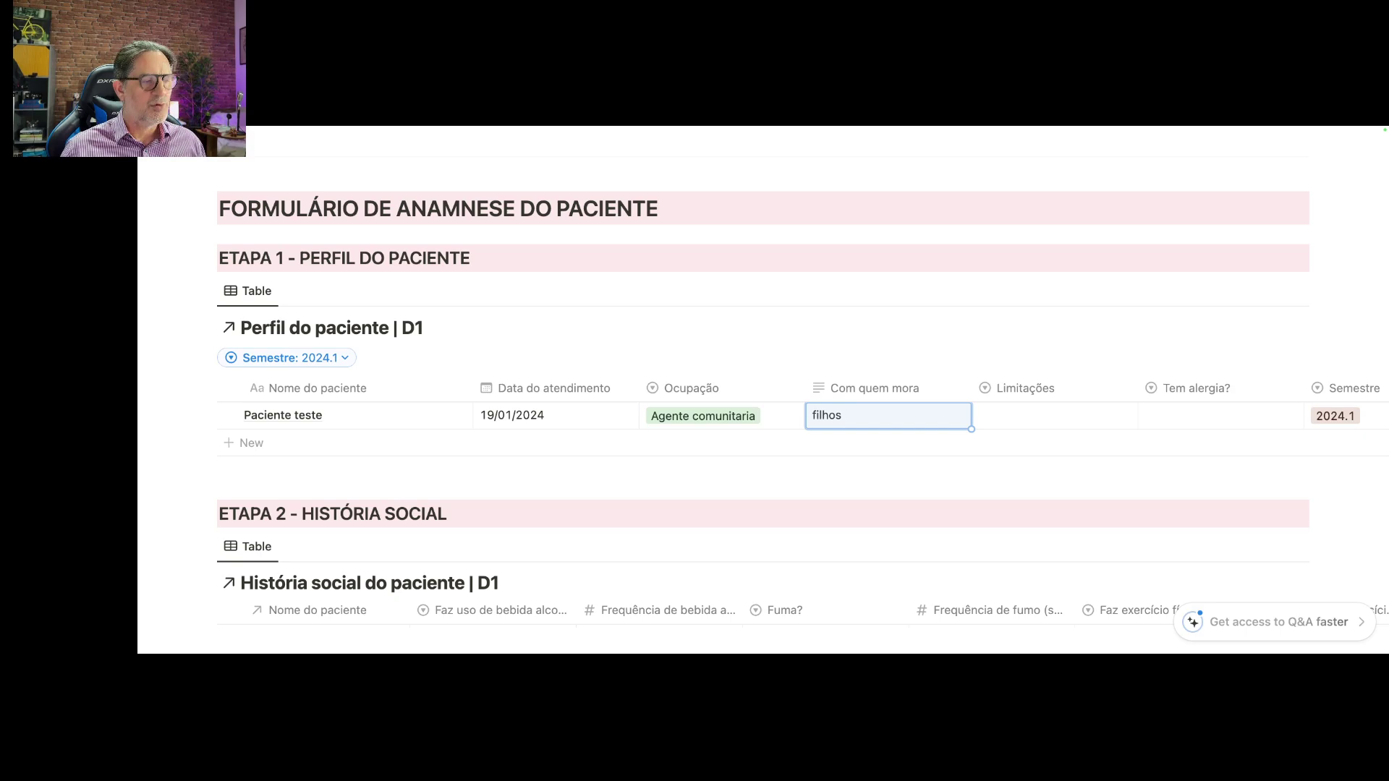
# - Set Limitações to Visão and Tem alergia? to Não for Paciente teste
pyautogui.click(1030, 423)
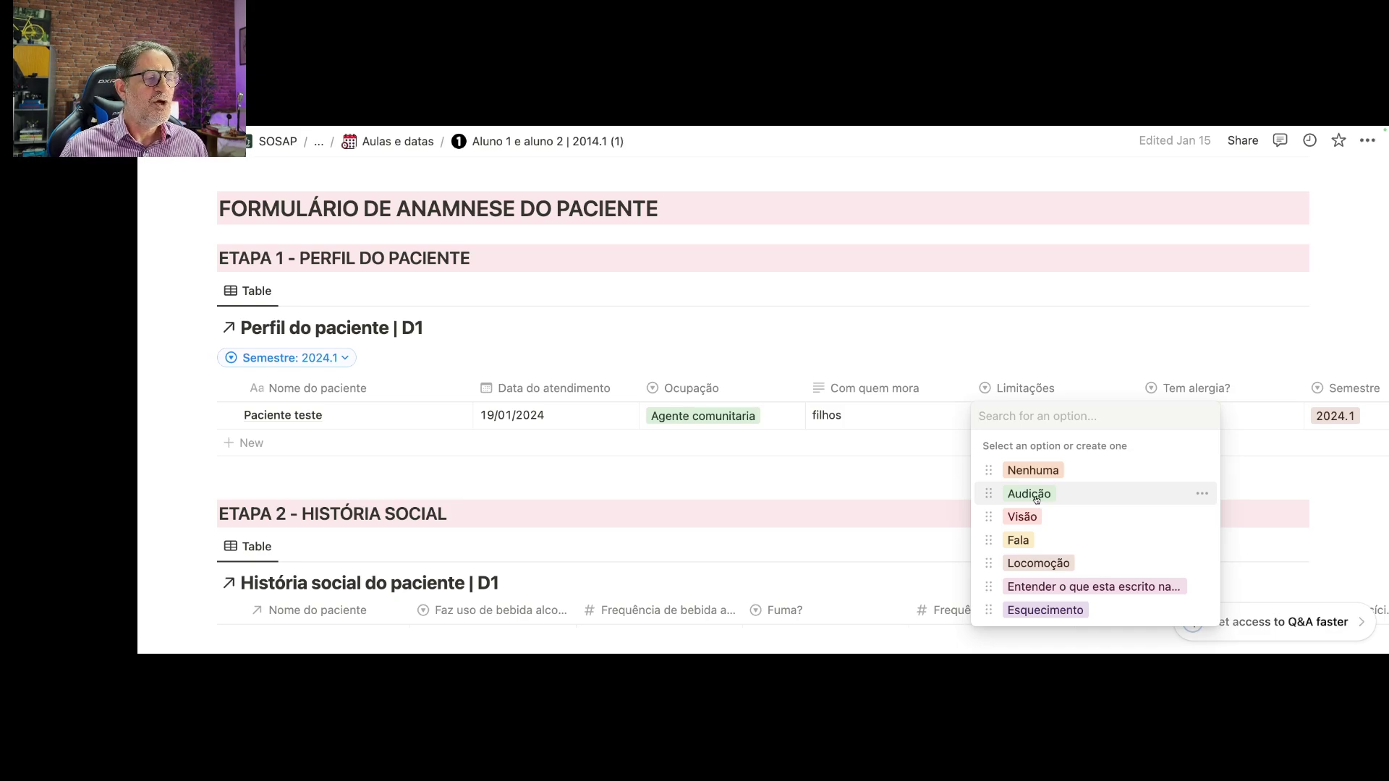
pyautogui.click(1035, 518)
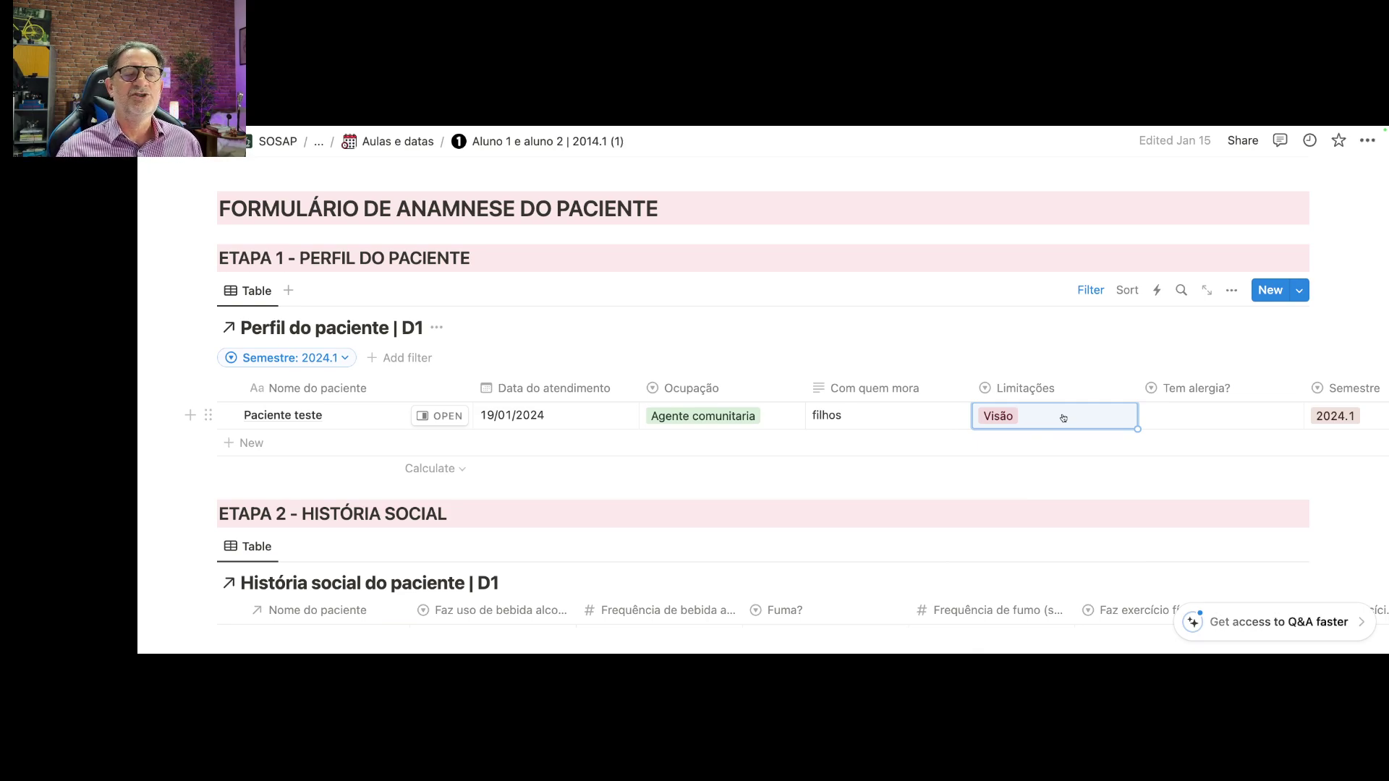
pyautogui.hscroll(5, 1062, 417)
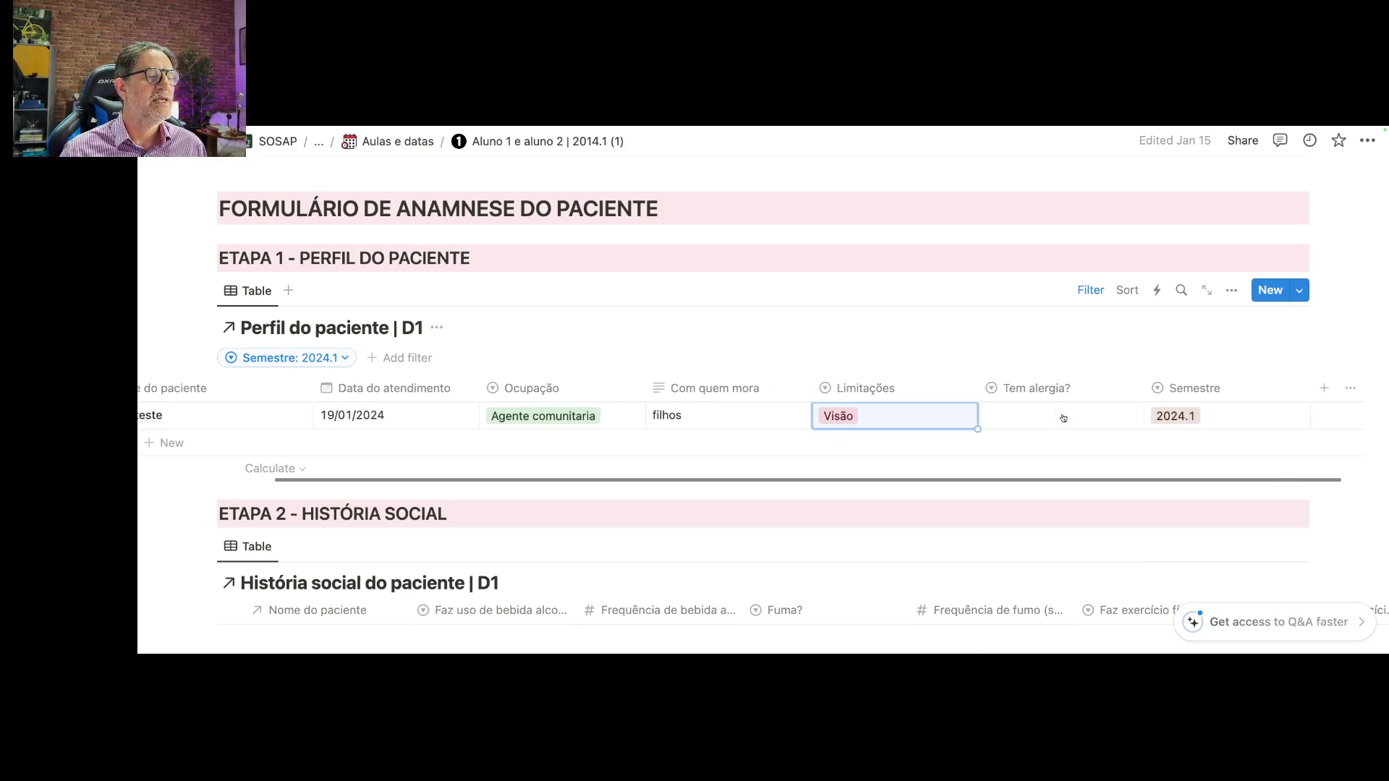
pyautogui.click(982, 419)
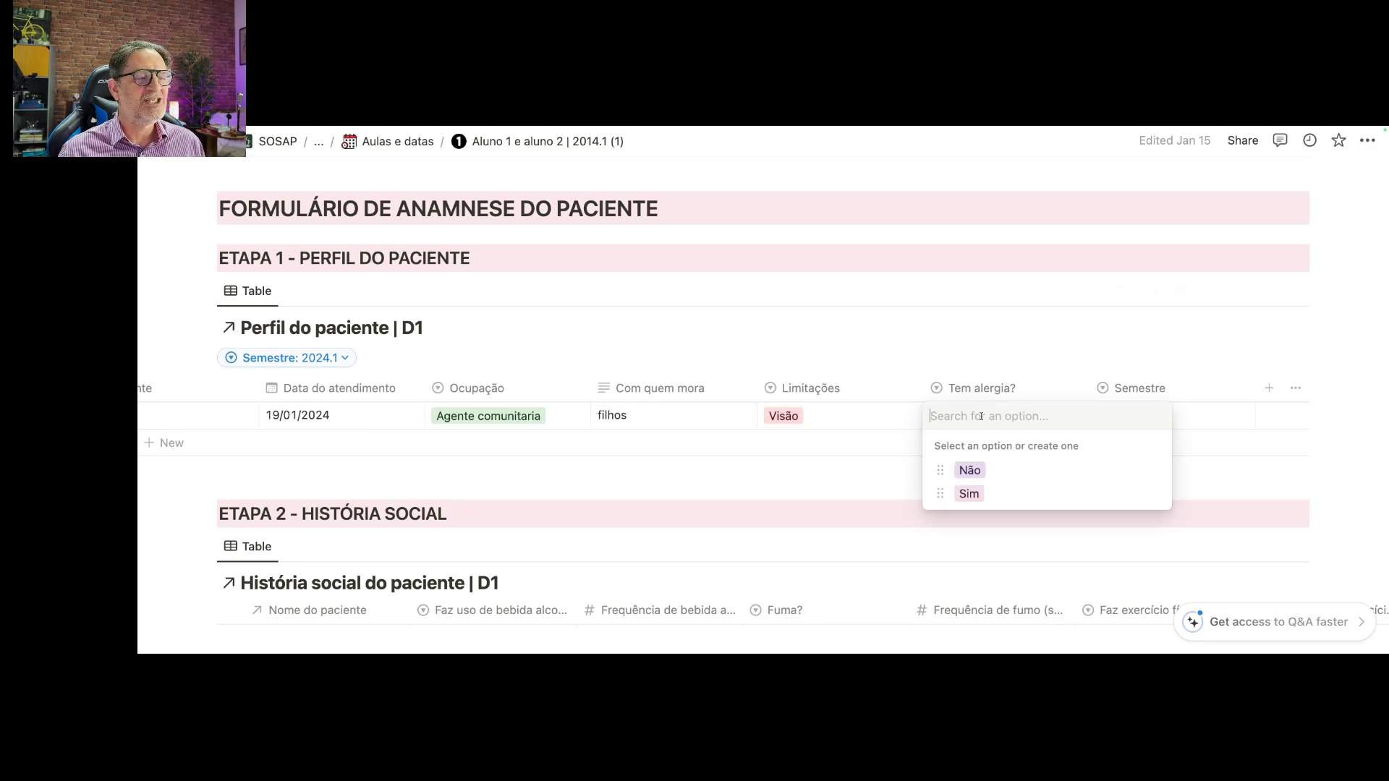
pyautogui.click(976, 471)
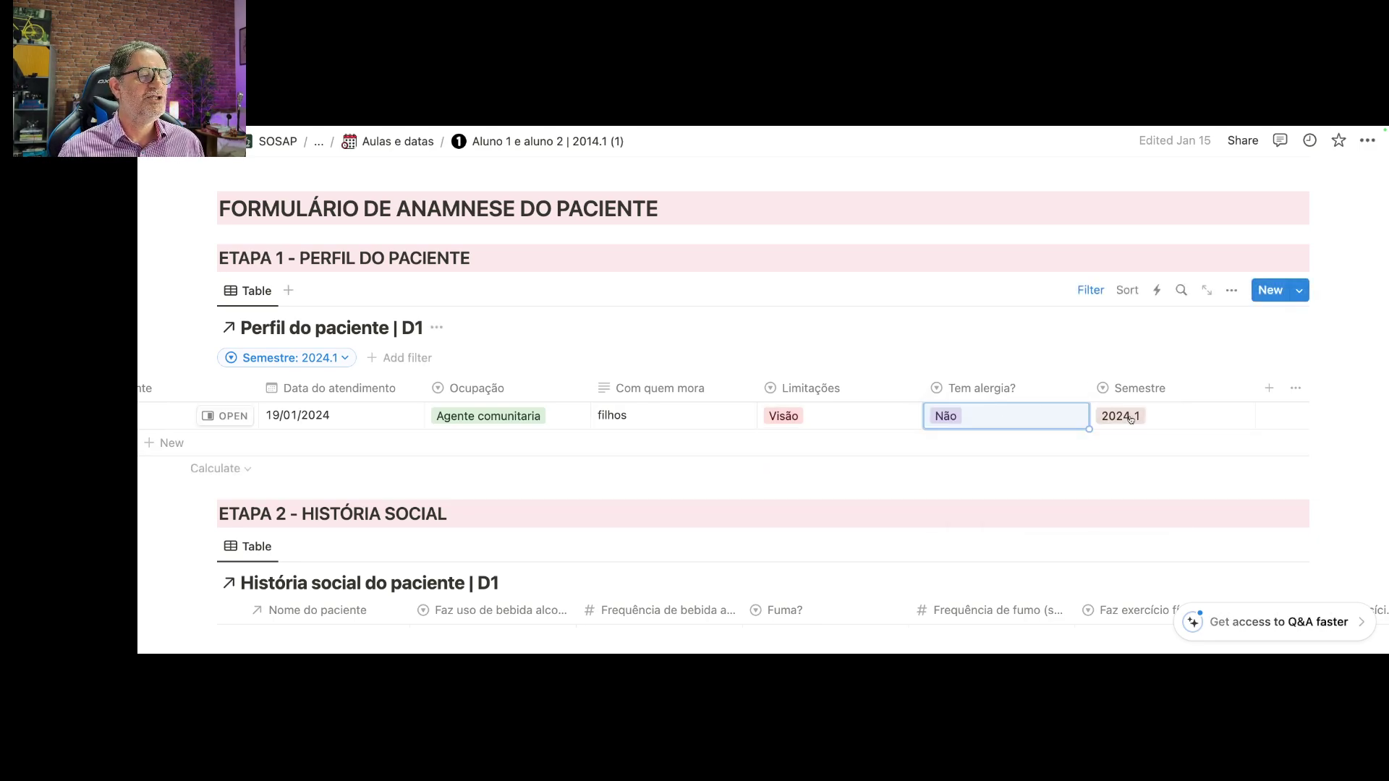
# - Give the Paciente teste page the dark-haired woman emoji as its icon, and close the page preview
pyautogui.hscroll(-5, 1142, 423)
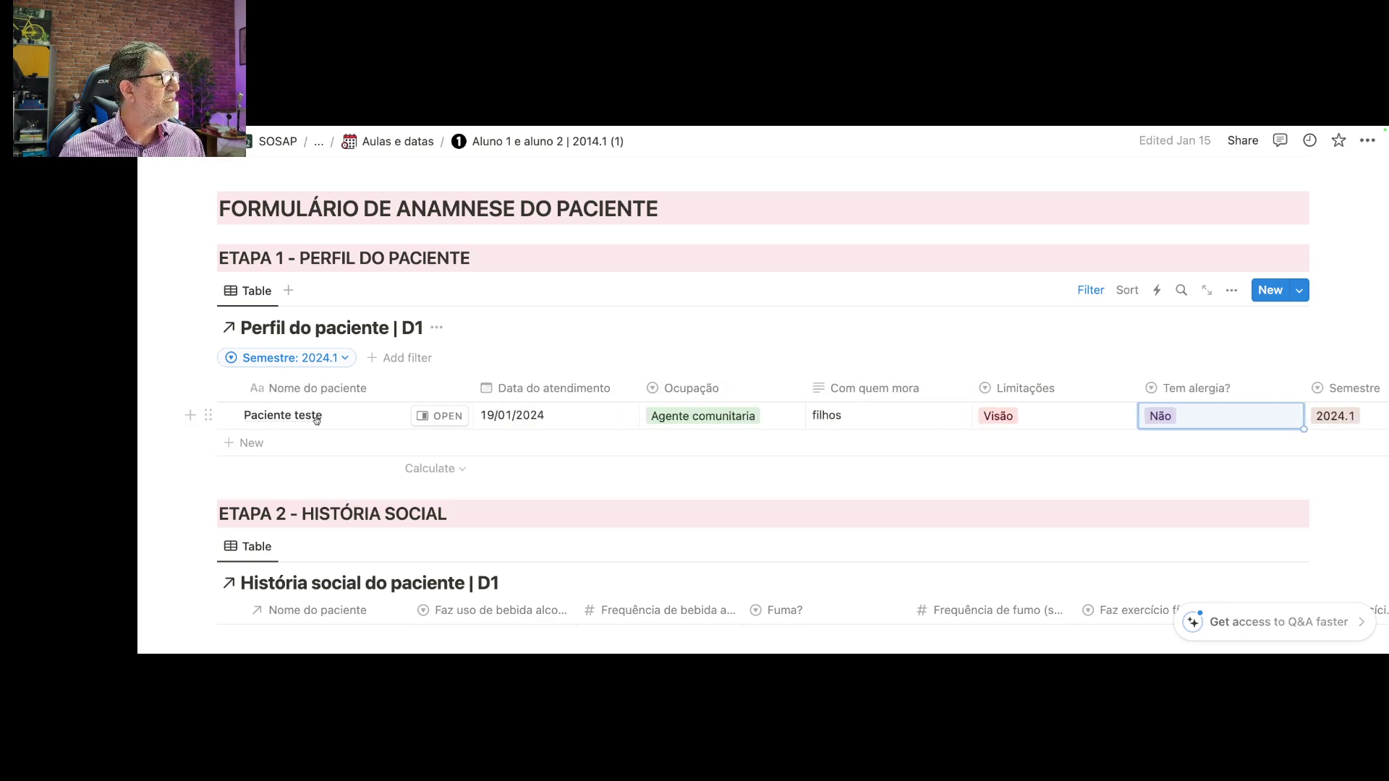
pyautogui.click(443, 419)
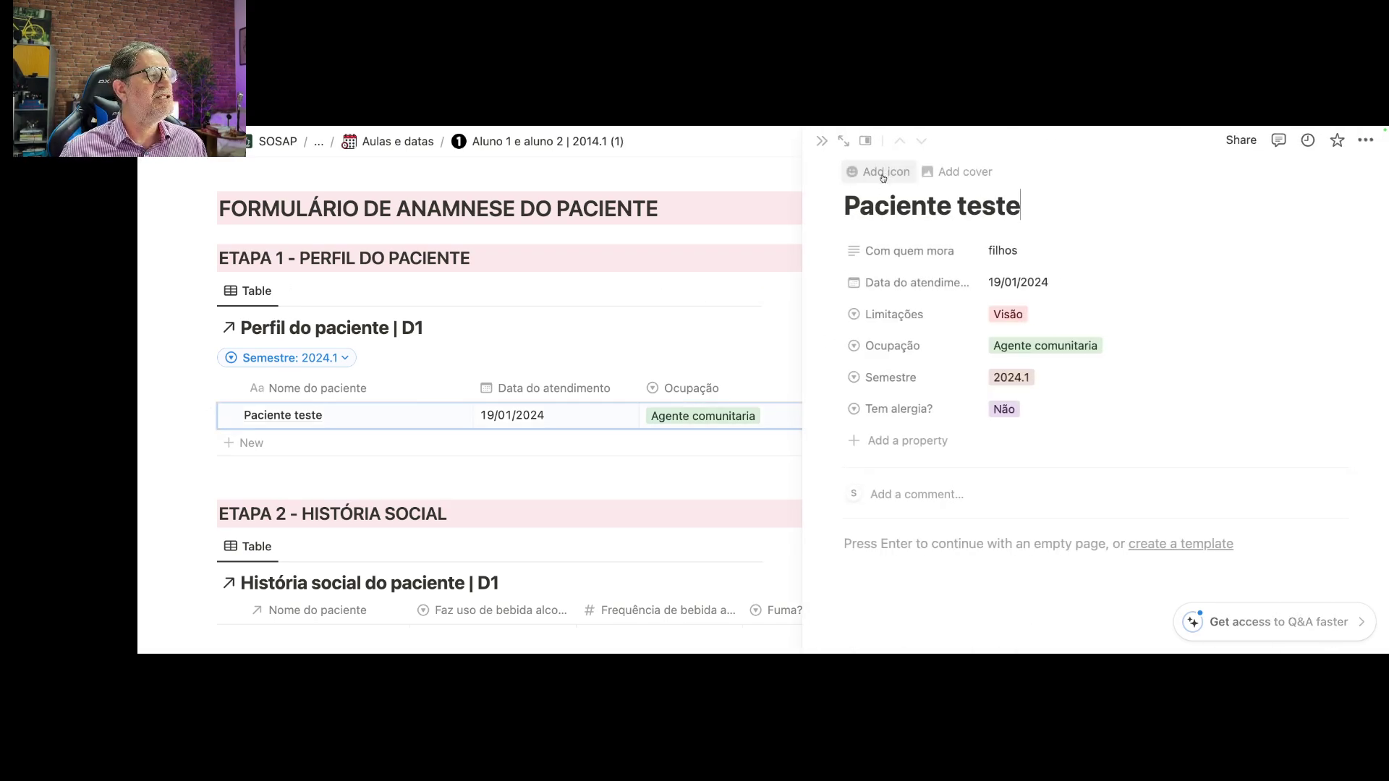
pyautogui.click(883, 173)
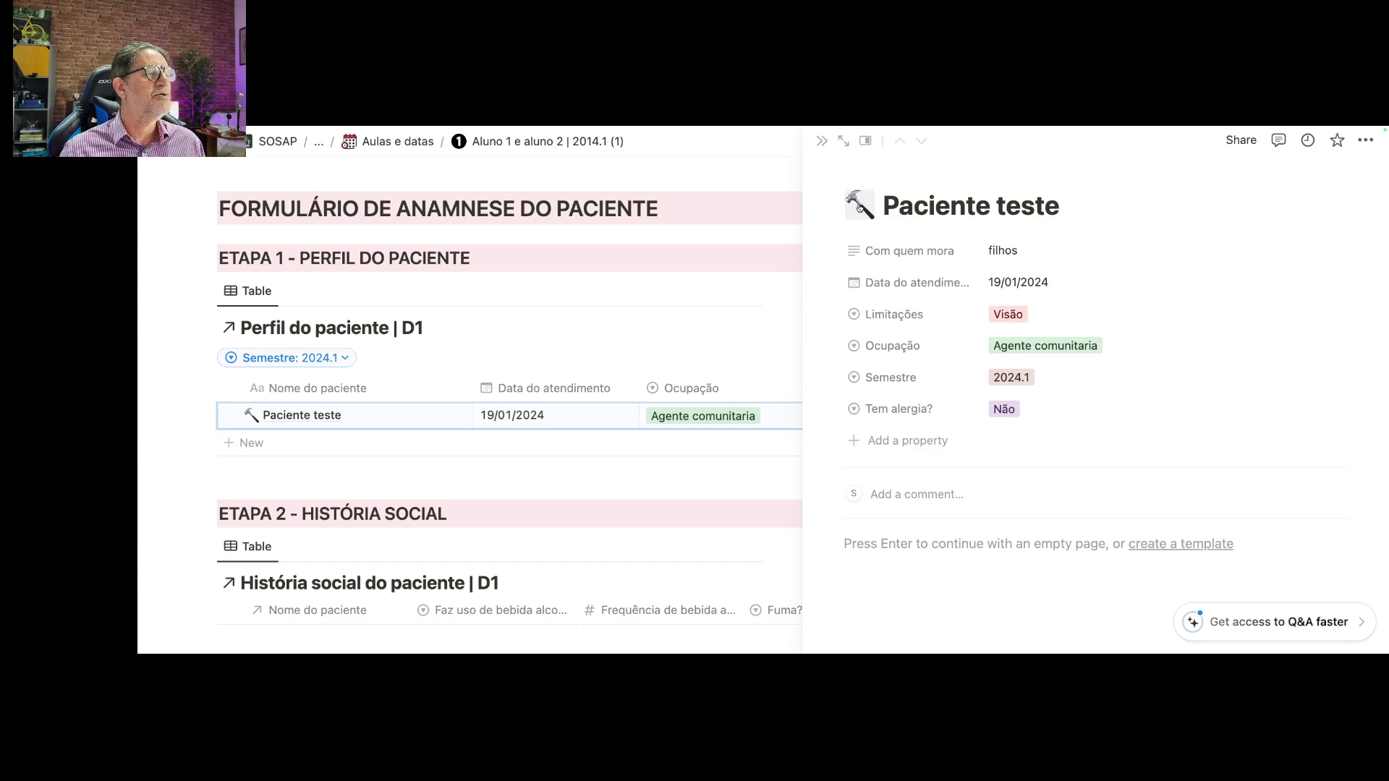
pyautogui.click(859, 206)
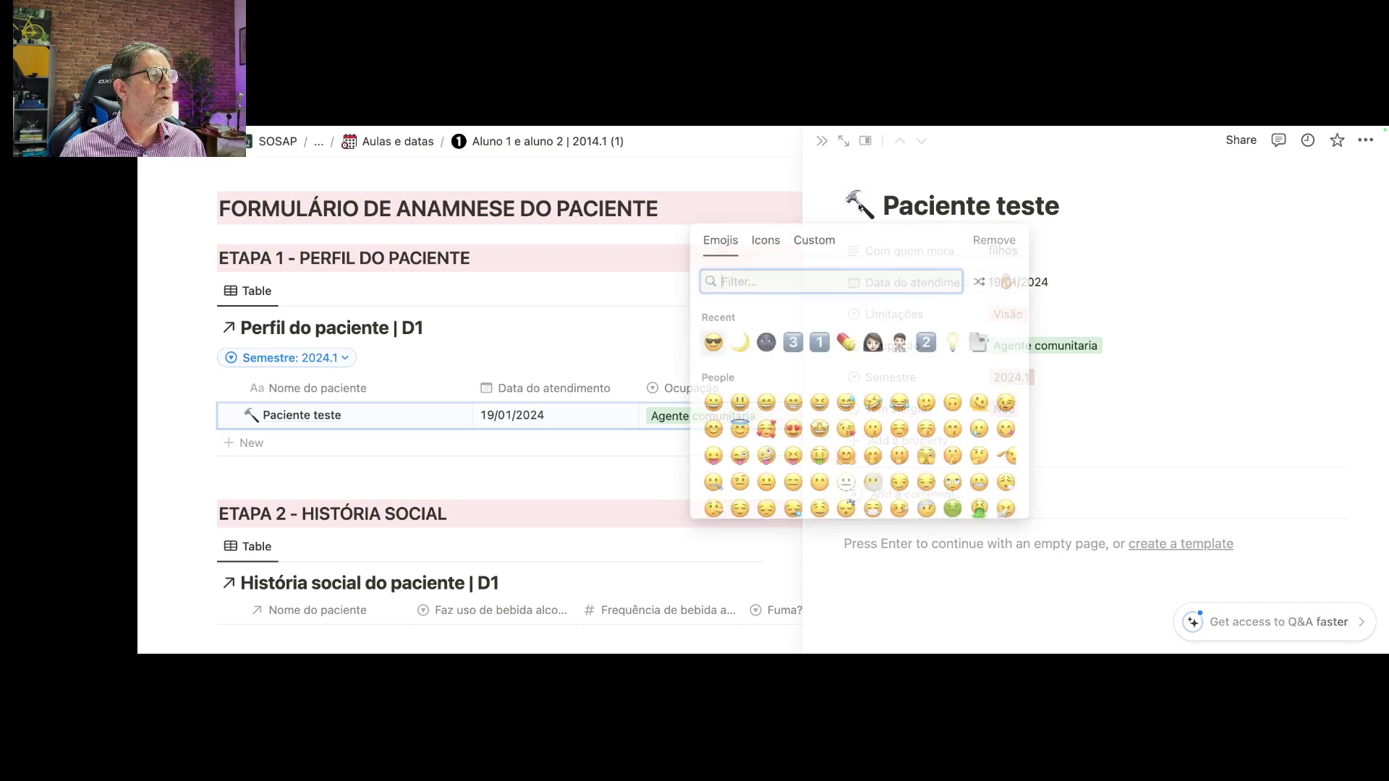
pyautogui.click(872, 343)
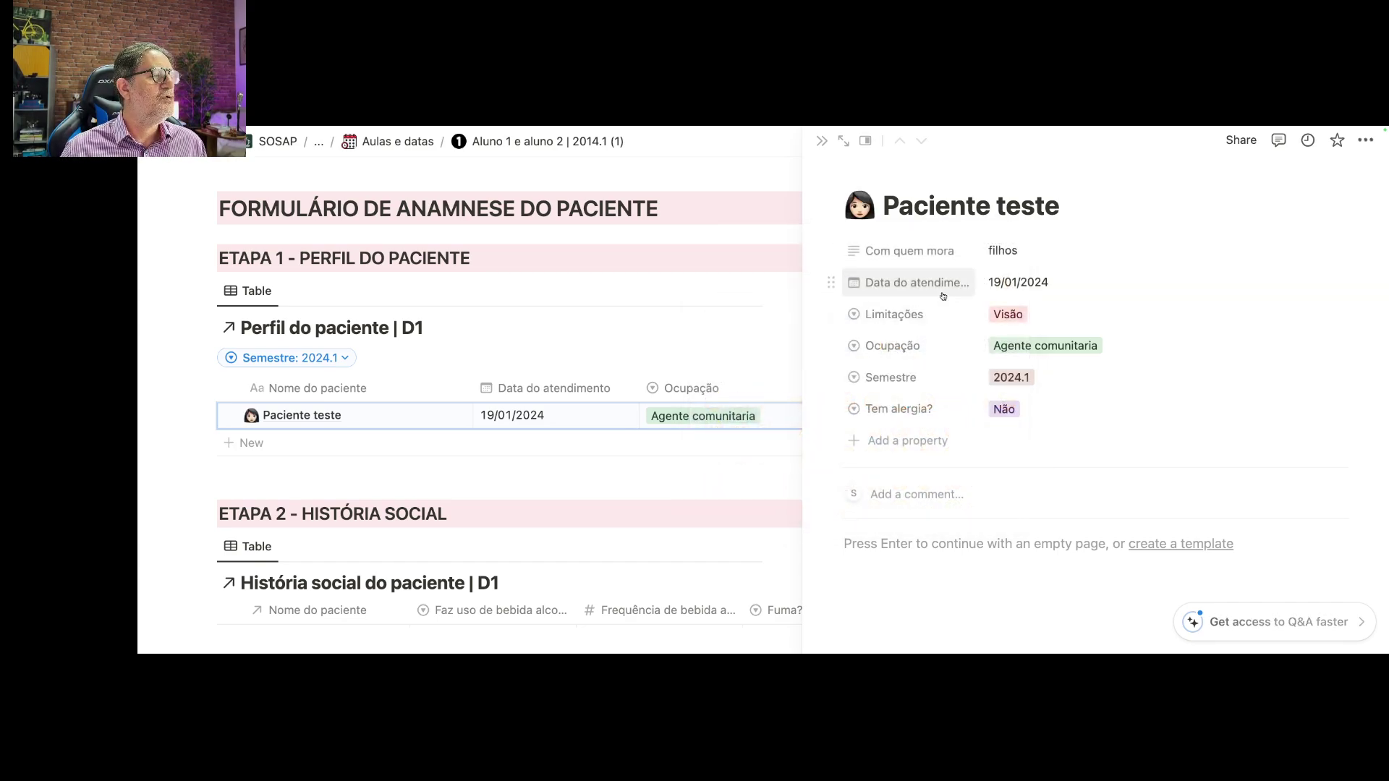
pyautogui.click(822, 143)
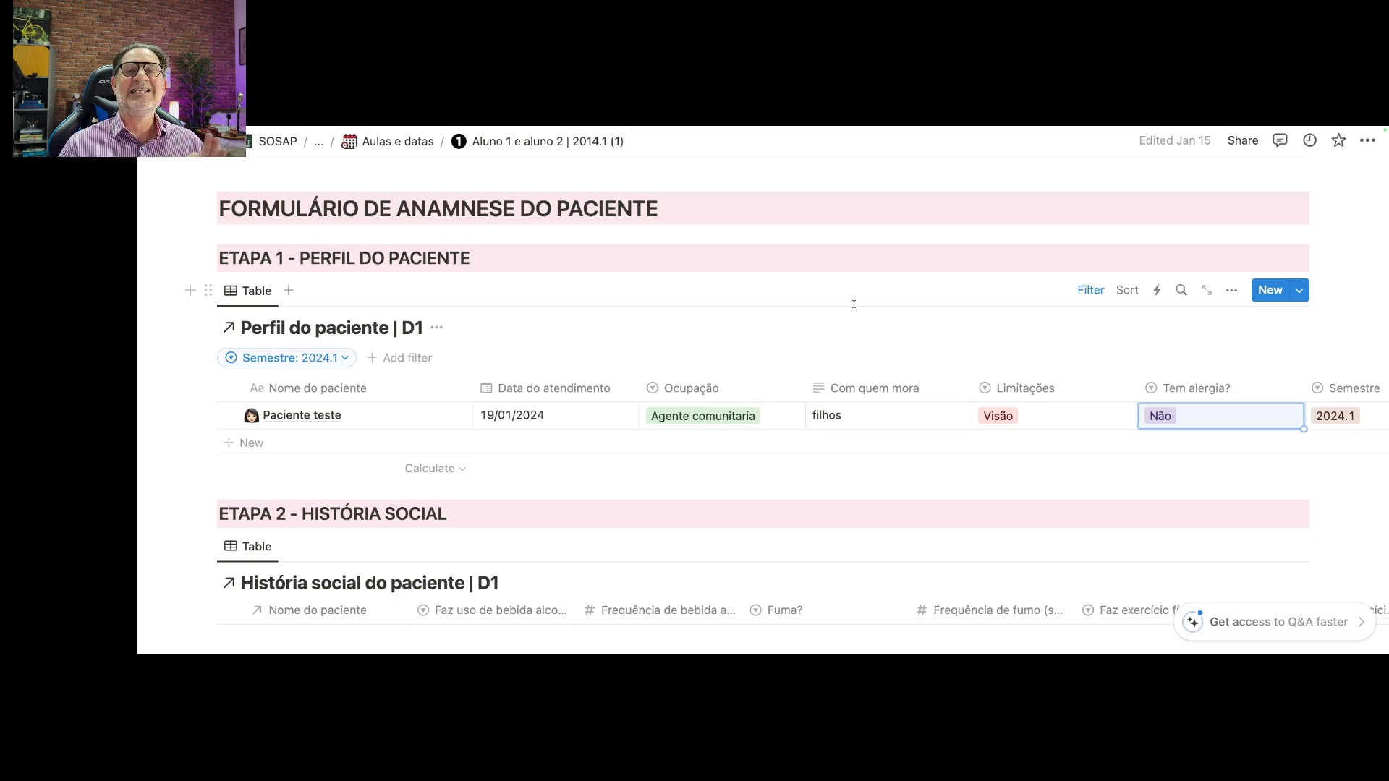
# - Link Paciente teste as the Nome do paciente in the História social do paciente | D1 table under ETAPA 2
pyautogui.scroll(-4, 776, 378)
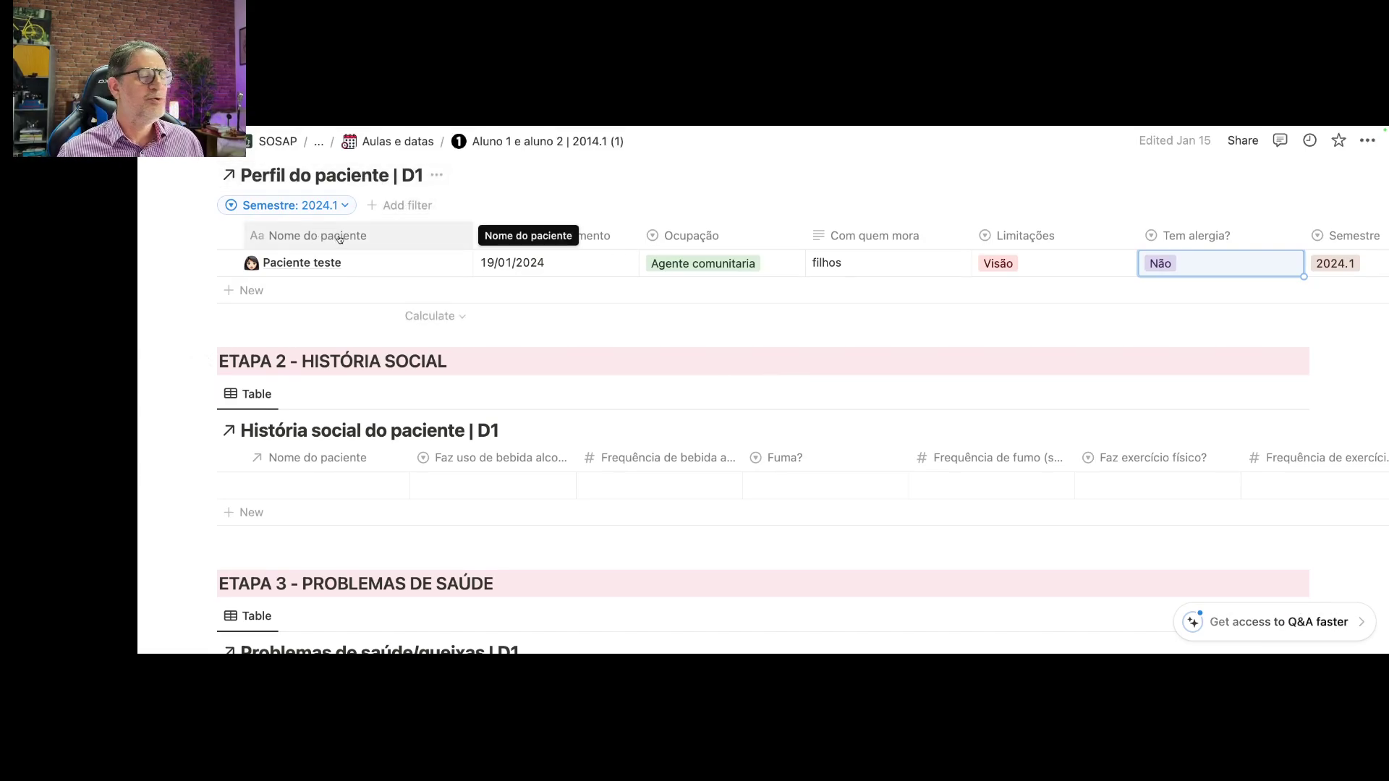
pyautogui.scroll(-1, 340, 240)
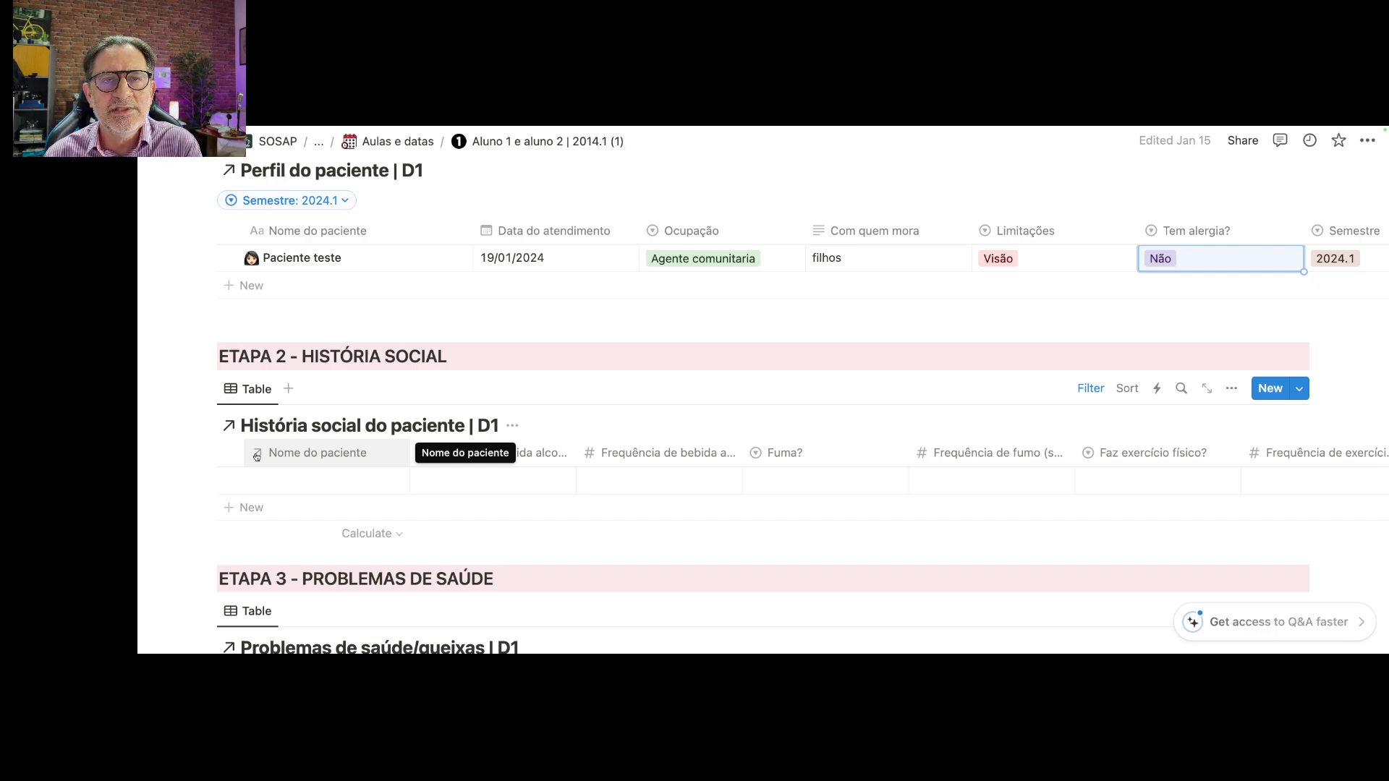
pyautogui.click(292, 486)
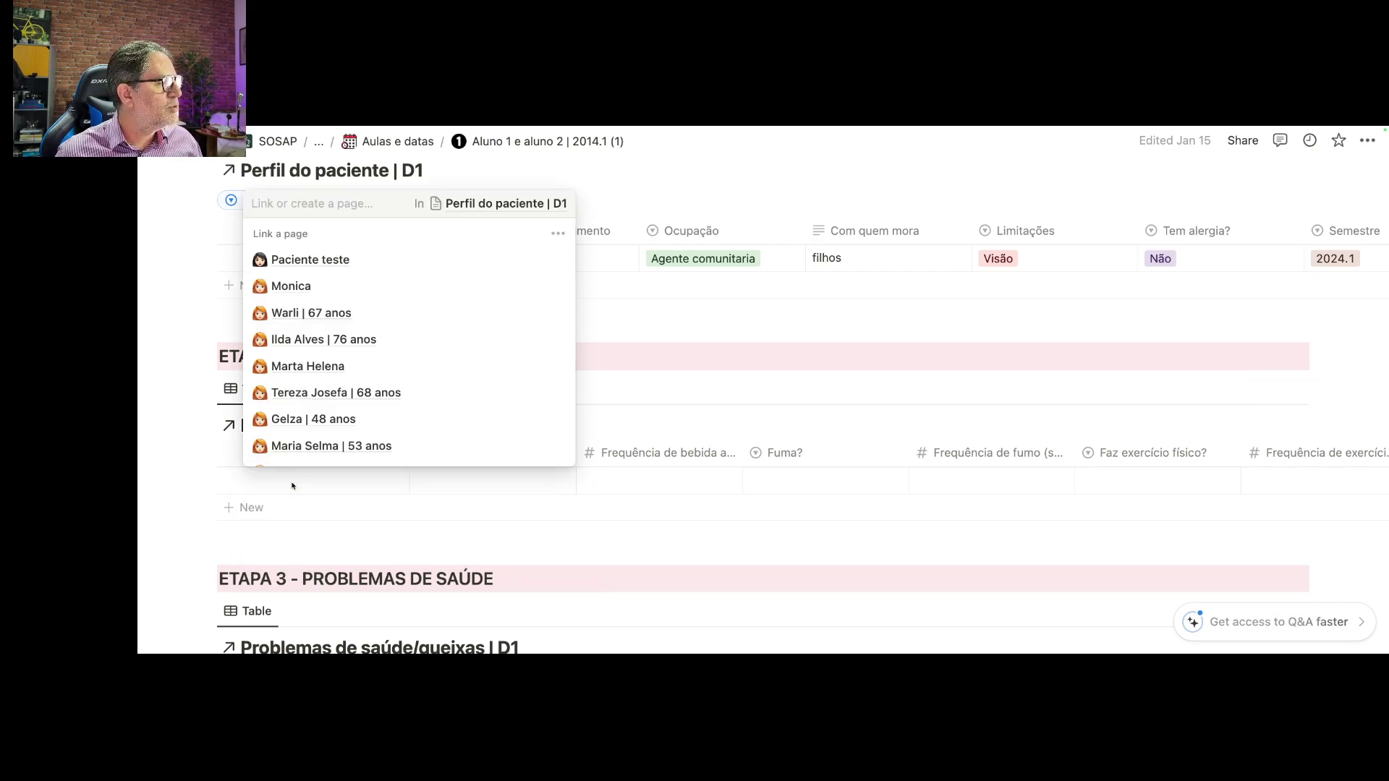
pyautogui.click(304, 262)
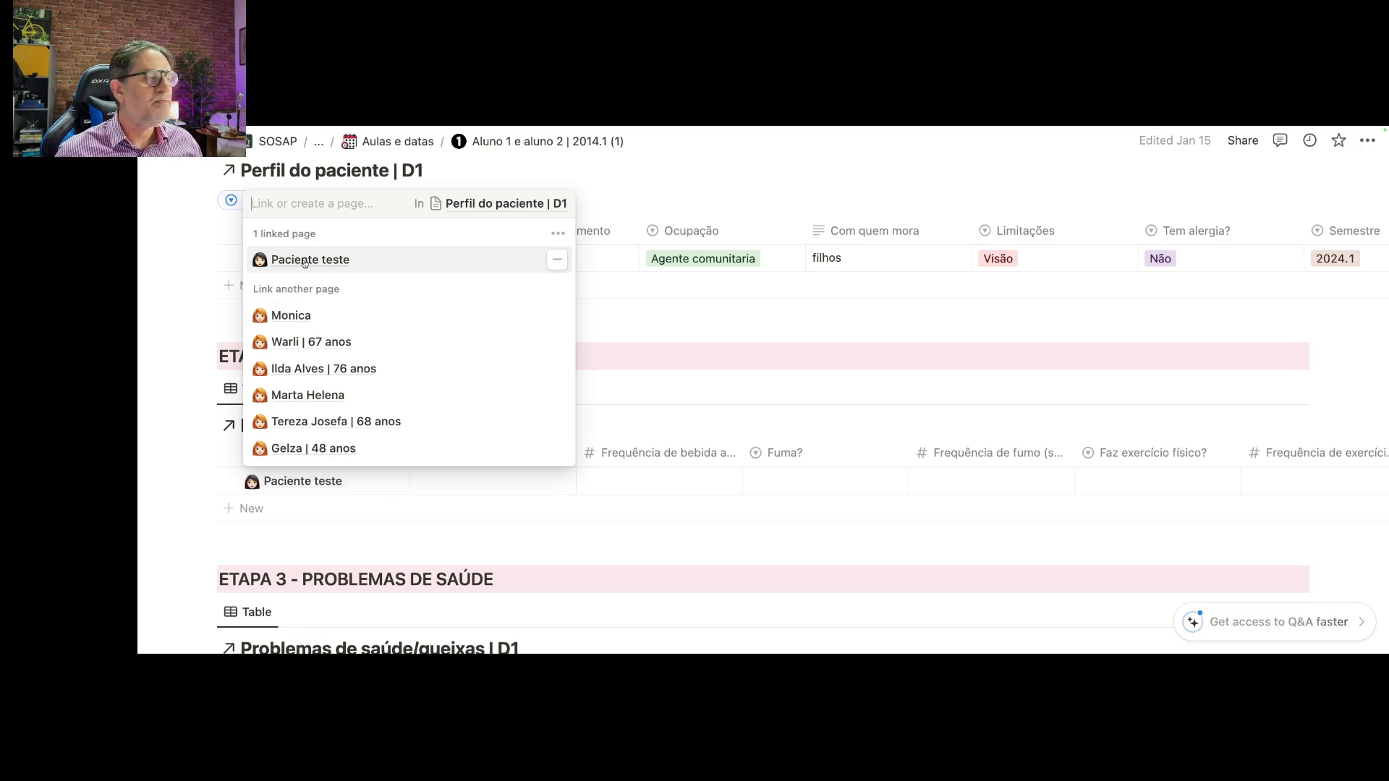
pyautogui.click(579, 322)
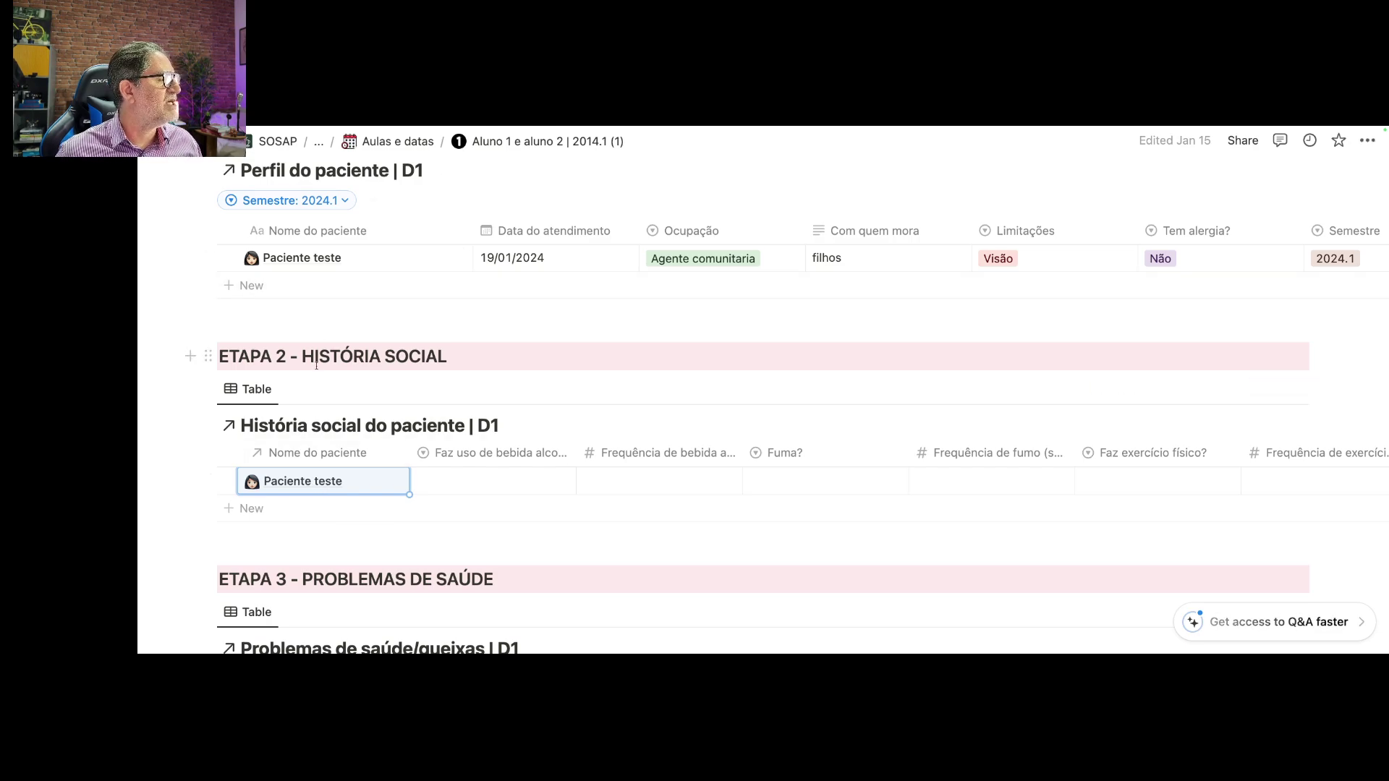
# - For Paciente teste in the História social do paciente | D1 table, set alcoholic drink use to Não and its frequency to 0
pyautogui.scroll(-6, 316, 365)
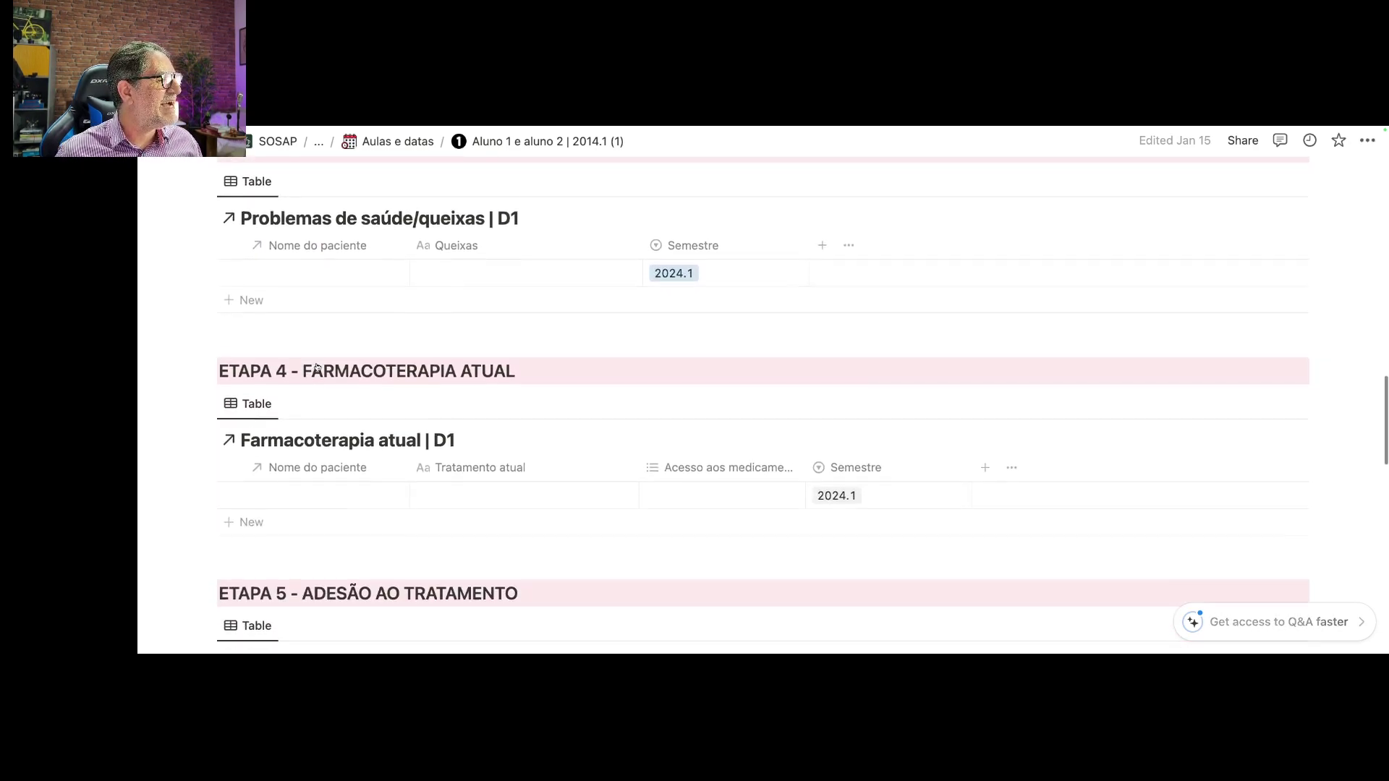
pyautogui.scroll(-7, 316, 367)
pyautogui.scroll(5, 316, 364)
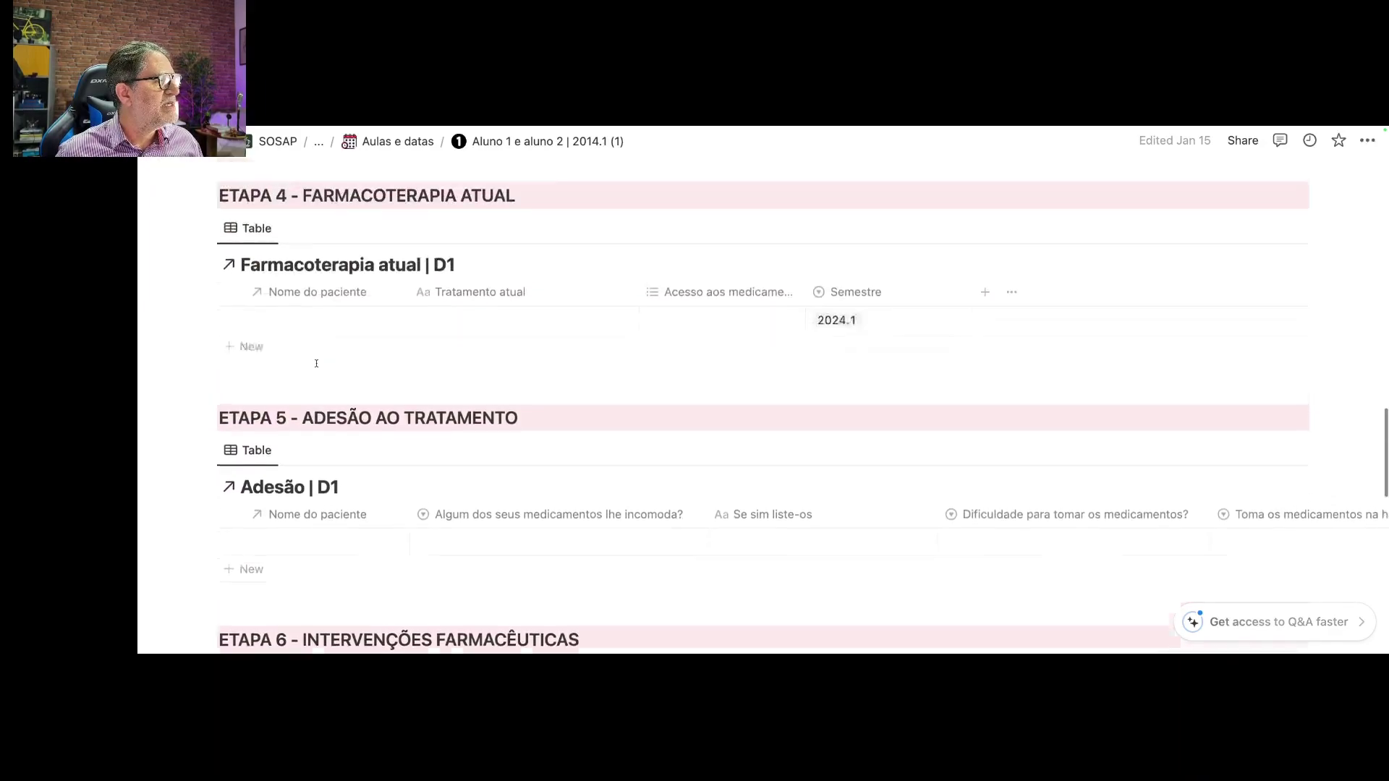
pyautogui.scroll(8, 316, 363)
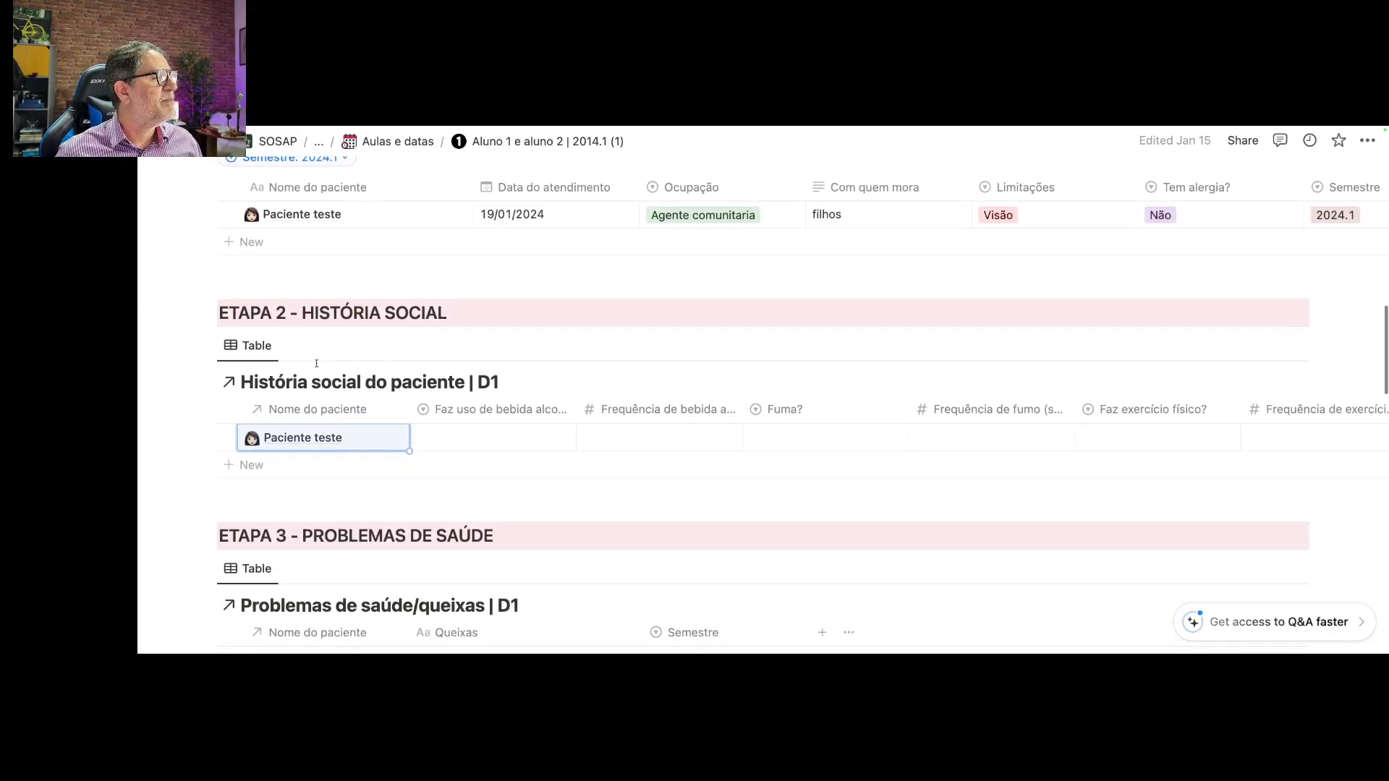
pyautogui.click(489, 439)
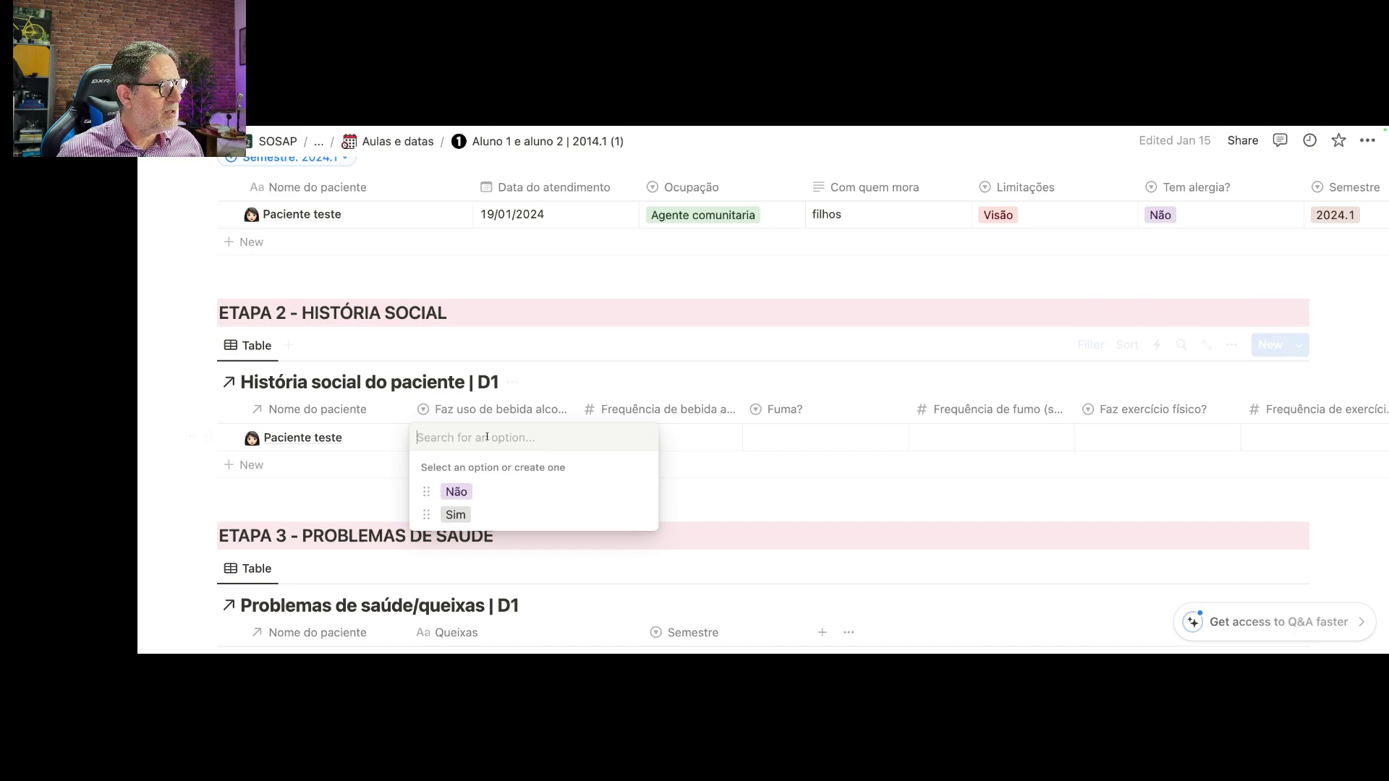
pyautogui.click(458, 493)
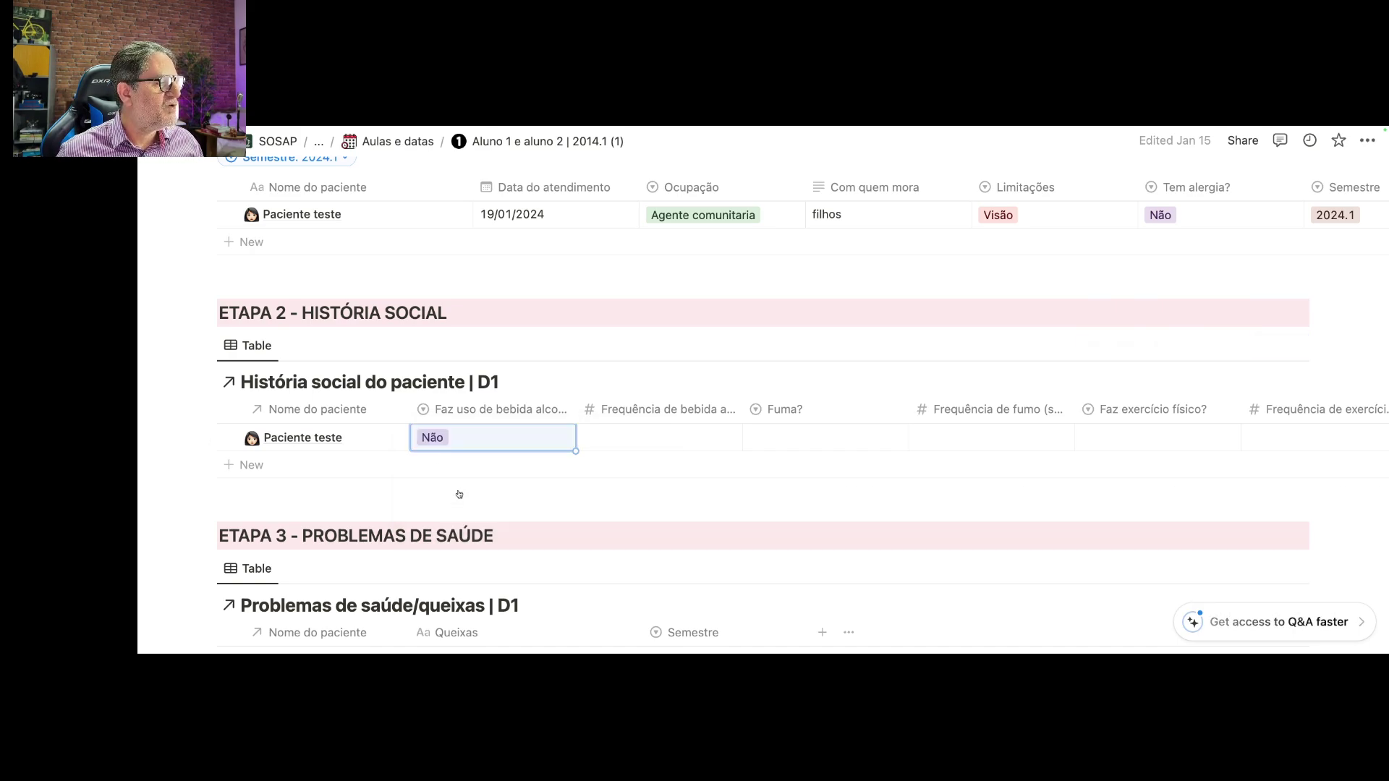
pyautogui.click(677, 438)
pyautogui.write('0')
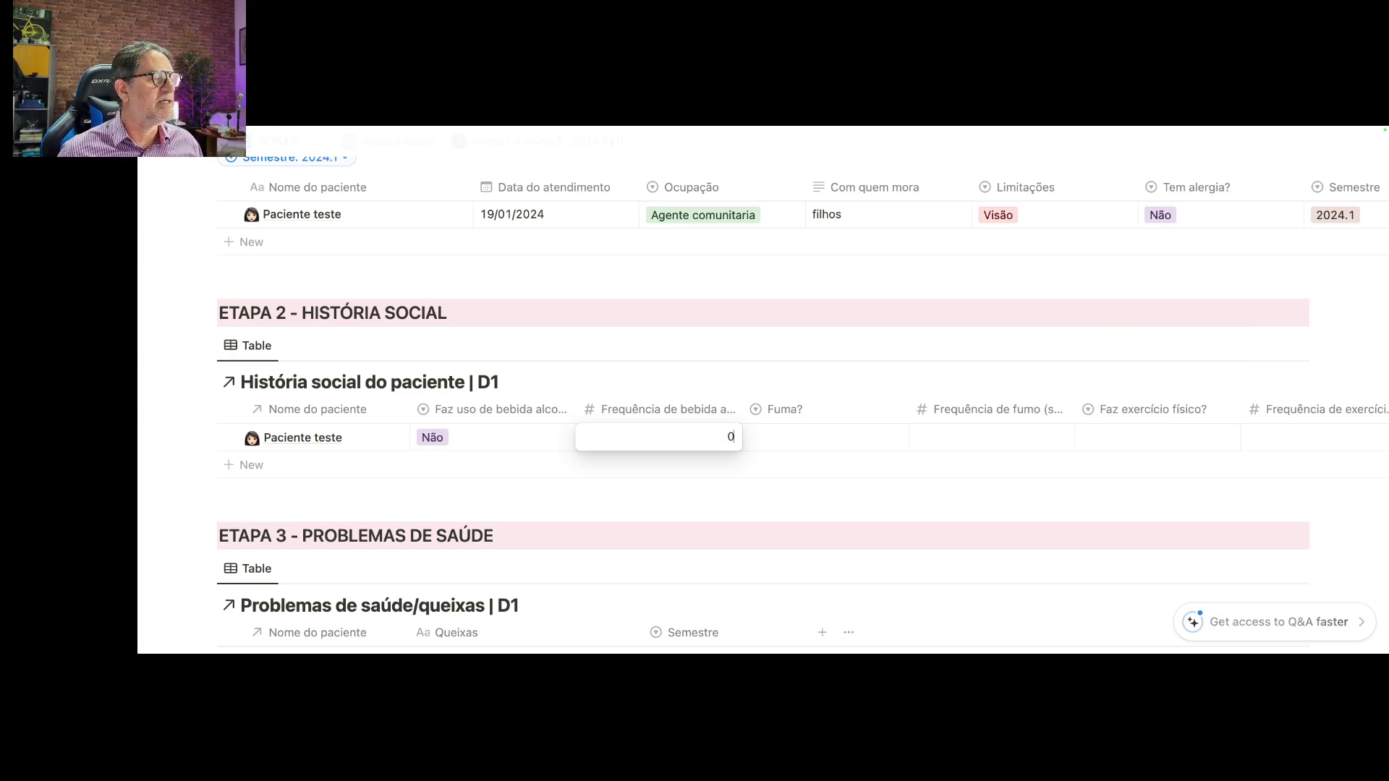
pyautogui.press('Return')
# - Set Fuma? to Não and the smoking frequency to 0 in the Paciente teste row of História social
pyautogui.click(796, 444)
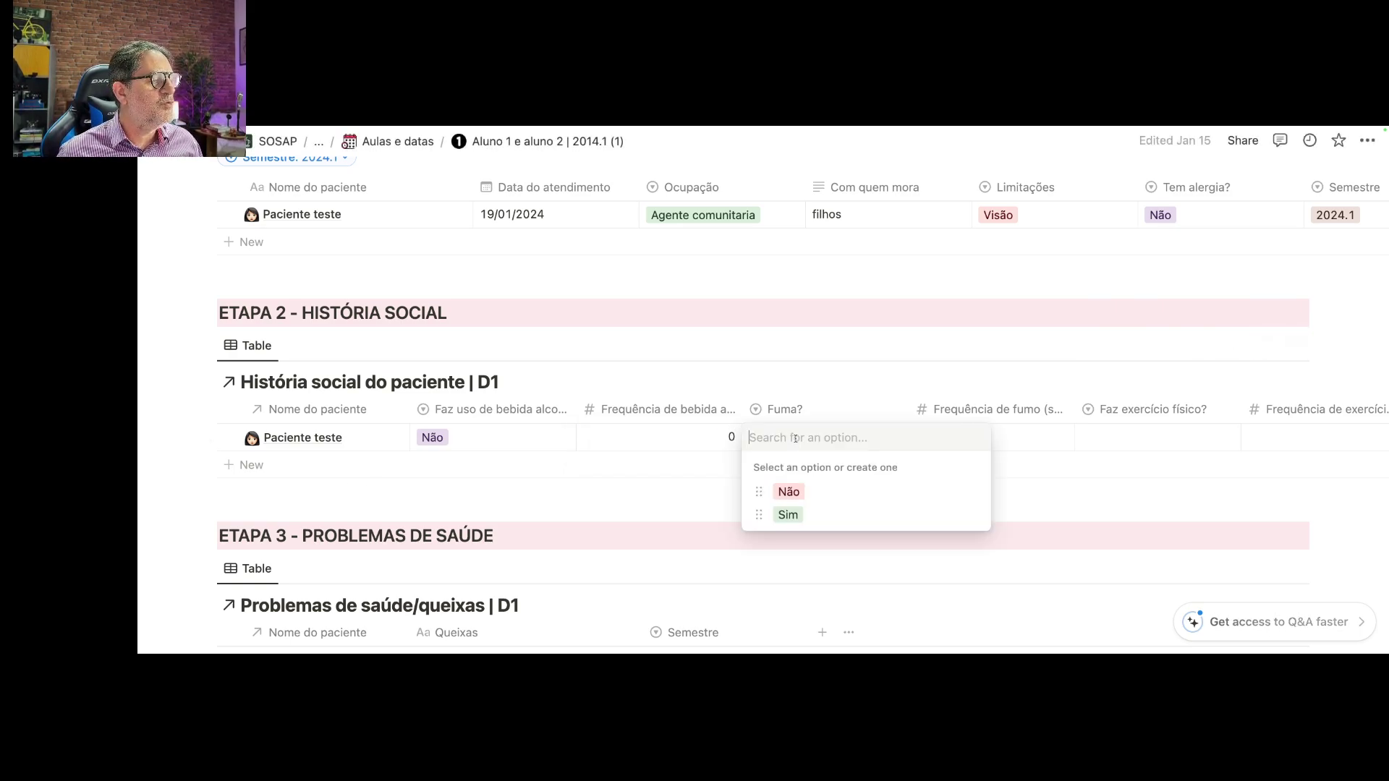
pyautogui.click(794, 491)
pyautogui.click(951, 439)
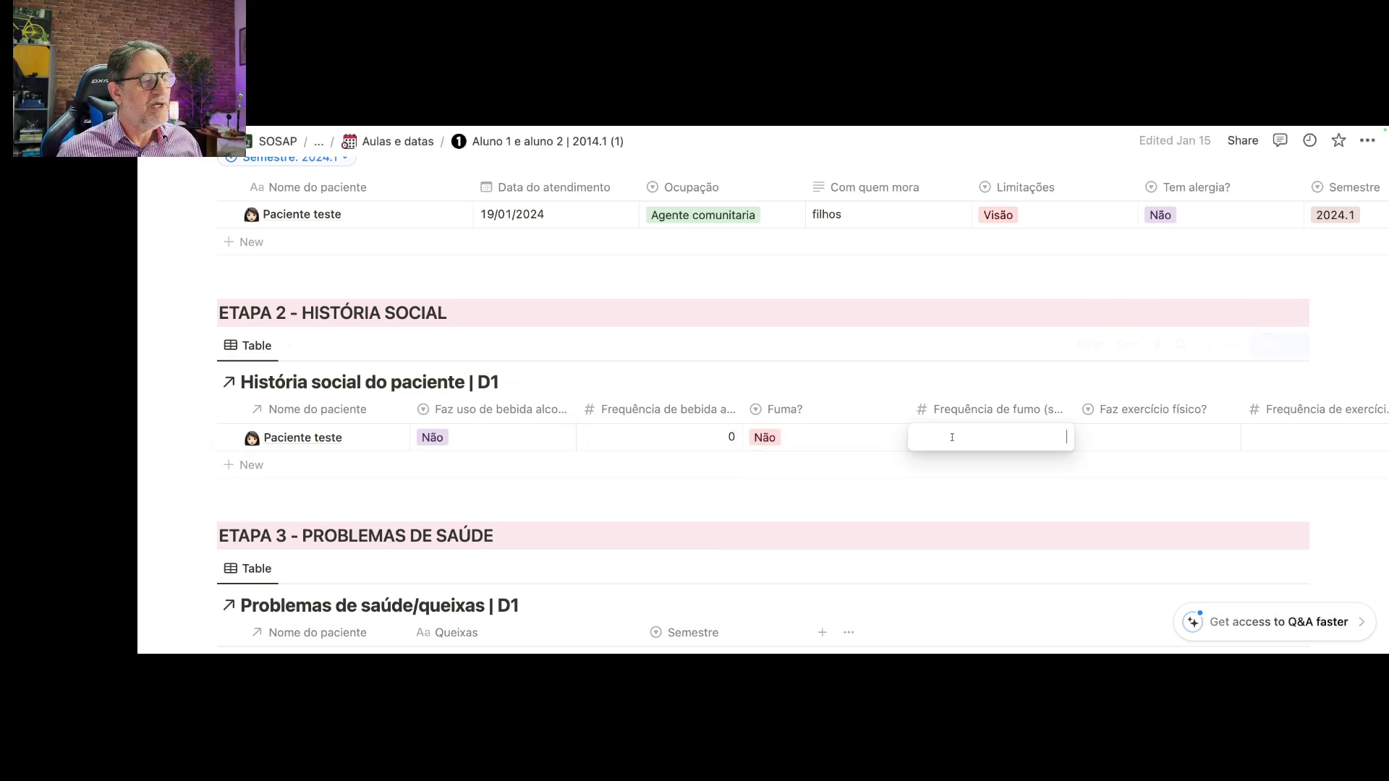
pyautogui.write('0')
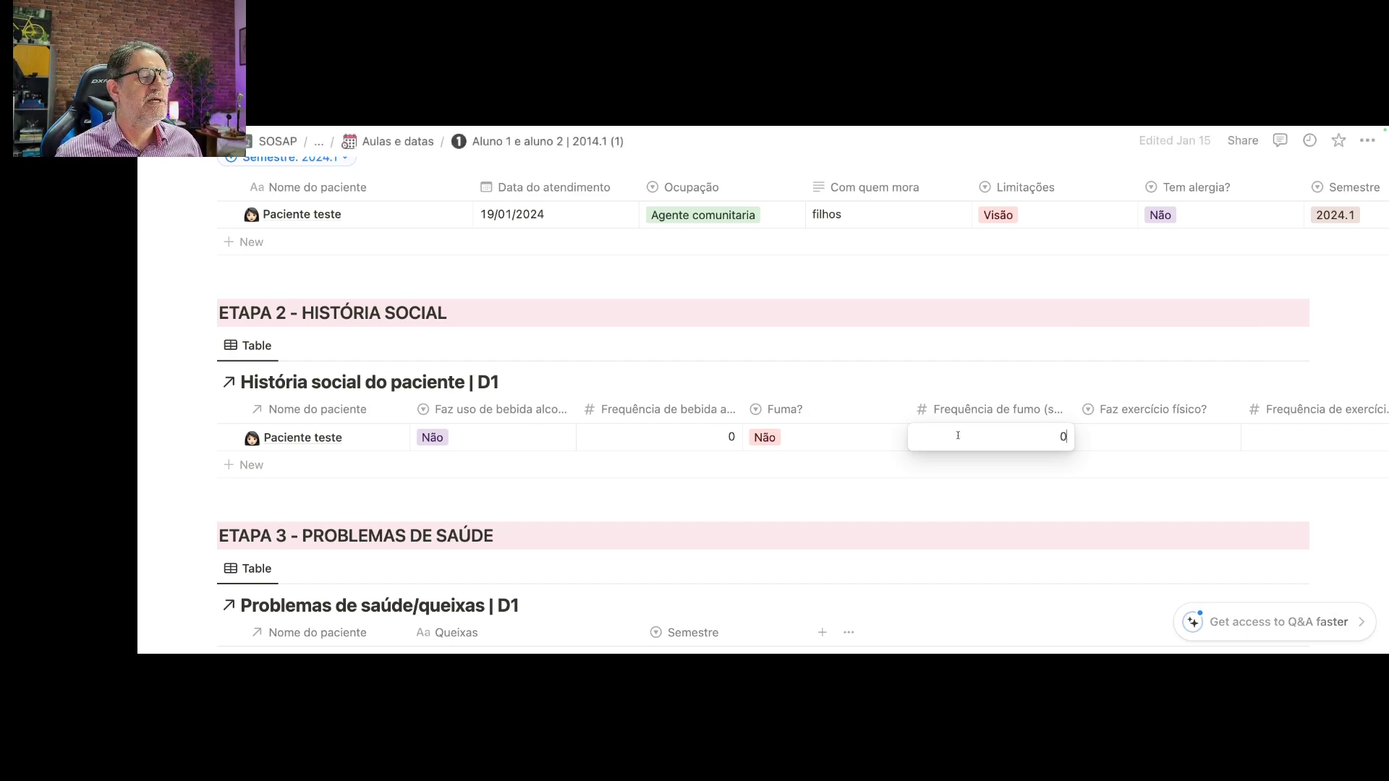
pyautogui.click(1122, 439)
# - Set Faz exercício físico? to Não and the exercise frequency to 0 in the Paciente teste row of História social
pyautogui.click(1122, 438)
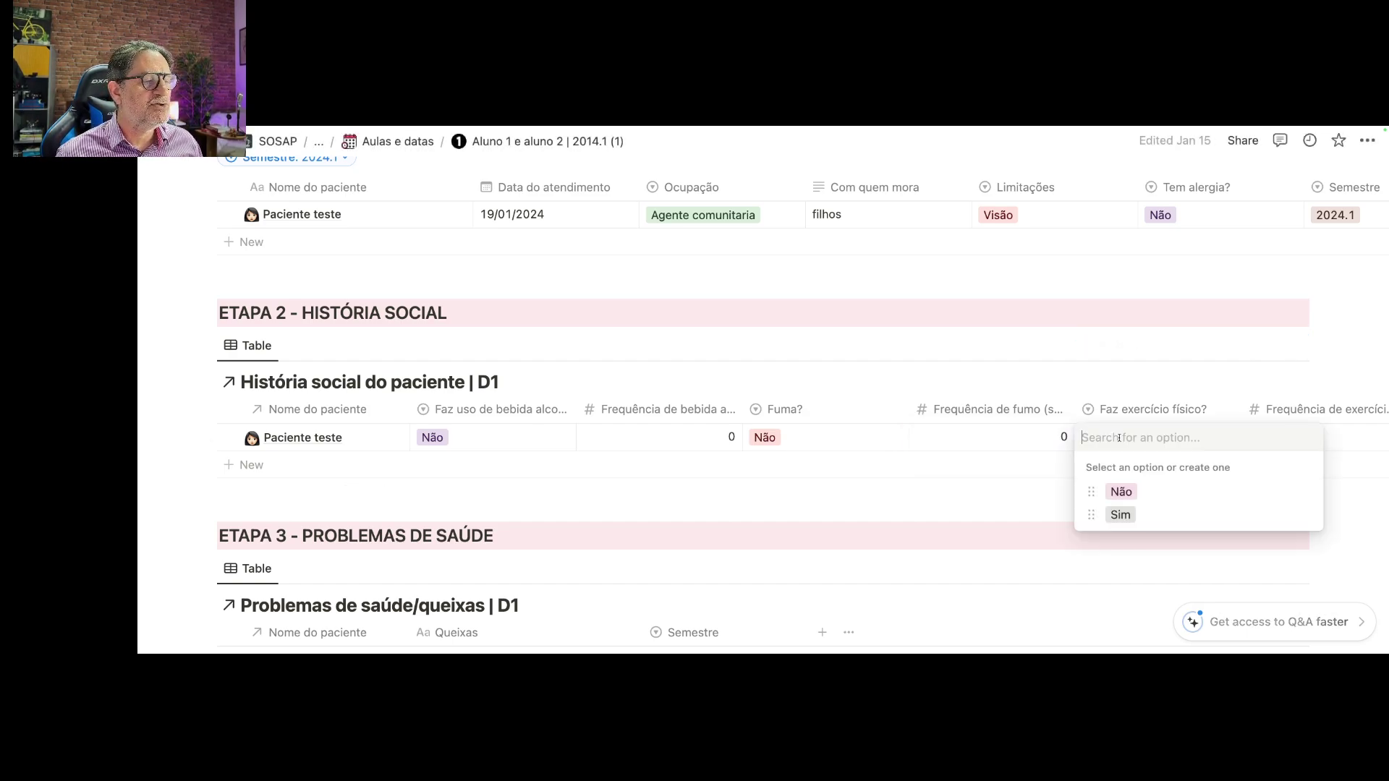
pyautogui.click(1121, 492)
pyautogui.hscroll(5, 1128, 434)
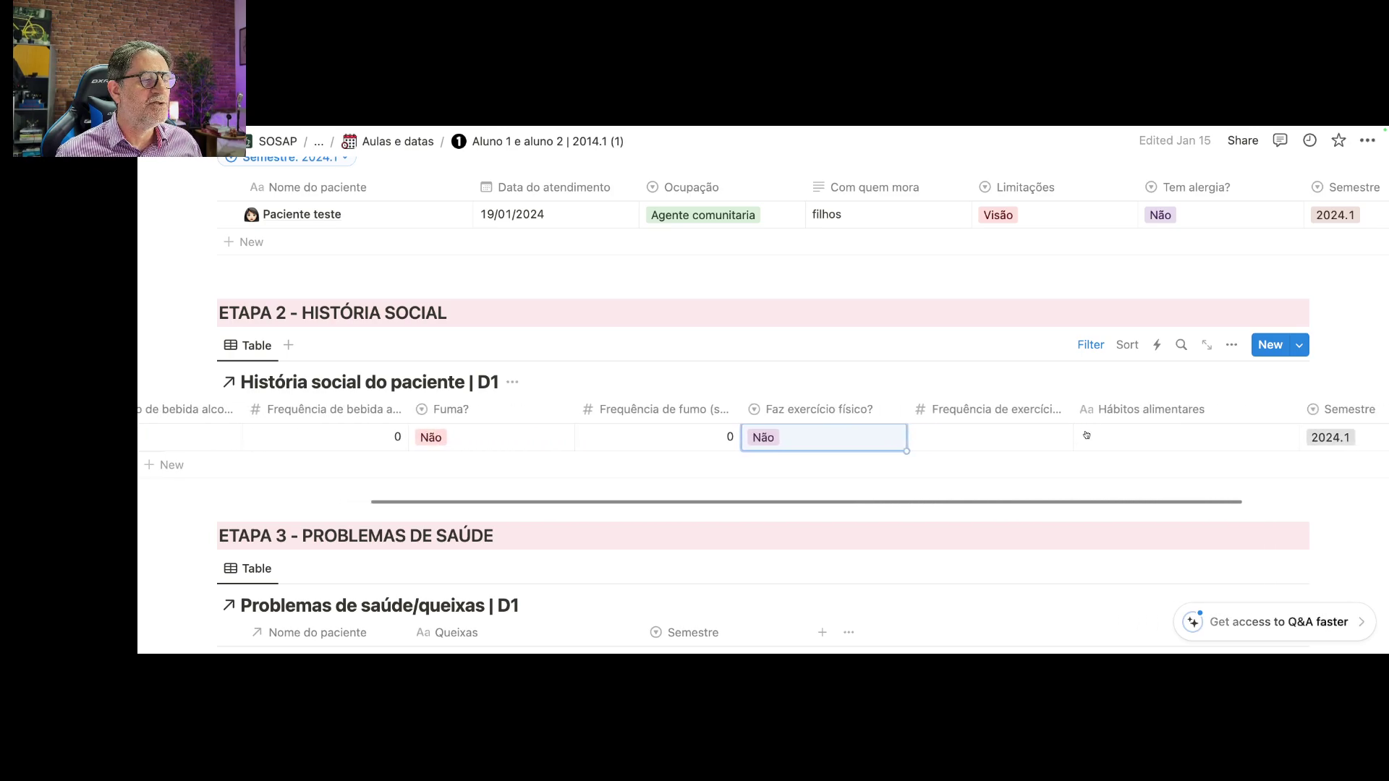
pyautogui.click(992, 439)
pyautogui.write('0')
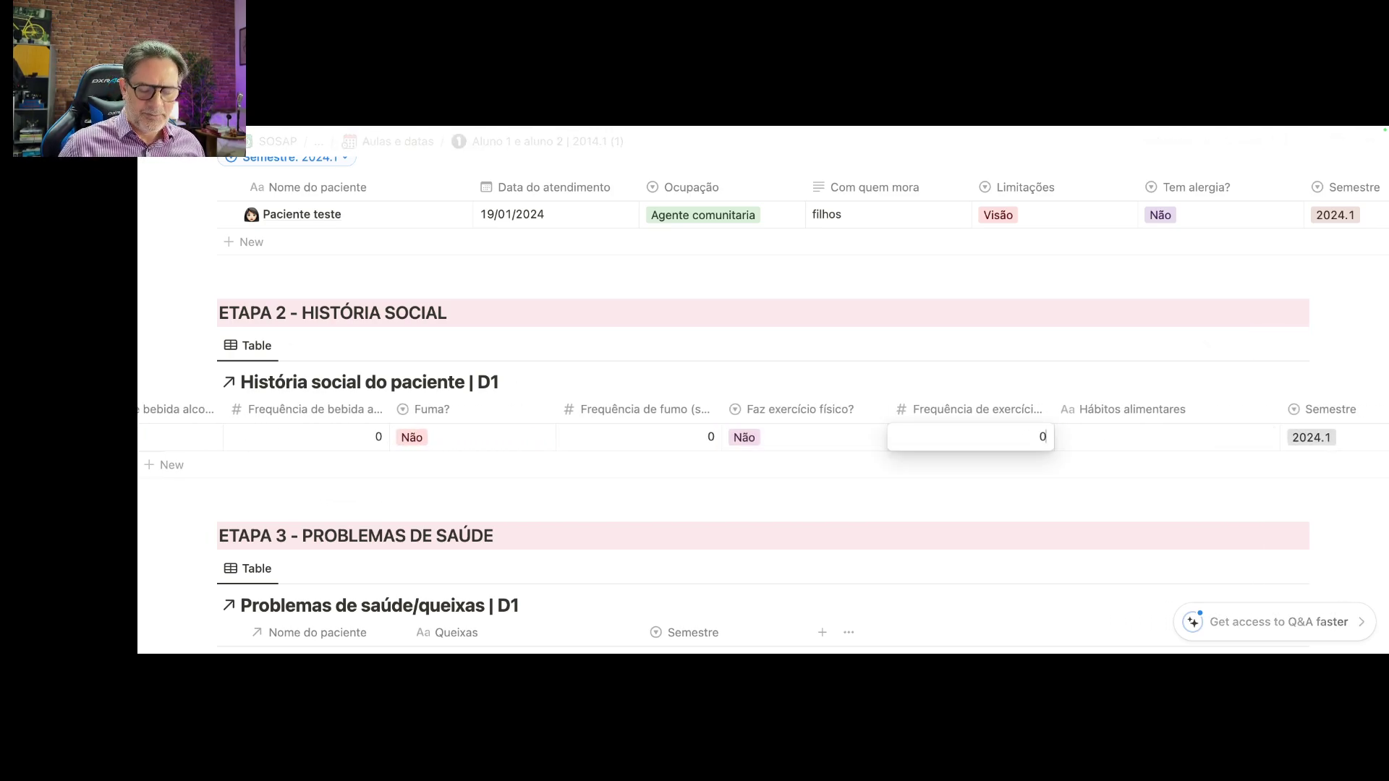
pyautogui.press('Return')
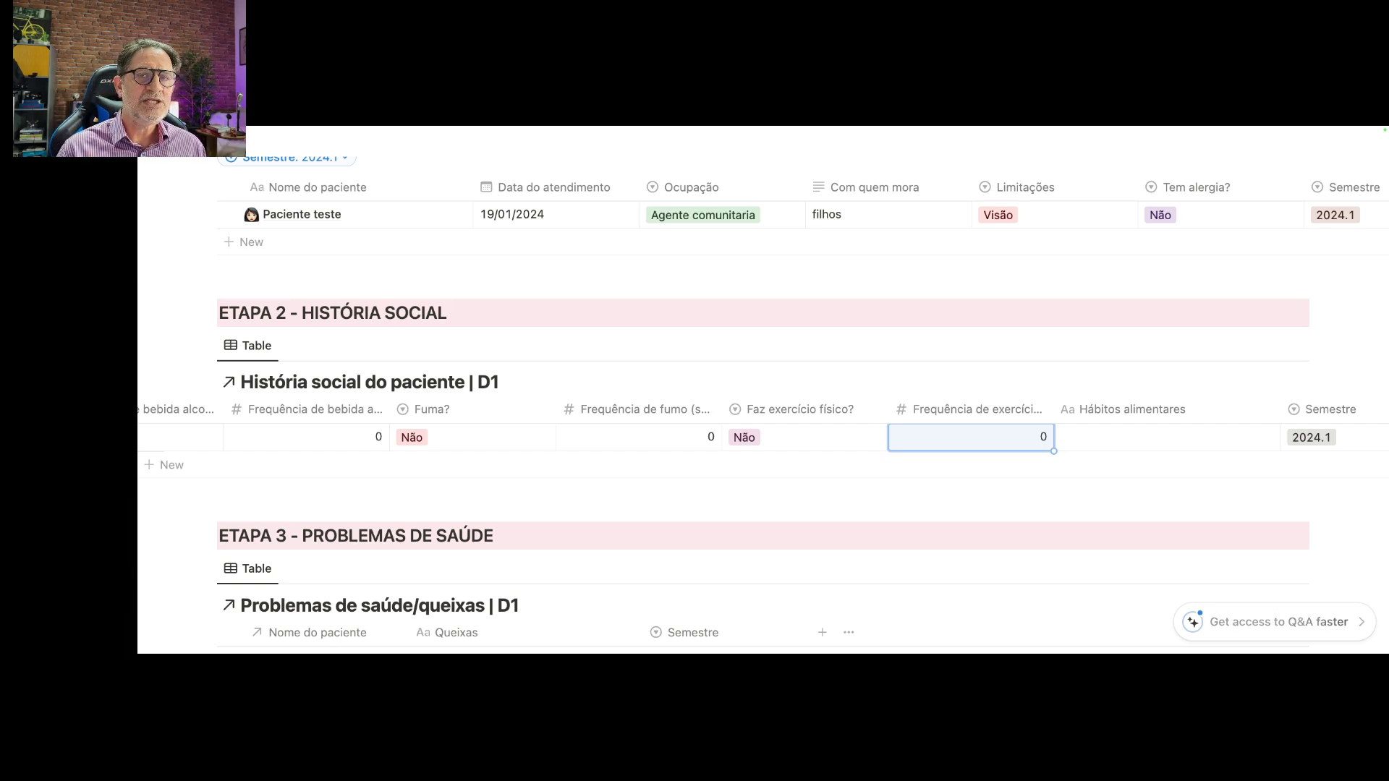
# - Enter "Habitos alimentares | Paciente teste" as the Hábitos alimentares entry of the História social row
pyautogui.click(1124, 441)
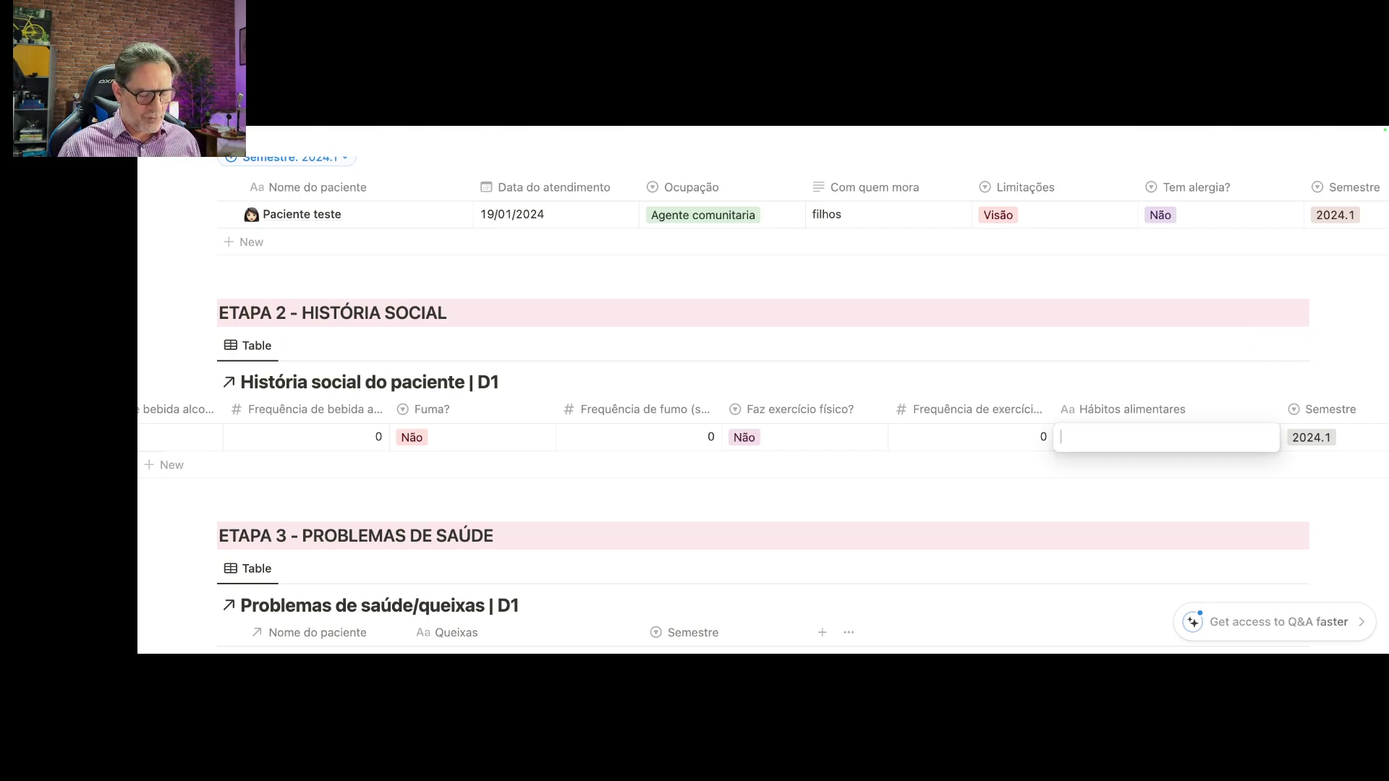
pyautogui.write('Habitos')
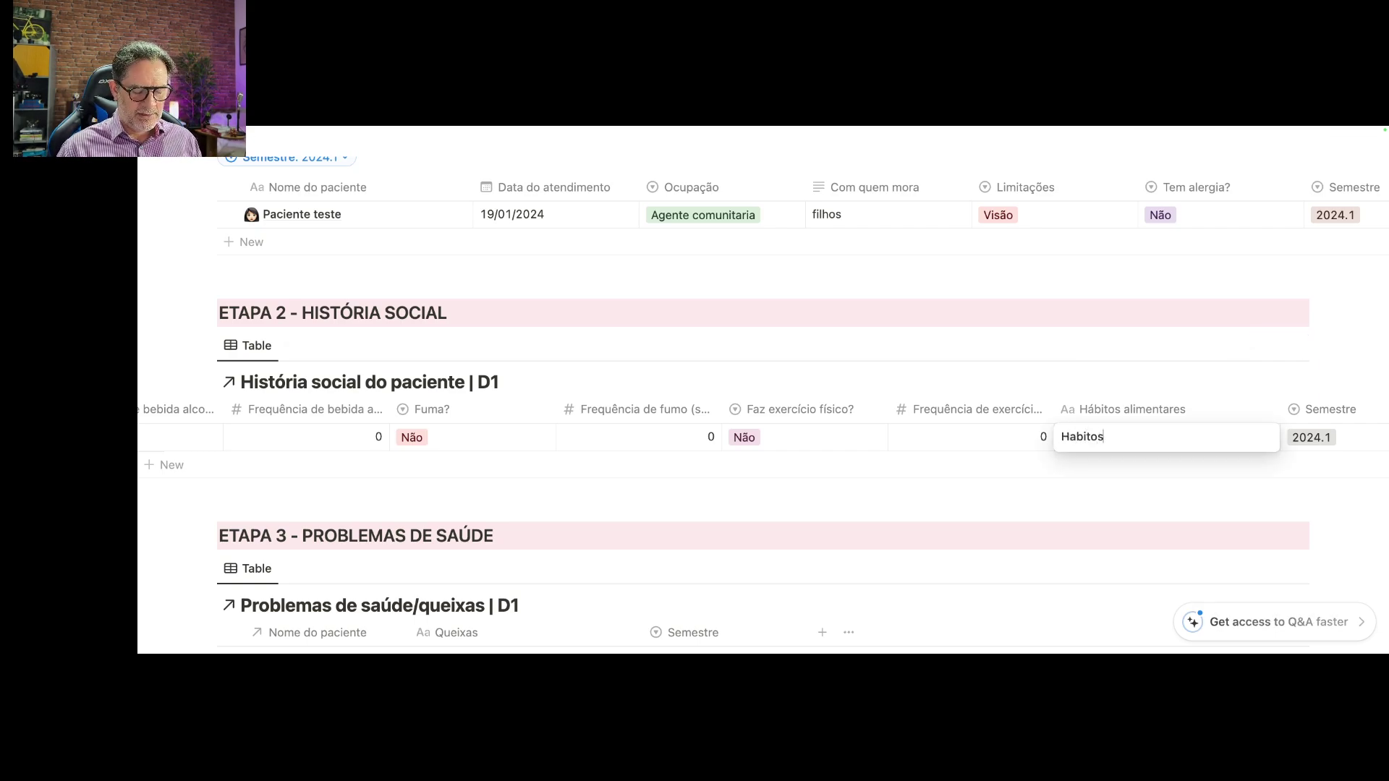
pyautogui.write(' alimentares')
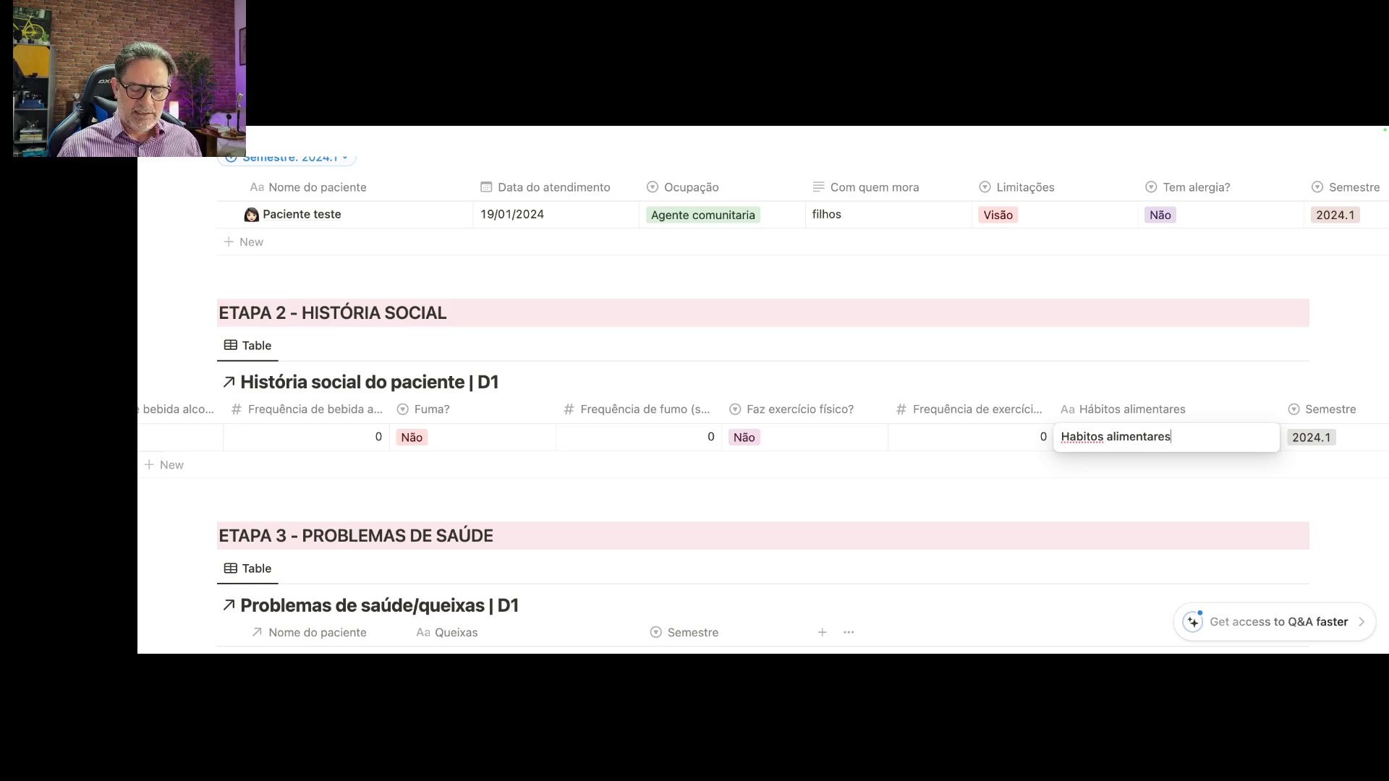
pyautogui.write(' | Pa')
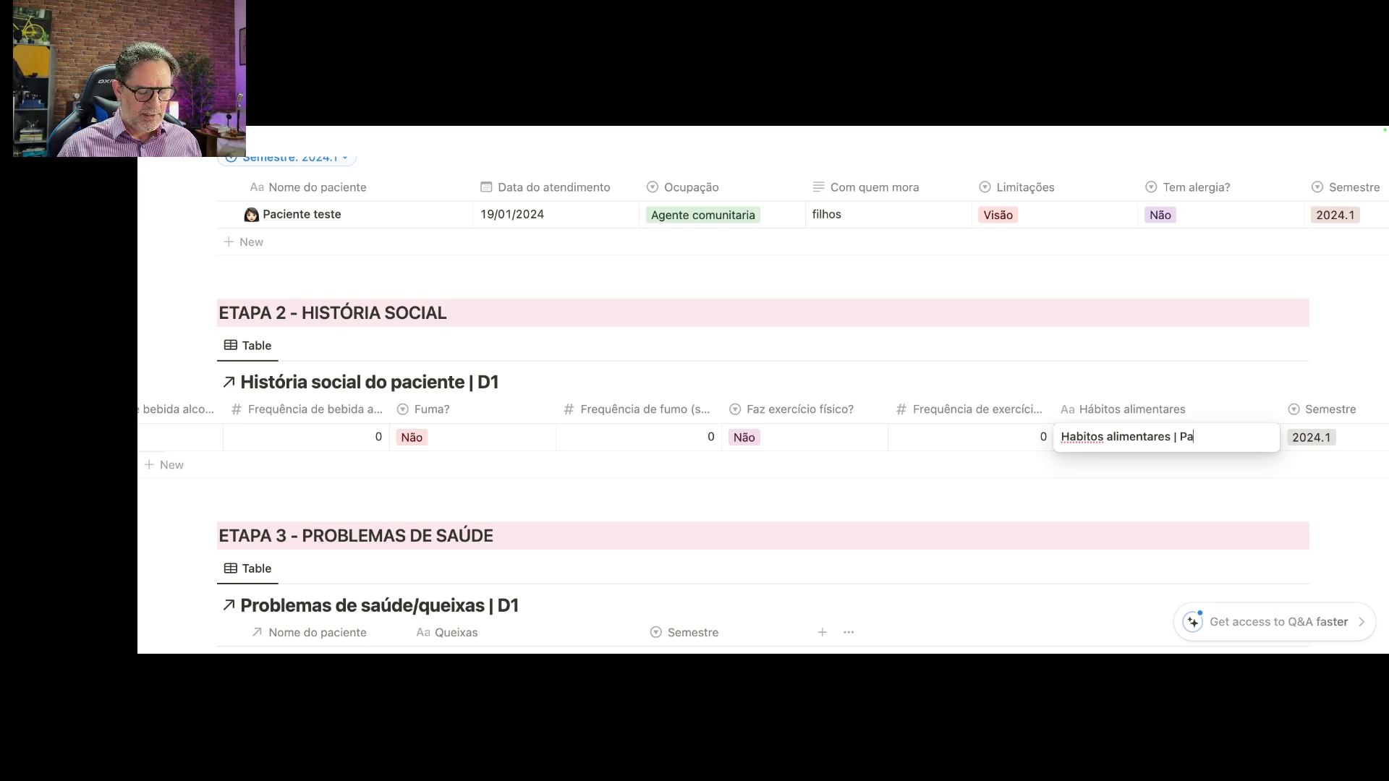
pyautogui.write('ciente teste')
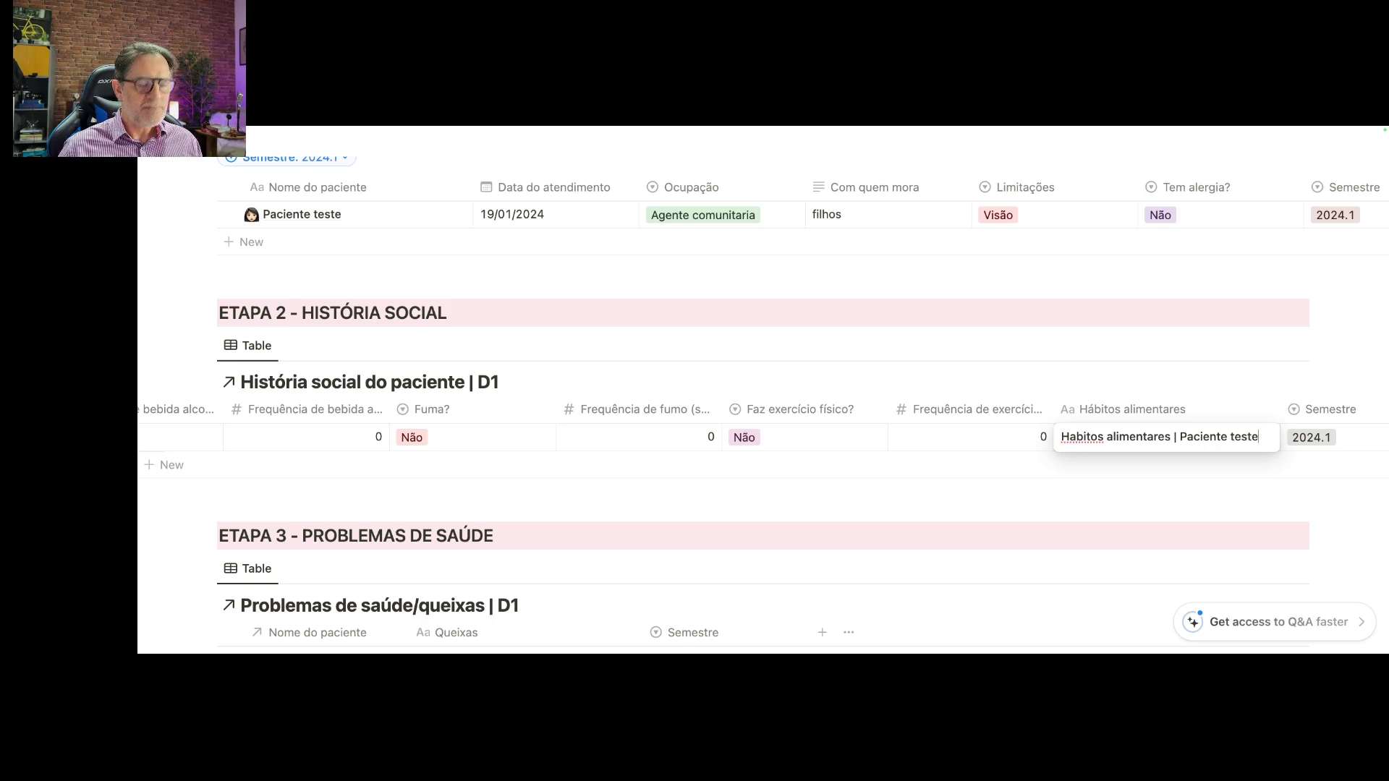
pyautogui.press('Return')
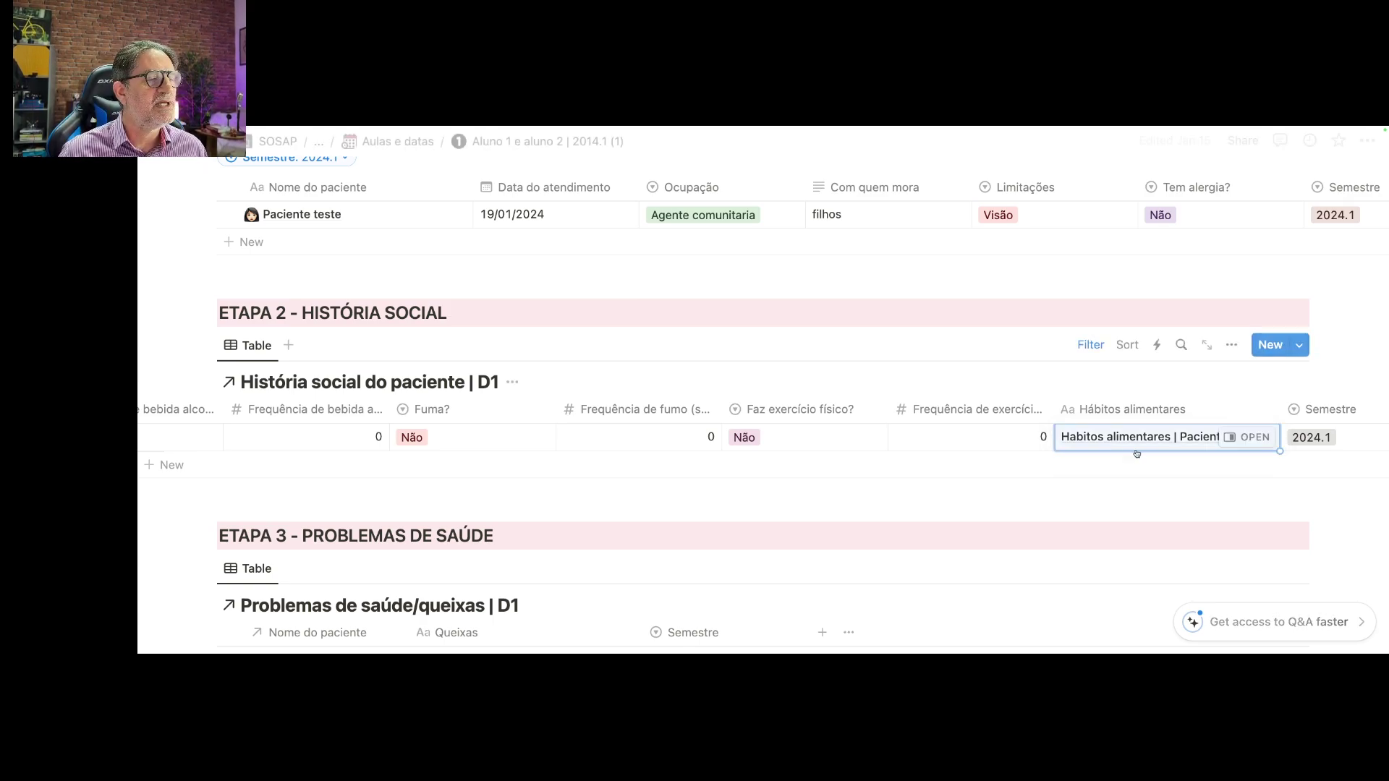
# - Open the Habitos alimentares | Paciente teste page and apply the Hábitos alimentares template to it
pyautogui.click(1254, 438)
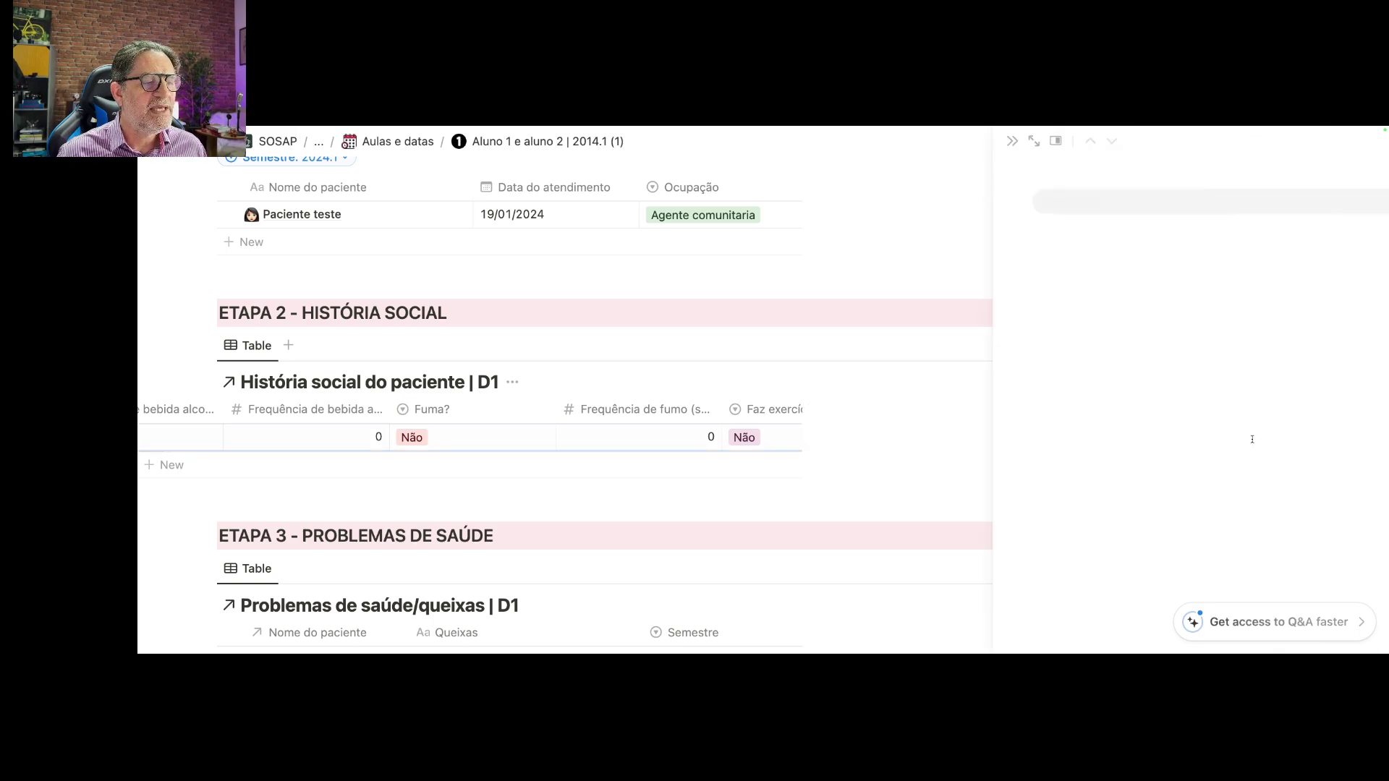
pyautogui.scroll(-3, 1202, 454)
pyautogui.scroll(-2, 1157, 448)
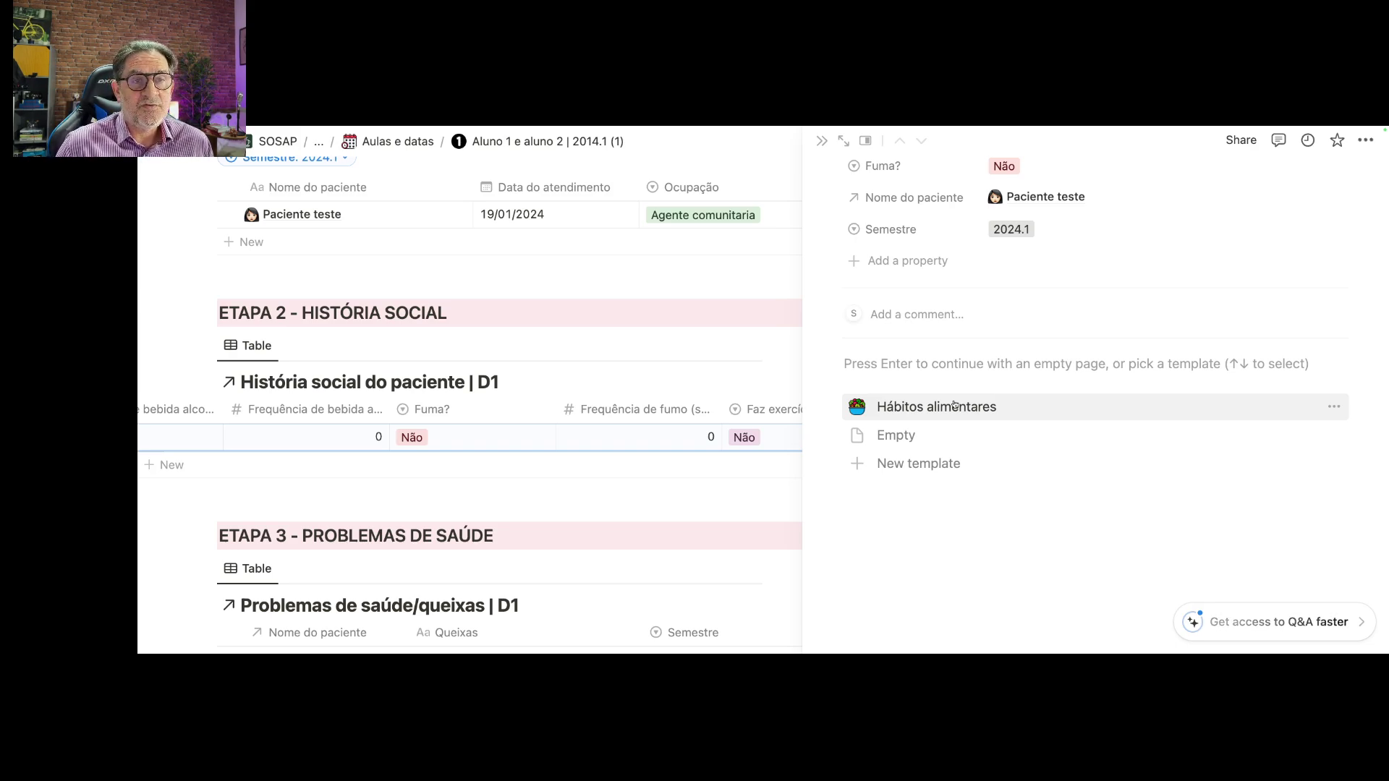
pyautogui.click(956, 407)
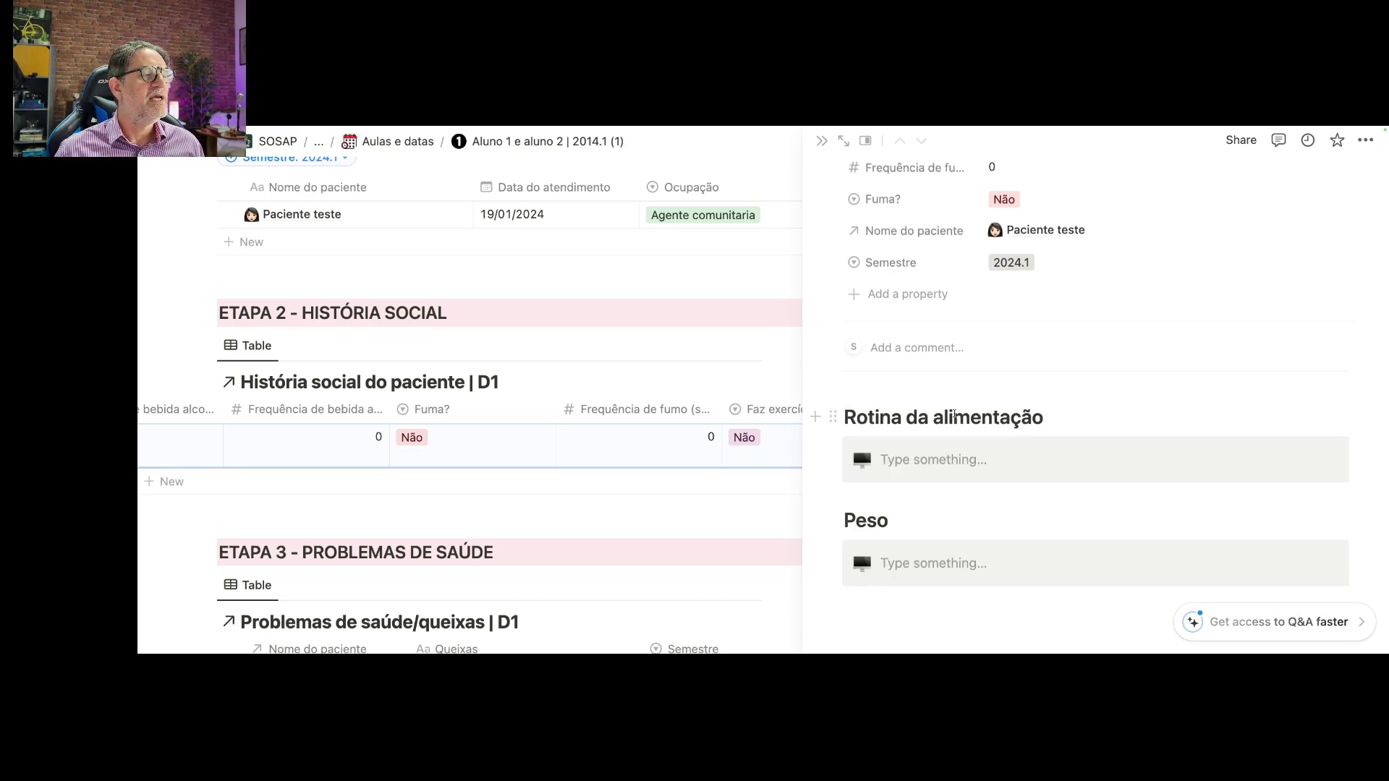
# - Fill Rotina da alimentação with "ffafafafafaffaf" and Peso with "aggagagga", and close the page preview
pyautogui.click(950, 459)
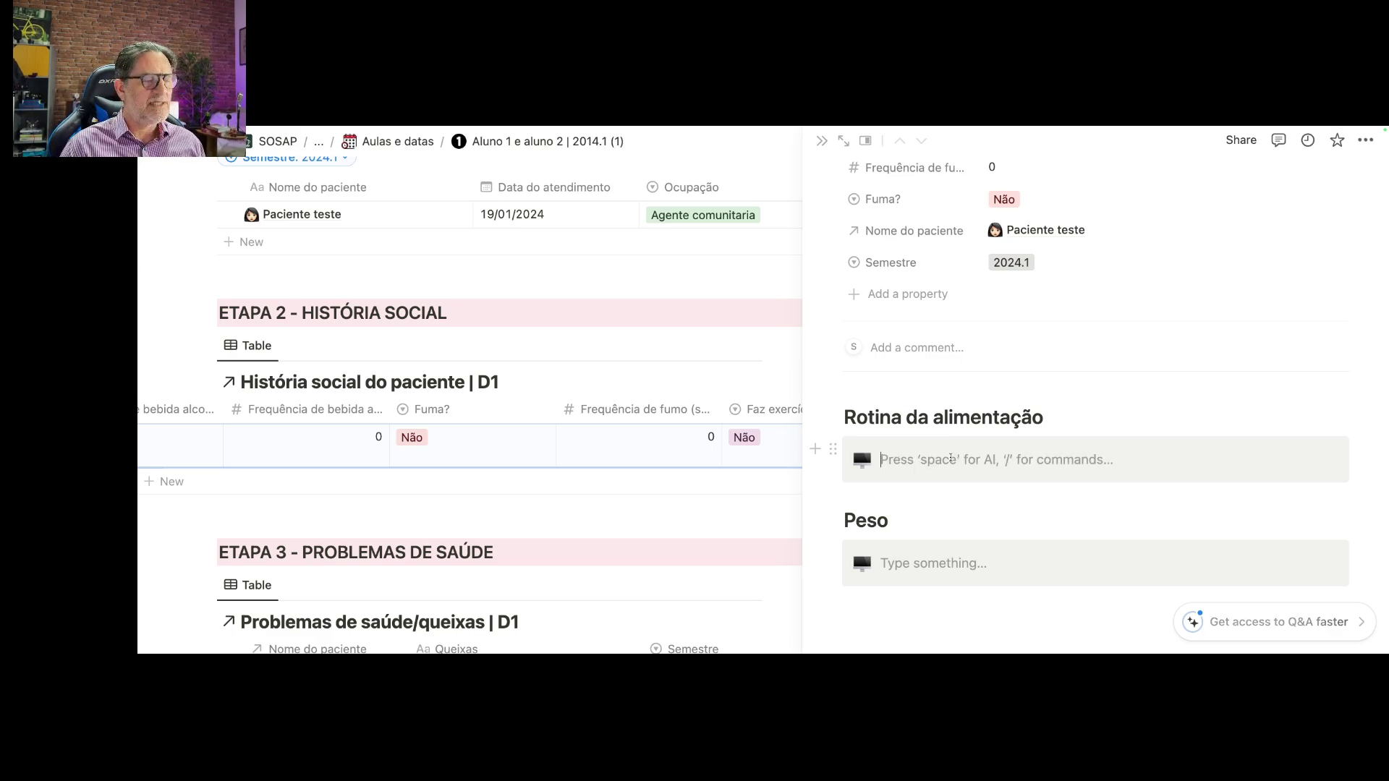
pyautogui.write('ffafafafafaffaf')
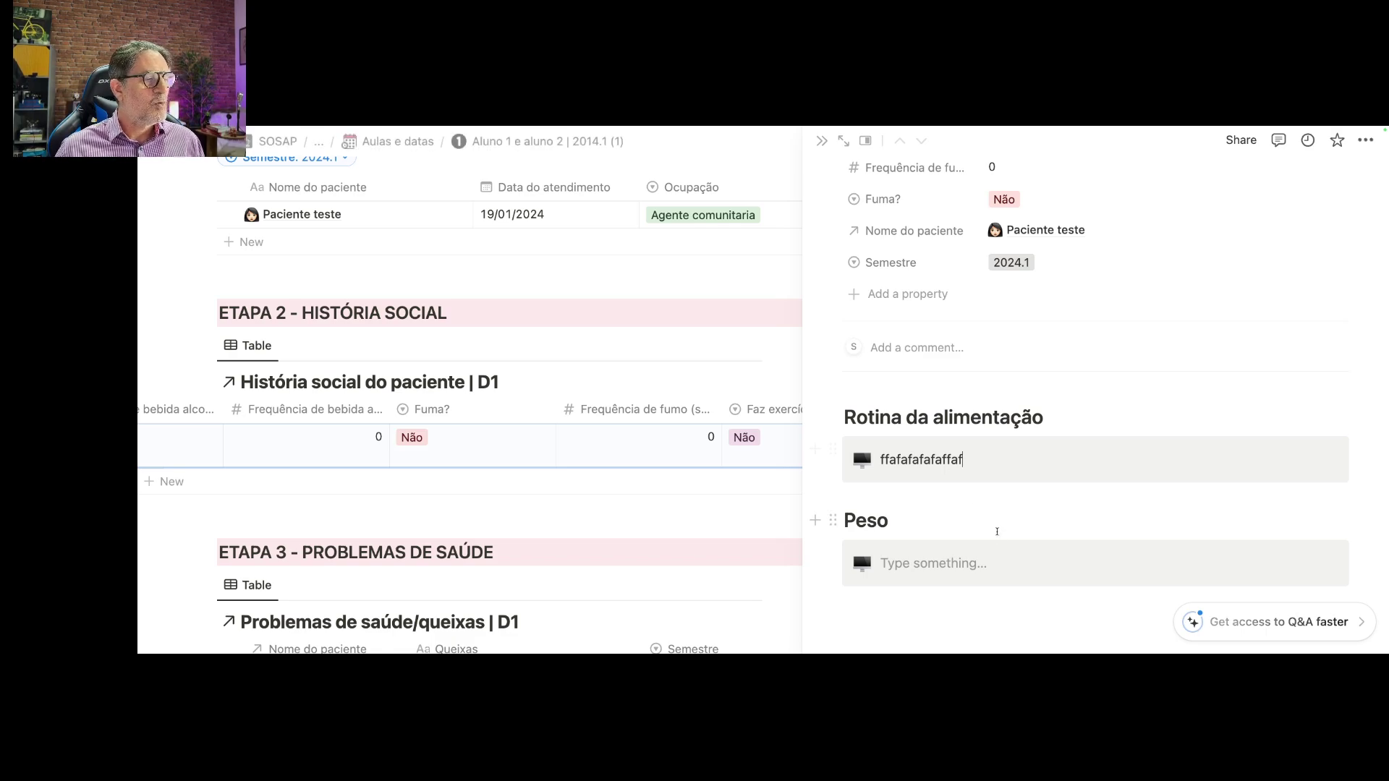
pyautogui.click(963, 563)
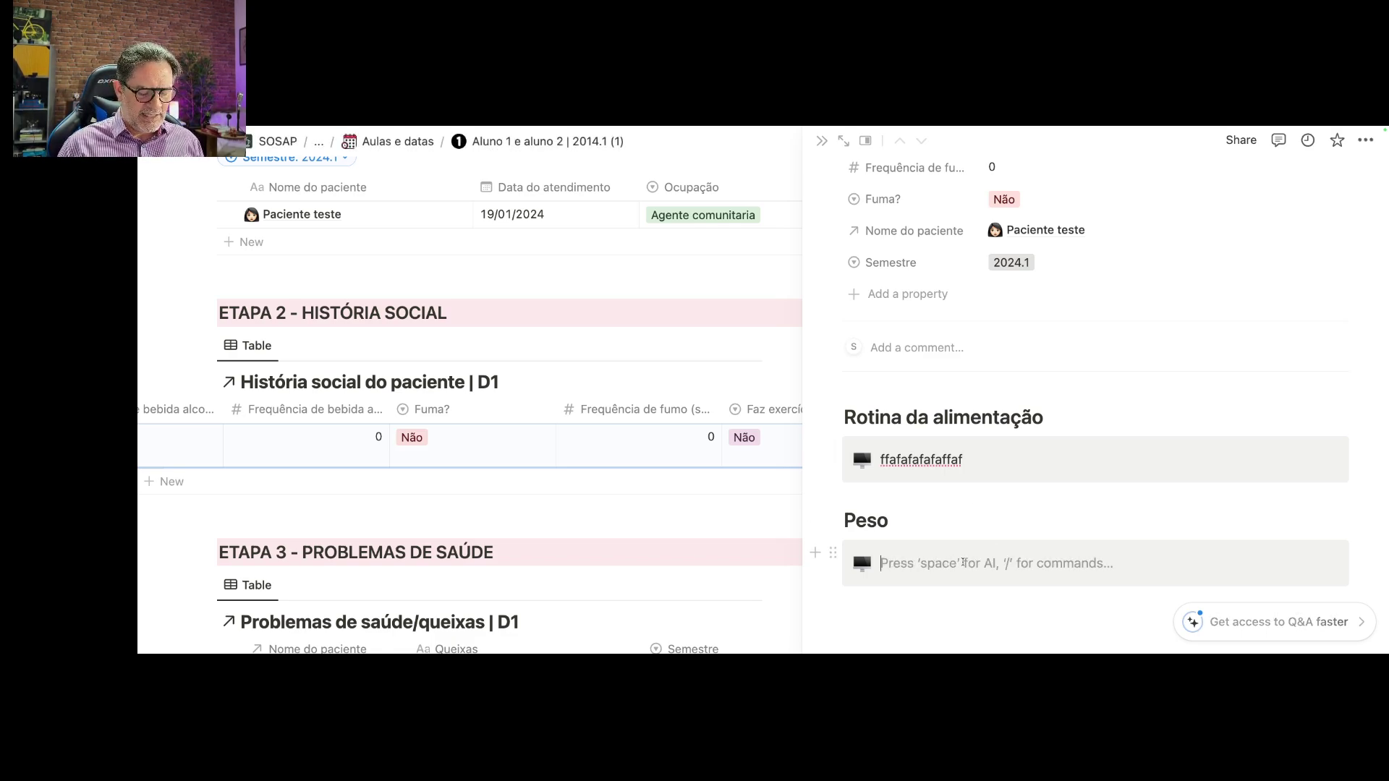
pyautogui.write('aggagagga')
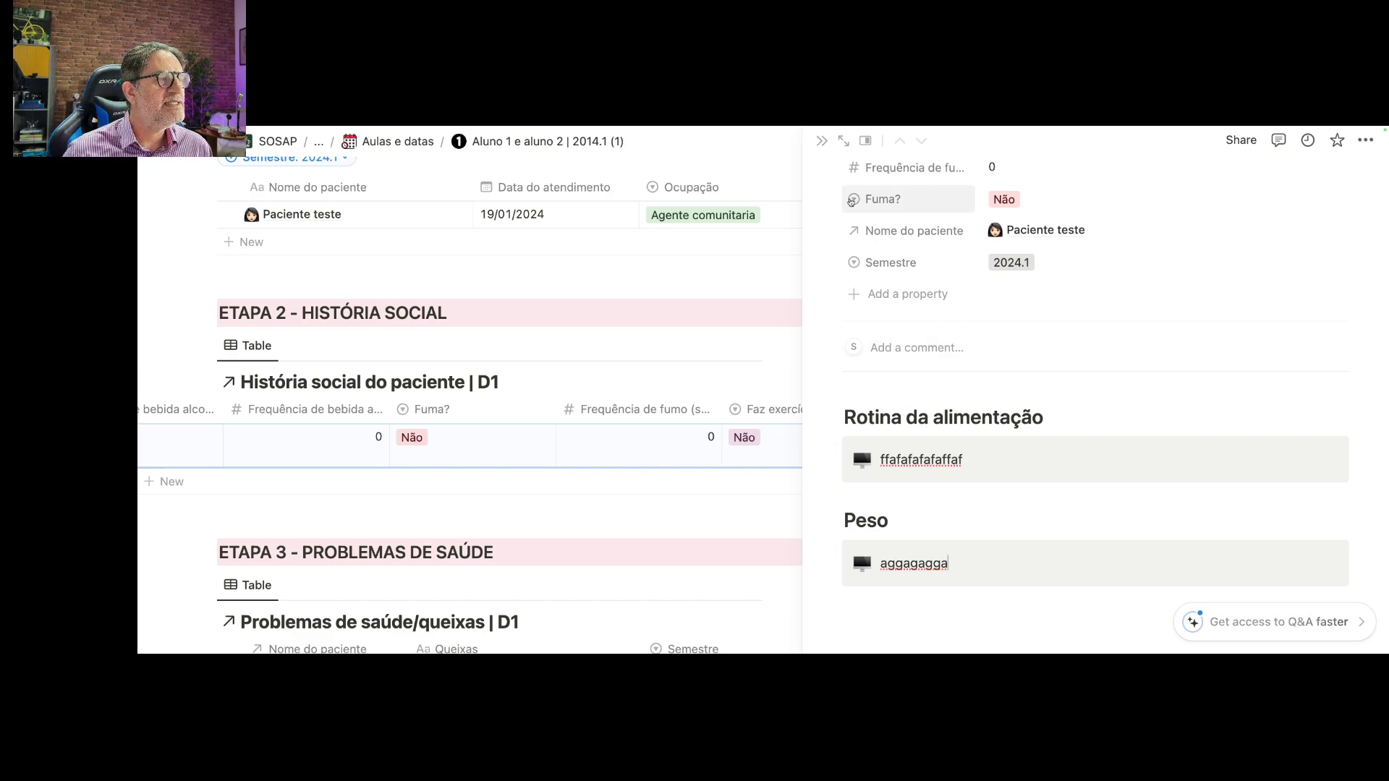
pyautogui.click(823, 143)
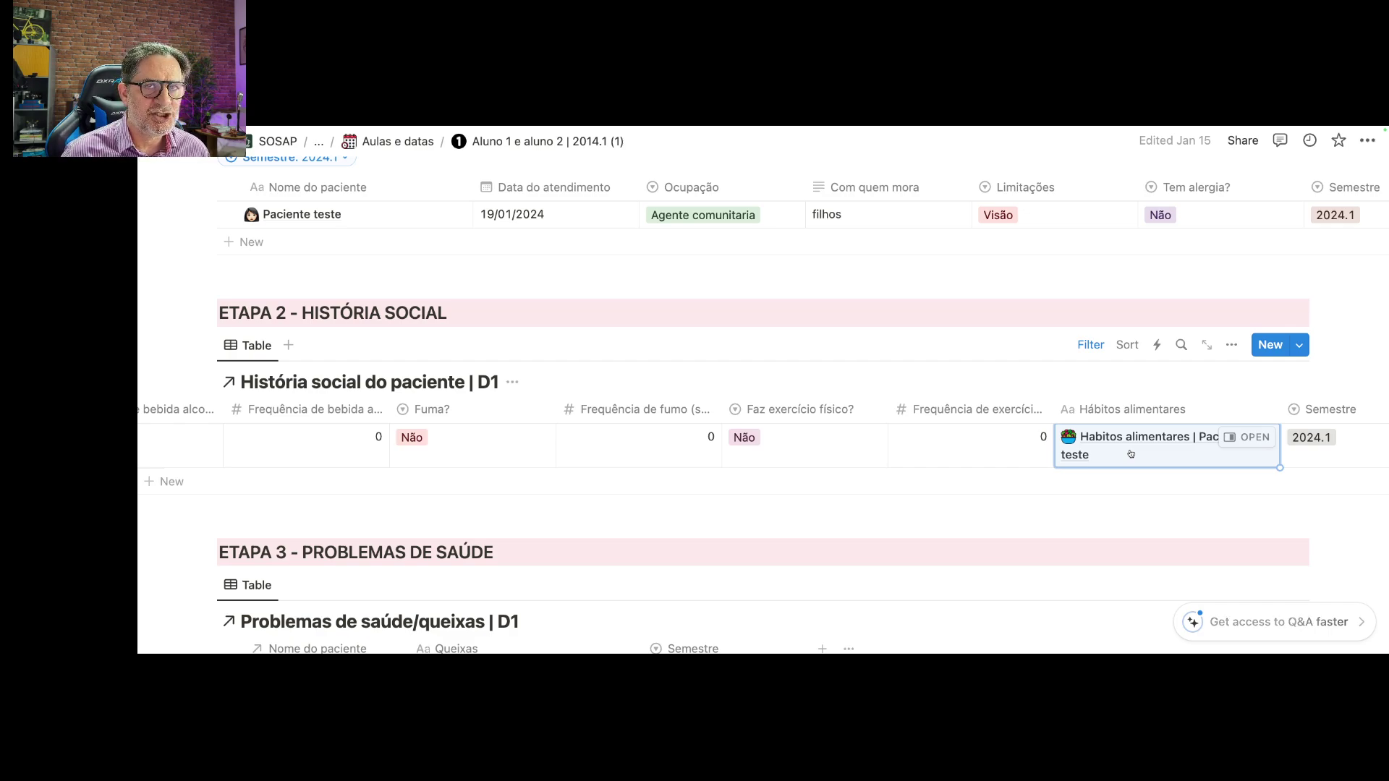
# - Reopen the Habitos alimentares | Paciente teste page to review its properties and filled sections, and close it
pyautogui.click(1246, 442)
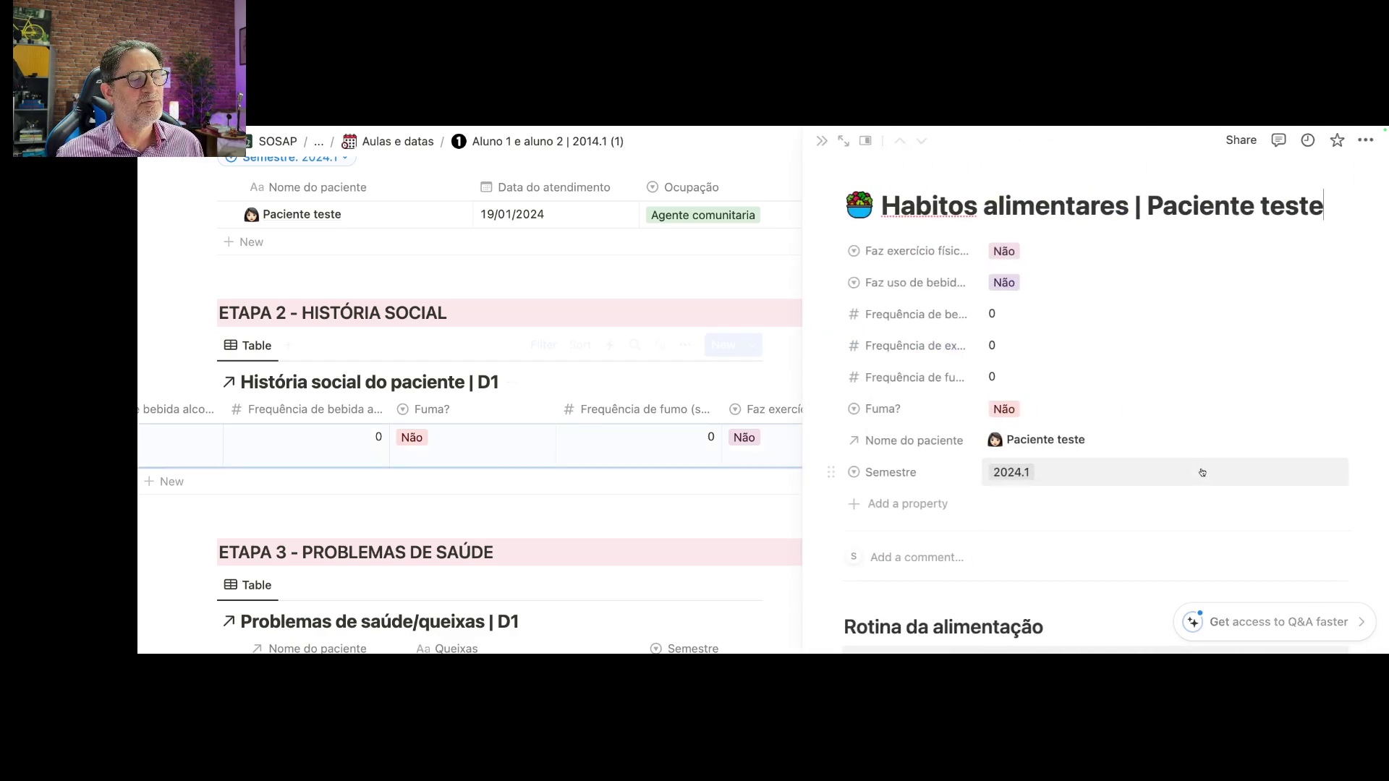
pyautogui.scroll(-3, 1203, 473)
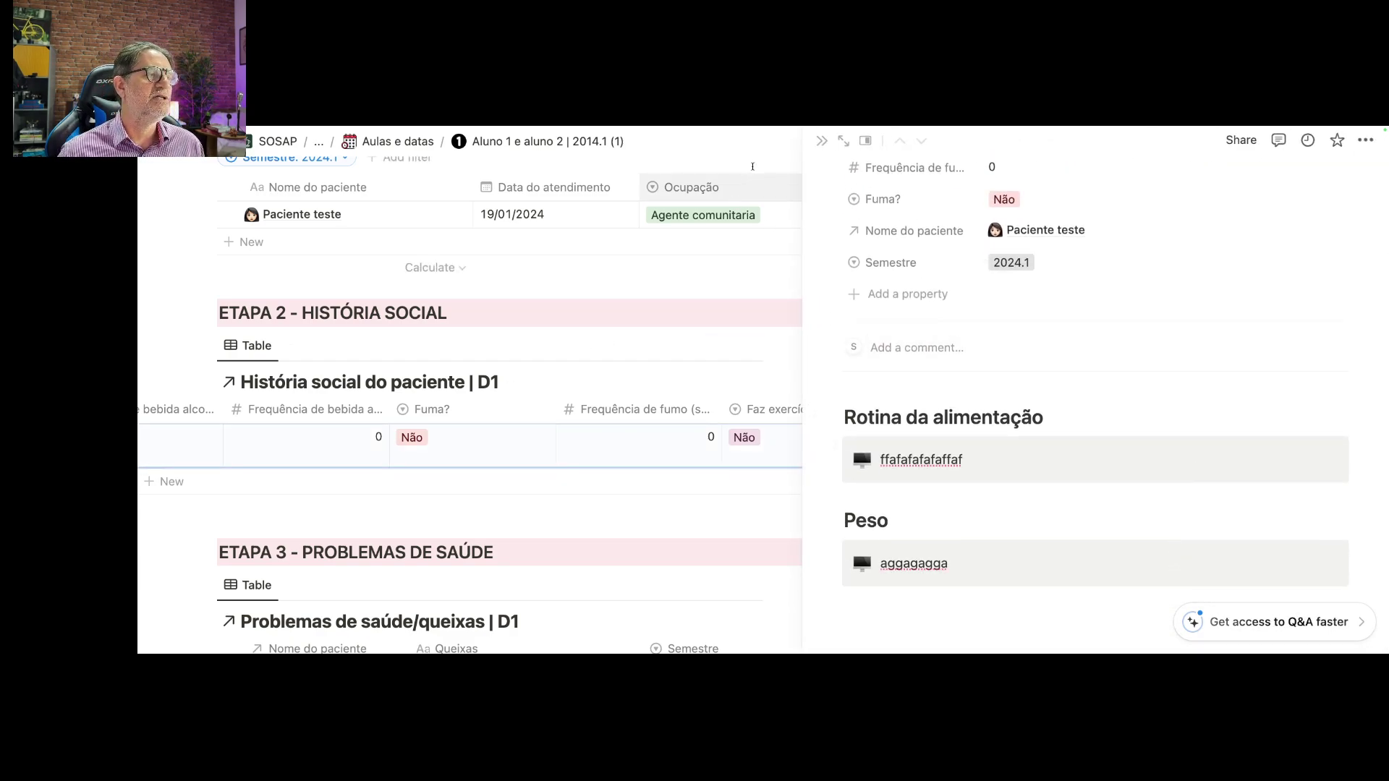
pyautogui.click(821, 140)
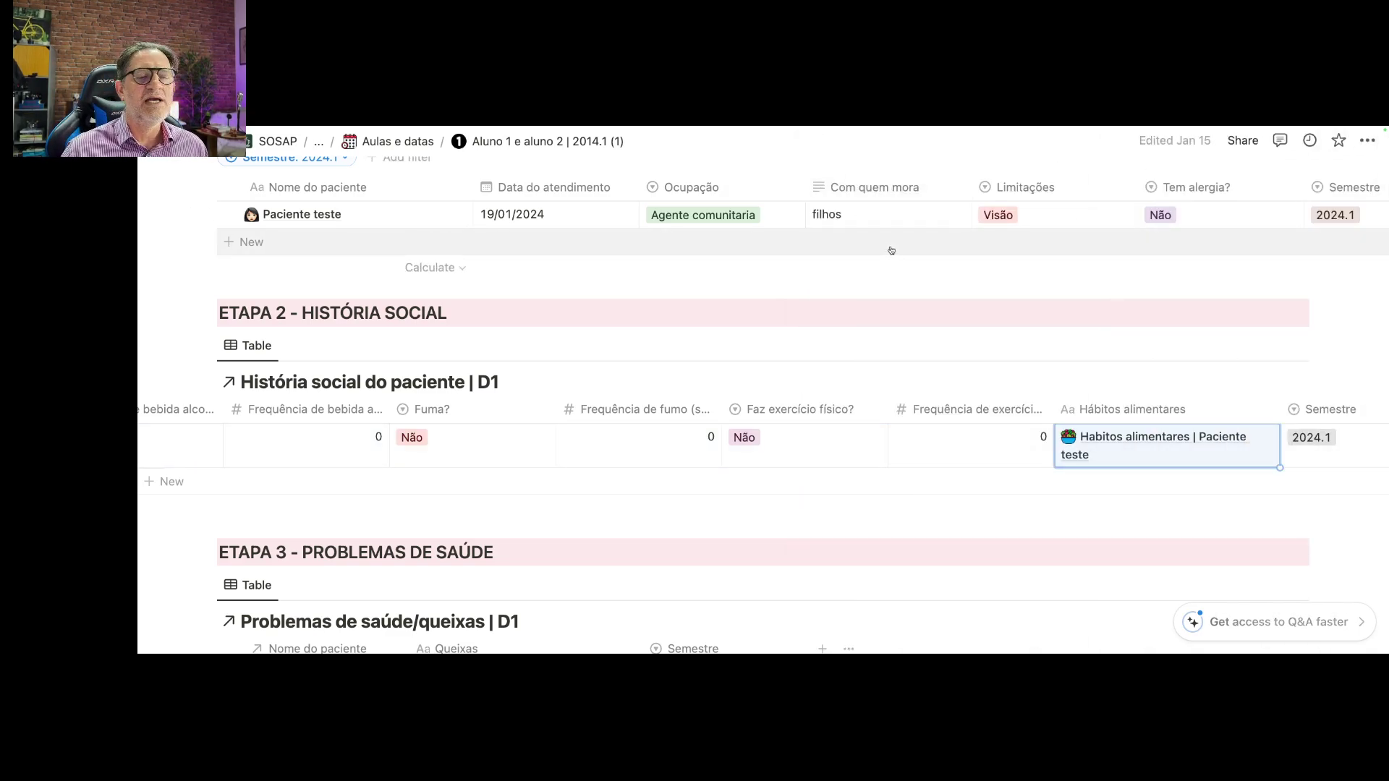
# - Link Paciente teste as the Nome do paciente in the Problemas de saúde/queixas | D1 table under ETAPA 3
pyautogui.scroll(-3, 896, 275)
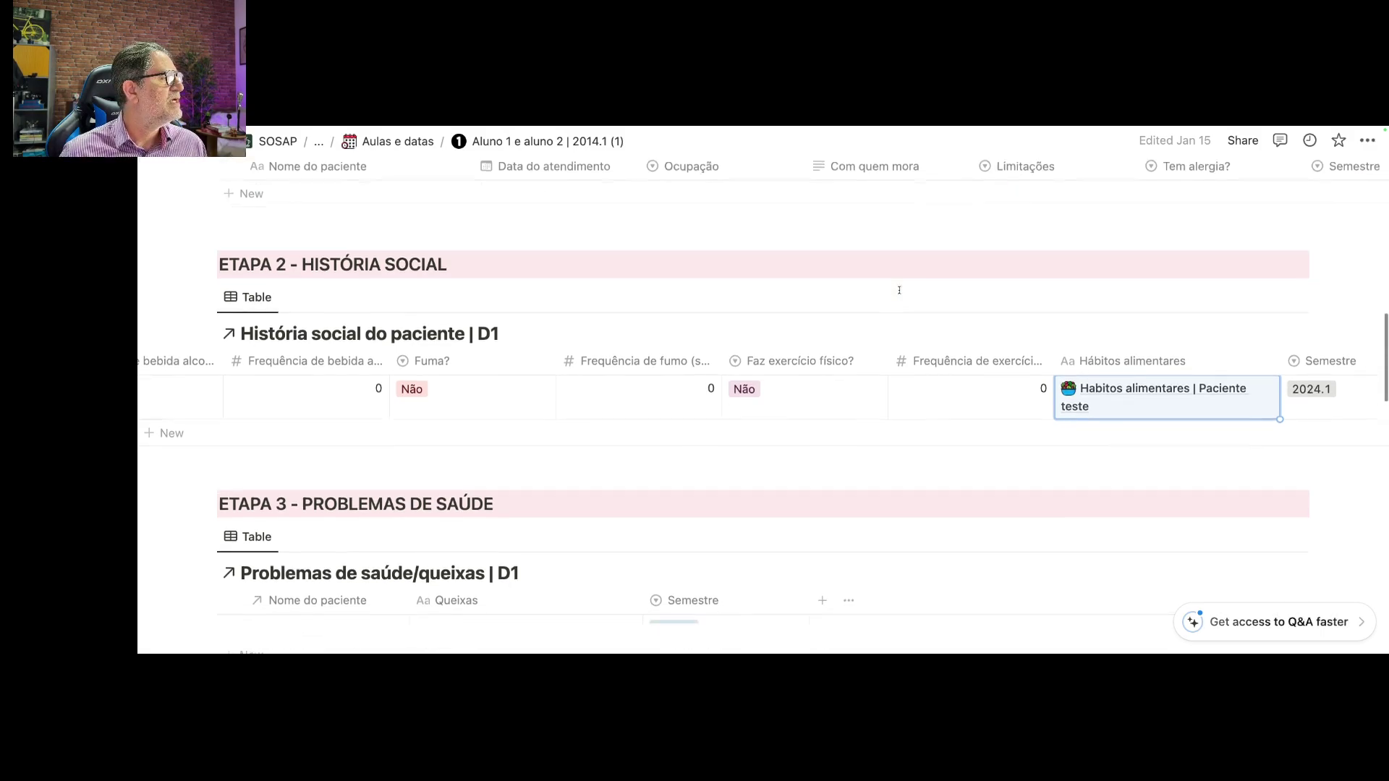
pyautogui.scroll(-3, 904, 290)
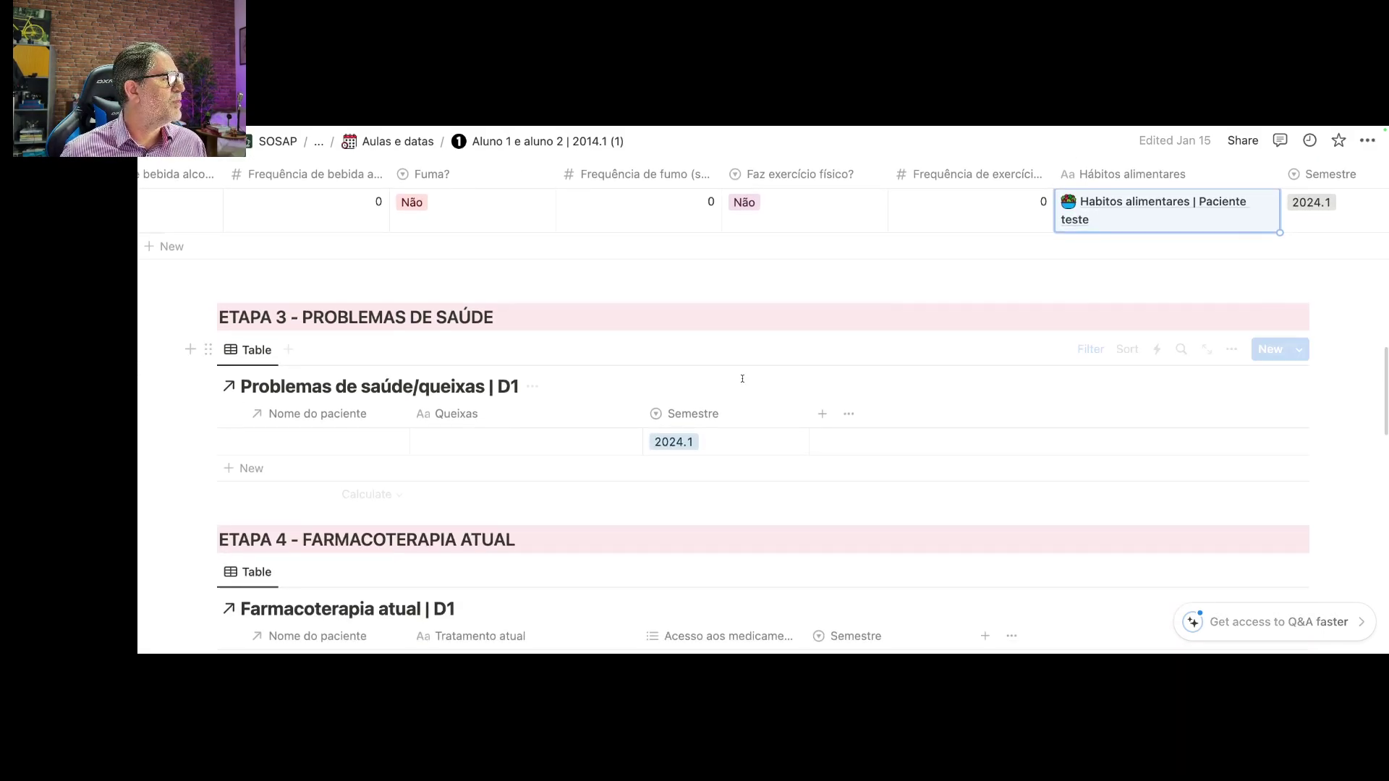
pyautogui.click(323, 442)
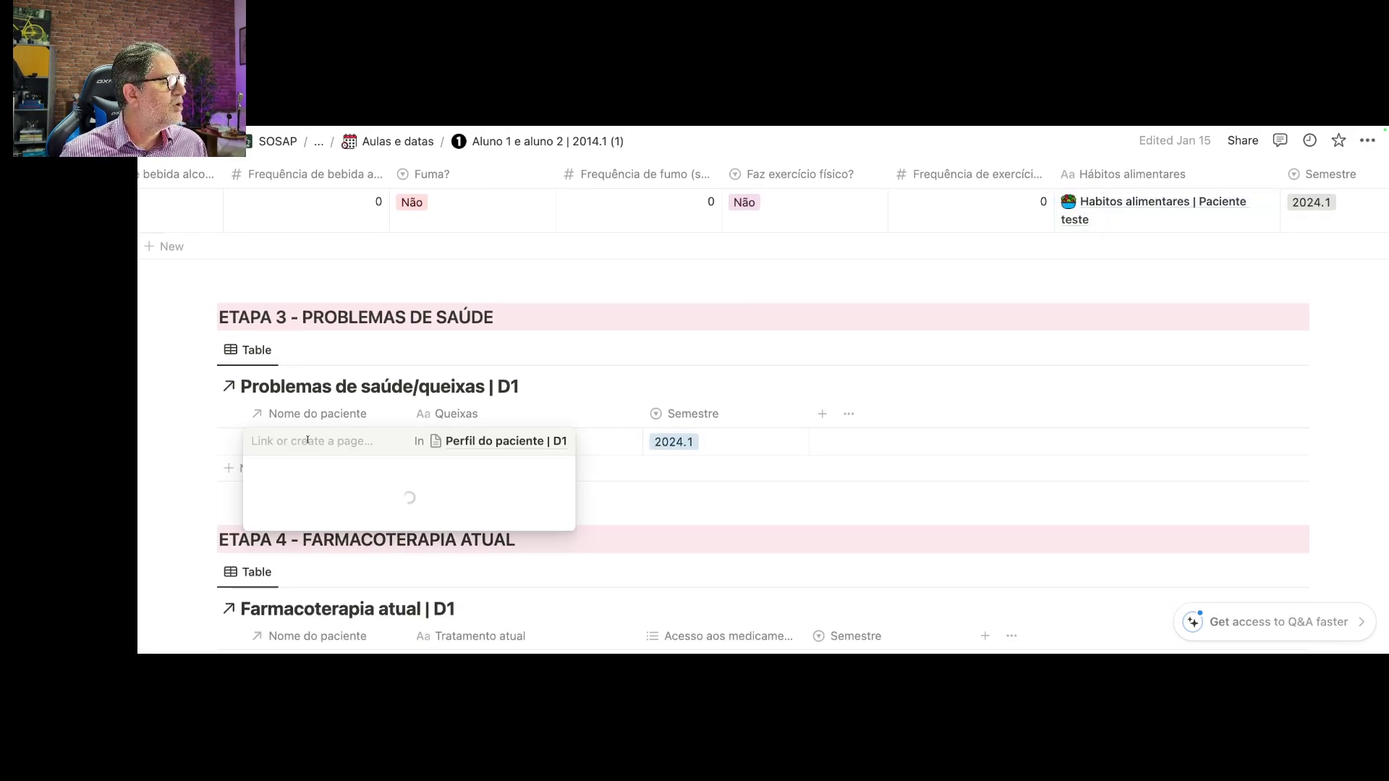
pyautogui.click(307, 222)
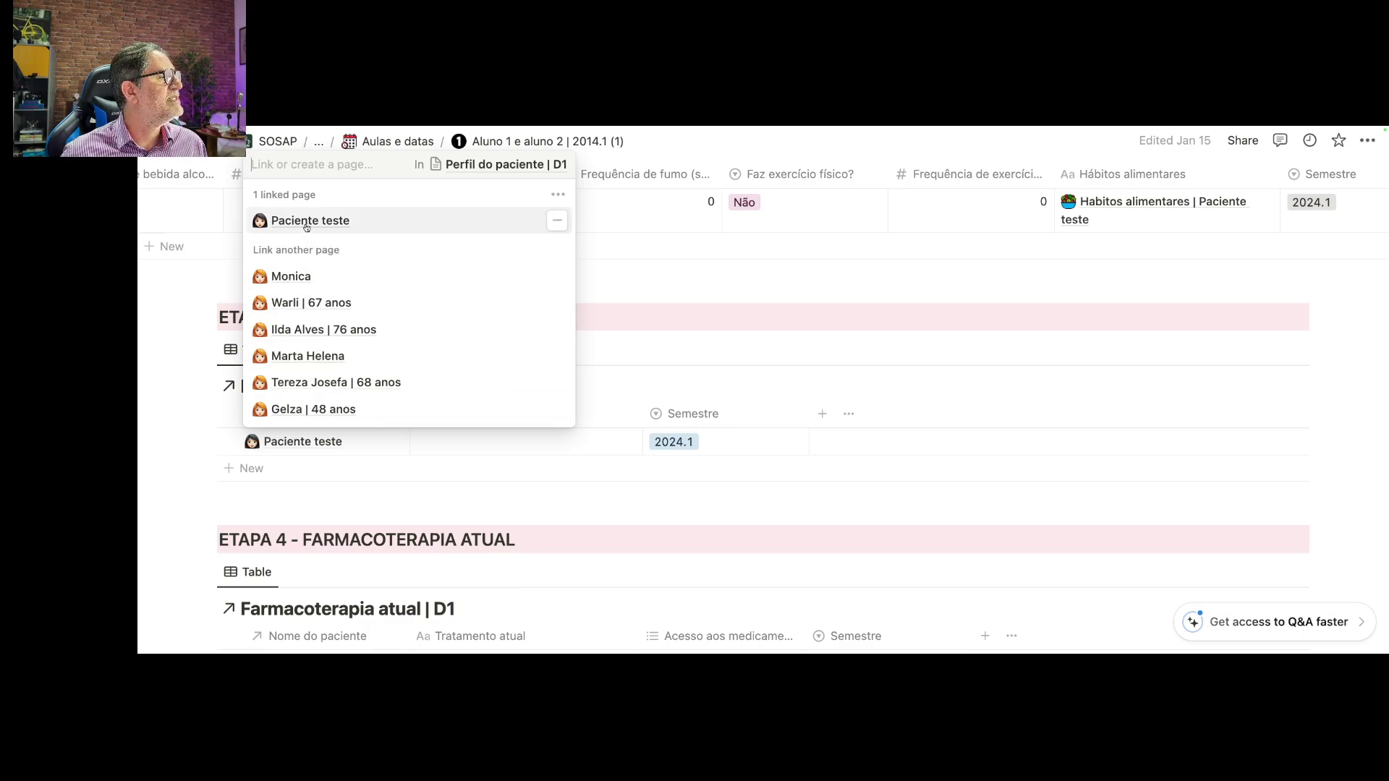
pyautogui.press('Escape')
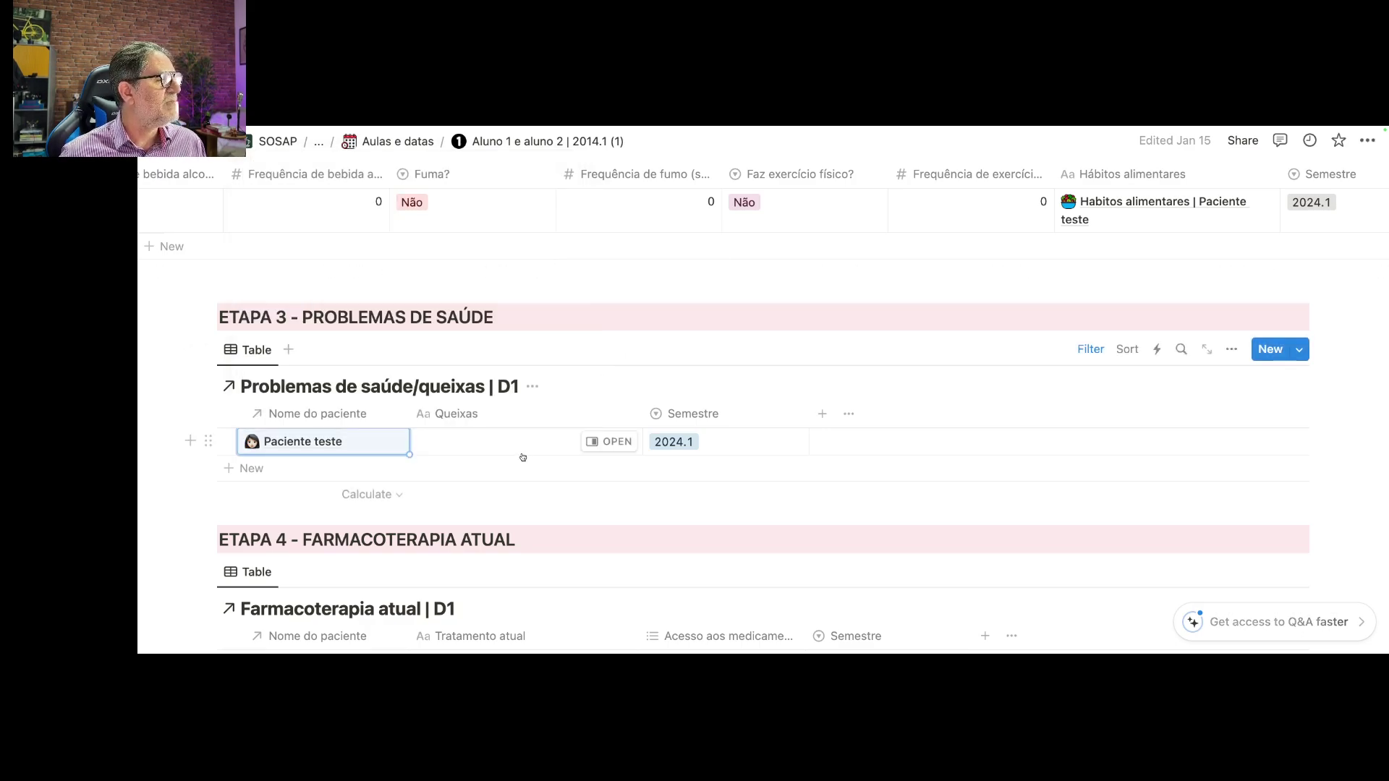
# - Enter a title starting with "Queixas" in the Queixas field of the Paciente teste row under ETAPA 3
pyautogui.click(501, 447)
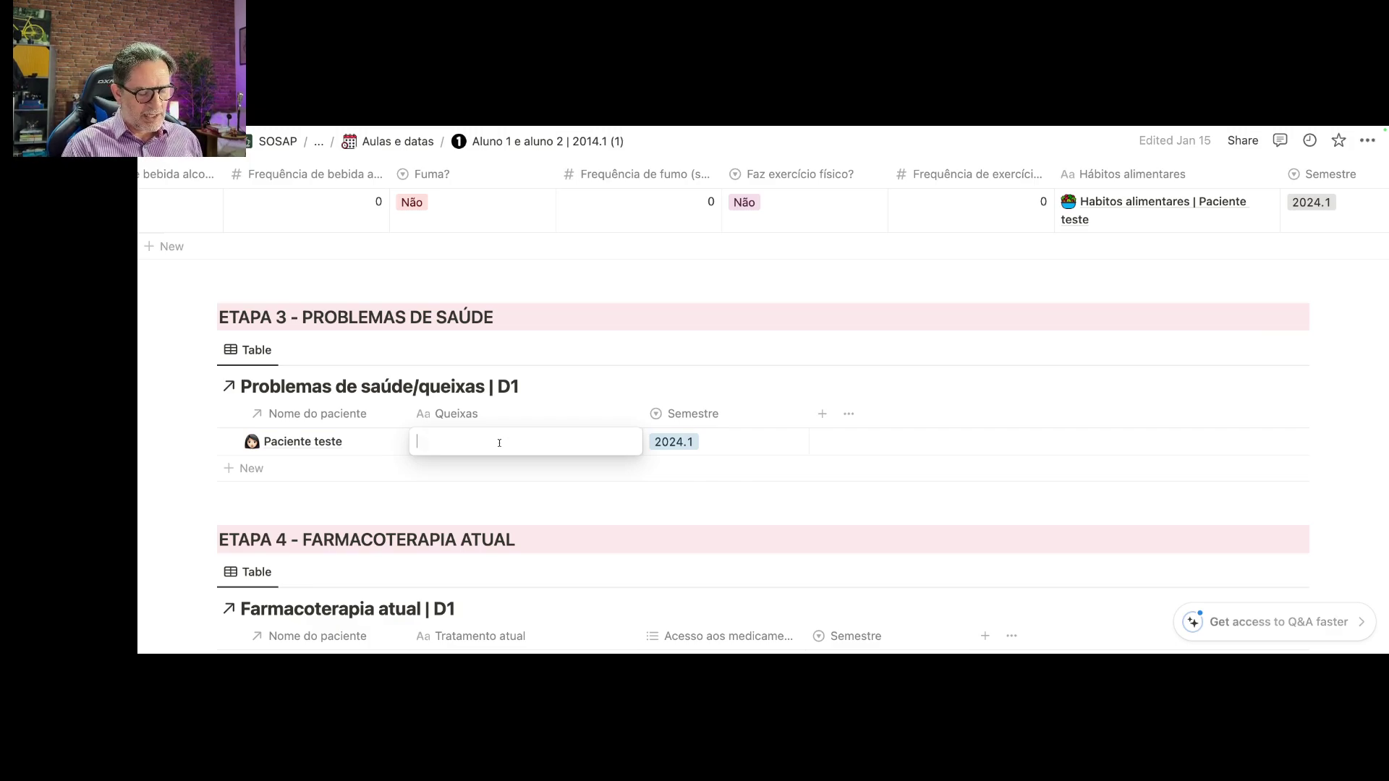
pyautogui.write('Queixas ')
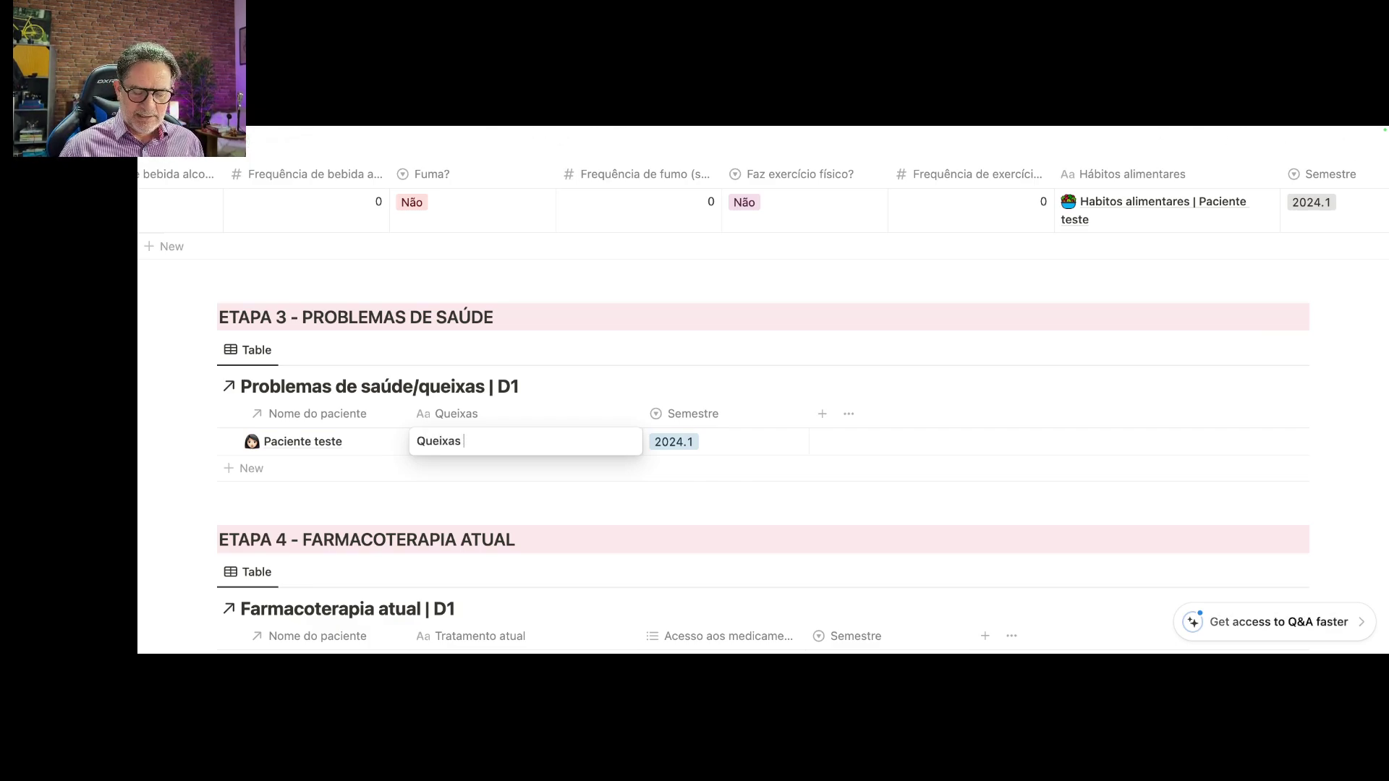
# - Title the Queixas entry "Queixas | Paciente teste" and apply the "Template de queixas" template to its page
pyautogui.write('| Pacient')
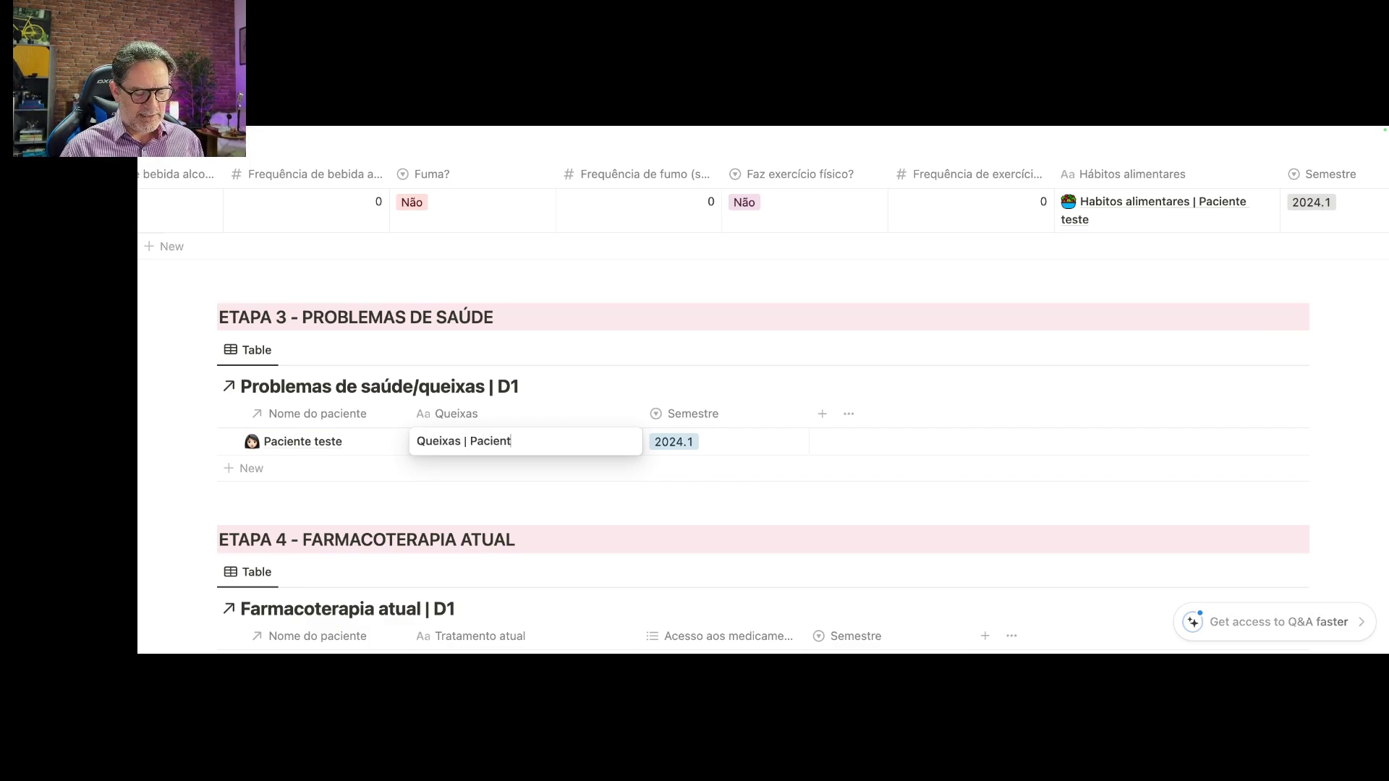
pyautogui.write('e teste')
pyautogui.press('Return')
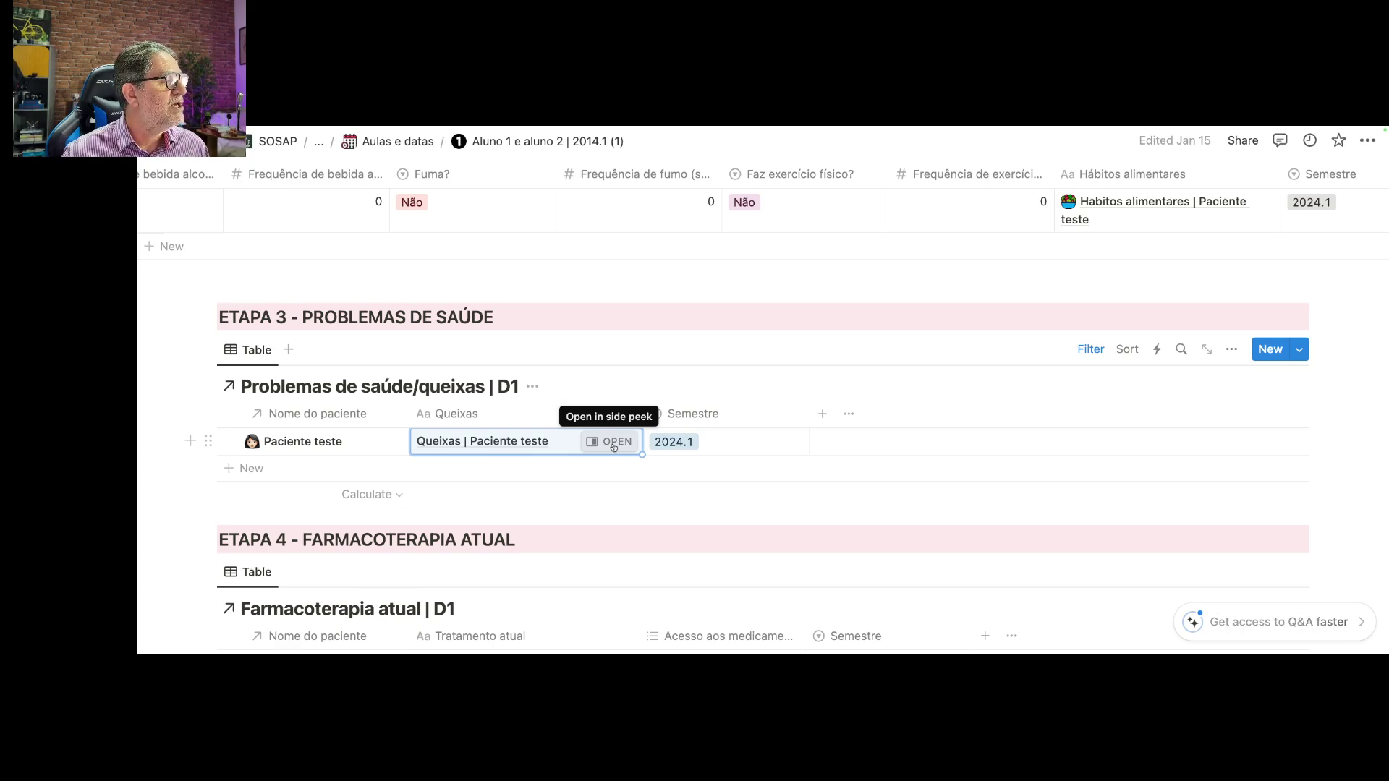
pyautogui.click(613, 444)
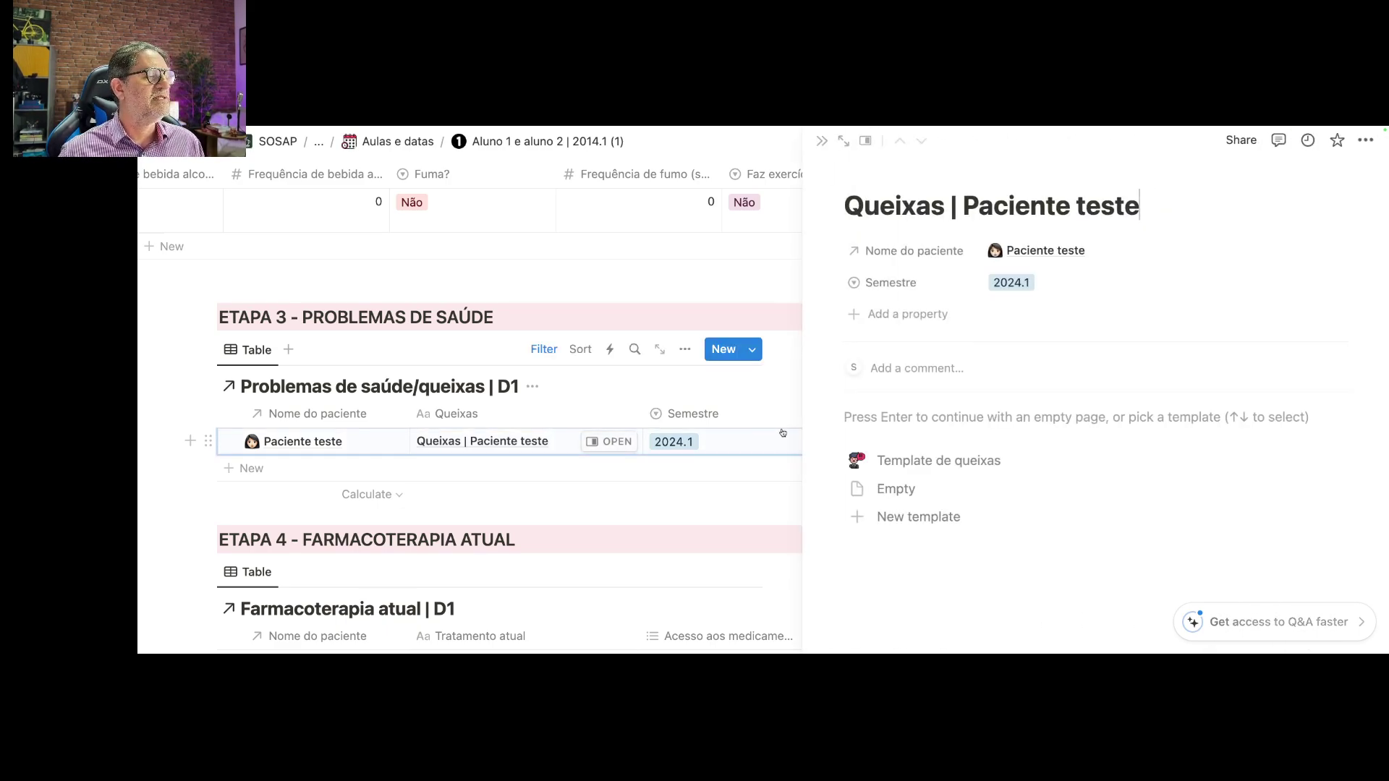
pyautogui.click(916, 463)
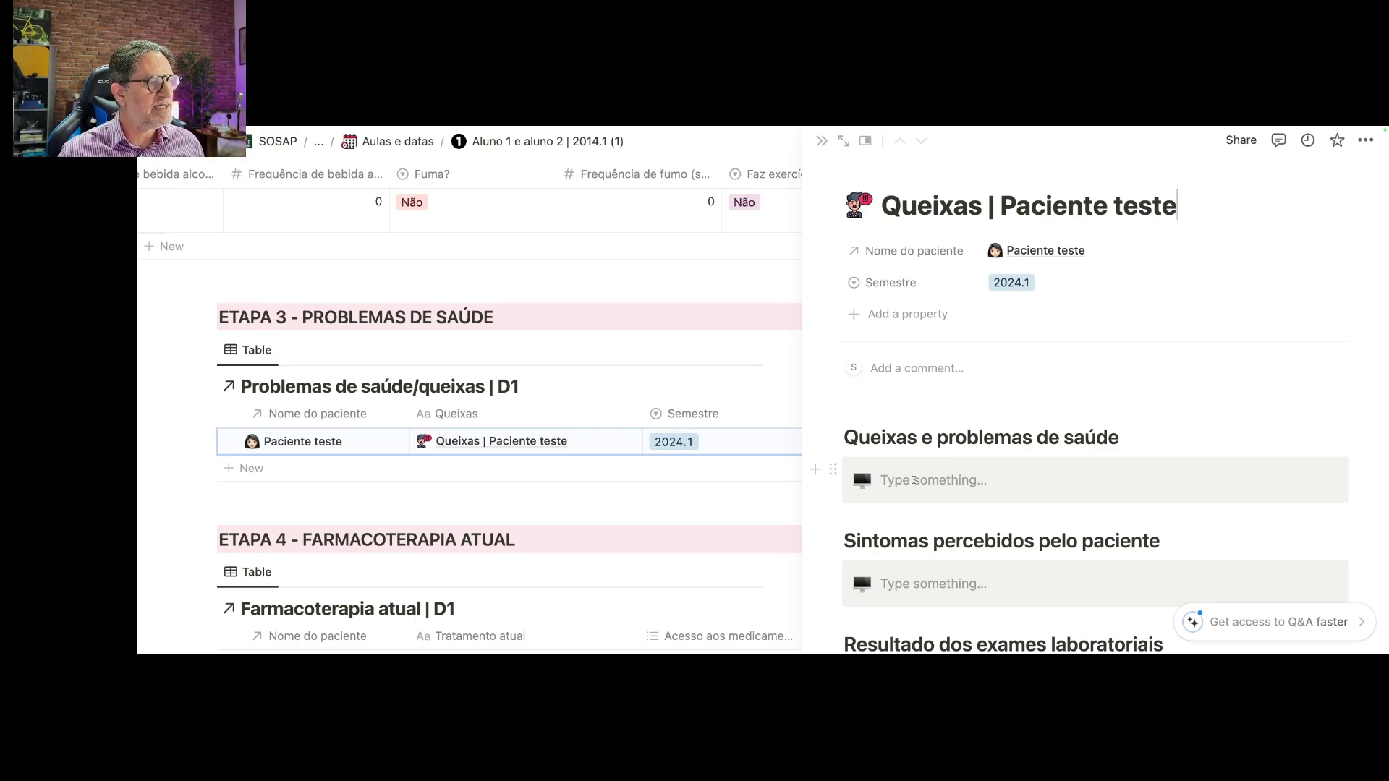
# - Enter "Dor" and "Regurgita" on separate lines in the "Queixas e problemas de saúde" block
pyautogui.click(914, 480)
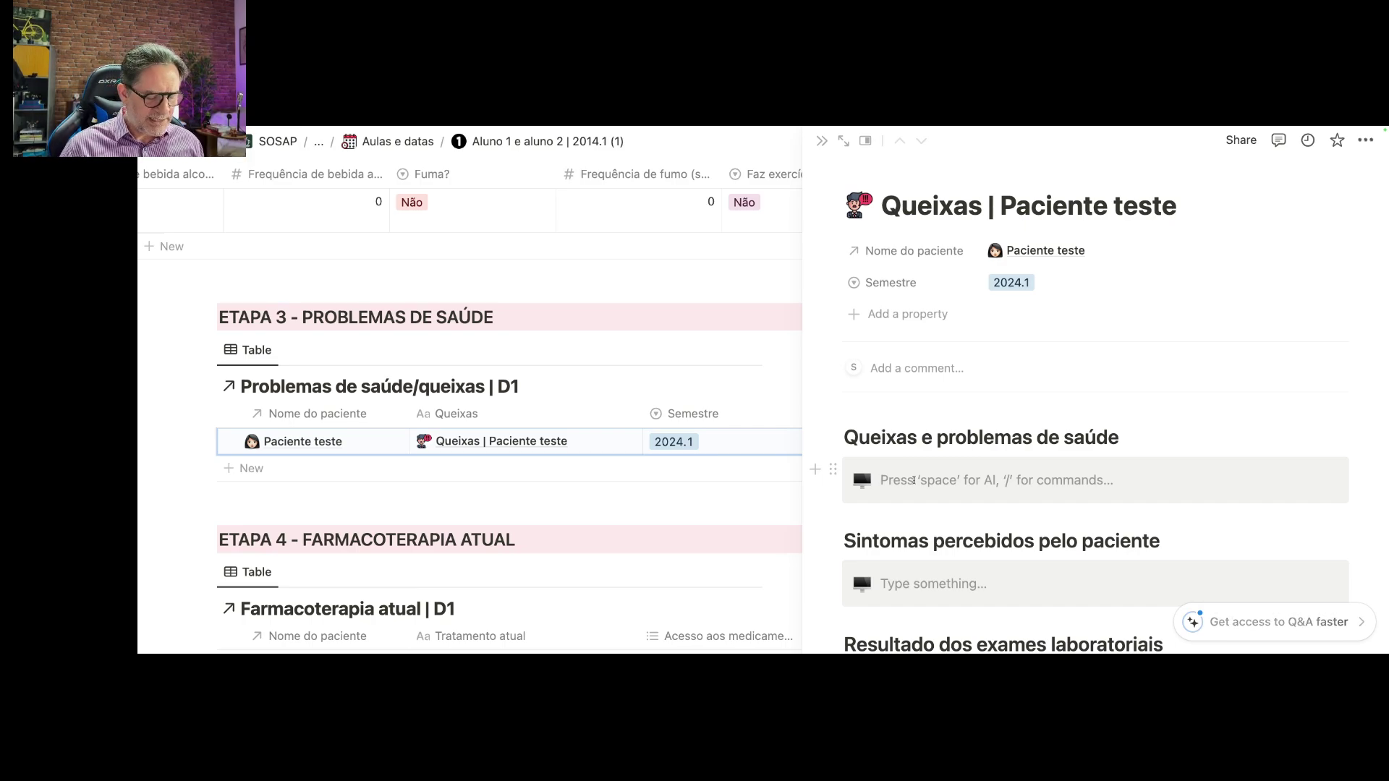
pyautogui.write('Dor')
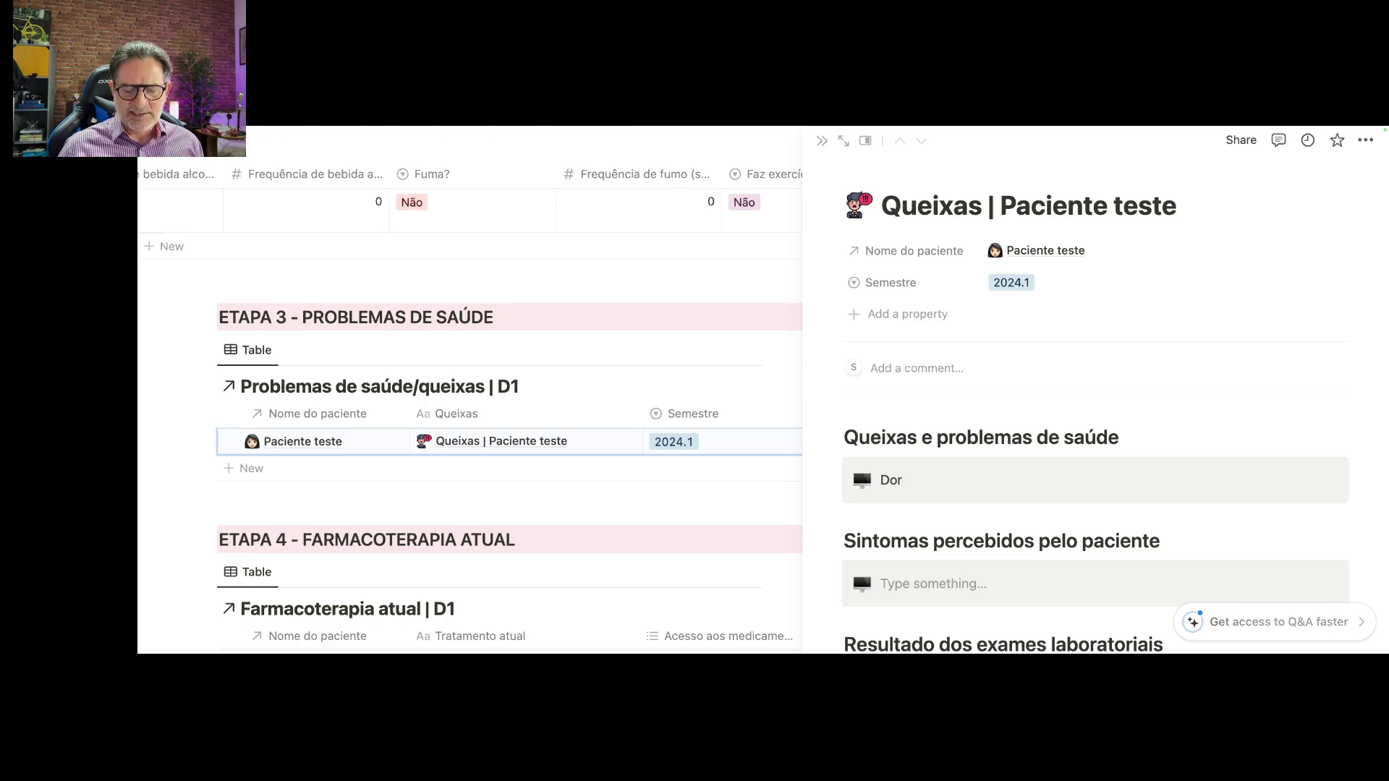
pyautogui.hotkey('shift', 'Return')
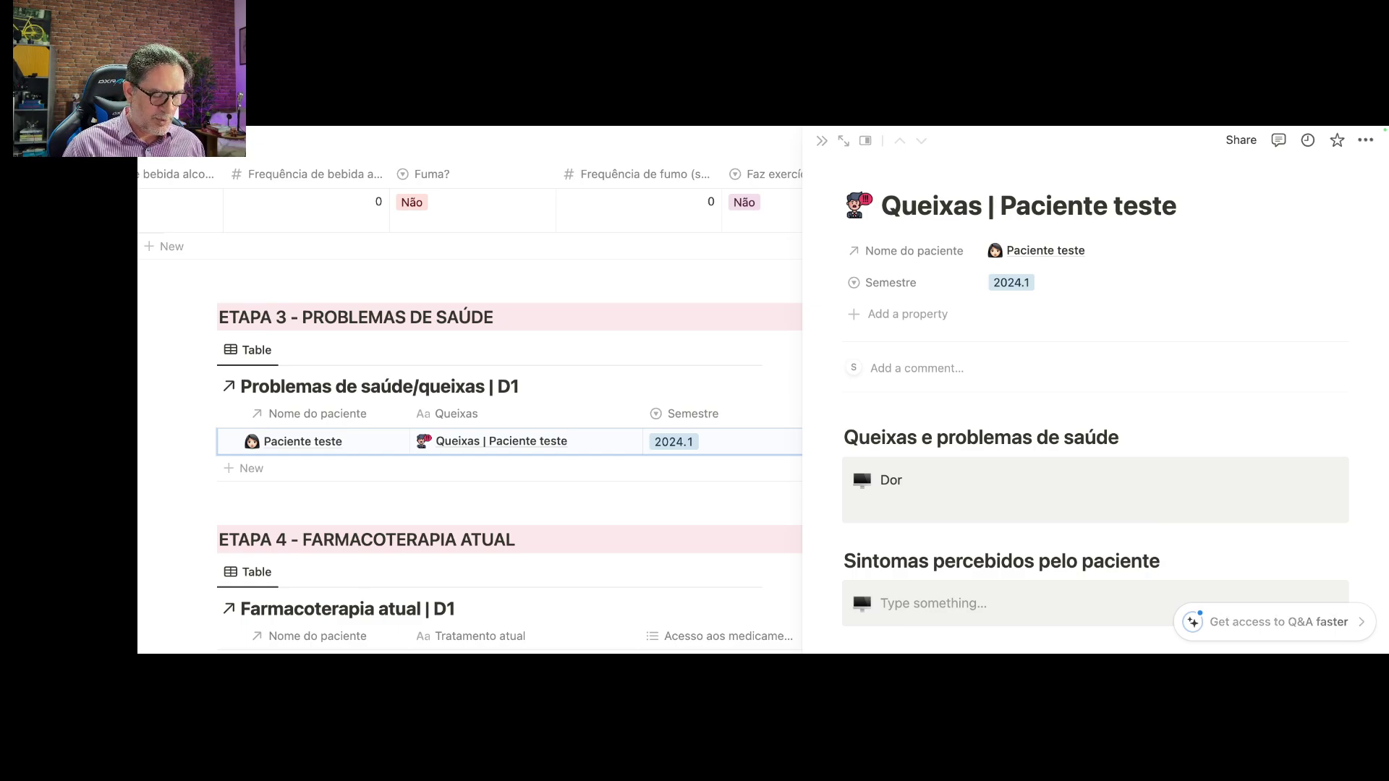
pyautogui.write('Regur')
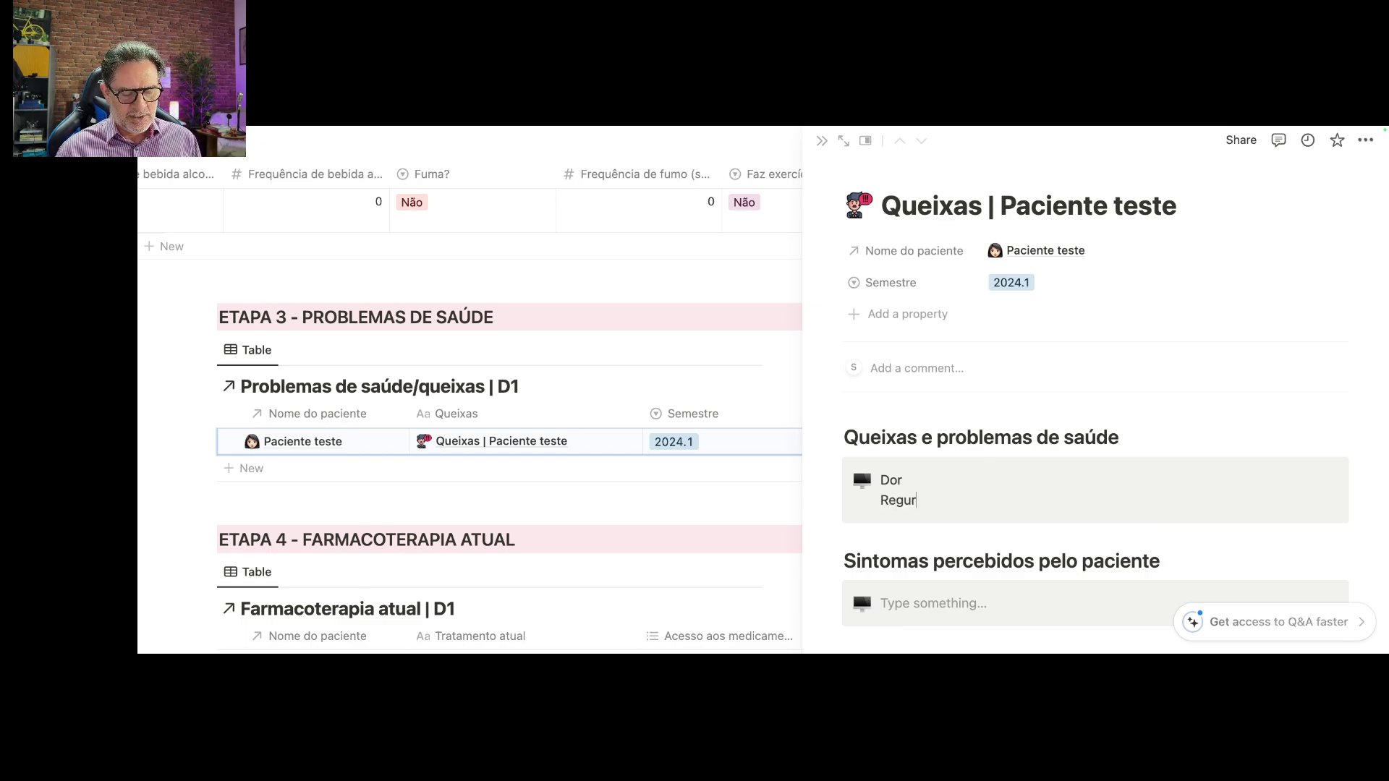
pyautogui.write('gita')
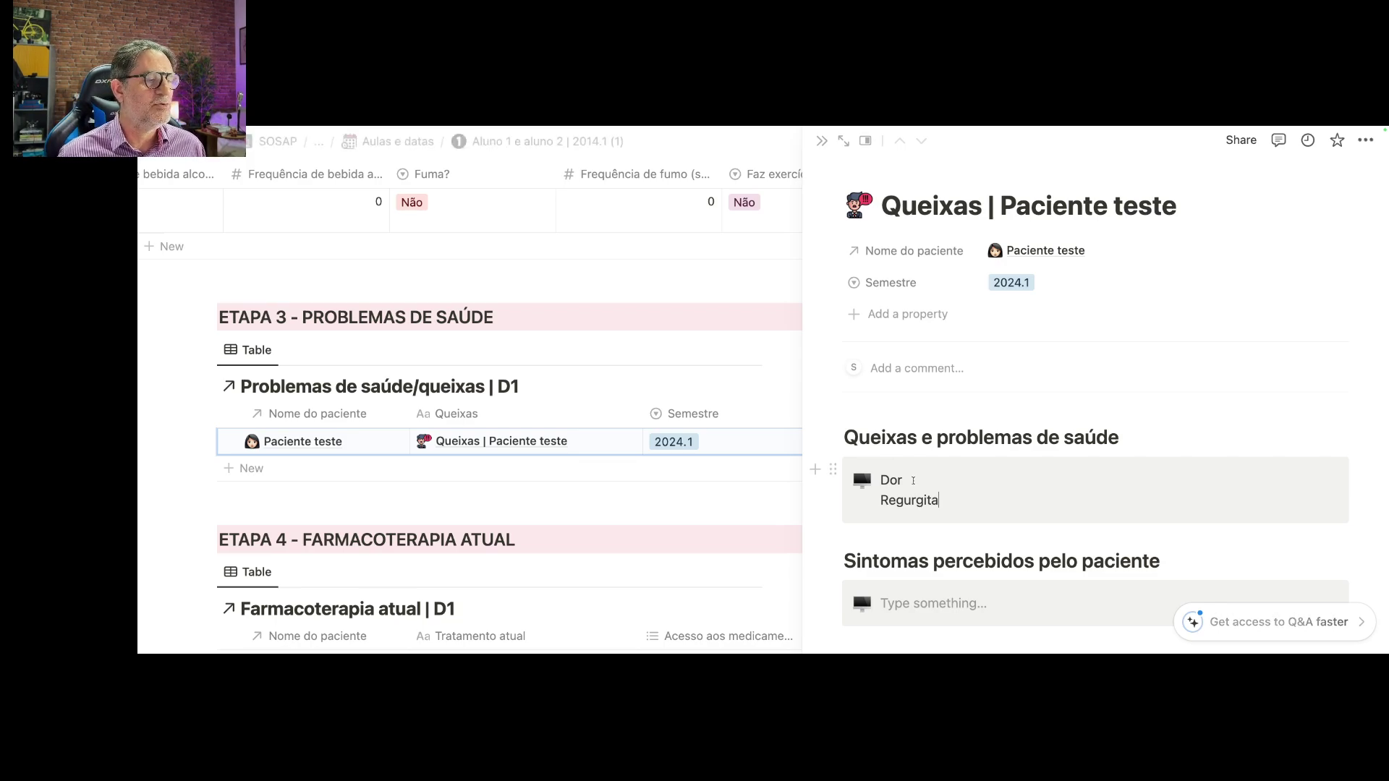
# - Review the "Sintomas percebidos pelo paciente" and "Resultado dos exames laboratoriais" blocks, and close the complaints page
pyautogui.scroll(-3, 911, 458)
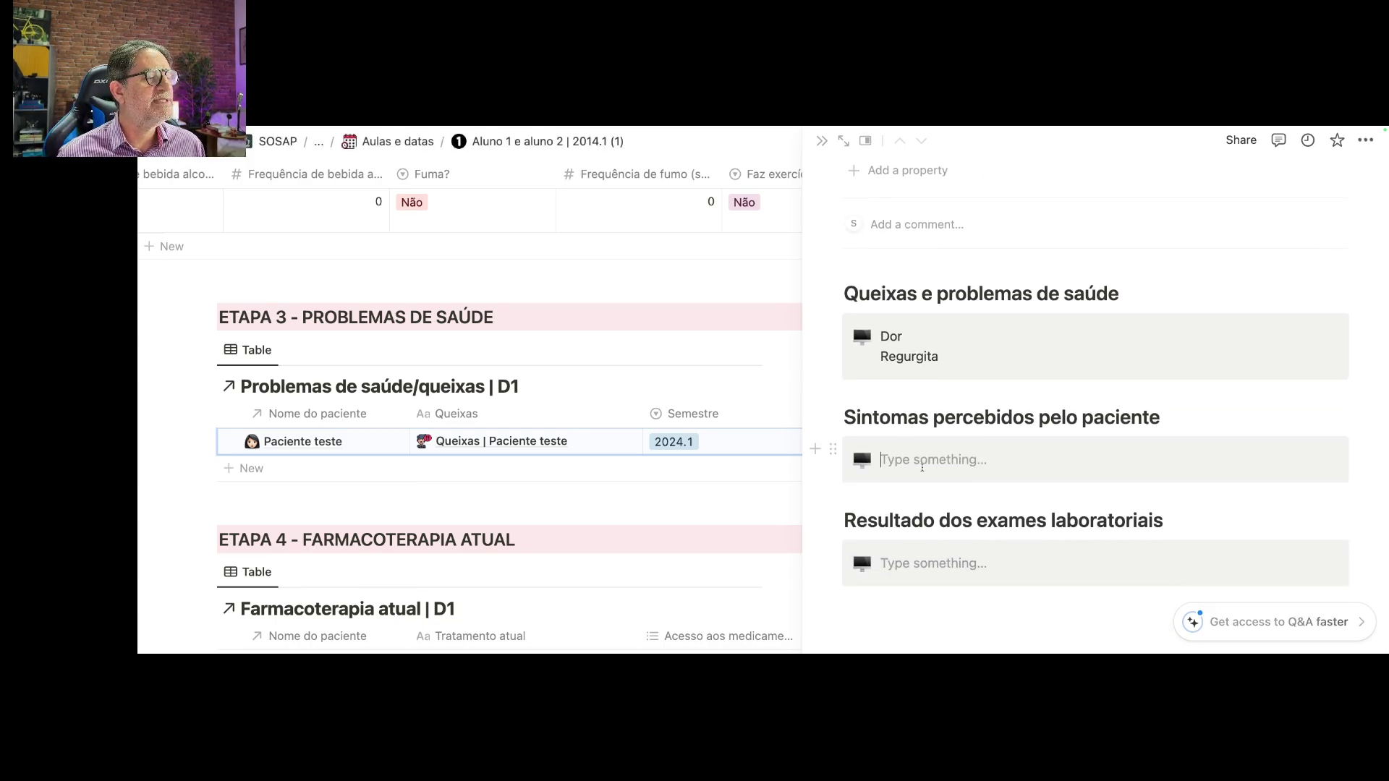
pyautogui.click(922, 468)
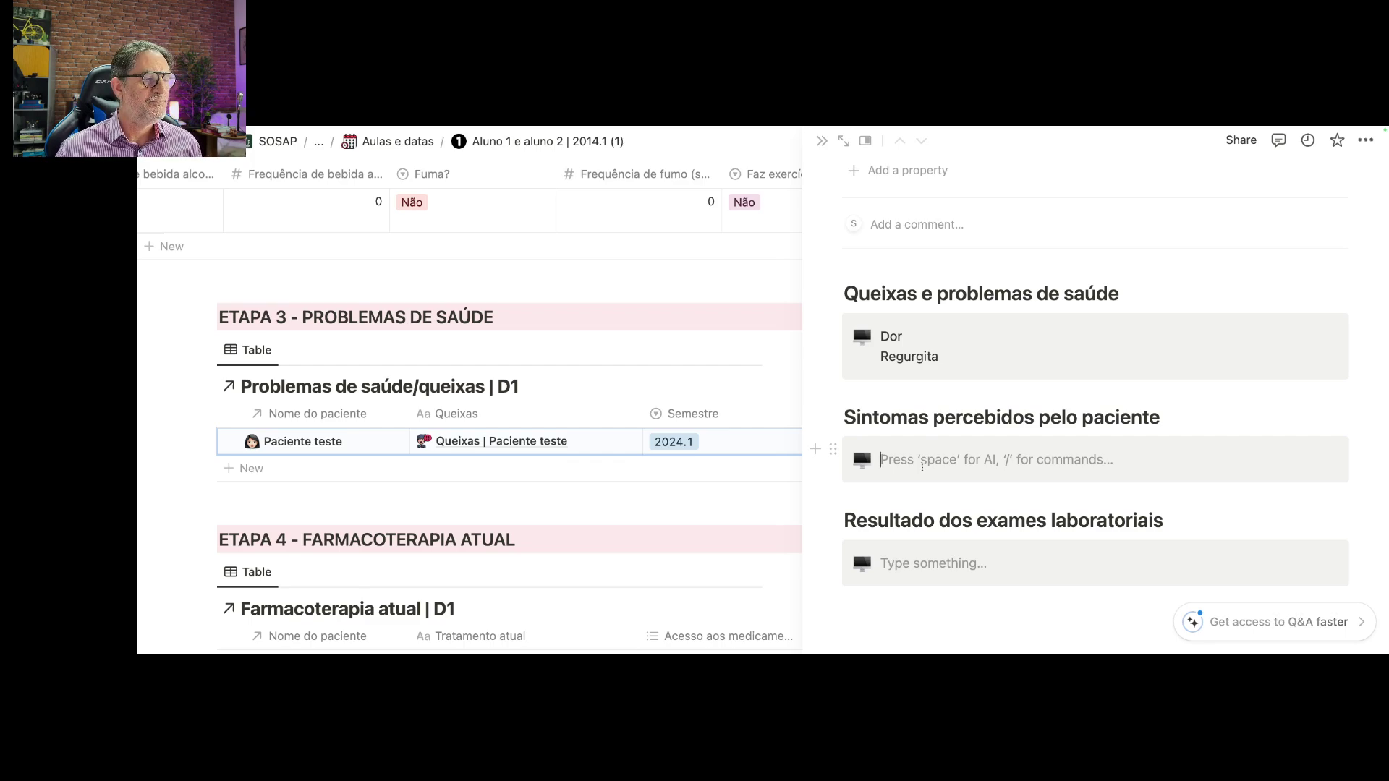
pyautogui.click(913, 563)
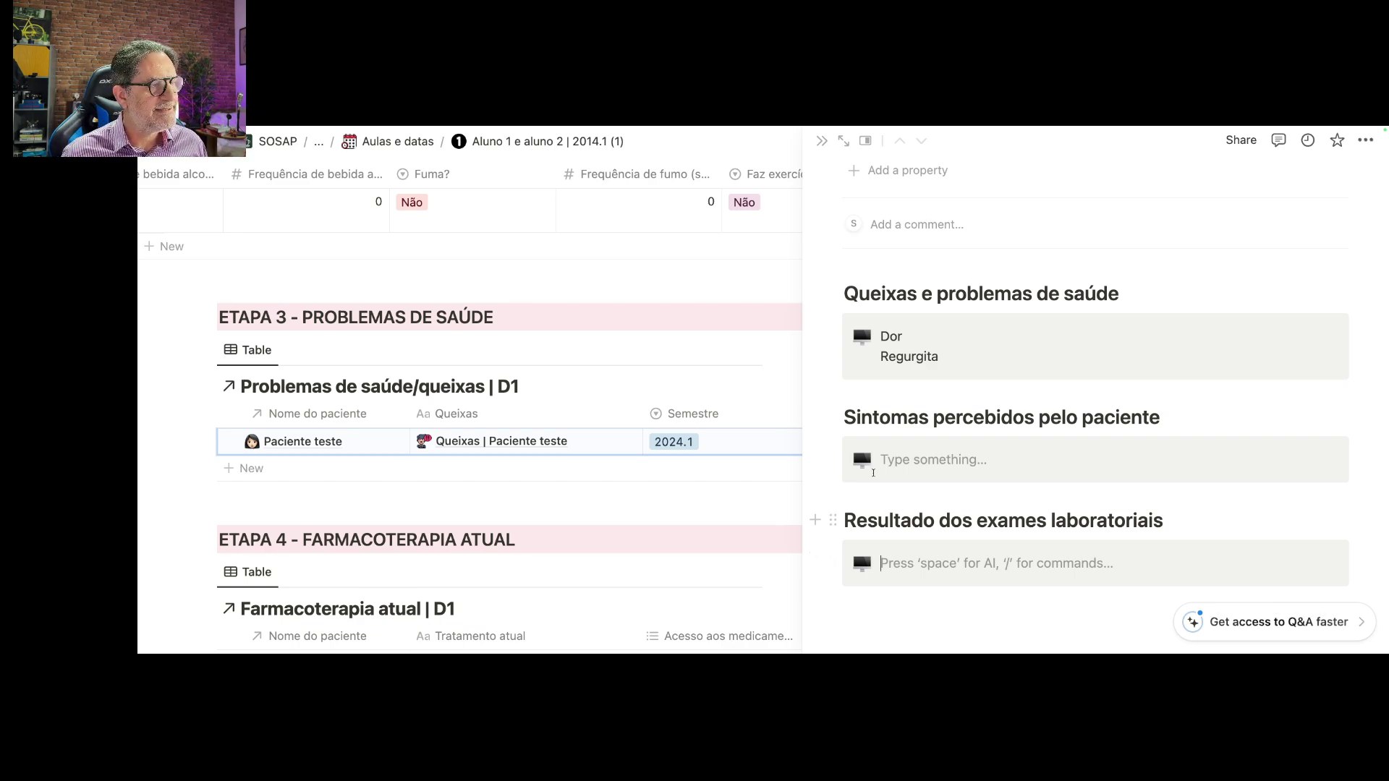
pyautogui.click(823, 142)
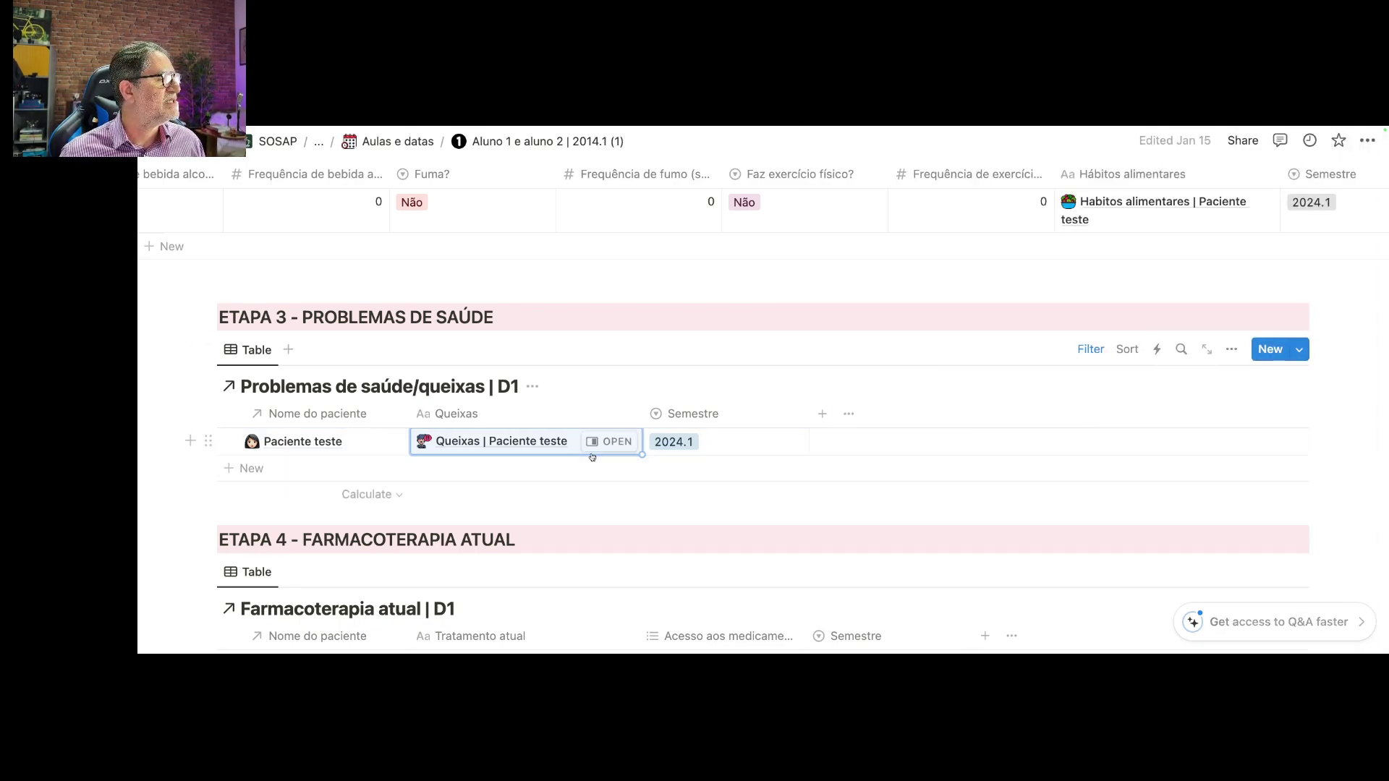
# - Link "Paciente teste" as Nome do paciente in the empty row of the Farmacoterapia atual table
pyautogui.scroll(-2, 549, 465)
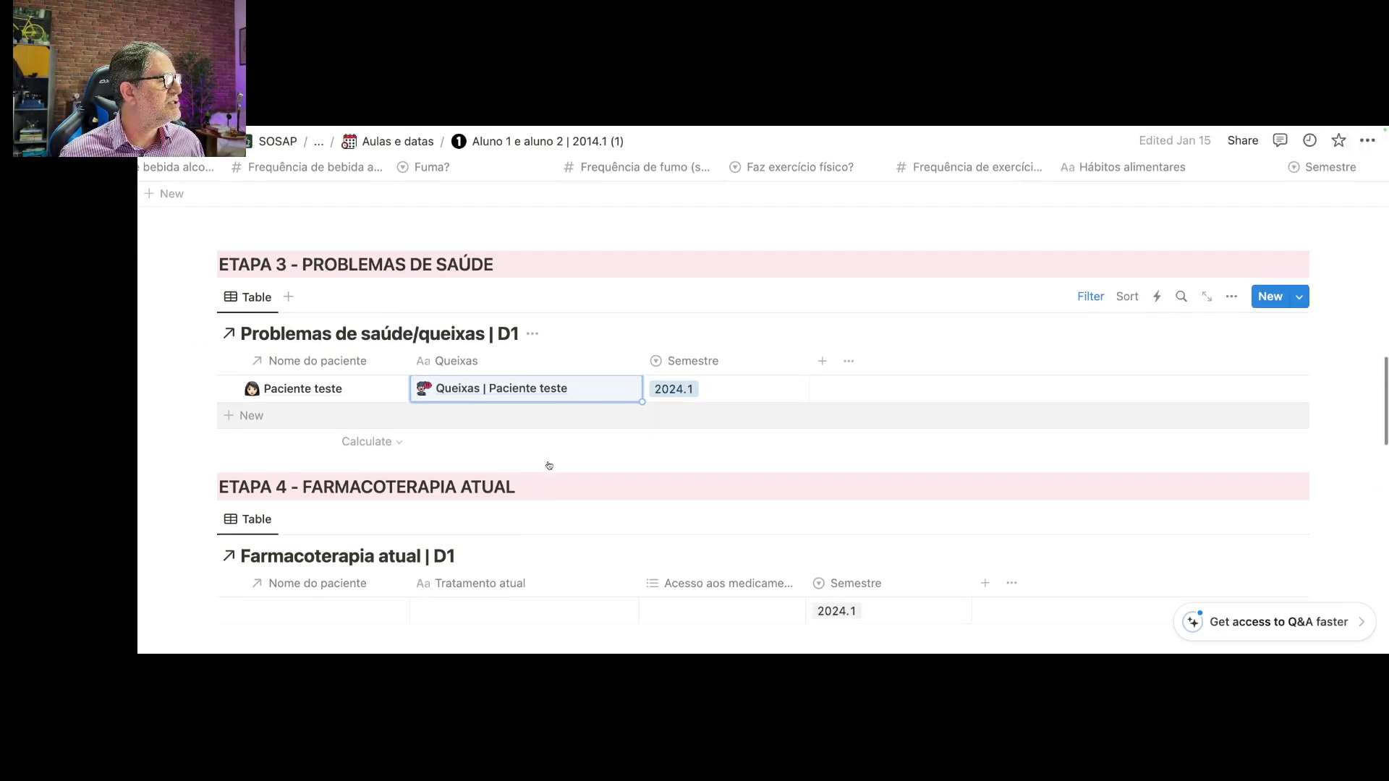
pyautogui.scroll(-4, 549, 465)
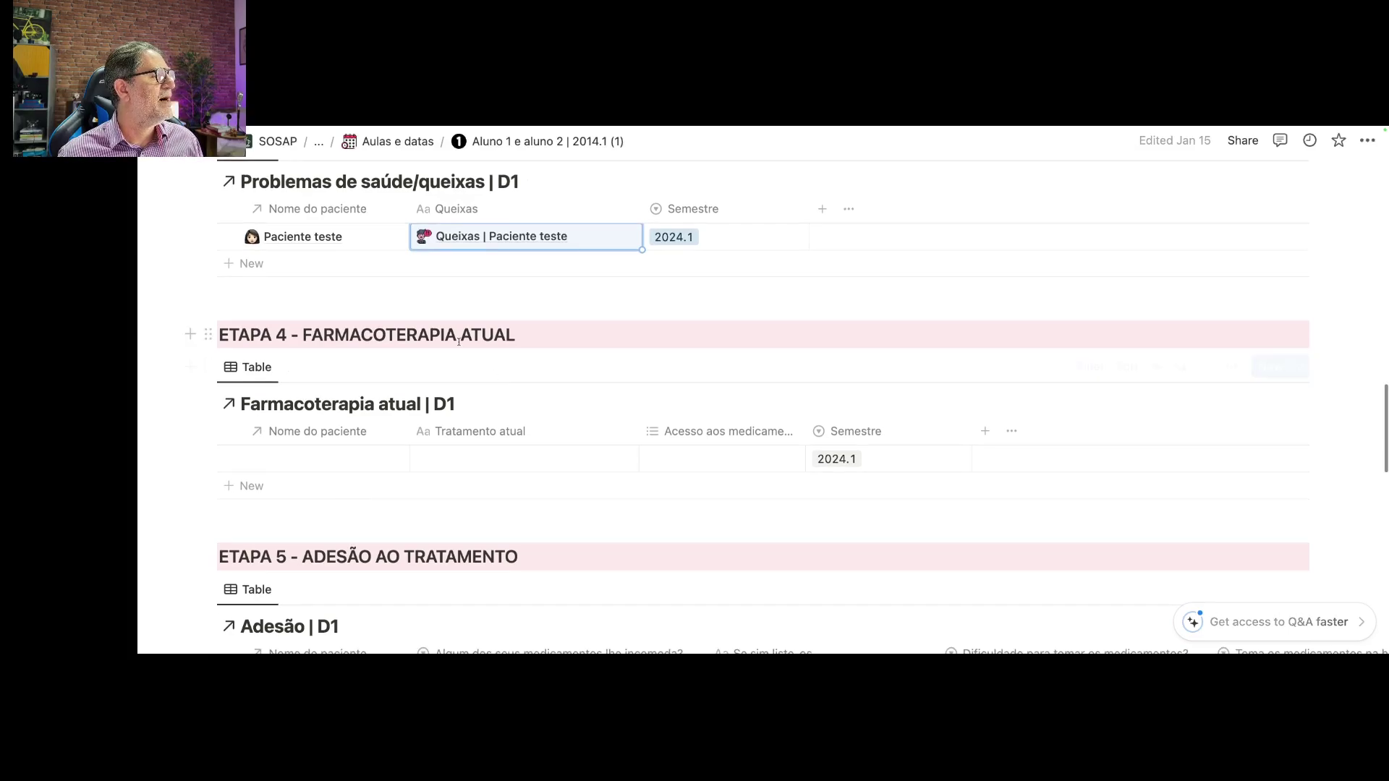
pyautogui.click(320, 460)
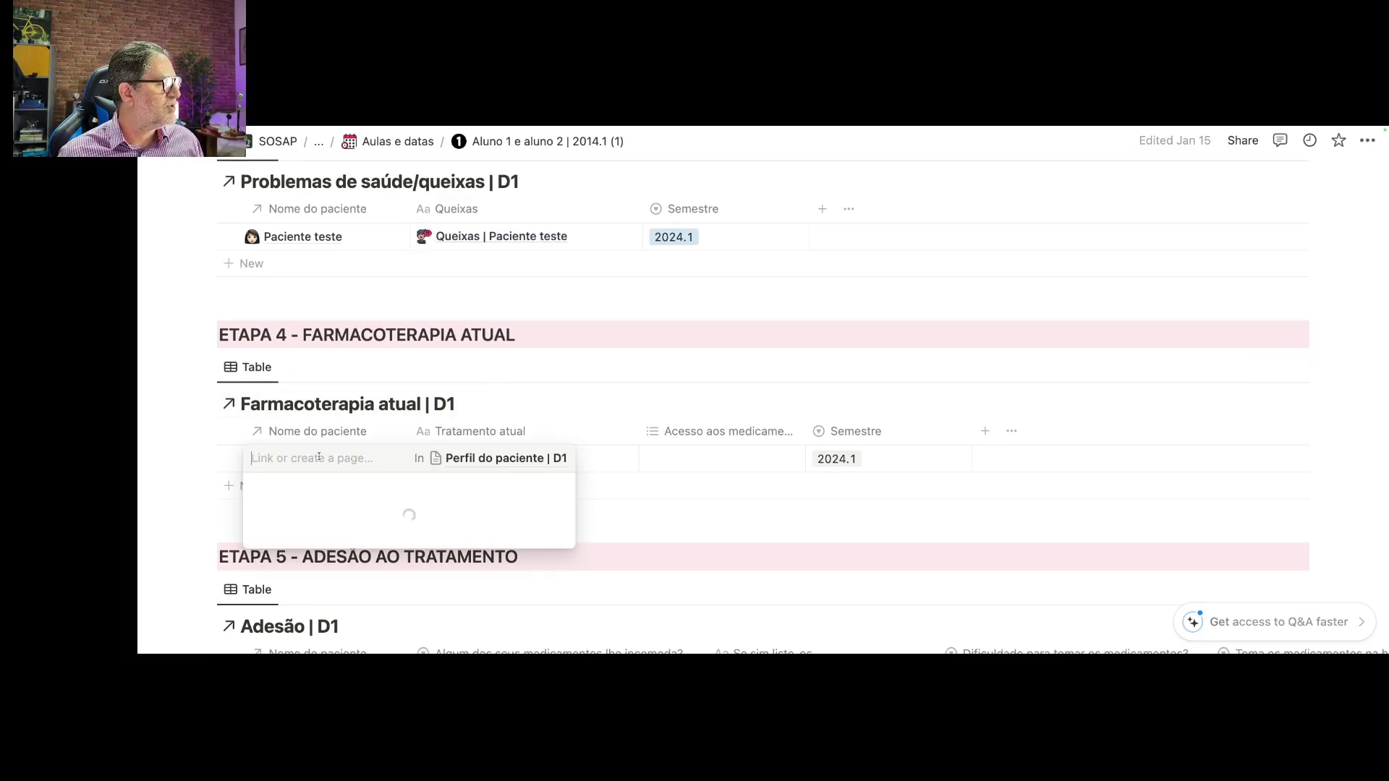
pyautogui.click(309, 241)
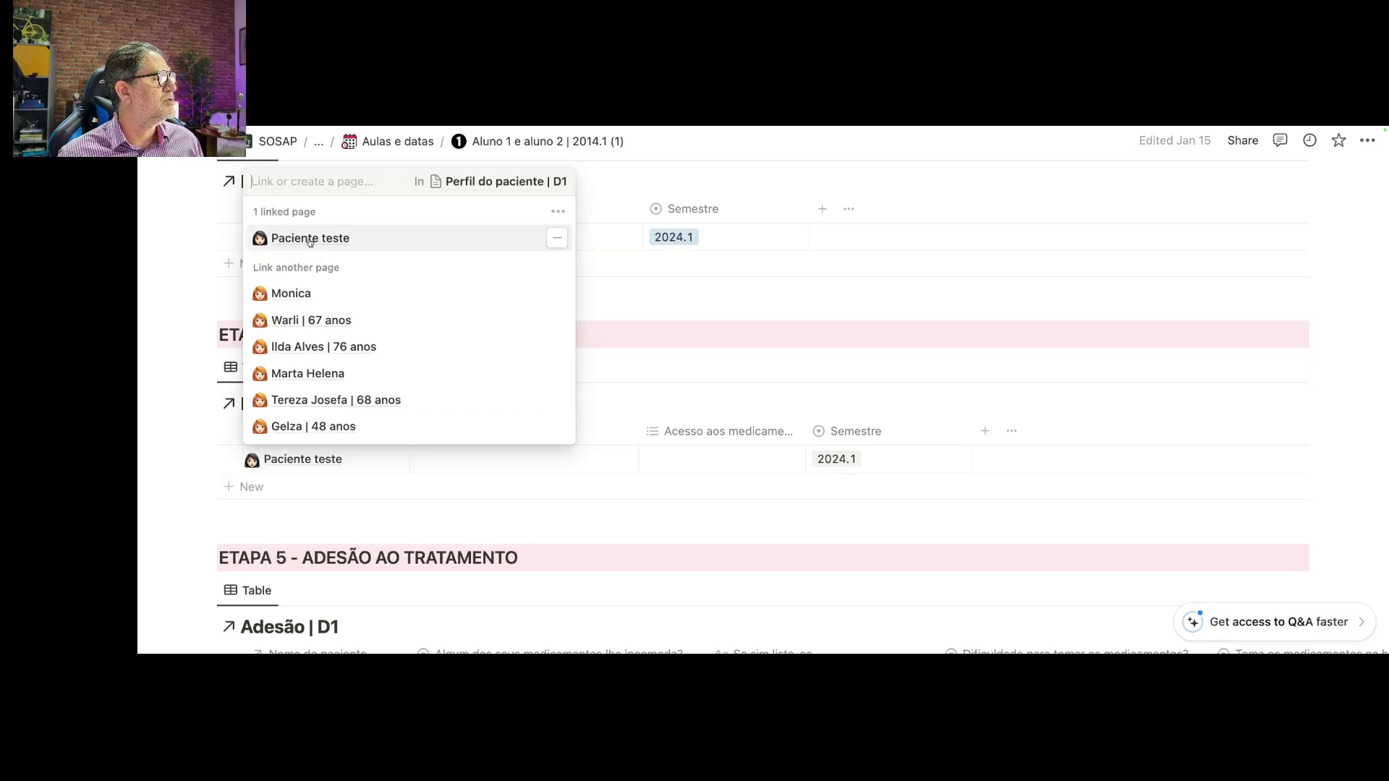
pyautogui.press('Escape')
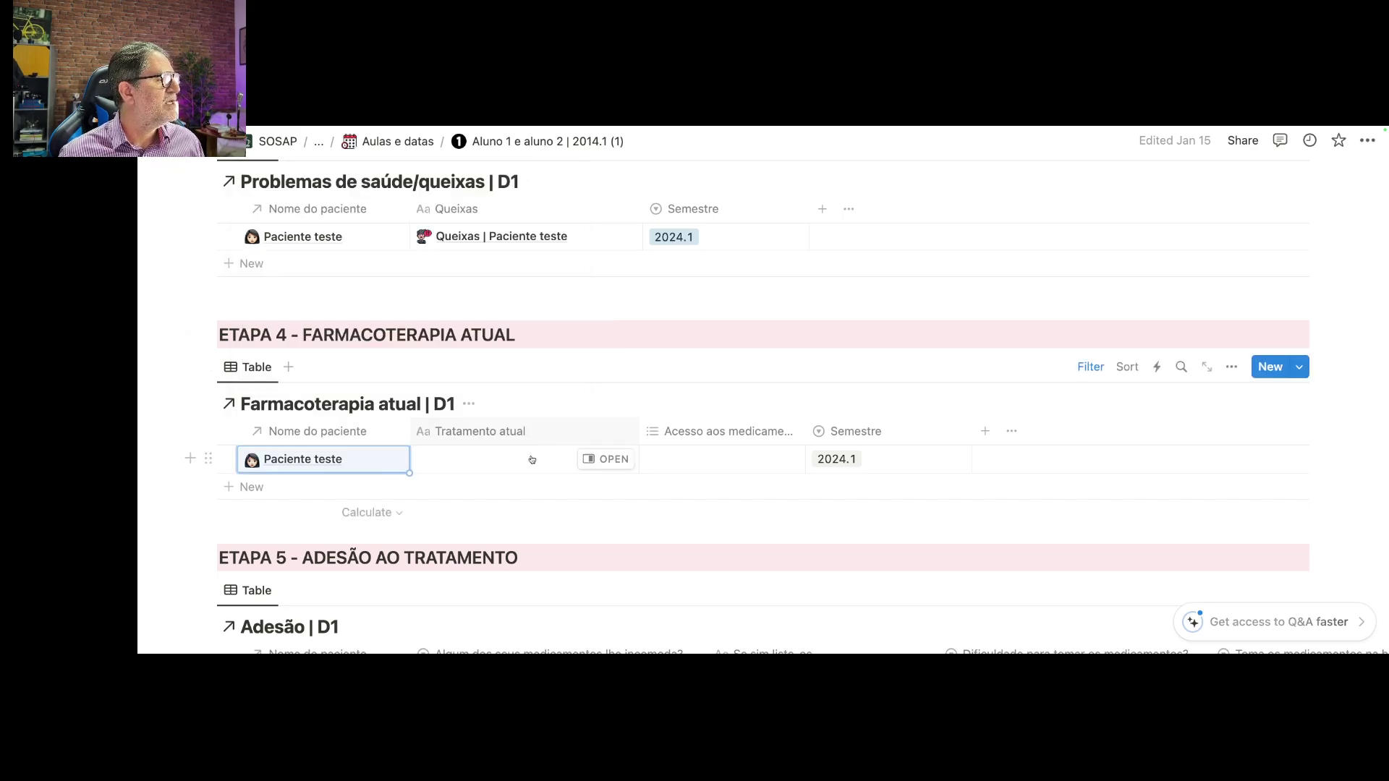
# - Title the row's Tratamento atual entry "Tratamento atual | Paciente teste"
pyautogui.click(502, 461)
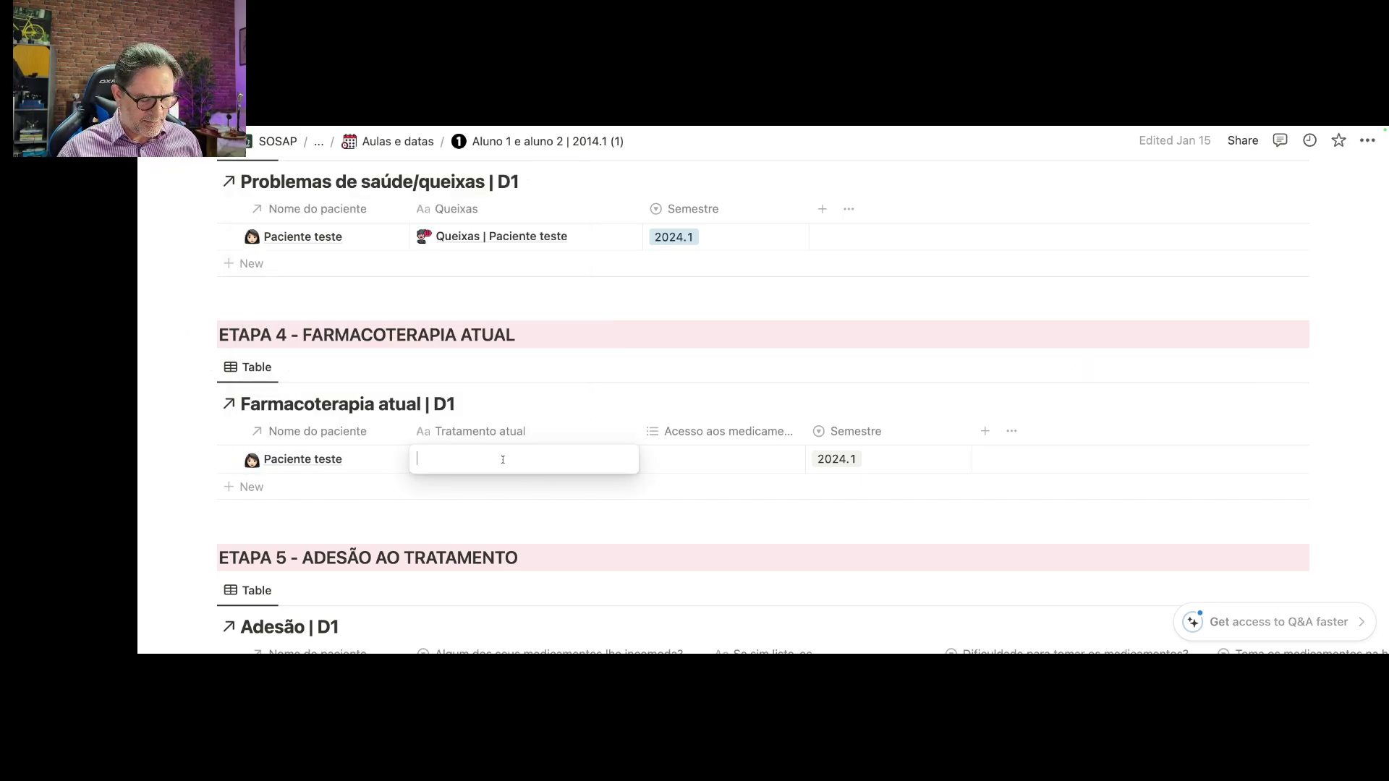
pyautogui.write('Tratame')
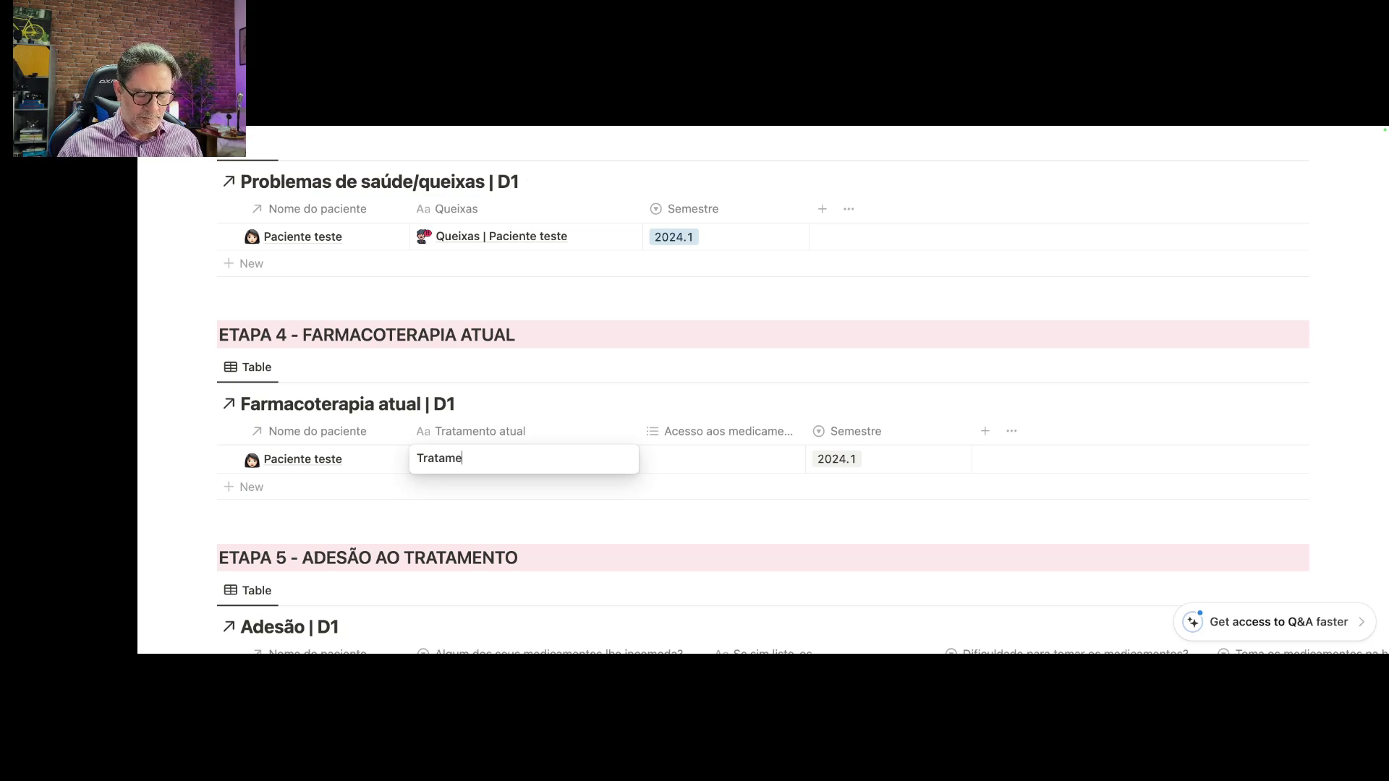
pyautogui.write('nto atual')
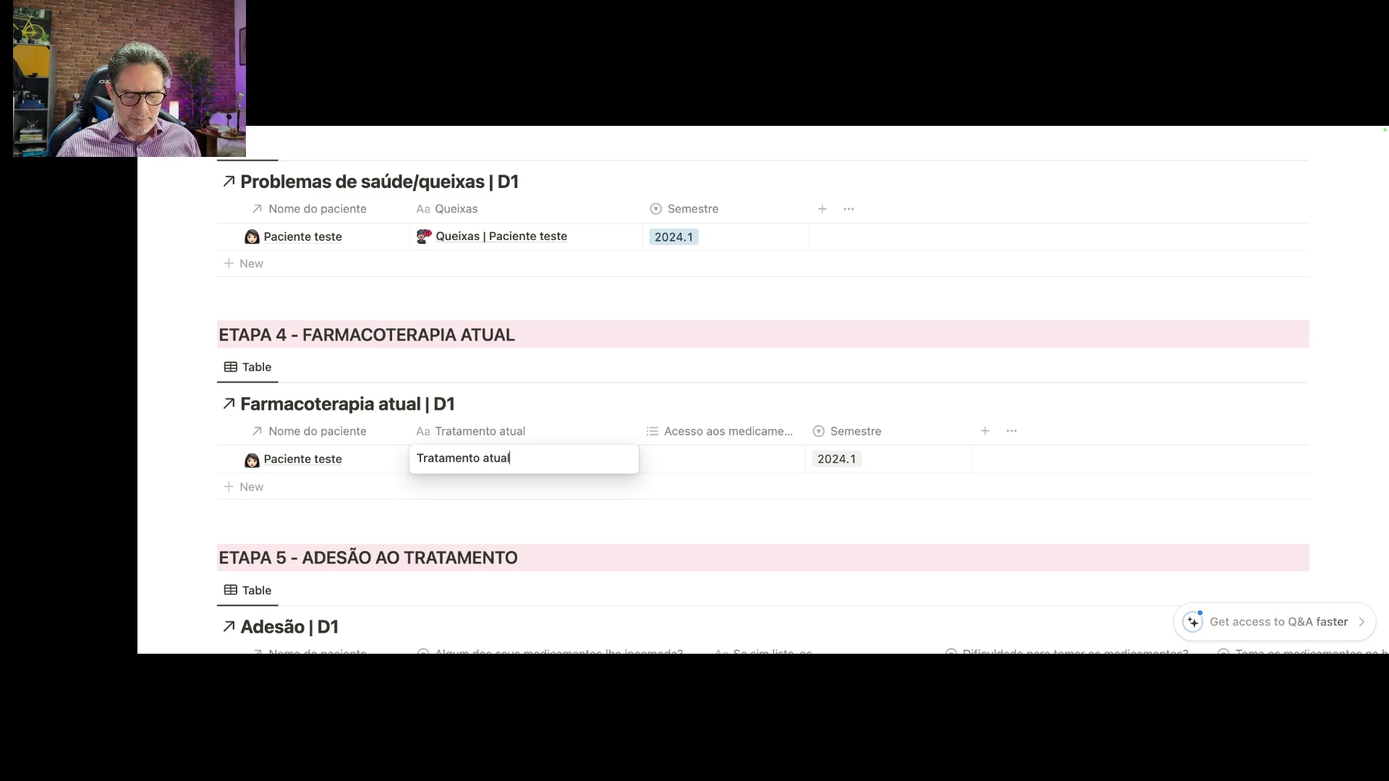
pyautogui.write(' | Pacien')
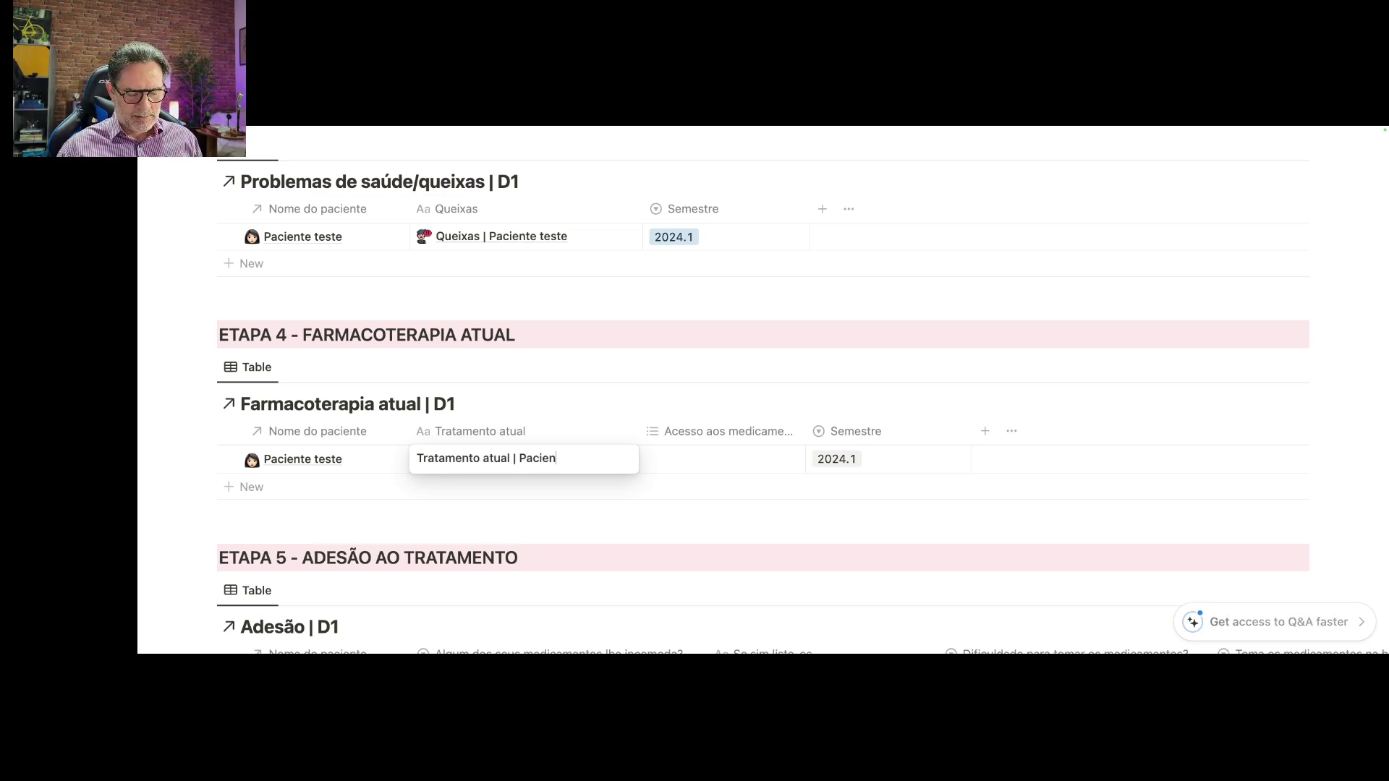
pyautogui.write('te teste')
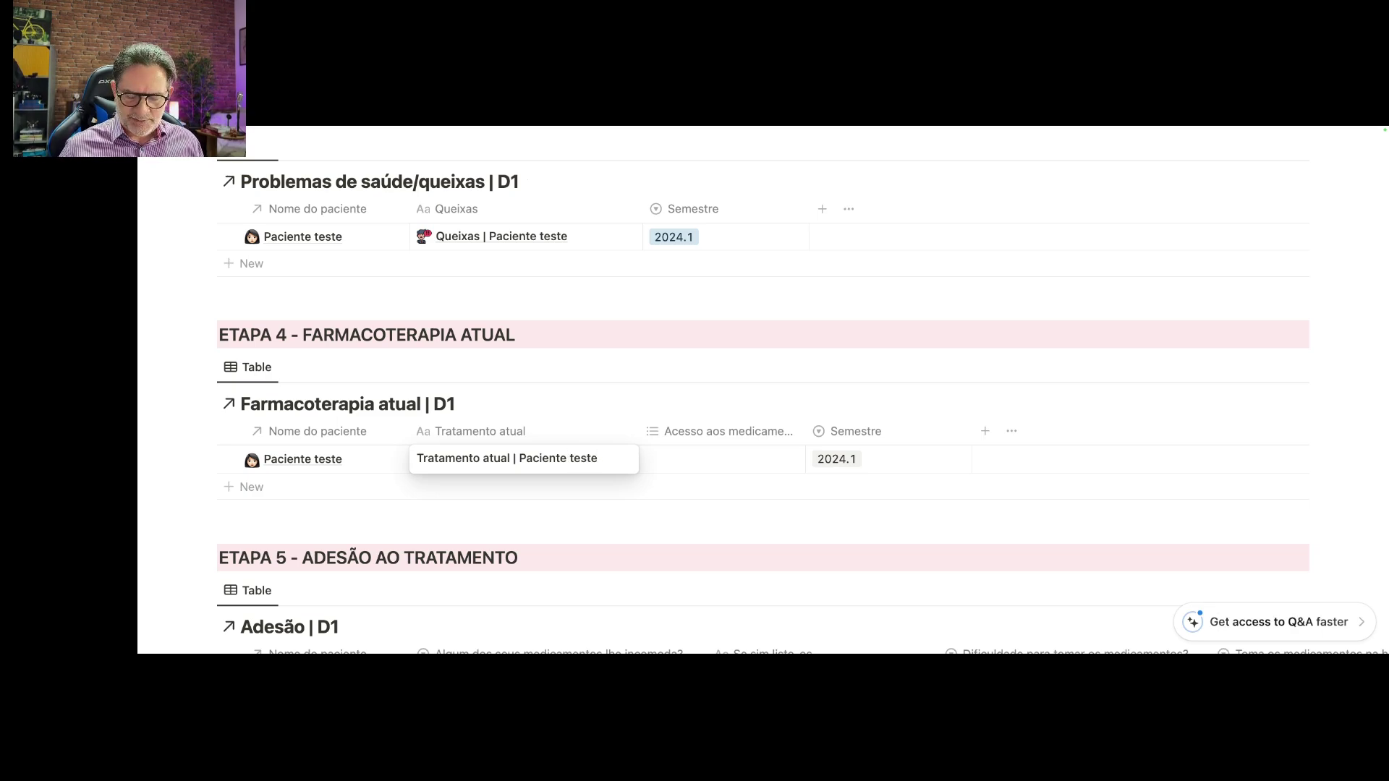
pyautogui.press('Escape')
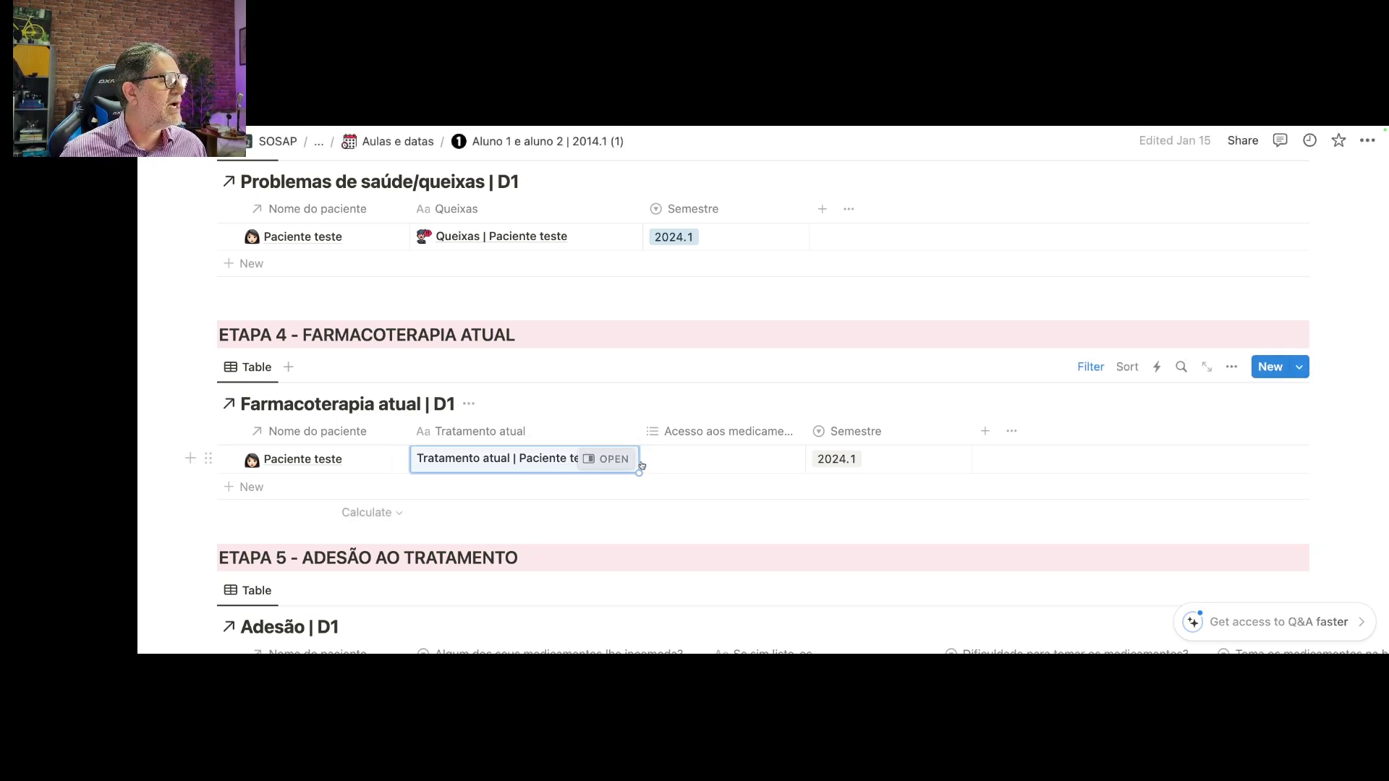
# - Set the medication access field of the Farmacoterapia atual row to "Farmácia comunitária"
pyautogui.click(722, 463)
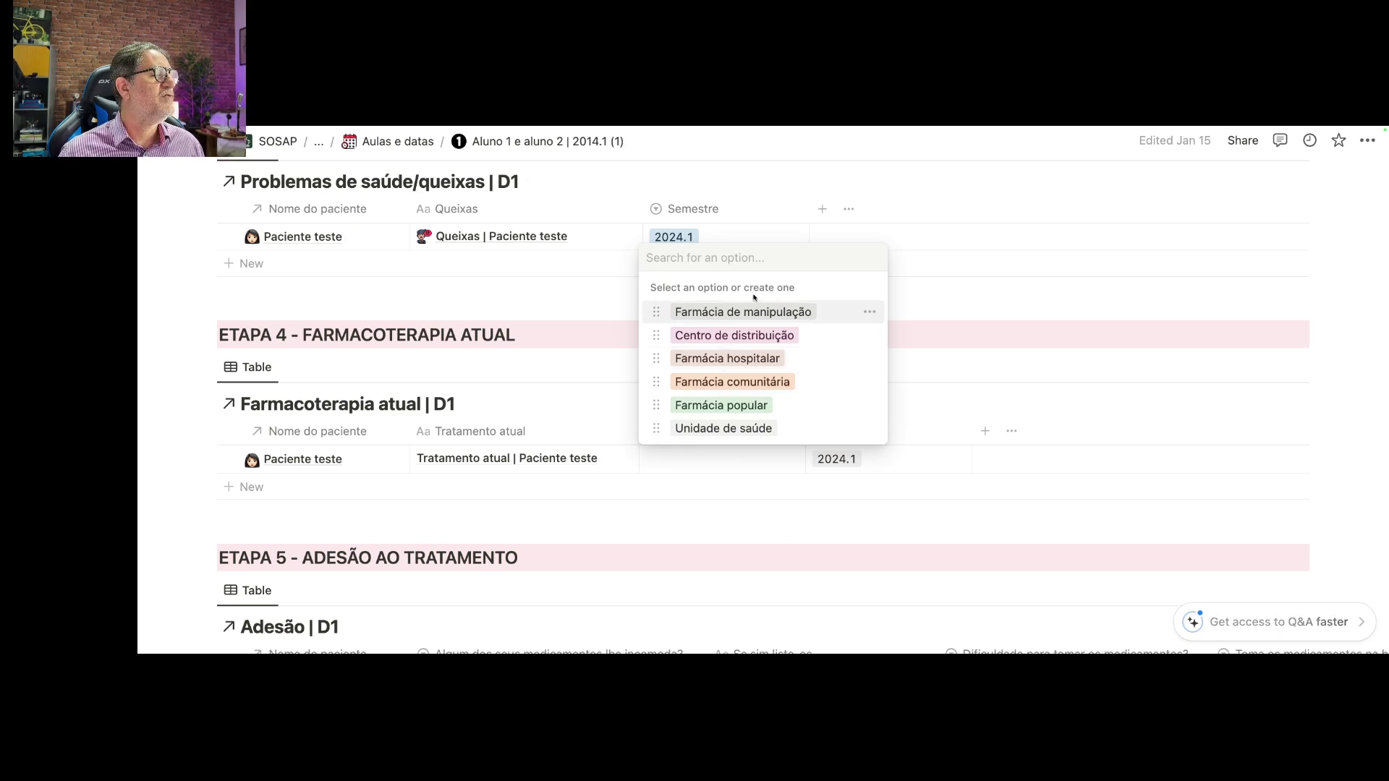
pyautogui.click(749, 383)
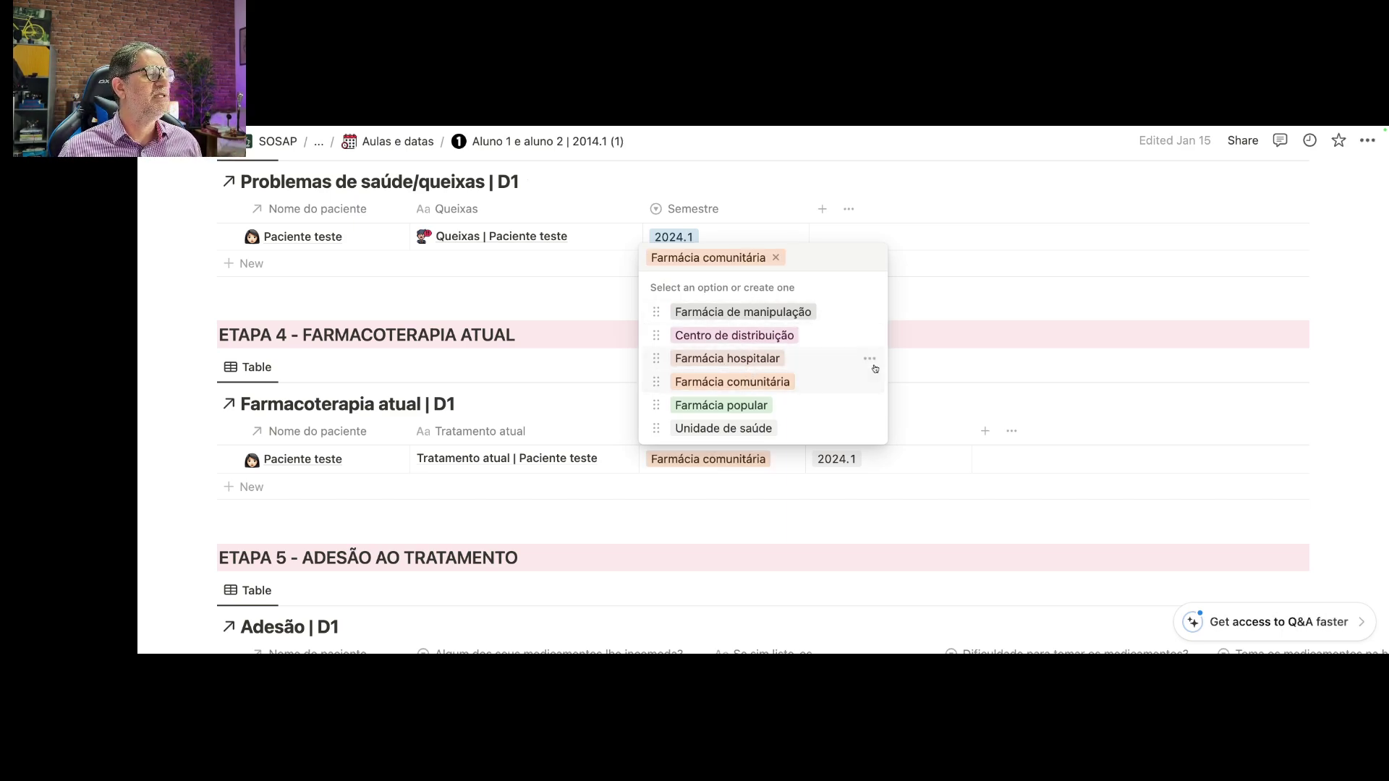
pyautogui.press('Escape')
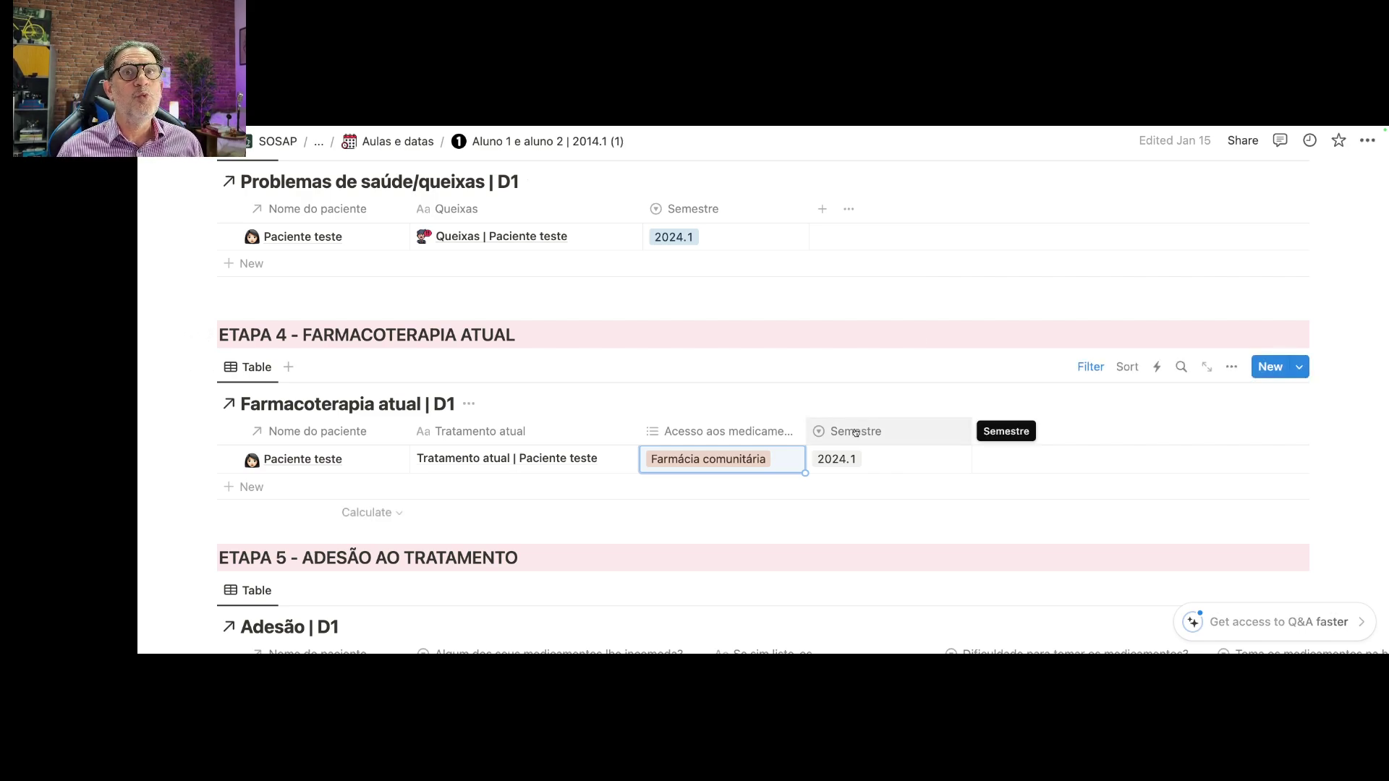
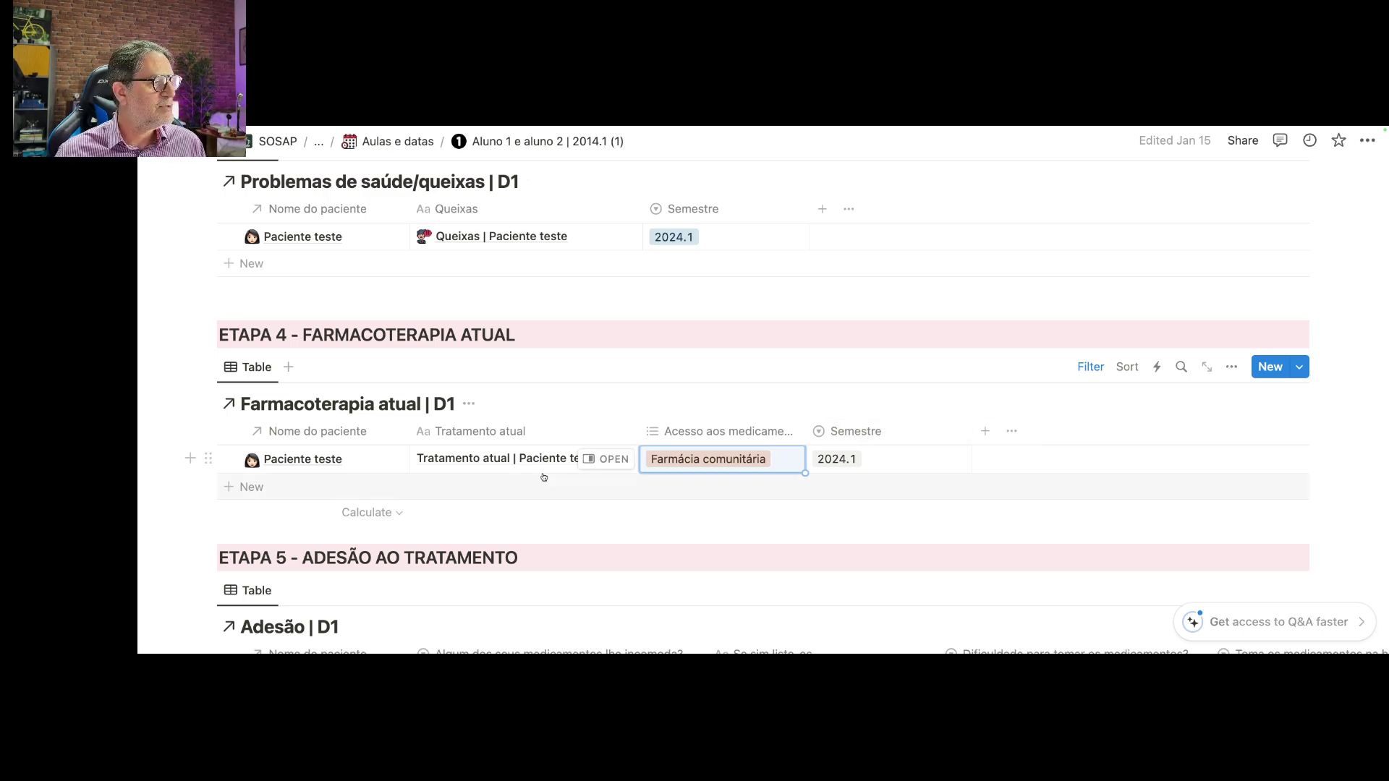
# - Apply the "Tratamento atual" template to the treatment entry's page and enter "PRINCIPIO ATIVO TESTE" as the first Princípio ativo
pyautogui.click(603, 460)
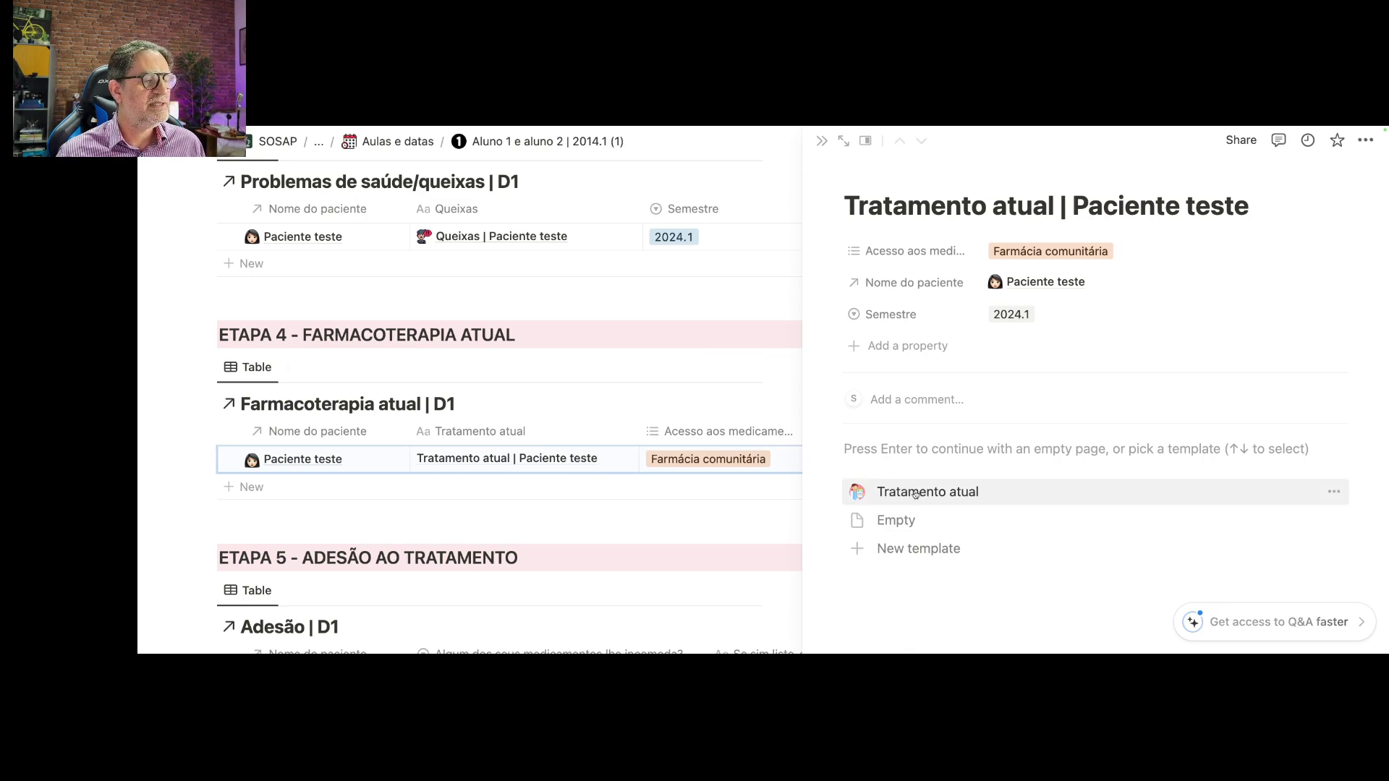
pyautogui.click(916, 492)
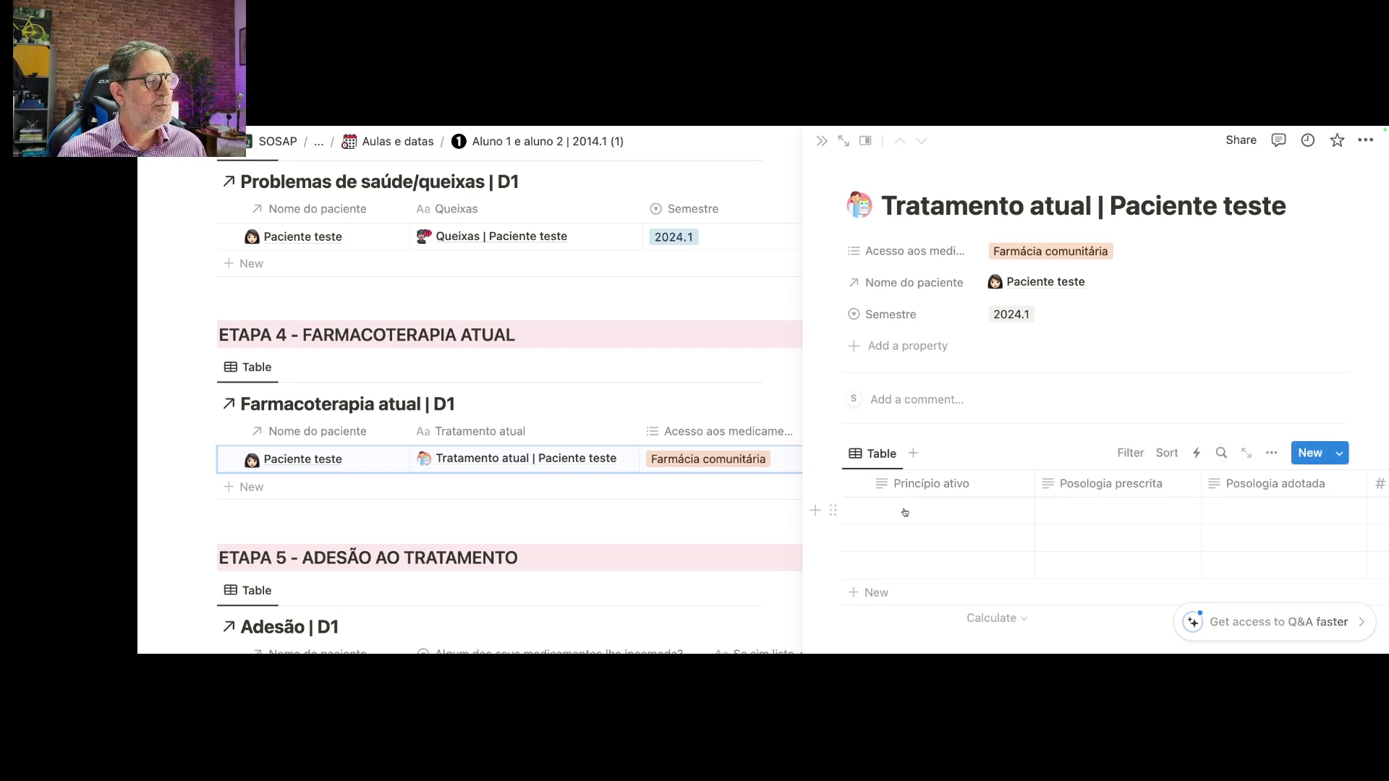
pyautogui.scroll(-1, 903, 512)
pyautogui.click(905, 469)
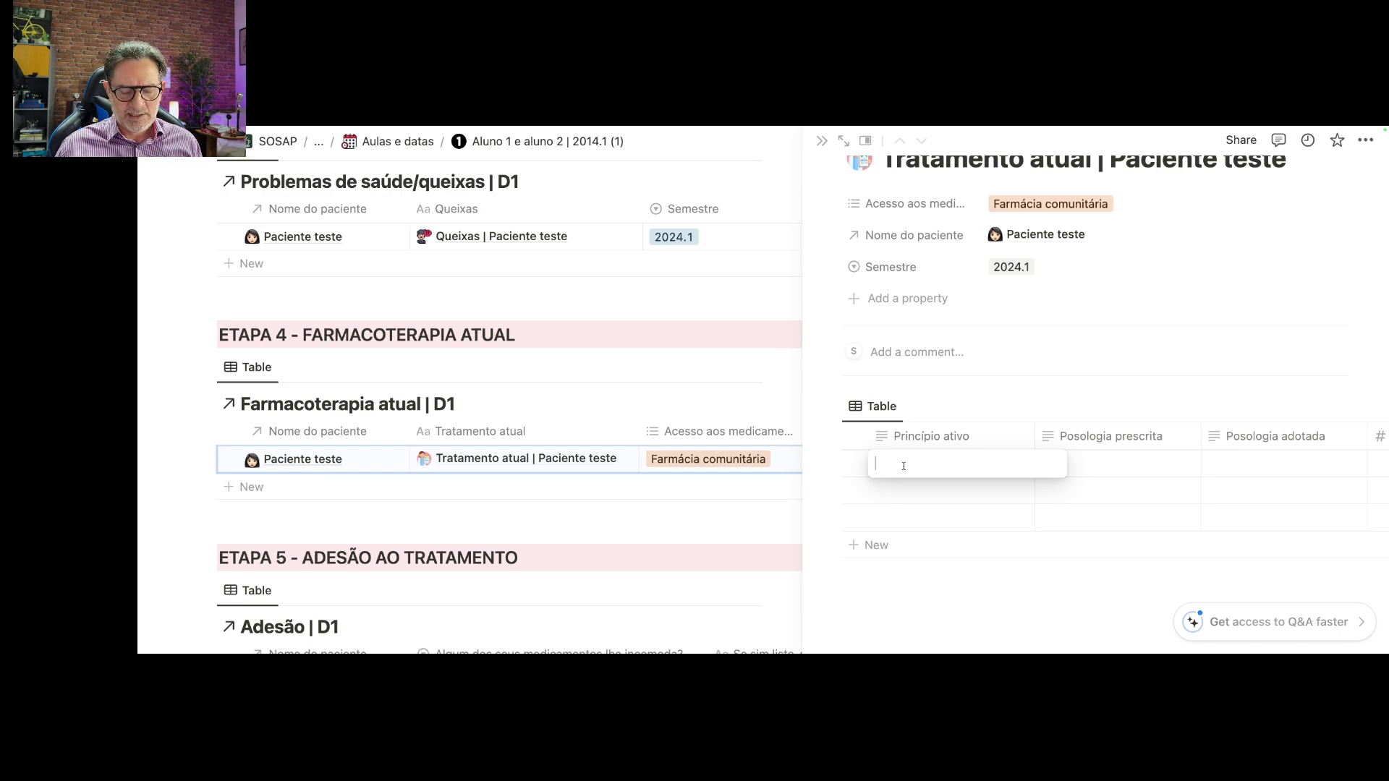
pyautogui.write('PRINCIP')
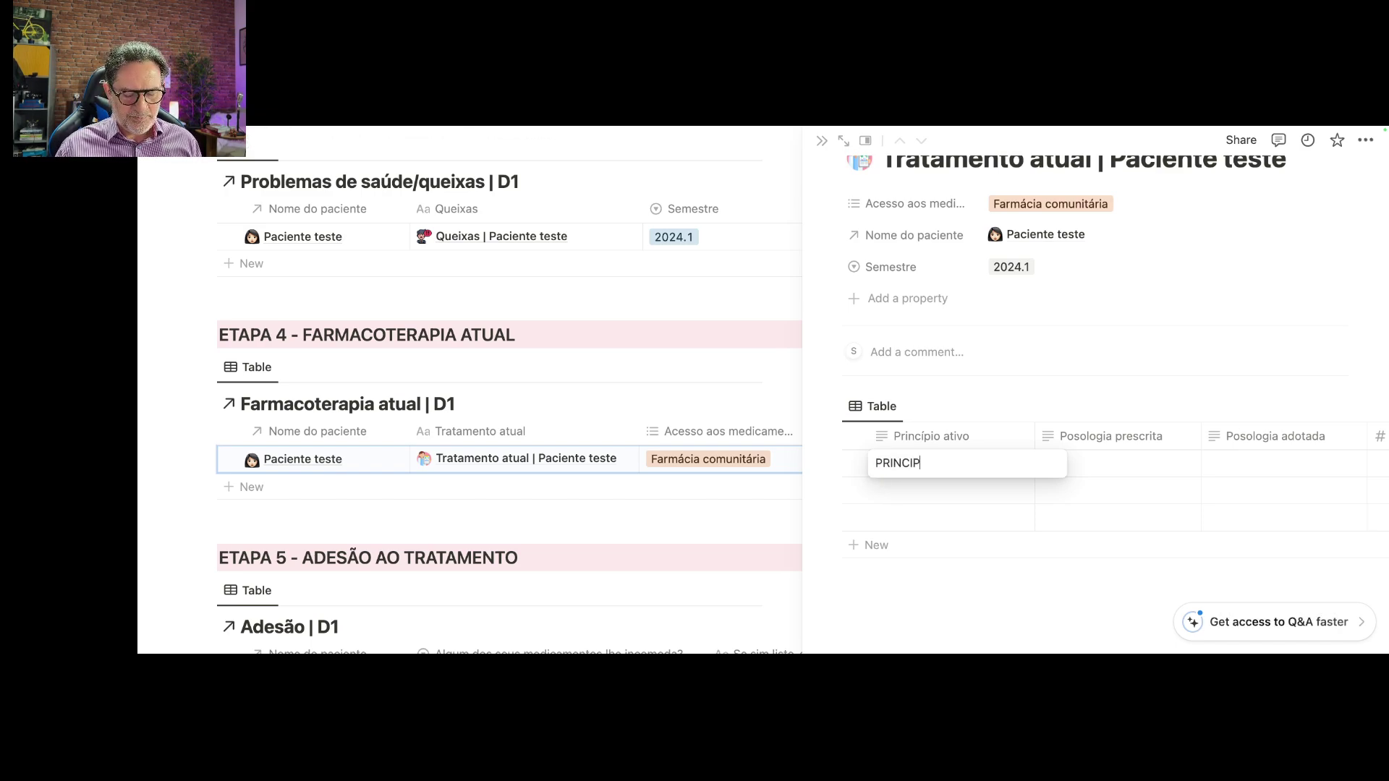
pyautogui.write('IO ATIVO ')
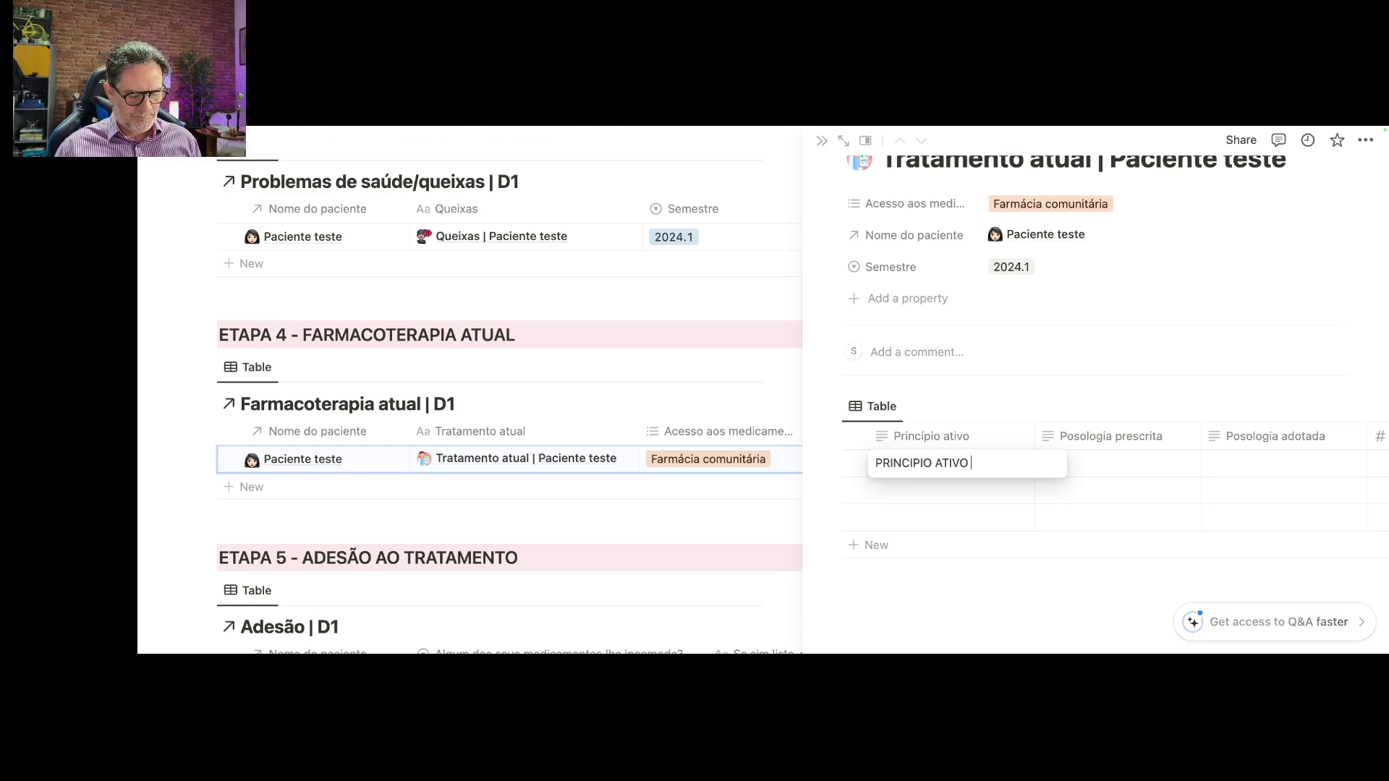
pyautogui.write('TESTE')
pyautogui.press('Return')
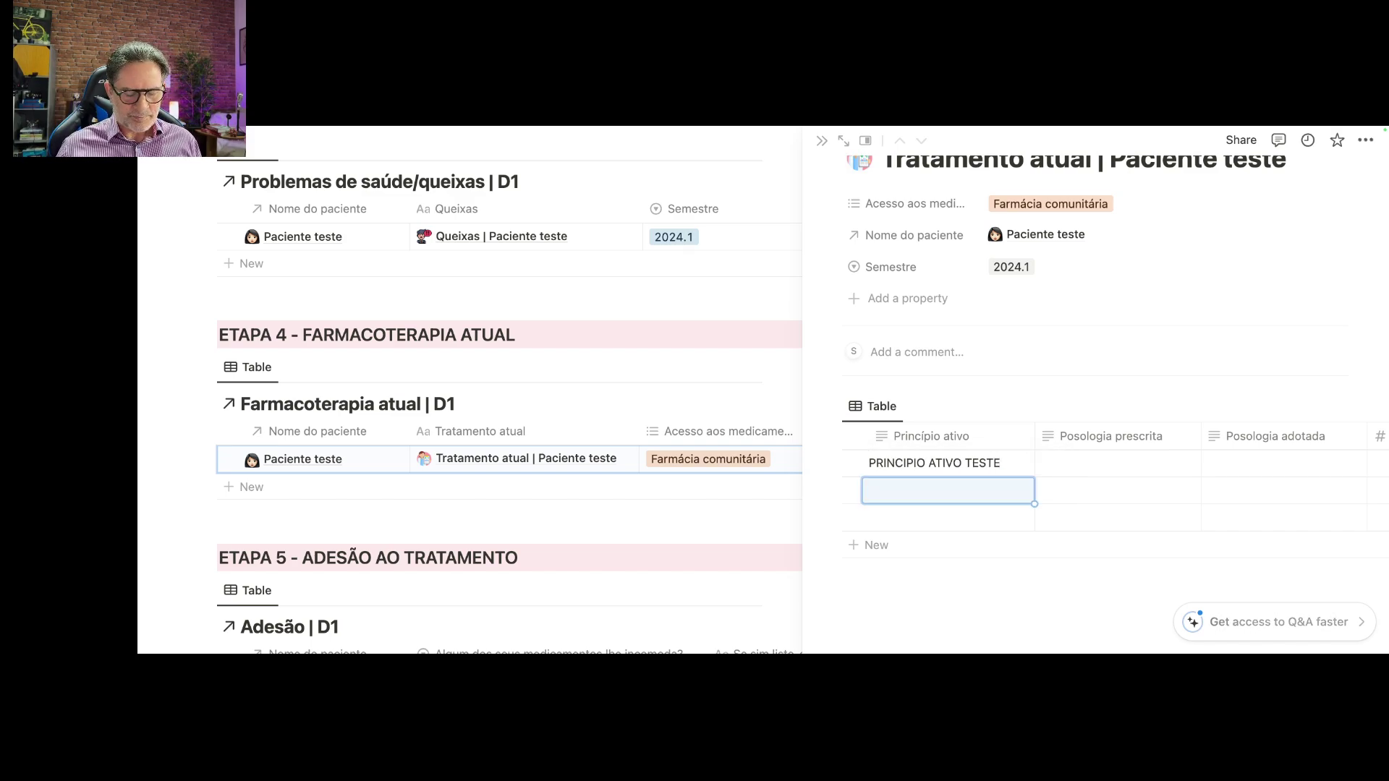
# - Enter "1X DIA APOS O ALMOÇO" as the Posologia prescrita of the PRINCIPIO ATIVO TESTE row
pyautogui.click(1090, 465)
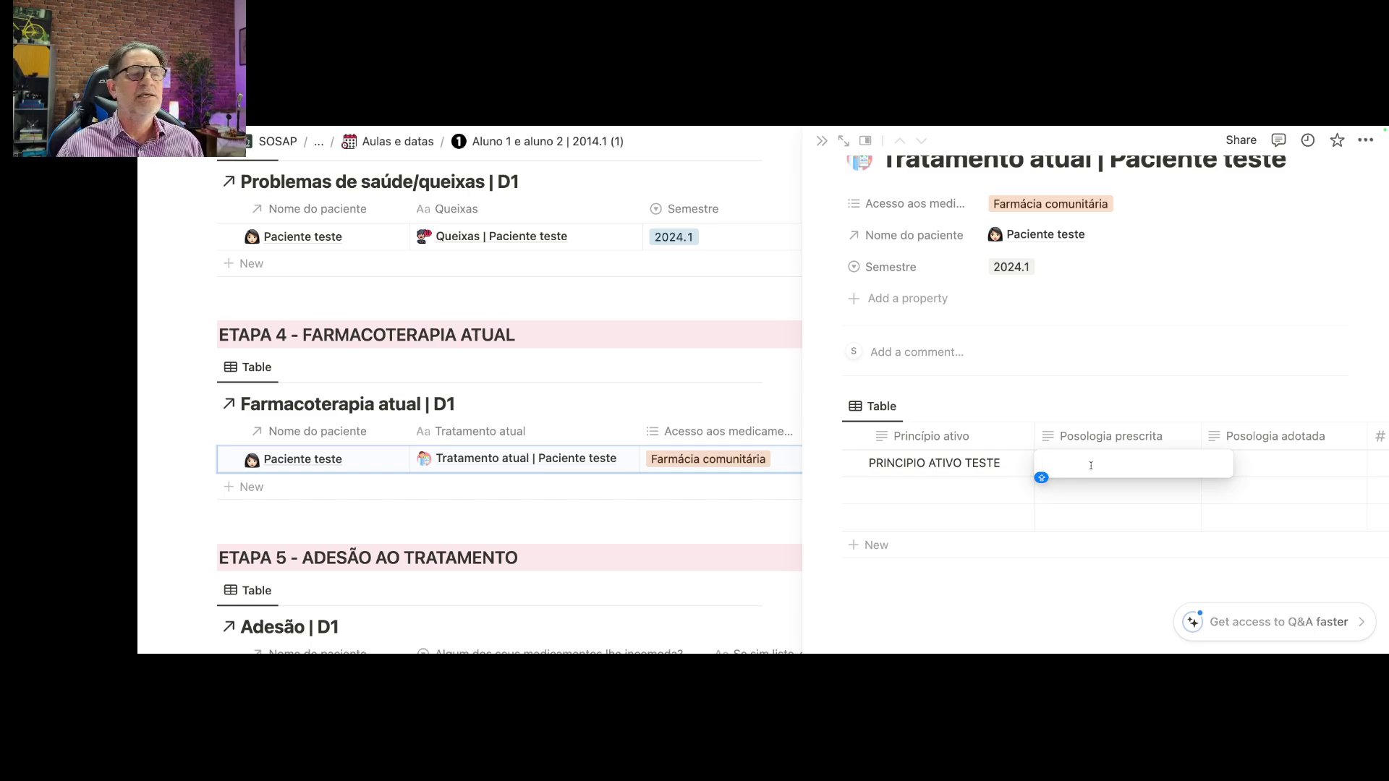
pyautogui.write('1X DIA')
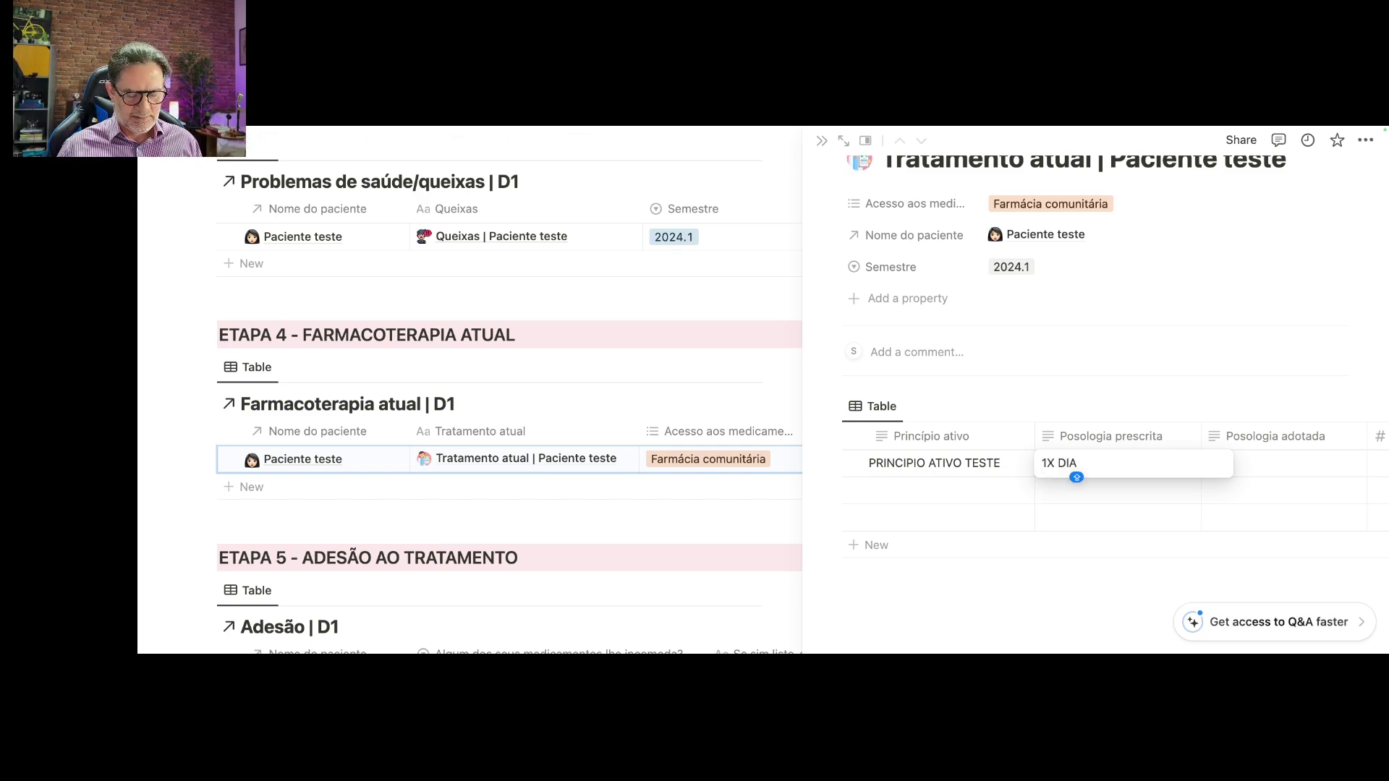
pyautogui.write(' APOS O ALMO')
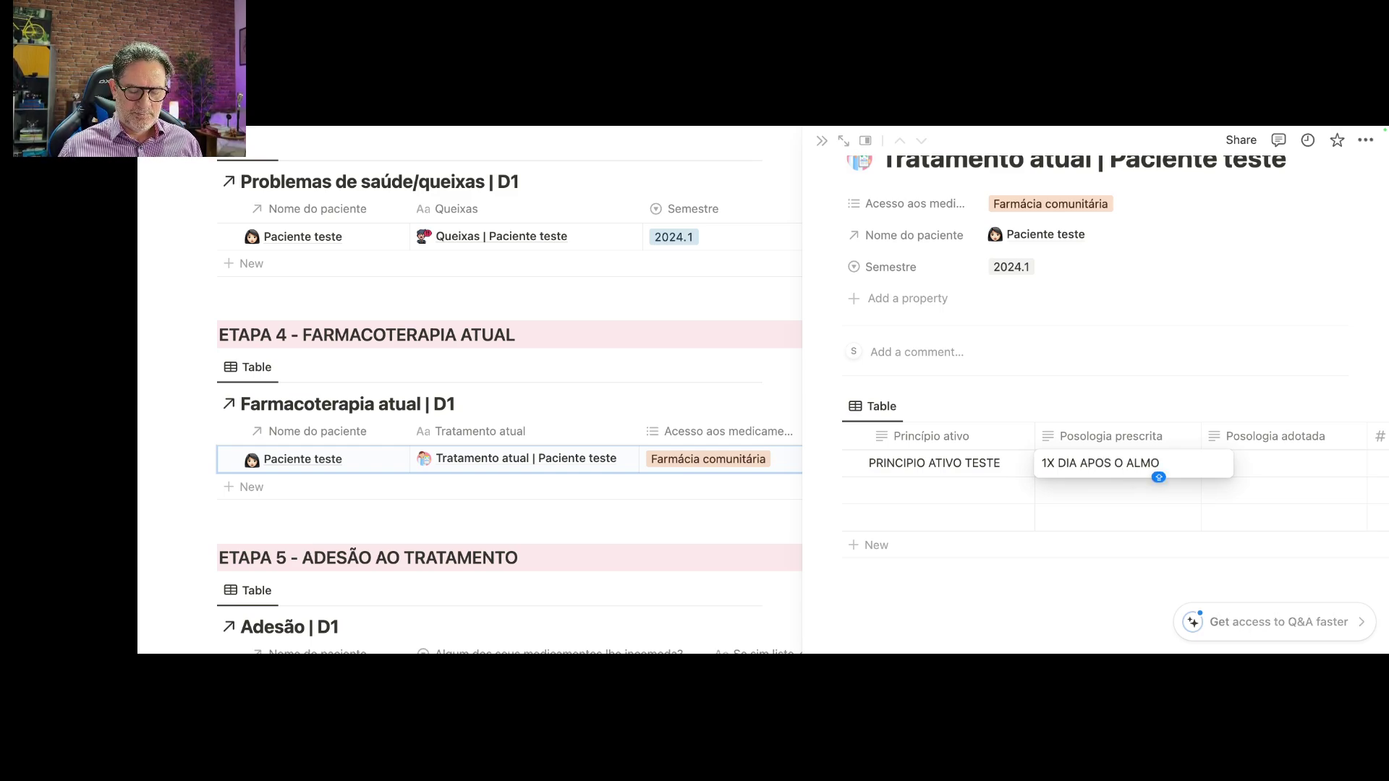
pyautogui.write('ÇO')
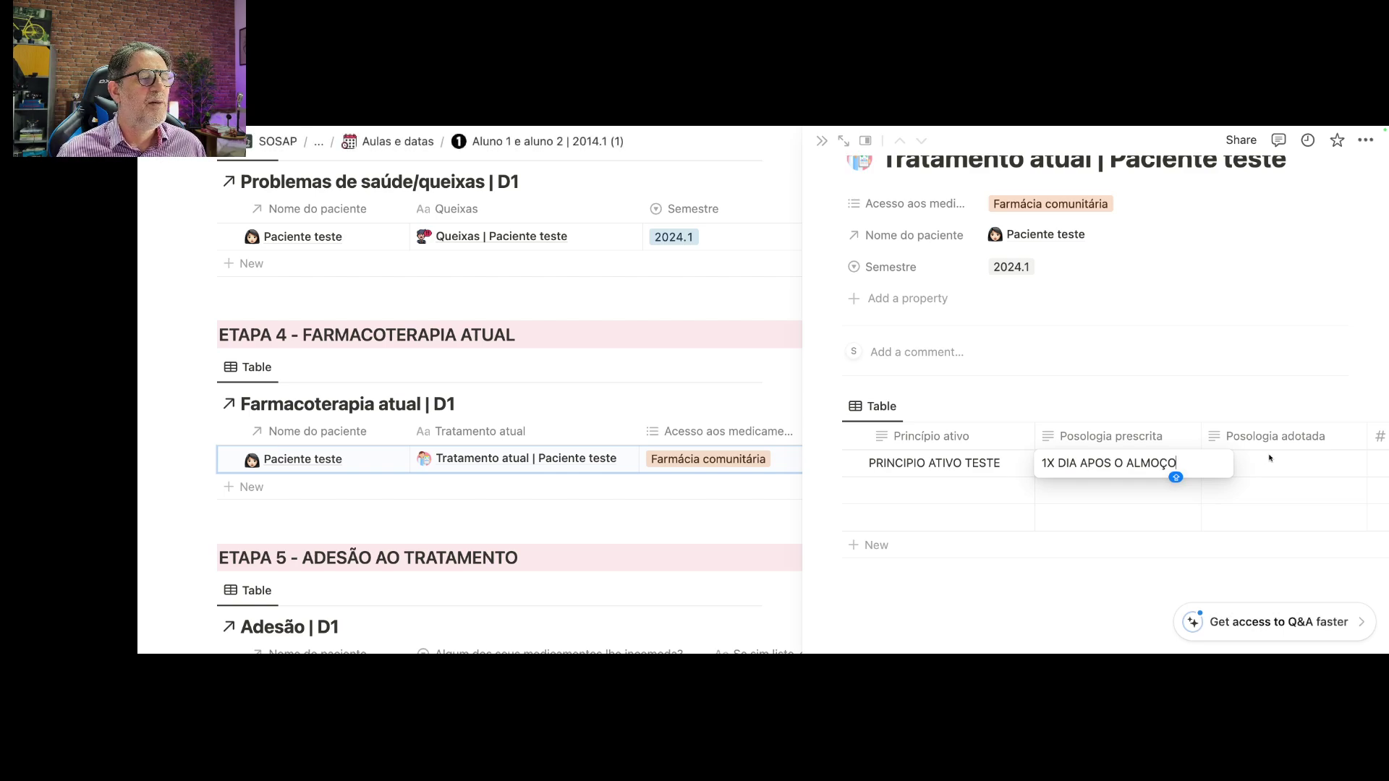
pyautogui.press('Escape')
# - Fill in the Posologia adotada of the PRINCIPIO ATIVO TESTE row with "AS VEZES ESQUECE"
pyautogui.click(1272, 462)
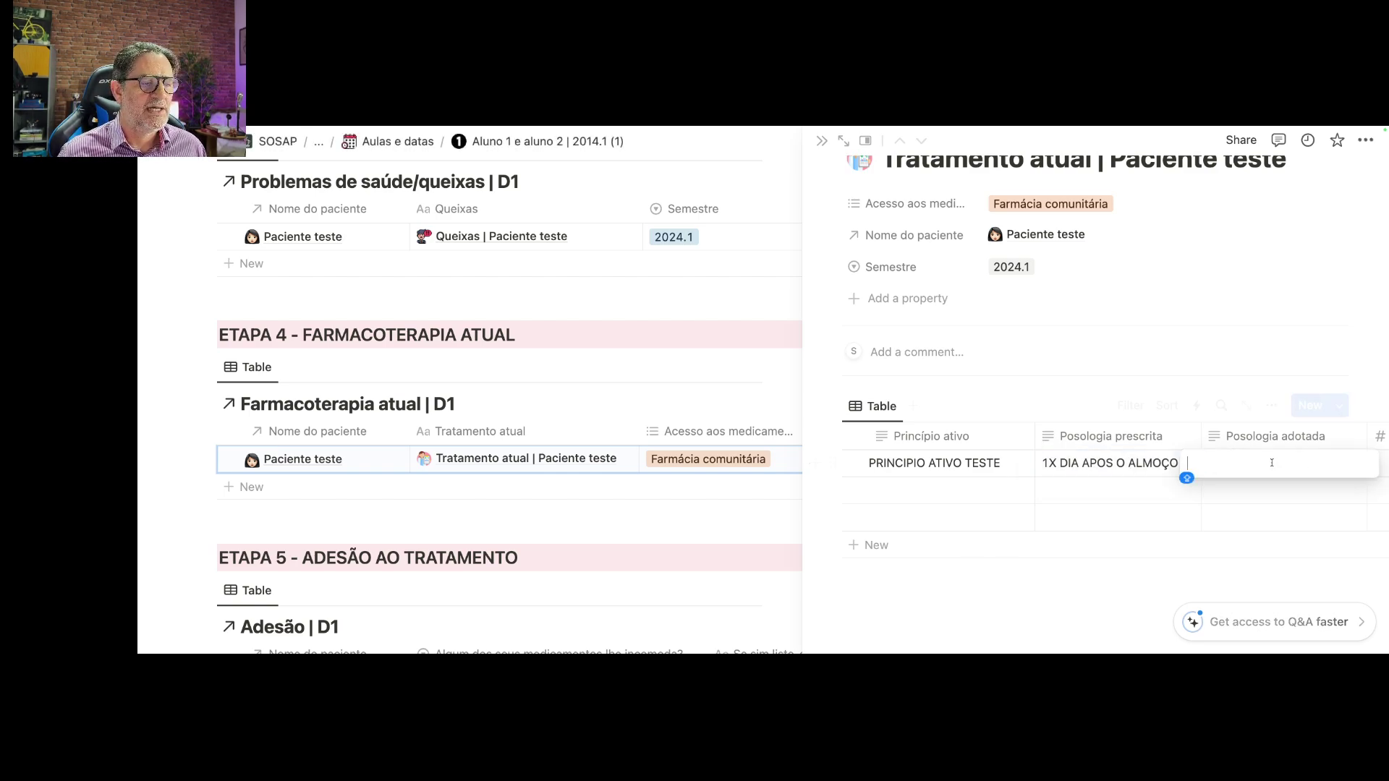
pyautogui.write('AS VE')
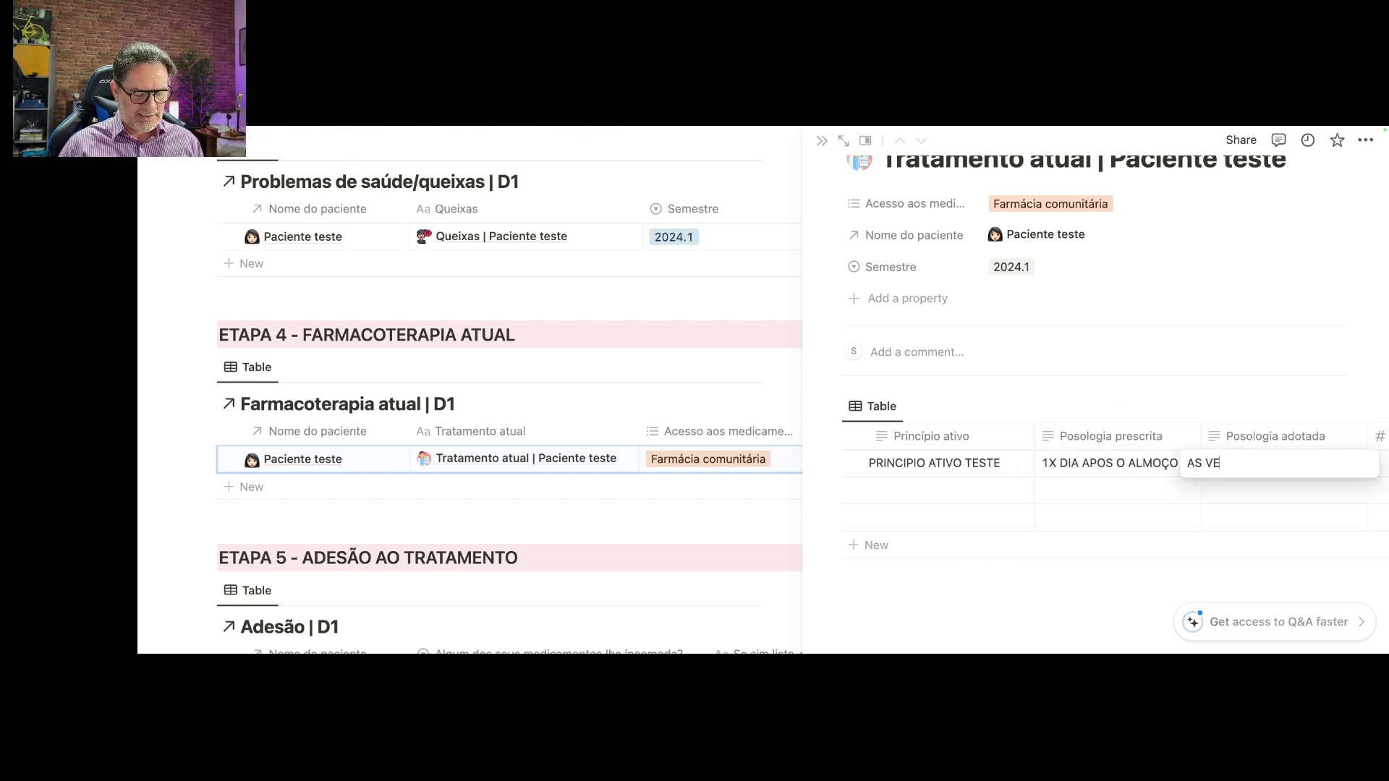
pyautogui.write('ZES ESQUECE')
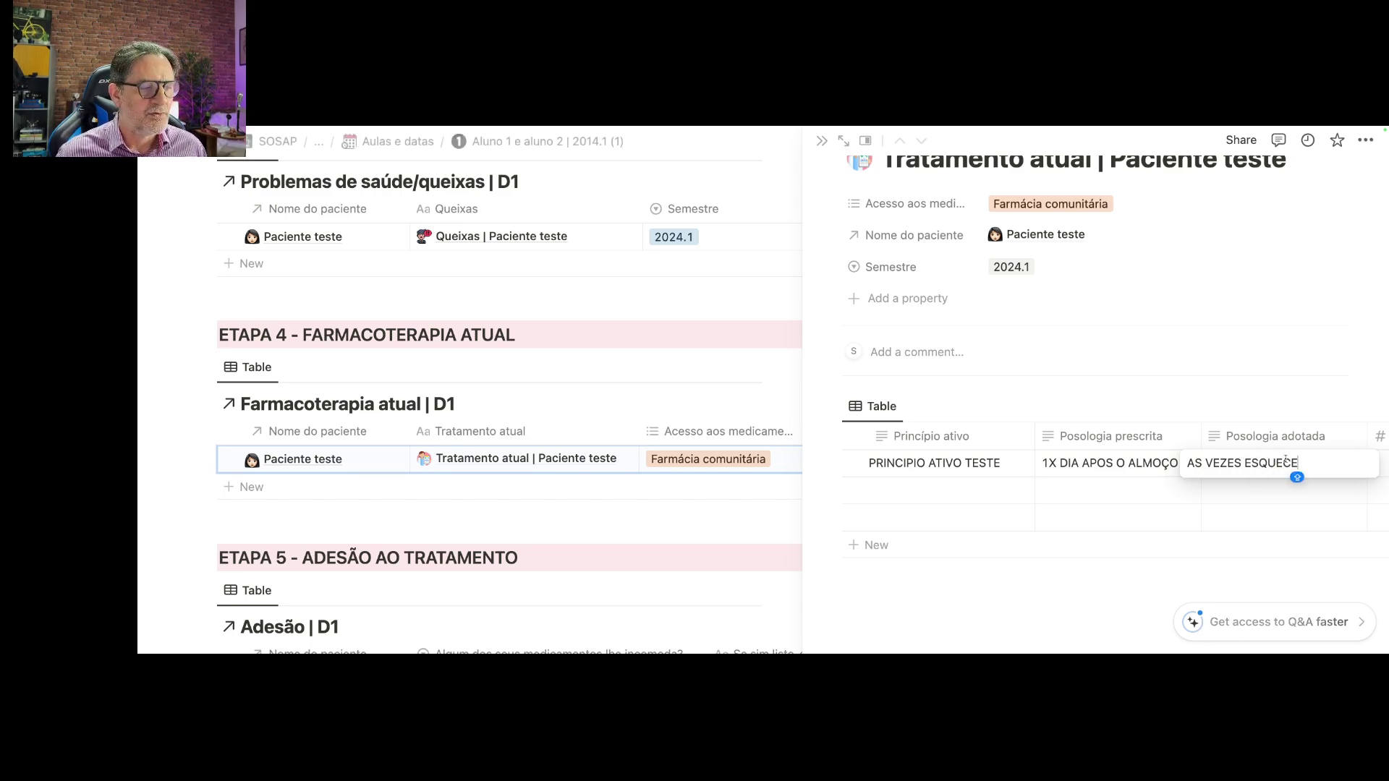
pyautogui.press('Escape')
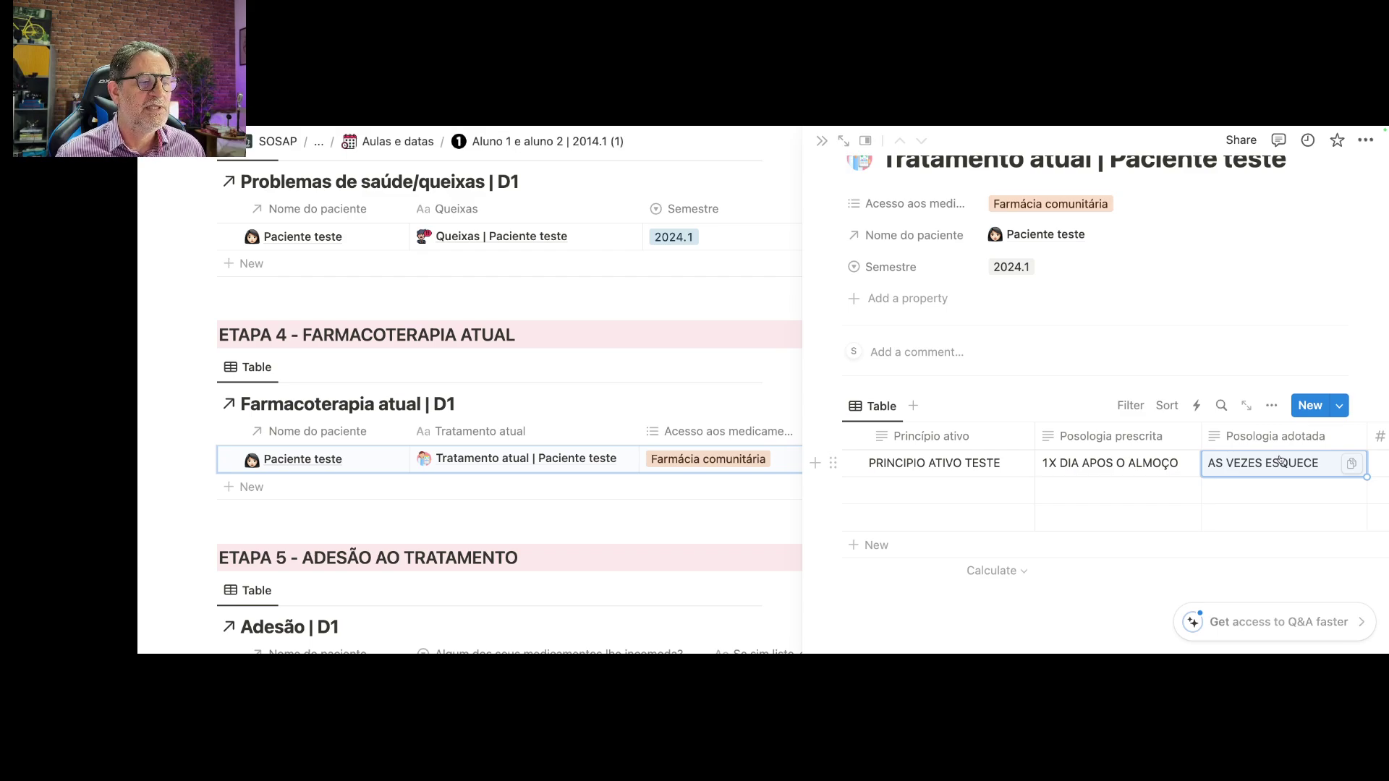
# - Set the Tempo de uso (dias) of the PRINCIPIO ATIVO TESTE row to 10
pyautogui.hscroll(5, 1279, 460)
pyautogui.click(1230, 462)
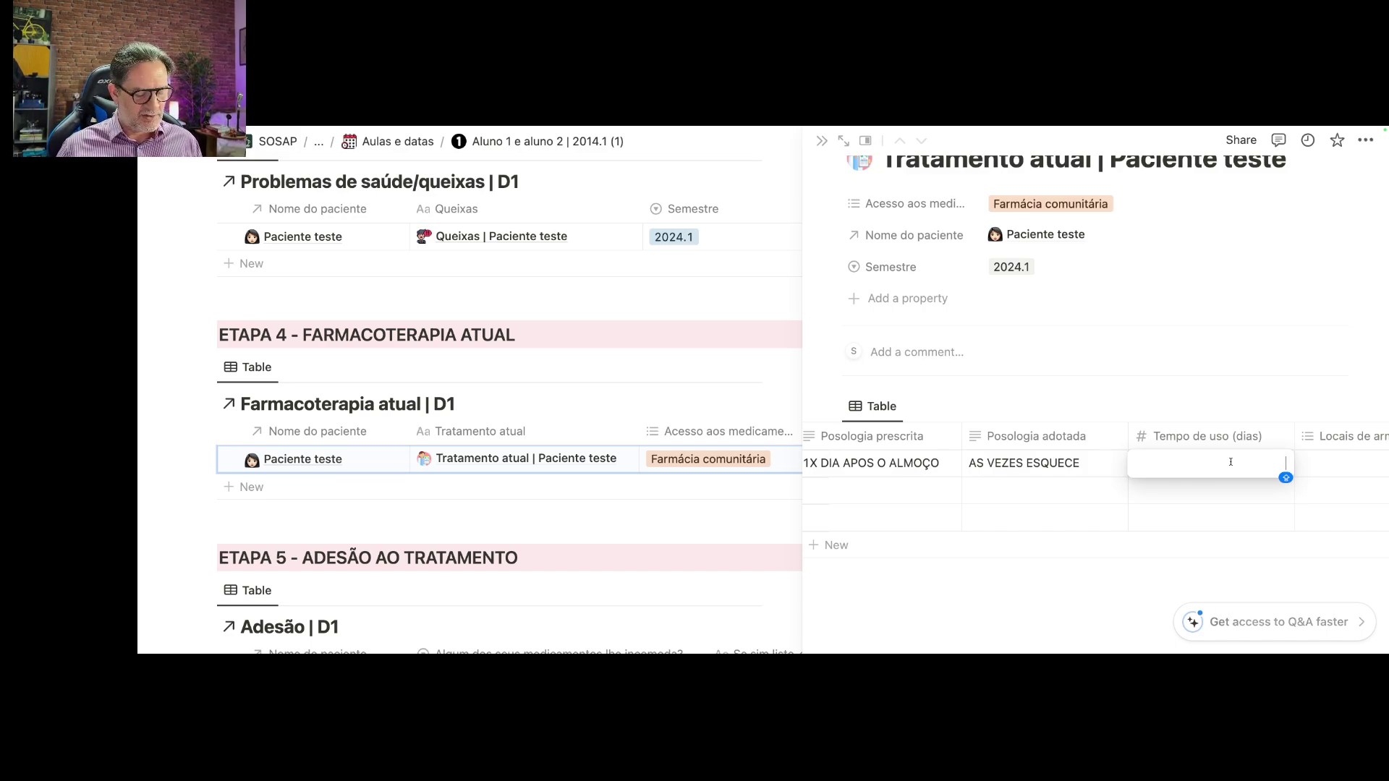
pyautogui.write('10')
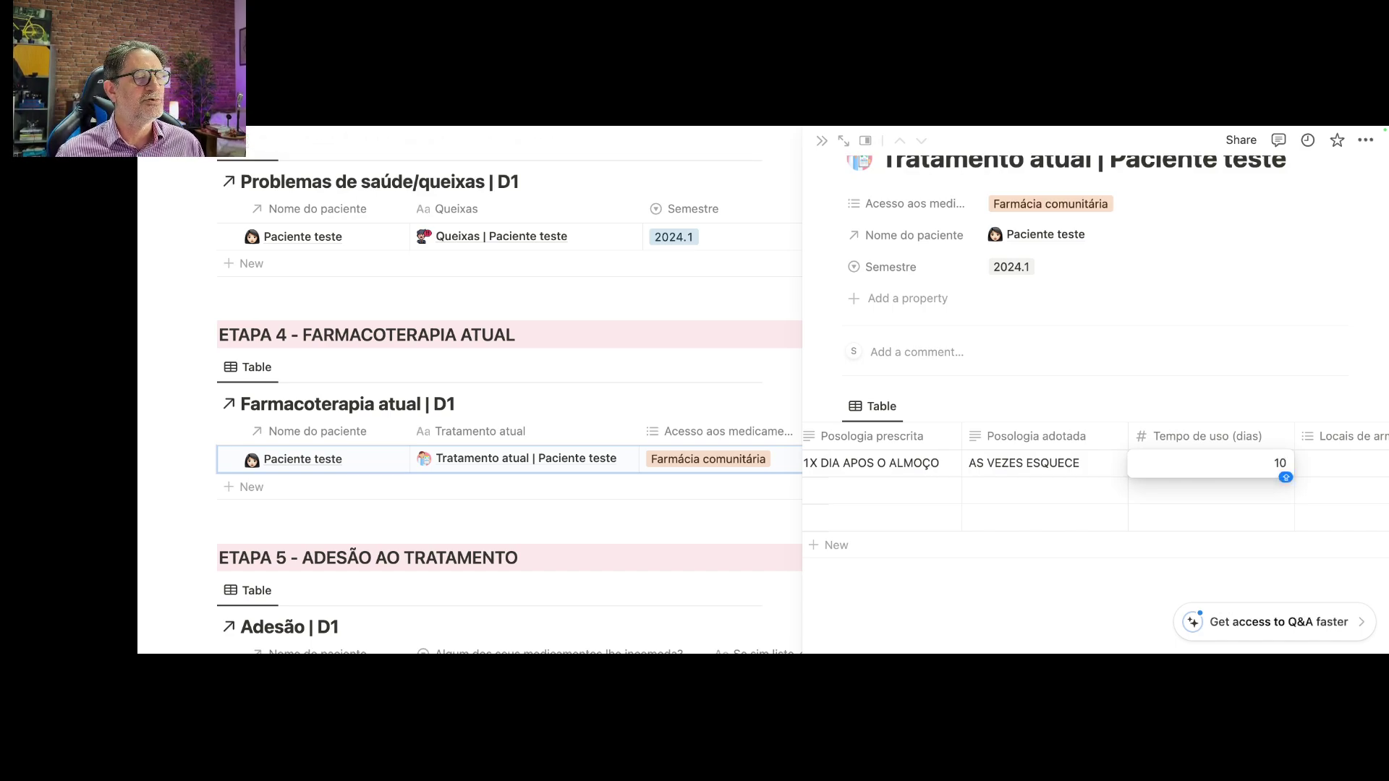
pyautogui.press('Return')
# - Examine the storage location and OBS fields, review the medication table's columns, and close the treatment page
pyautogui.hscroll(4, 1252, 466)
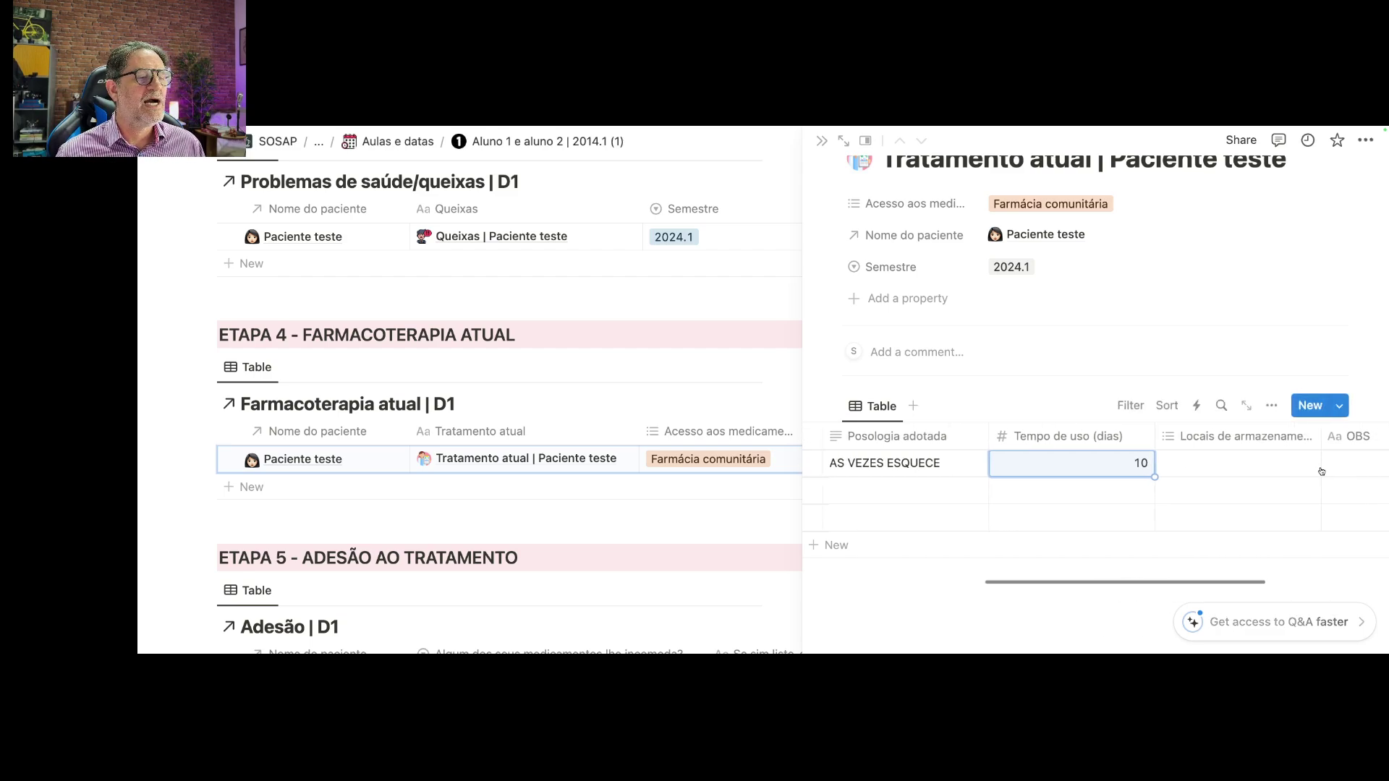
pyautogui.click(1165, 470)
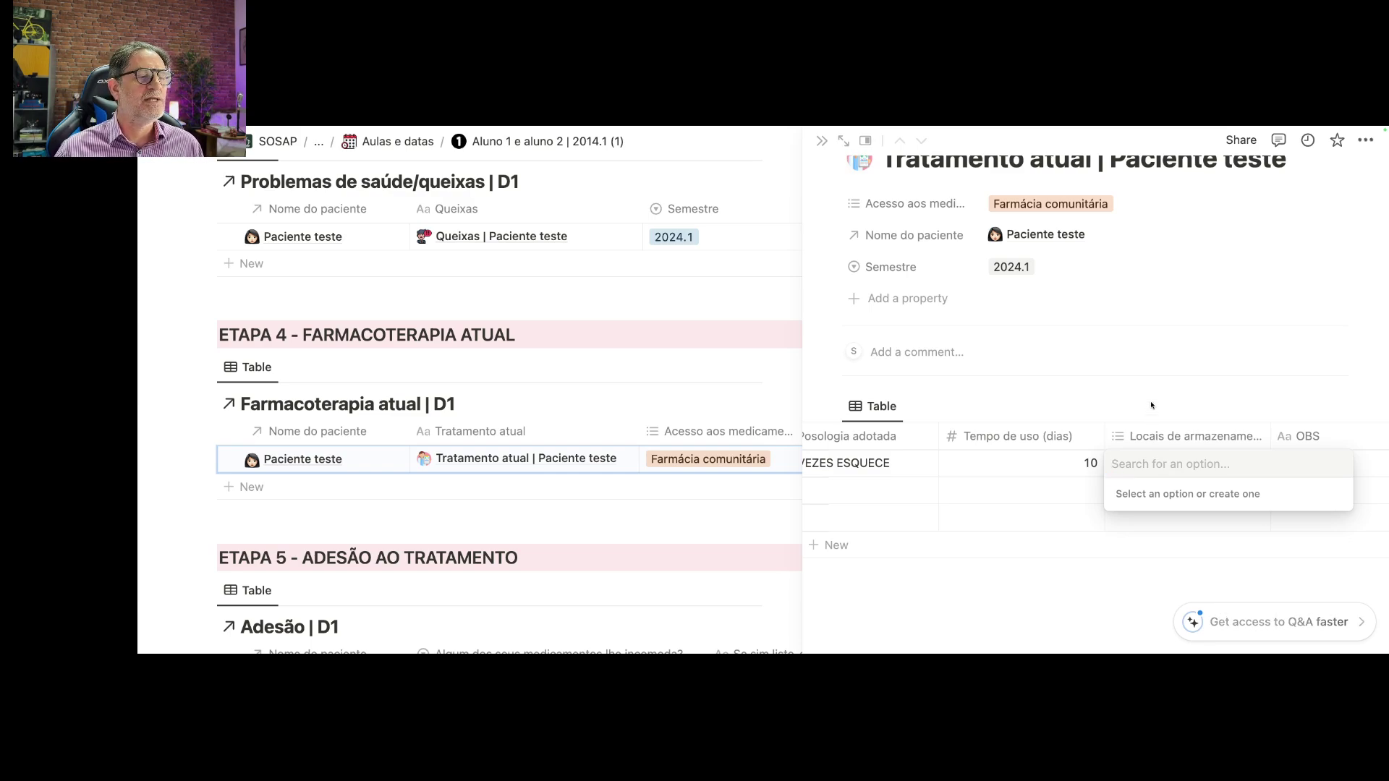
pyautogui.press('Escape')
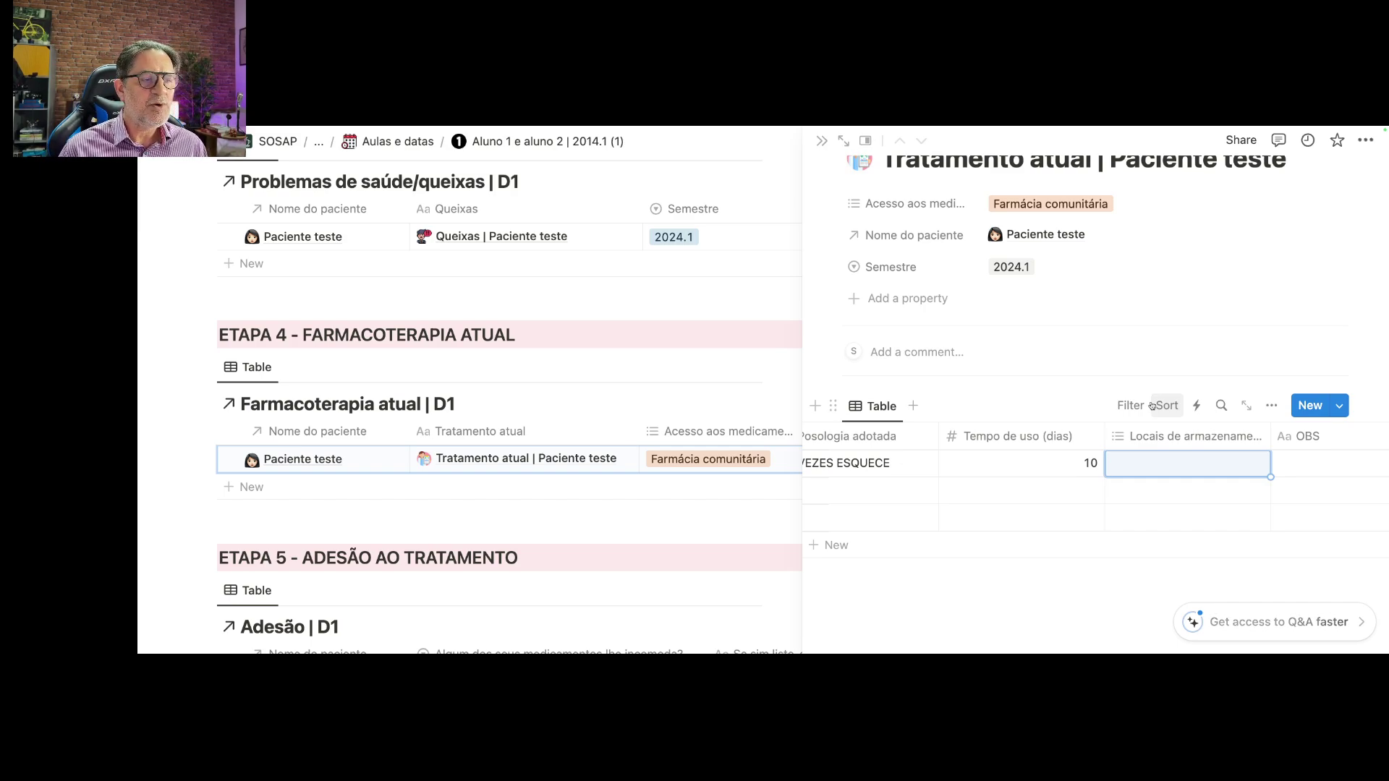
pyautogui.click(1305, 463)
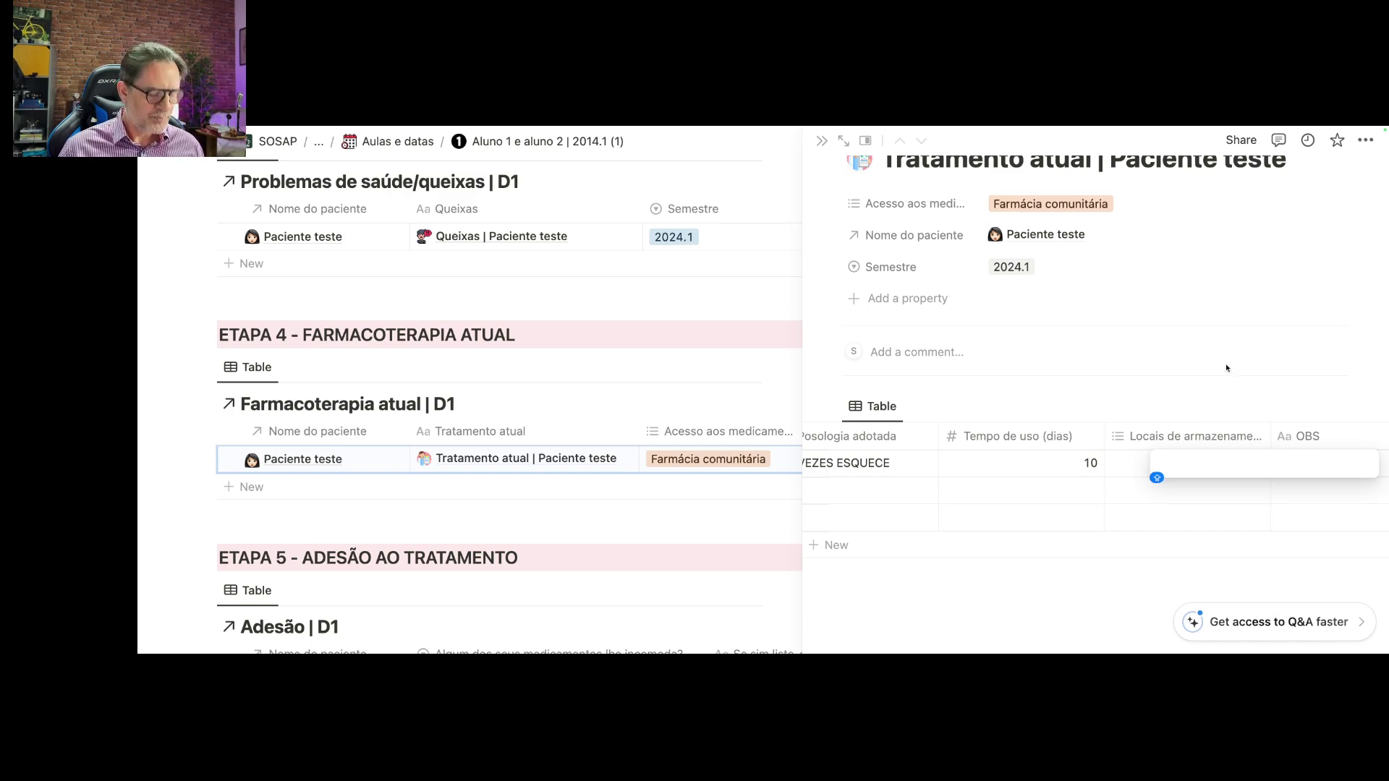
pyautogui.press('Escape')
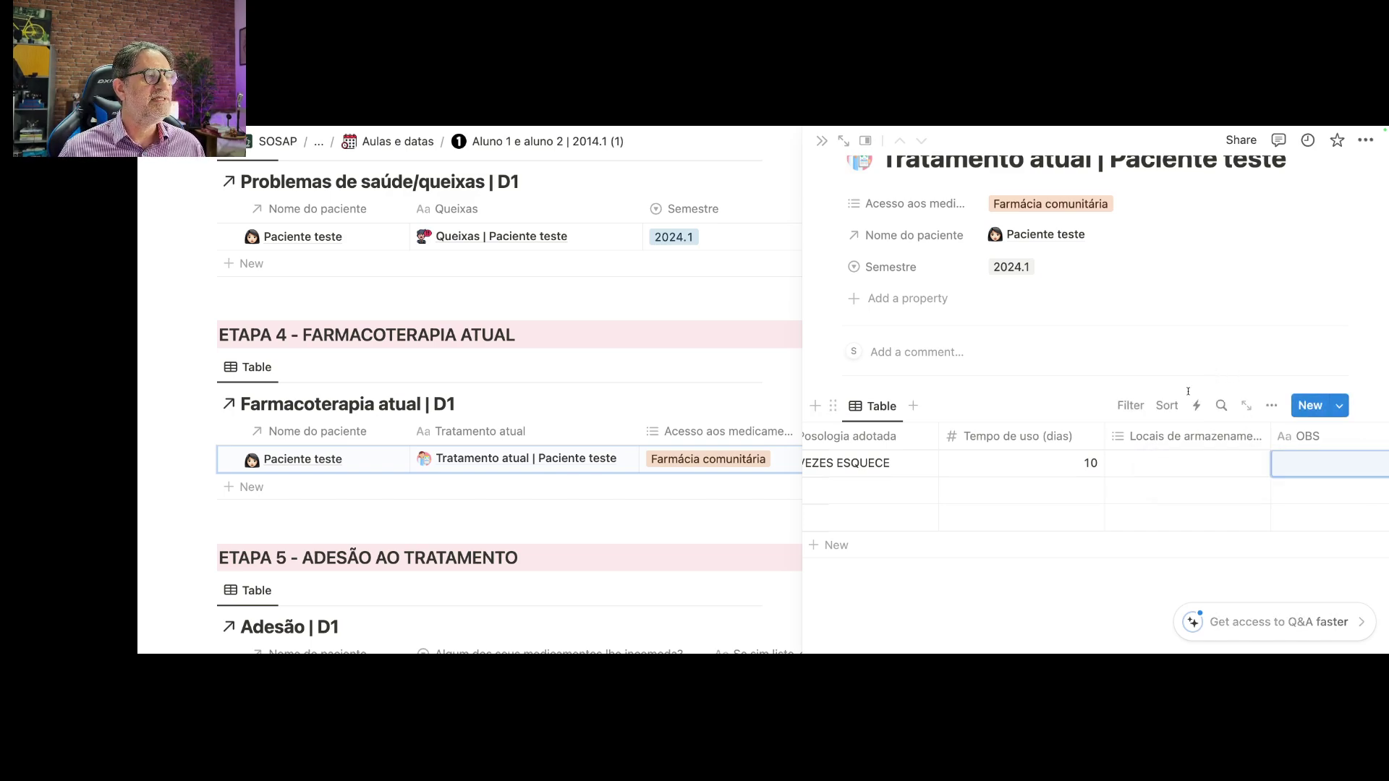
pyautogui.hscroll(-5, 1144, 438)
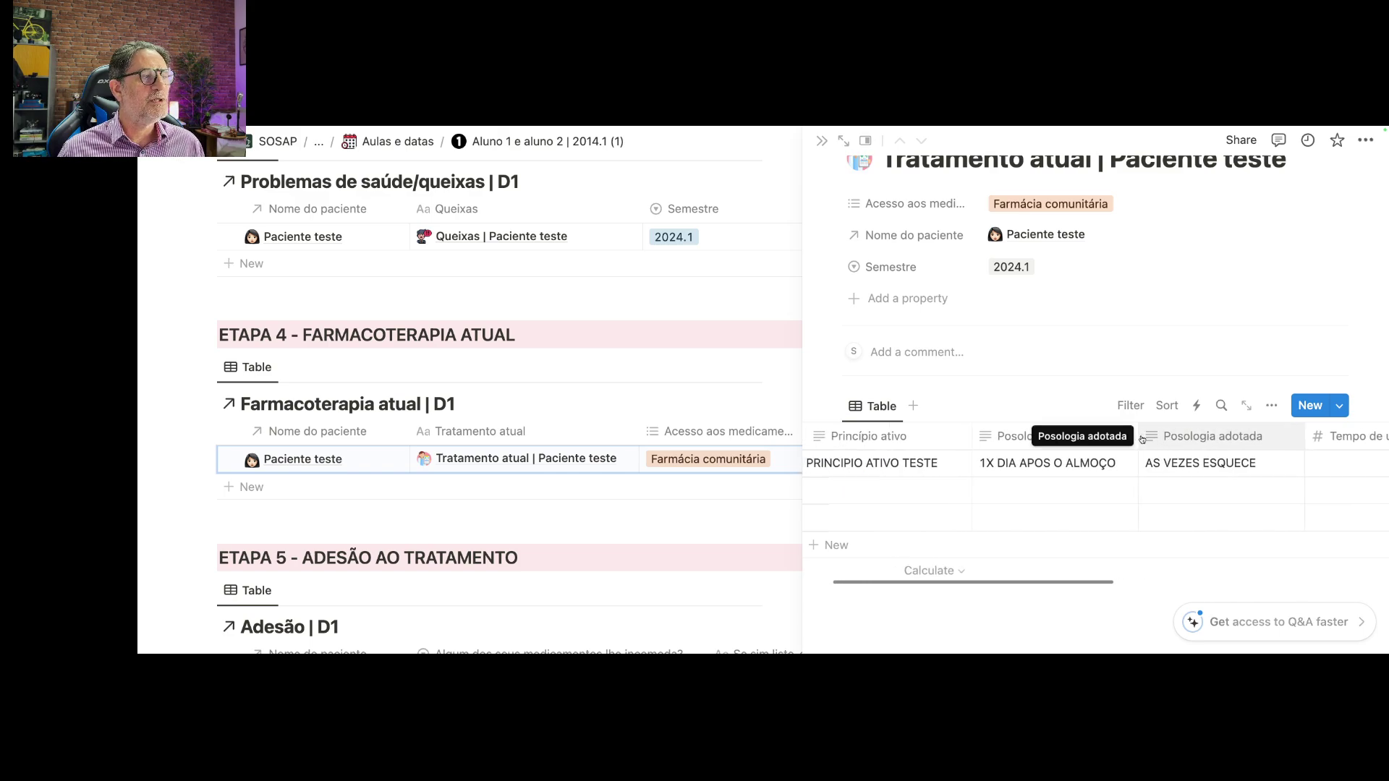
pyautogui.scroll(1, 1143, 438)
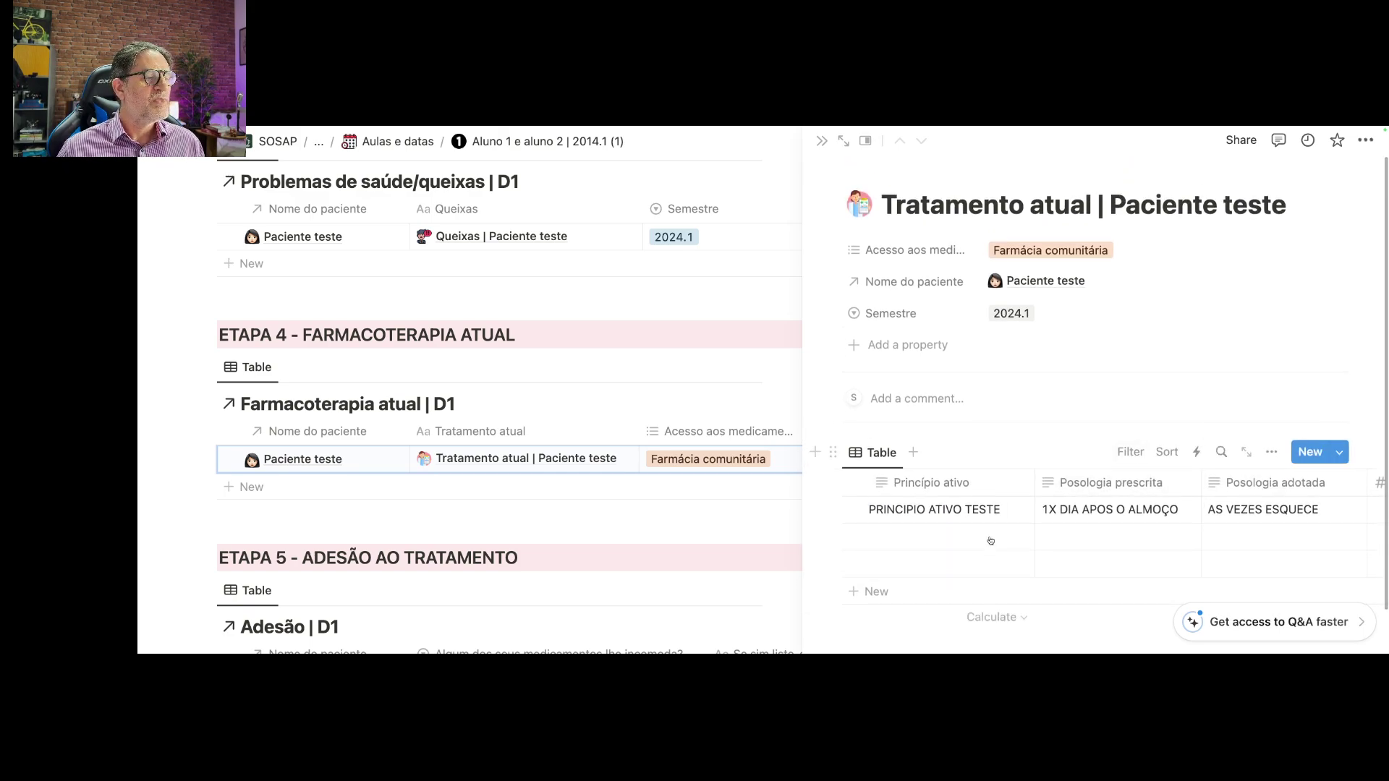
pyautogui.scroll(-1, 953, 548)
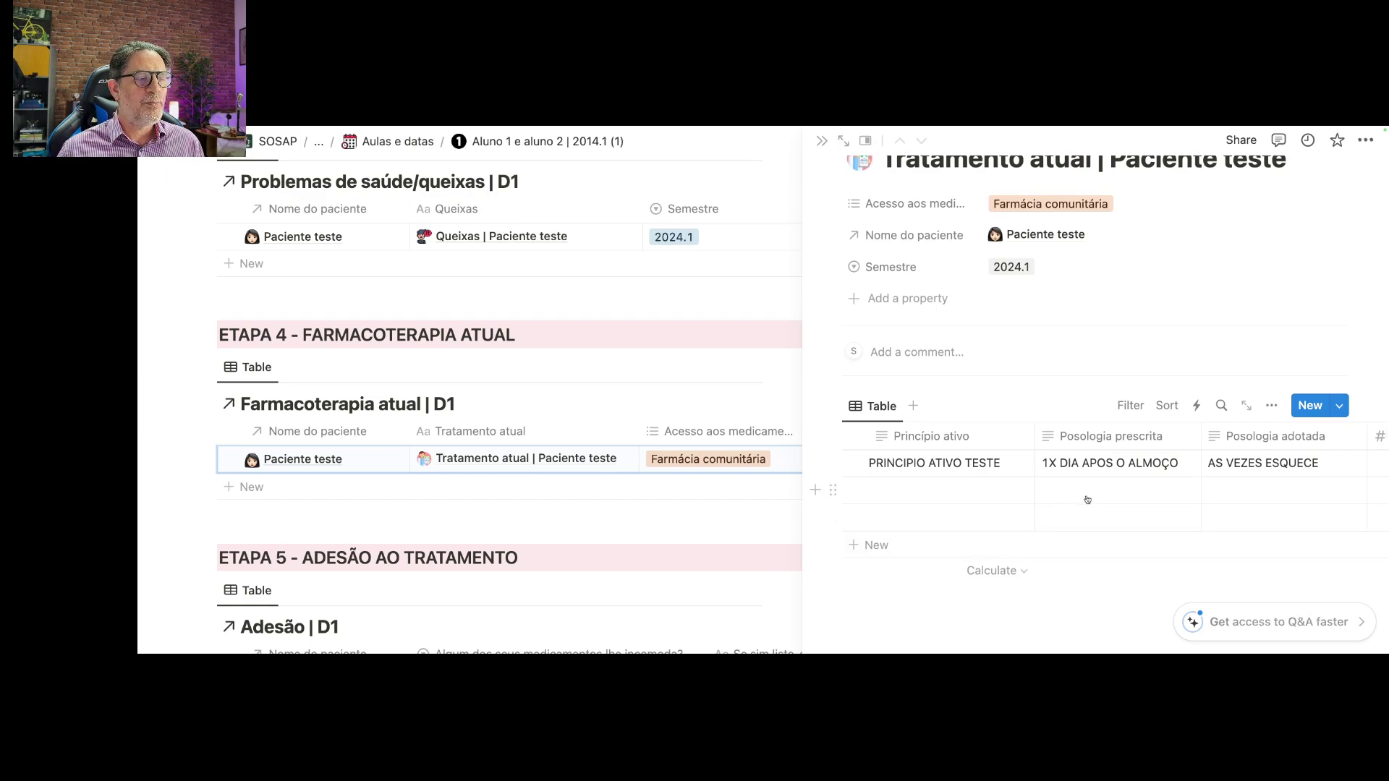
pyautogui.hscroll(5, 1088, 521)
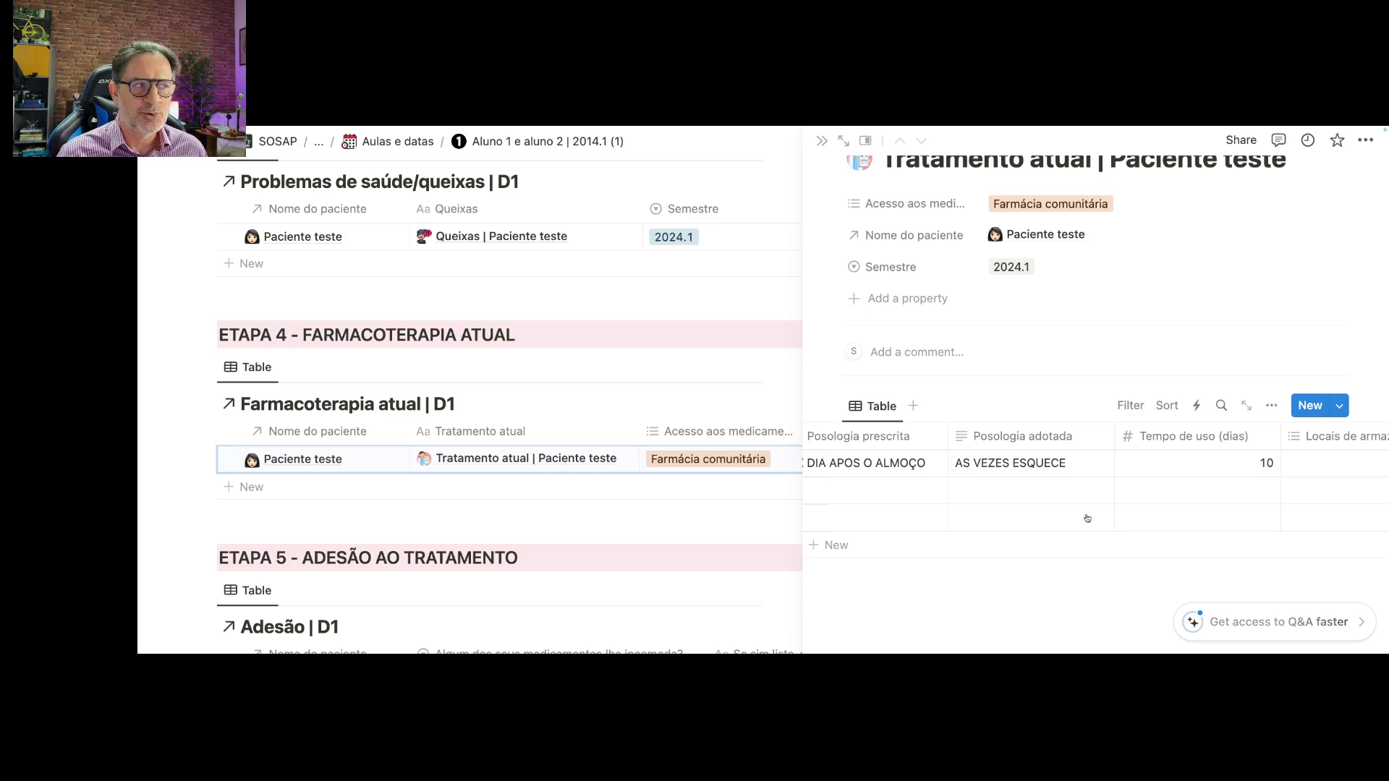
pyautogui.click(822, 140)
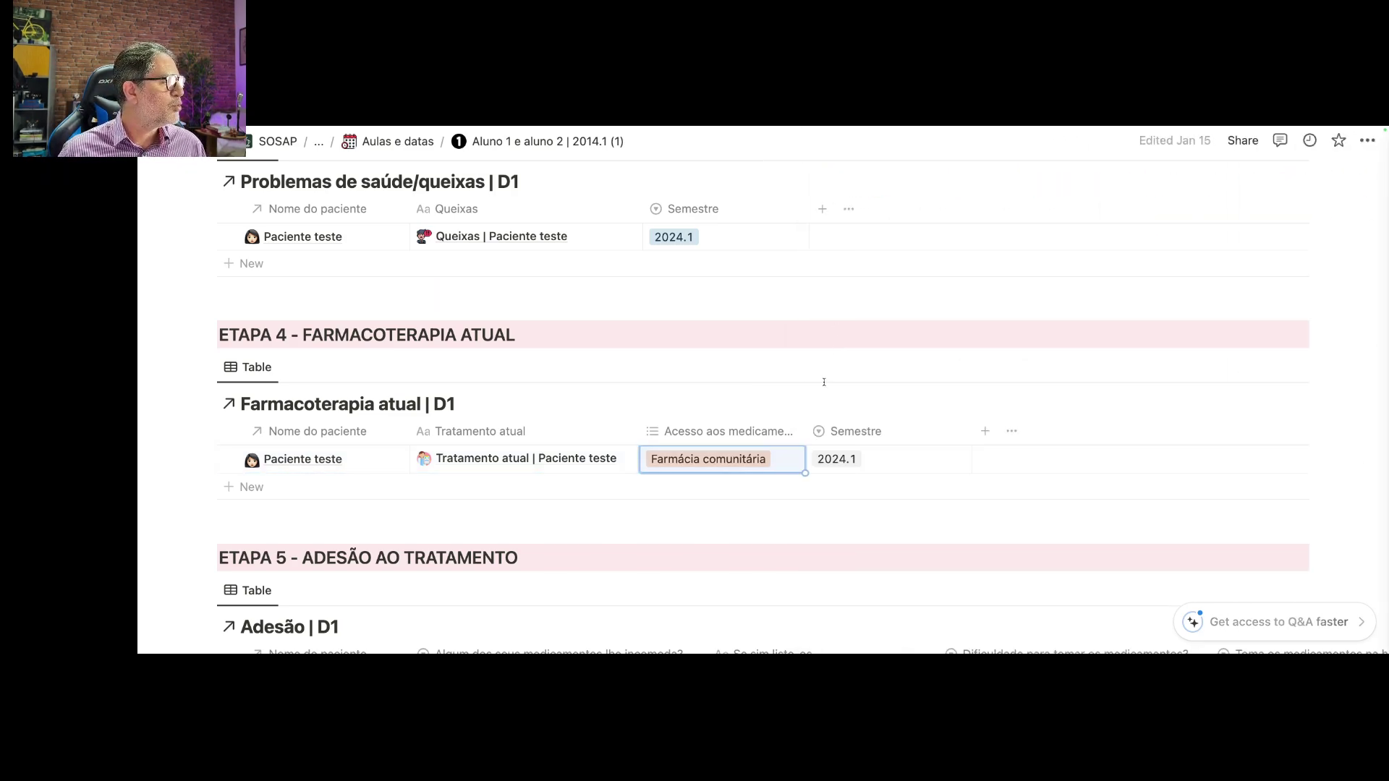
# - Link "Paciente teste" as Nome do paciente in the empty row of the Adesão table
pyautogui.scroll(-3, 824, 382)
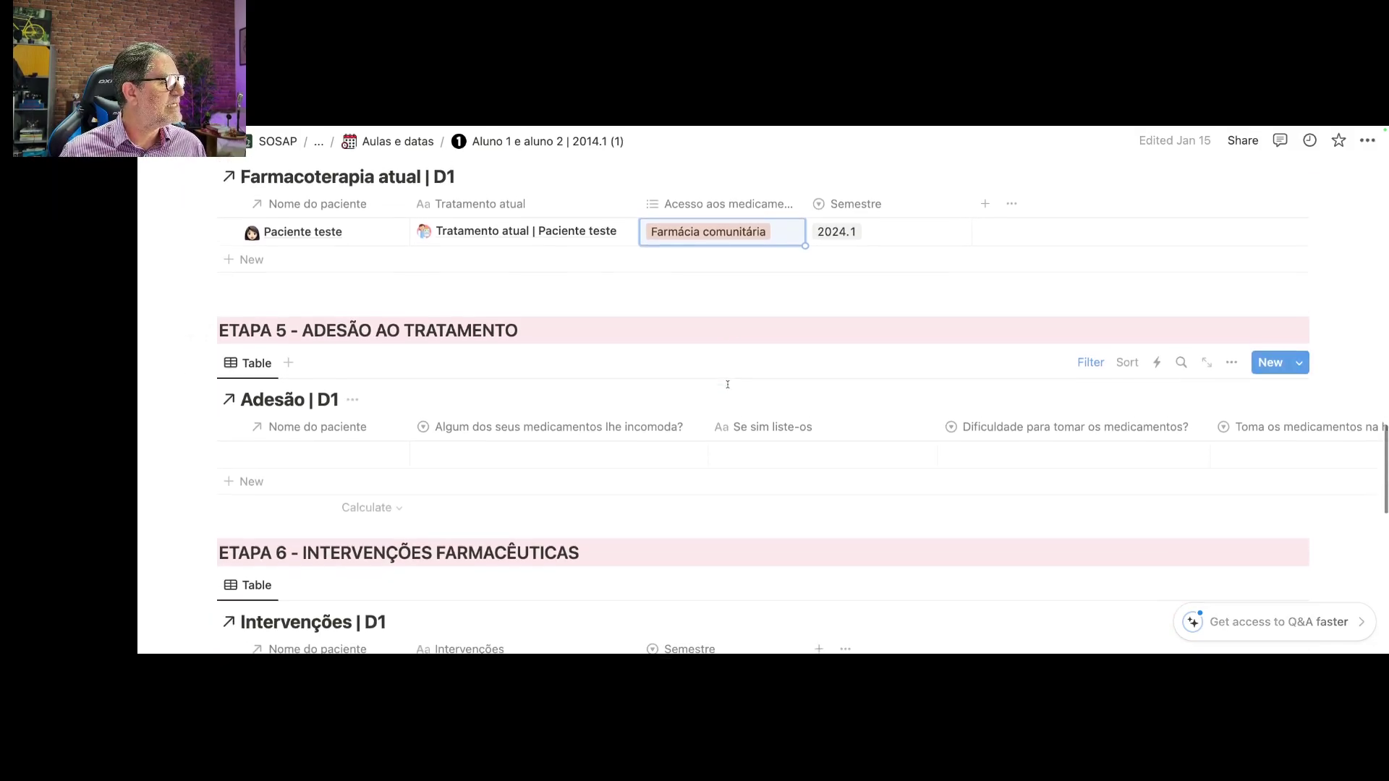
pyautogui.scroll(-1, 728, 384)
pyautogui.click(344, 417)
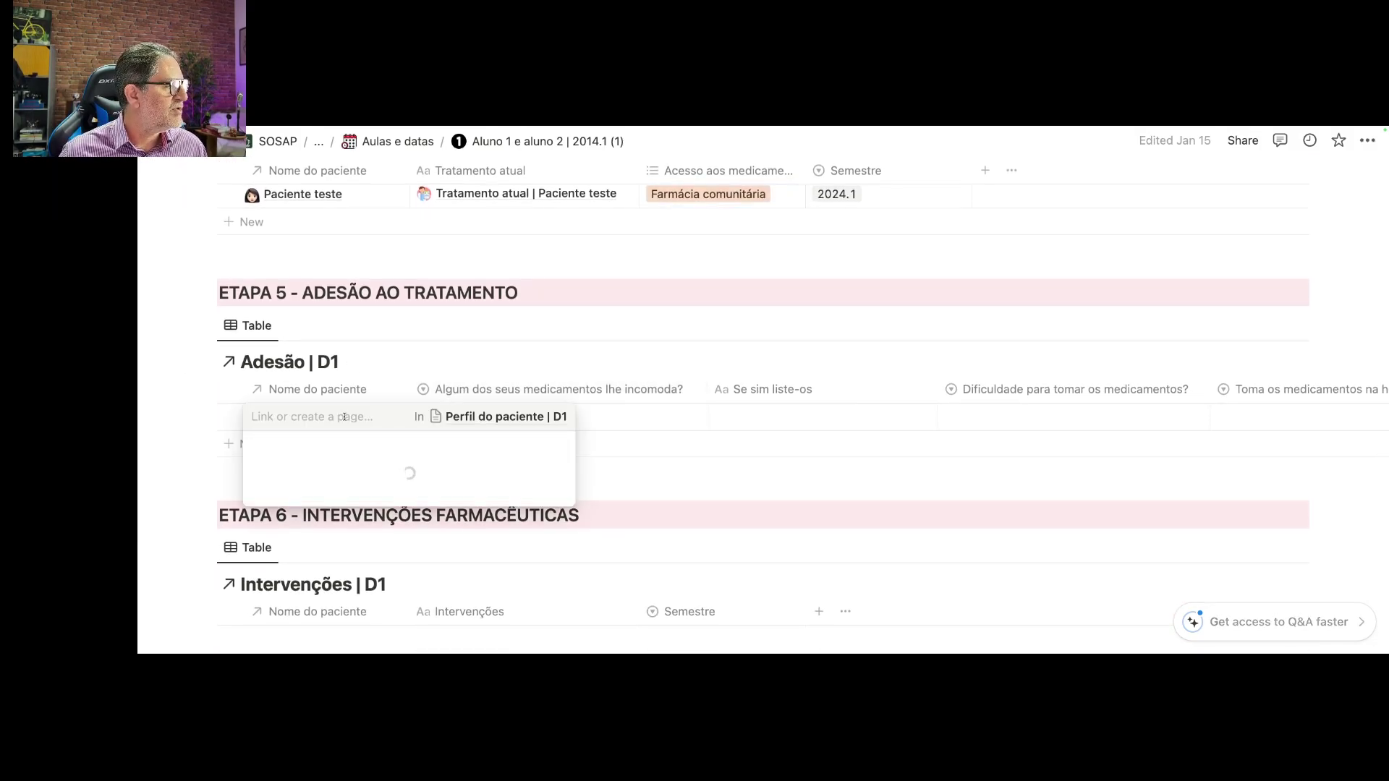
pyautogui.click(326, 438)
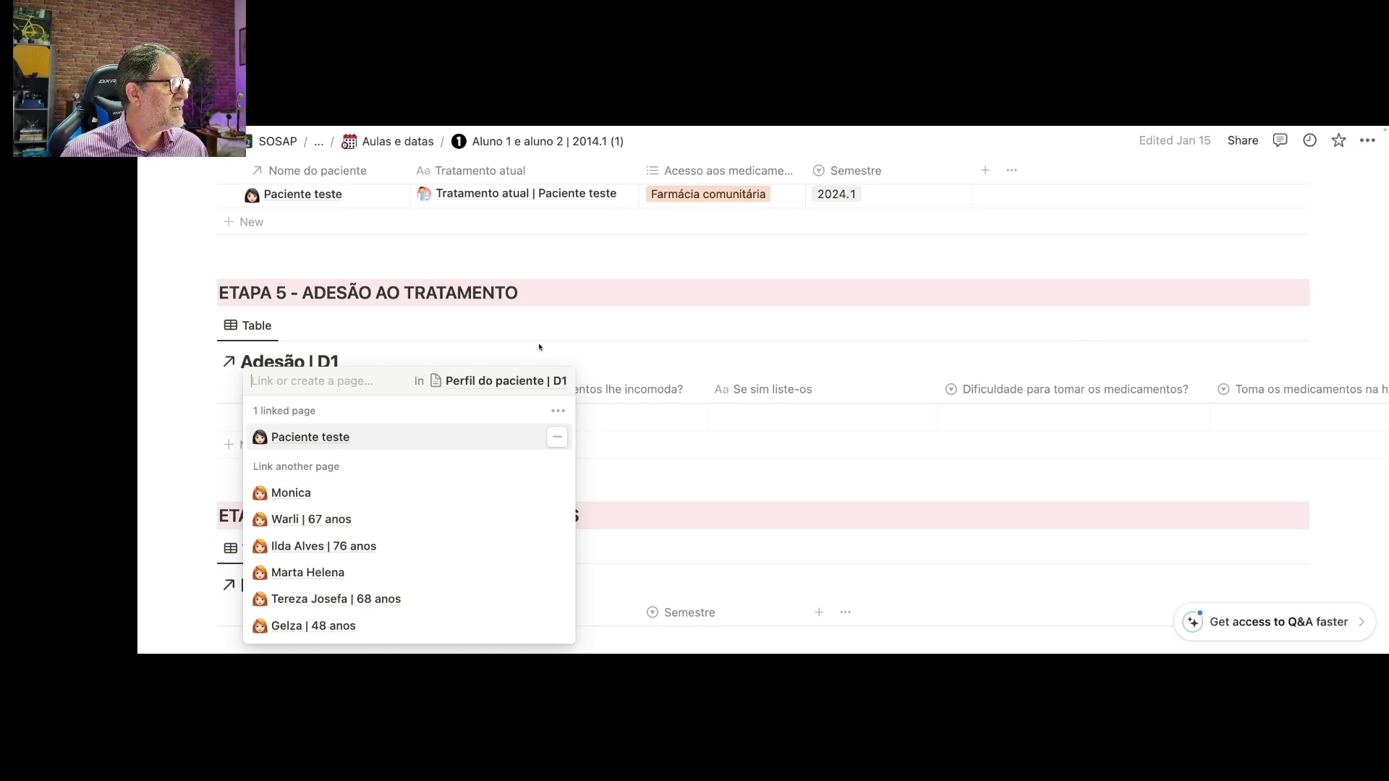
pyautogui.press('Escape')
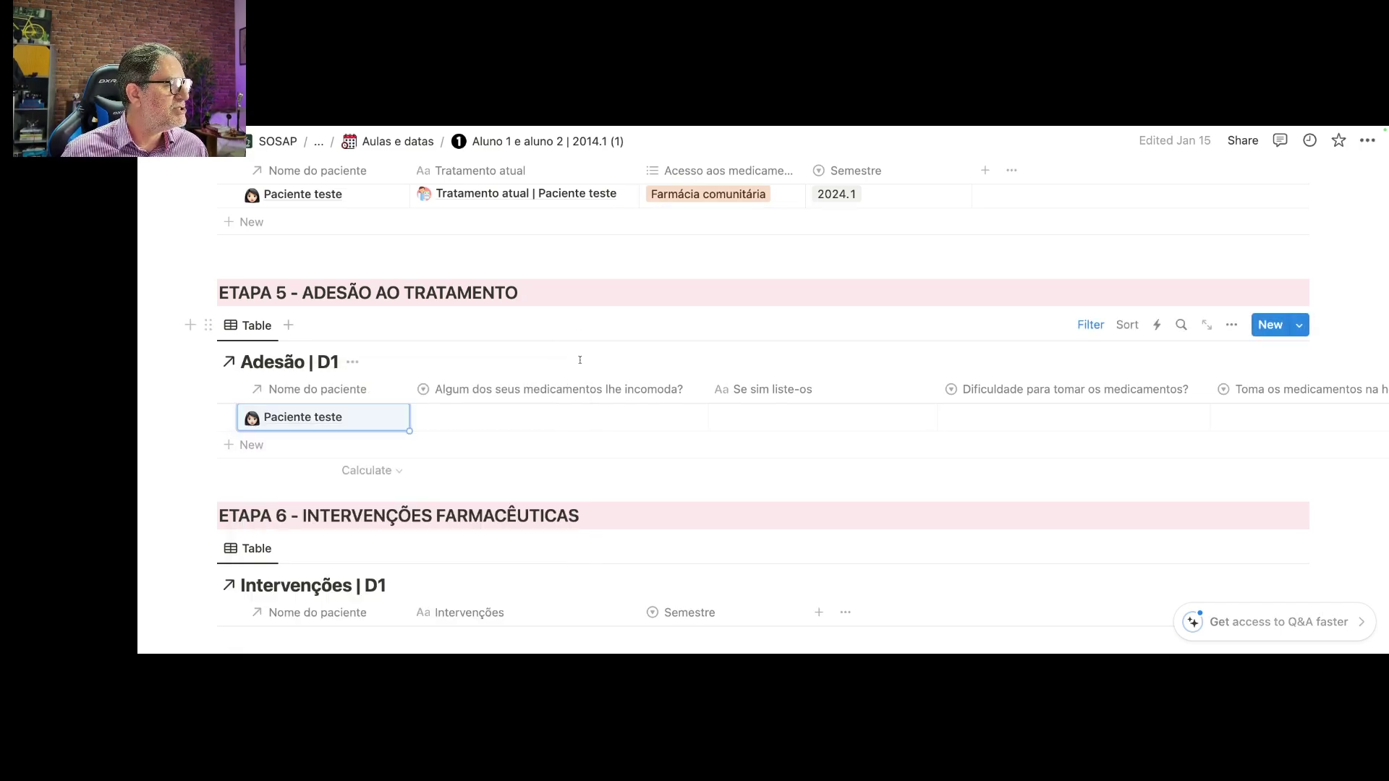
# - Answer "Sim" to "Algum dos seus medicamentos lhe incomoda?" and enter "Lista | Paciente teste" under "Se sim liste-os"
pyautogui.click(518, 420)
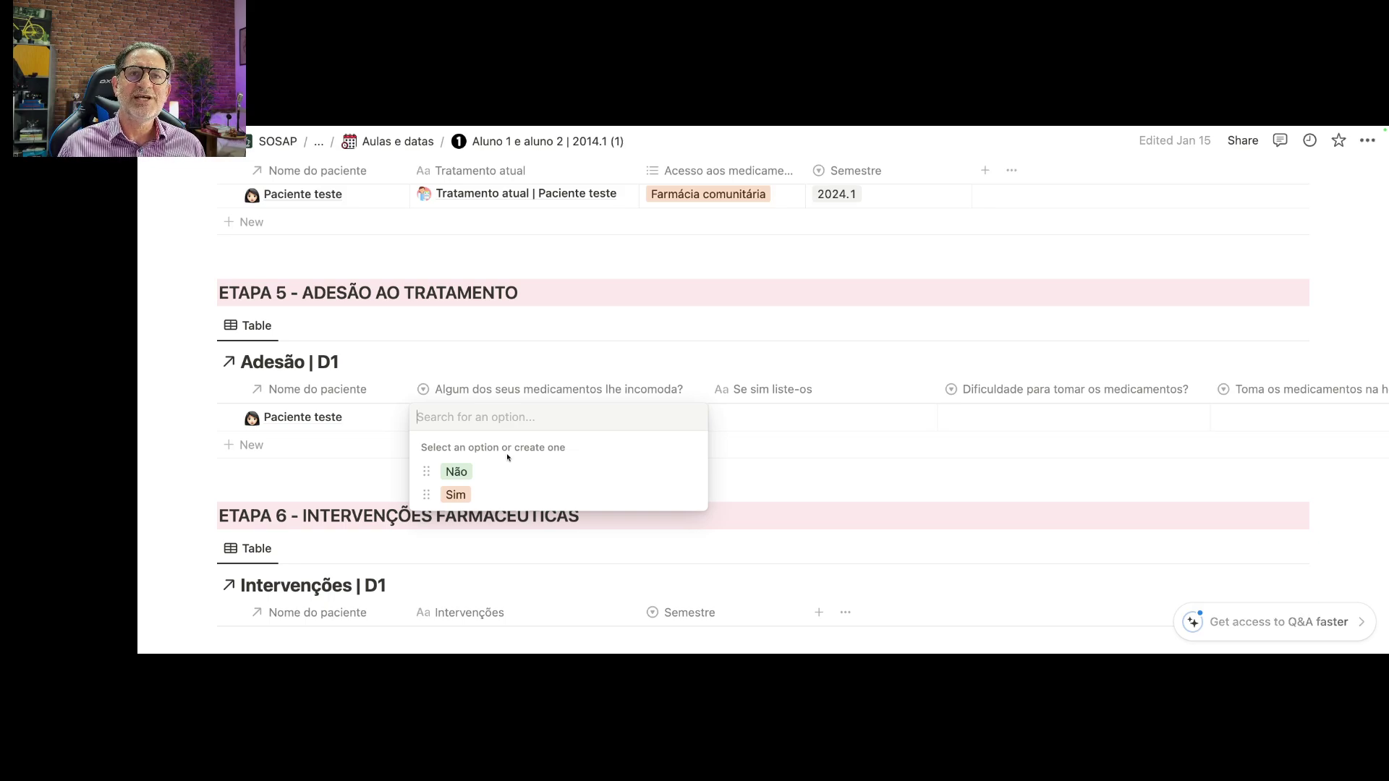
pyautogui.click(457, 494)
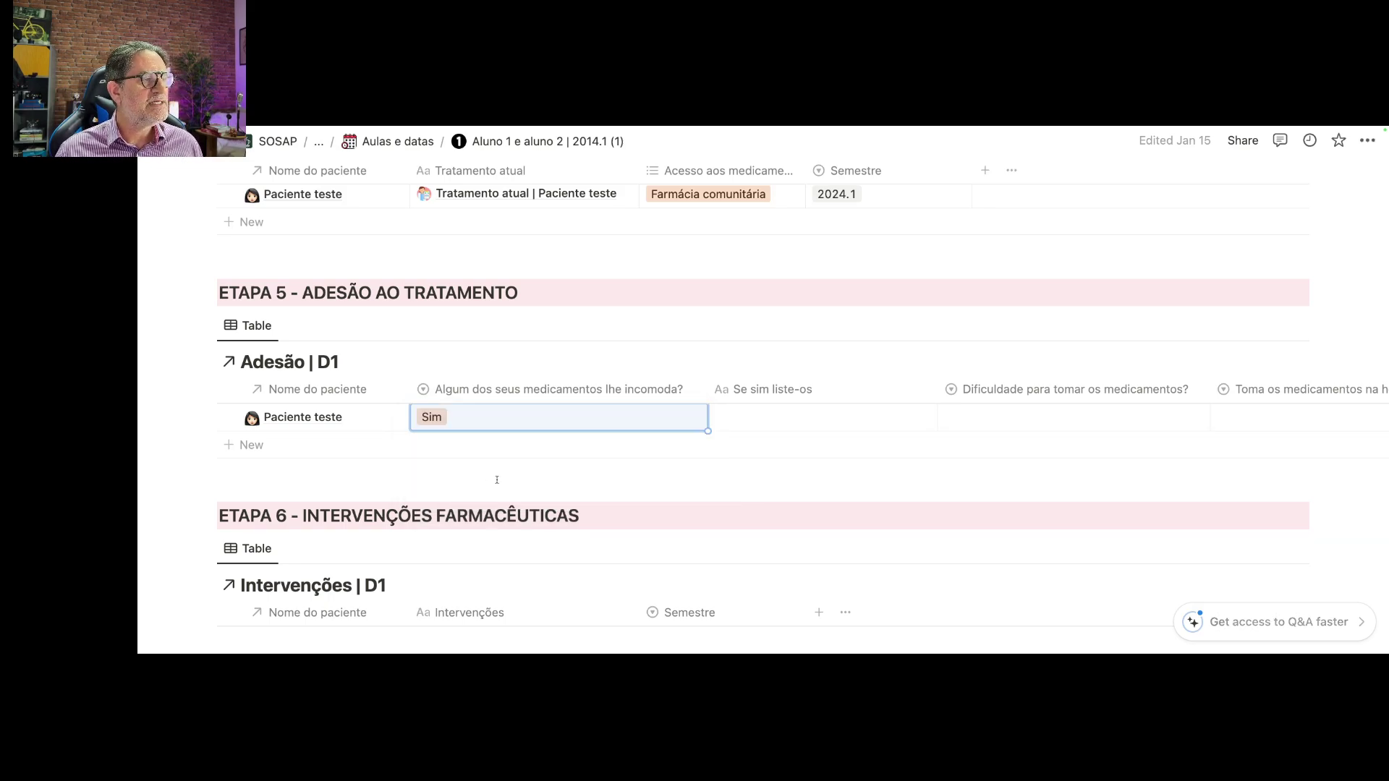
pyautogui.click(746, 416)
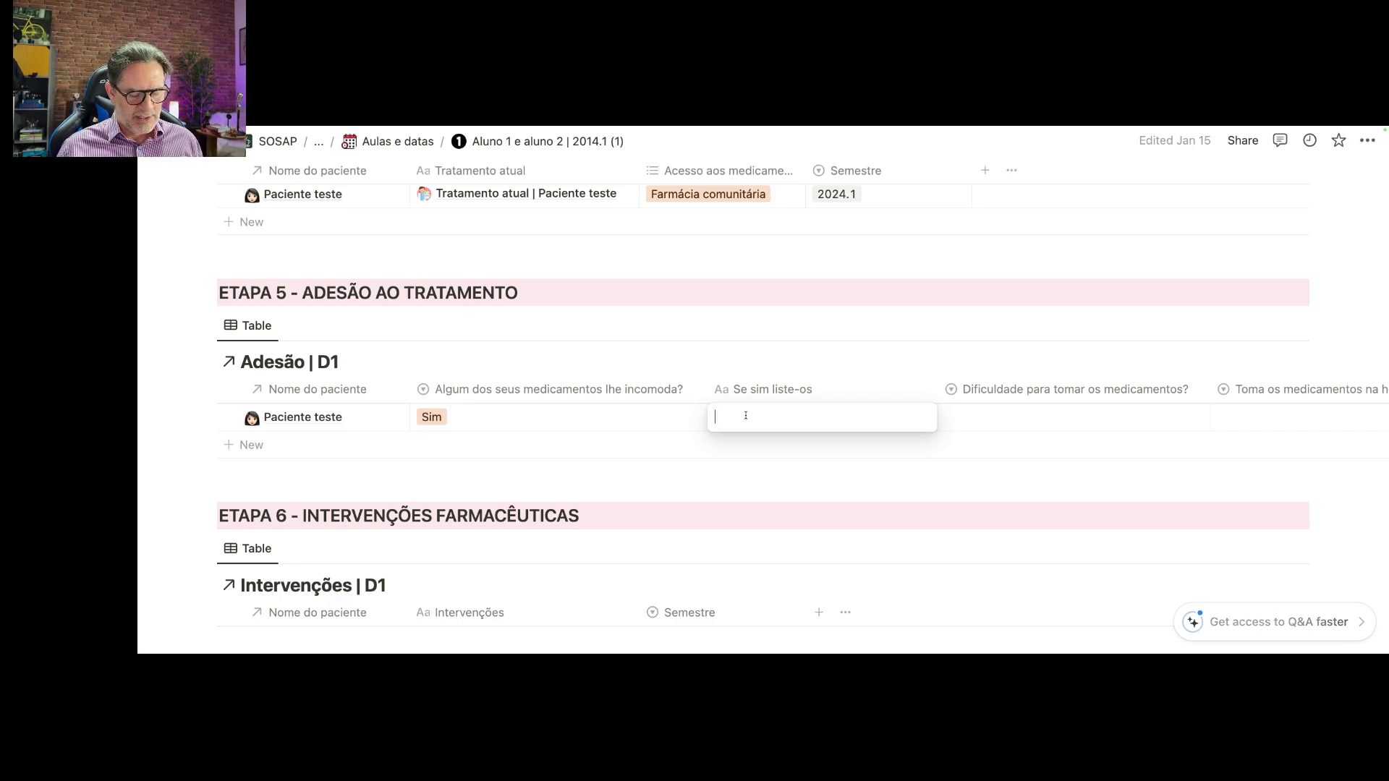
pyautogui.write('Lista ')
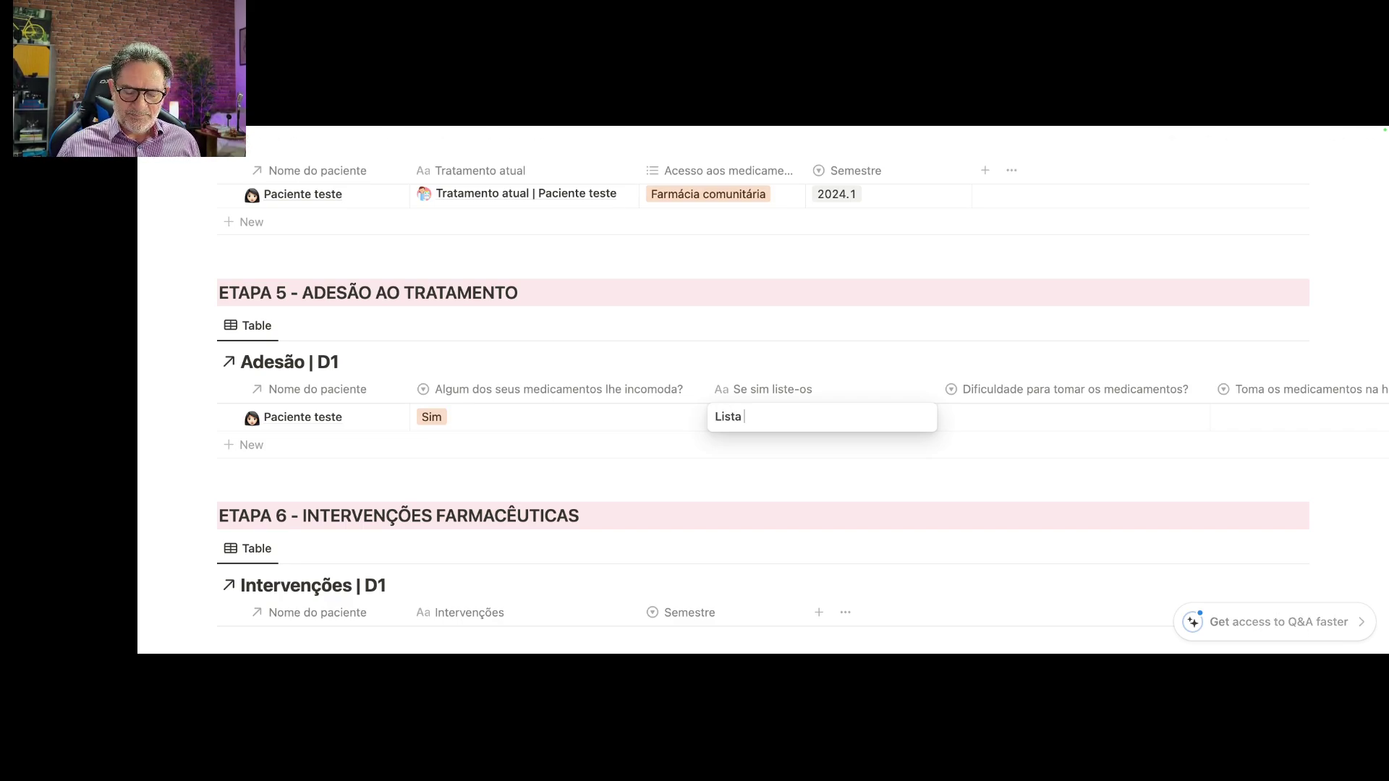
pyautogui.write('| Paciente')
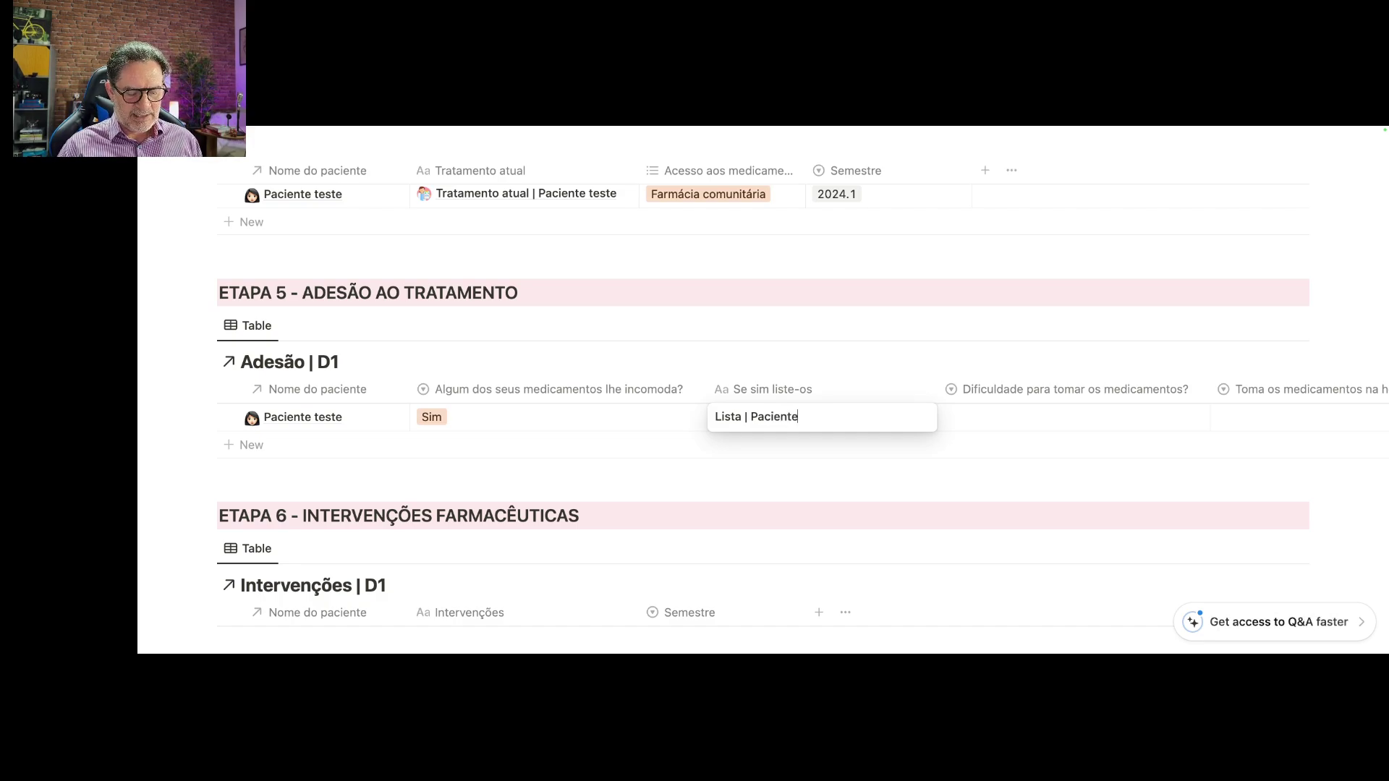
pyautogui.write(' teste')
pyautogui.press('Return')
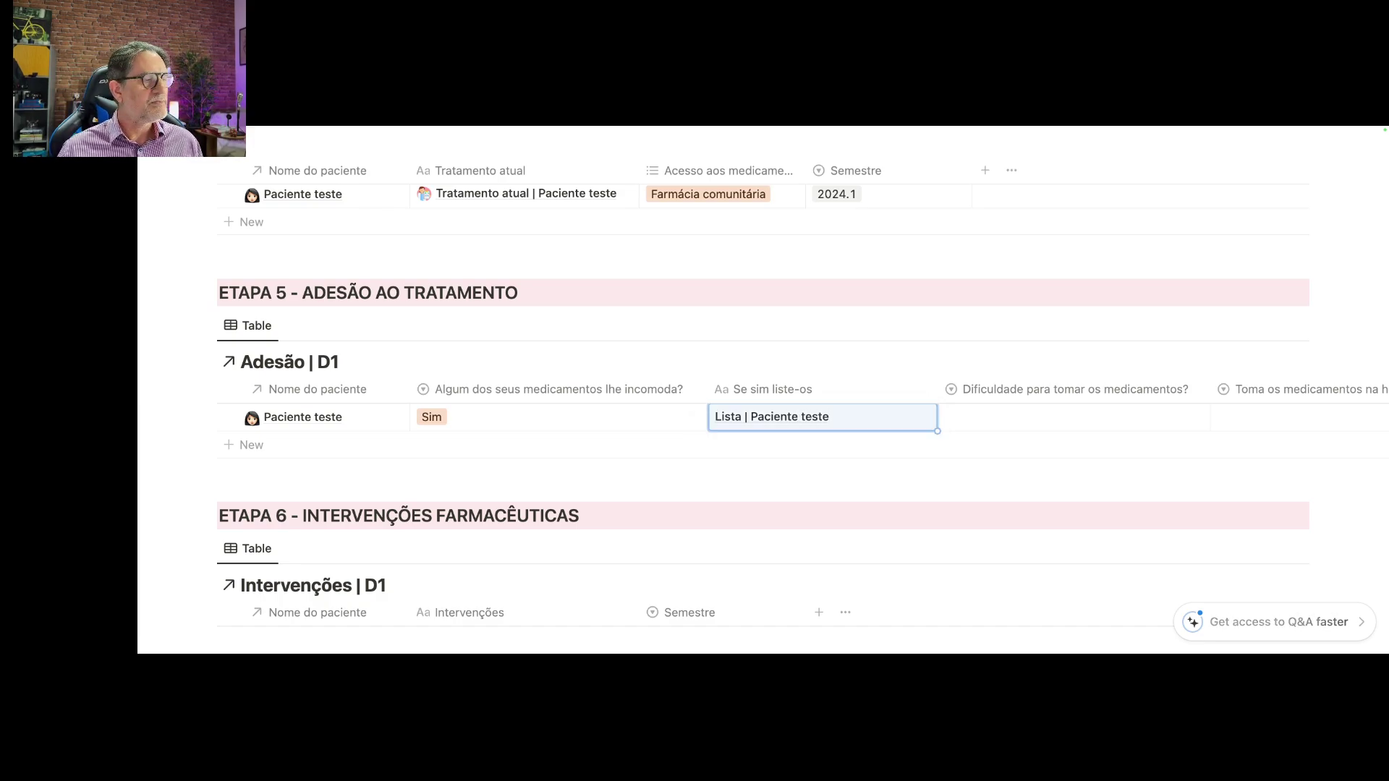
# - Open the "Lista | Paciente teste" entry's page and apply the "Medicamentos que incomodam" template to it
pyautogui.click(902, 418)
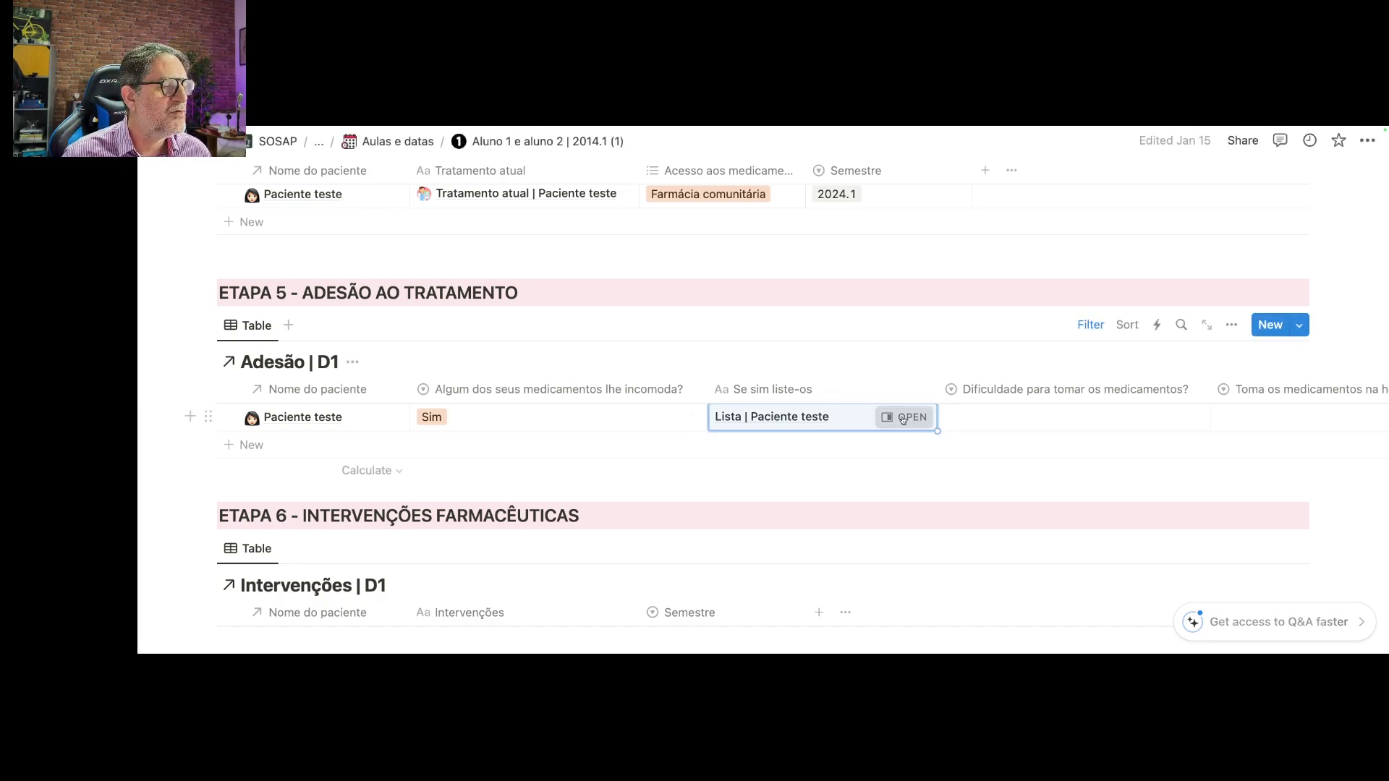
pyautogui.scroll(-3, 1028, 431)
pyautogui.scroll(-2, 1027, 427)
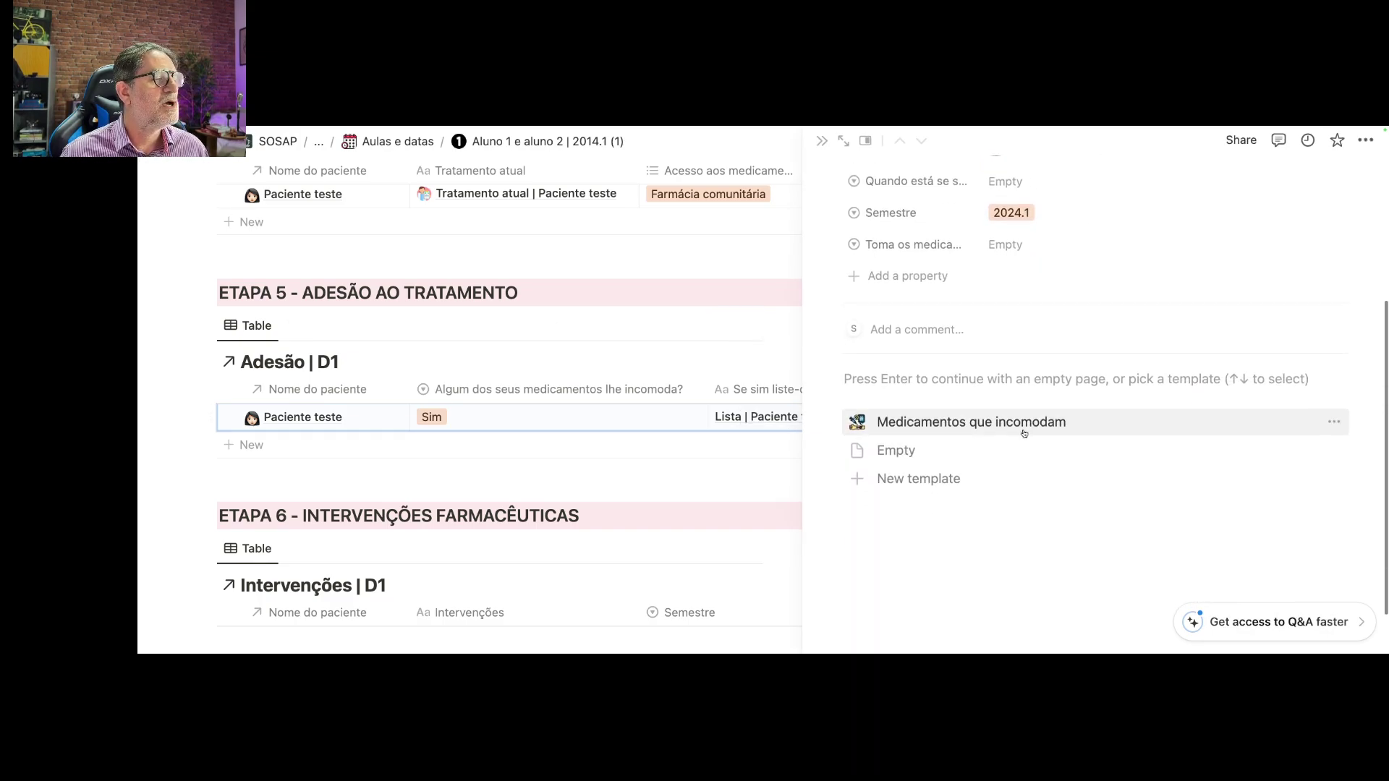
pyautogui.click(975, 421)
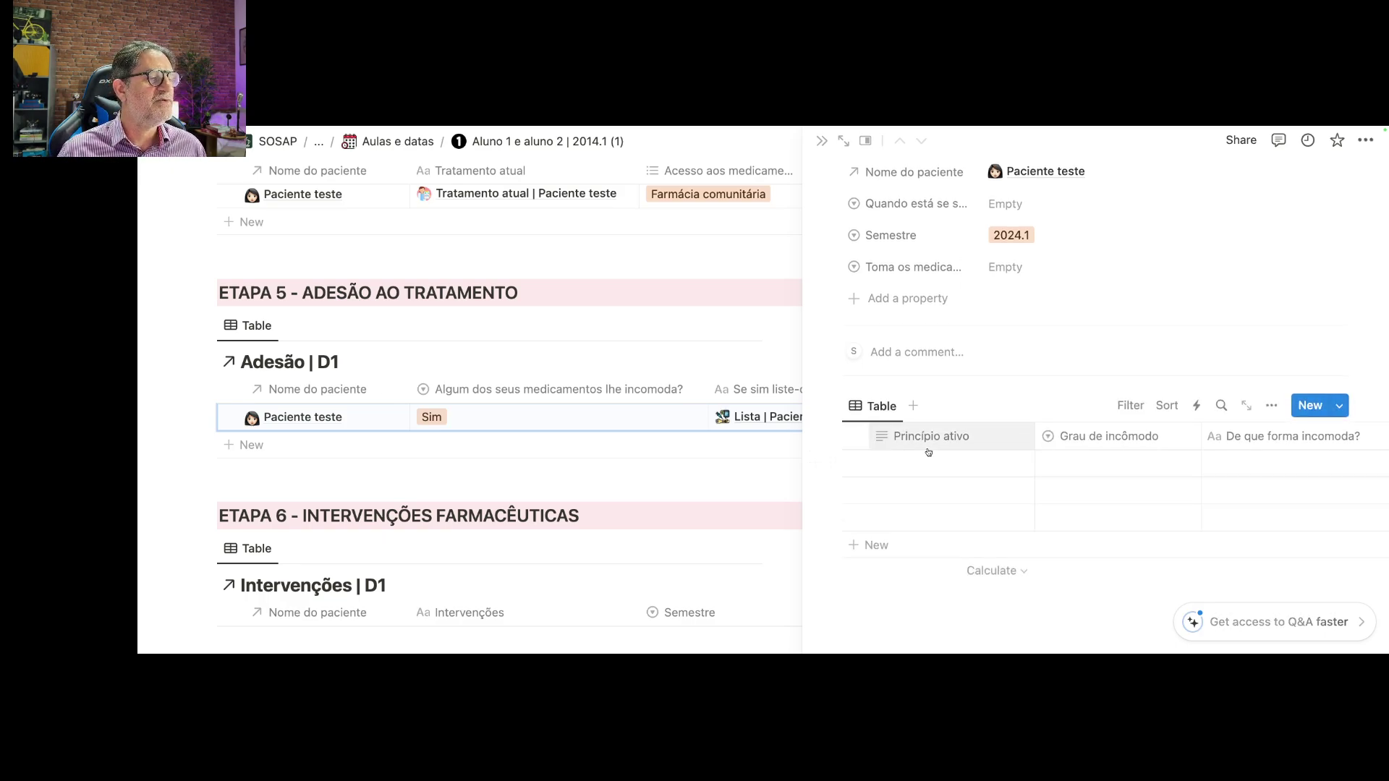
# - Check the available Grau de incômodo options in the first row of the page's table without choosing one
pyautogui.click(1087, 462)
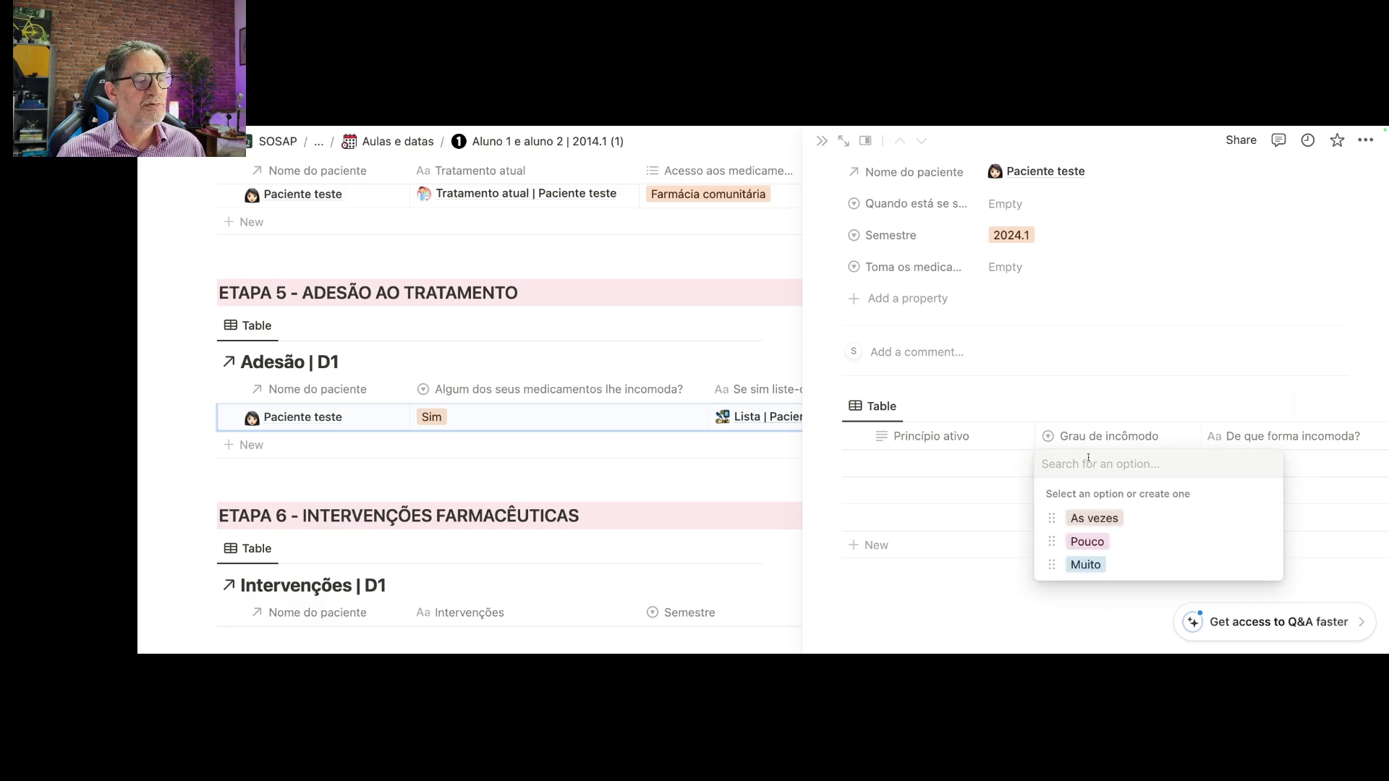
pyautogui.click(1118, 403)
pyautogui.hscroll(2, 1137, 449)
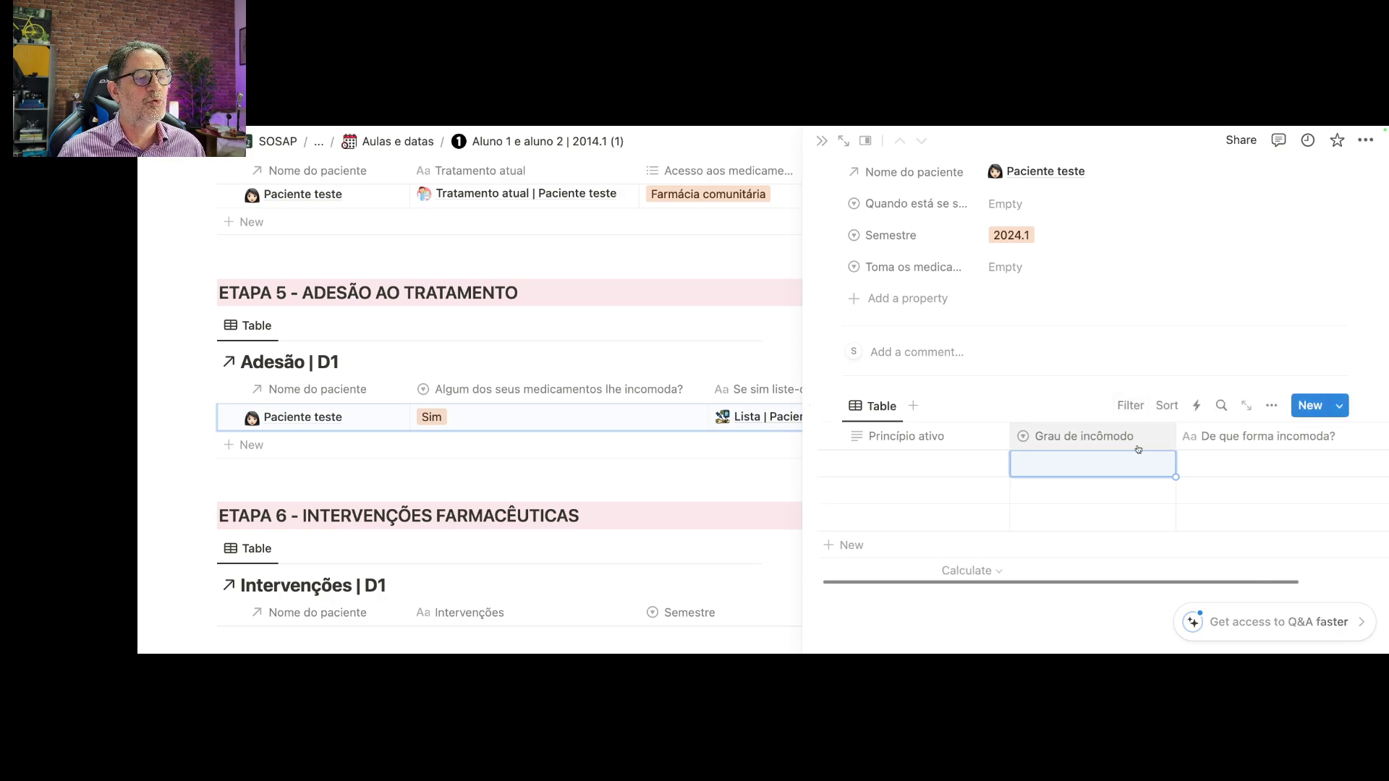
# - Check the "De que forma incomoda?" field in the first row without entering anything, and close the page
pyautogui.click(1111, 463)
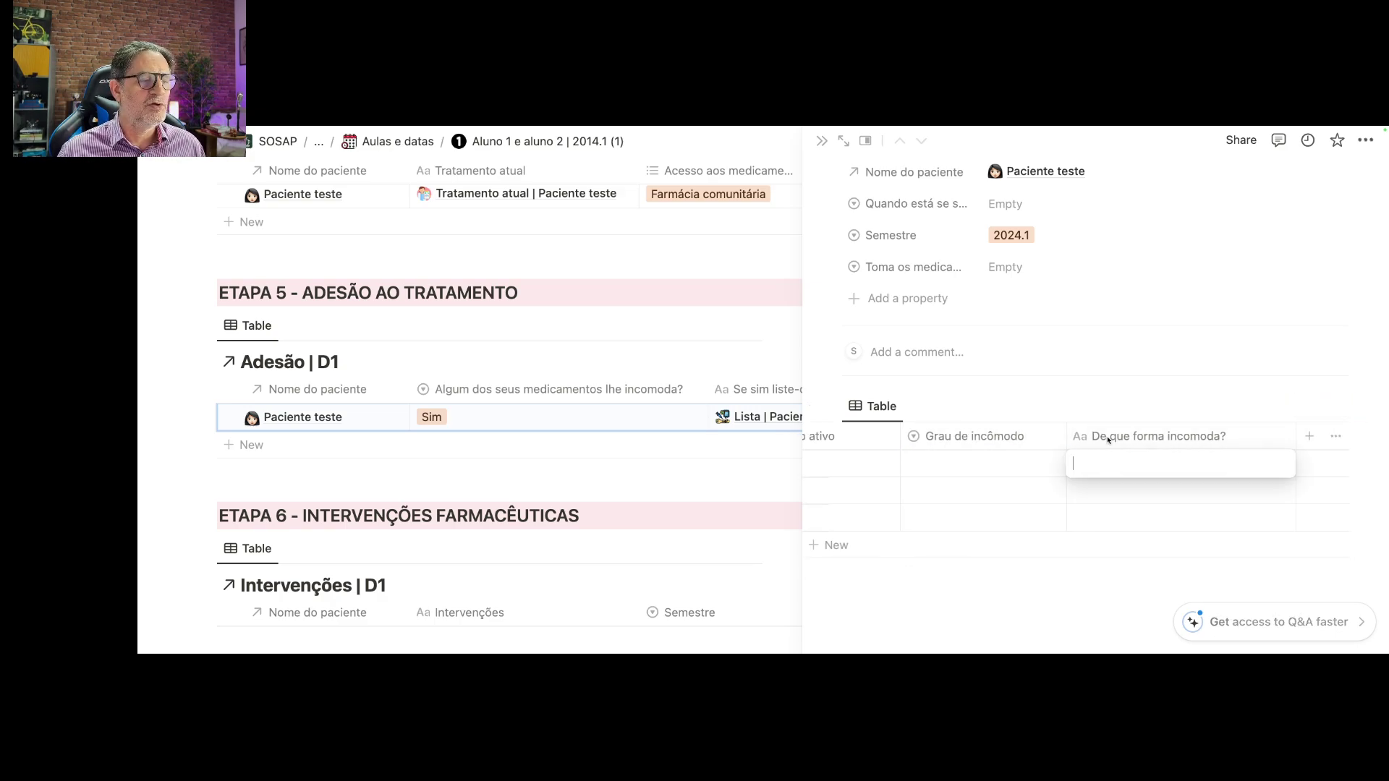
pyautogui.press('Escape')
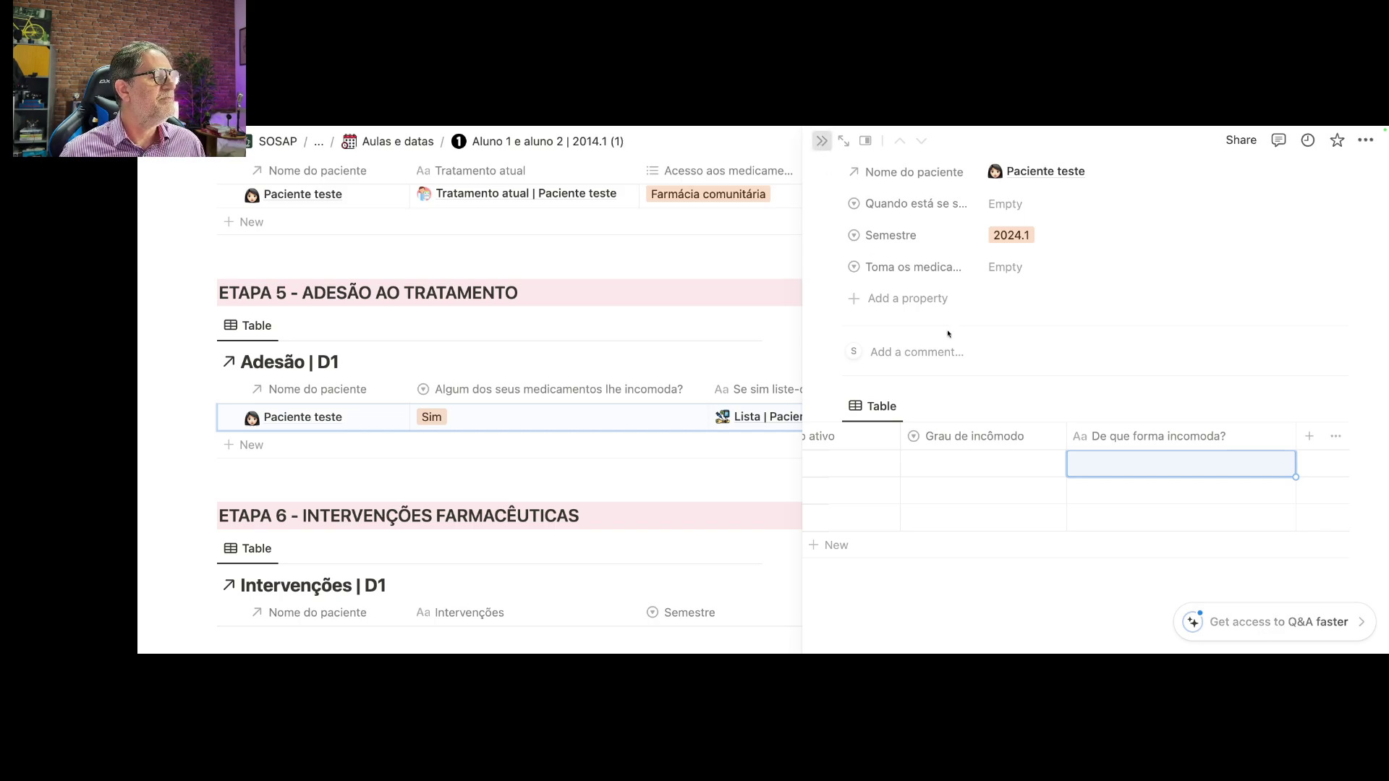
pyautogui.click(822, 144)
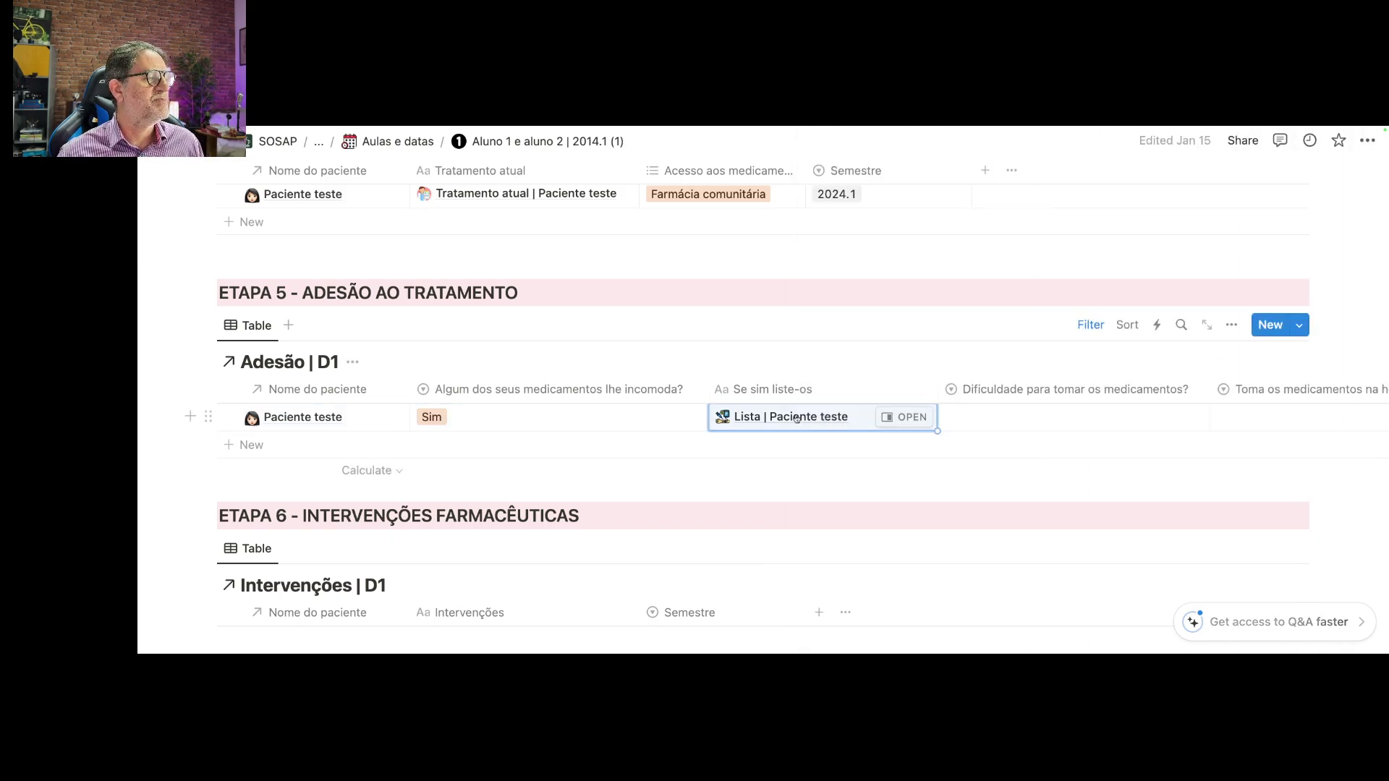
# - Review the answer options for difficulty taking medicines, taking them on time, and skipping them when feeling well or unwell in the Adesão row
pyautogui.hscroll(5, 813, 417)
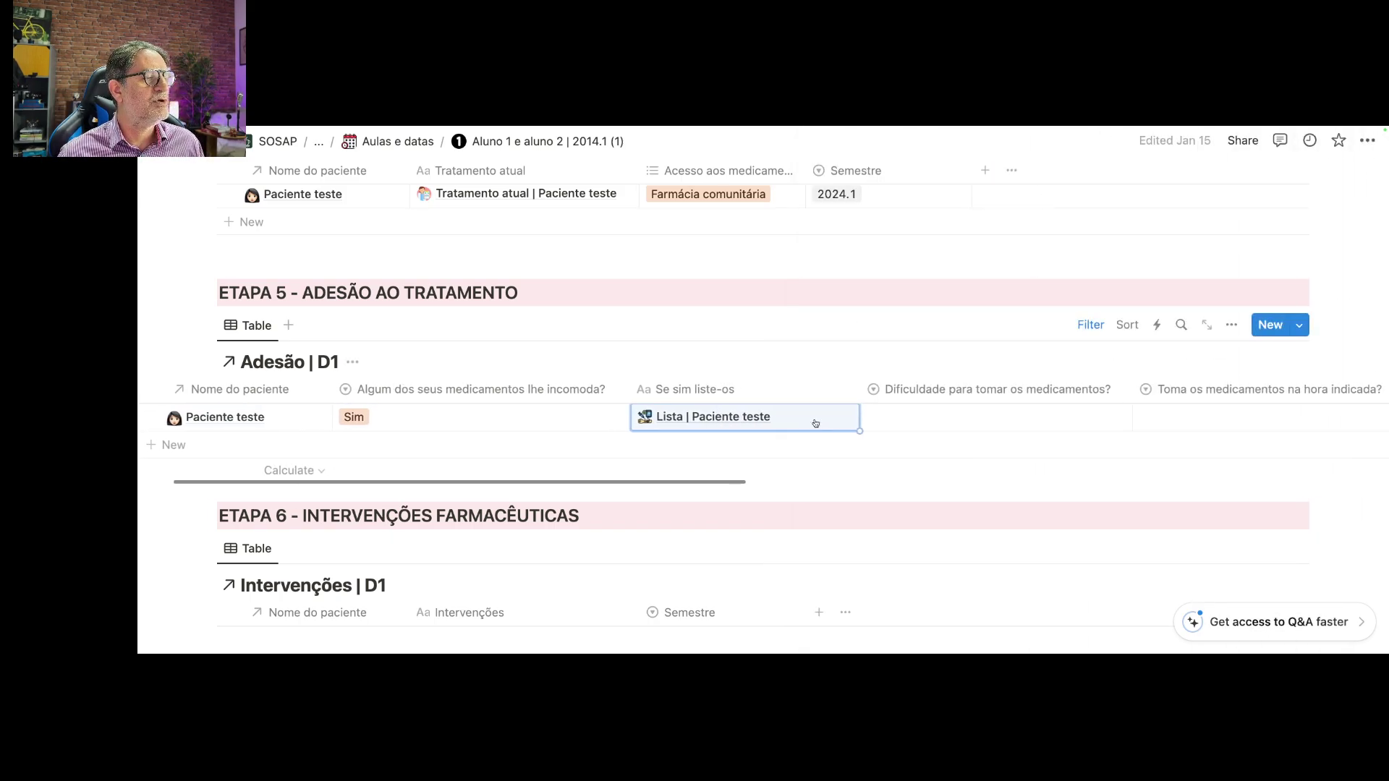
pyautogui.click(899, 421)
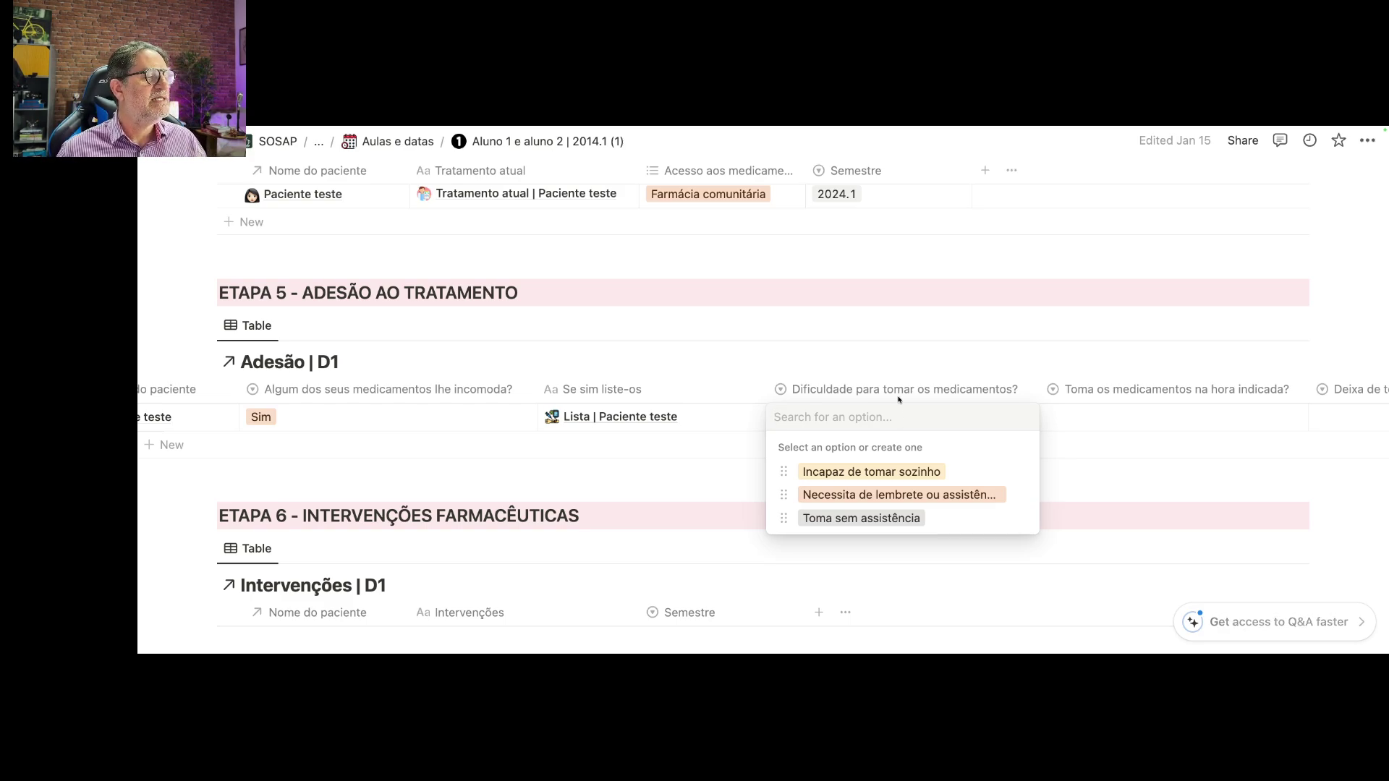
pyautogui.press('Escape')
pyautogui.hscroll(8, 926, 419)
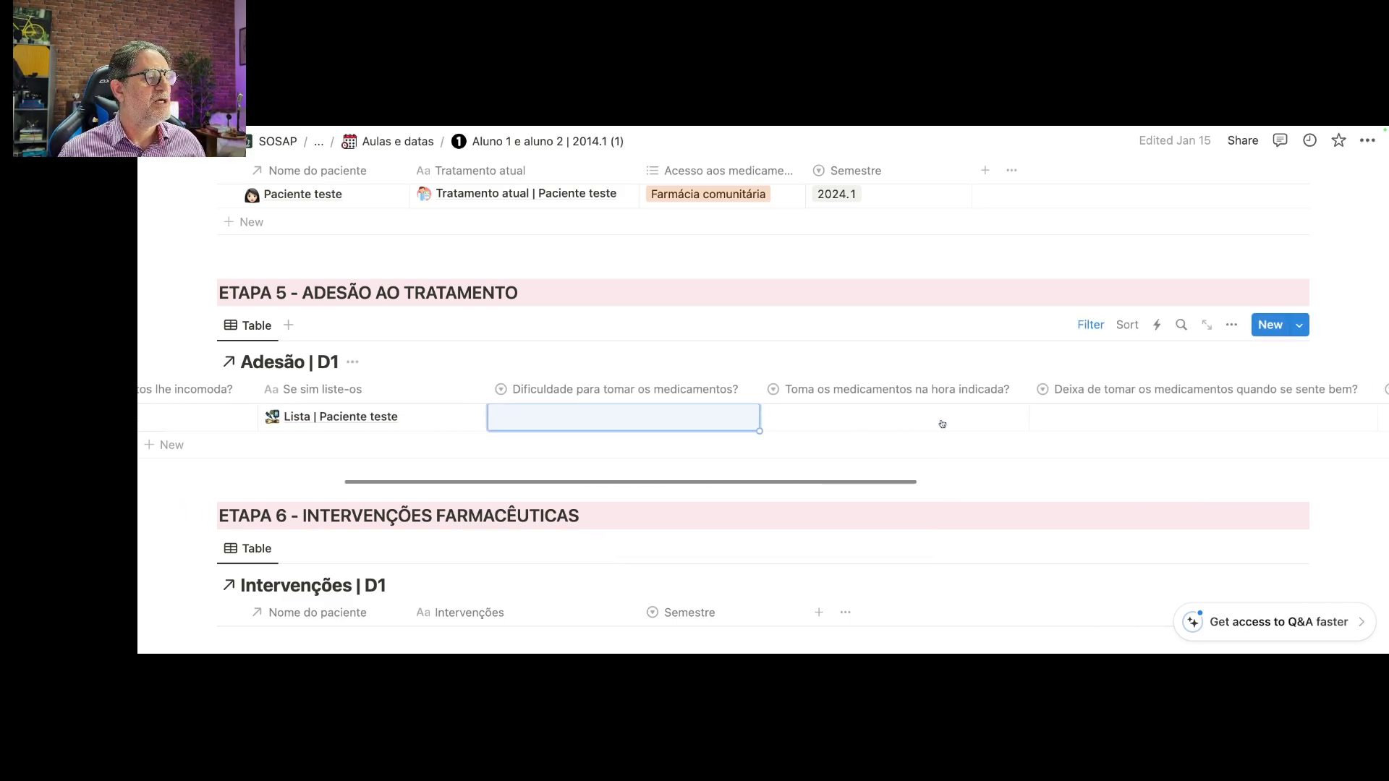
pyautogui.click(894, 422)
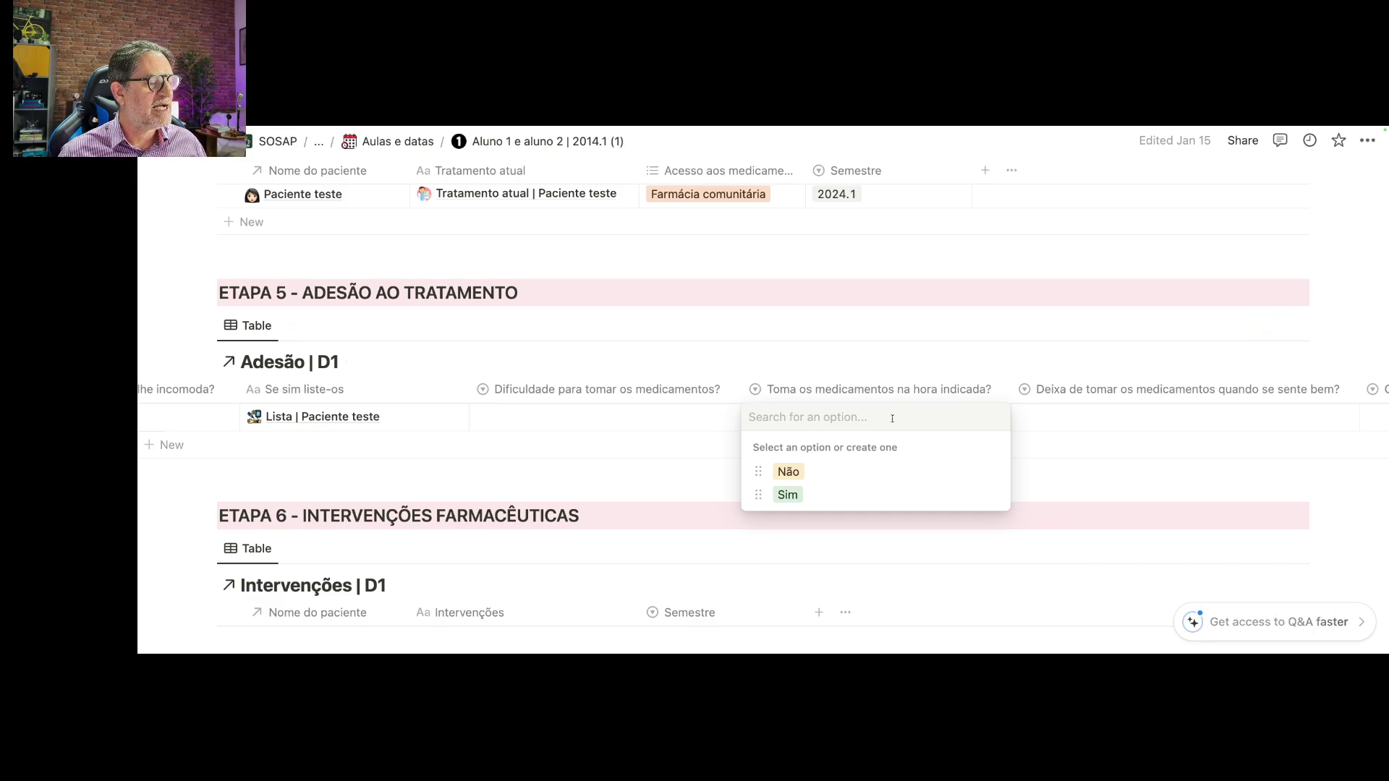
pyautogui.press('Escape')
pyautogui.hscroll(6, 971, 425)
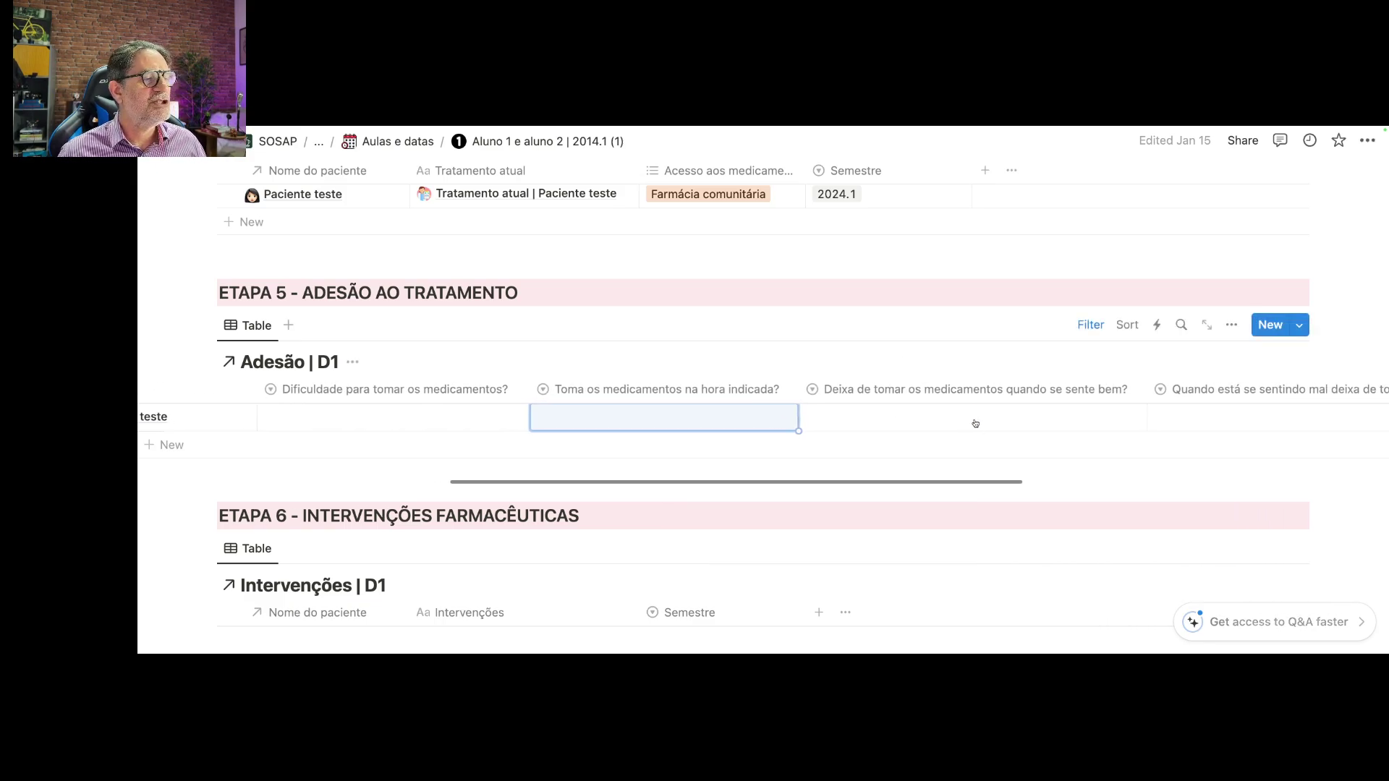
pyautogui.click(971, 424)
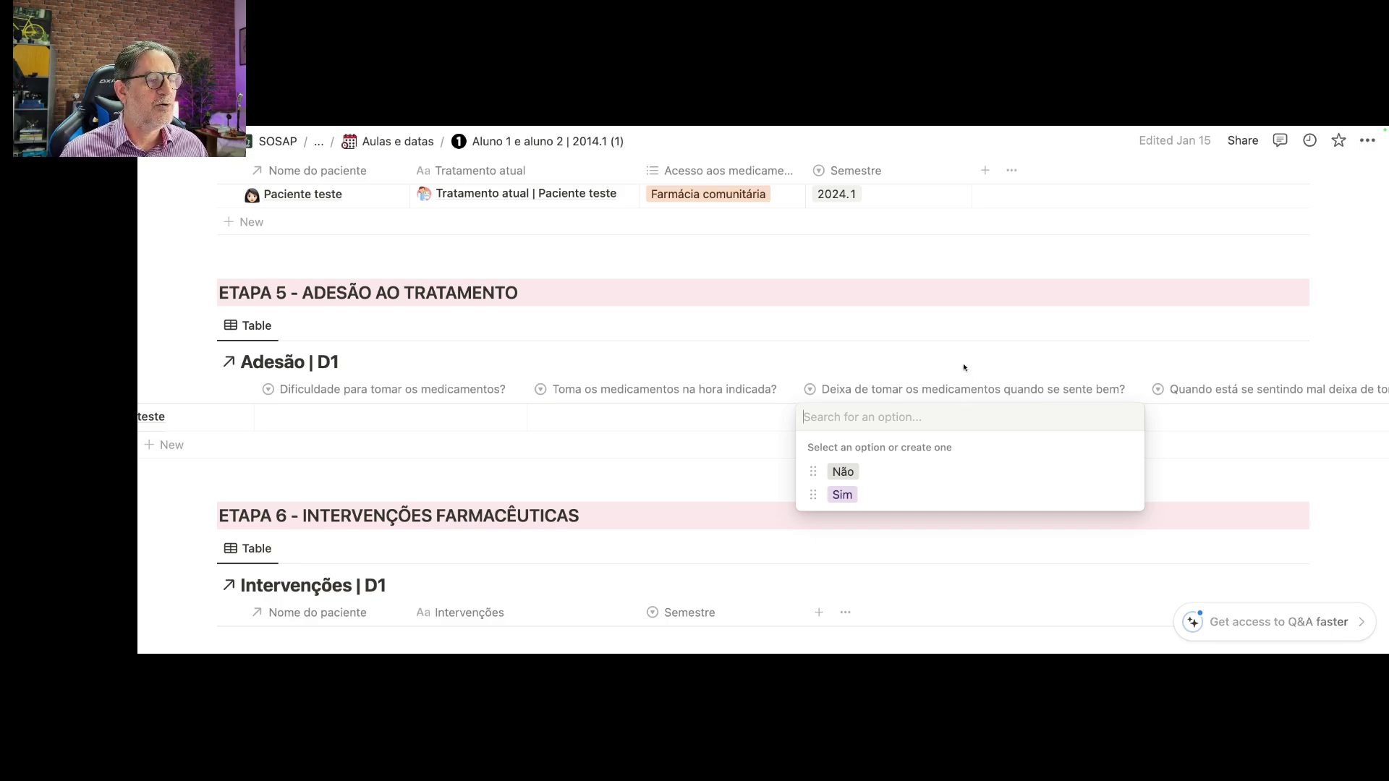
pyautogui.press('Escape')
pyautogui.hscroll(5, 989, 420)
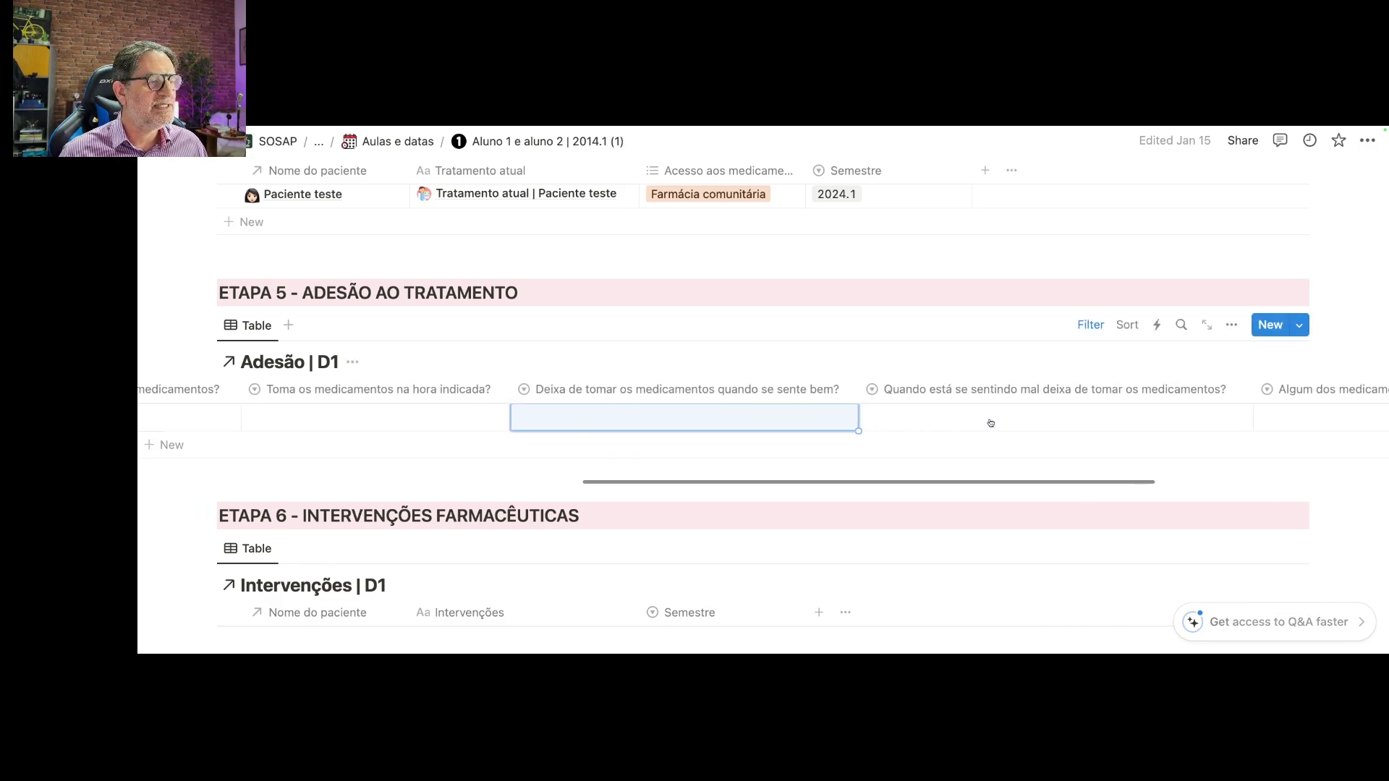
pyautogui.click(1015, 420)
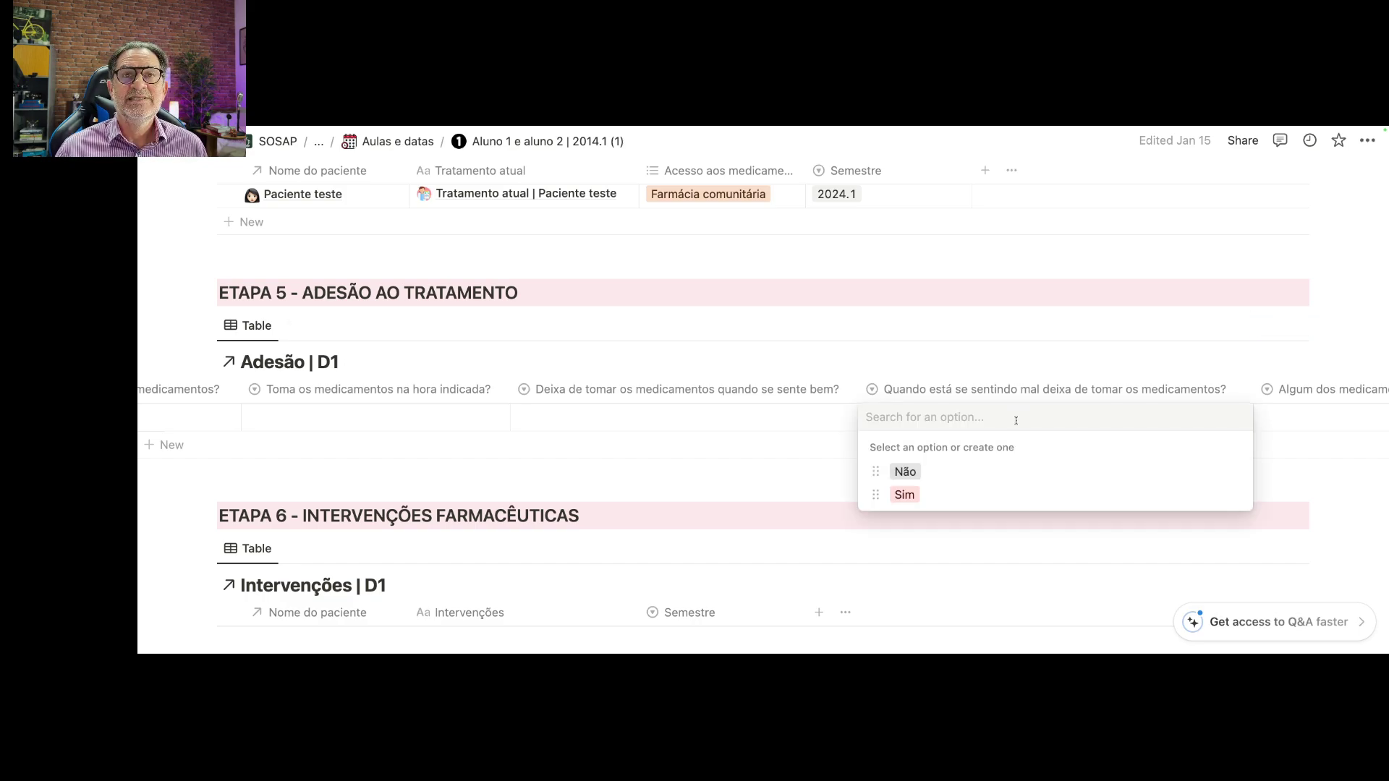
pyautogui.press('Escape')
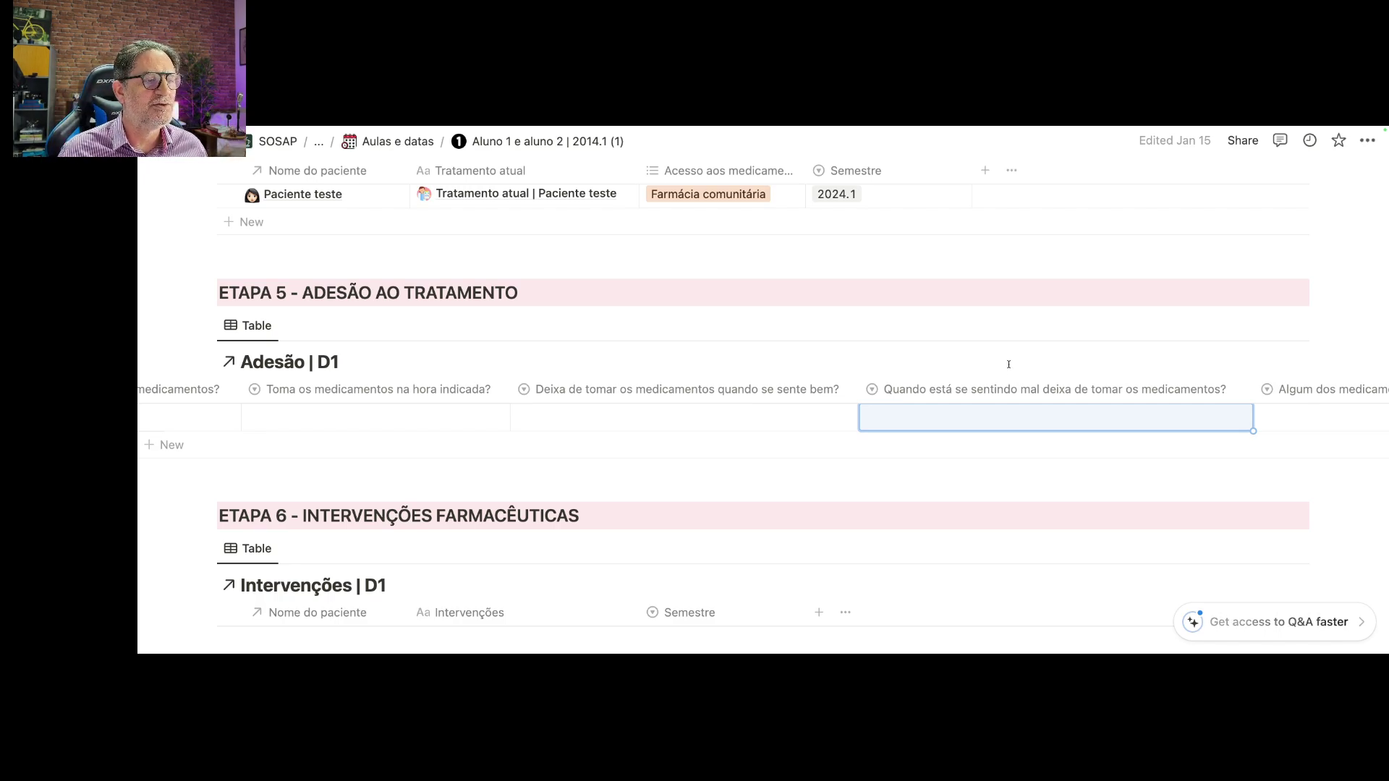
# - Answer "Não" to "Algum dos medicamentos é difícil de ingerir ou utilizar?" in the Adesão row
pyautogui.hscroll(5, 1018, 385)
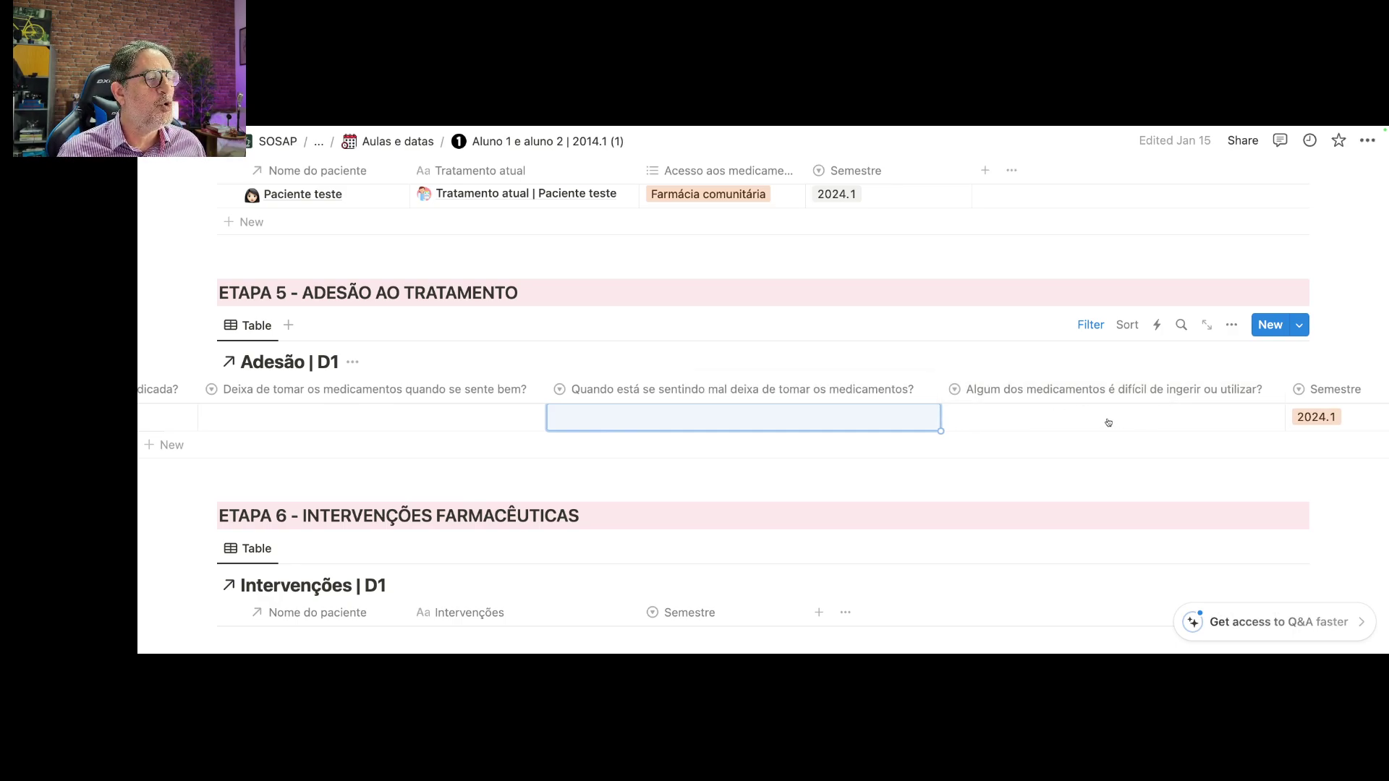
pyautogui.click(1108, 422)
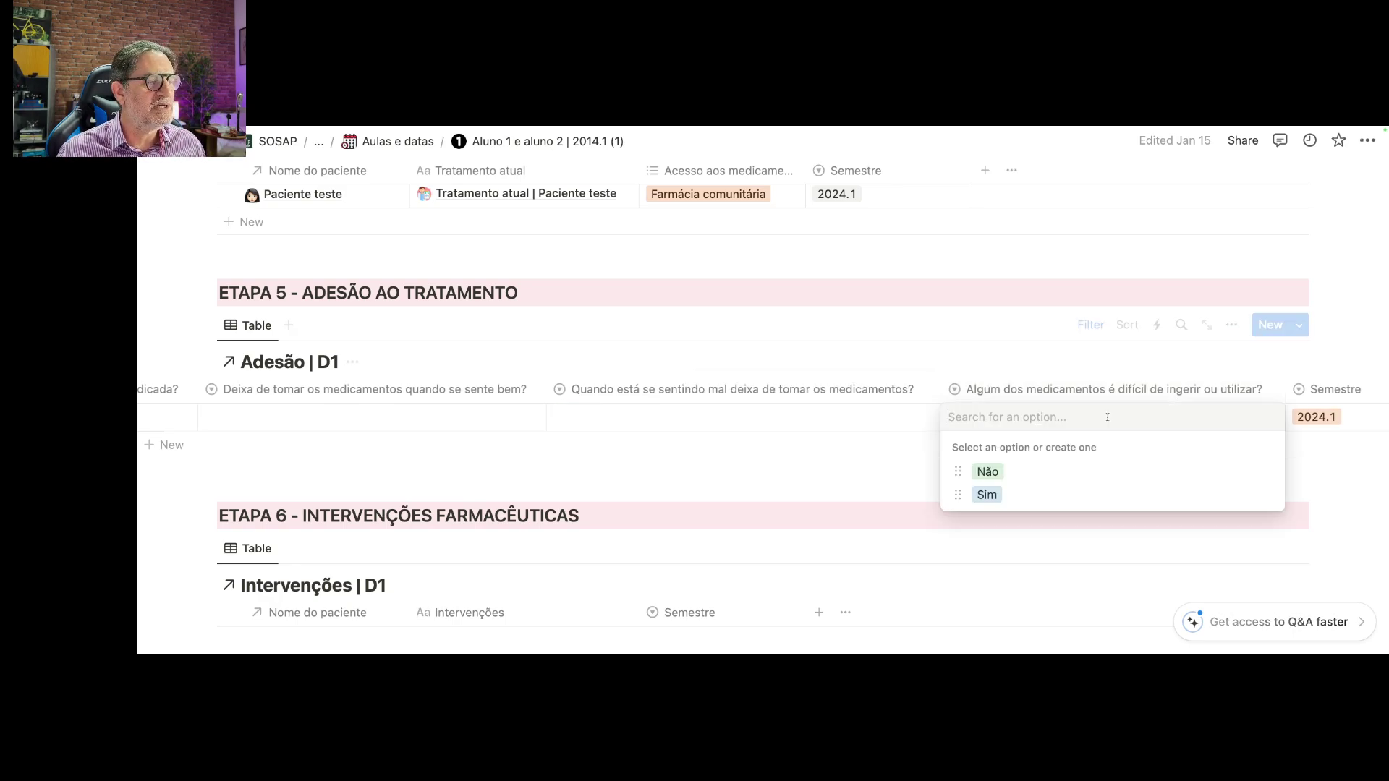
pyautogui.click(987, 472)
pyautogui.hscroll(-4, 1039, 394)
pyautogui.hscroll(-10, 1039, 394)
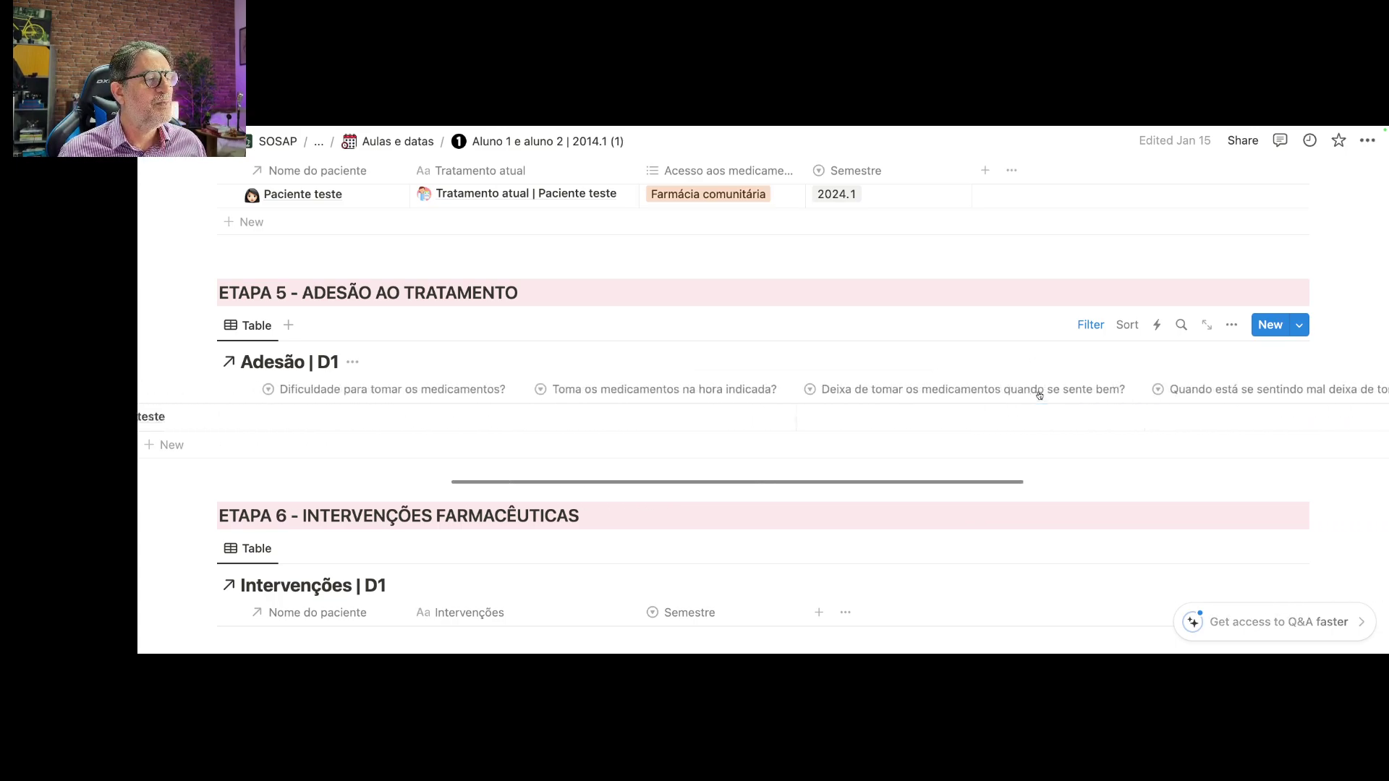
# - Link "Paciente teste" as Nome do paciente in the empty row of the Intervenções table
pyautogui.scroll(-5, 1039, 394)
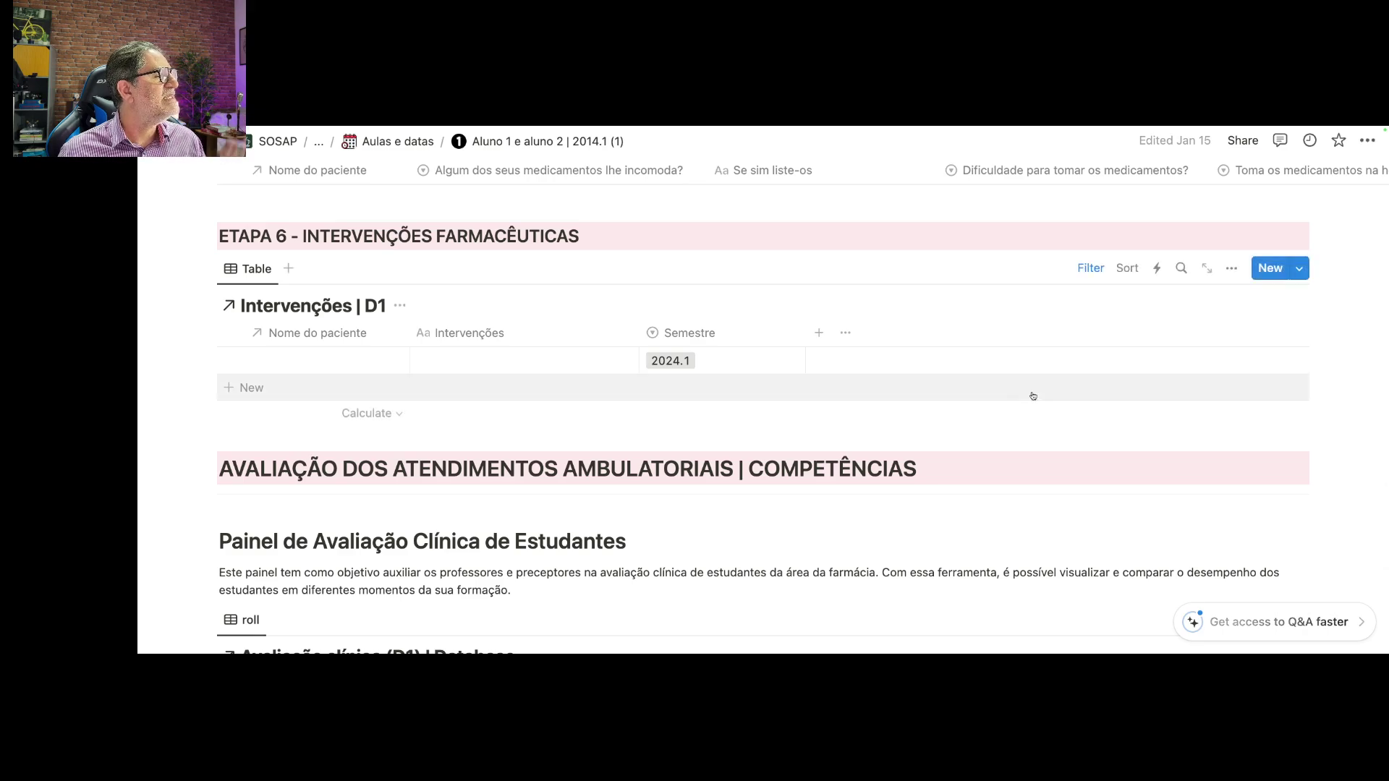
pyautogui.click(319, 359)
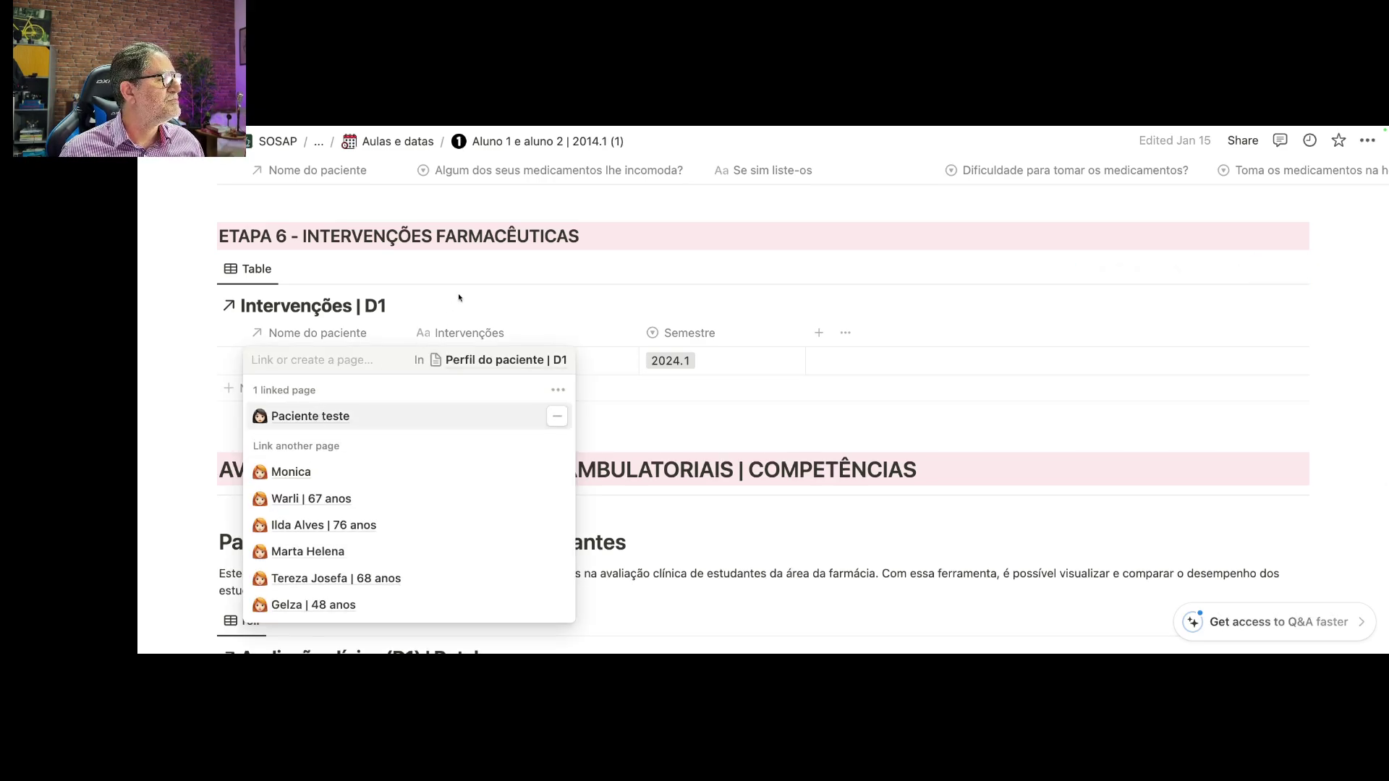
pyautogui.click(470, 373)
# - Enter "Interenção | Paciente teste" as the Intervenções title in the Paciente teste row
pyautogui.click(475, 365)
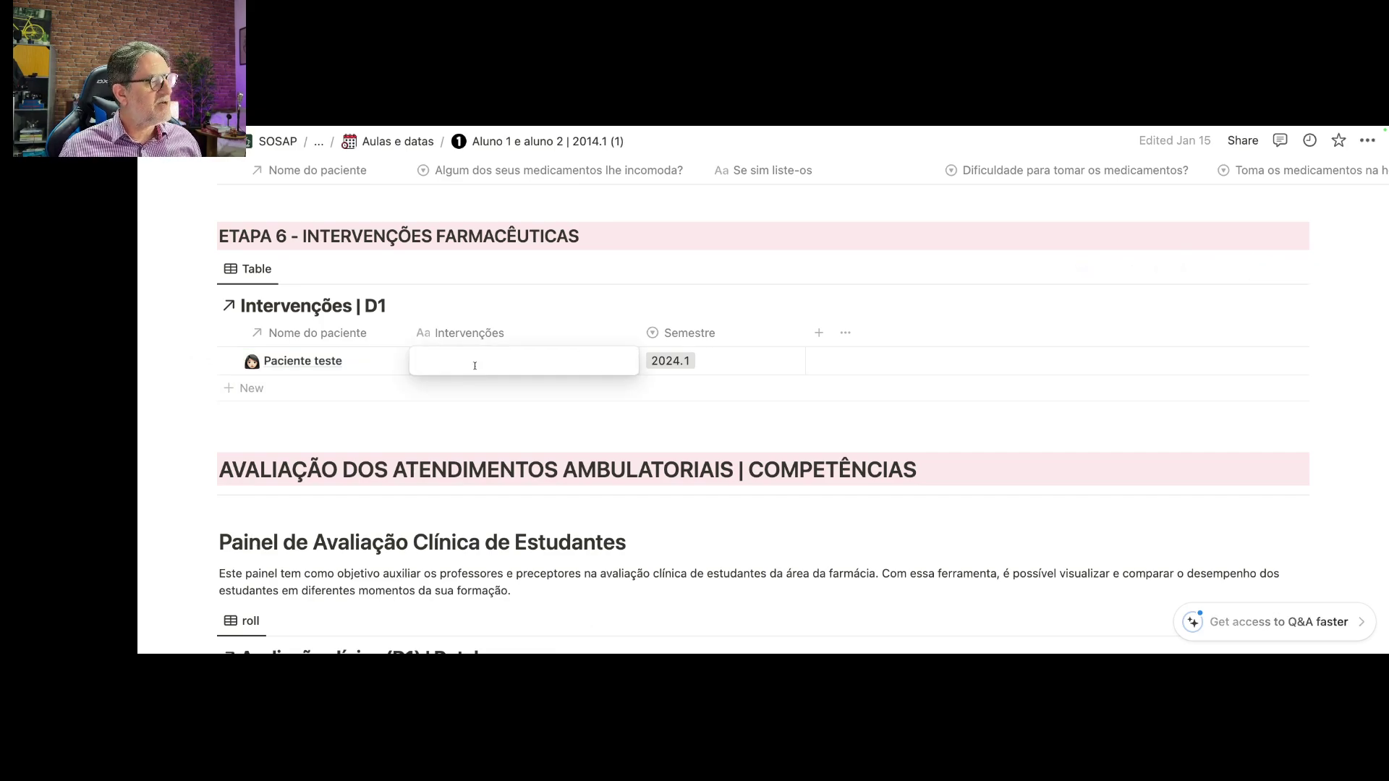
pyautogui.write('Inter')
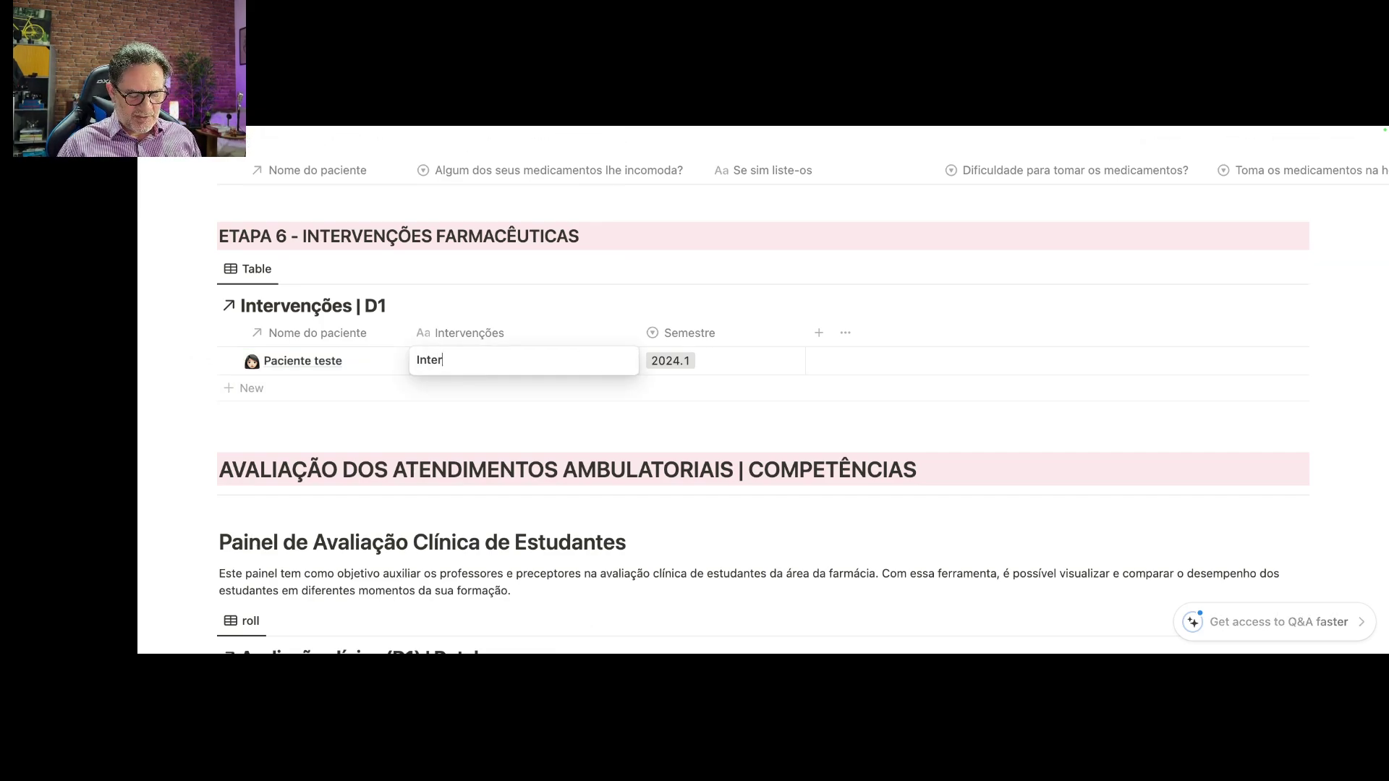
pyautogui.write('en')
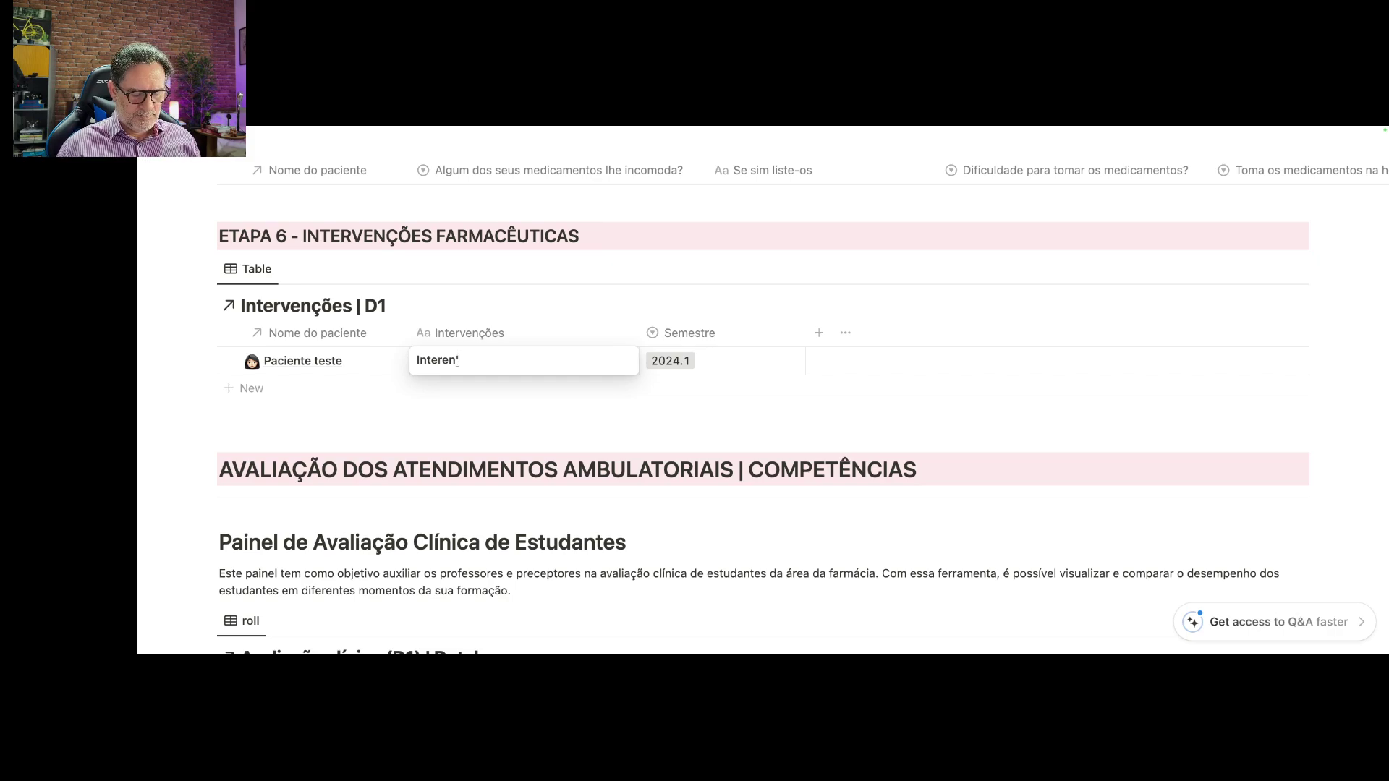
pyautogui.write('ção ')
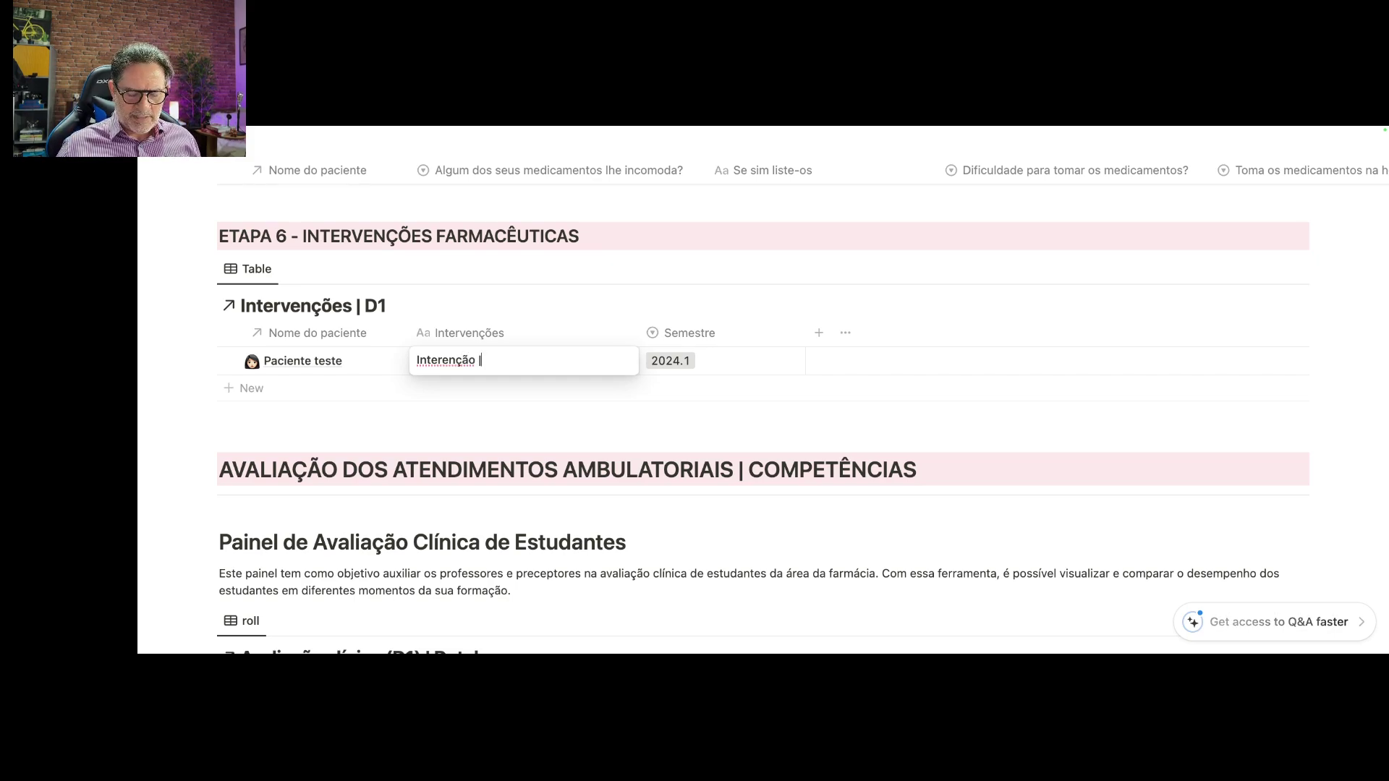
pyautogui.write('| Paciente tes')
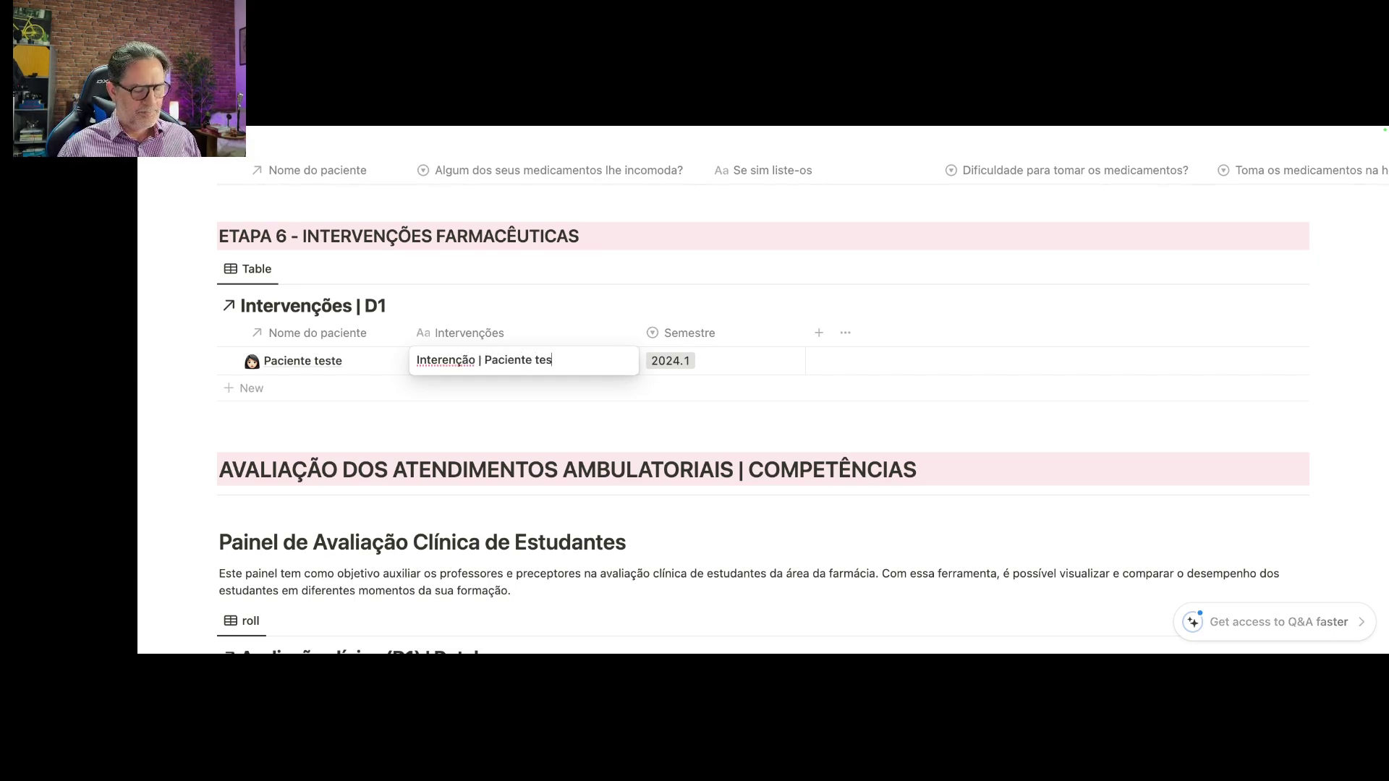
pyautogui.write('te')
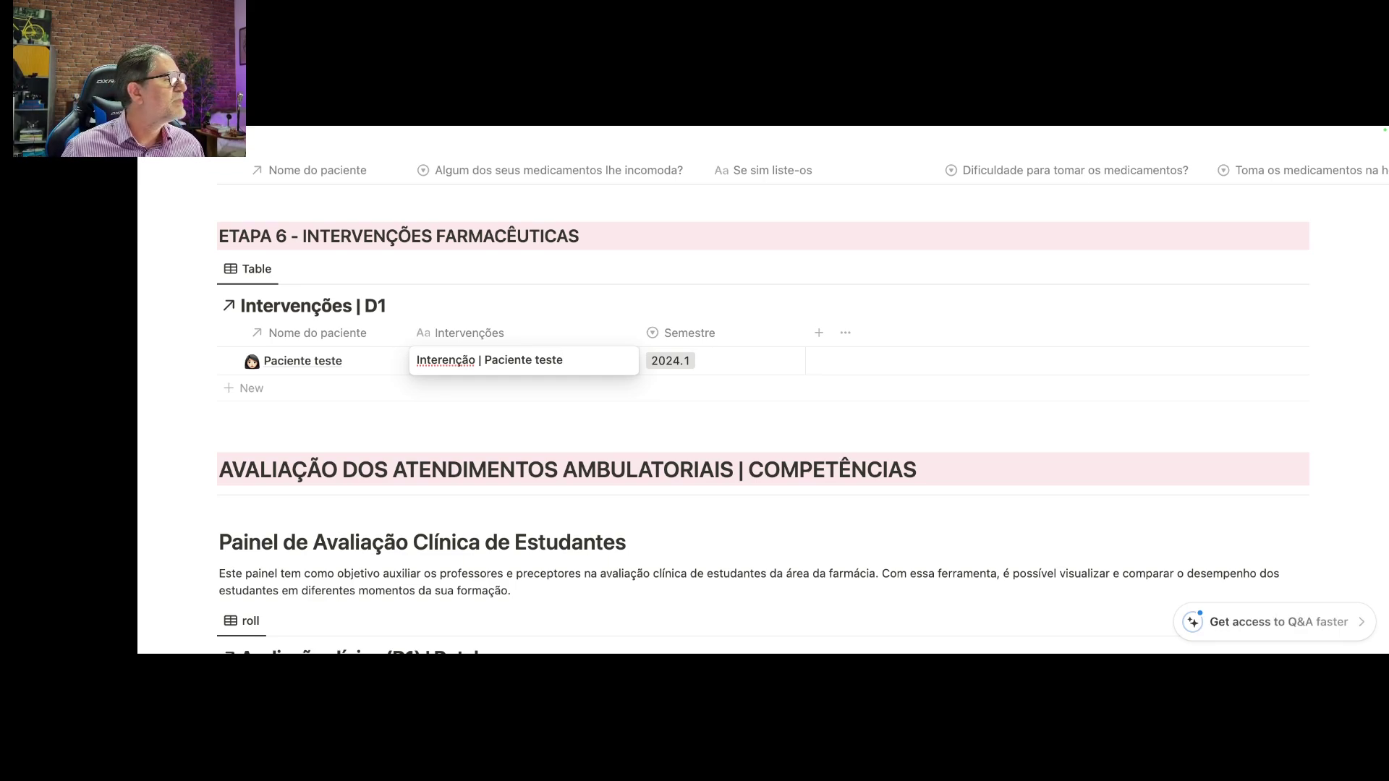
pyautogui.press('Return')
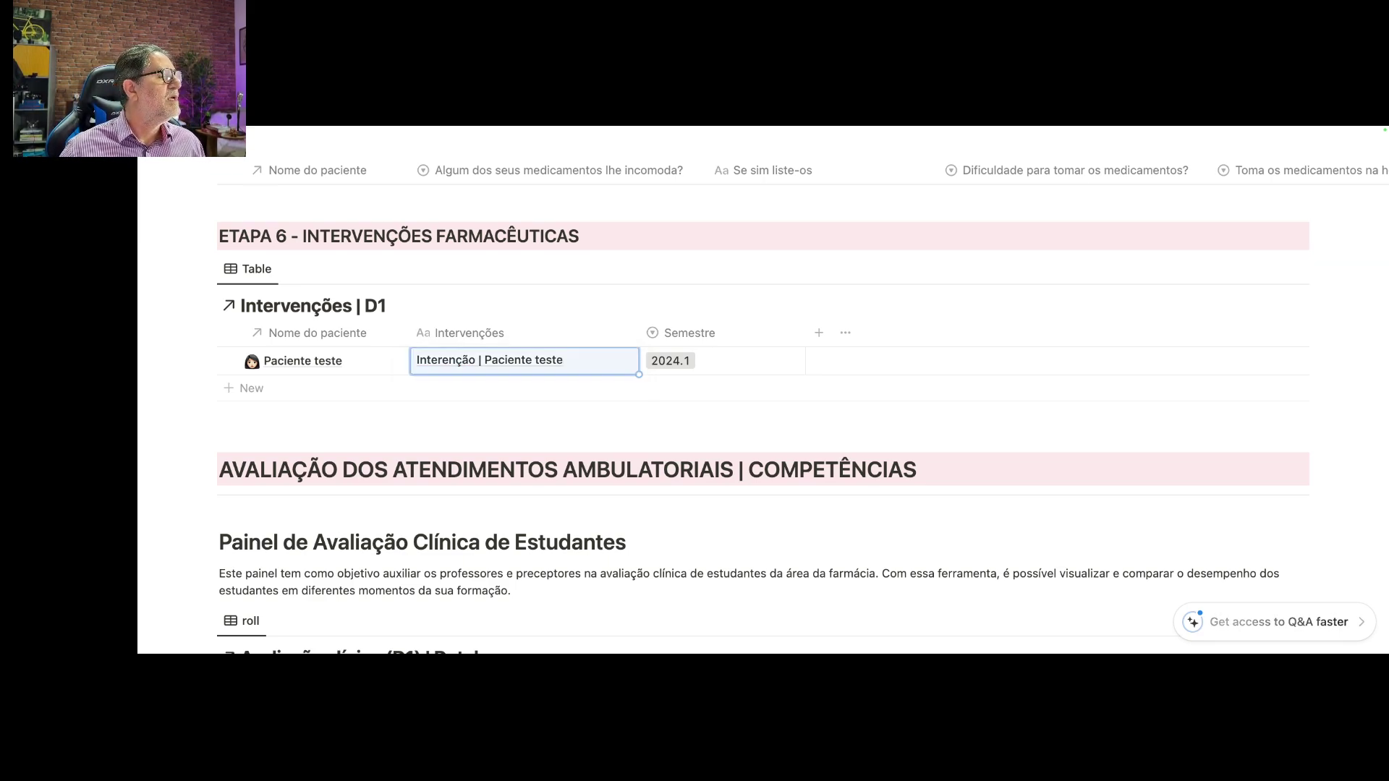
# - Apply "Template de intervenções" to the intervention entry's page and enter "ahahahhahahahahaha" under INFORMAÇÃO E ACONSELHAMENTO
pyautogui.click(604, 361)
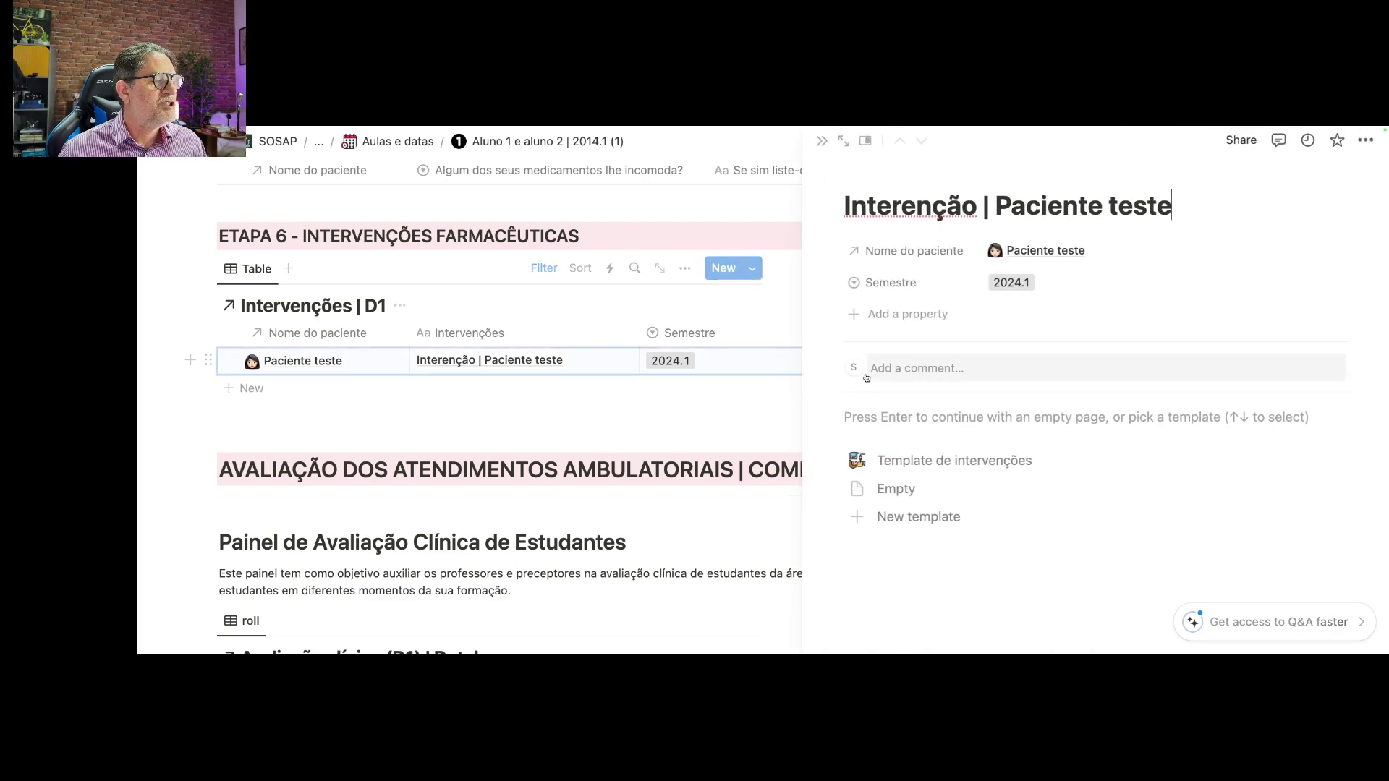
pyautogui.click(933, 465)
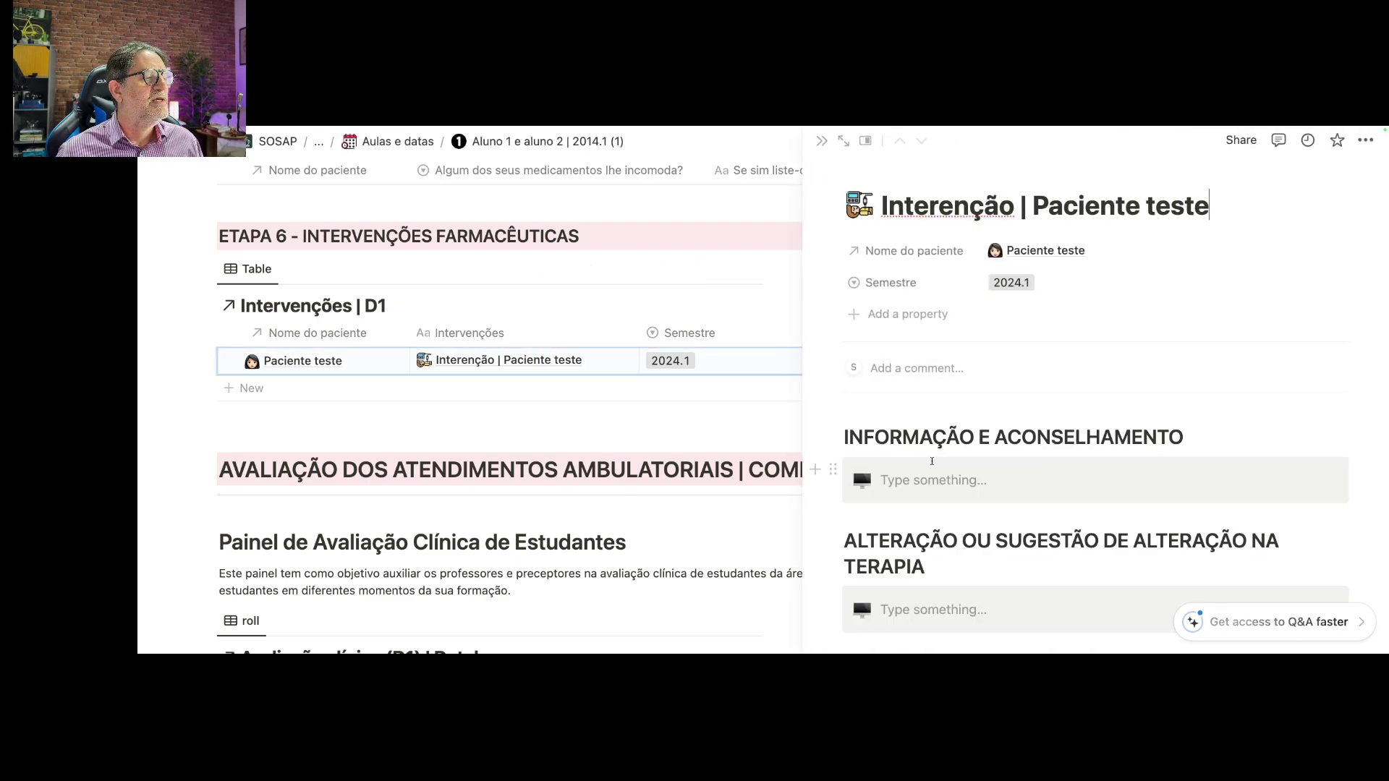
pyautogui.scroll(-3, 930, 442)
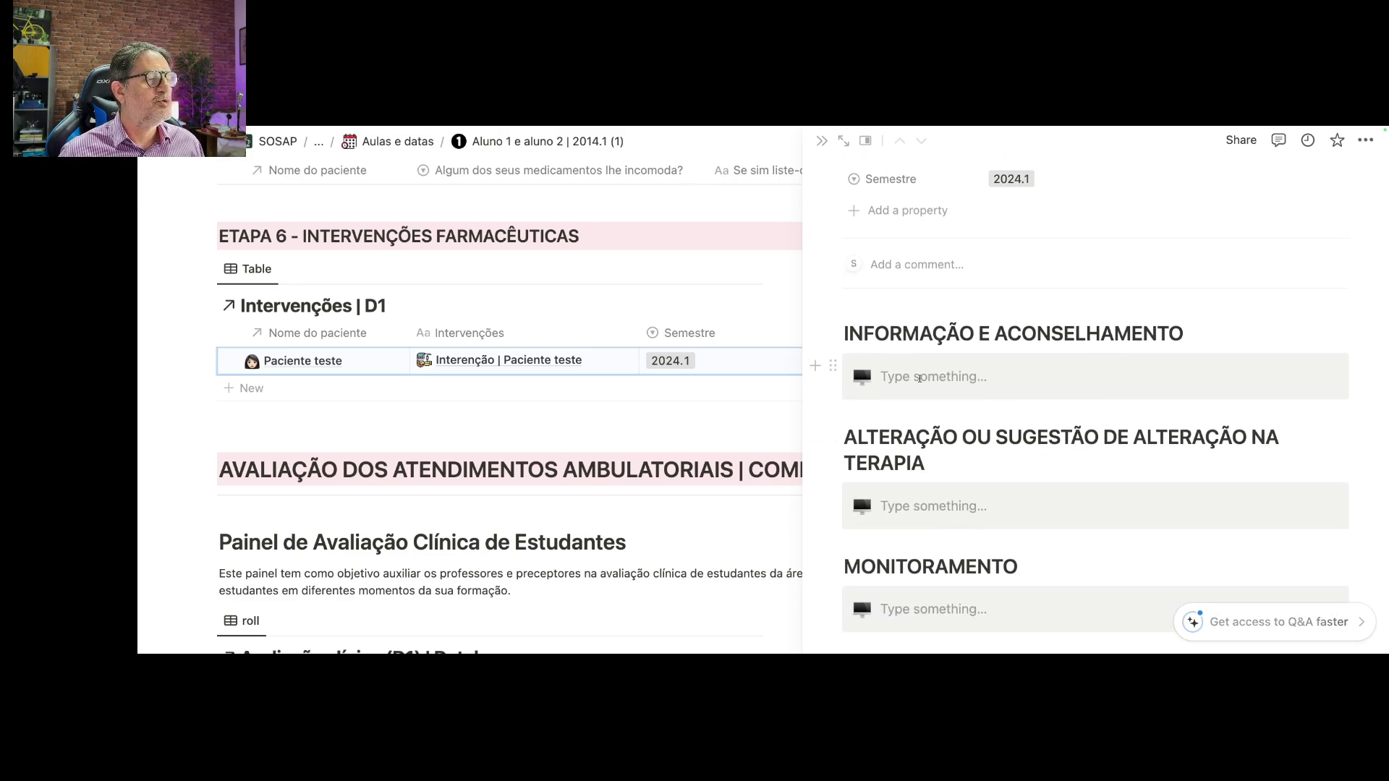
pyautogui.click(919, 378)
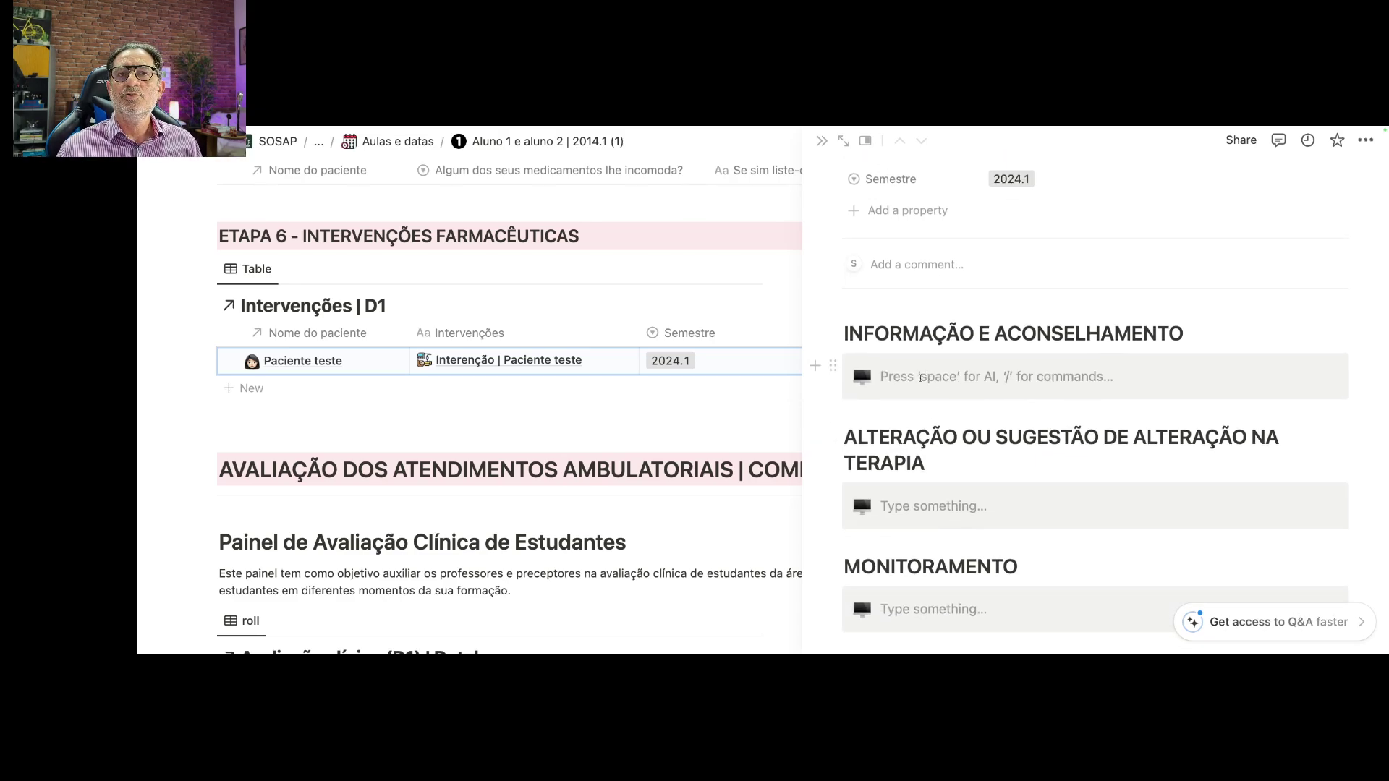
pyautogui.write('ahahahhahahahahaha')
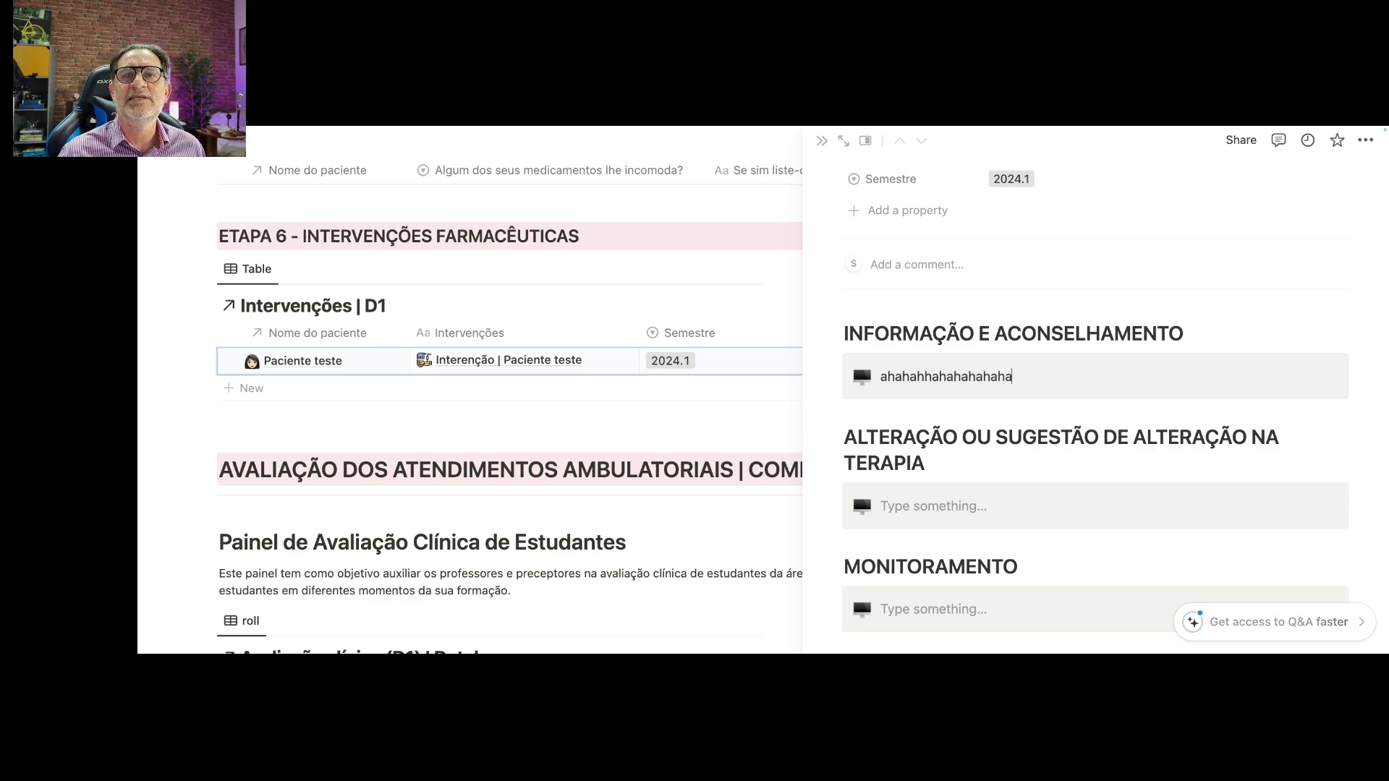
# - Review the template's remaining sections, from ALTERAÇÃO OU SUGESTÃO DE ALTERAÇÃO NA TERAPIA to MATERIAIS PARA AUXILIAR NO TRATAMENTO, without entering text
pyautogui.scroll(-3, 915, 403)
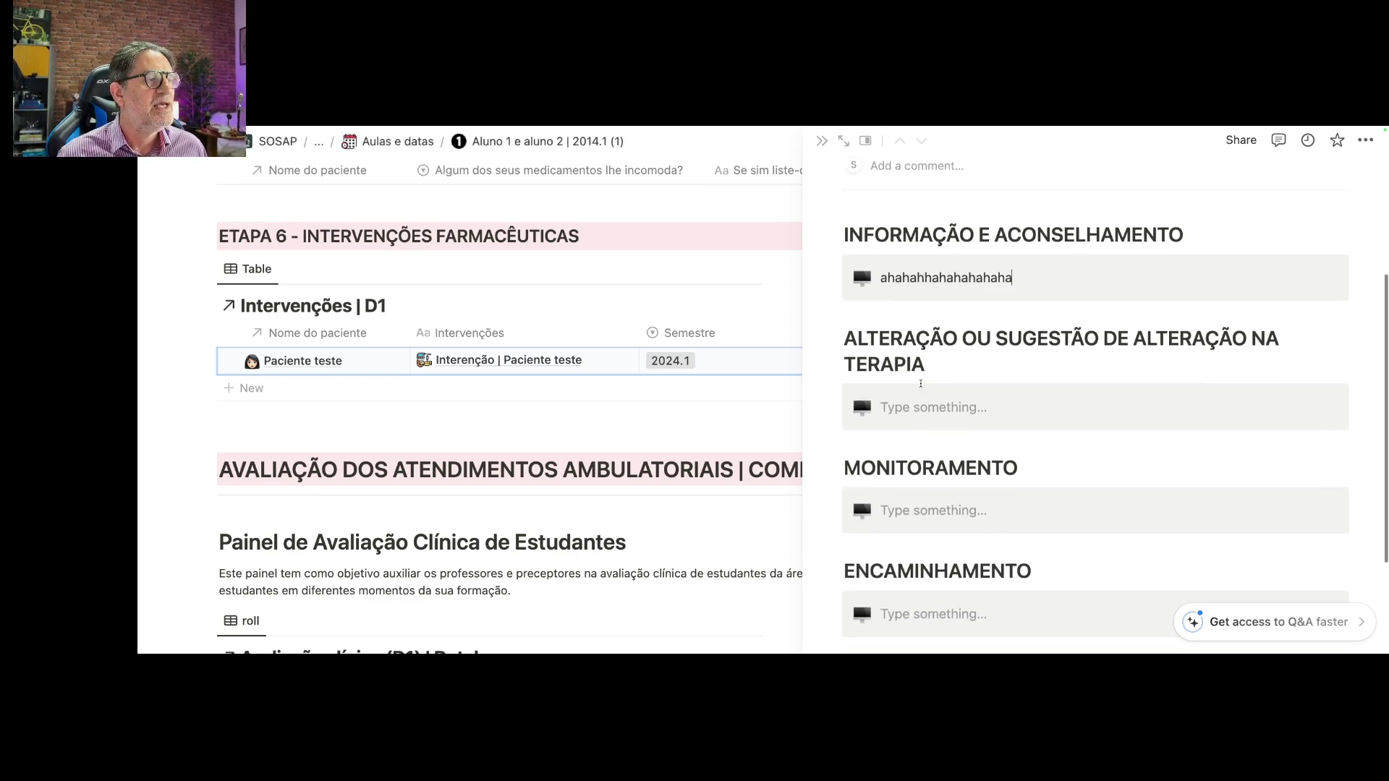
pyautogui.click(915, 399)
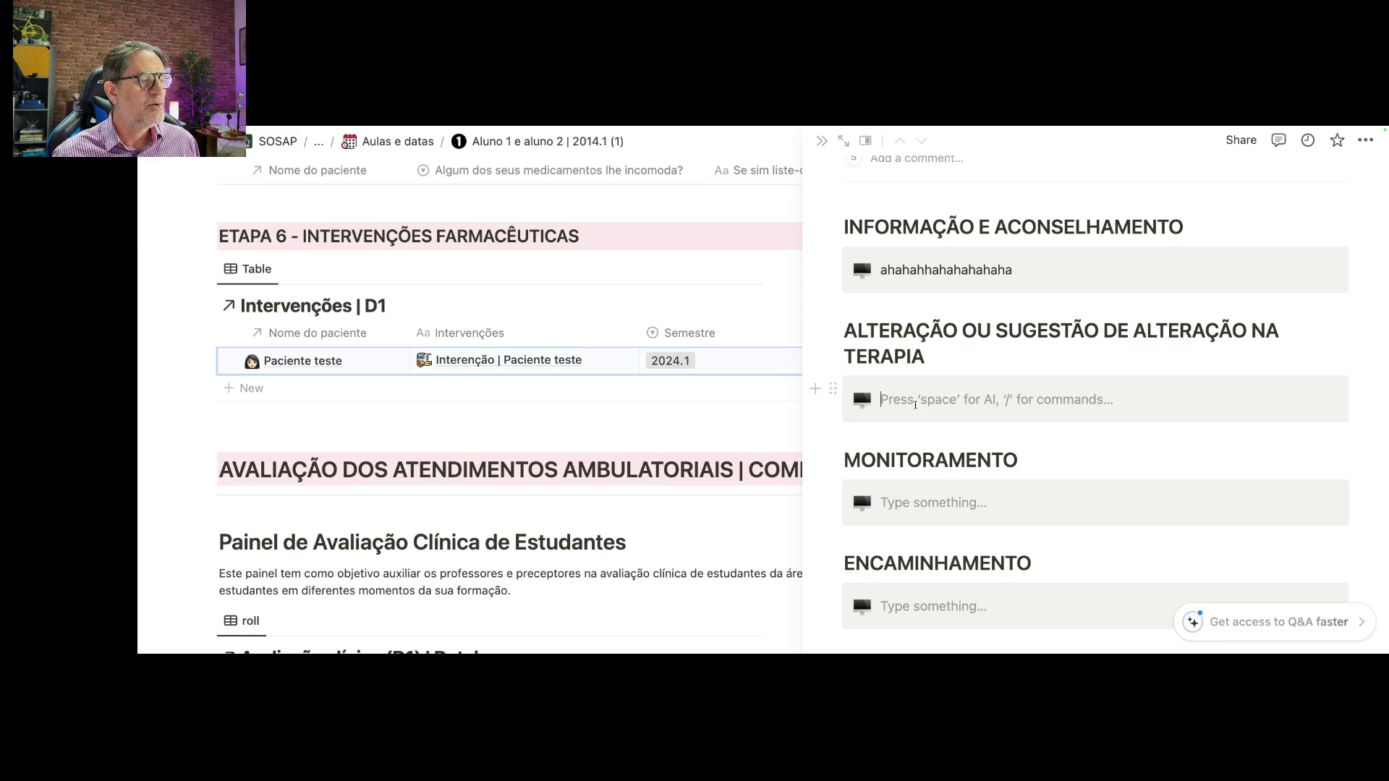
pyautogui.scroll(-3, 915, 403)
pyautogui.click(919, 356)
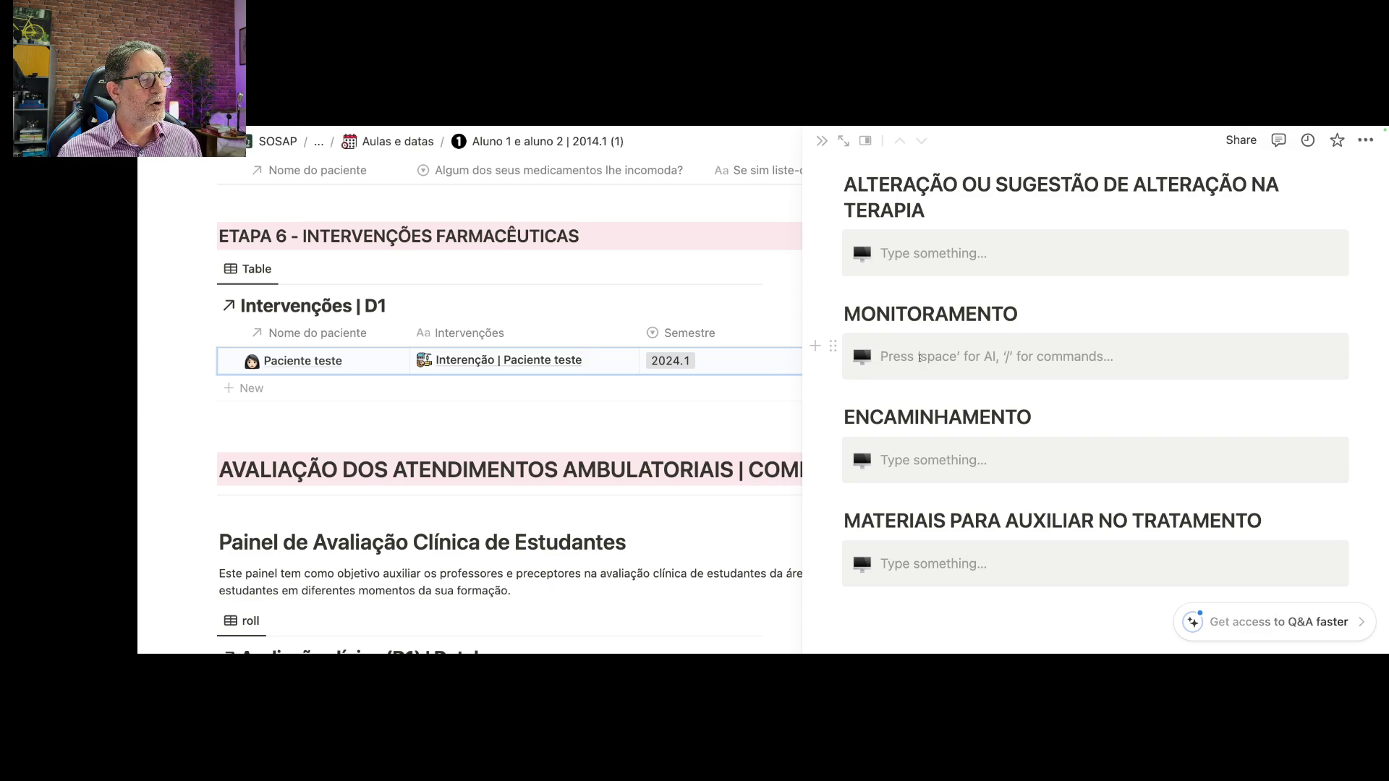
pyautogui.click(938, 565)
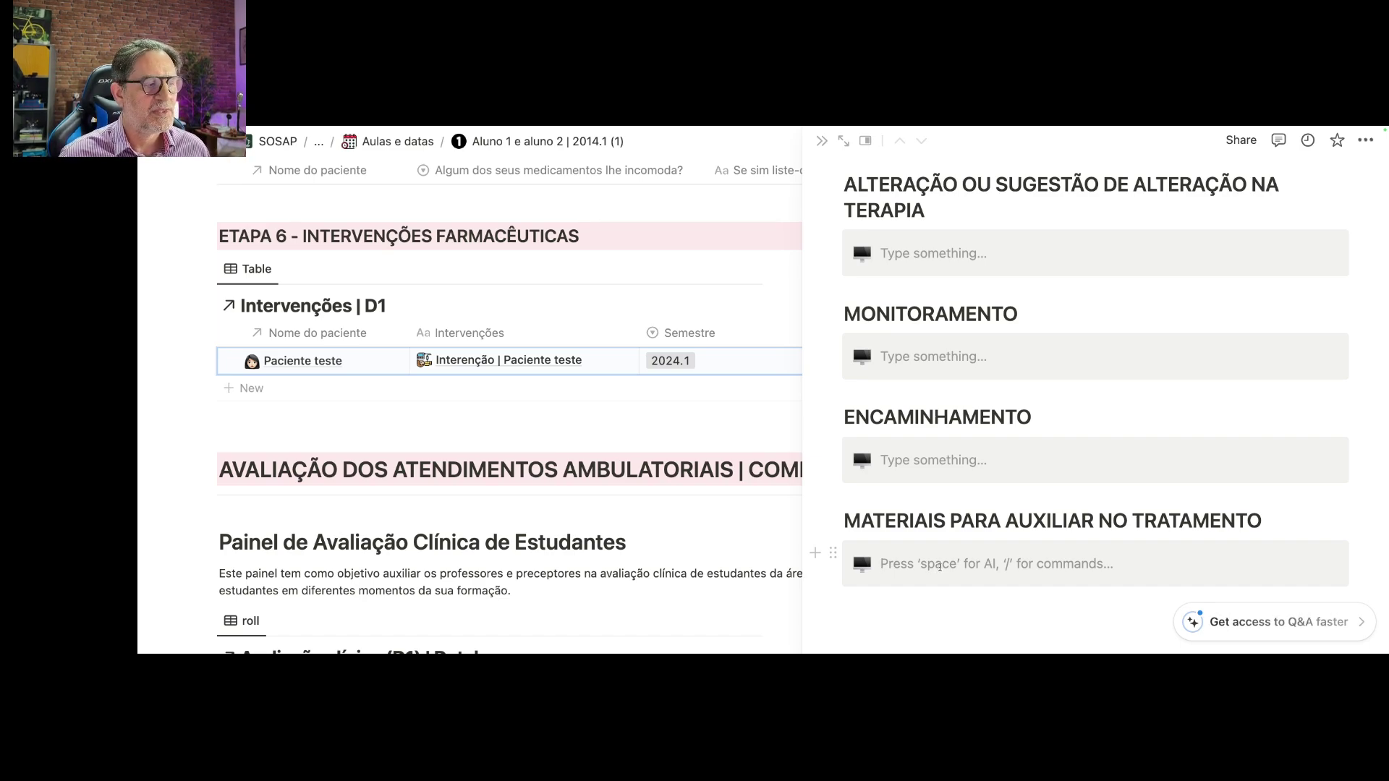
pyautogui.scroll(3, 938, 488)
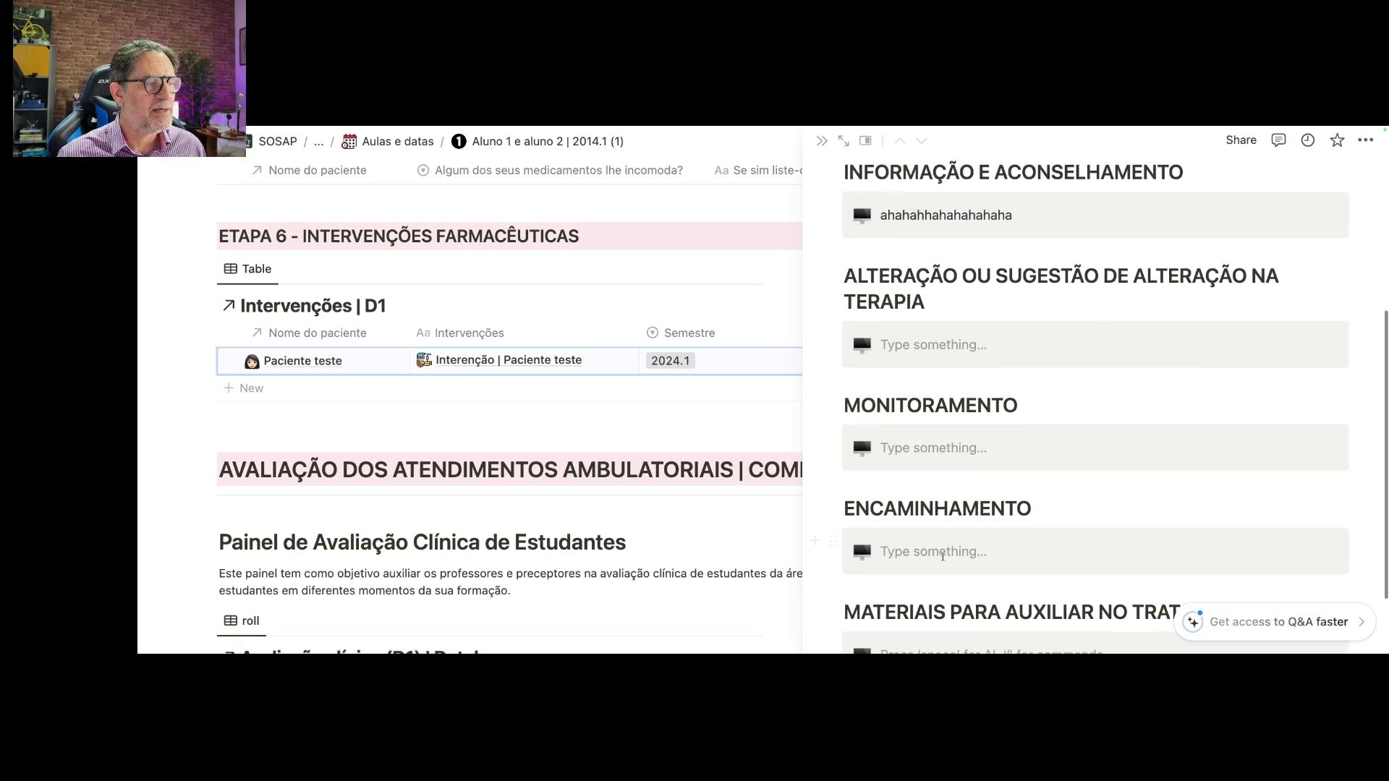
pyautogui.scroll(-3, 938, 489)
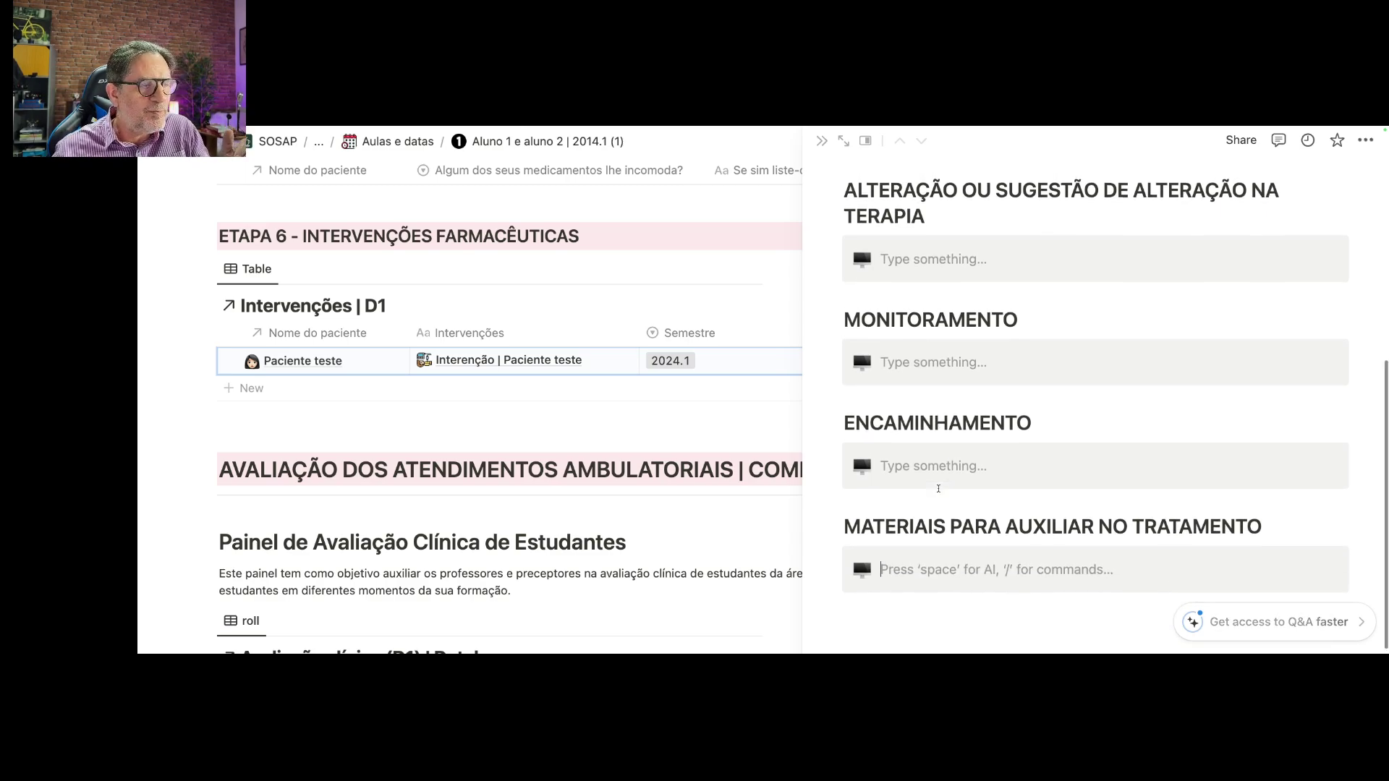
# - Close the intervention entry and open "Atendimento 1 | Anamnese" from the Painel de Avaliação Clínica de Estudantes as a full page
pyautogui.scroll(7, 938, 488)
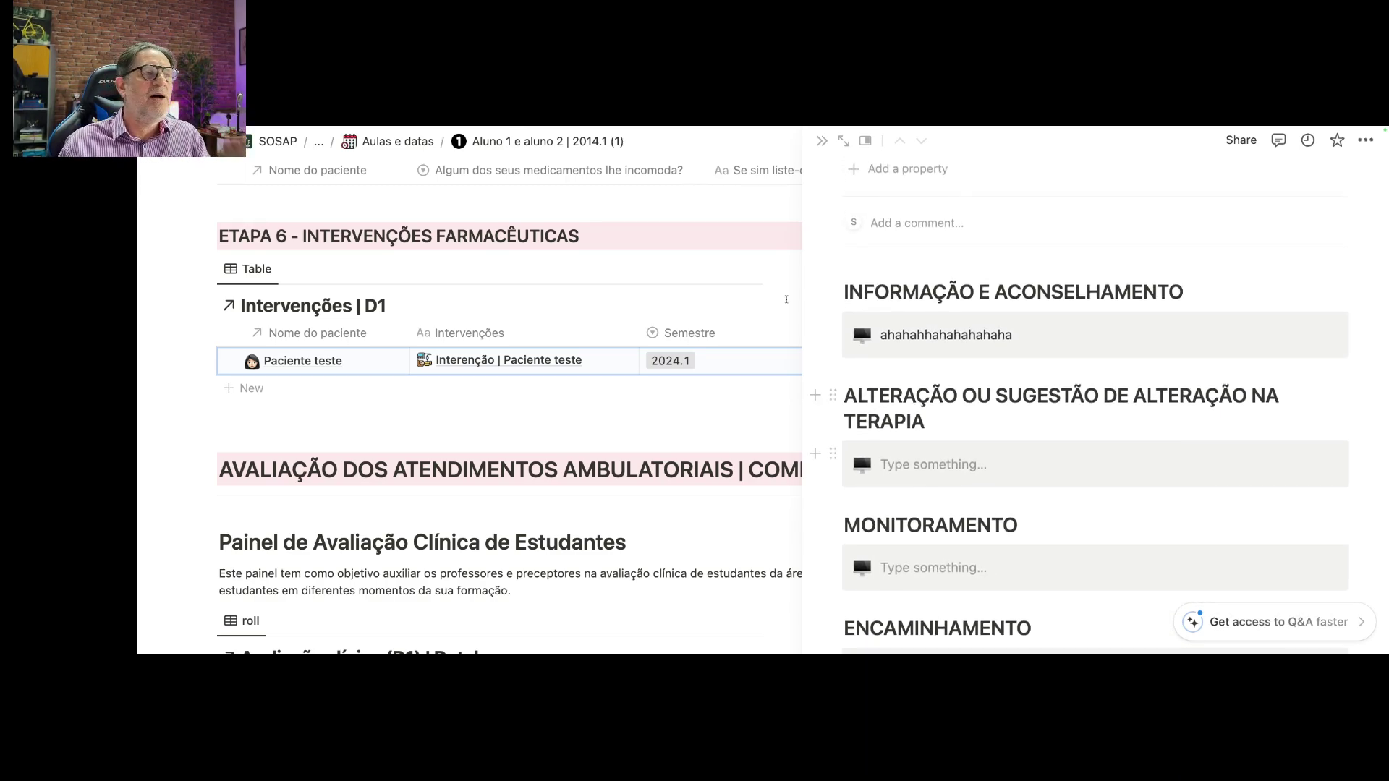
pyautogui.click(822, 144)
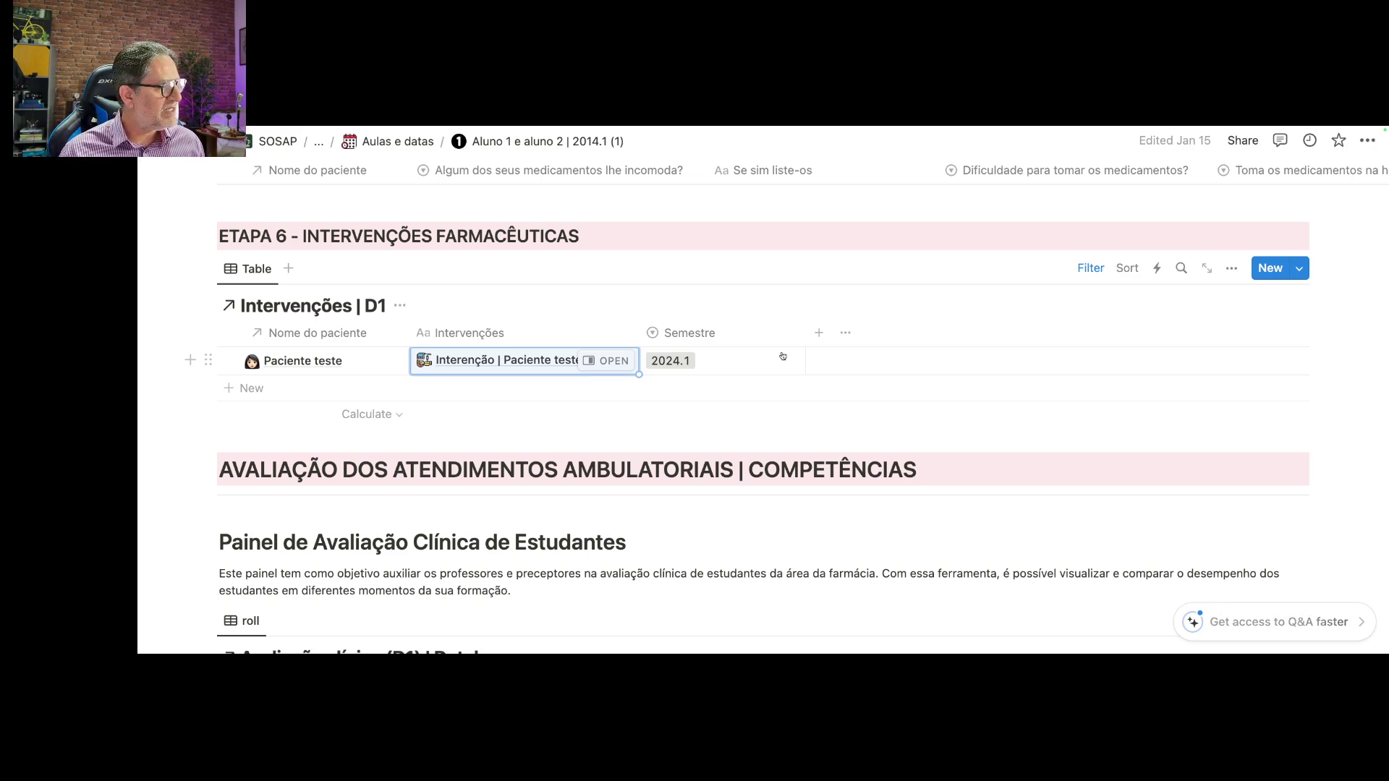
pyautogui.scroll(-5, 783, 356)
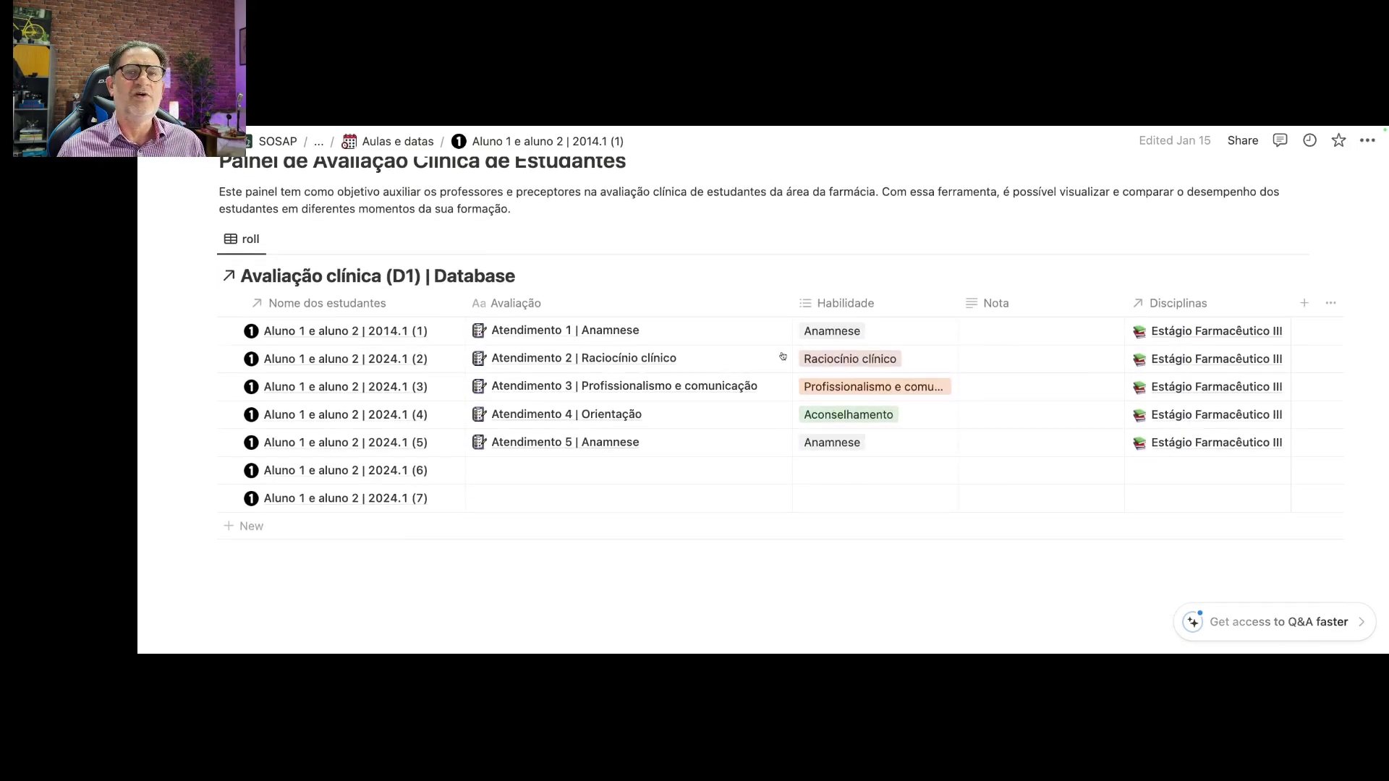
pyautogui.scroll(2, 782, 356)
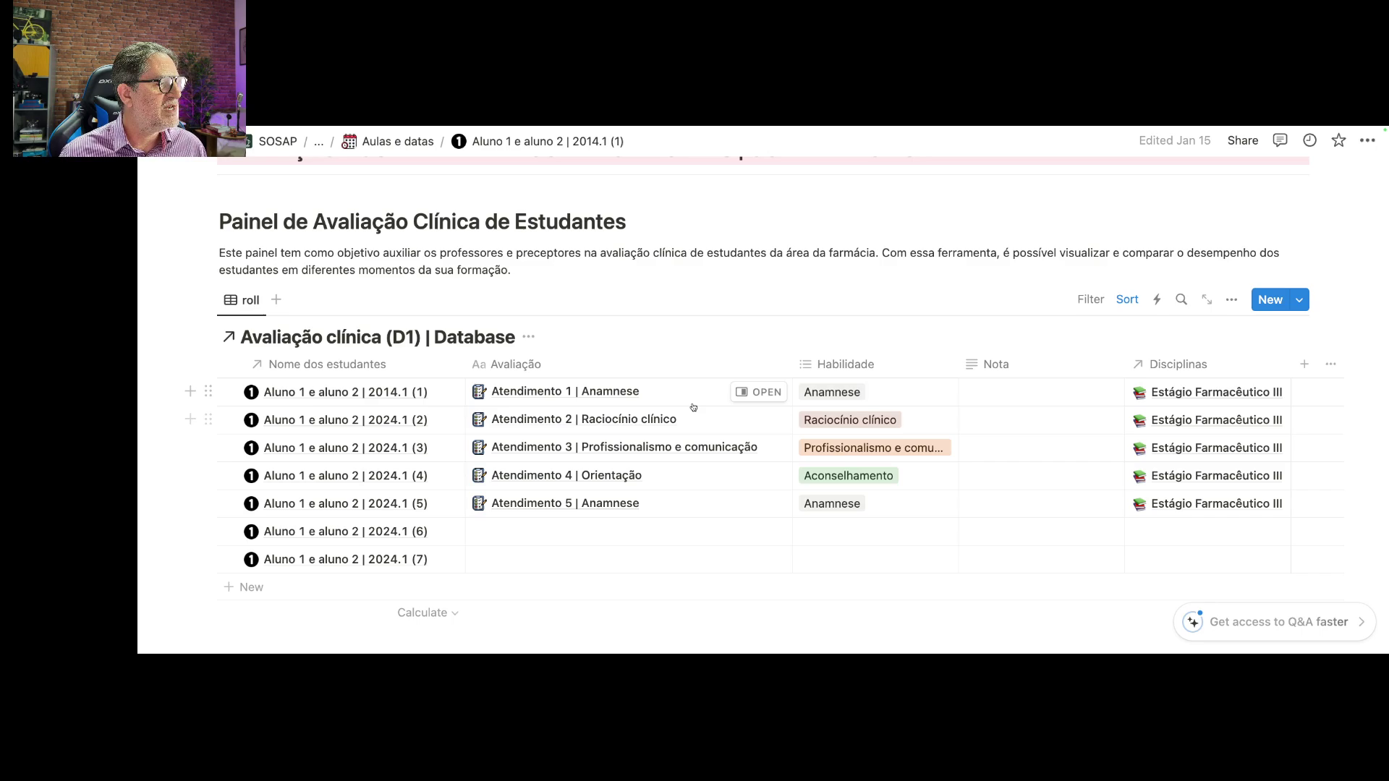
pyautogui.click(761, 393)
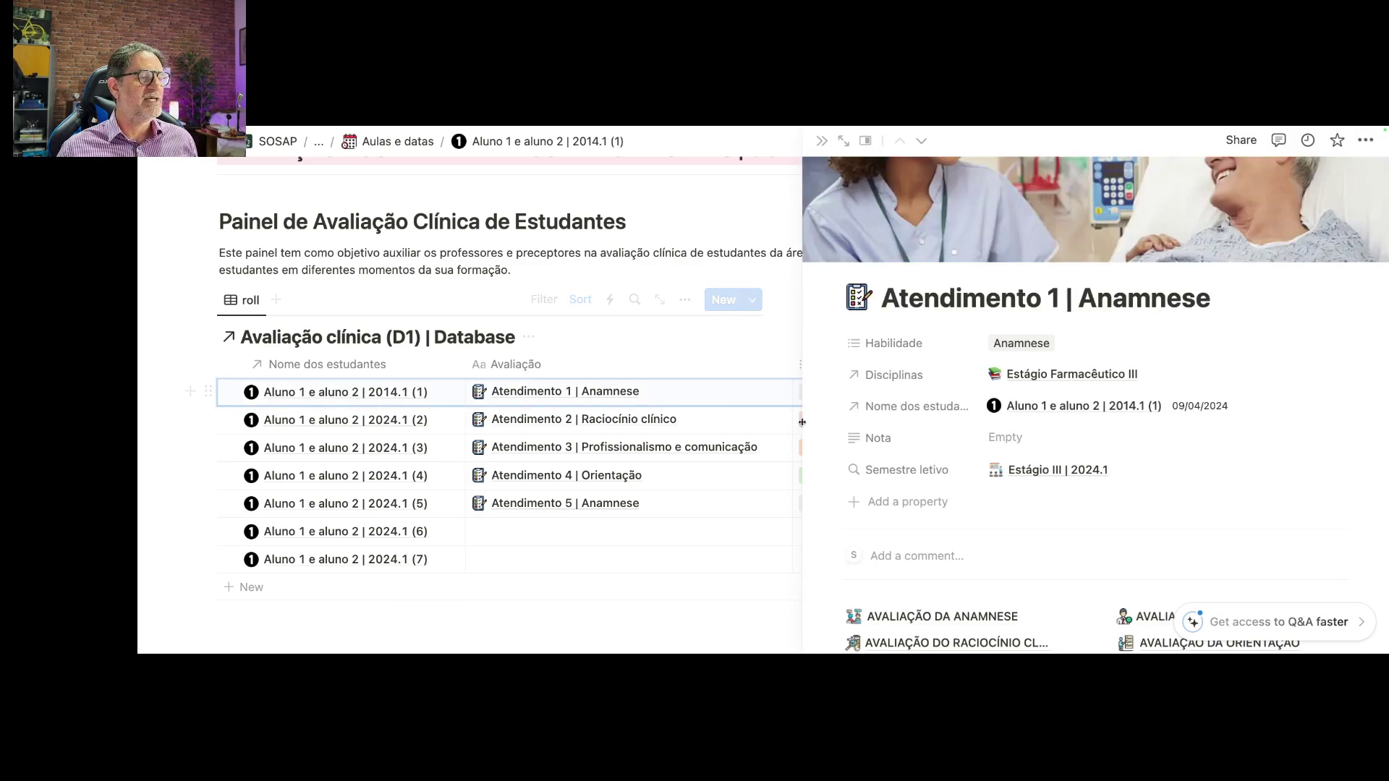
pyautogui.scroll(-3, 964, 486)
pyautogui.scroll(-1, 964, 486)
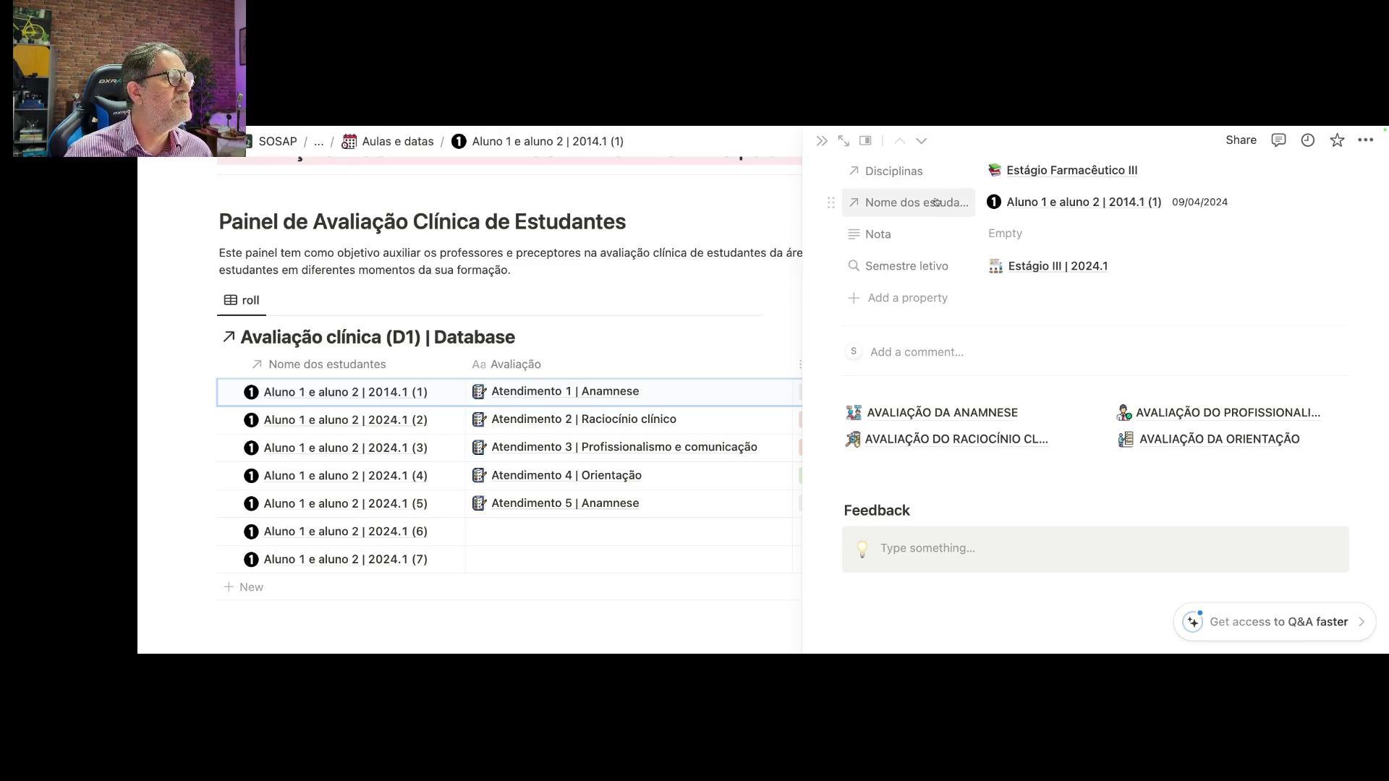
pyautogui.click(843, 141)
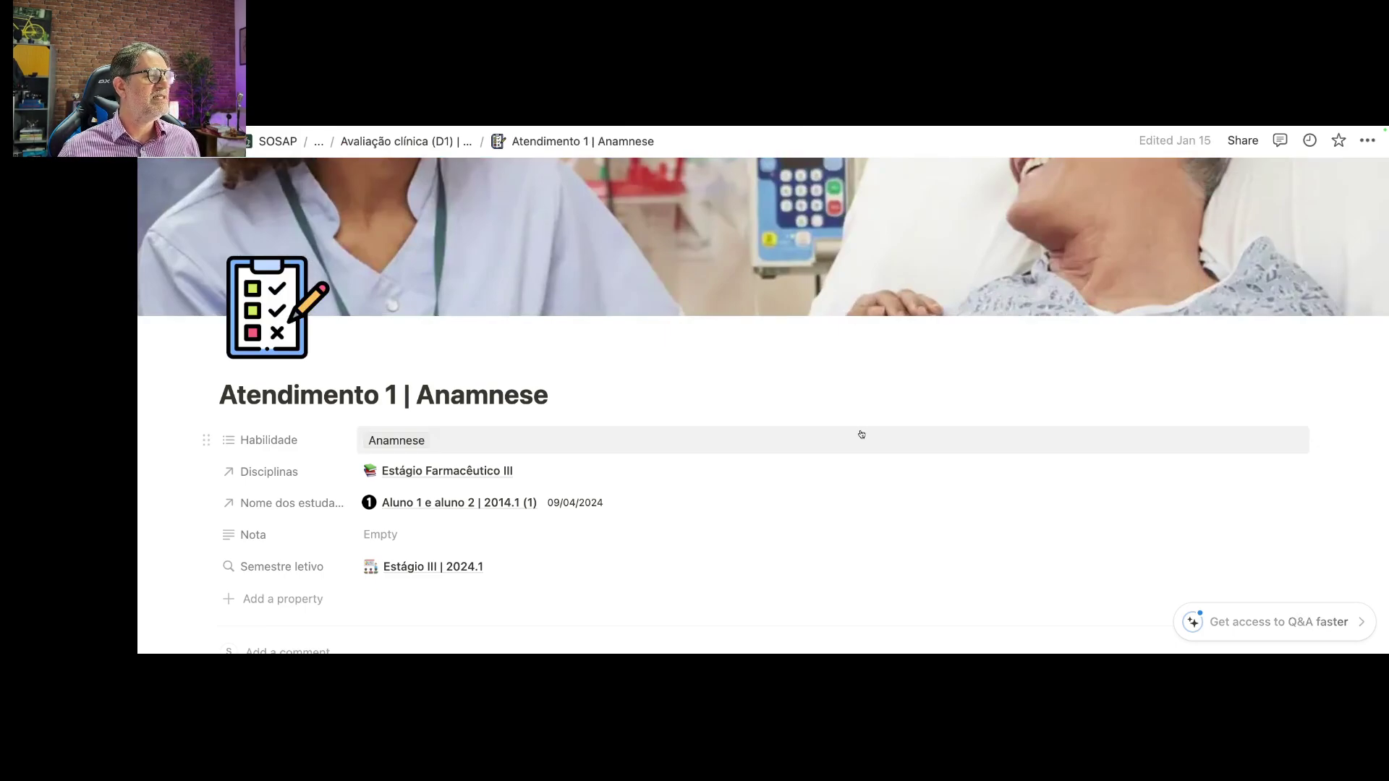
# - Look over the Atendimento 1 page, open its AVALIAÇÃO DA ANAMNESE subpage and go through the Ações checklist
pyautogui.scroll(-5, 859, 432)
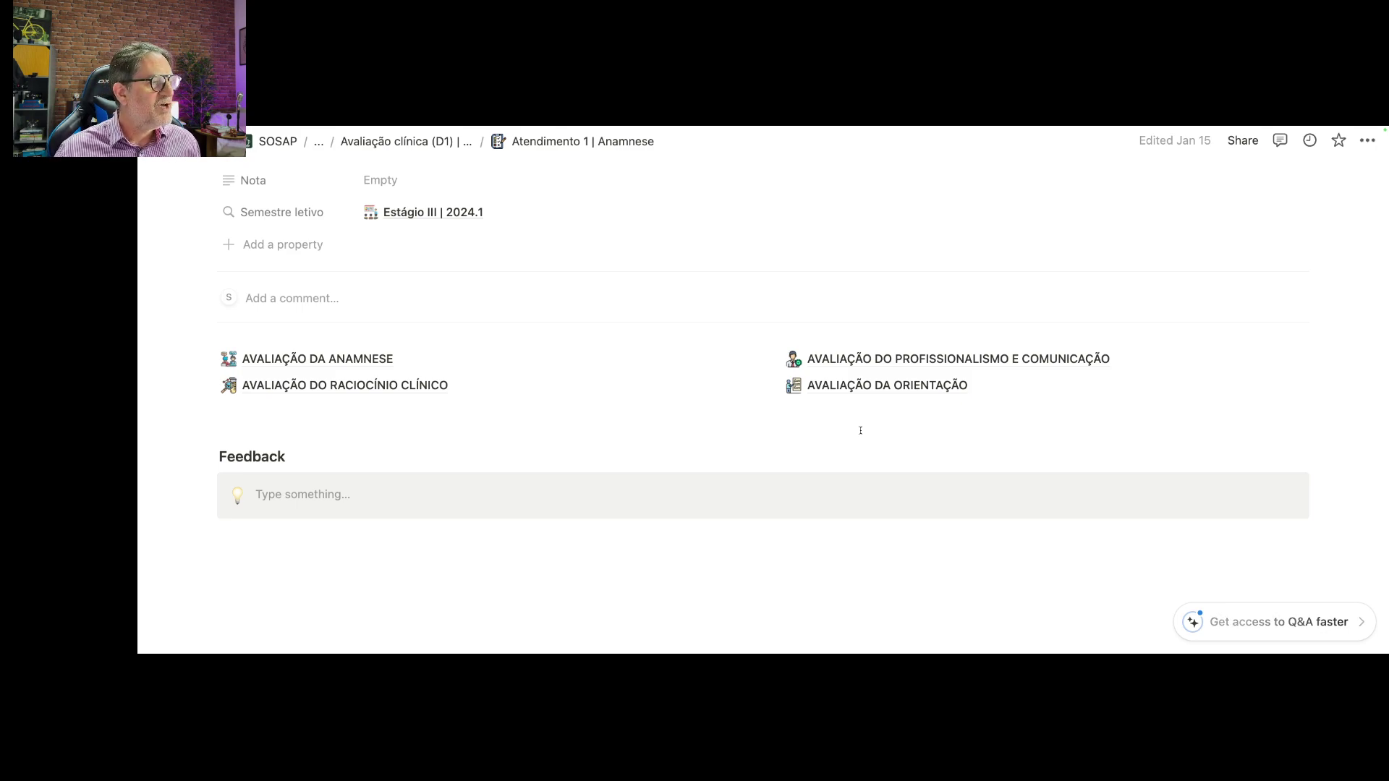
pyautogui.scroll(5, 793, 380)
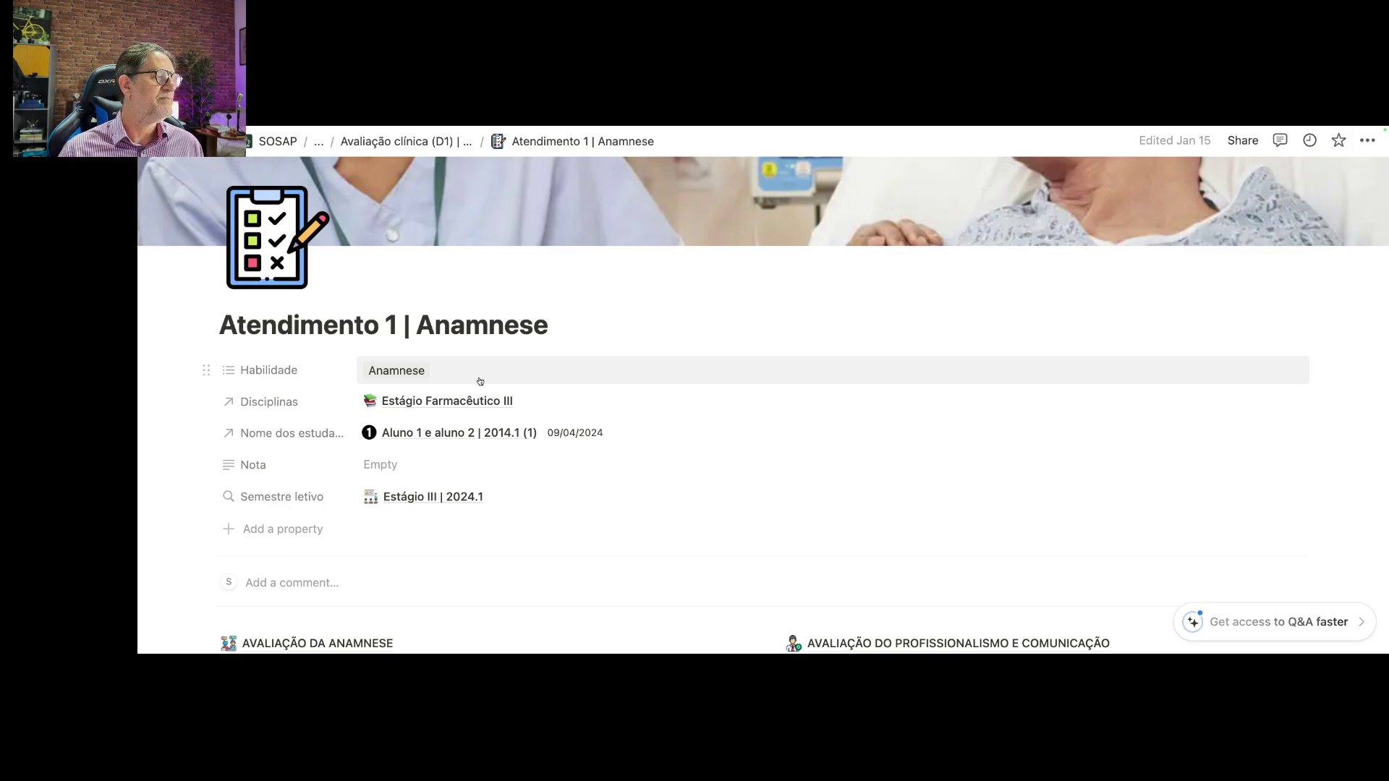
pyautogui.scroll(-5, 480, 381)
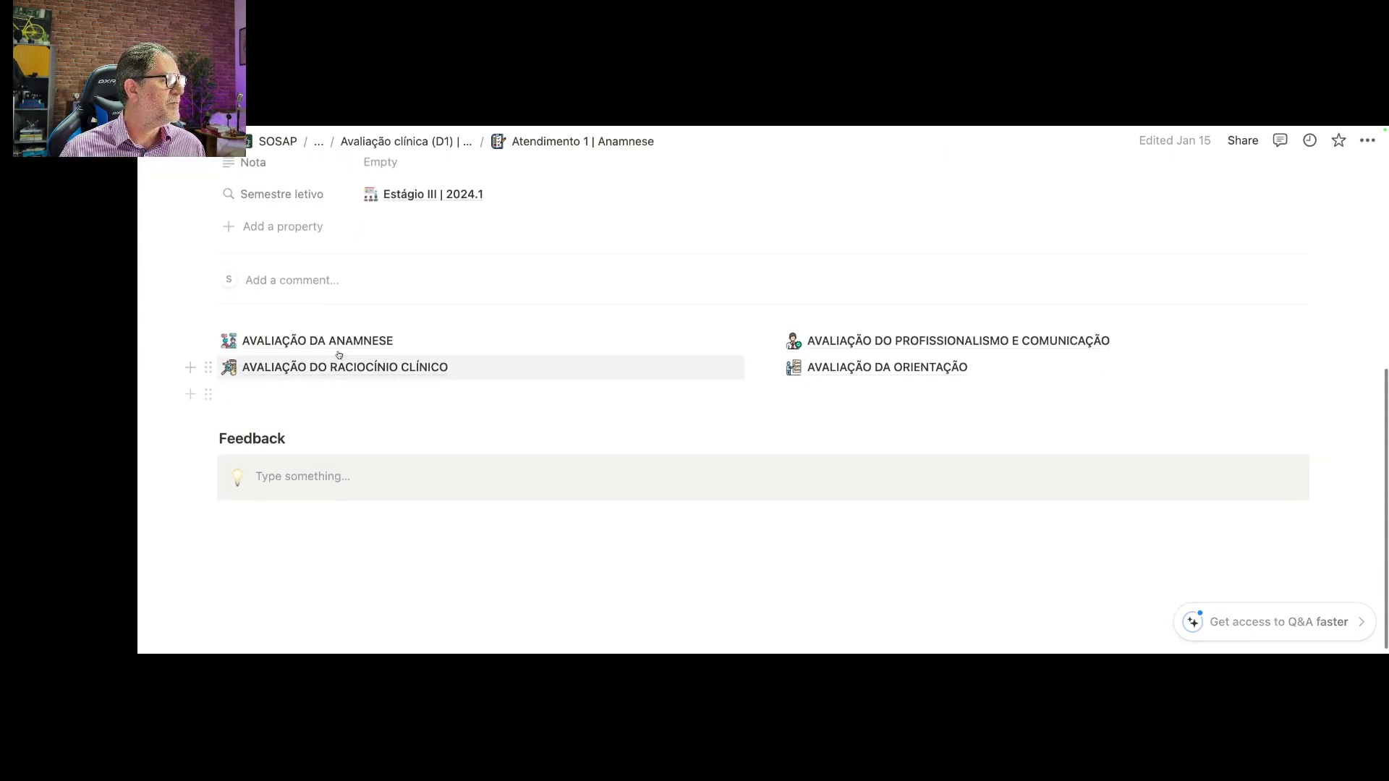
pyautogui.click(332, 342)
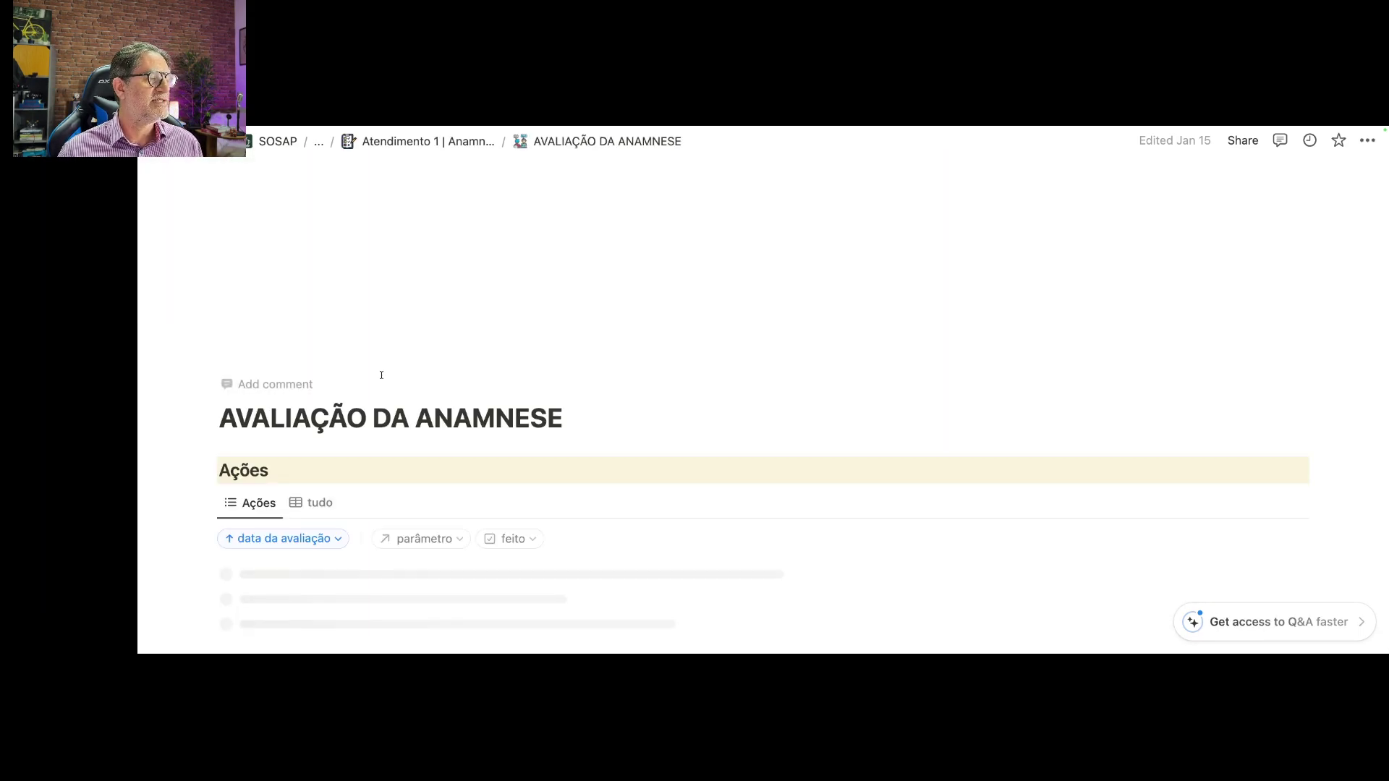
pyautogui.scroll(-5, 600, 430)
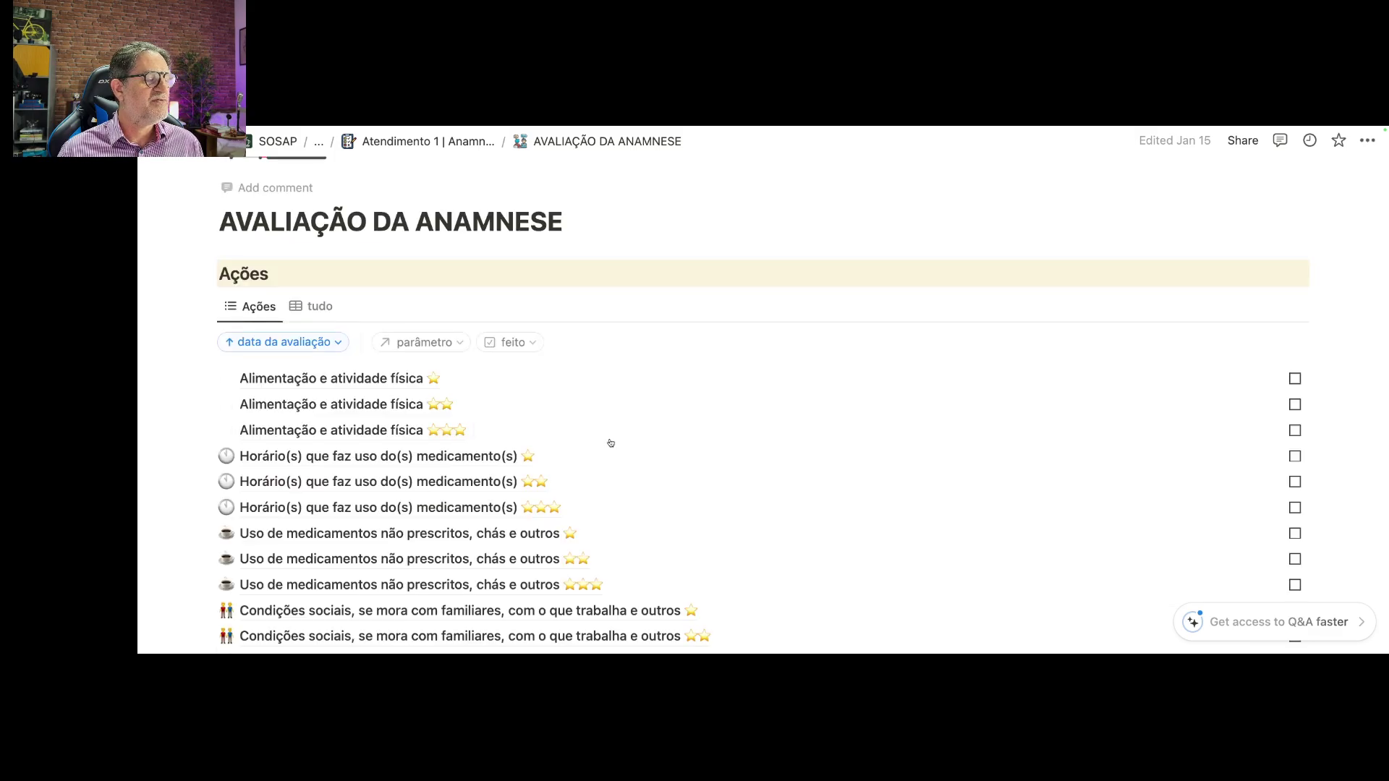
pyautogui.scroll(-6, 626, 442)
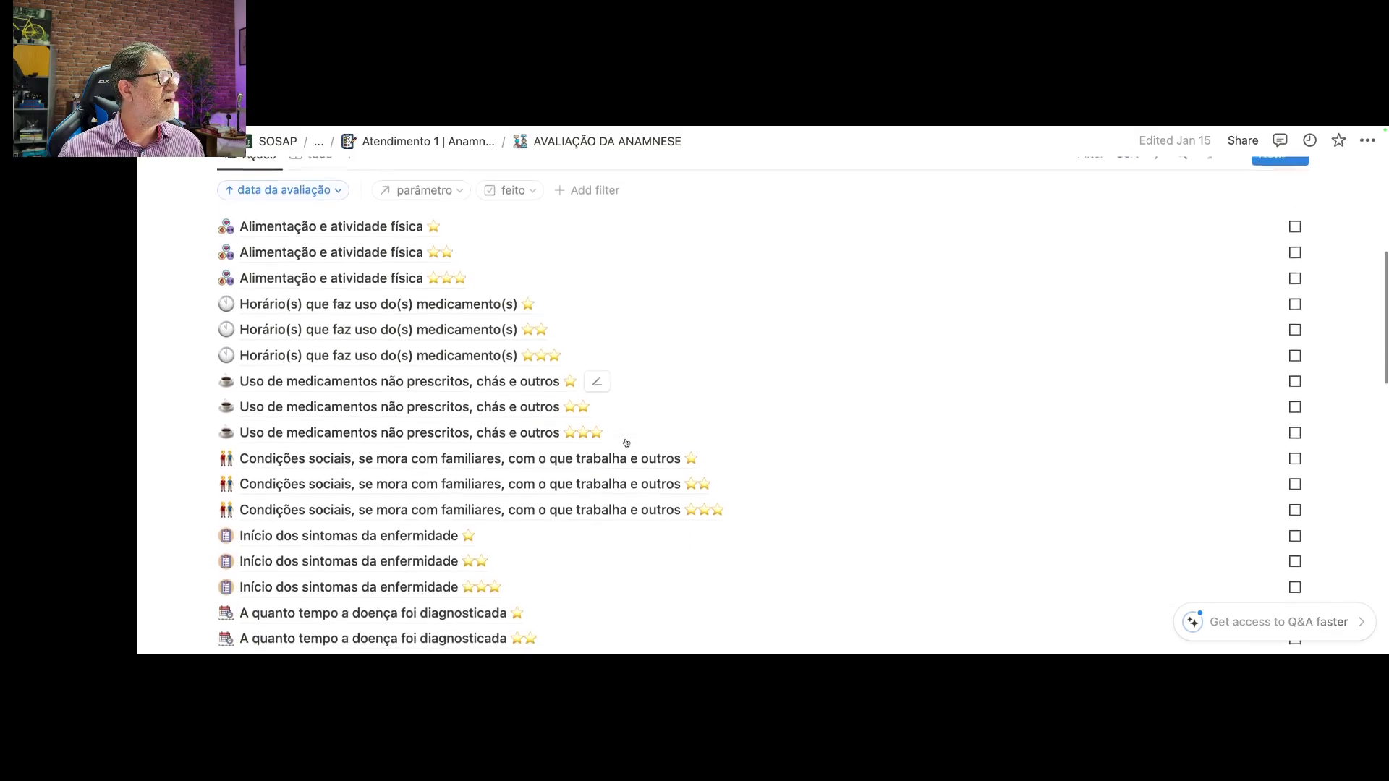
pyautogui.scroll(7, 626, 443)
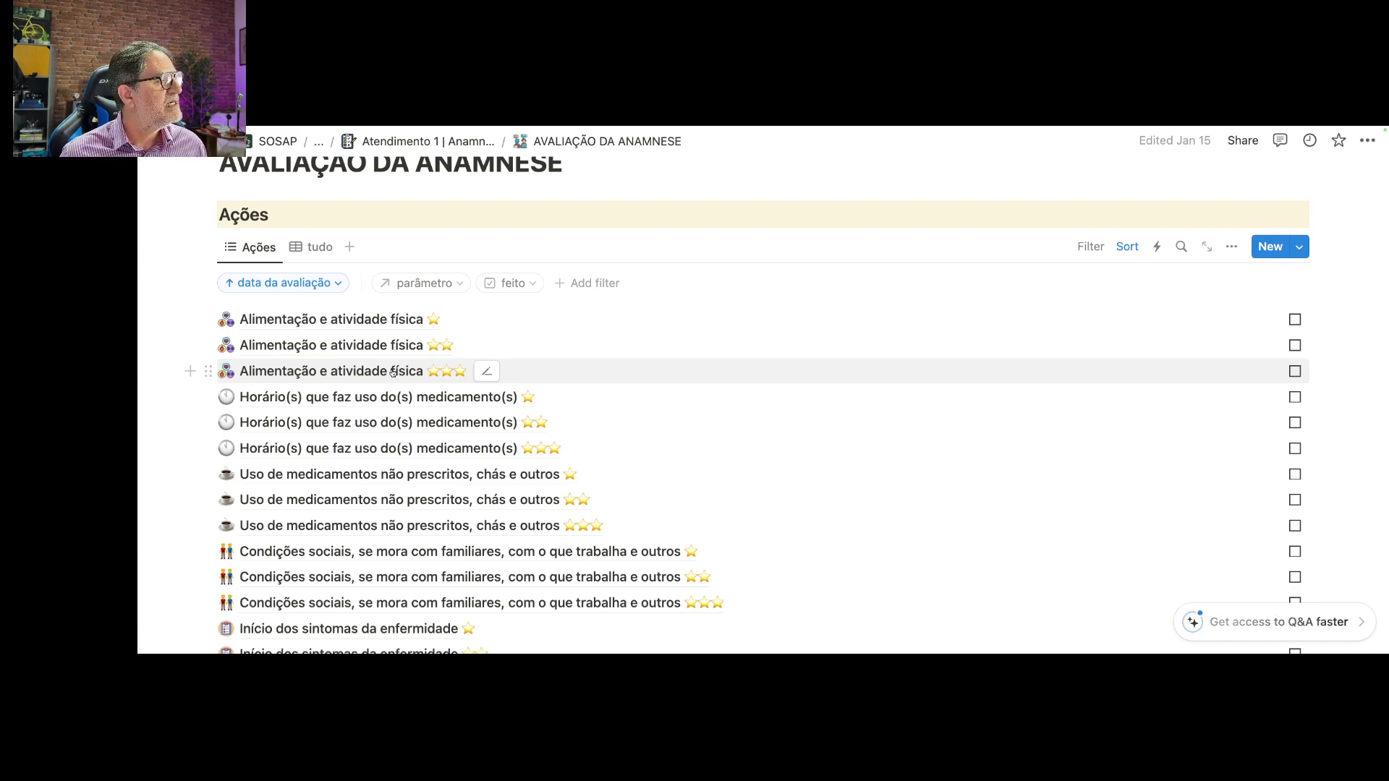
# - Read the Descrição do parâmetro of the three-, two- and one-star "Alimentação e atividade física" actions, closing each one
pyautogui.click(394, 370)
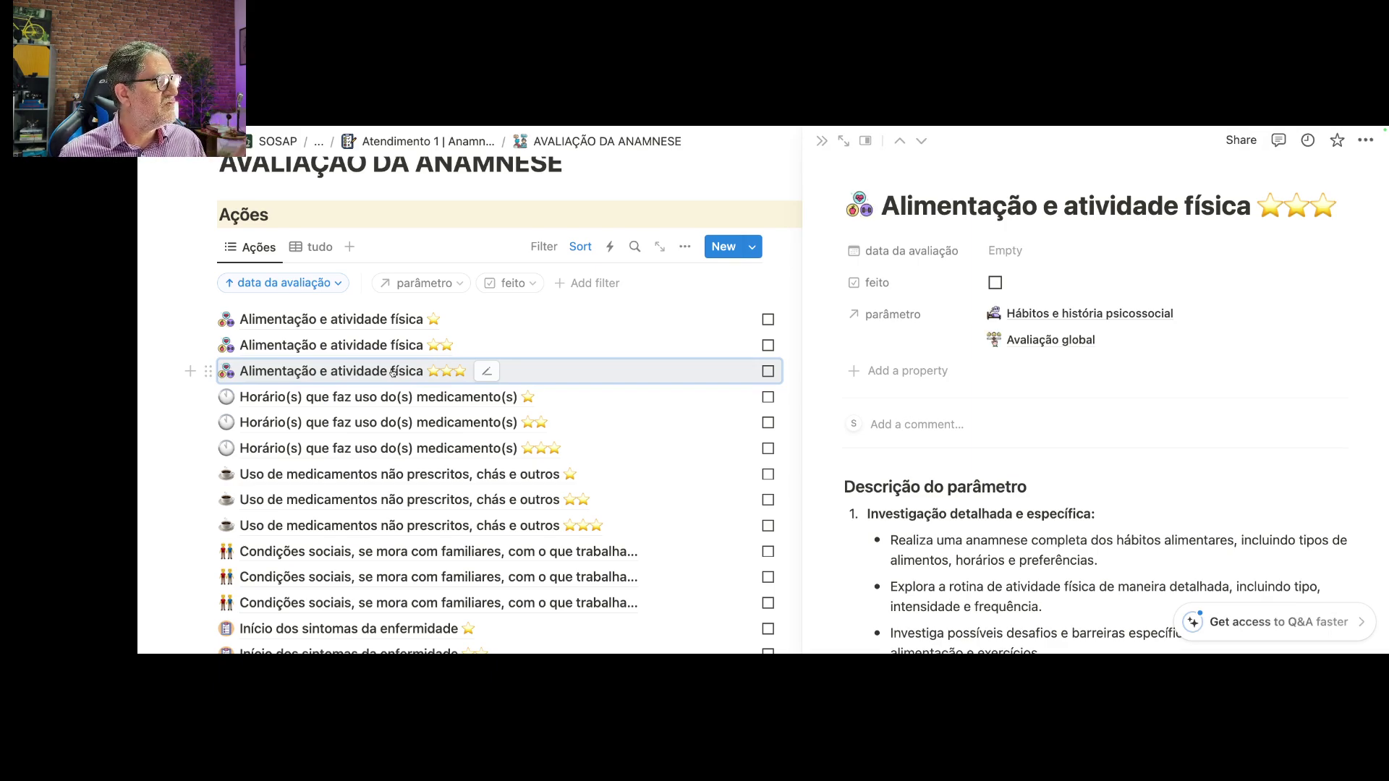
pyautogui.scroll(-5, 921, 501)
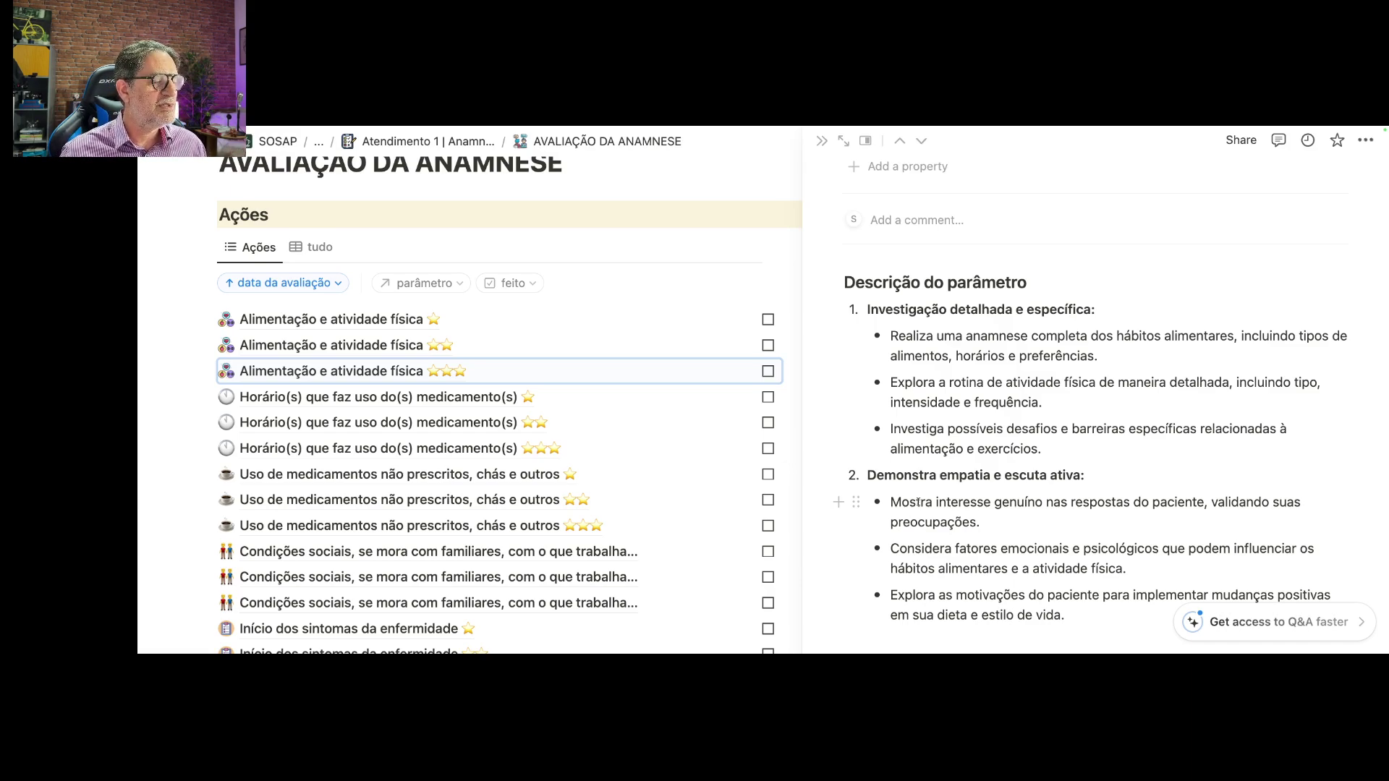
pyautogui.scroll(-1, 884, 496)
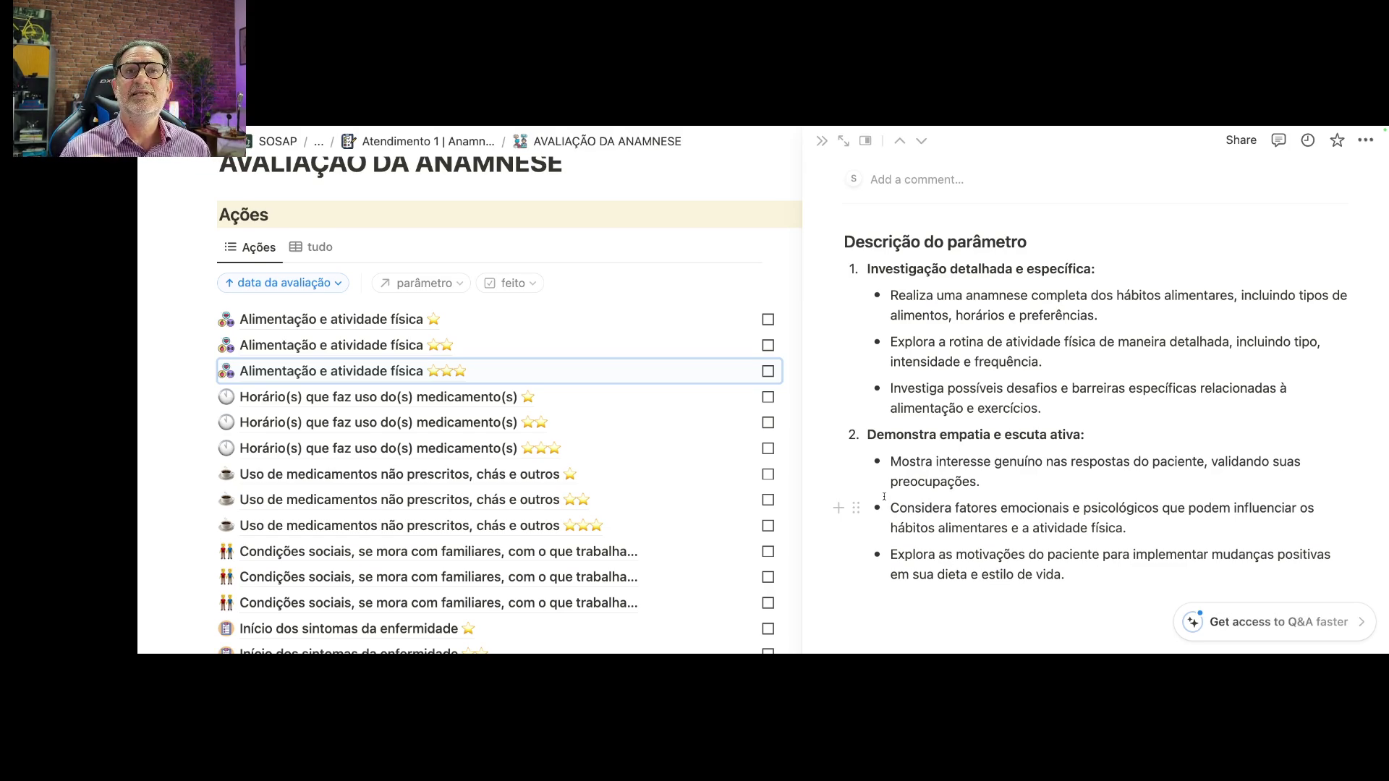
pyautogui.click(821, 142)
pyautogui.click(405, 346)
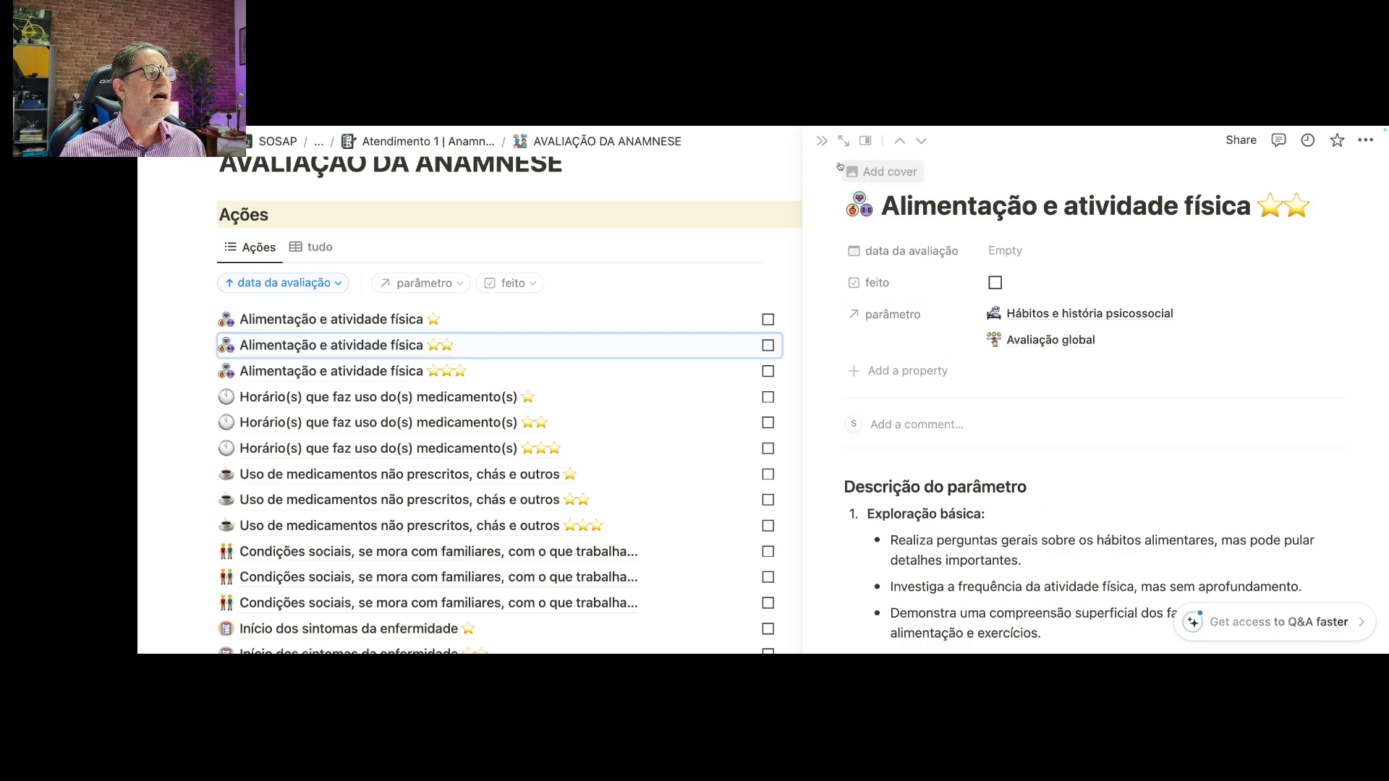
pyautogui.click(823, 143)
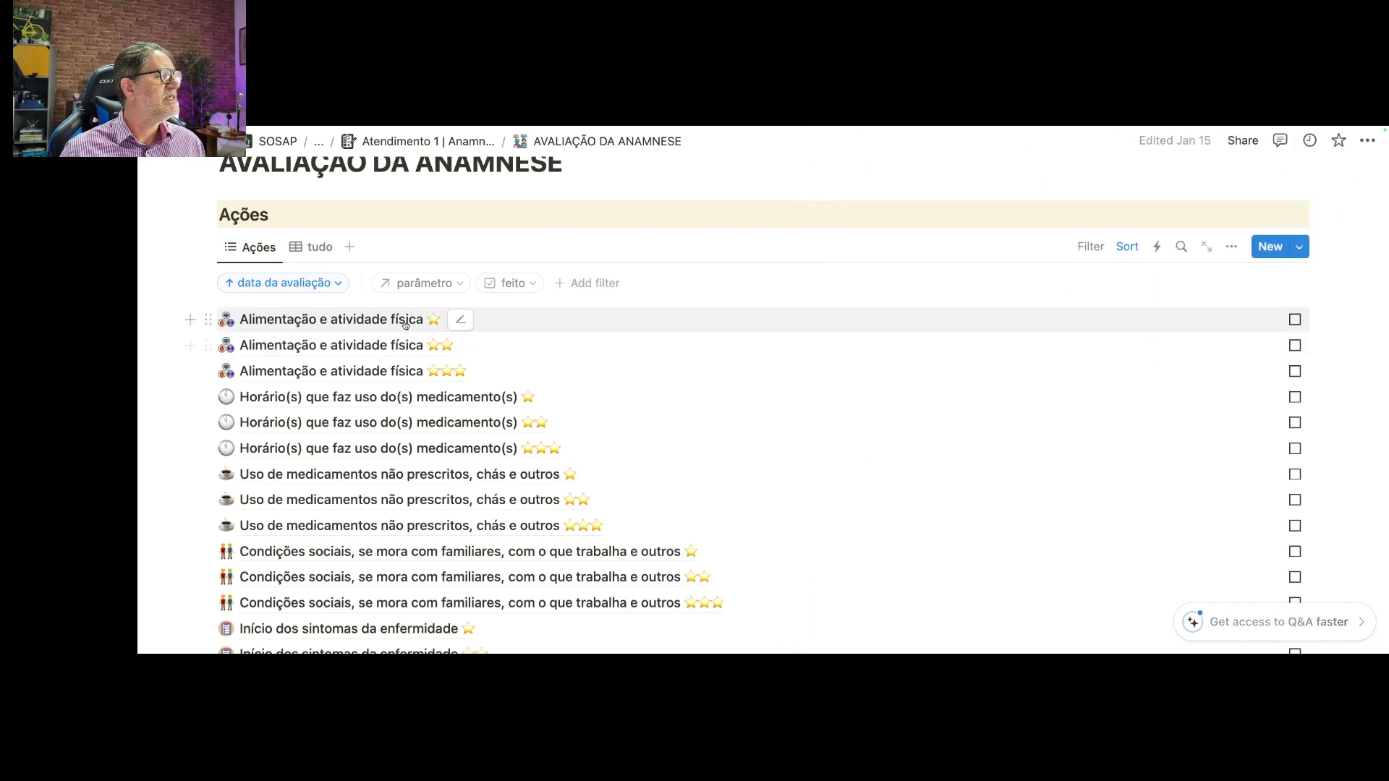
pyautogui.click(407, 325)
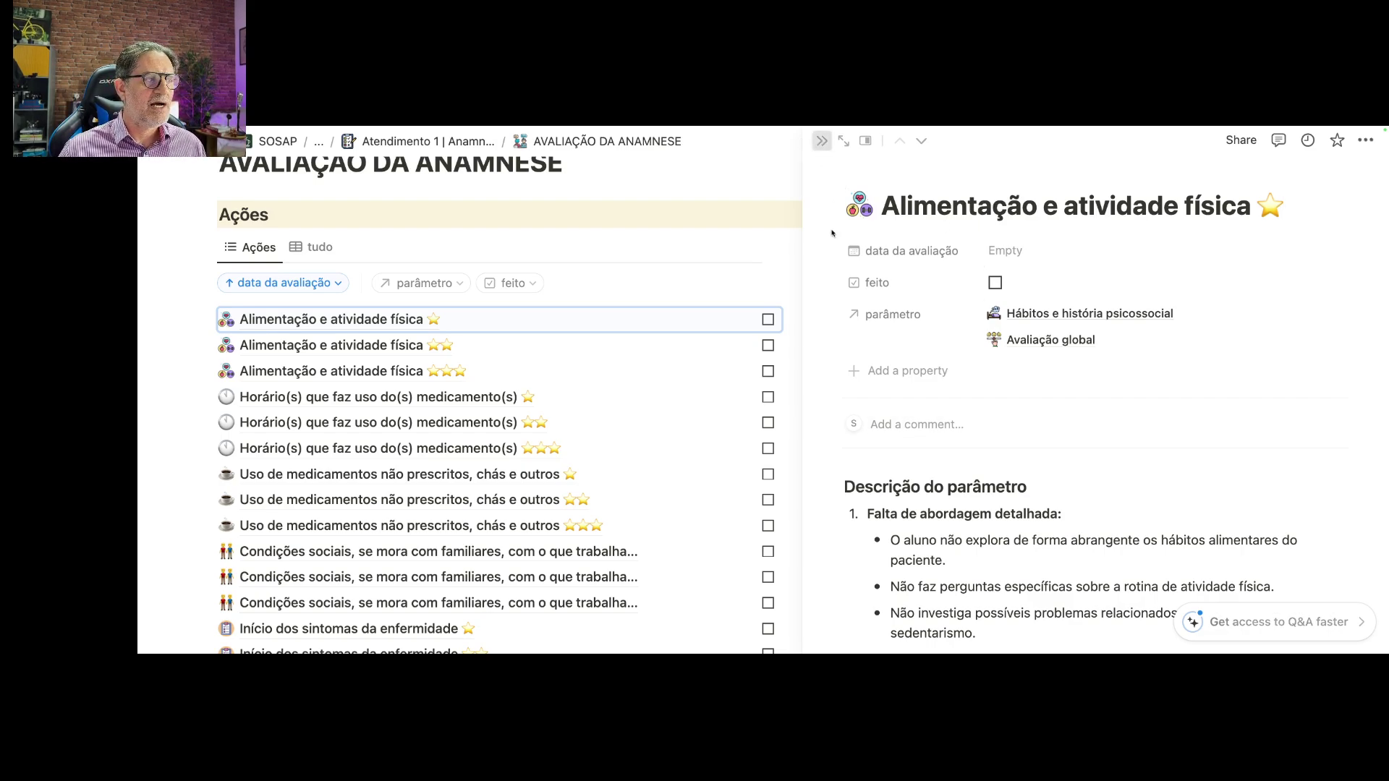
pyautogui.click(822, 140)
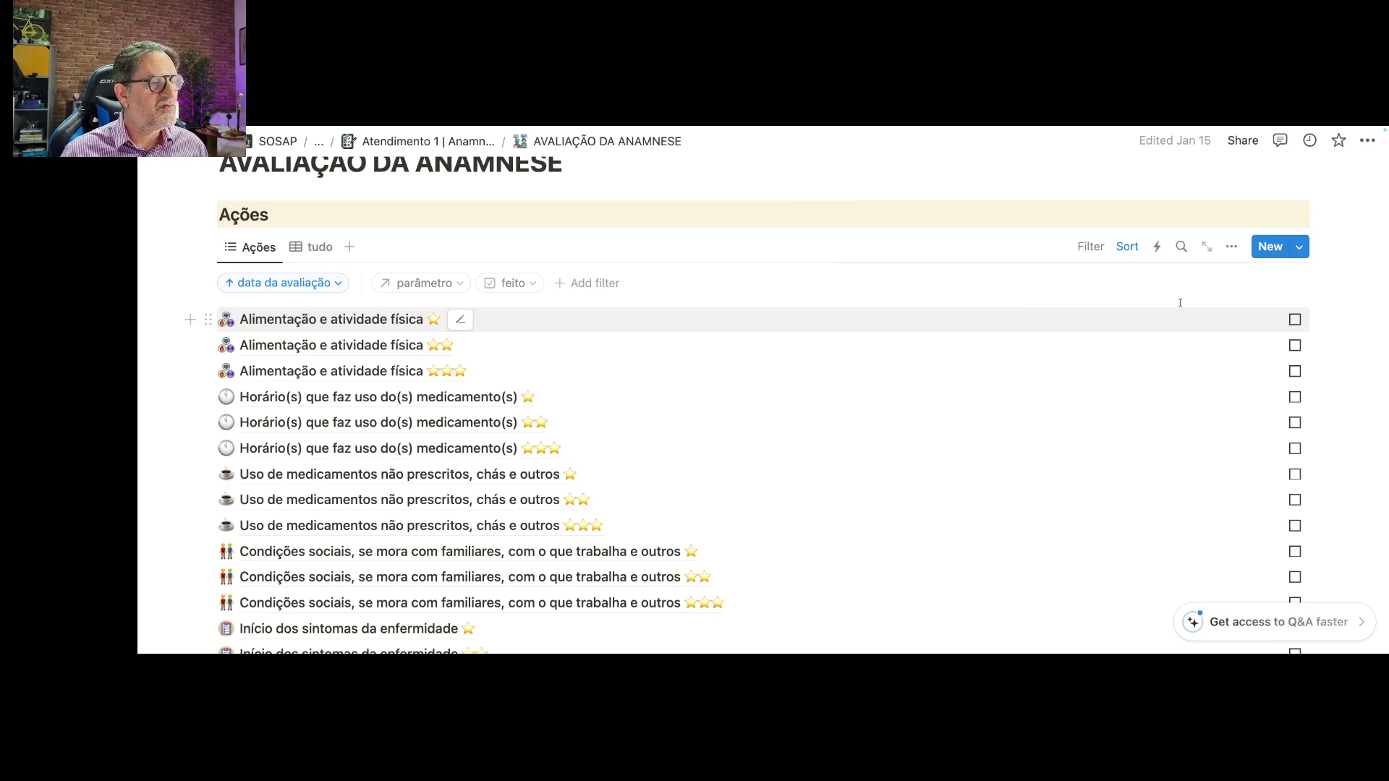
# - Mark the one-, two- and three-star "Alimentação e atividade física" actions as feito
pyautogui.click(1295, 319)
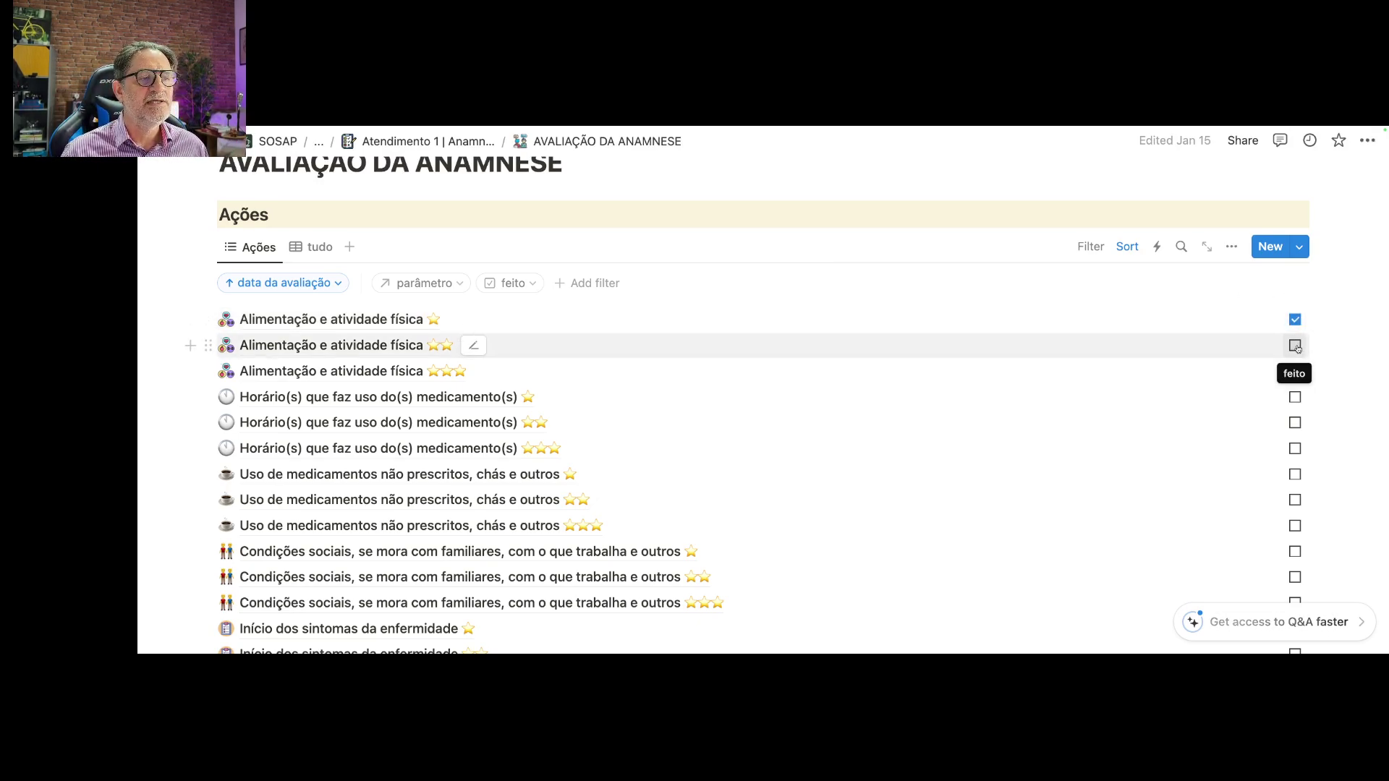
pyautogui.click(1296, 345)
pyautogui.click(1297, 371)
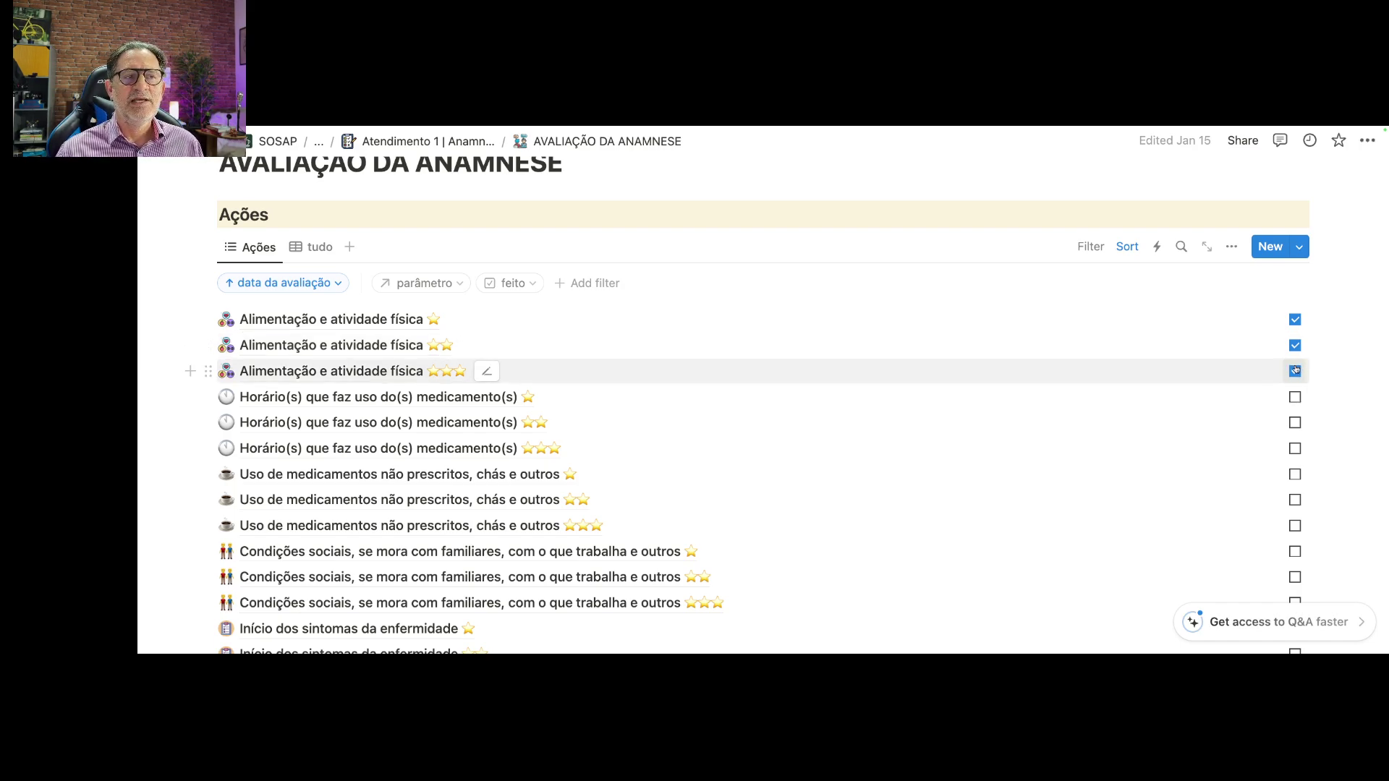
# - Check the progress bars of the cards in the Parâmetros gallery against the marked actions in the Ações list
pyautogui.scroll(-5, 1296, 369)
pyautogui.scroll(-10, 1295, 368)
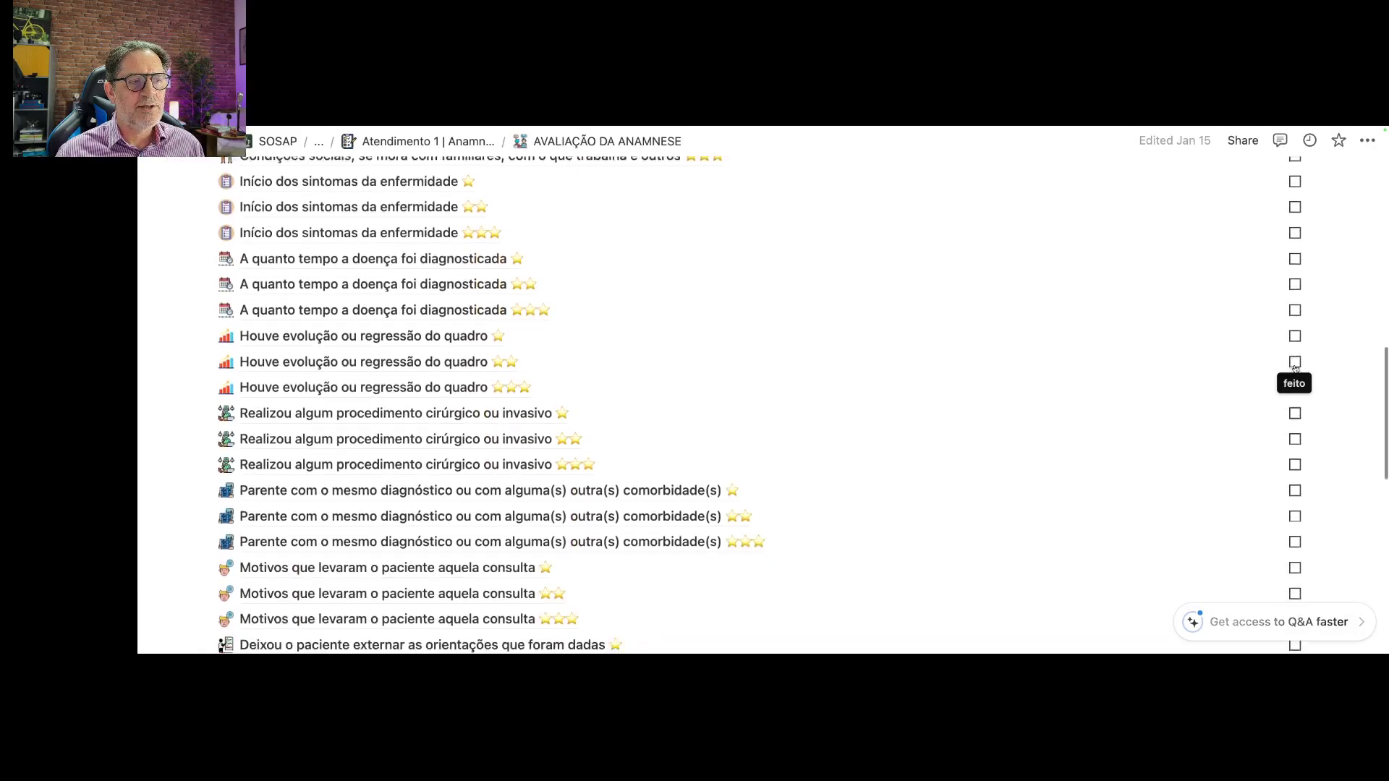
pyautogui.scroll(-3, 1295, 365)
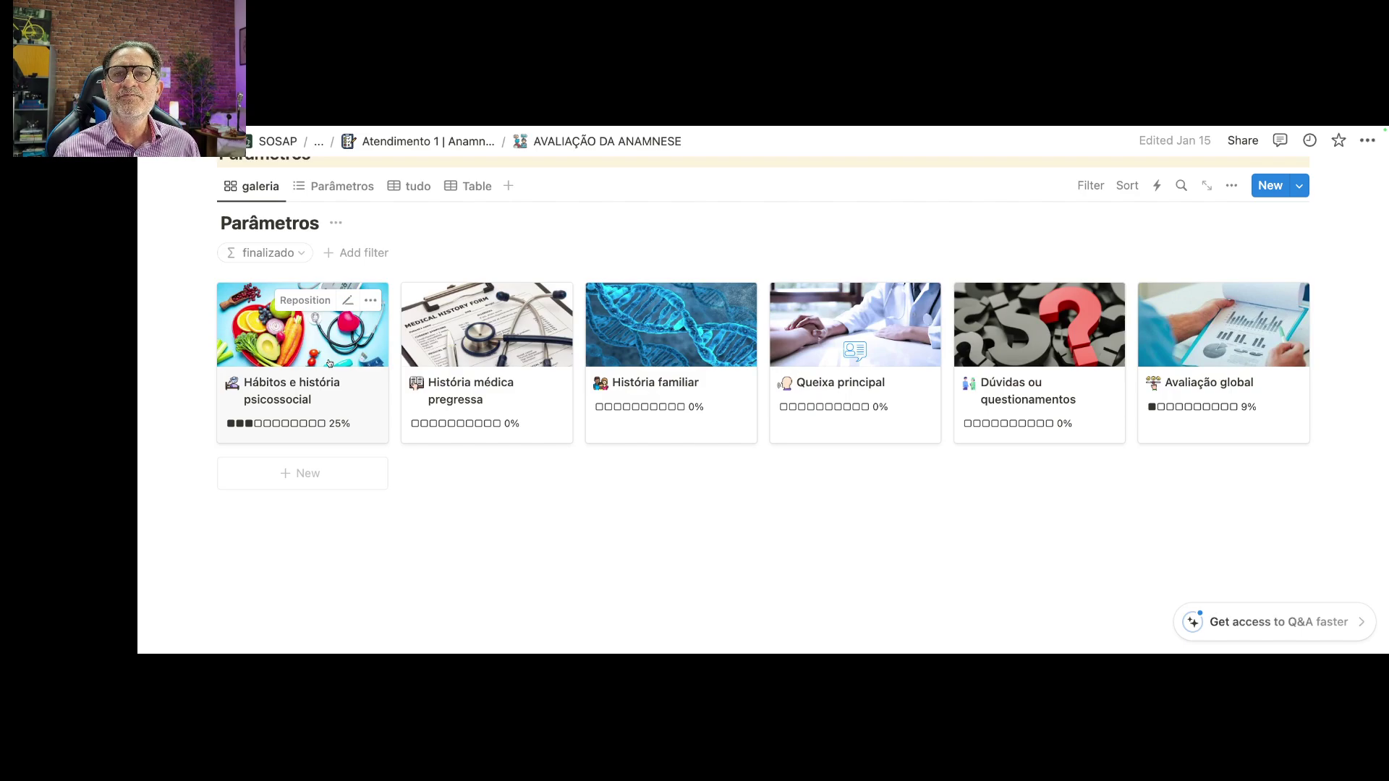
pyautogui.scroll(15, 329, 363)
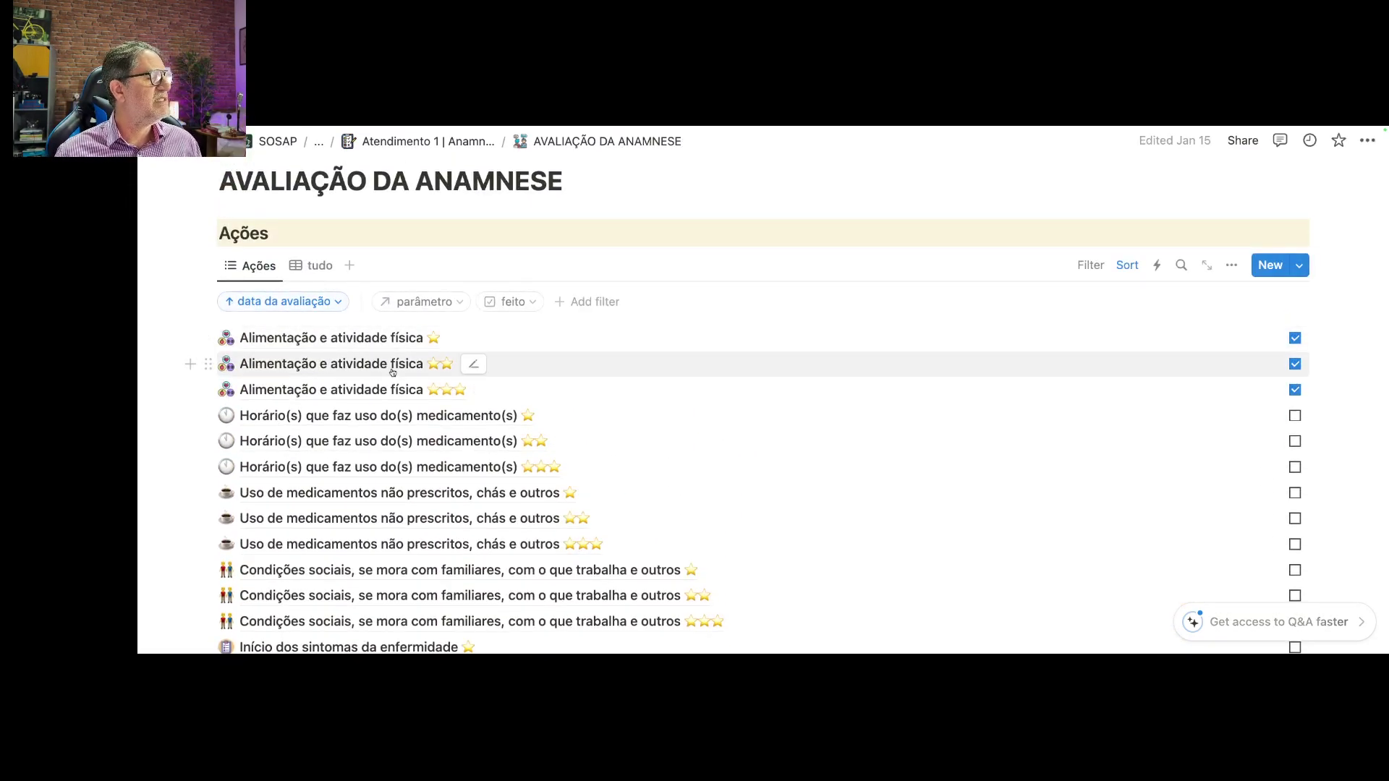
pyautogui.scroll(-15, 392, 373)
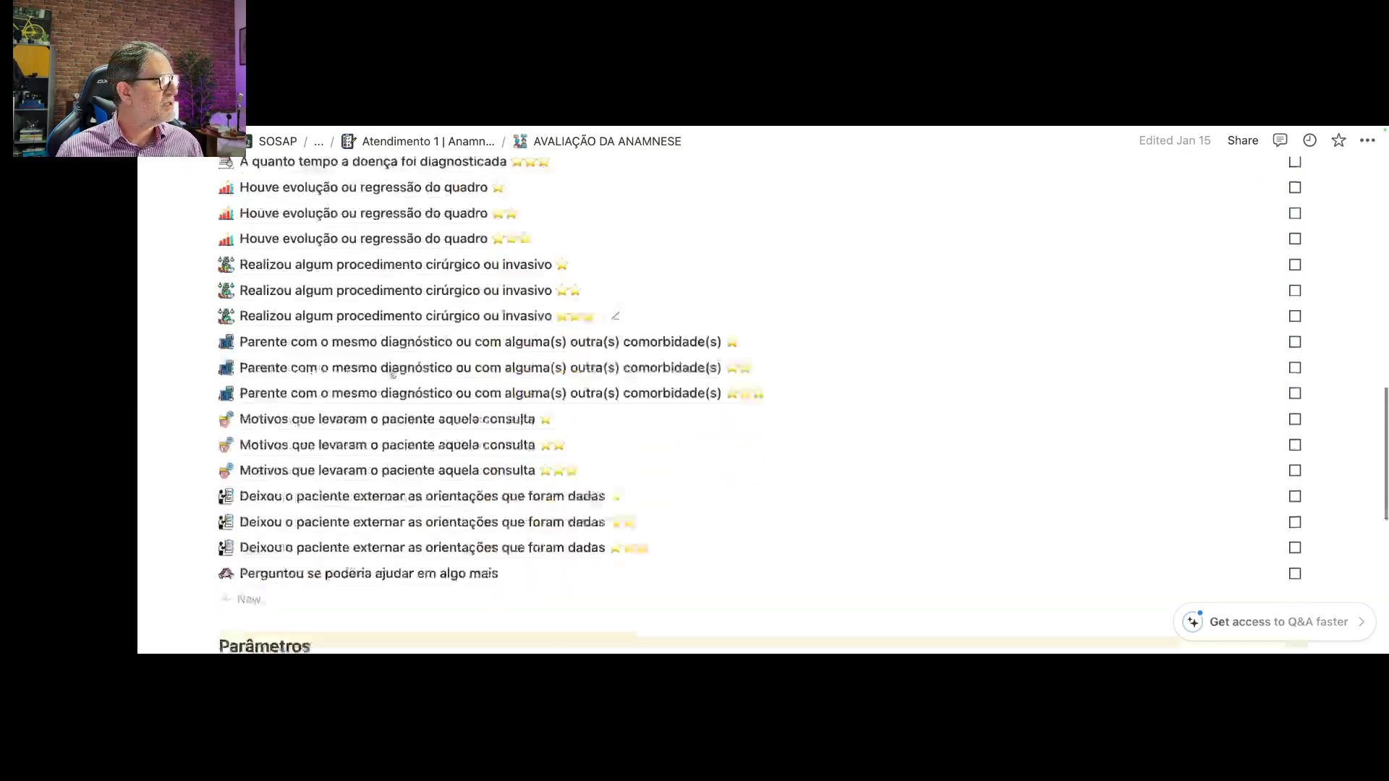
pyautogui.scroll(-1, 392, 373)
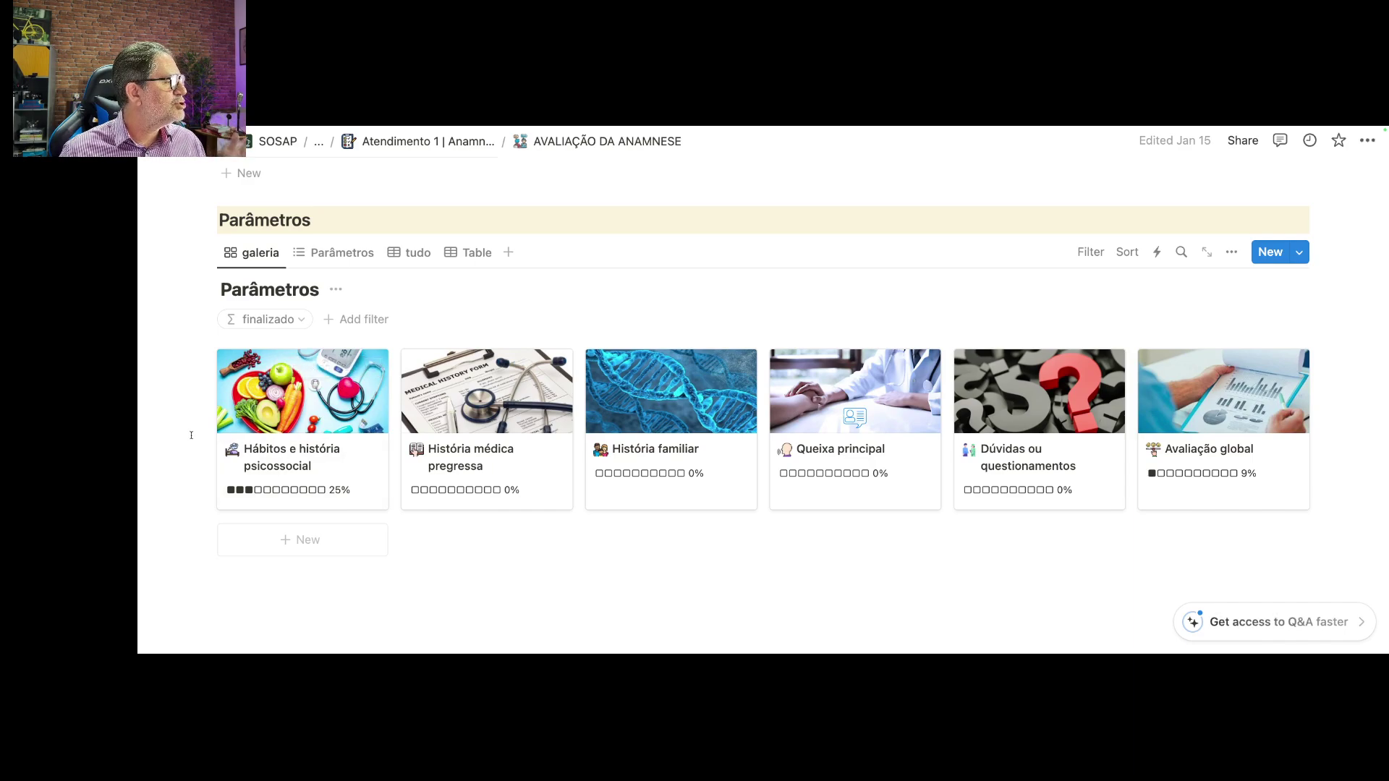
# - View the progresso and linked ações of the "Hábitos e história psicossocial" parameter, then close its card
pyautogui.click(296, 412)
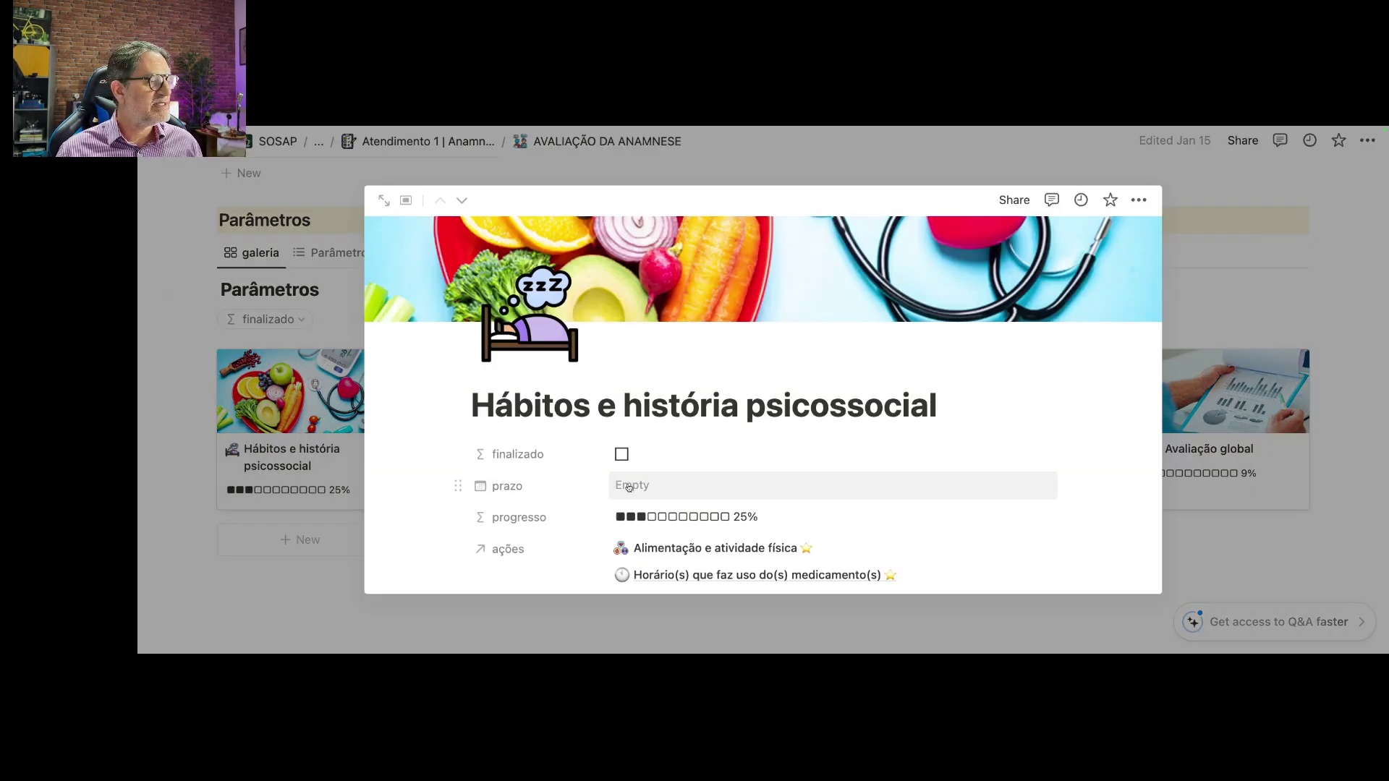
pyautogui.scroll(-5, 629, 487)
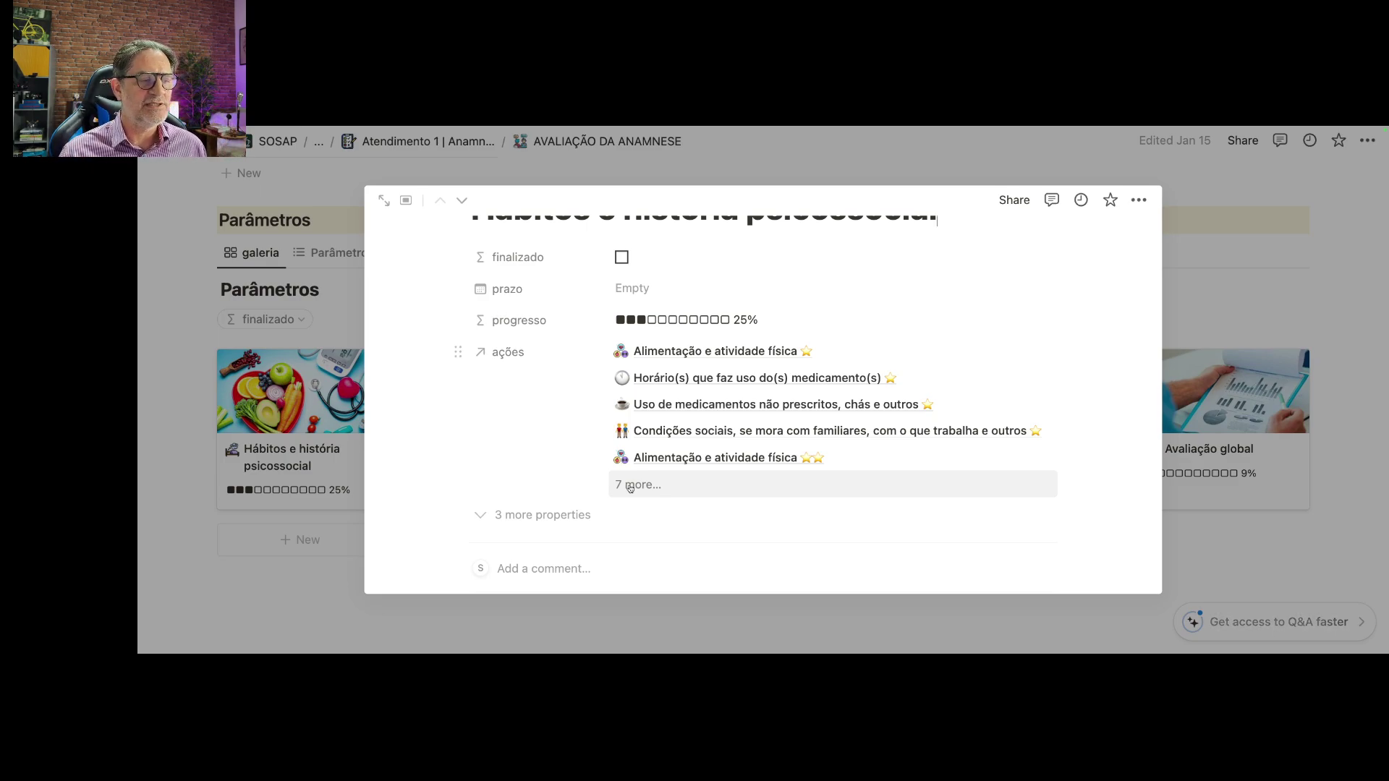
pyautogui.click(1264, 321)
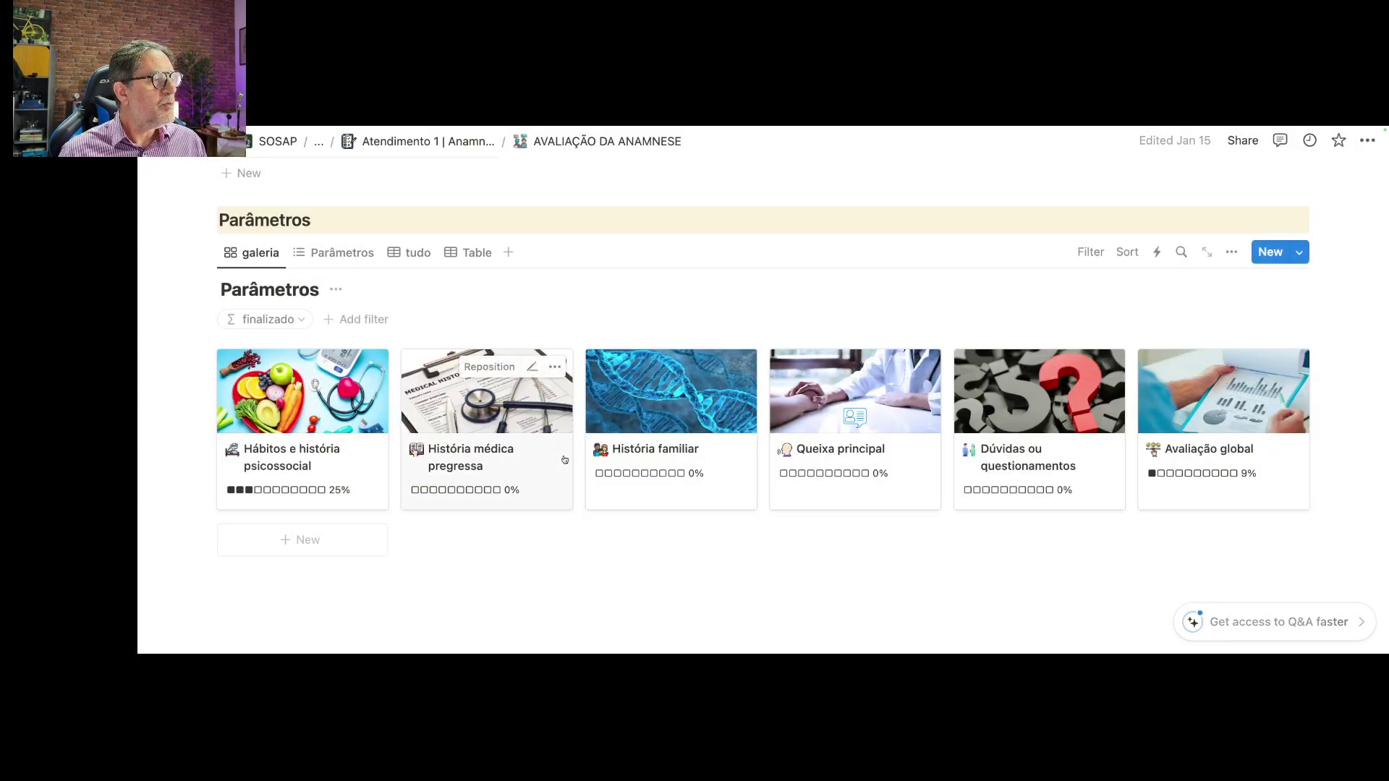
# - Review the remaining unmarked actions in the Ações list and the progress of the "Avaliação global" card
pyautogui.scroll(15, 564, 459)
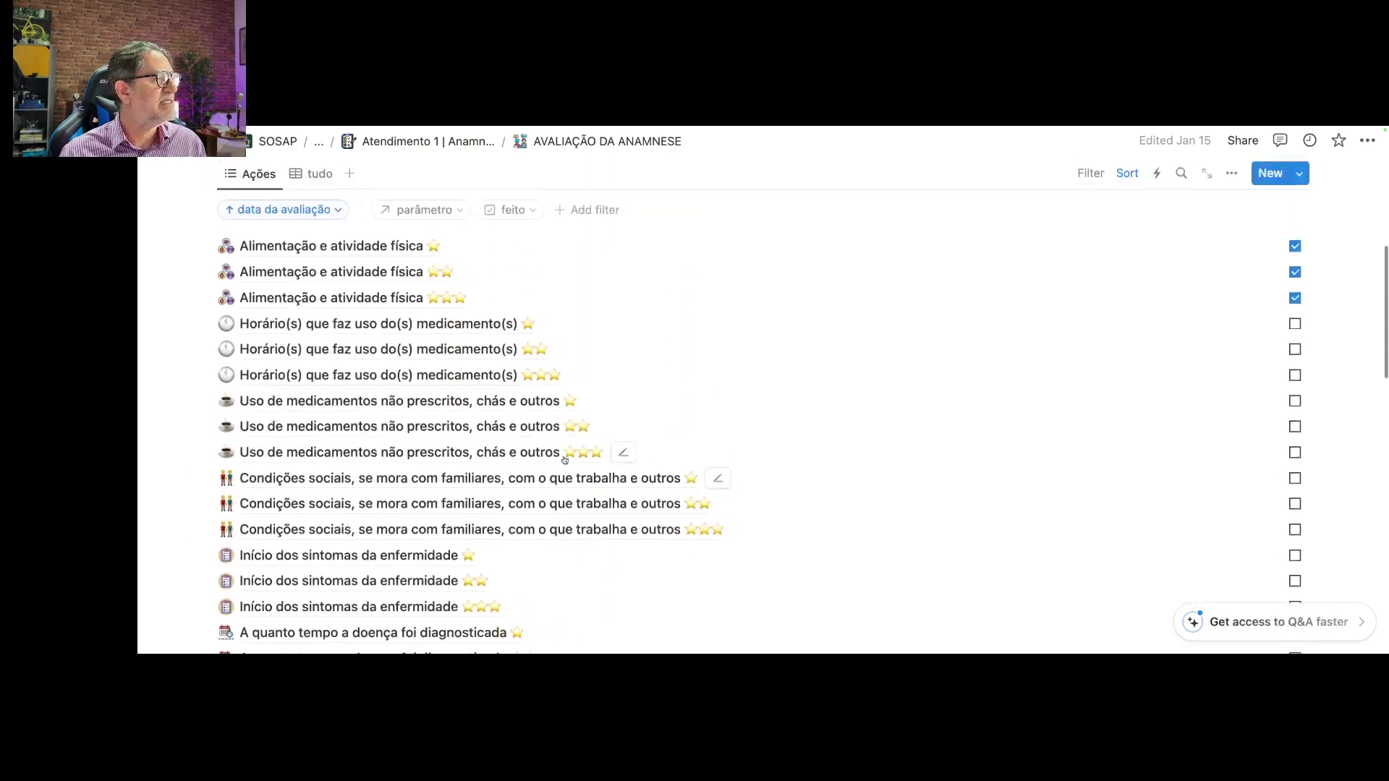
pyautogui.scroll(-5, 564, 460)
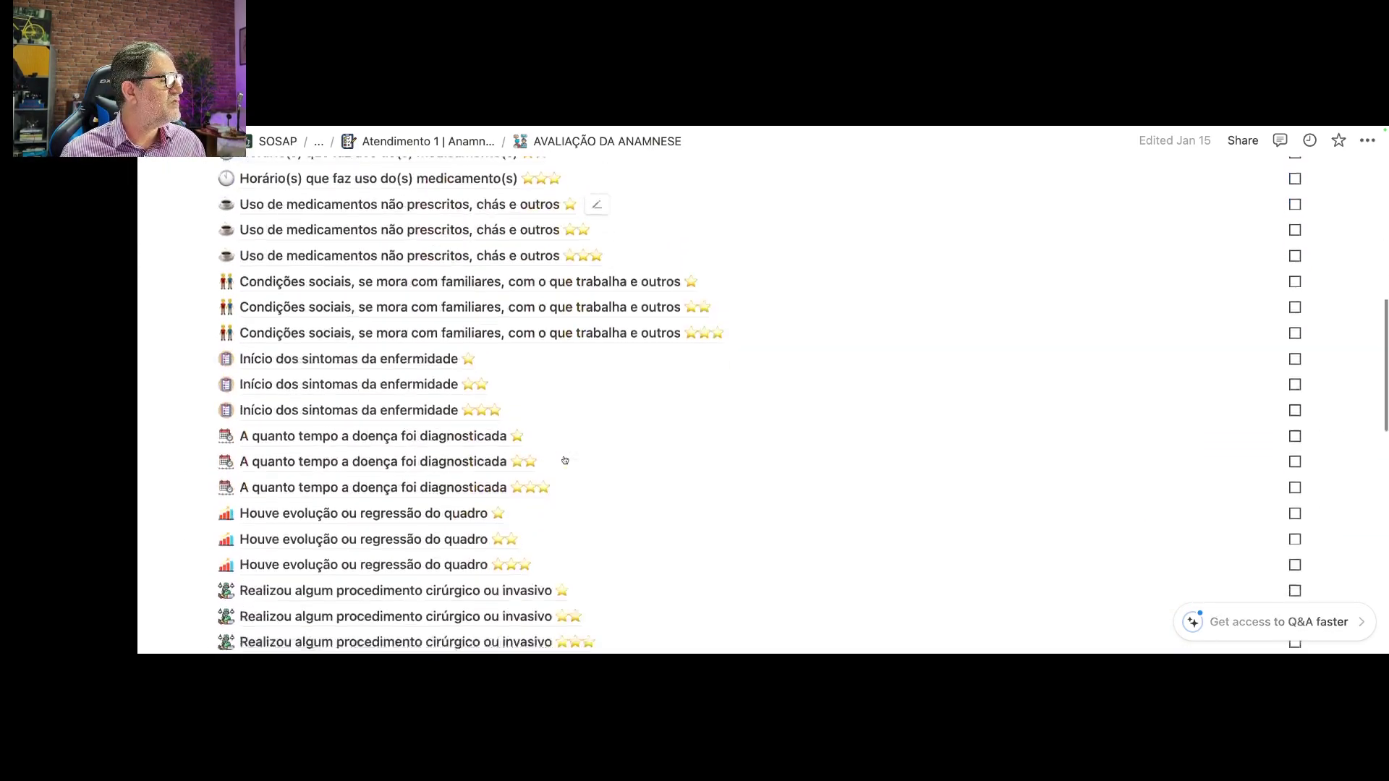
pyautogui.scroll(-10, 564, 460)
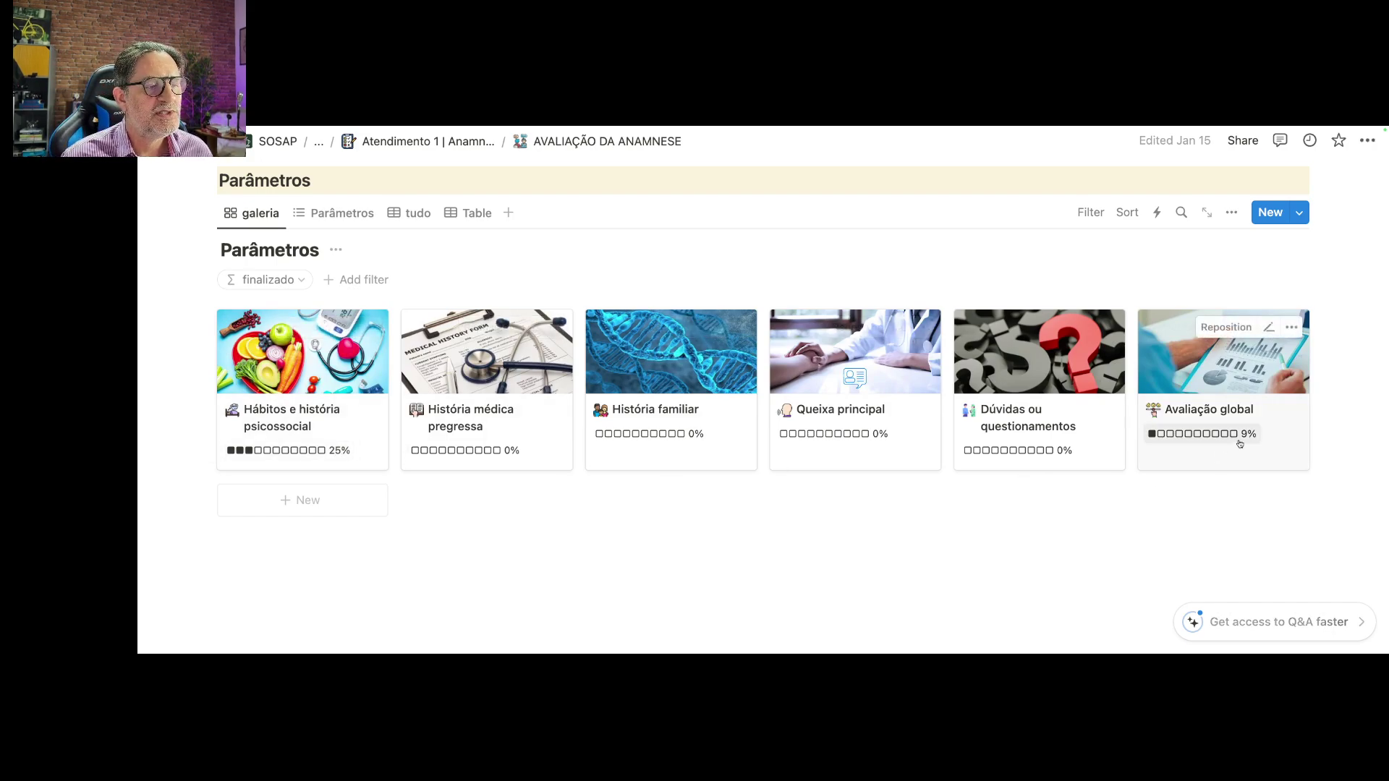
pyautogui.scroll(15, 1238, 444)
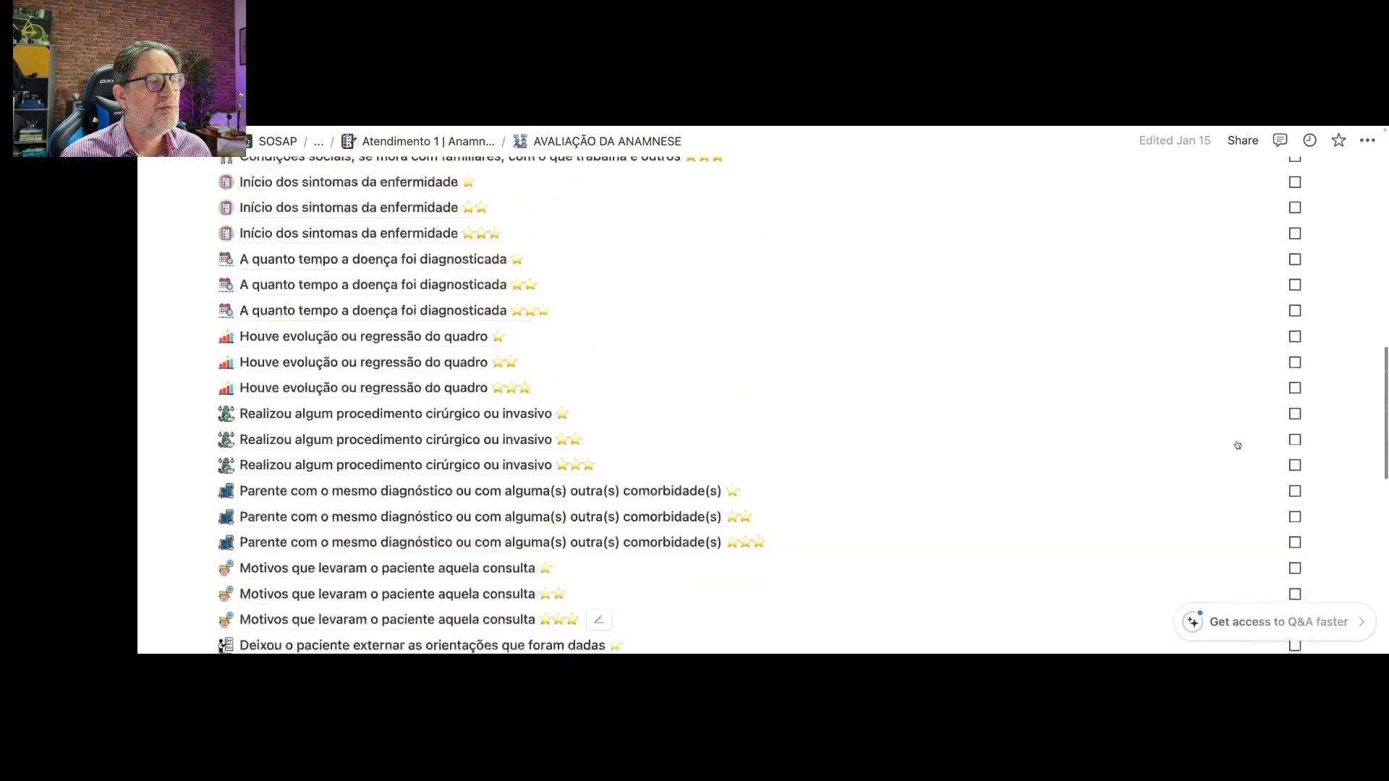
# - Read the description of the three-star "Horário(s) que faz uso do(s) medicamento(s)" action and close its page
pyautogui.scroll(2, 1235, 445)
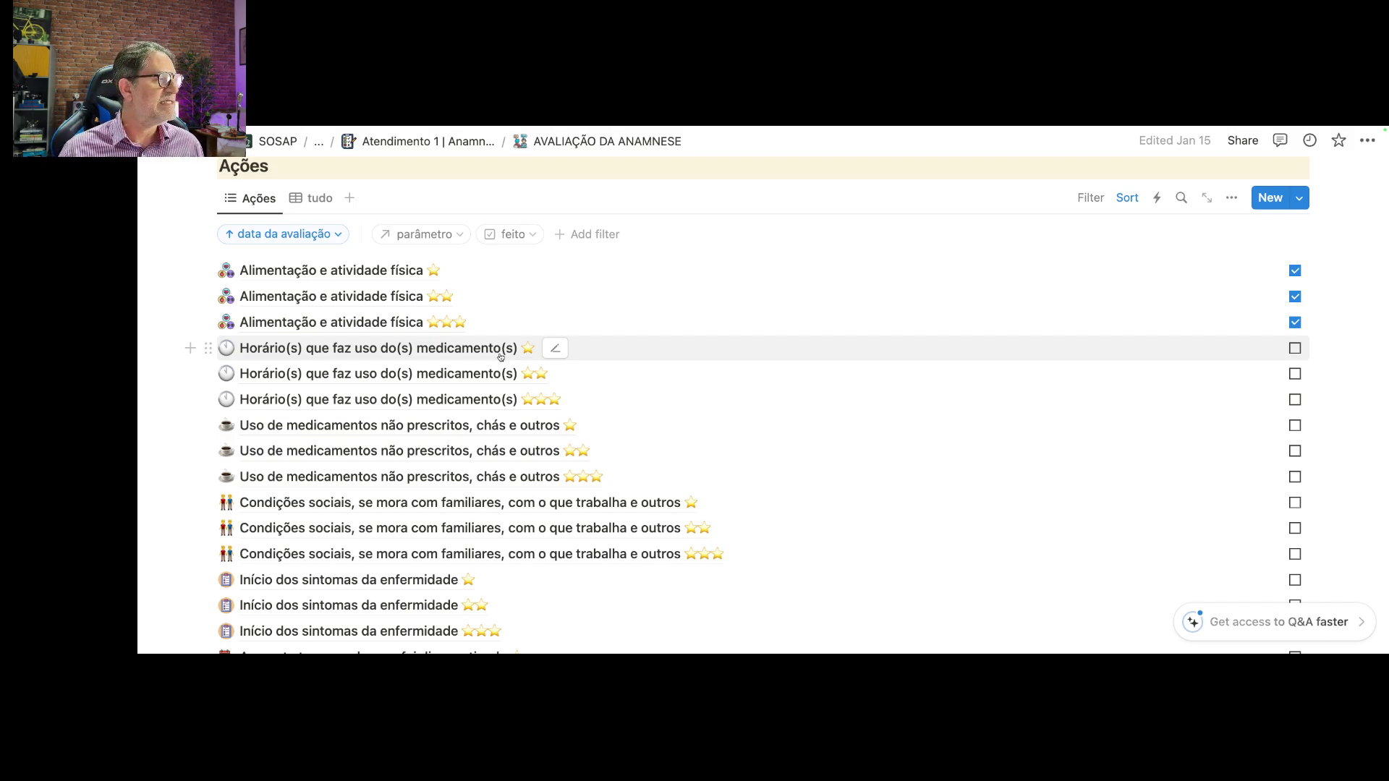
pyautogui.click(491, 403)
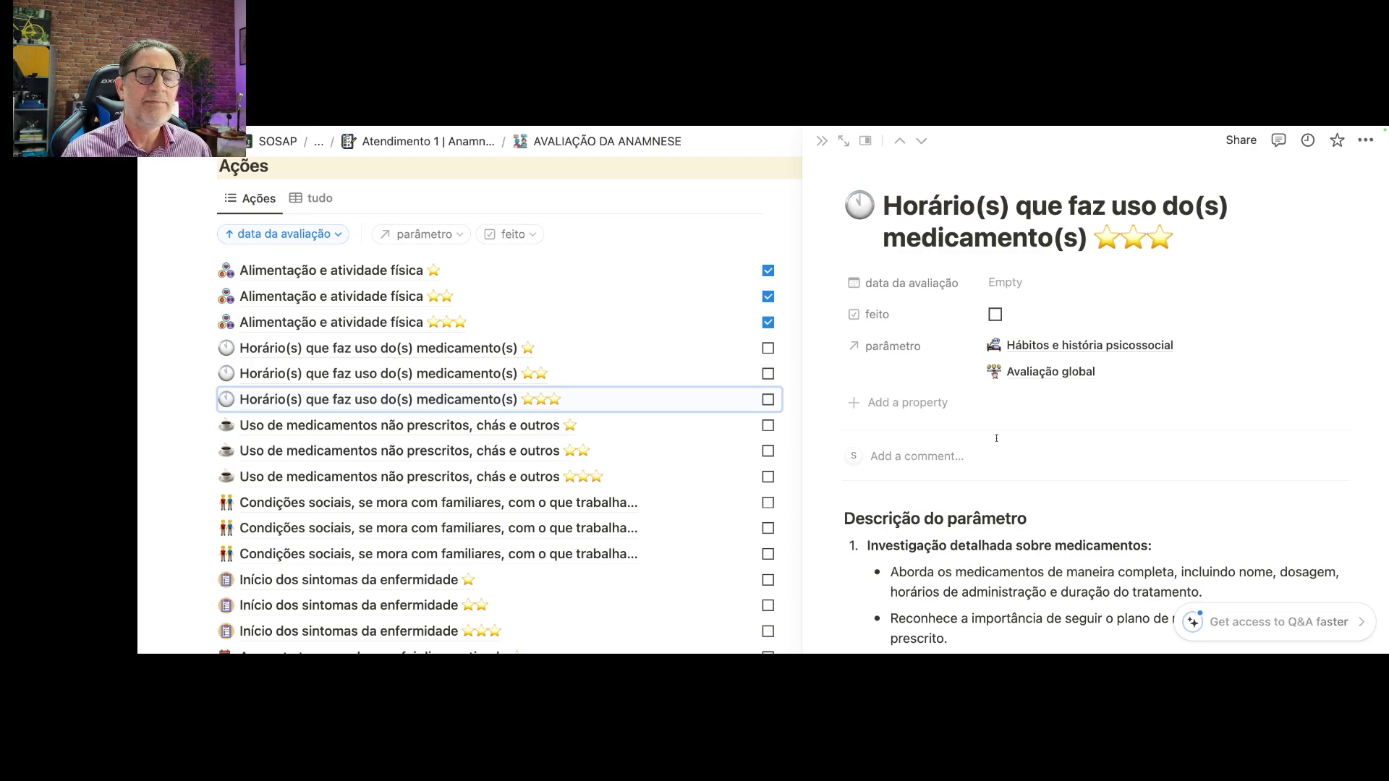
pyautogui.scroll(-5, 1042, 471)
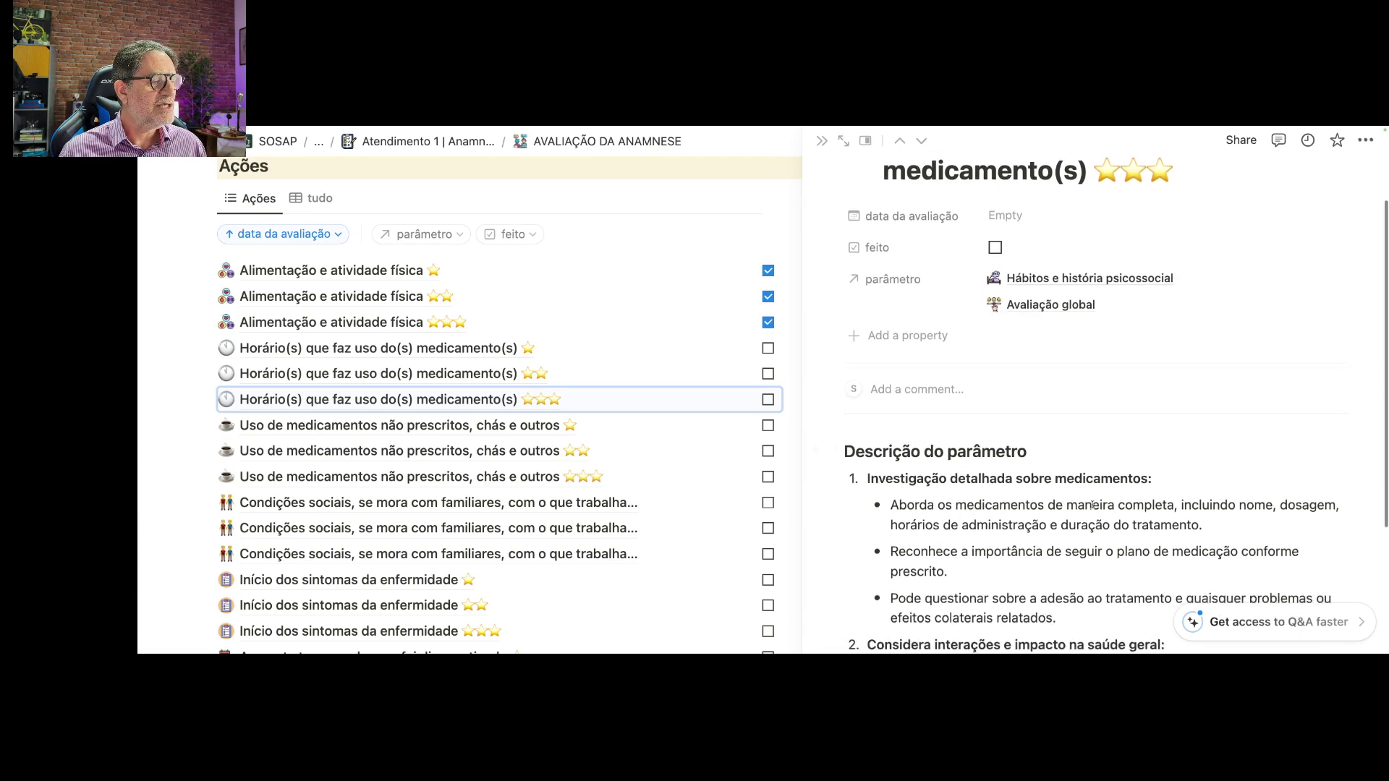
pyautogui.scroll(-2, 1090, 504)
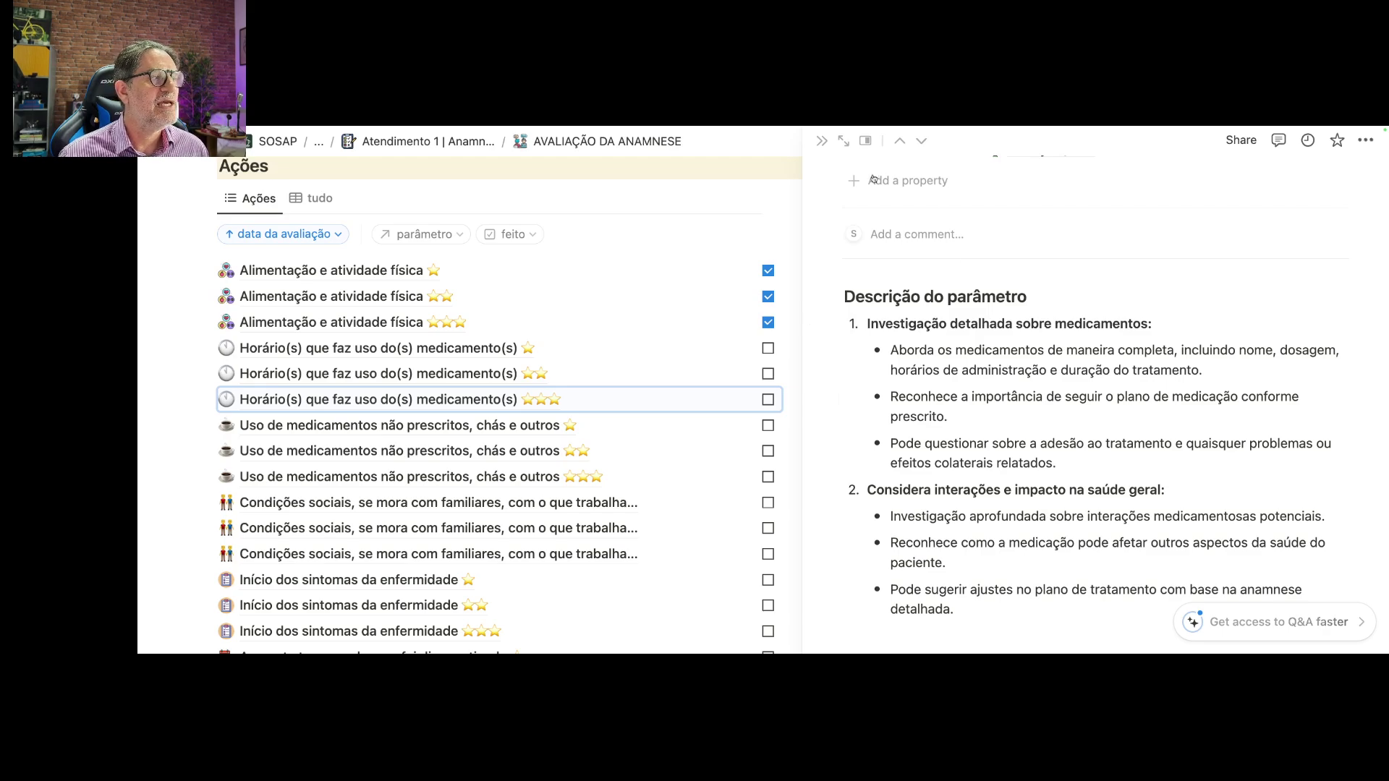
pyautogui.click(821, 141)
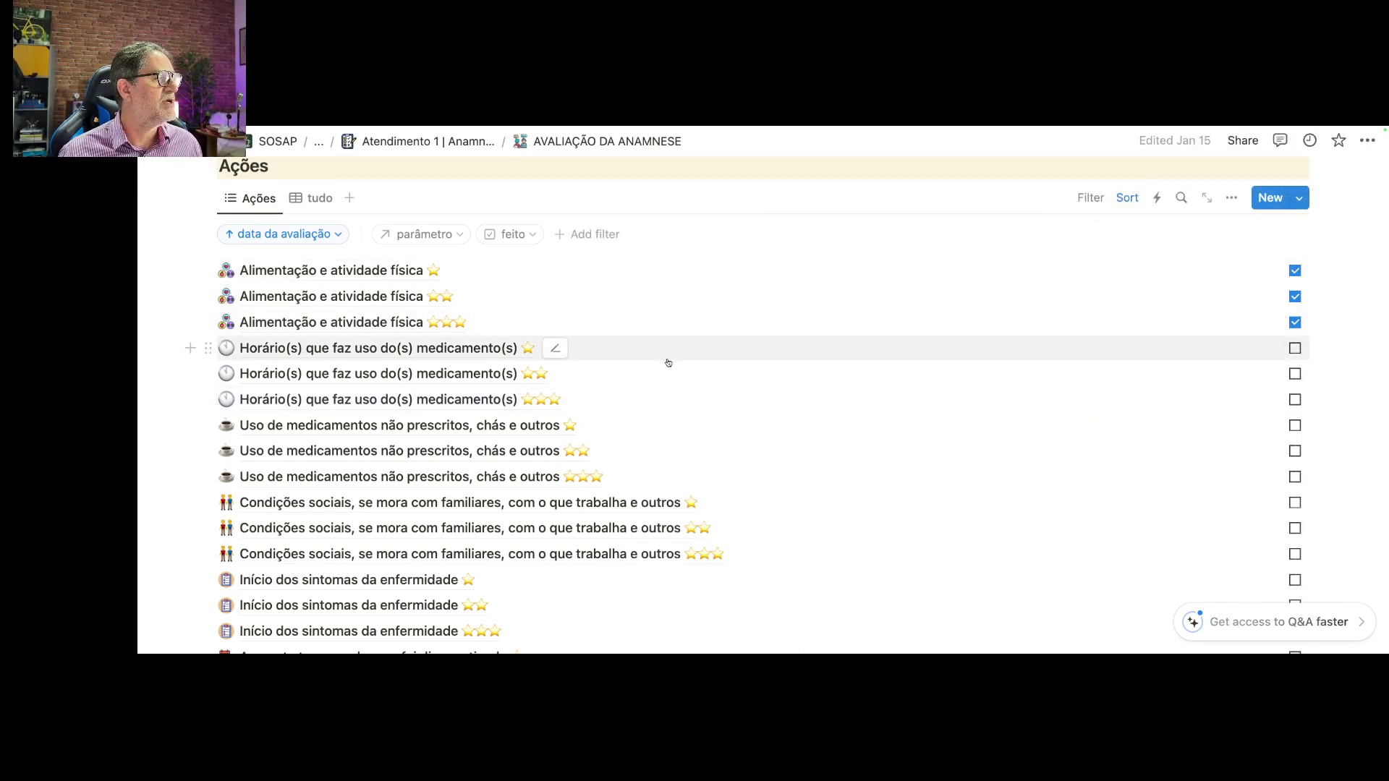
# - Mark the one- and two-star "Horário(s) que faz uso do(s) medicamento(s)" actions as feito and check the "Avaliação global" card's progress
pyautogui.click(1294, 349)
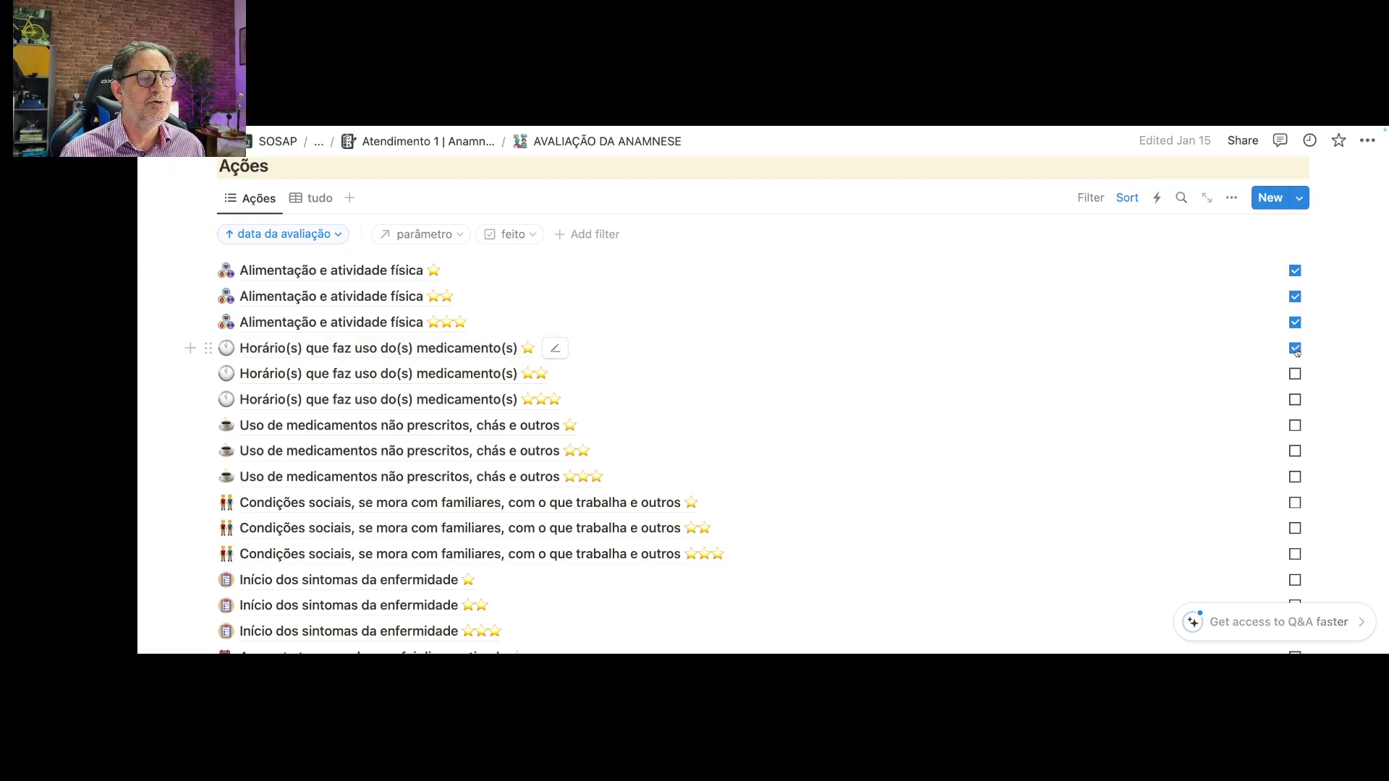
pyautogui.click(1295, 374)
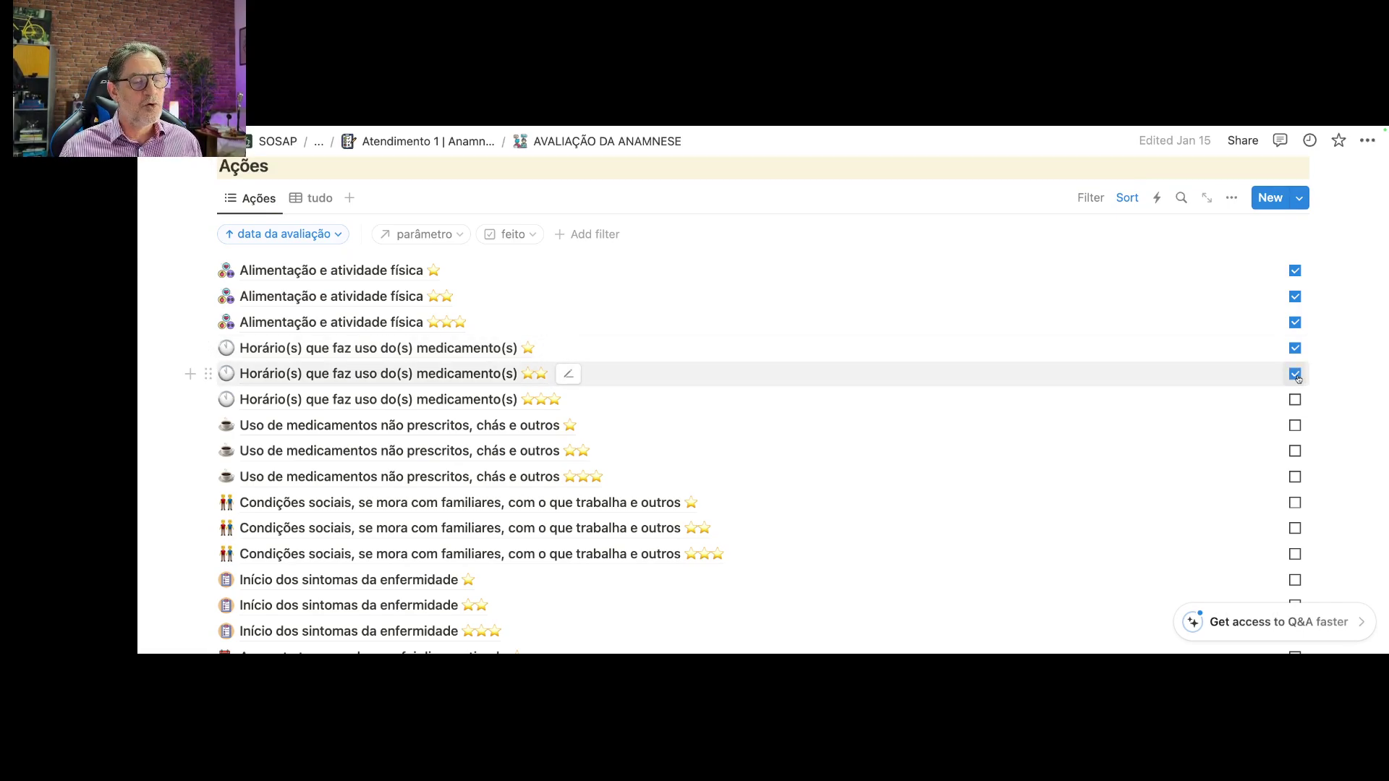
pyautogui.scroll(-12, 1297, 378)
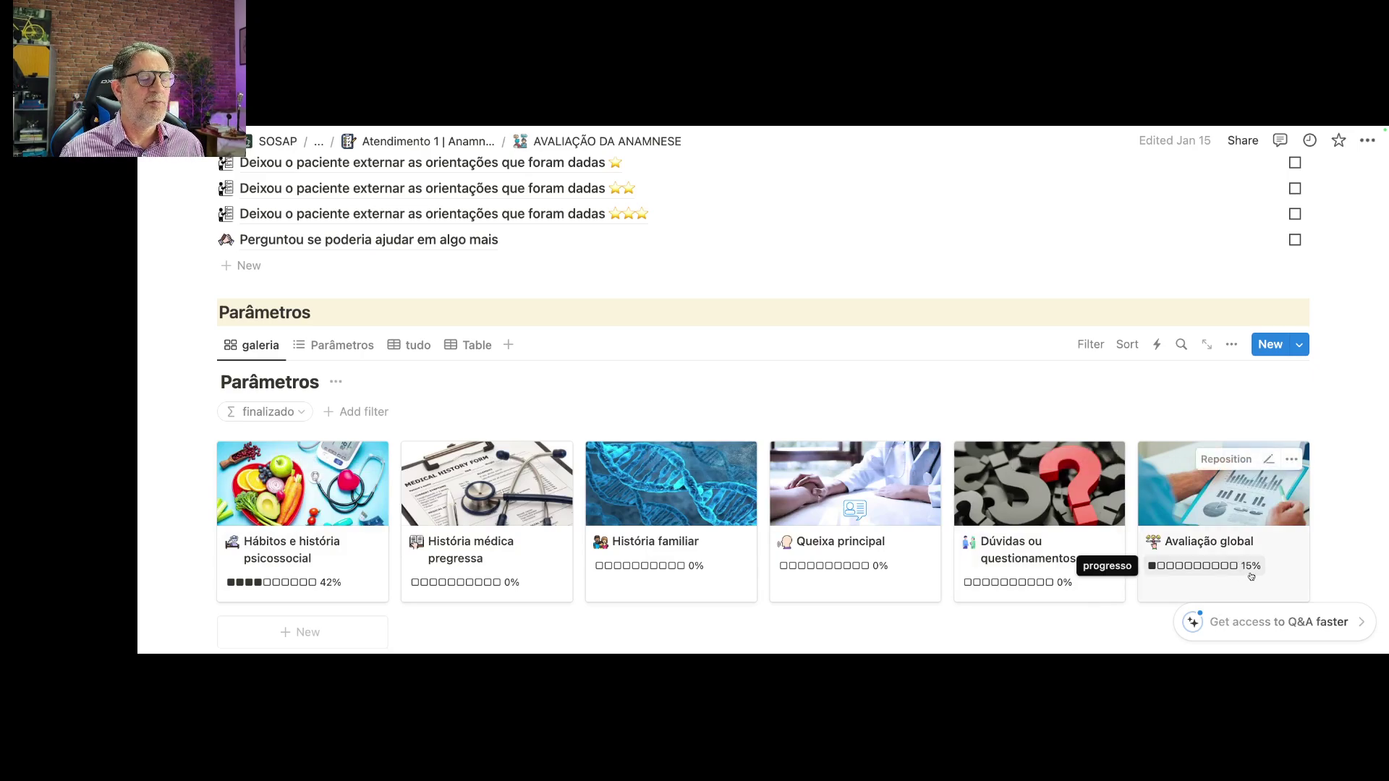
# - Mark the one-star "Uso de medicamentos não prescritos, chás e outros" action and the one- and two-star "Condições sociais" actions as feito
pyautogui.scroll(15, 1242, 567)
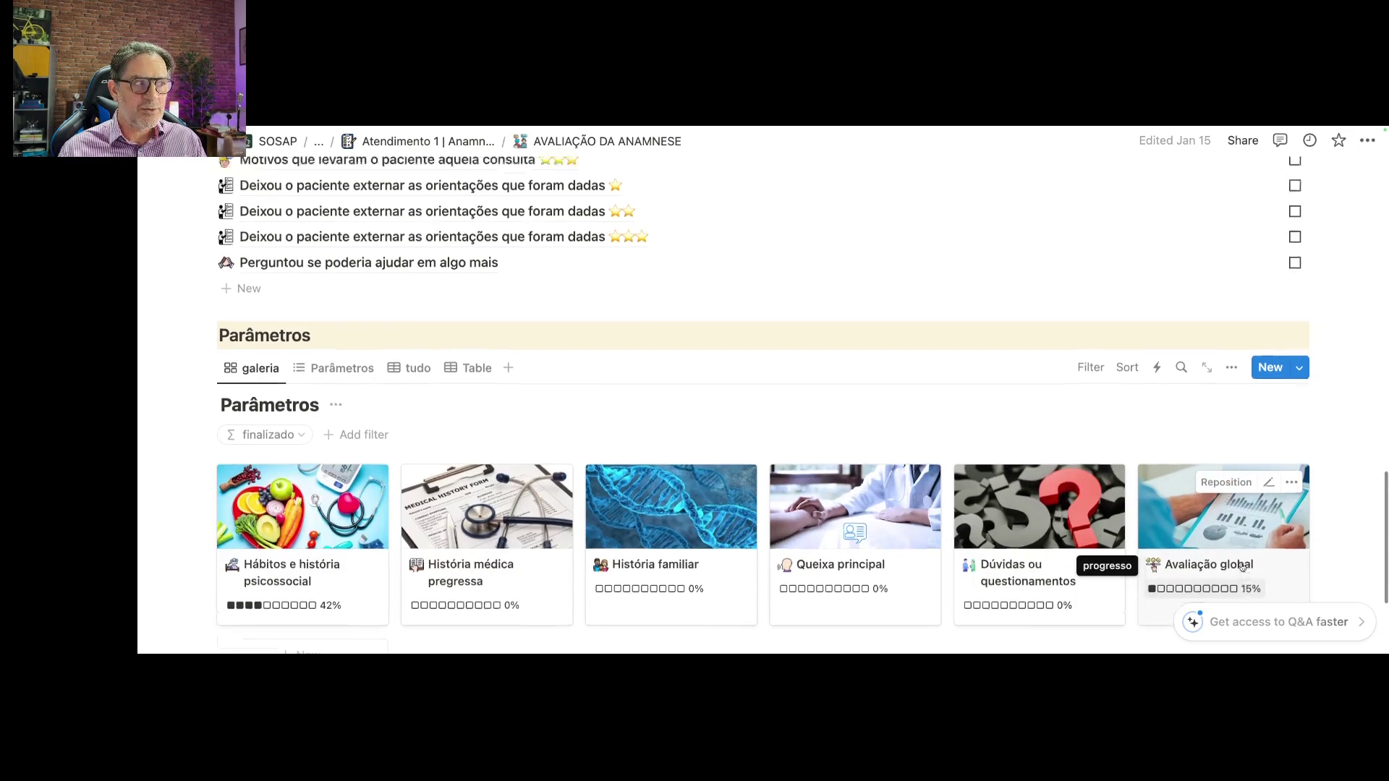
pyautogui.scroll(4, 1241, 567)
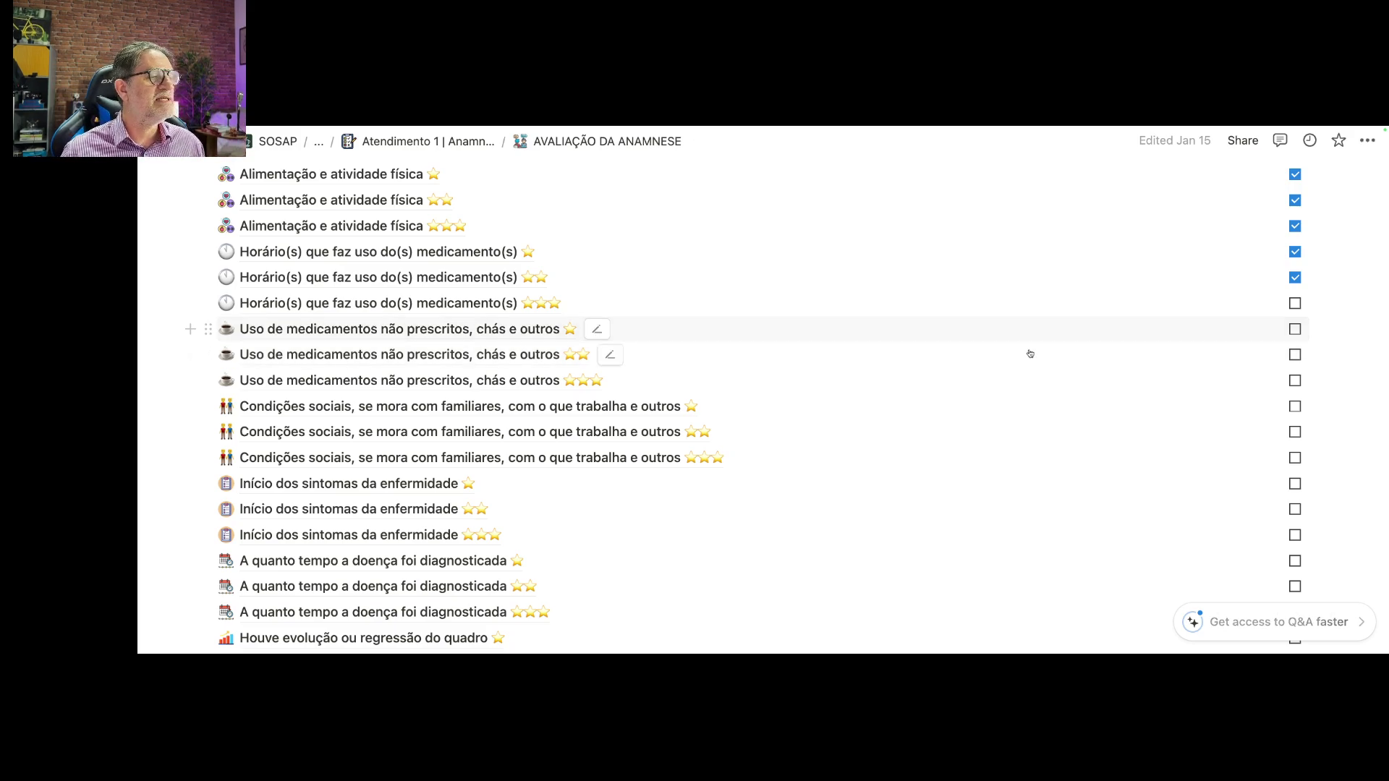
pyautogui.click(1294, 330)
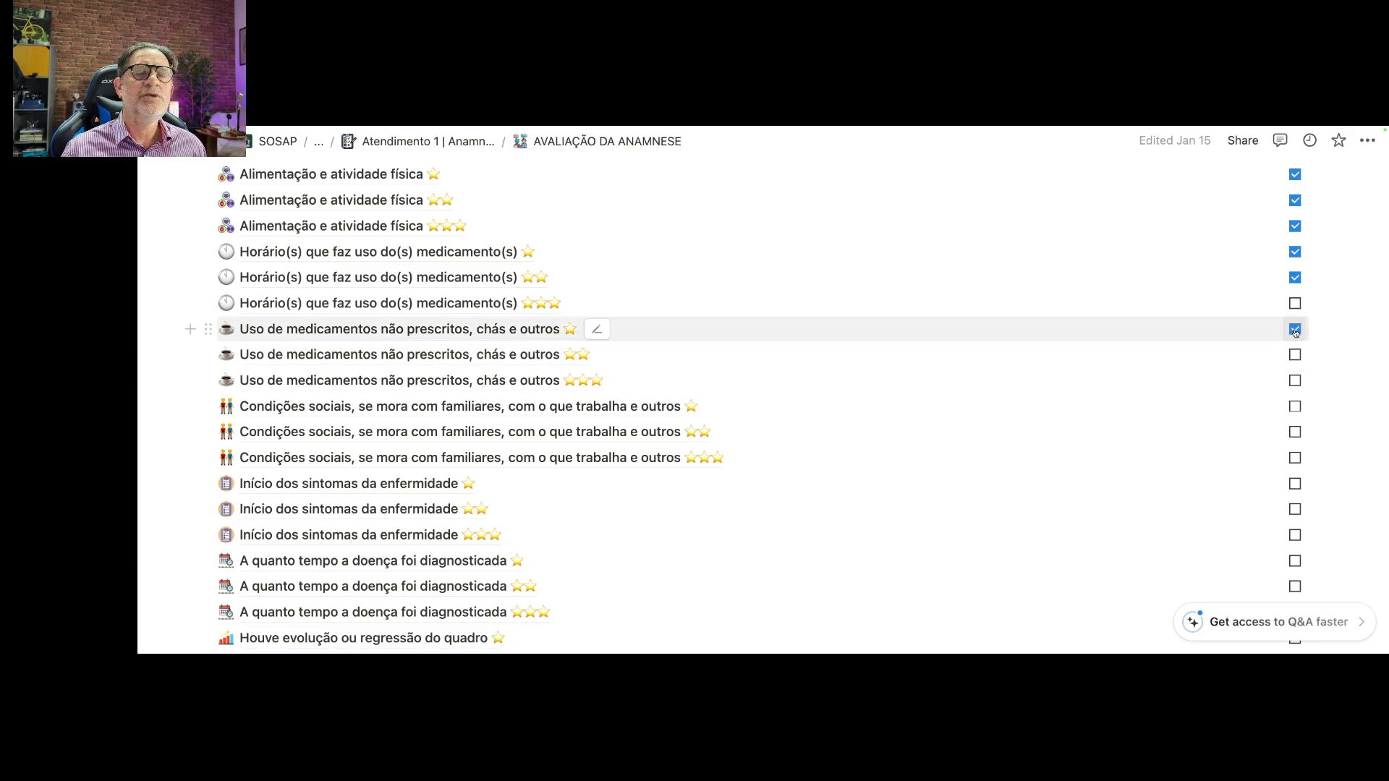
pyautogui.scroll(-3, 1295, 330)
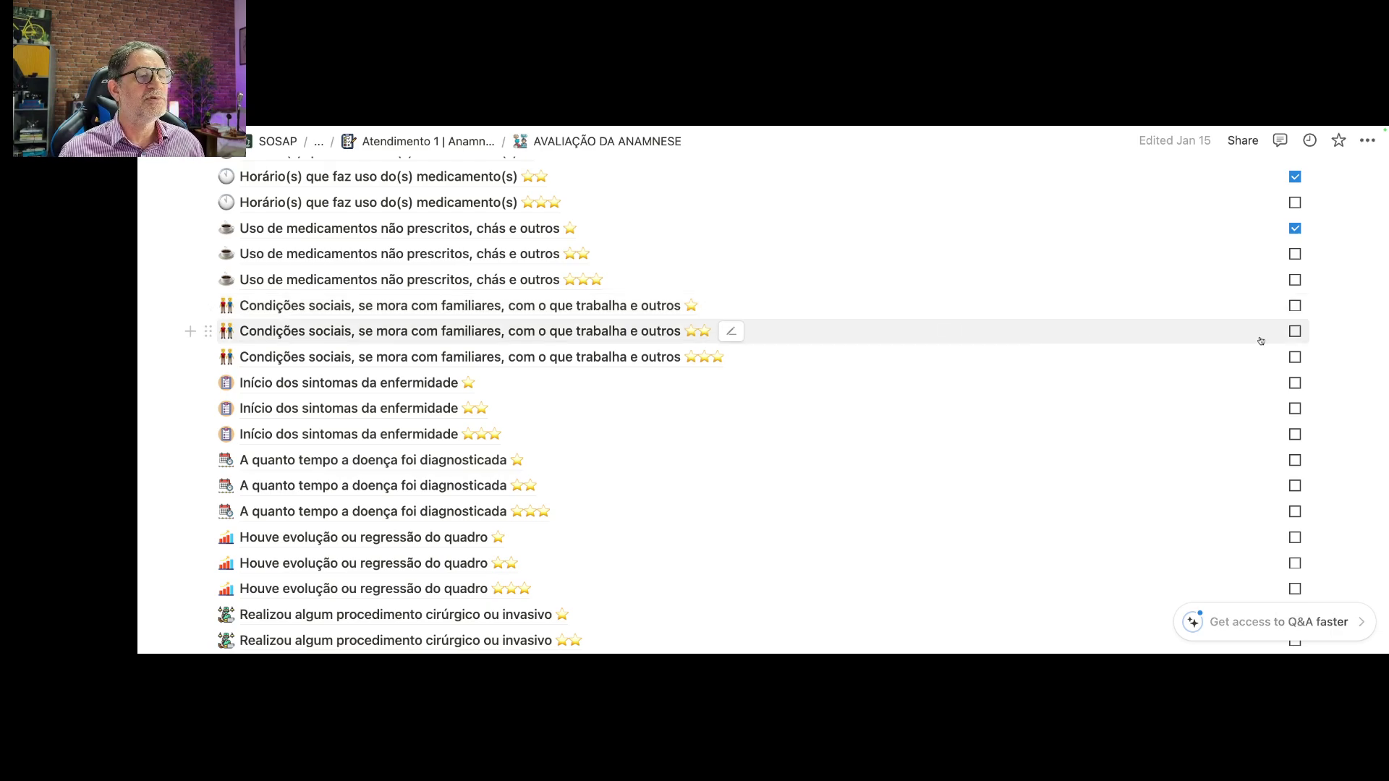
pyautogui.click(1295, 306)
pyautogui.click(1295, 332)
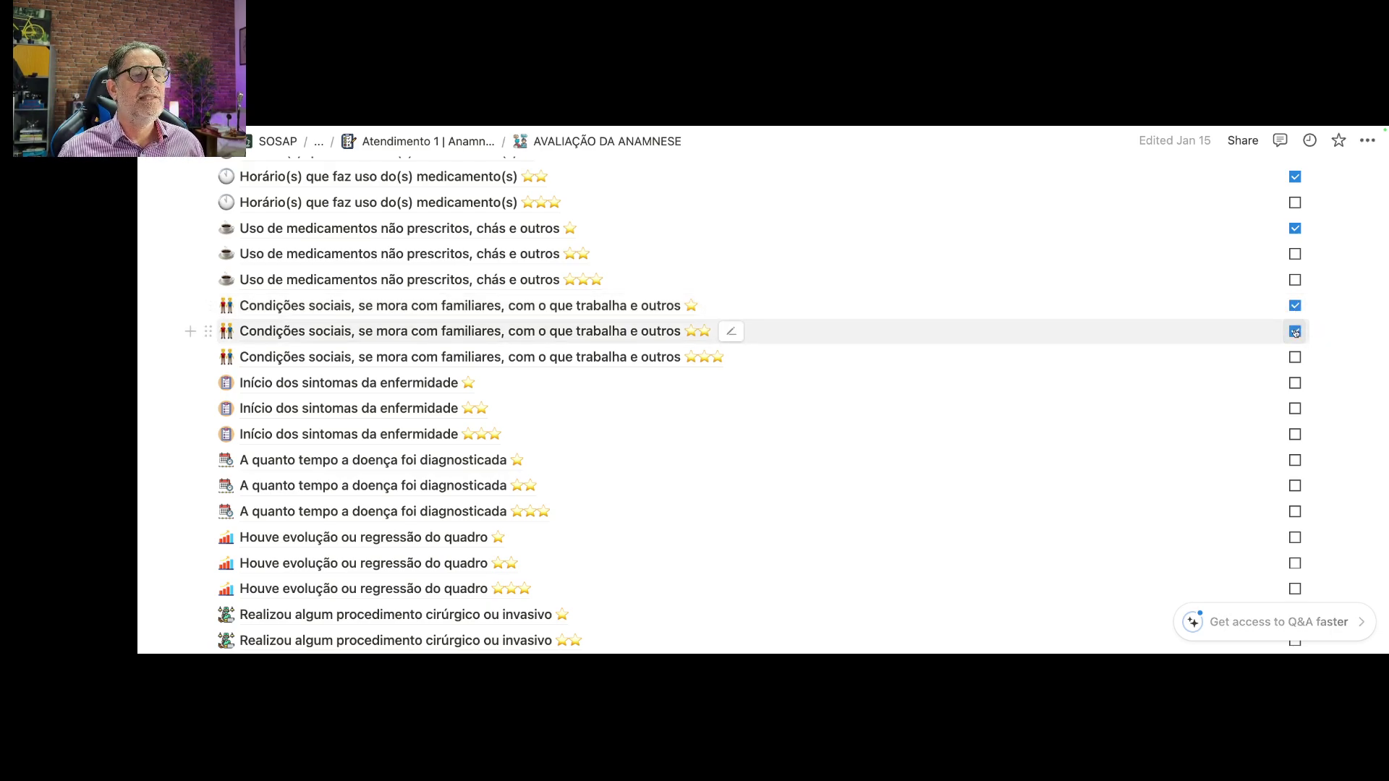
# - Mark all three "Início dos sintomas da enfermidade" actions and the one- and two-star "A quanto tempo a doença foi diagnosticada" actions as feito
pyautogui.scroll(-3, 1295, 331)
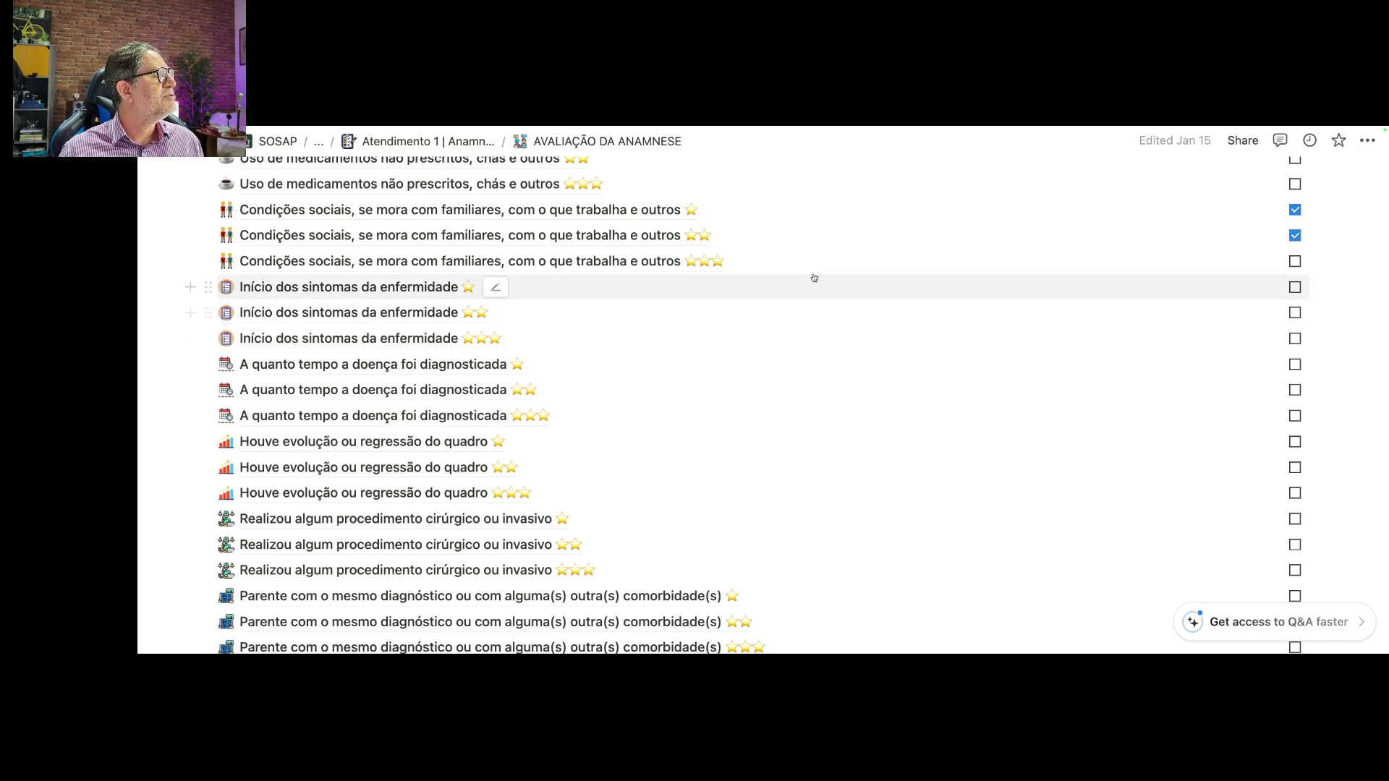
pyautogui.click(1295, 287)
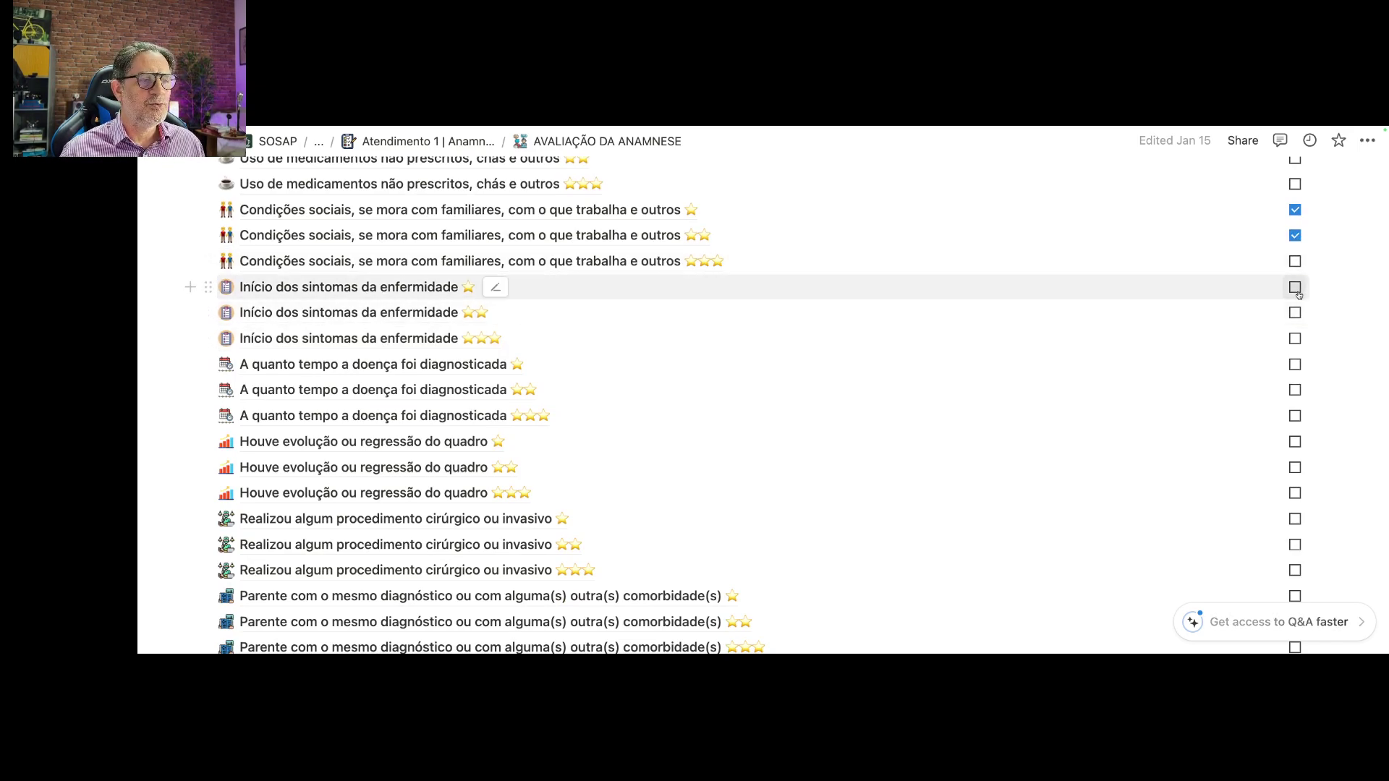
pyautogui.click(1294, 311)
pyautogui.click(1294, 339)
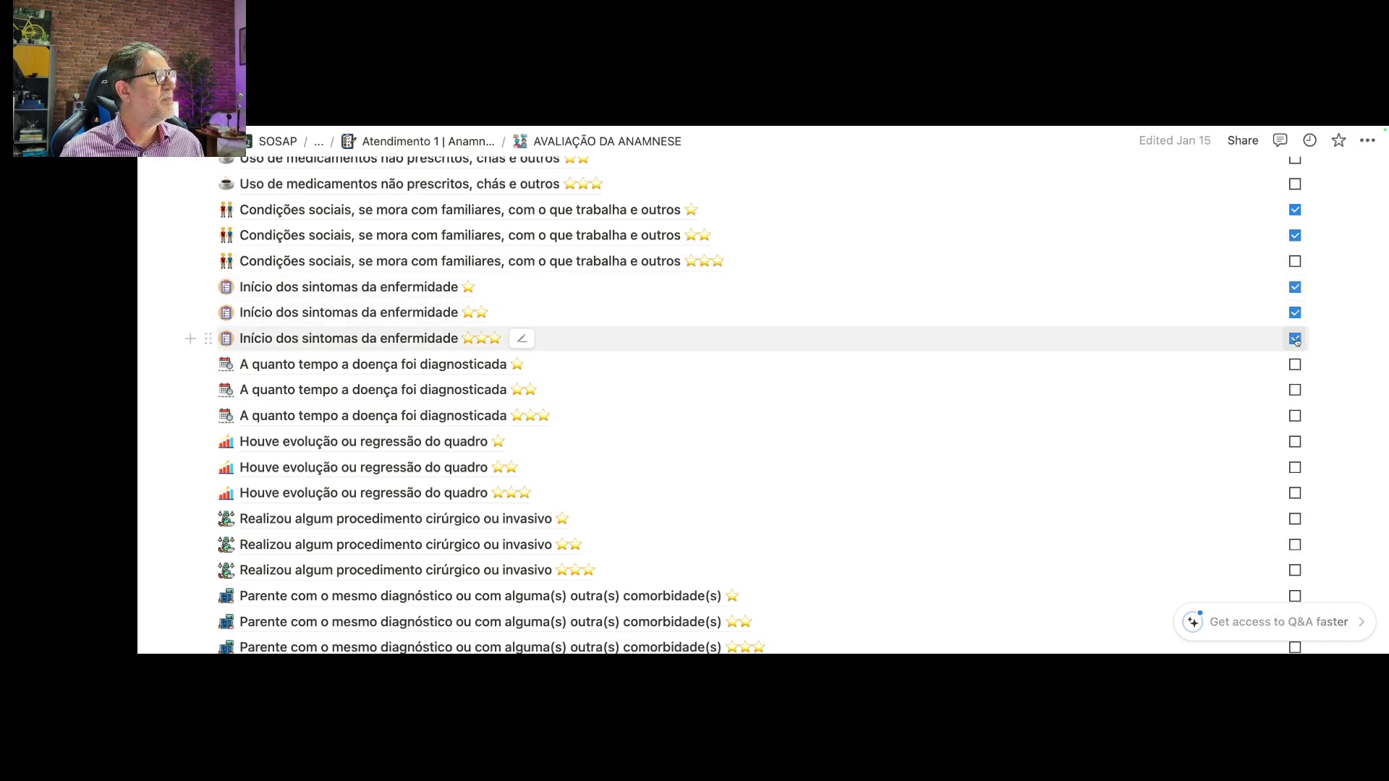
pyautogui.scroll(-2, 1171, 345)
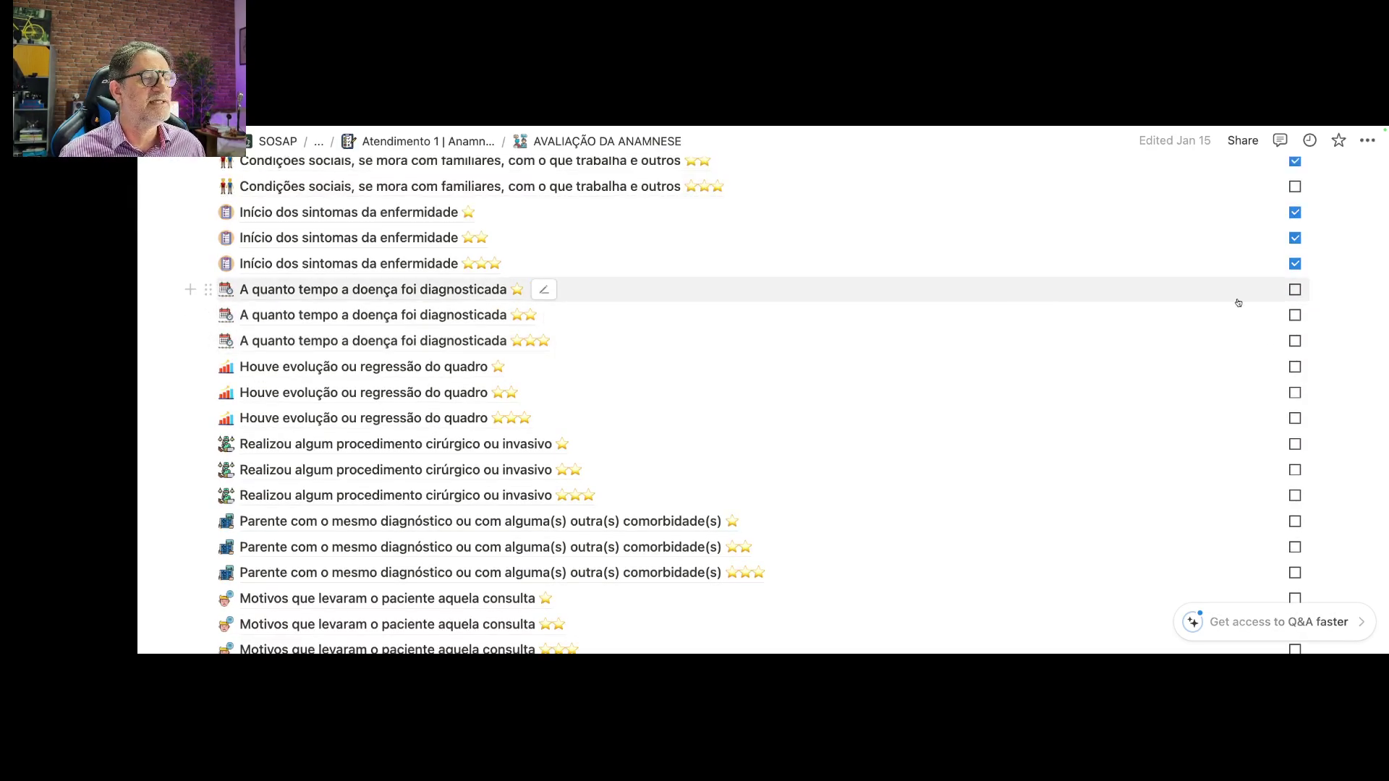
pyautogui.click(1294, 290)
pyautogui.click(1295, 315)
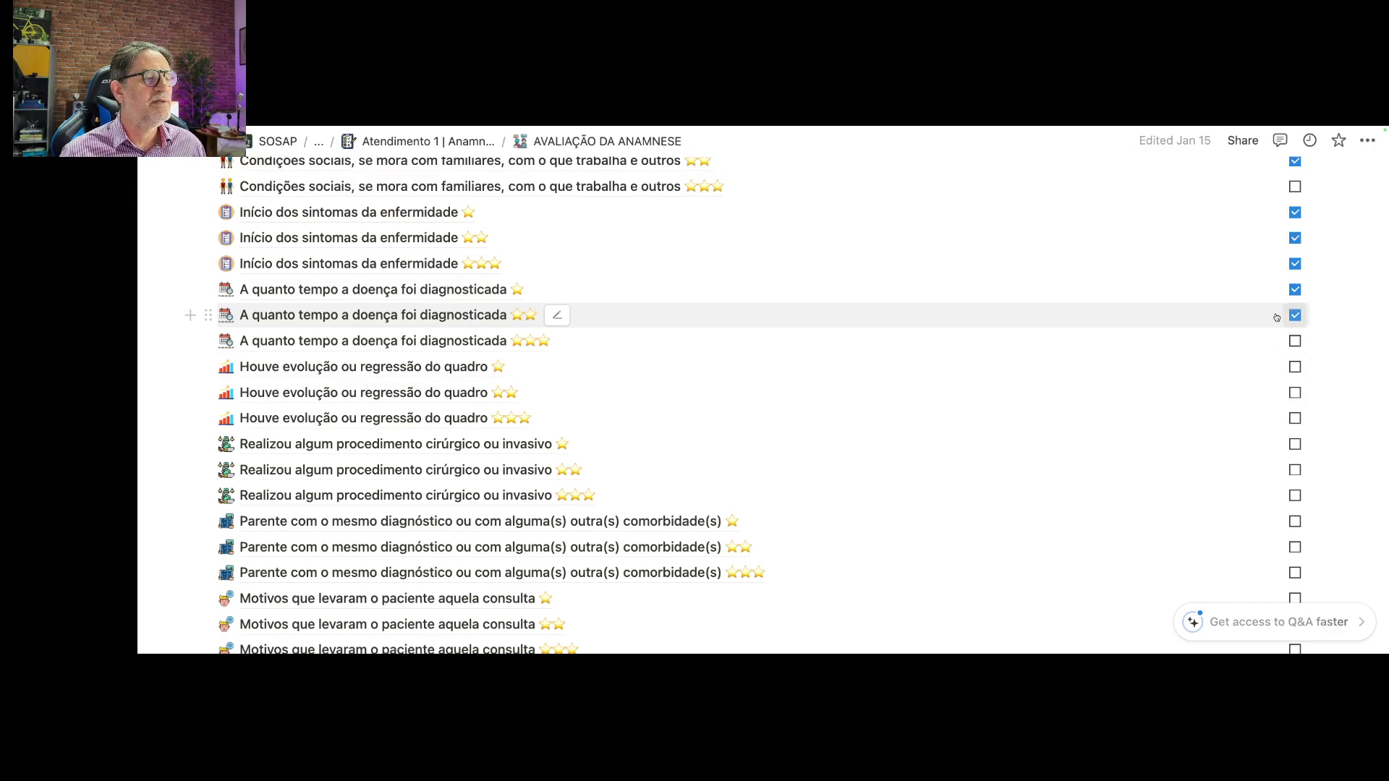
# - Mark the one-star "Houve evolução ou regressão do quadro" and the one- and two-star "Realizou algum procedimento cirúrgico ou invasivo" actions as feito
pyautogui.scroll(-2, 1229, 311)
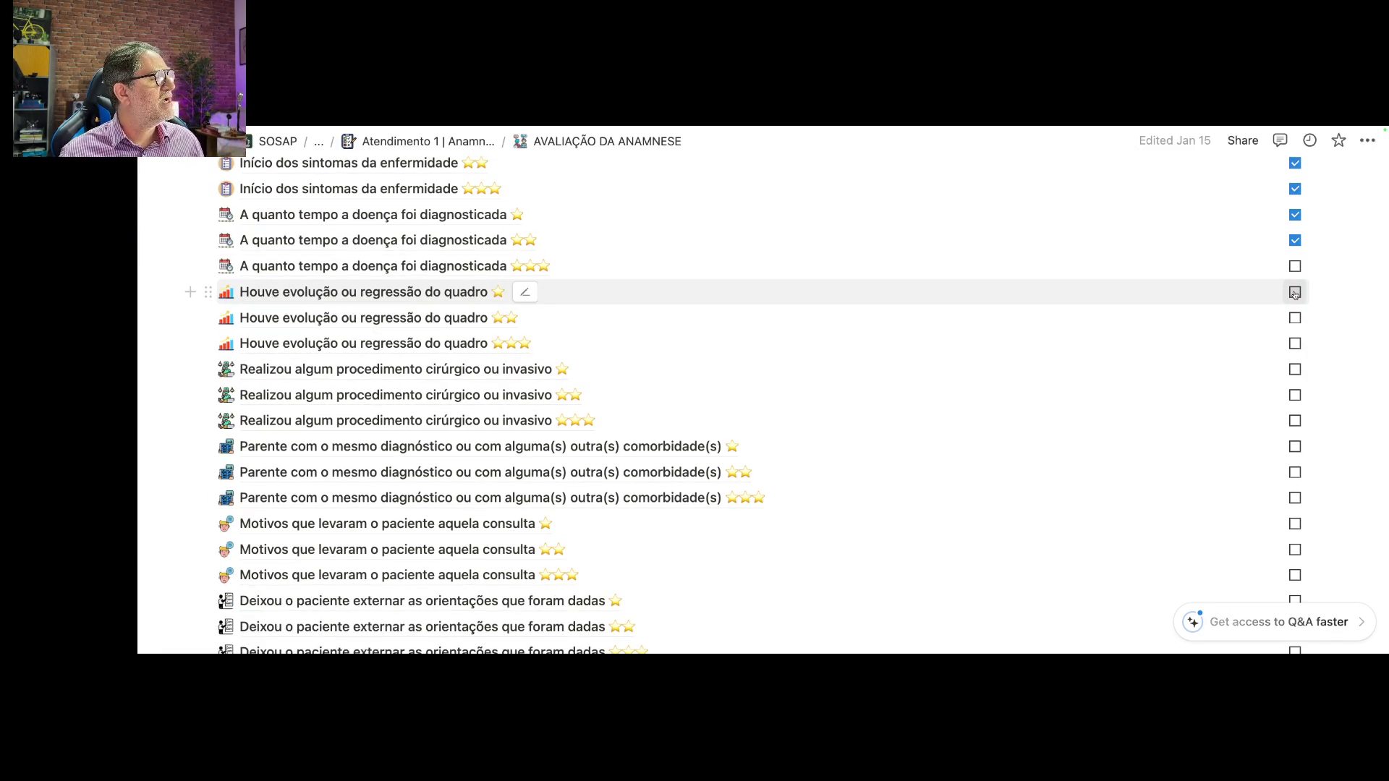
pyautogui.click(1295, 292)
pyautogui.scroll(-2, 1183, 329)
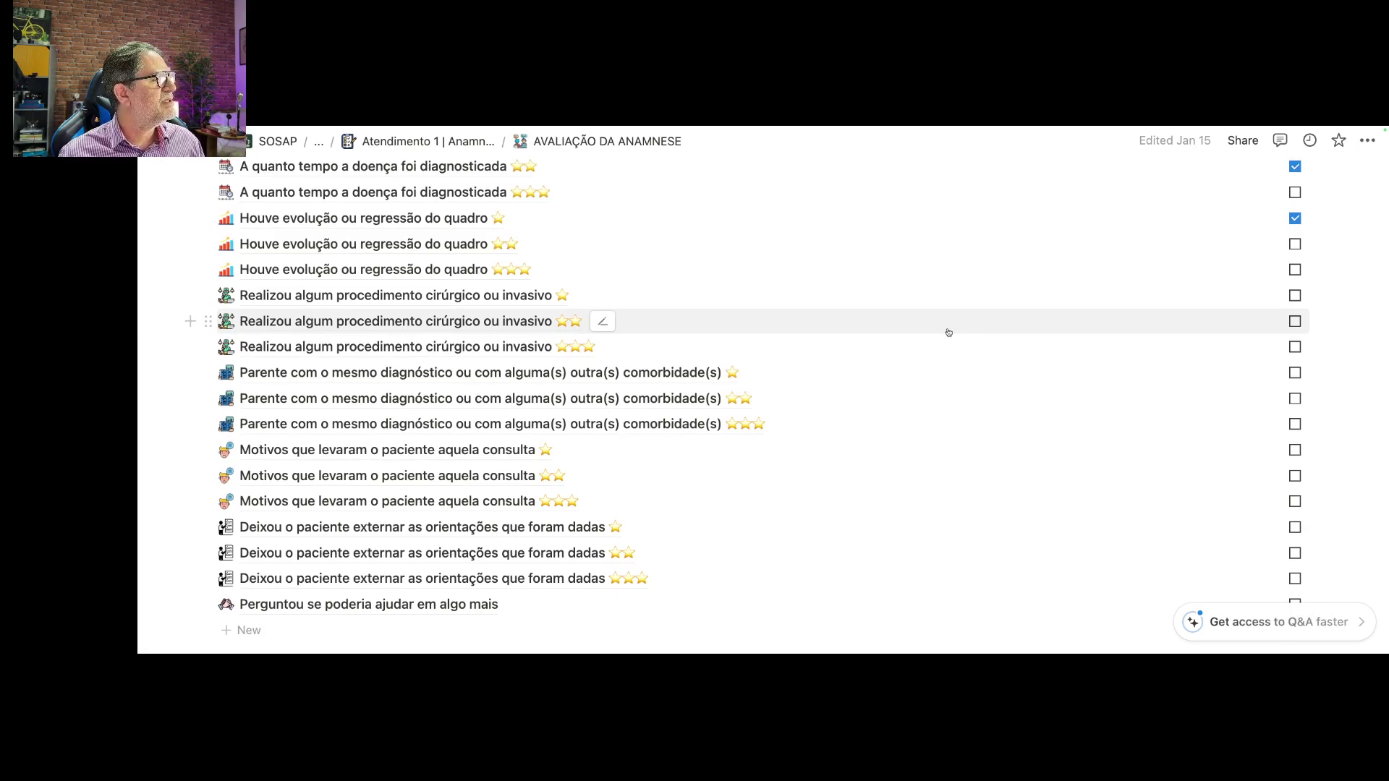
pyautogui.click(1295, 296)
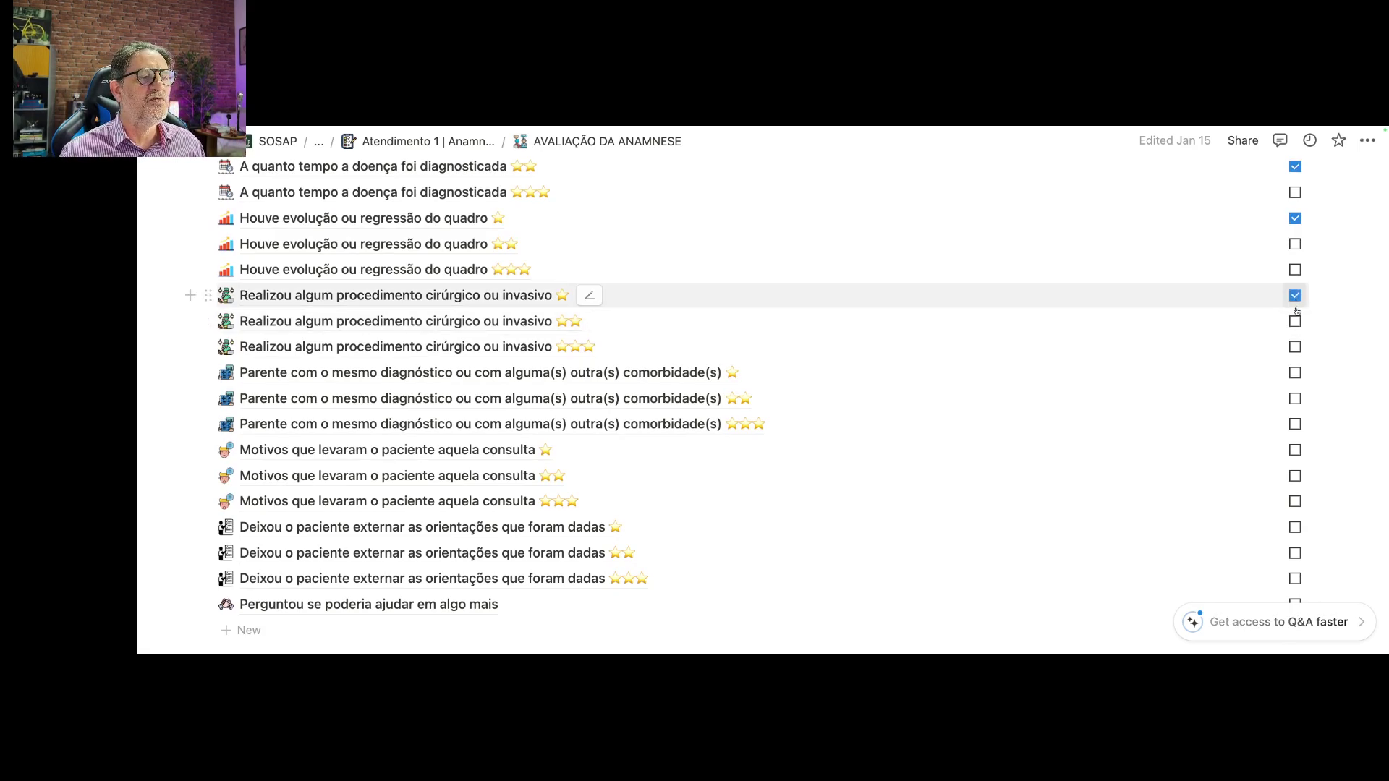
pyautogui.click(1295, 321)
# - Mark all three "Parente com o mesmo diagnóstico" actions and all three "Motivos que levaram o paciente aquela consulta" actions as feito
pyautogui.scroll(-2, 1150, 333)
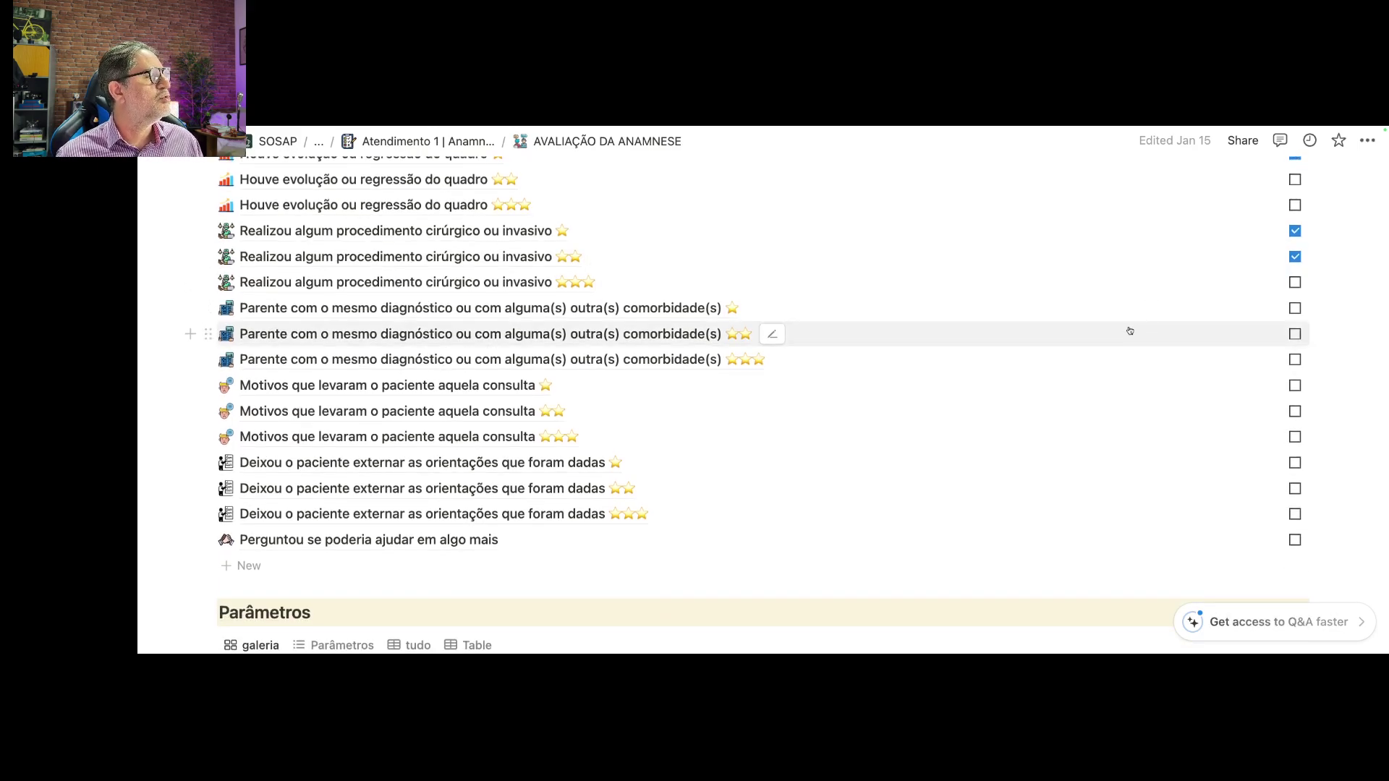
pyautogui.click(1295, 308)
pyautogui.click(1295, 334)
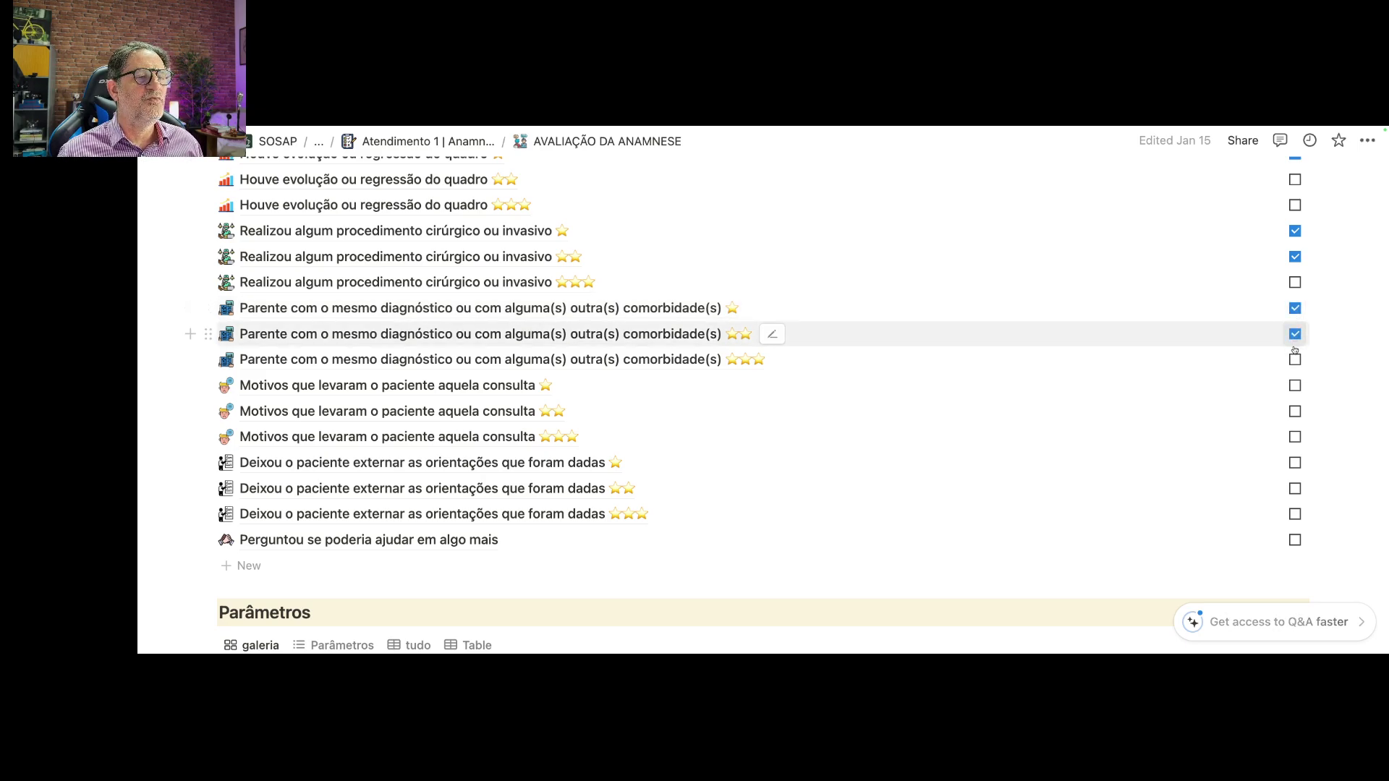
pyautogui.click(1295, 360)
pyautogui.scroll(-2, 1226, 327)
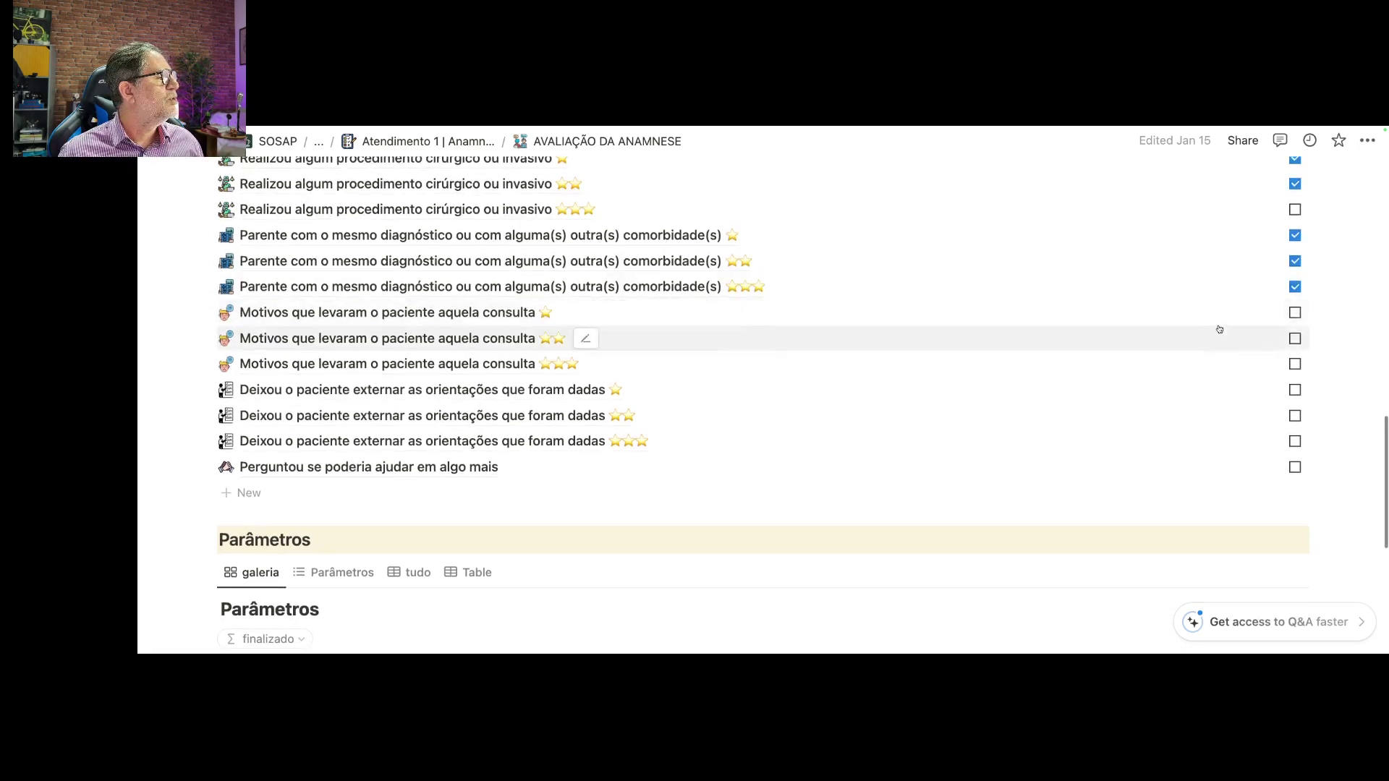
pyautogui.click(1294, 313)
pyautogui.click(1295, 338)
pyautogui.click(1294, 363)
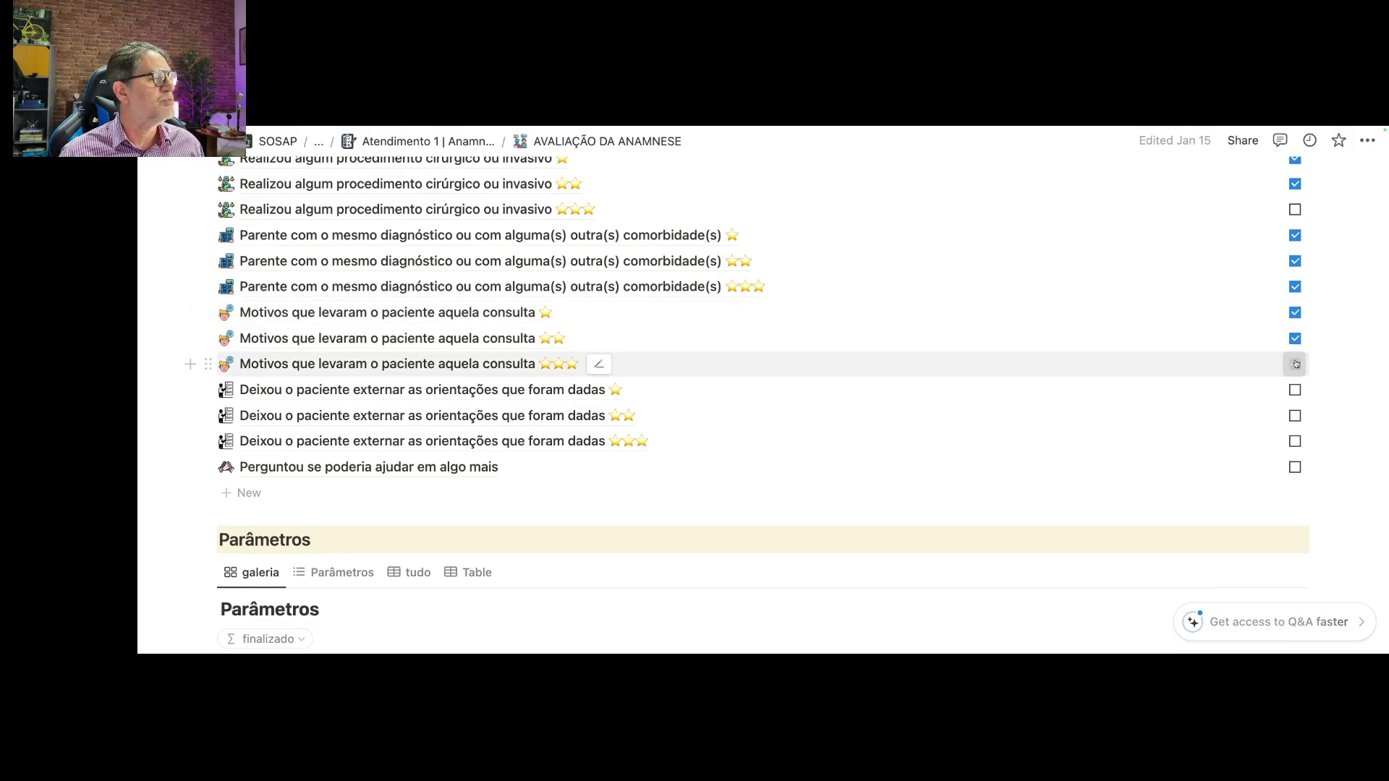
# - Mark all three "Deixou o paciente externar as orientações que foram dadas" actions and "Perguntou se poderia ajudar em algo mais" as feito
pyautogui.scroll(-2, 1124, 365)
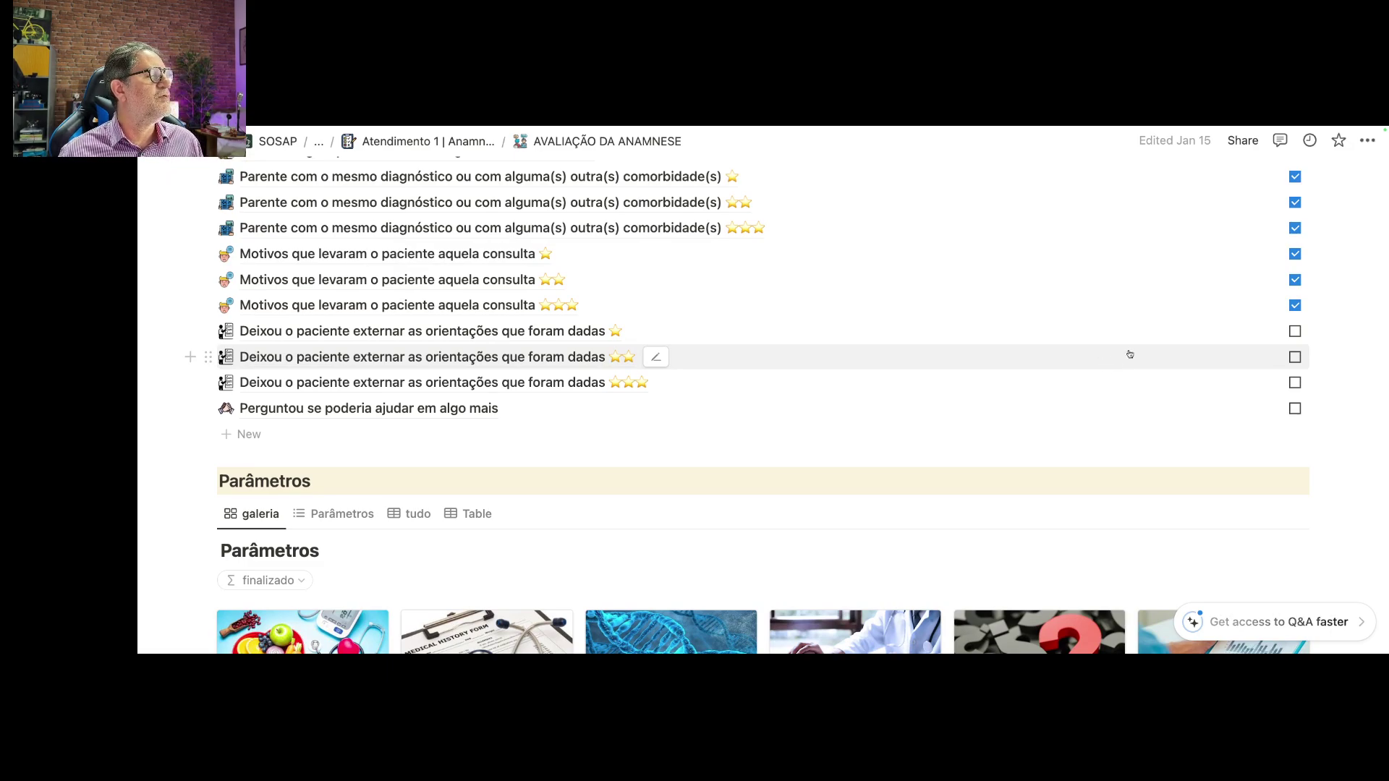
pyautogui.click(1295, 332)
pyautogui.click(1295, 357)
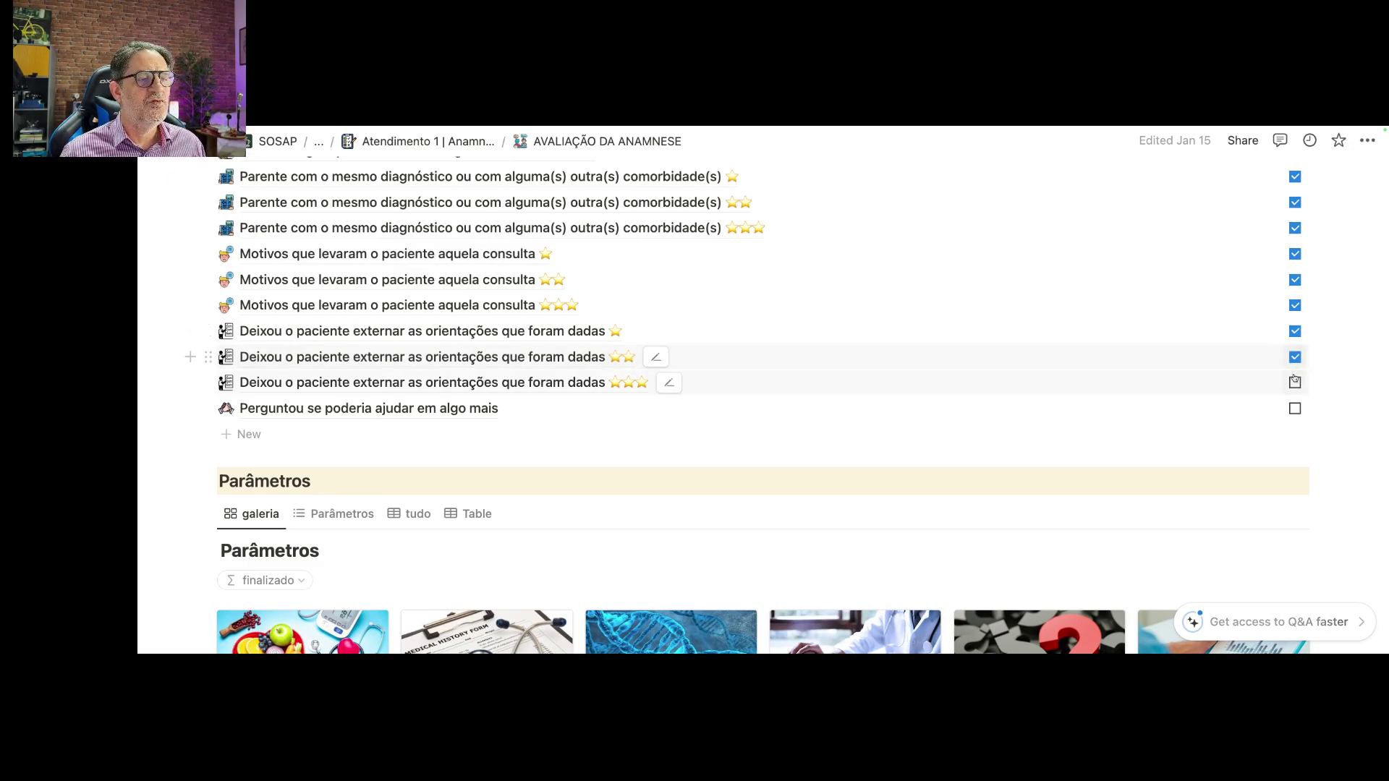
pyautogui.click(1294, 383)
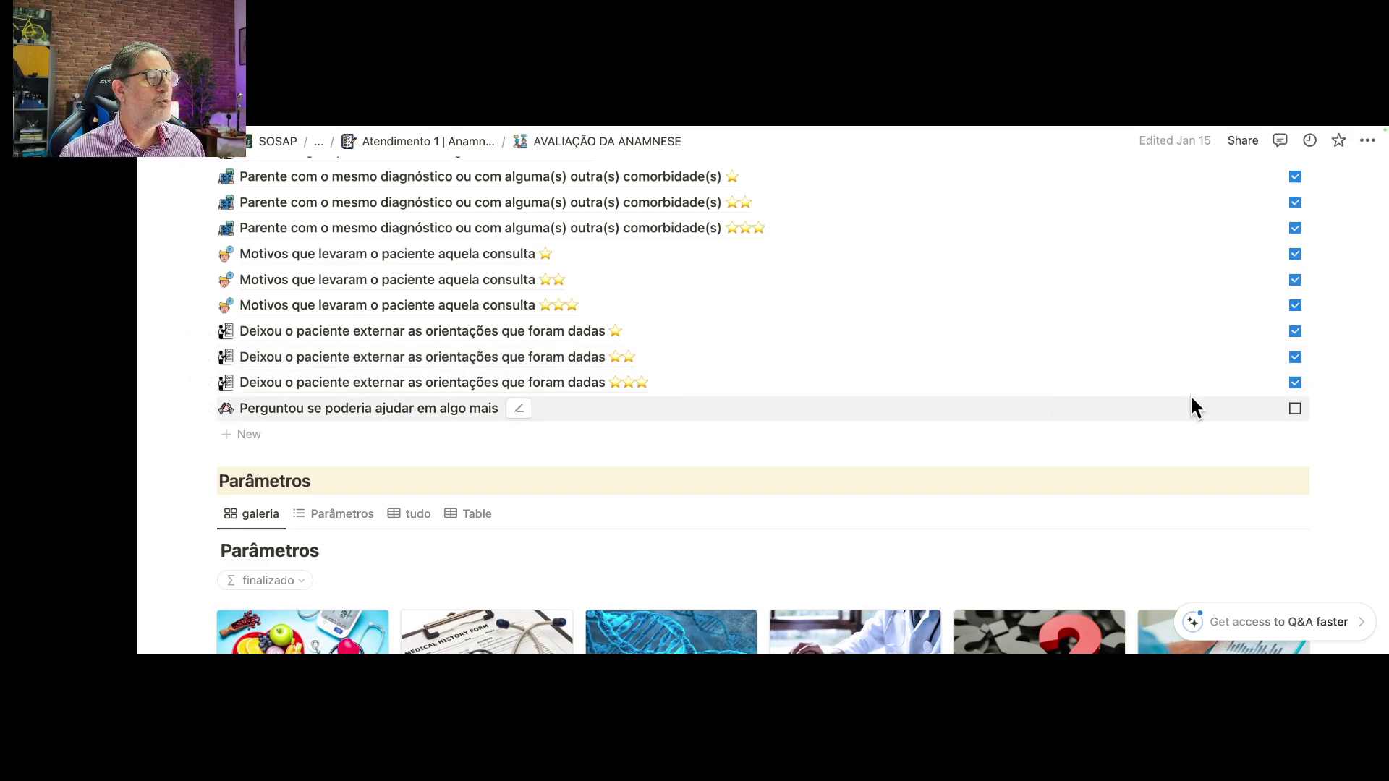
pyautogui.click(1295, 409)
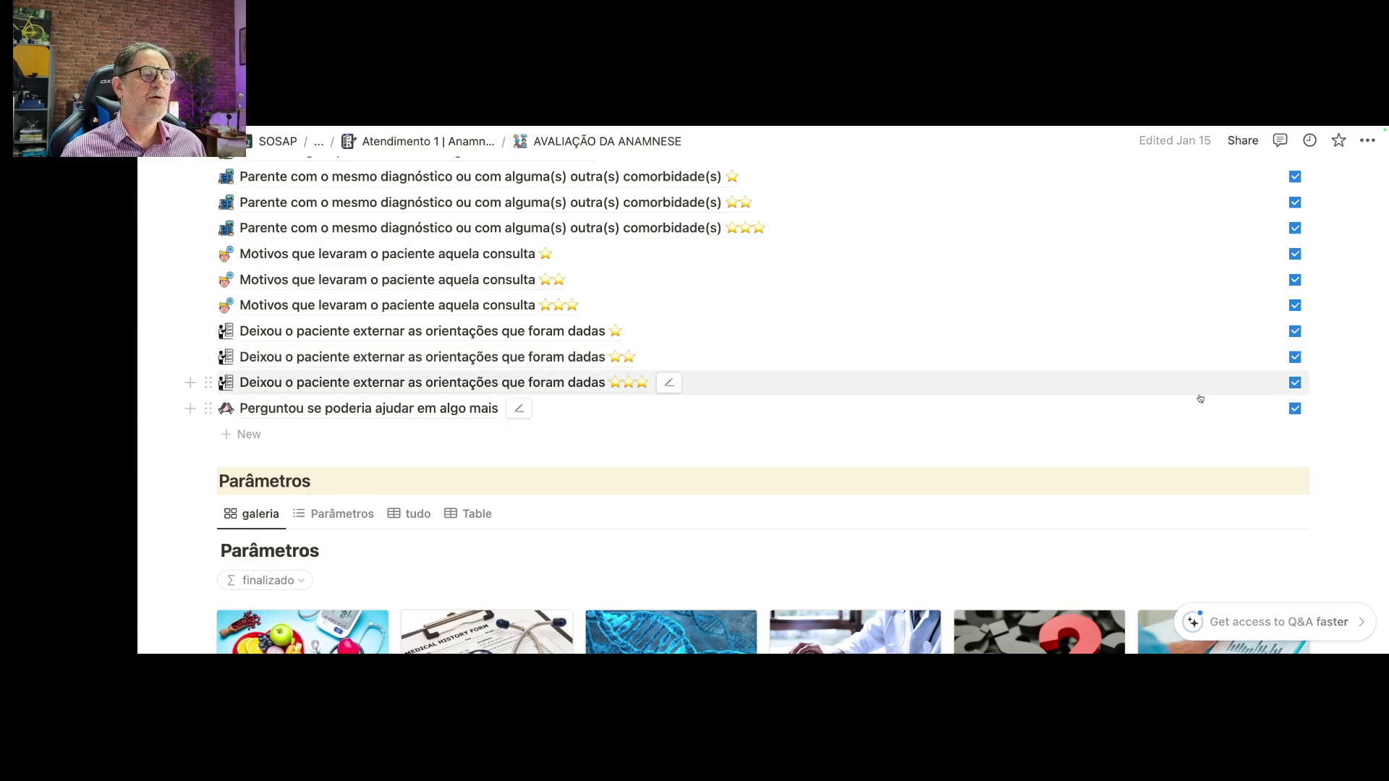
# - Check the resulting progress of every card in the Parâmetros gallery, including "Avaliação global", and return to the Ações list
pyautogui.scroll(-3, 1199, 395)
pyautogui.scroll(-2, 1199, 395)
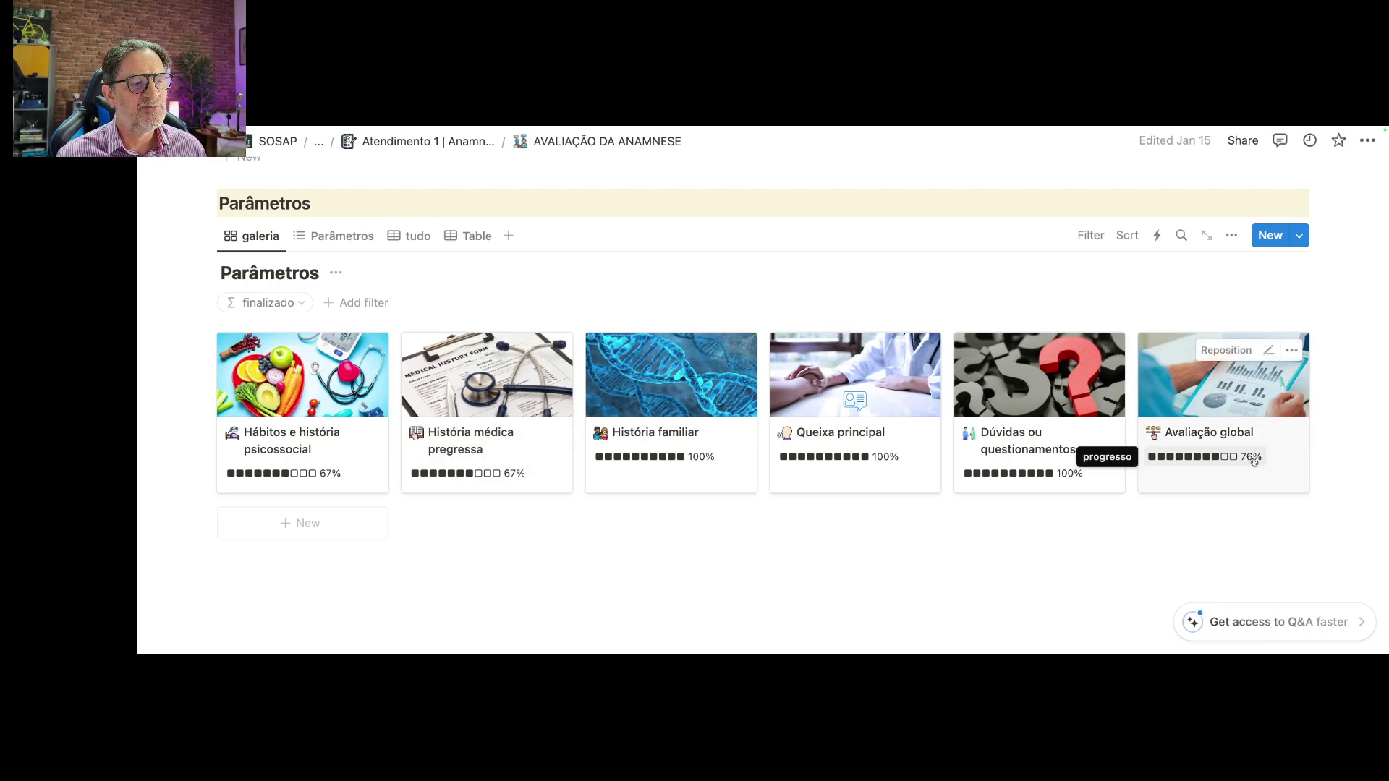
pyautogui.scroll(10, 1229, 460)
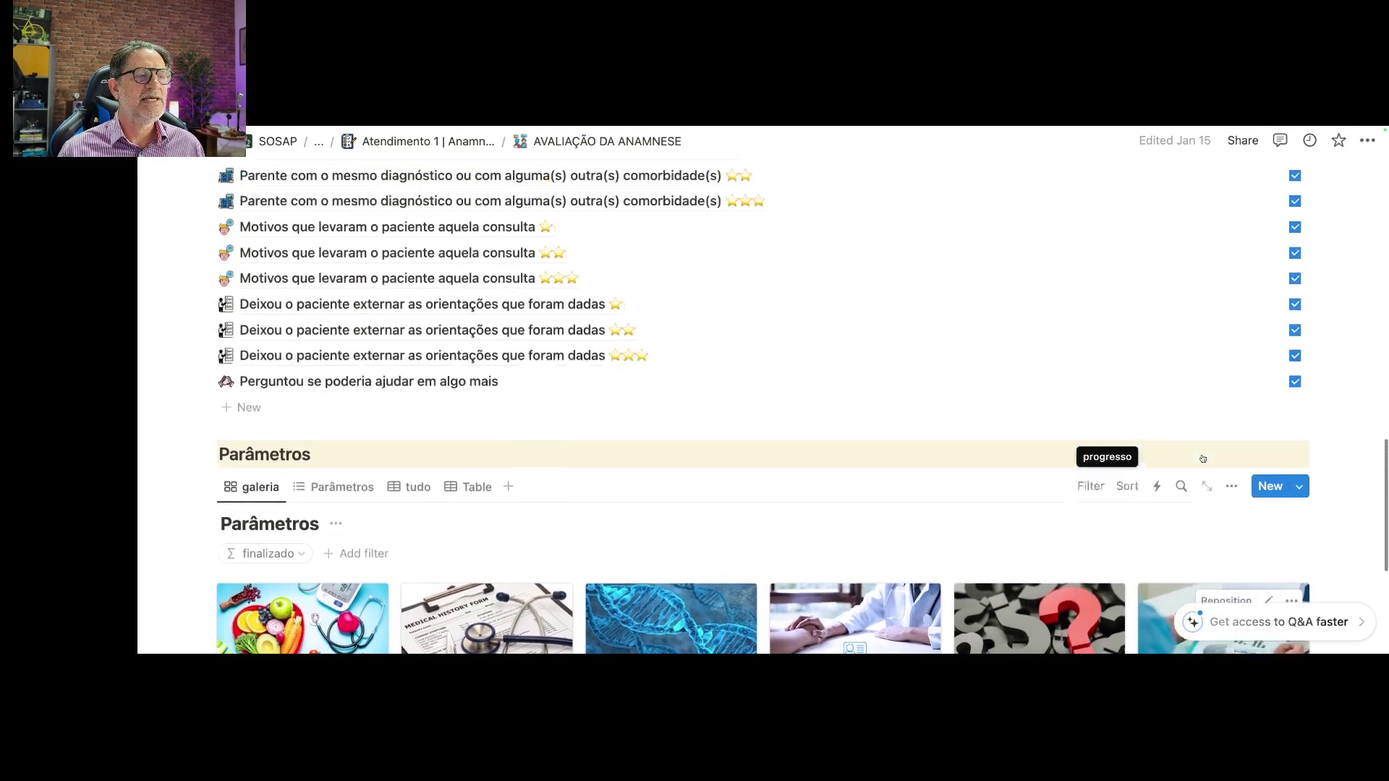
pyautogui.scroll(5, 1202, 459)
pyautogui.scroll(-4, 1198, 455)
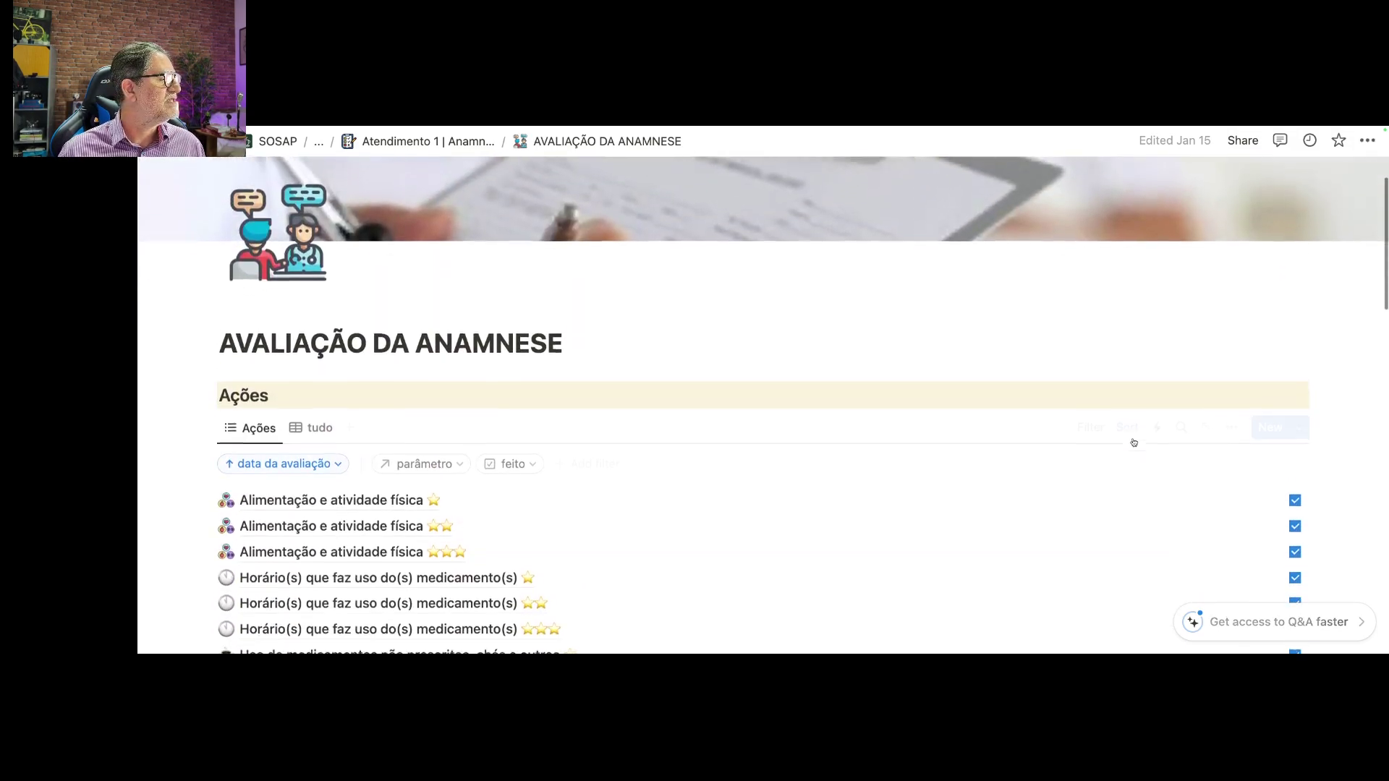
# - Go back to the "Estágio Farmacêutico III" page and view its Disciplina and Aulas sections
pyautogui.click(319, 142)
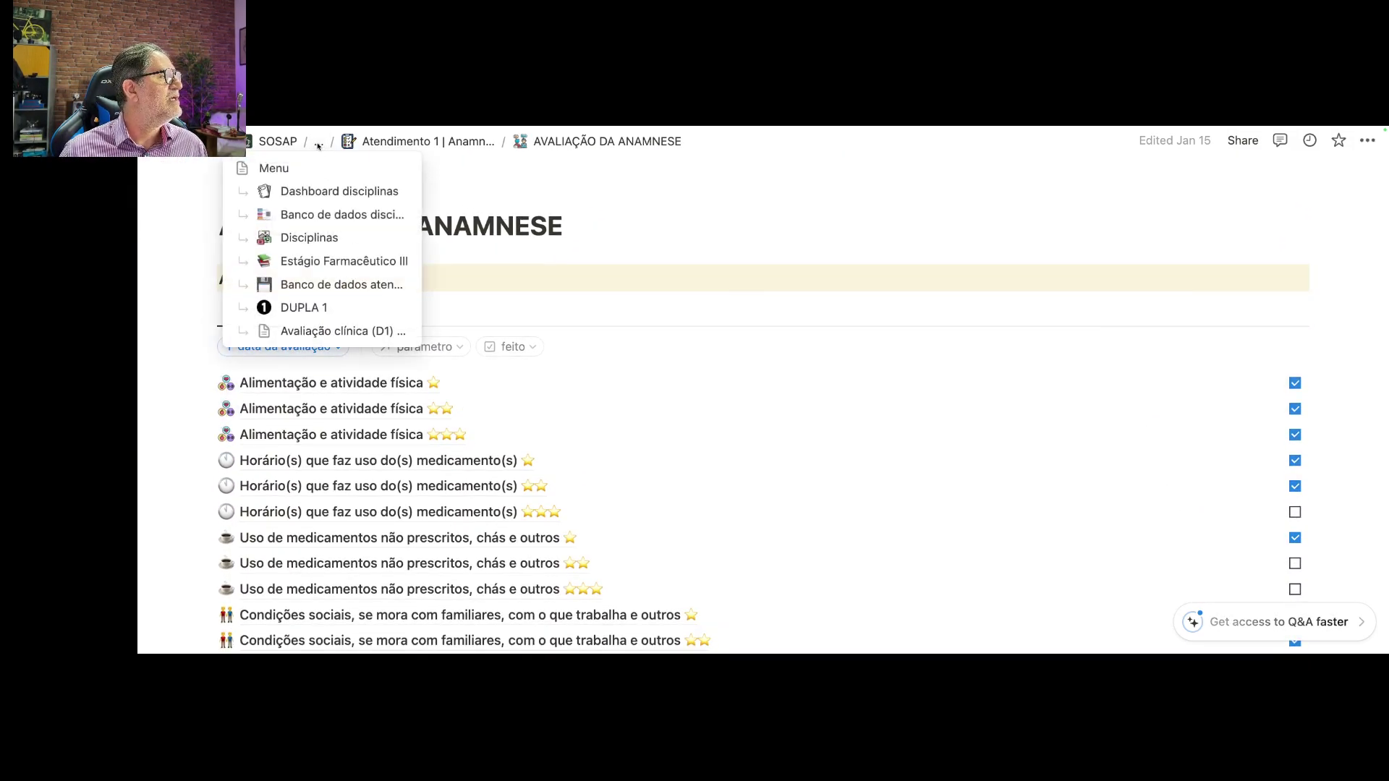
pyautogui.click(341, 261)
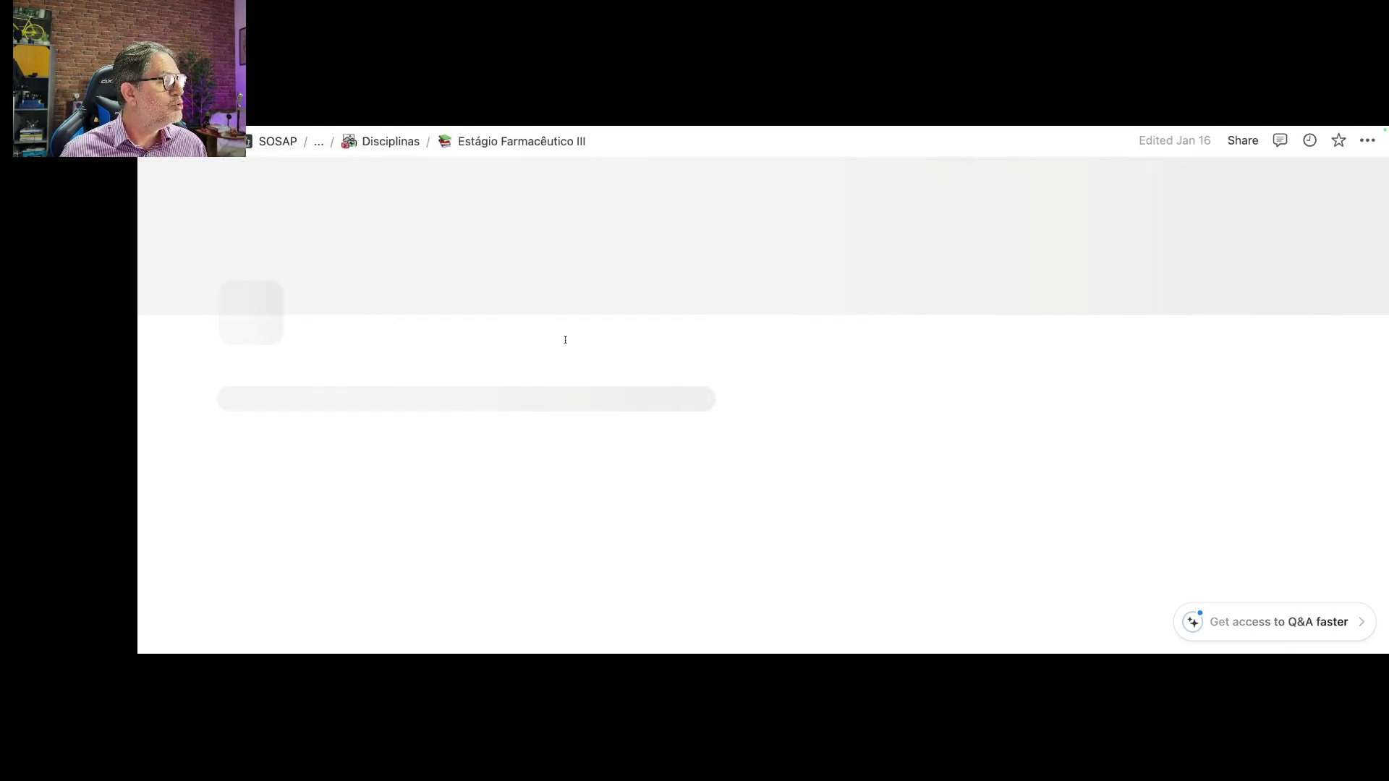
pyautogui.scroll(-12, 565, 340)
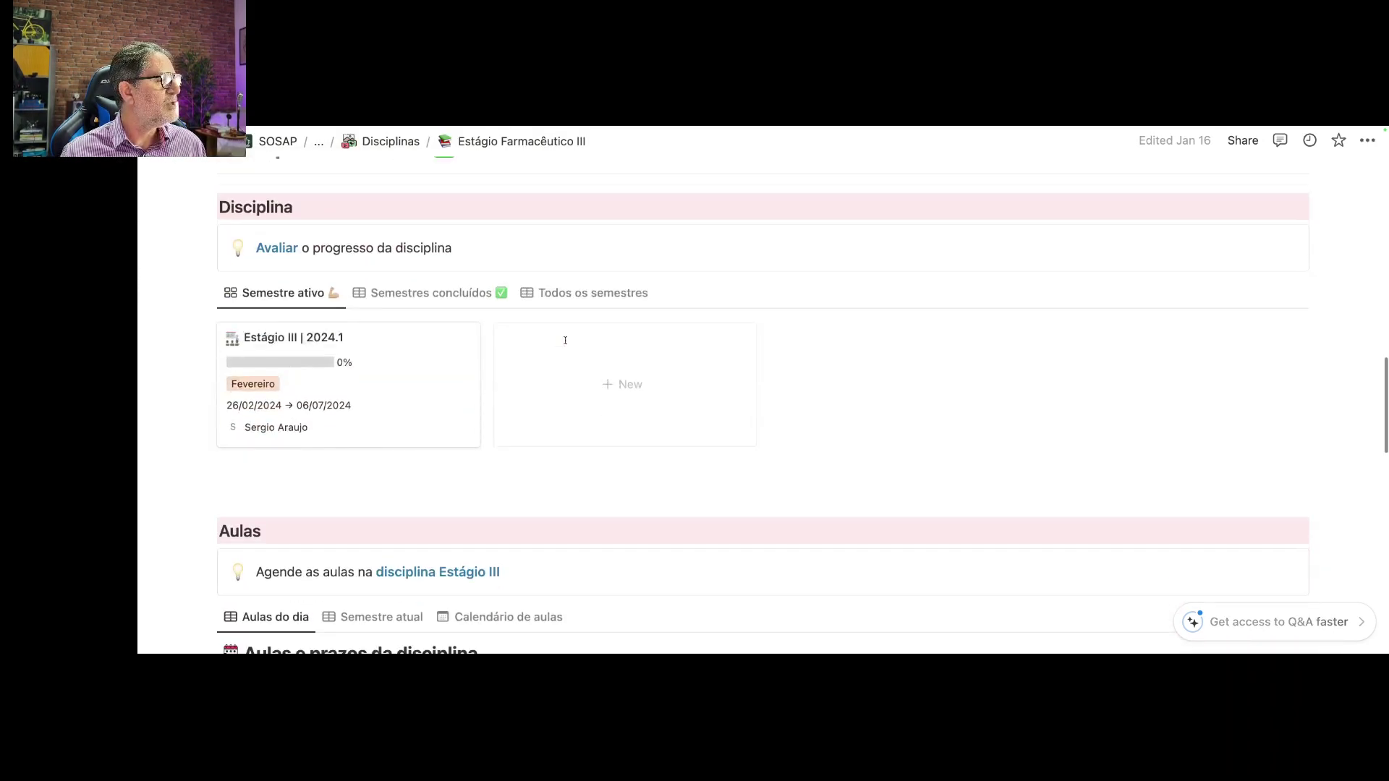
# - Set the attendance grade (Nota do atendimento) to 7.6 for "Aluno 1 e aluno 2 | 2014.1 (1)" under Atendimento 1 and close the record
pyautogui.scroll(-20, 565, 340)
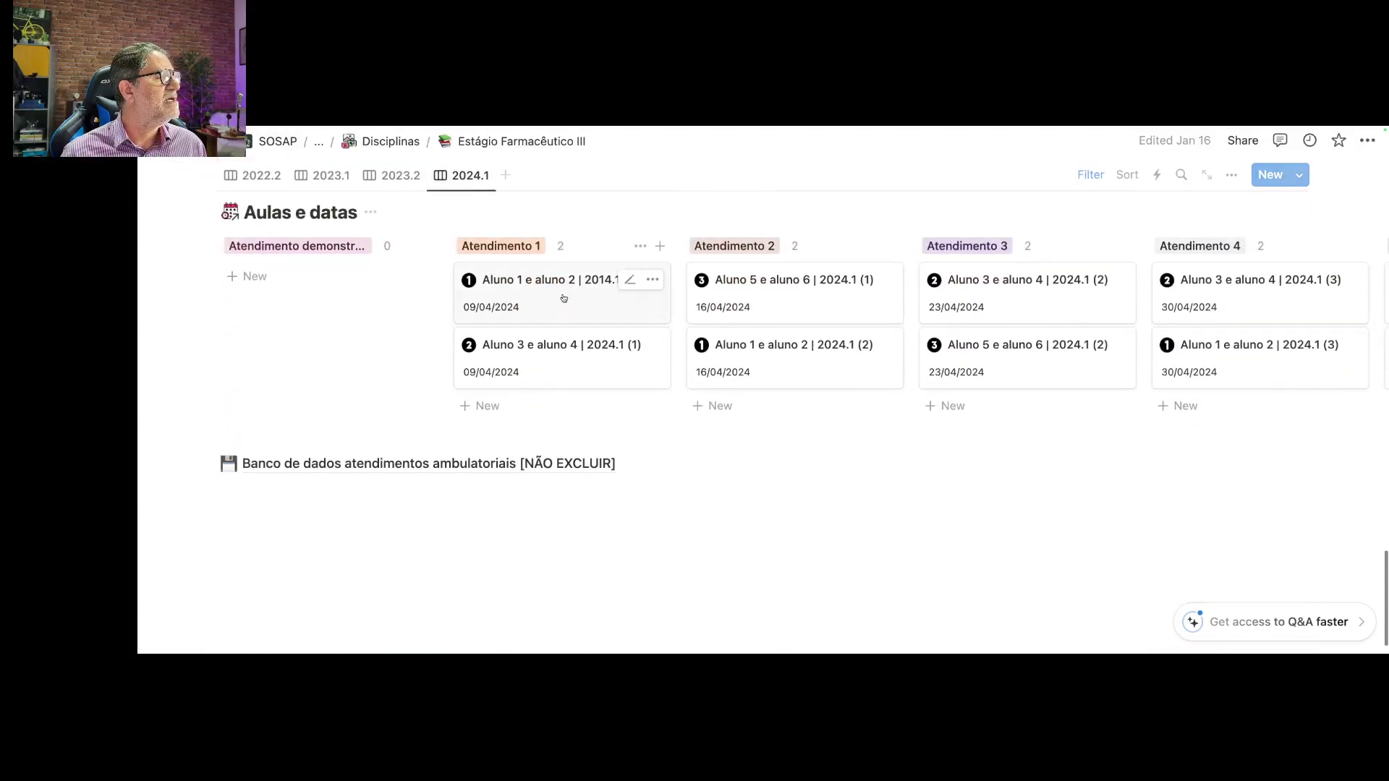
pyautogui.click(567, 301)
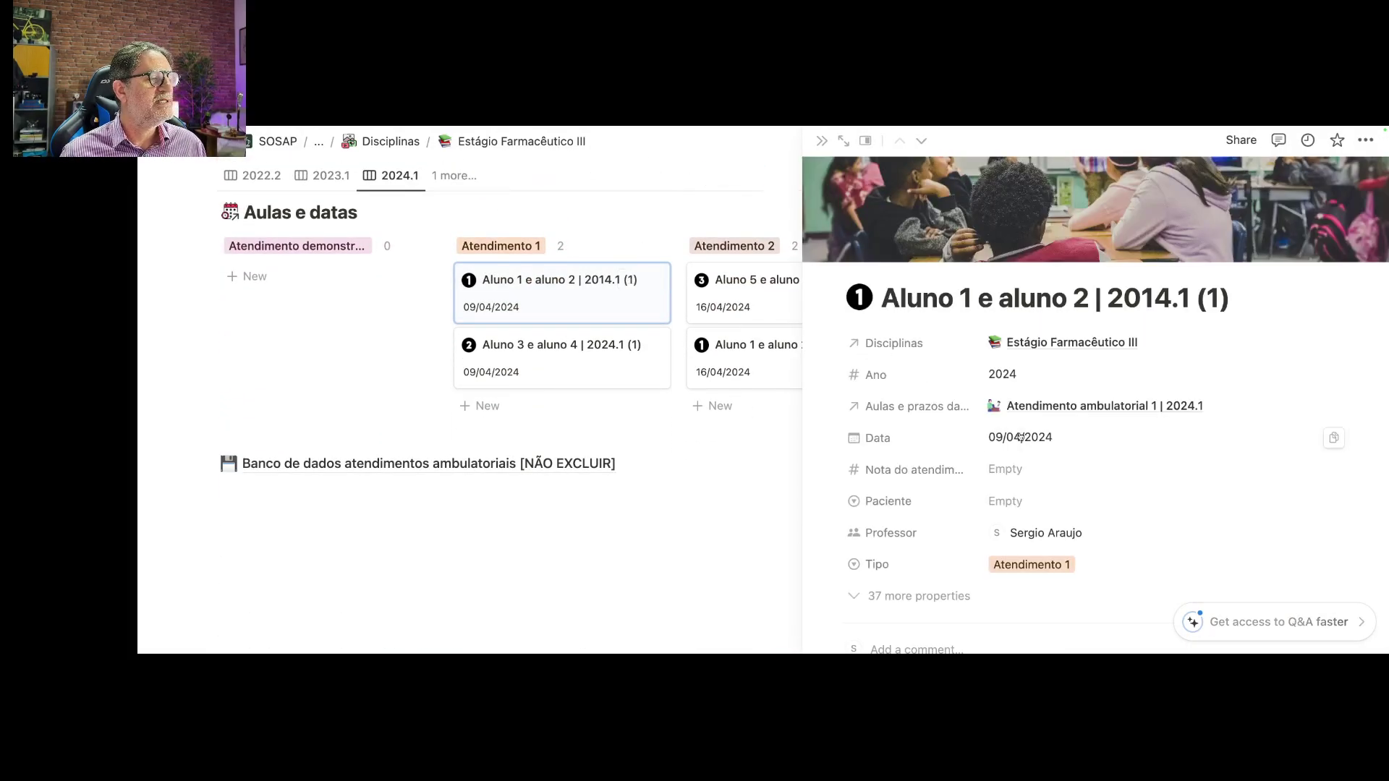
pyautogui.click(1010, 474)
pyautogui.write('7.6')
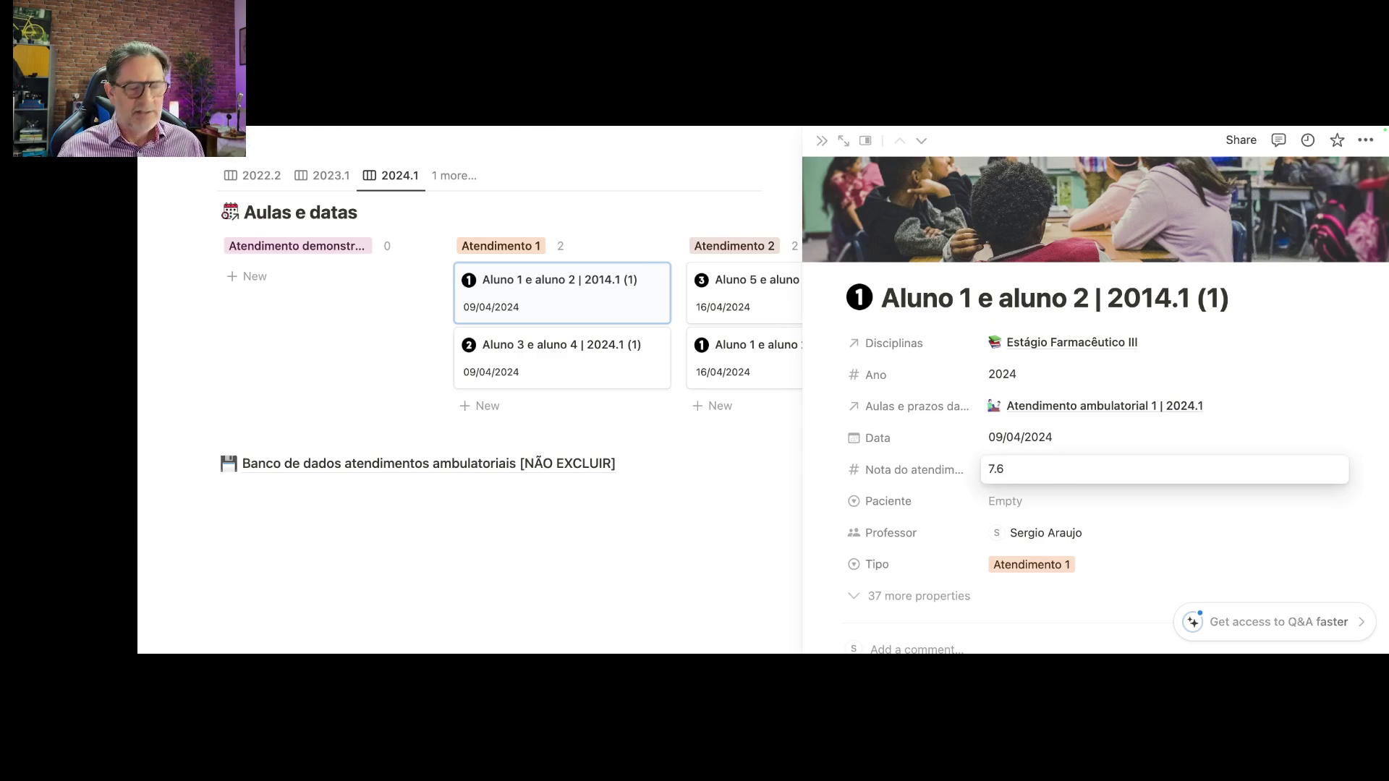
pyautogui.press('Return')
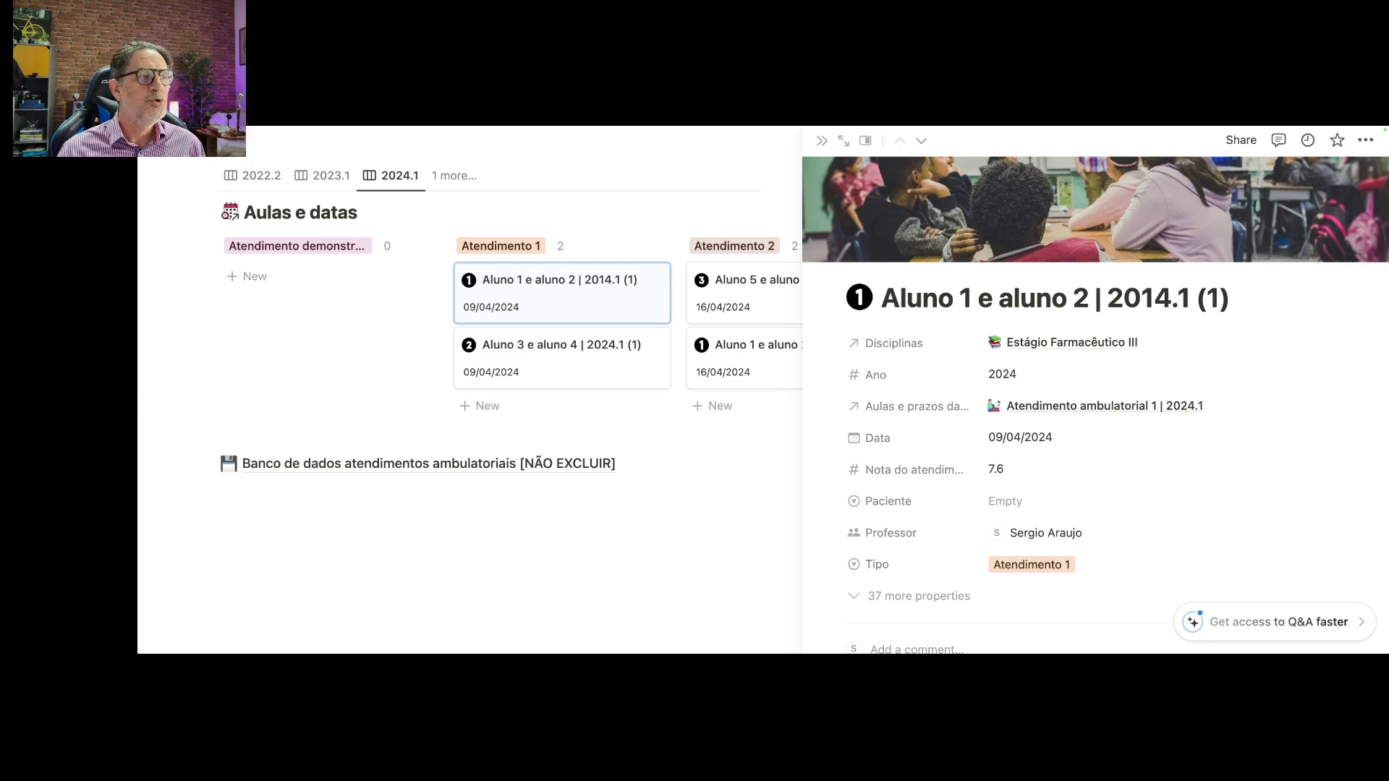
pyautogui.click(822, 140)
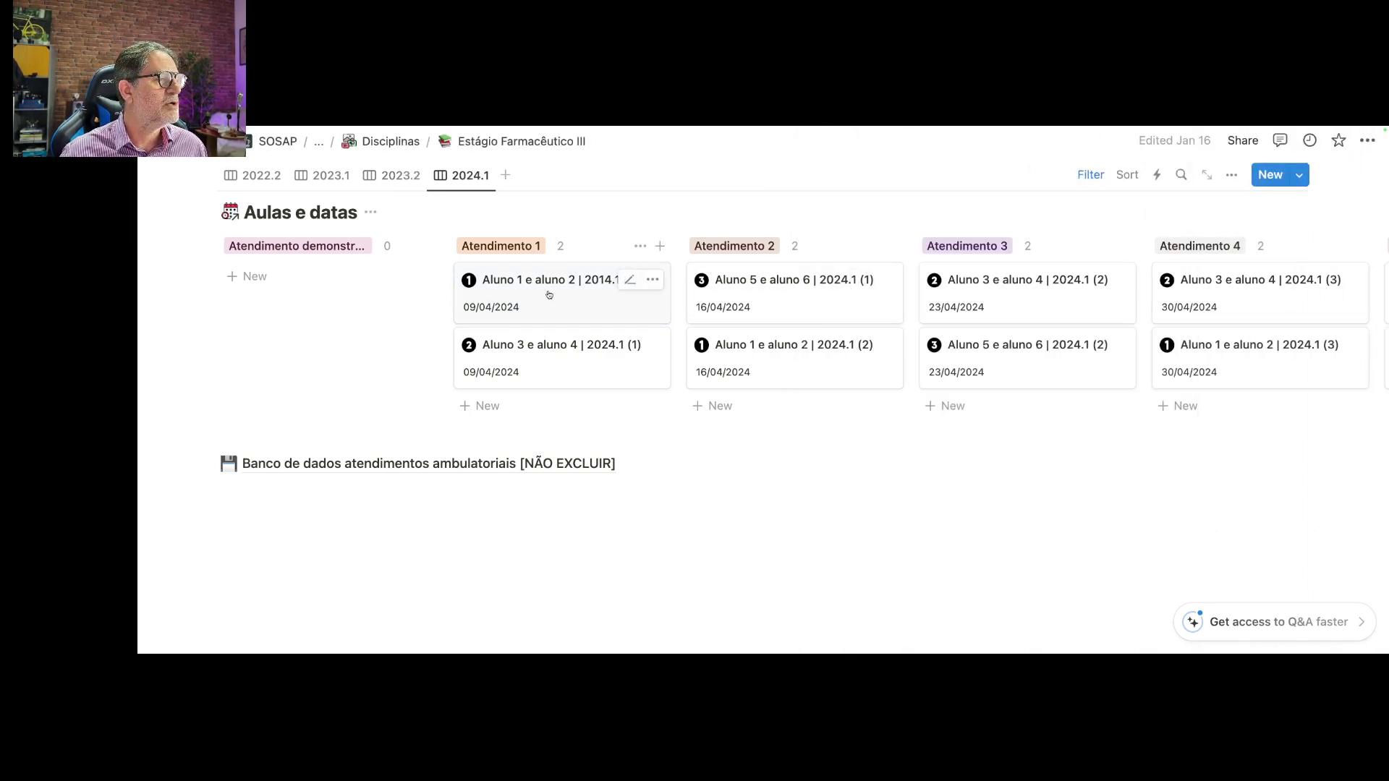
# - Open "Aluno 1 e aluno 2 | 2024.1 (2)" under Atendimento 2 as a full page and view its Painel de Avaliação Clínica de Estudantes
pyautogui.click(819, 375)
pyautogui.scroll(-15, 967, 418)
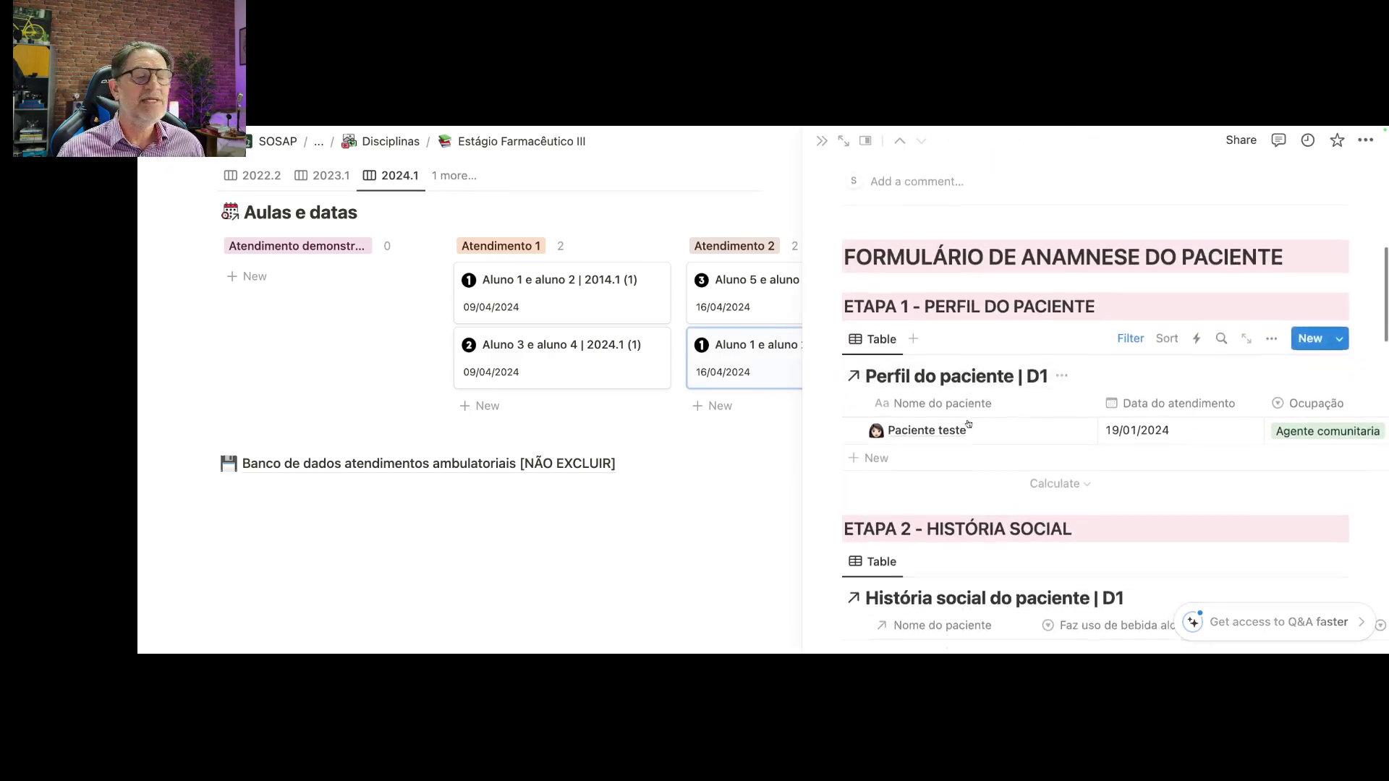
pyautogui.click(844, 141)
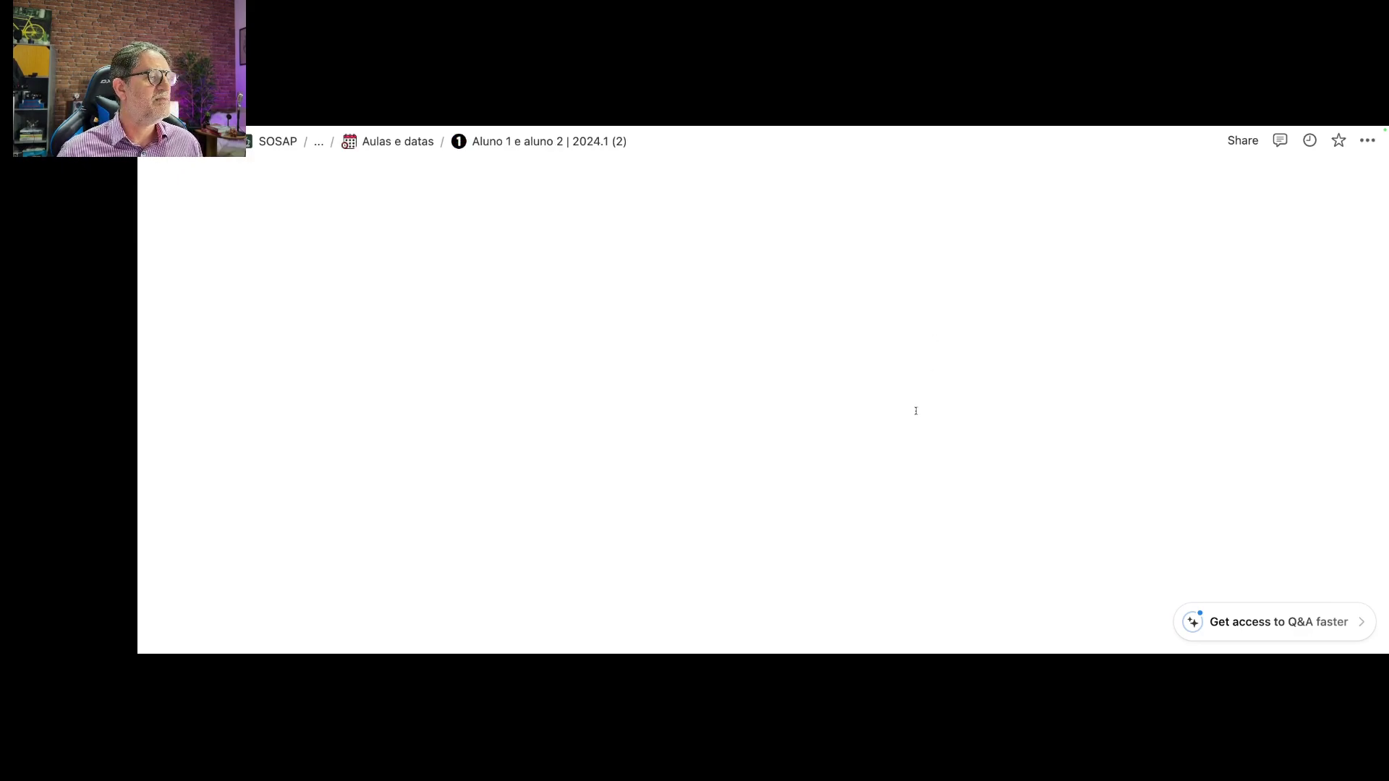
pyautogui.scroll(-20, 916, 411)
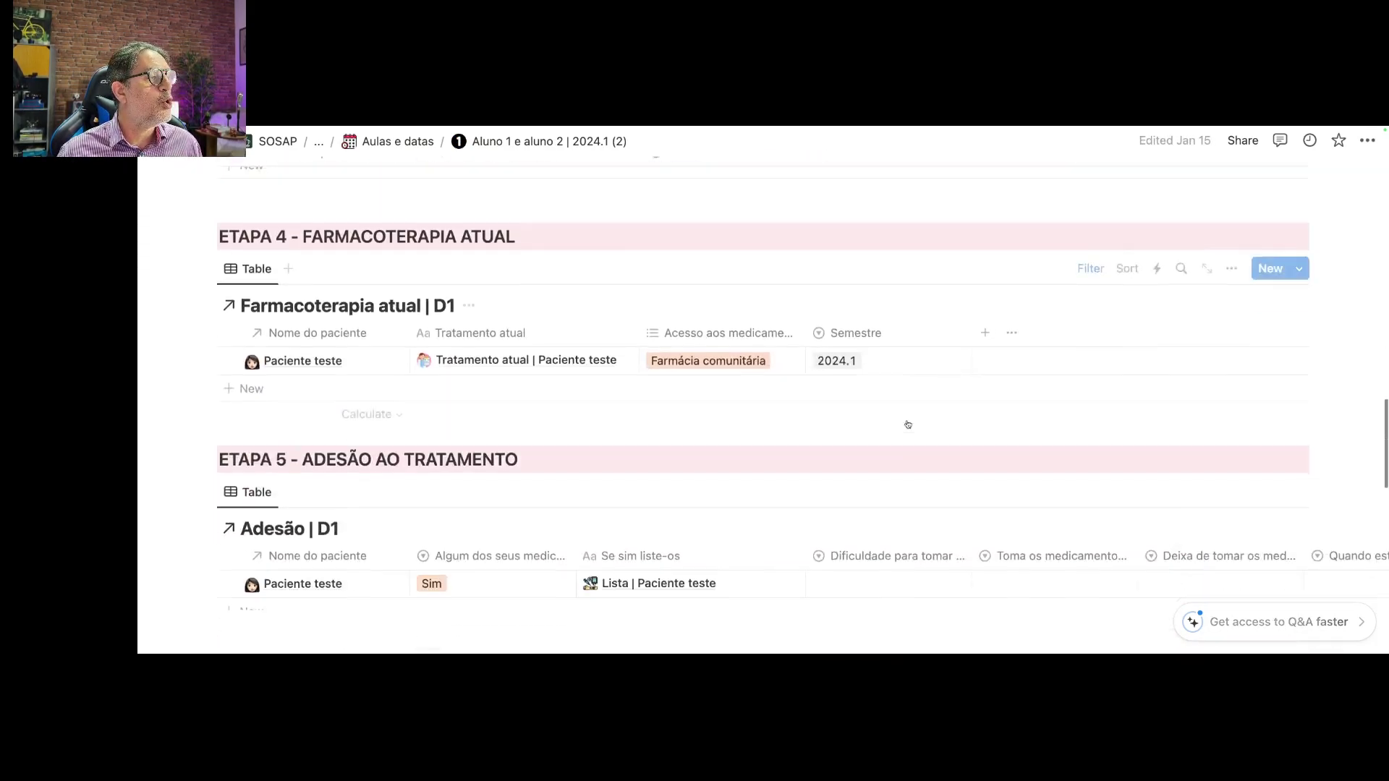
pyautogui.scroll(-15, 908, 424)
pyautogui.scroll(2, 905, 425)
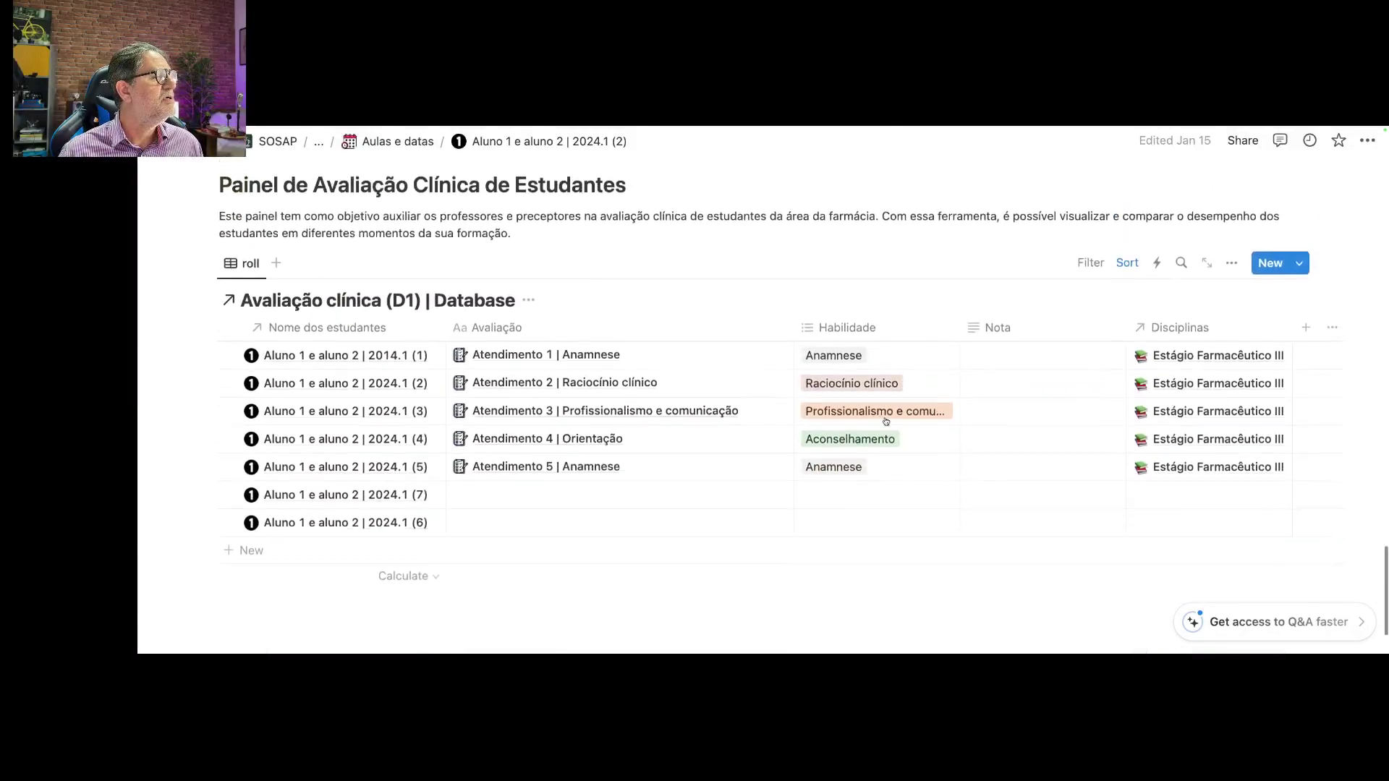
pyautogui.scroll(2, 796, 416)
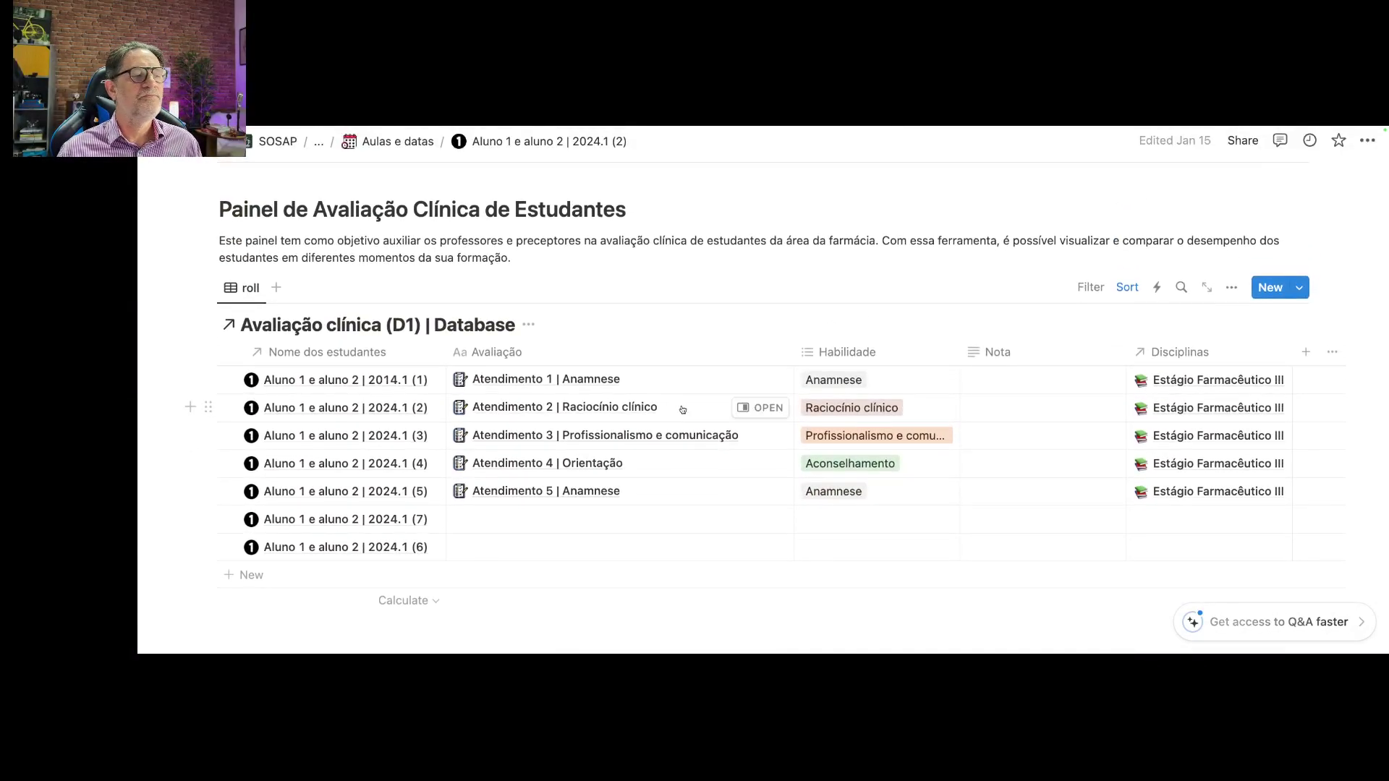
# - Open the "Atendimento 2 | Raciocínio clínico" evaluation as a full page and enter its "AVALIAÇÃO DO RACIOCÍNIO CLÍNICO" subpage
pyautogui.click(760, 407)
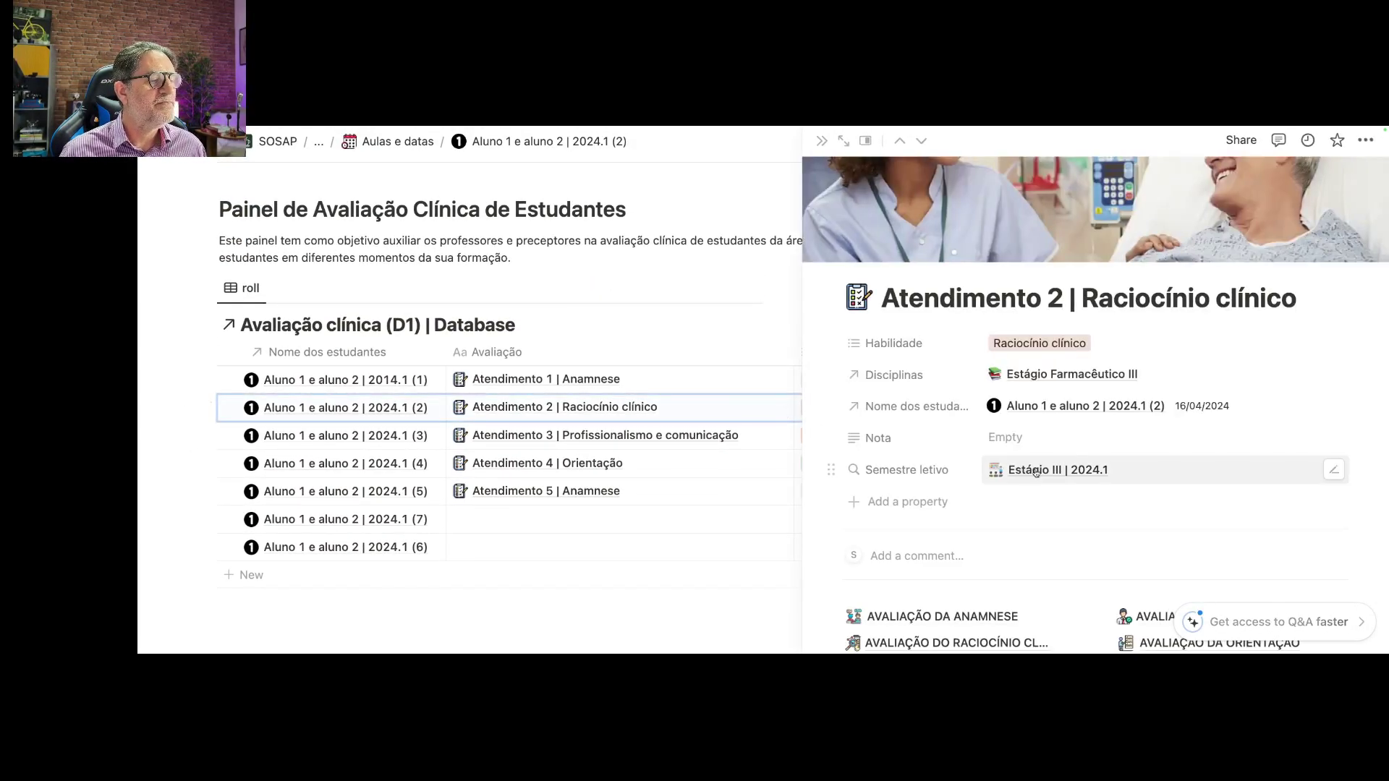
pyautogui.scroll(-5, 1035, 471)
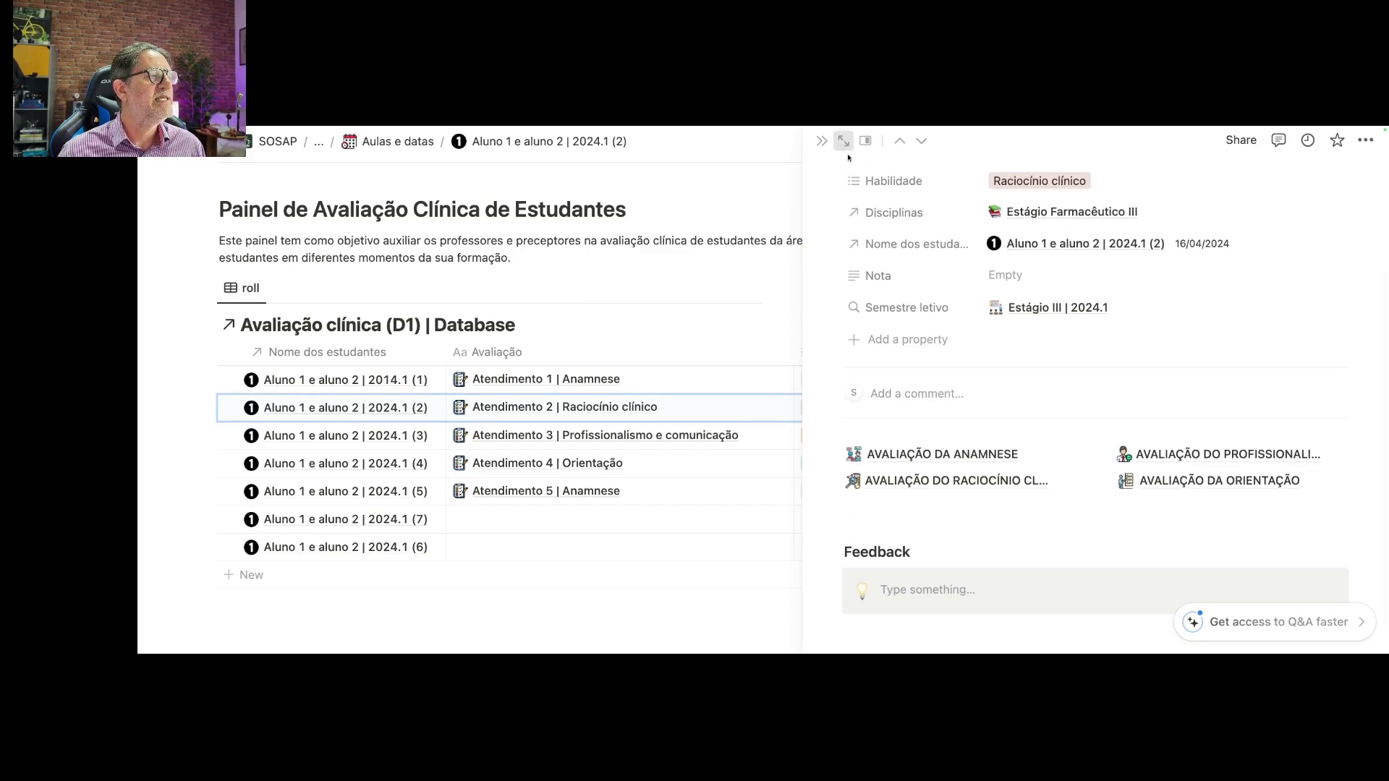
pyautogui.click(845, 142)
pyautogui.scroll(-8, 974, 391)
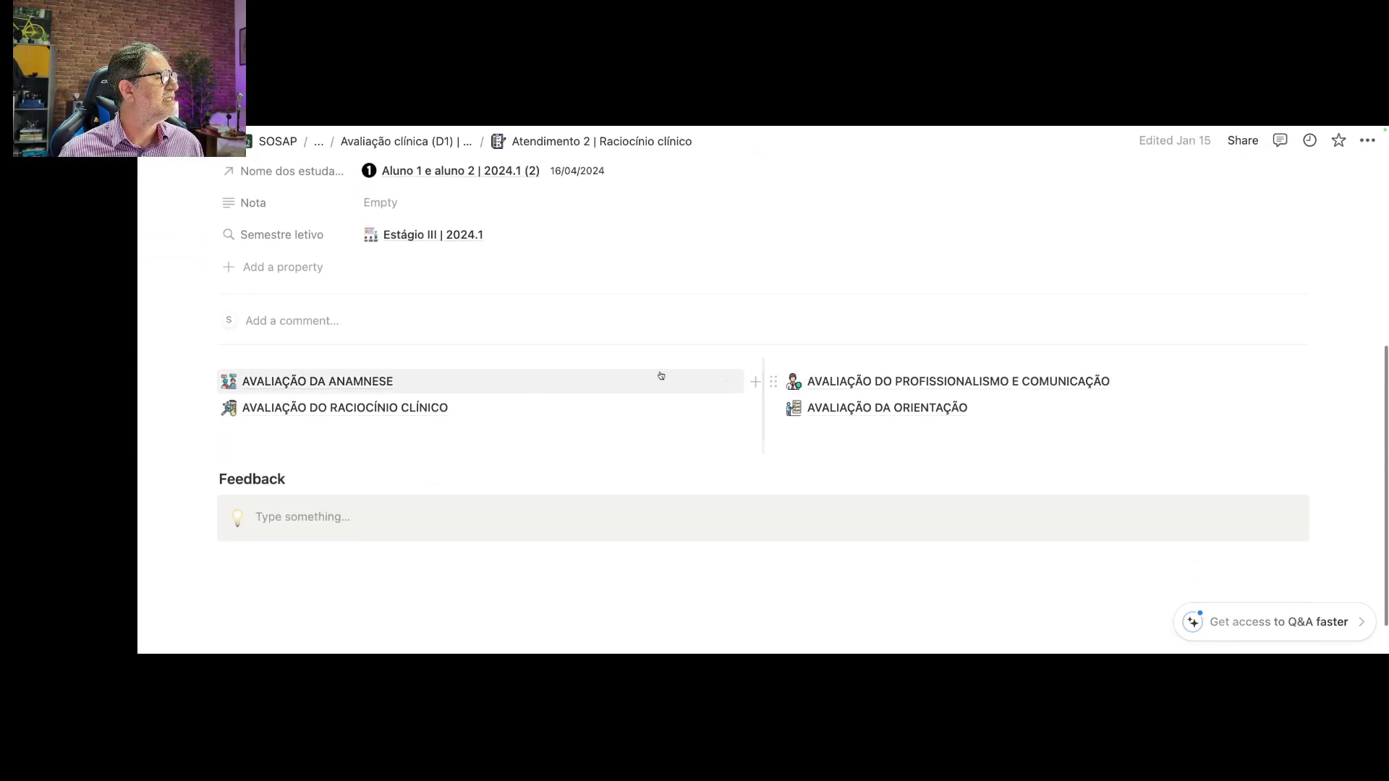
pyautogui.click(429, 407)
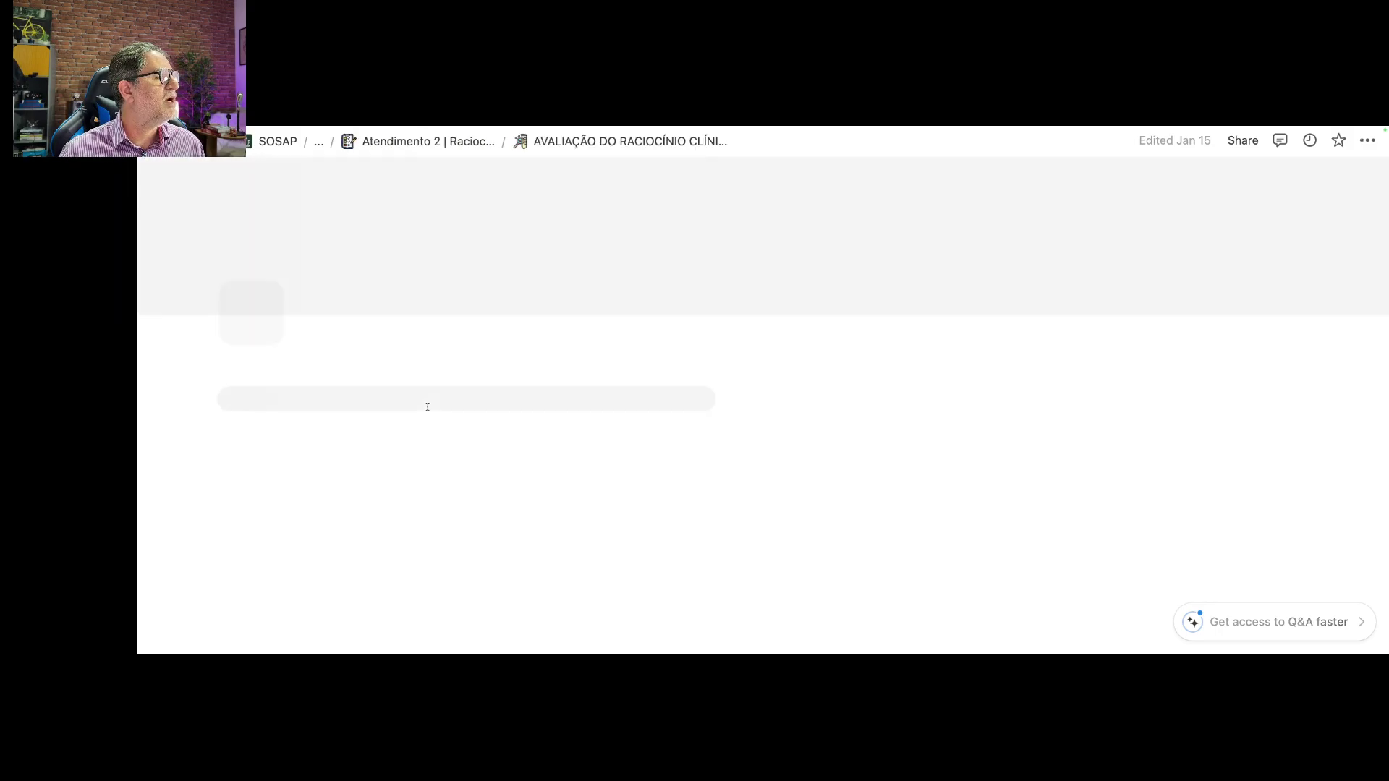
# - Examine the star-rated clinical reasoning actions in the Ações list, from medication dose to schedule adjustments and medical follow-up
pyautogui.scroll(-5, 705, 430)
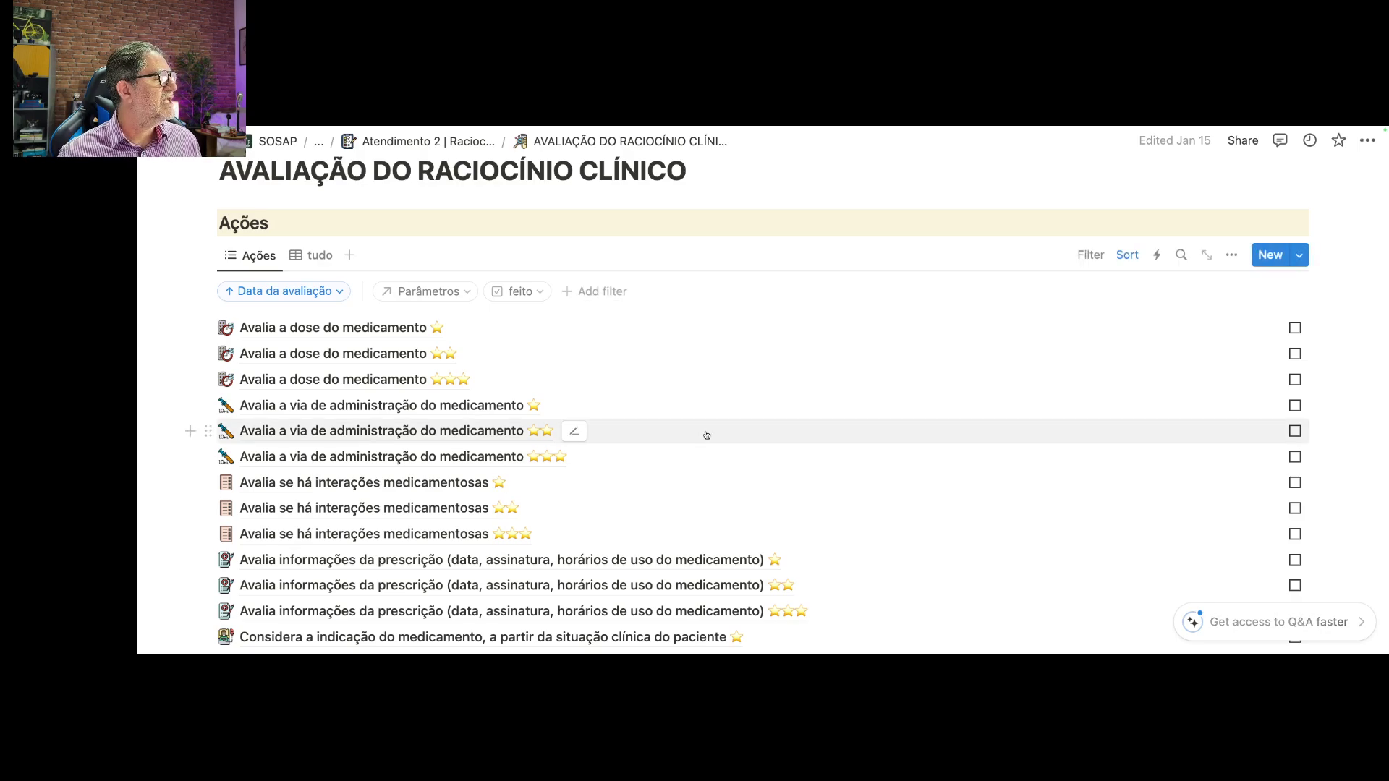
pyautogui.scroll(-4, 706, 434)
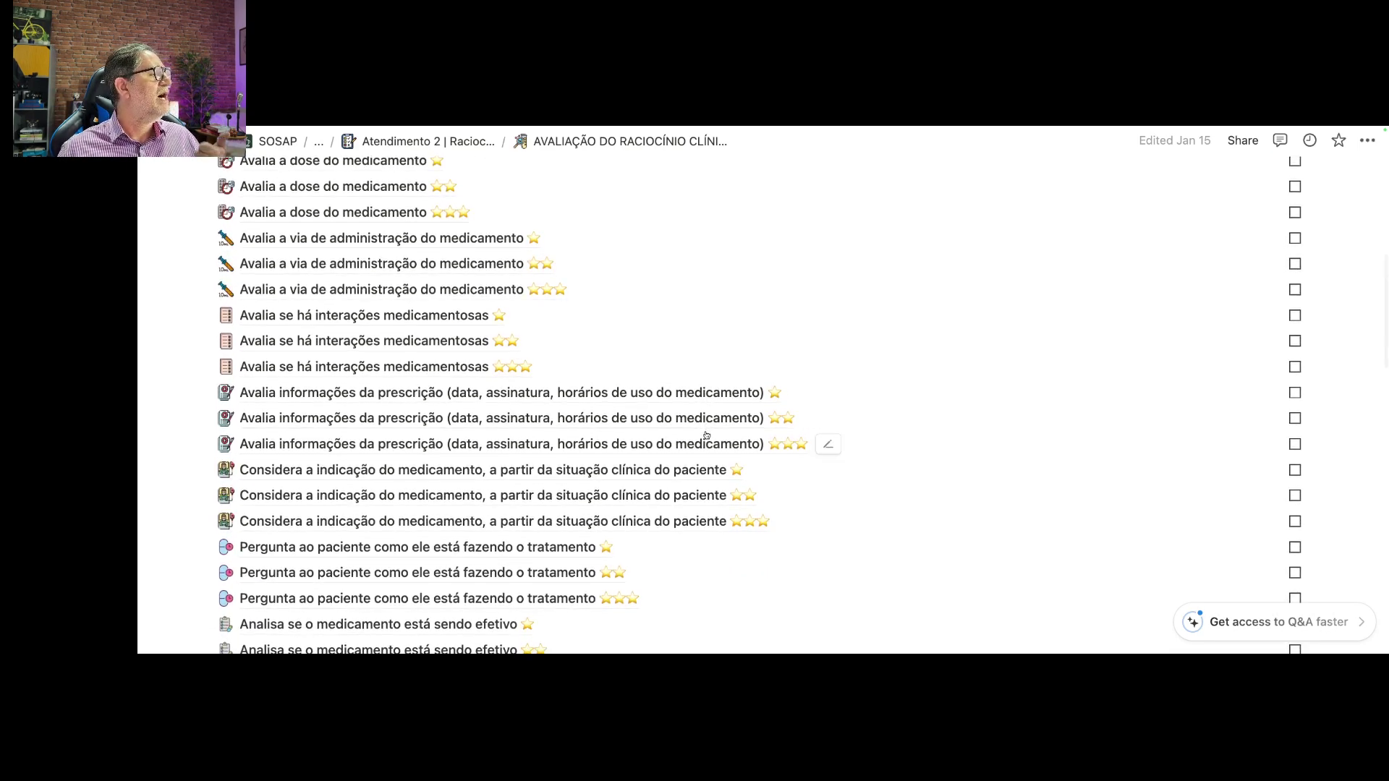
pyautogui.scroll(-1, 706, 434)
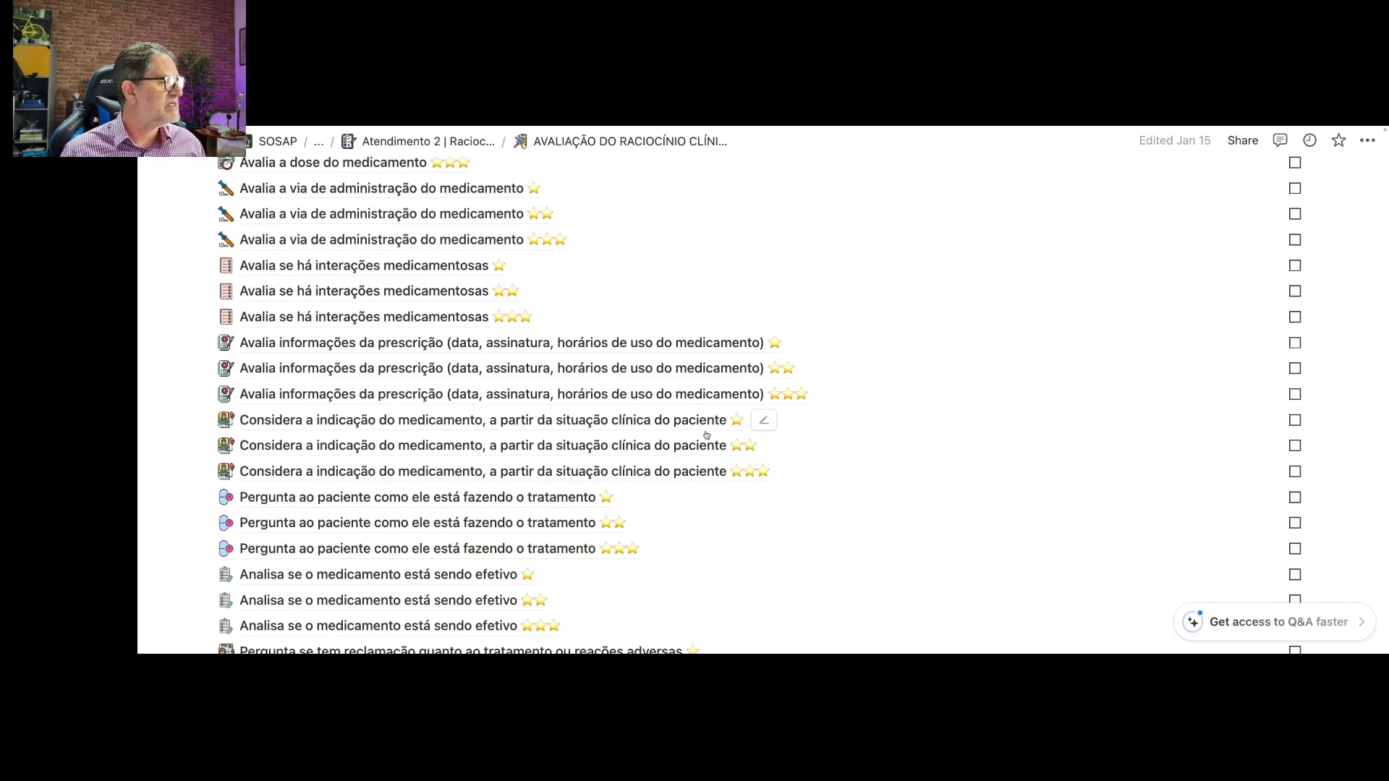
pyautogui.scroll(-2, 705, 434)
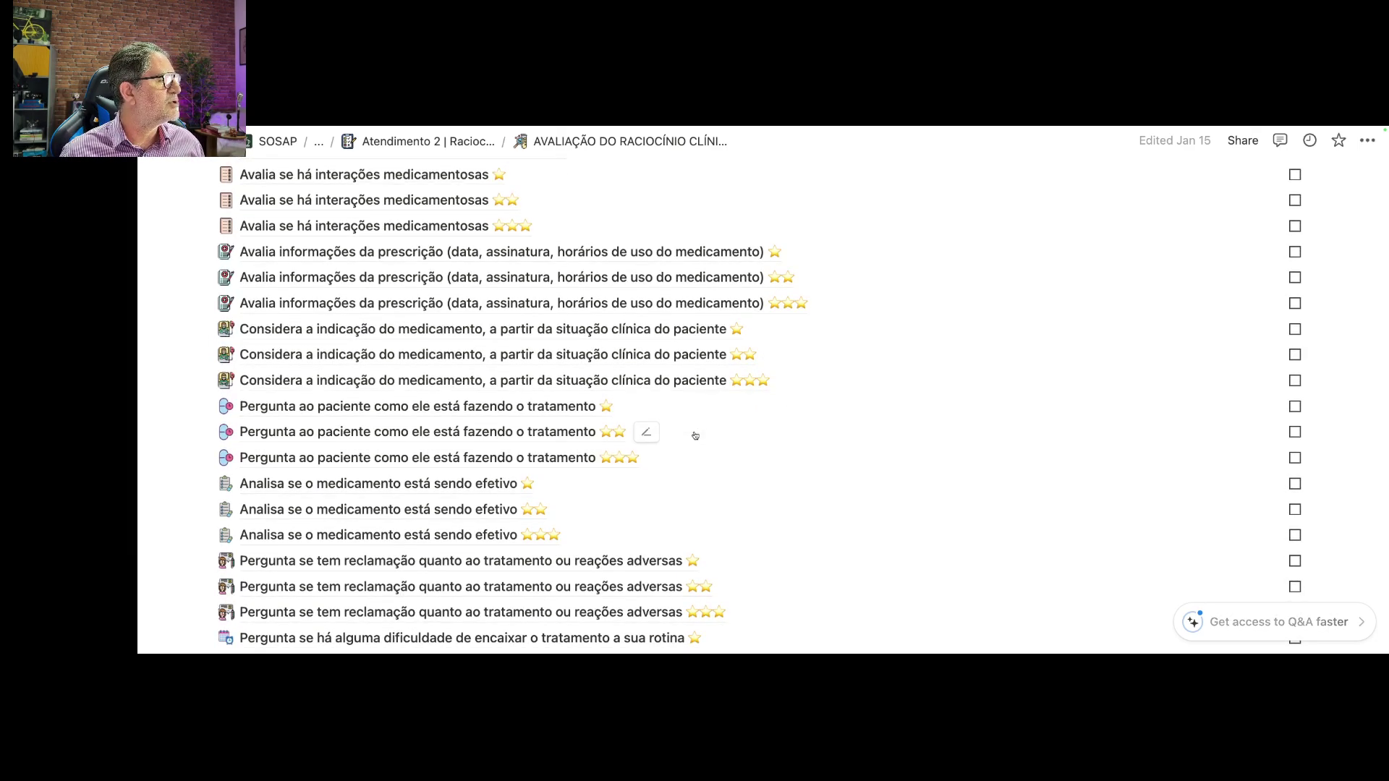
pyautogui.scroll(-2, 695, 434)
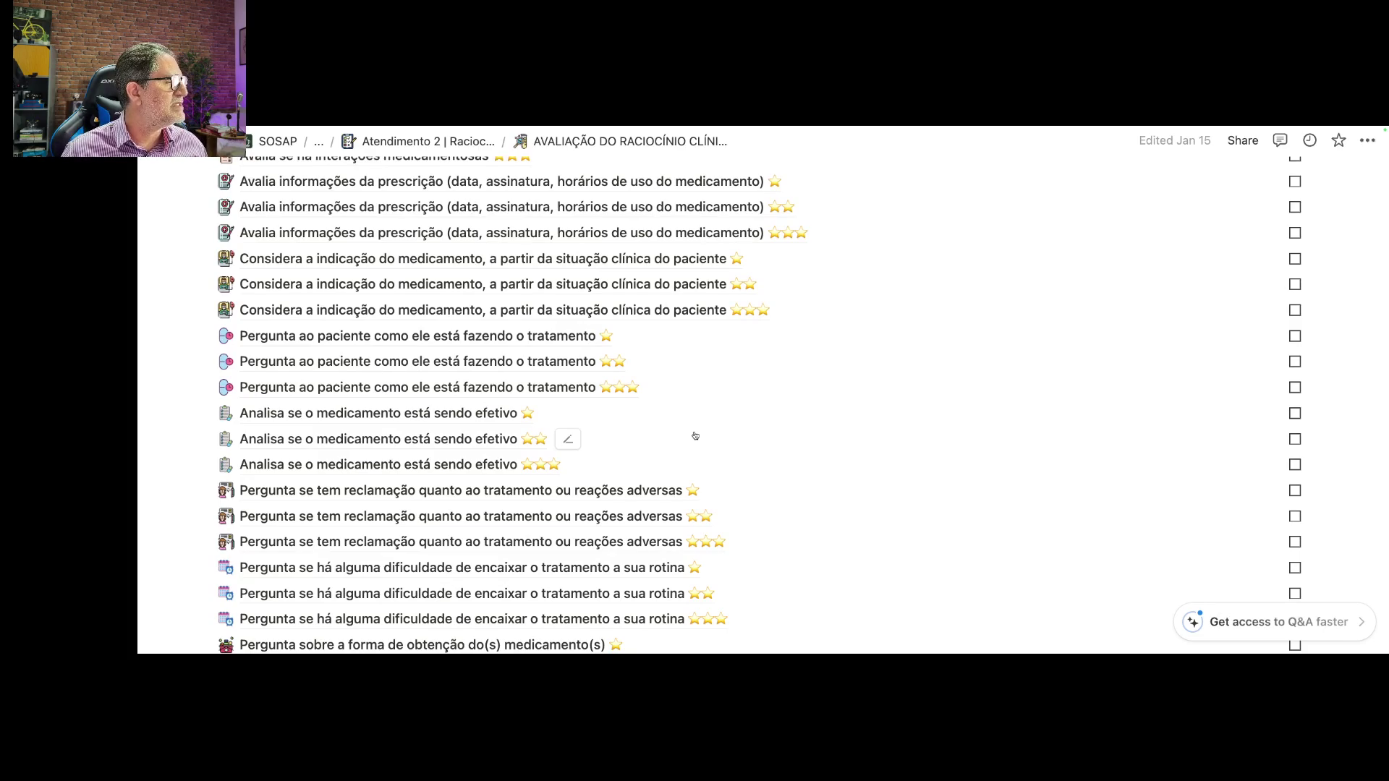
pyautogui.scroll(-2, 696, 435)
pyautogui.scroll(-2, 695, 435)
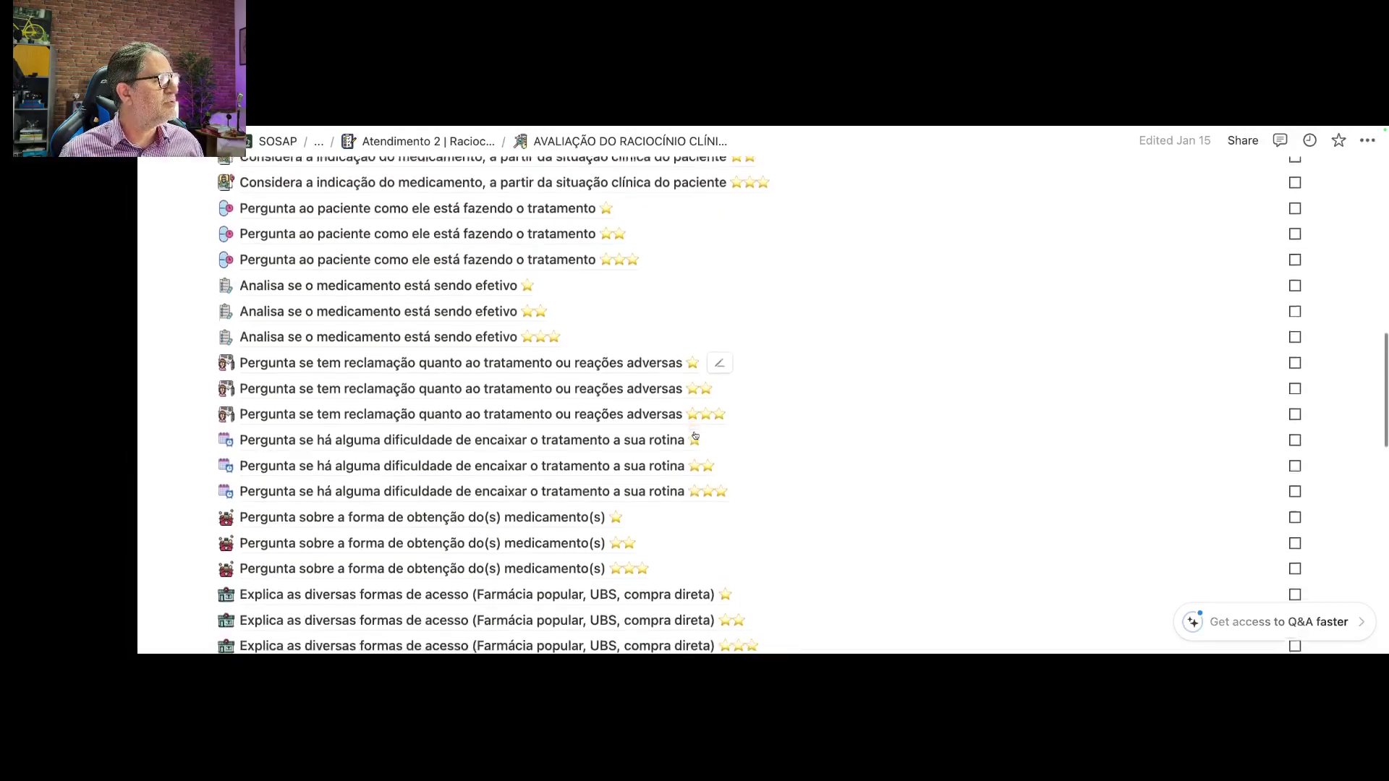
pyautogui.scroll(-8, 694, 436)
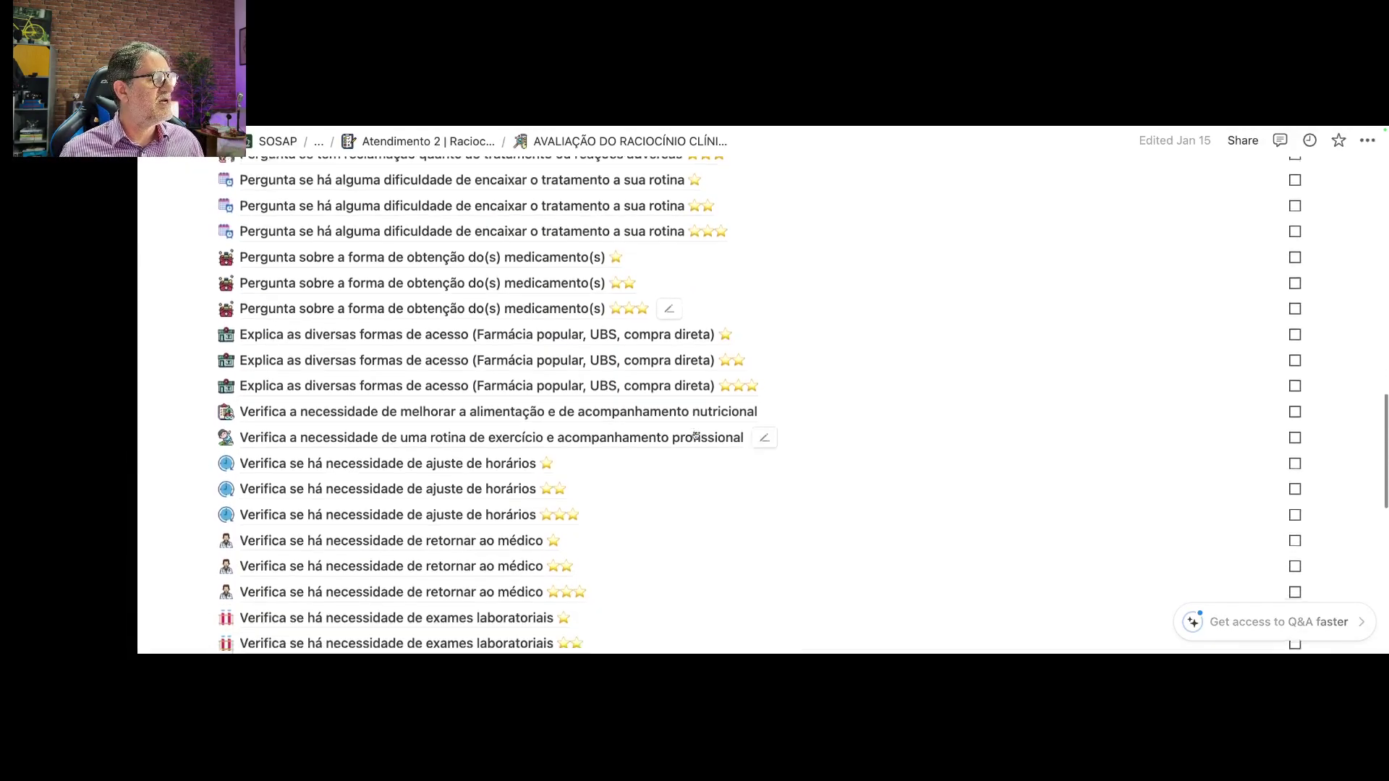
# - Check the cards in the clinical reasoning Parâmetros gallery, including "Avaliação global", and return to the Ações list
pyautogui.scroll(-14, 695, 436)
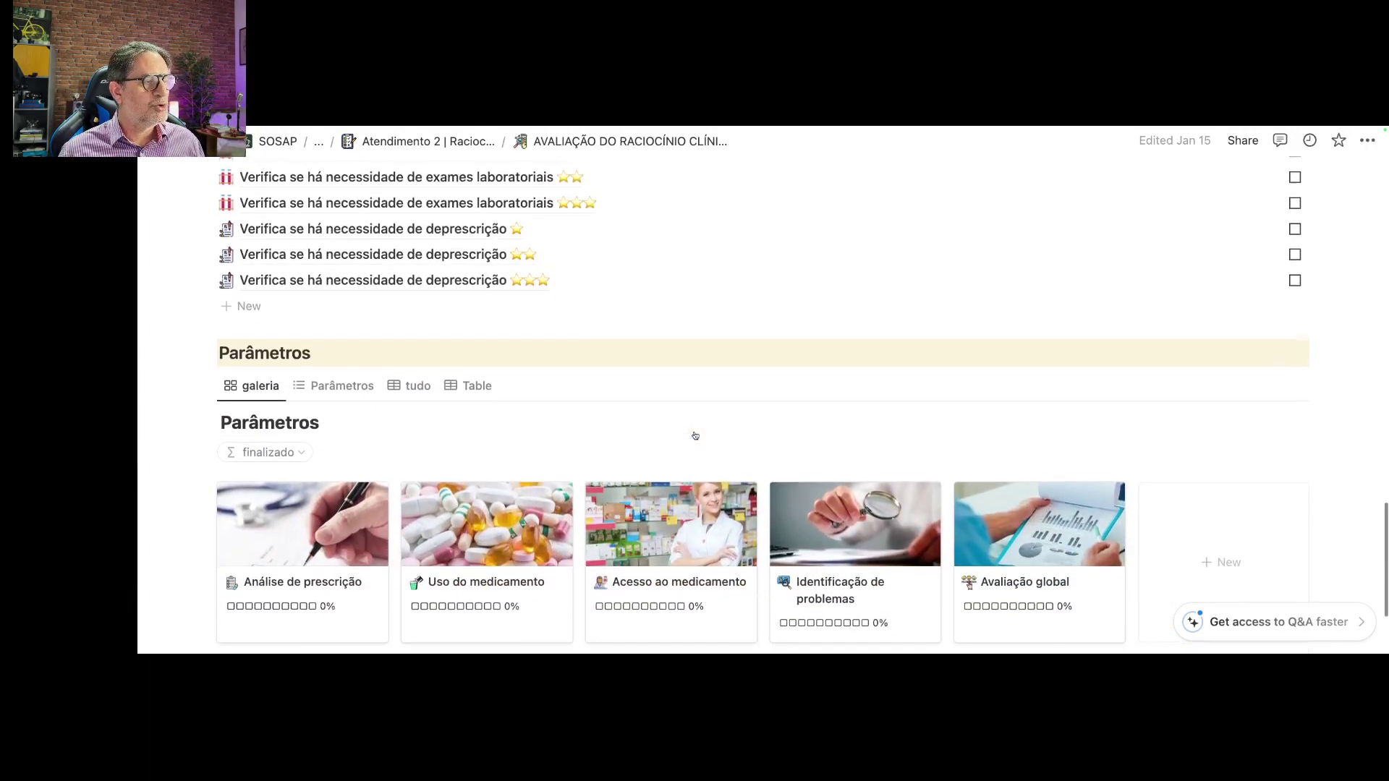
pyautogui.scroll(-4, 695, 435)
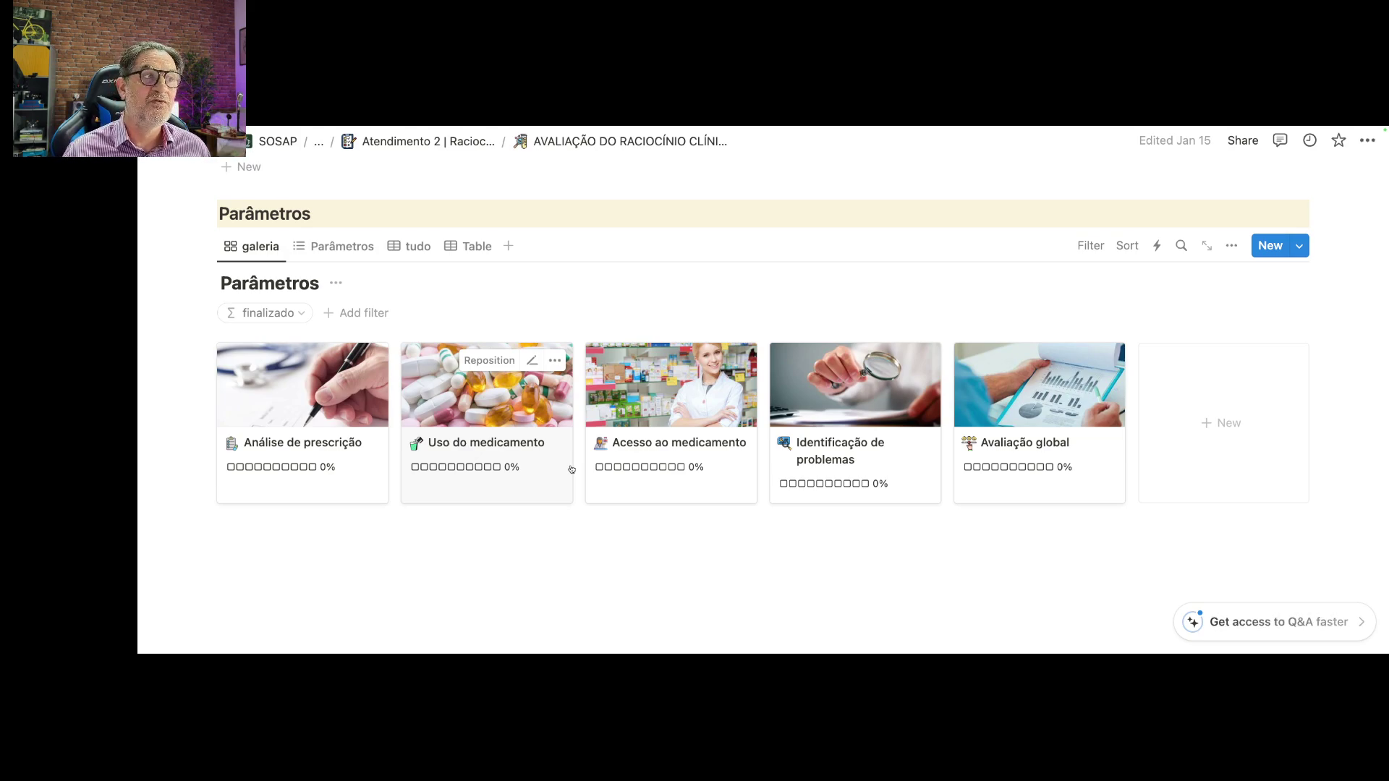
pyautogui.scroll(5, 567, 468)
pyautogui.moveTo(145, 362)
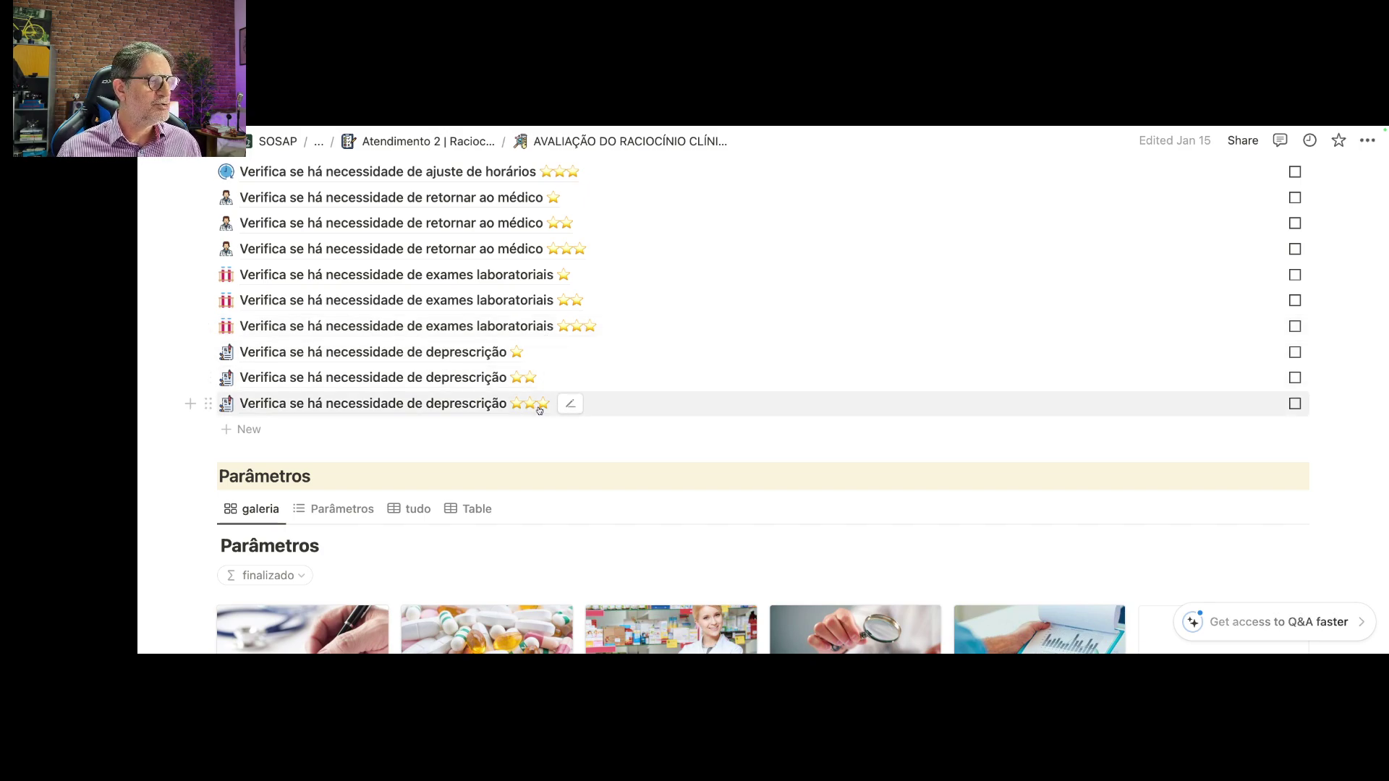
pyautogui.scroll(5, 535, 405)
pyautogui.scroll(6, 539, 410)
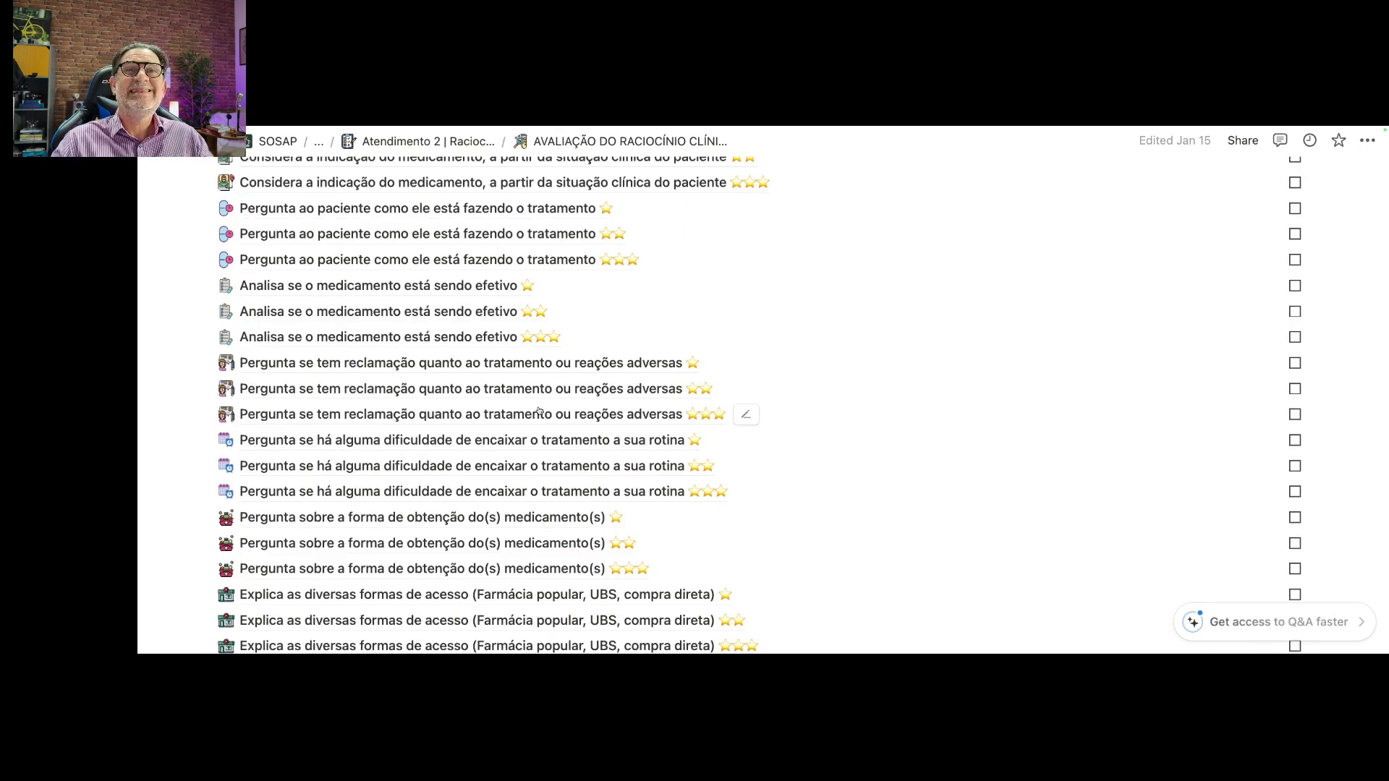
pyautogui.scroll(3, 539, 410)
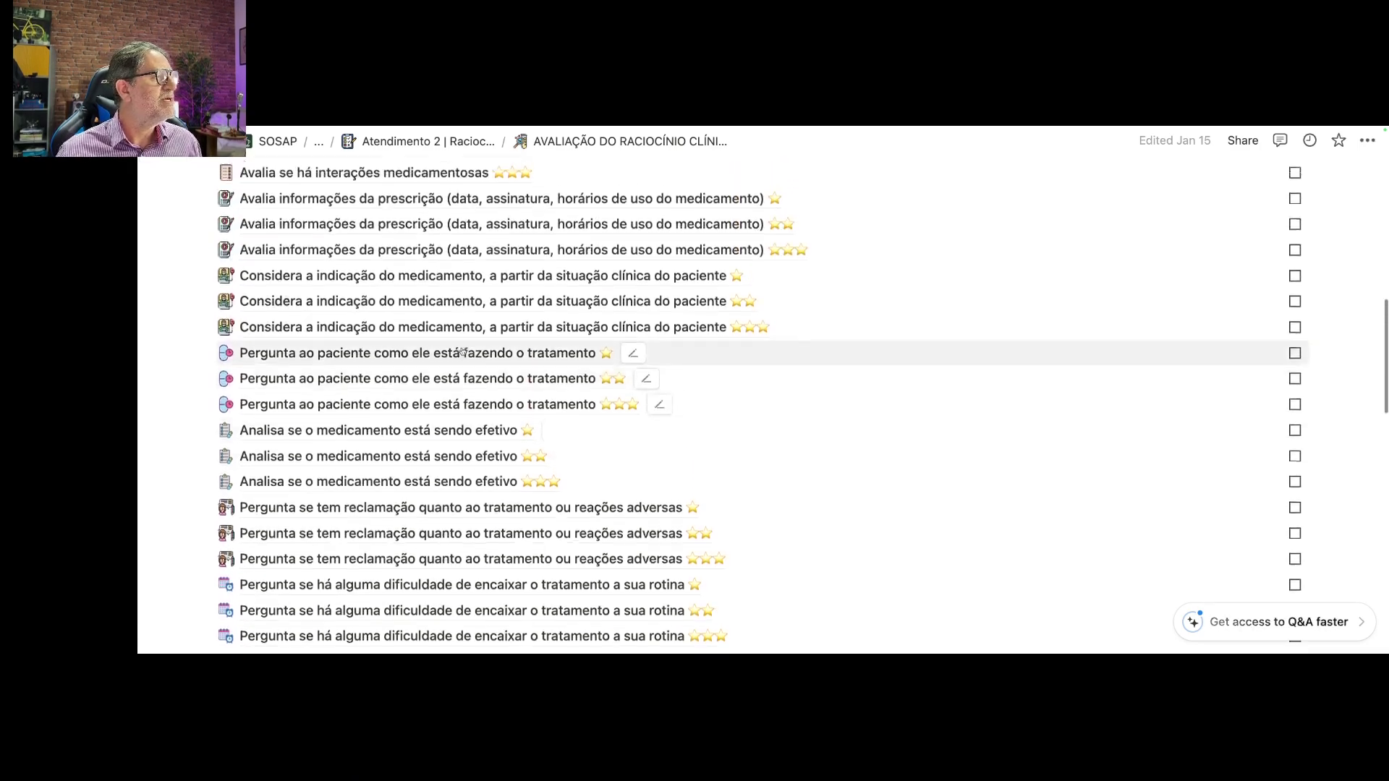
# - Return to the "Estágio Farmacêutico III" page and go to its "Esteira de atendimentos" board for 2024.1
pyautogui.click(315, 144)
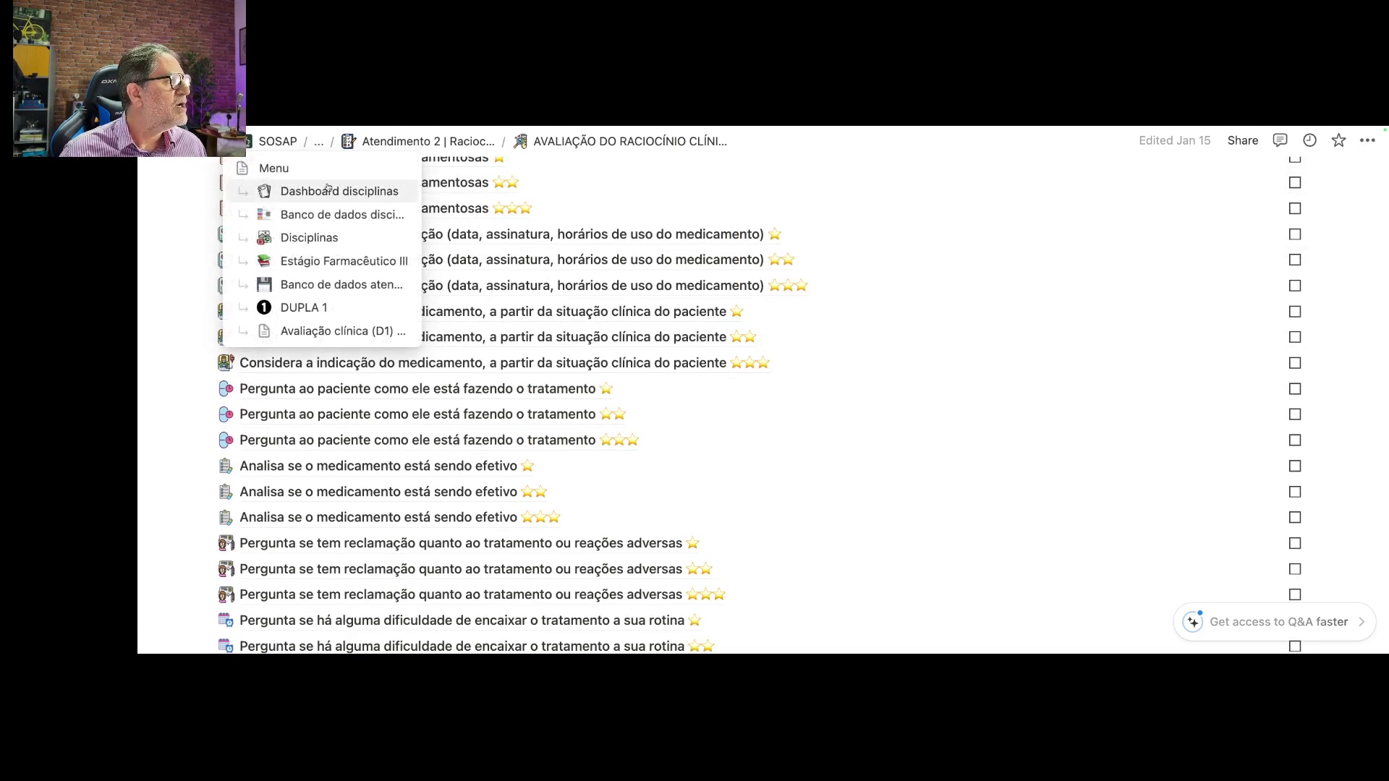
pyautogui.click(340, 260)
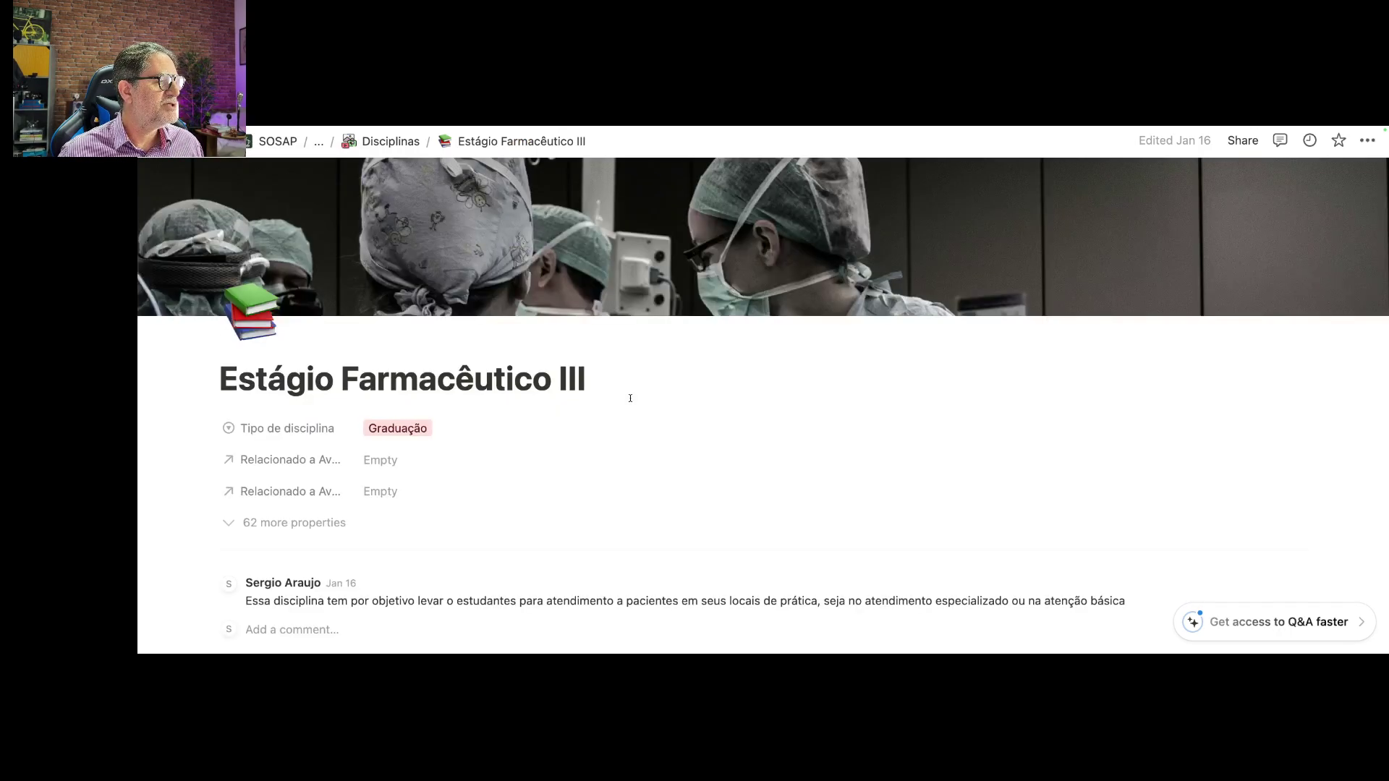
pyautogui.scroll(-12, 630, 397)
pyautogui.scroll(-15, 630, 399)
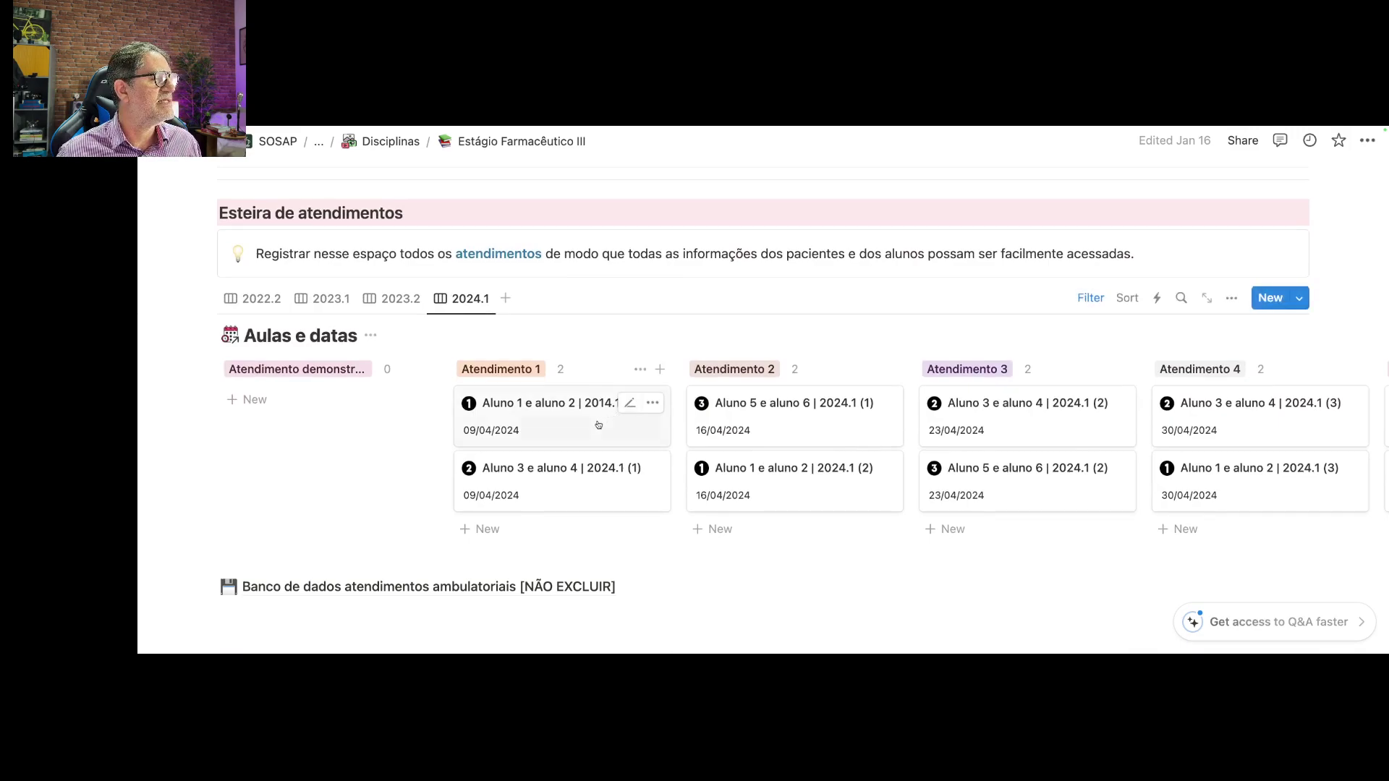
# - Open "Aluno 1 e aluno 2 | 2014.1 (1)" under Atendimento 1 as a full page and view its student clinical evaluation panel
pyautogui.click(599, 424)
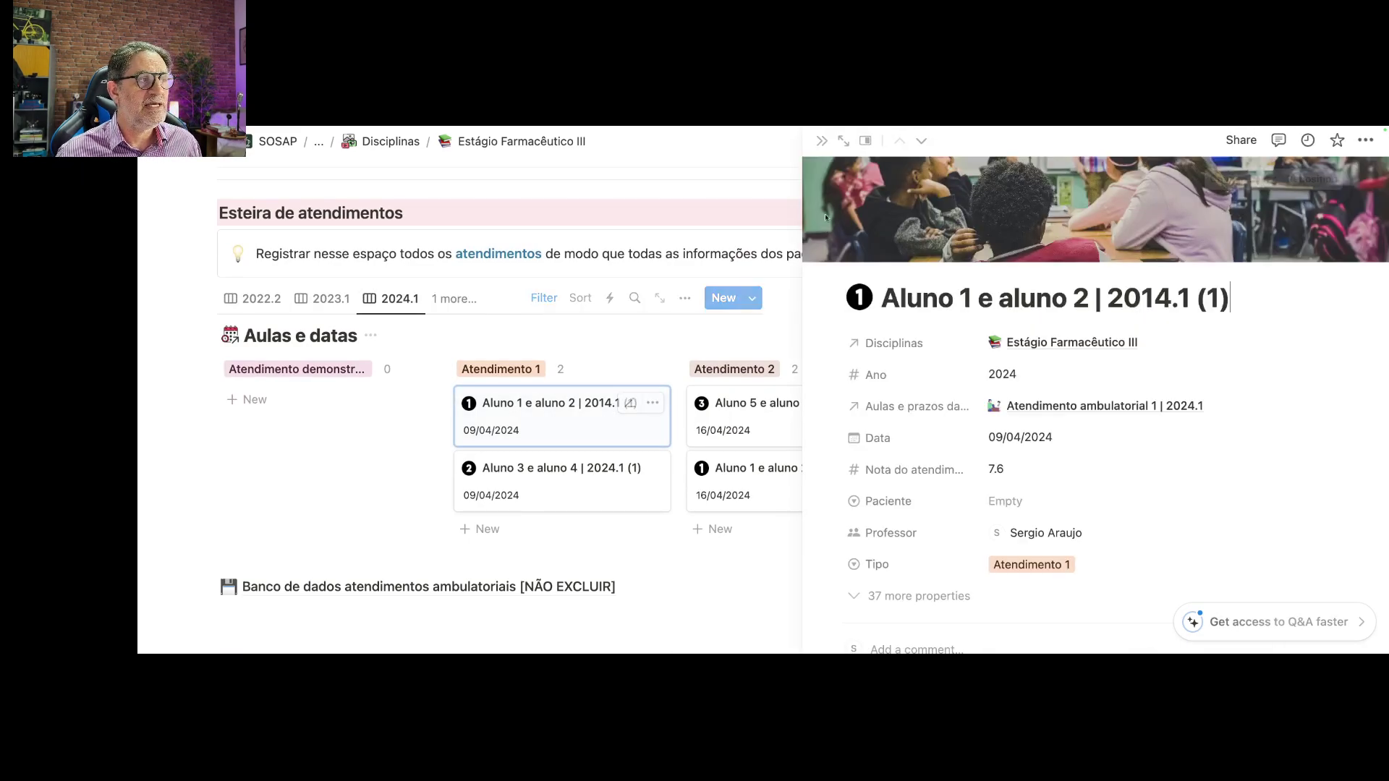
pyautogui.click(844, 141)
pyautogui.scroll(-20, 1002, 402)
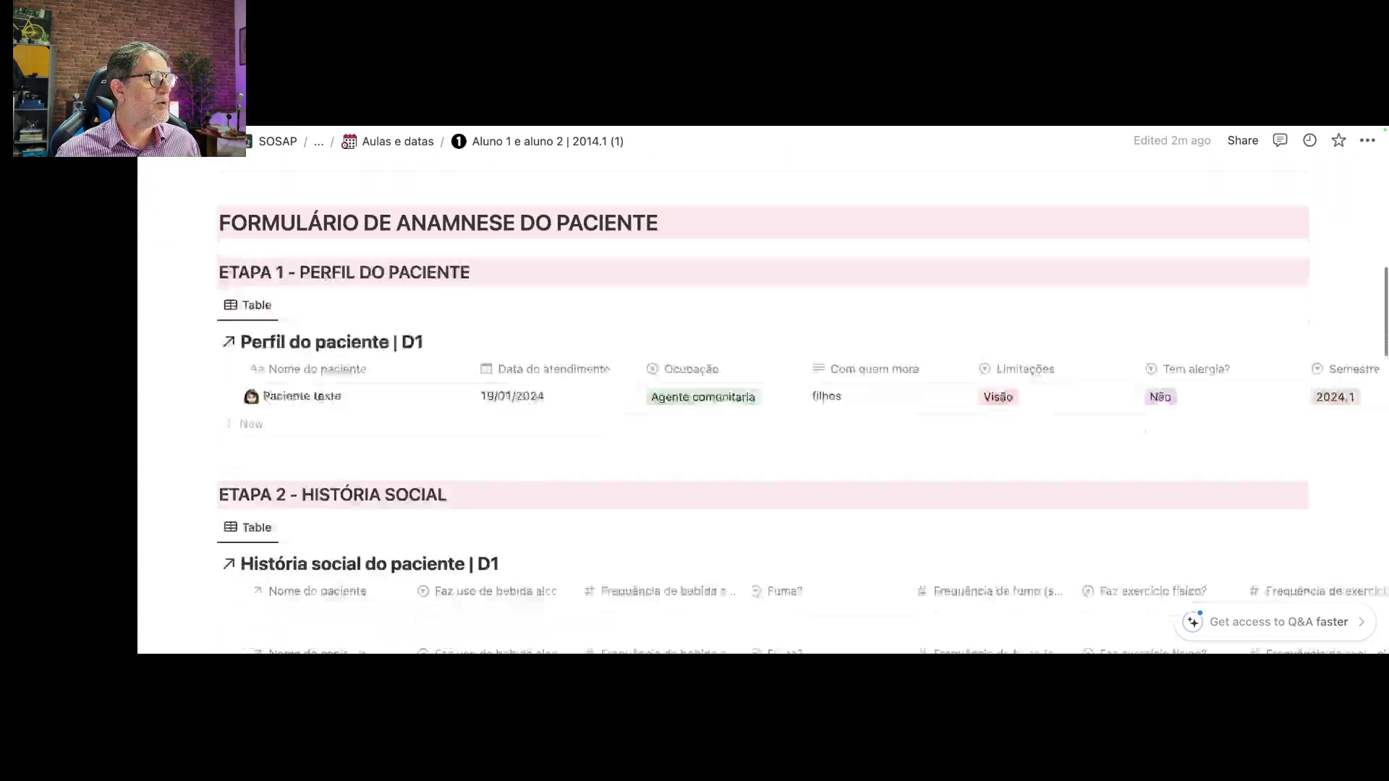
pyautogui.scroll(-3, 1002, 402)
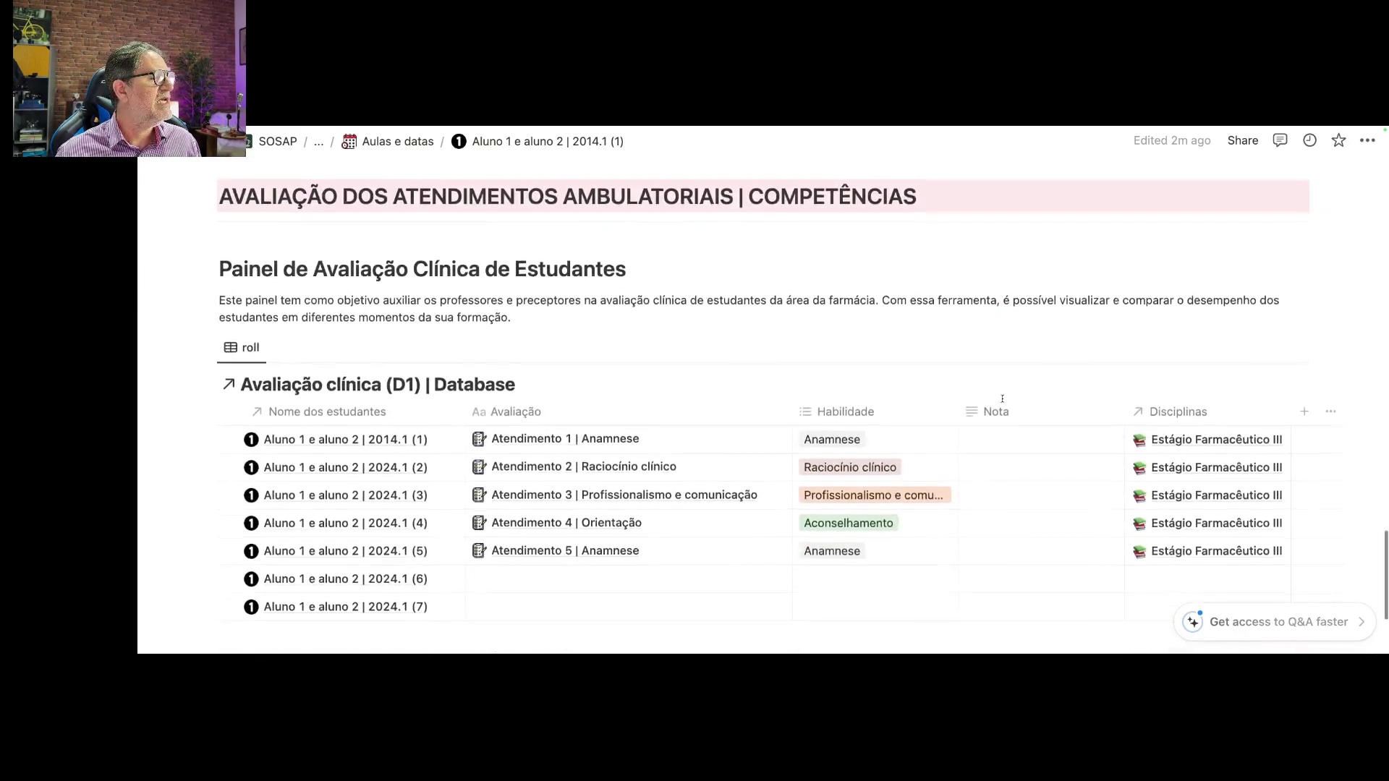